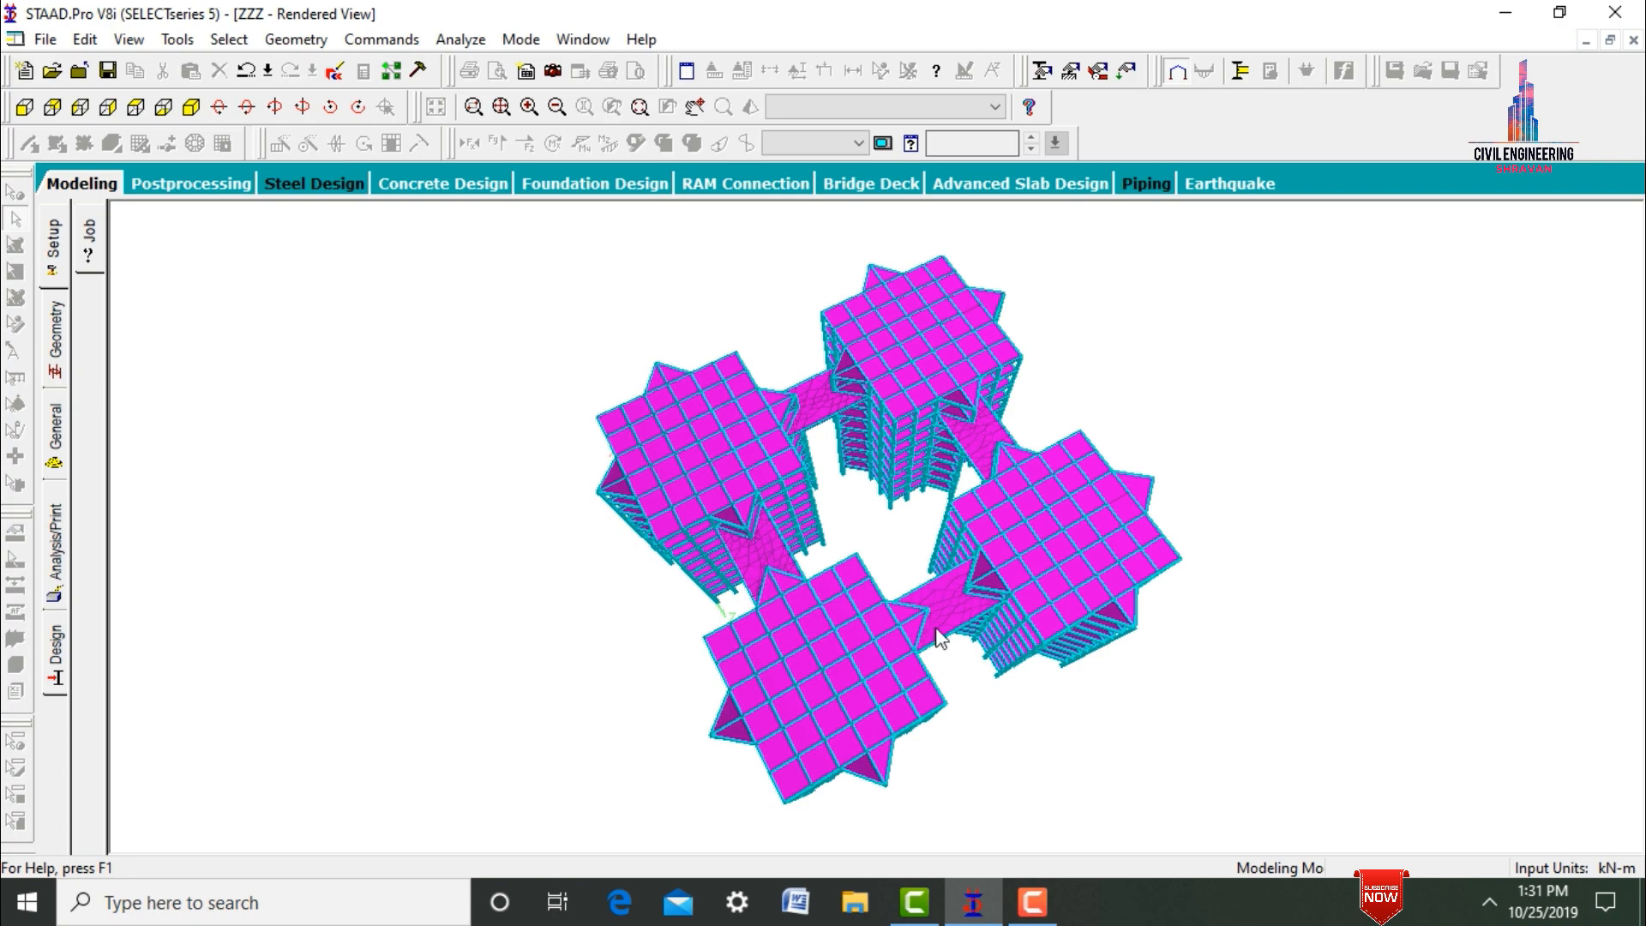
Look over the rendered four-tower model, minimize it, and launch a new STAAD.Pro V8i session from the desktop.
left_click_drag(880, 605, 860, 679)
left_click_drag(880, 746, 1082, 624)
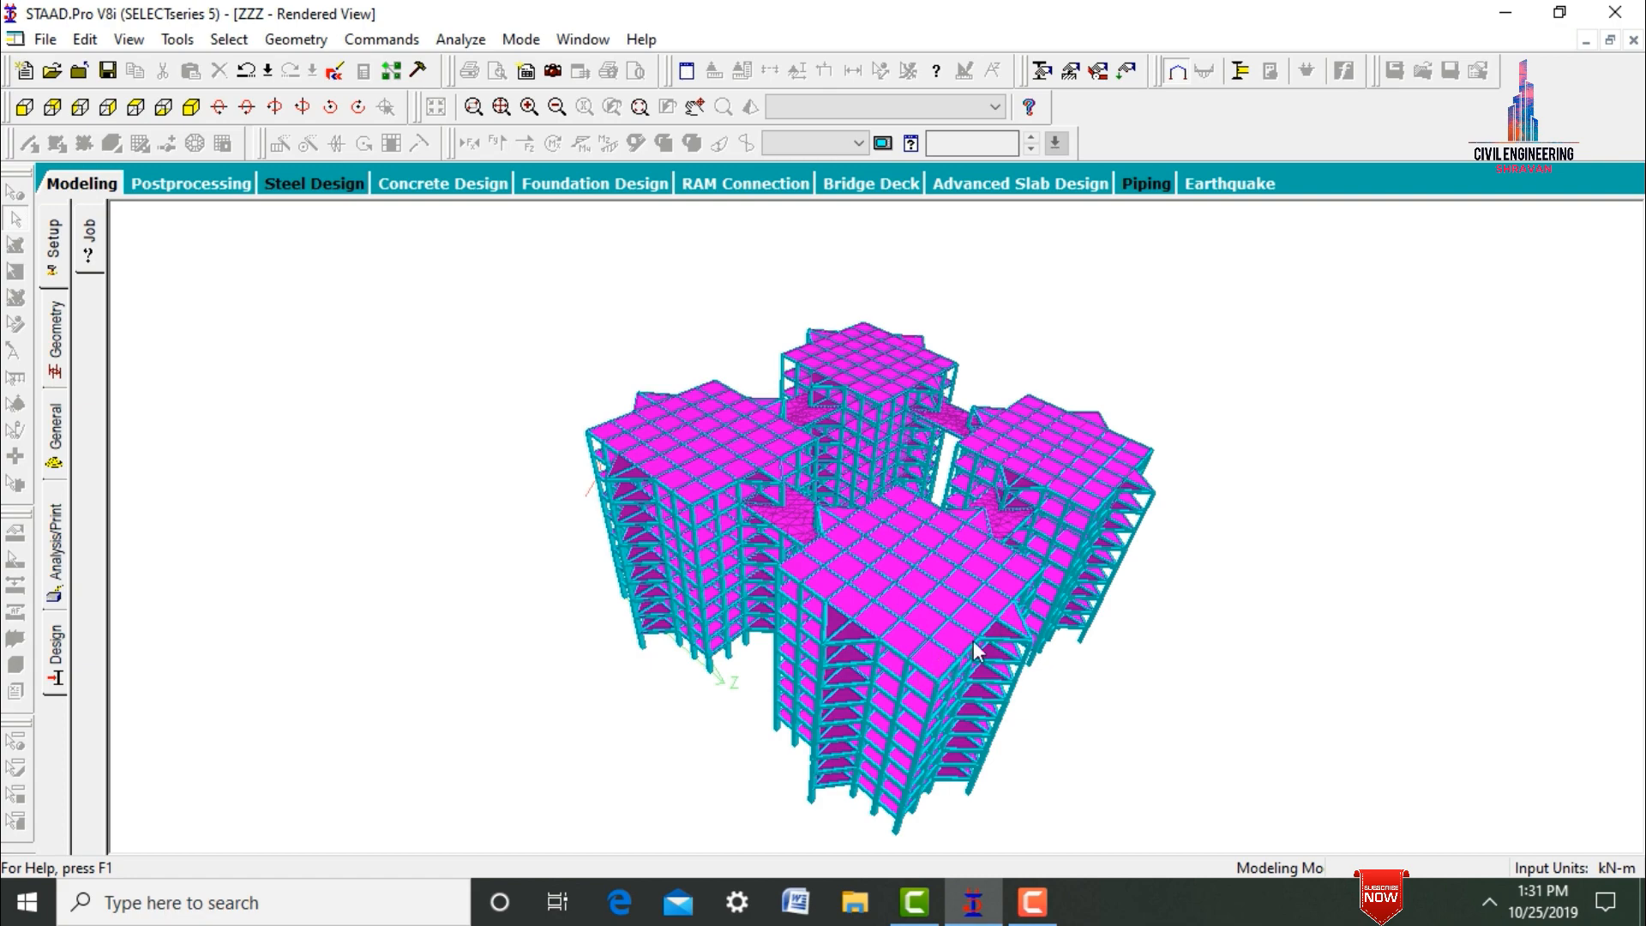
left_click(1507, 13)
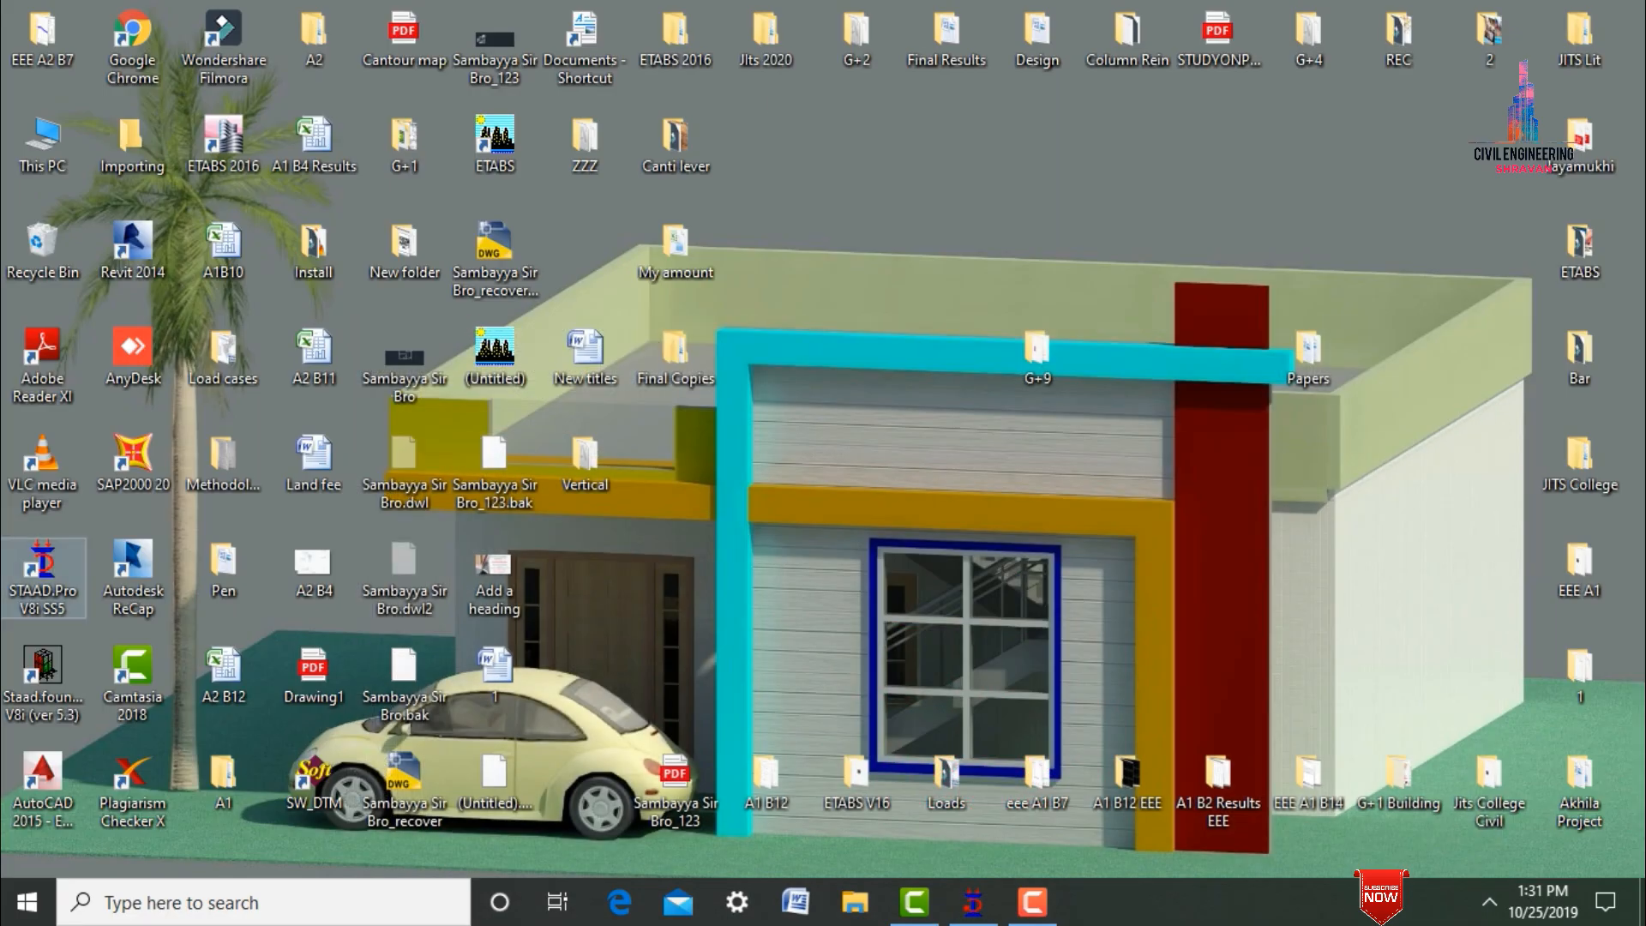
double_click(18, 580)
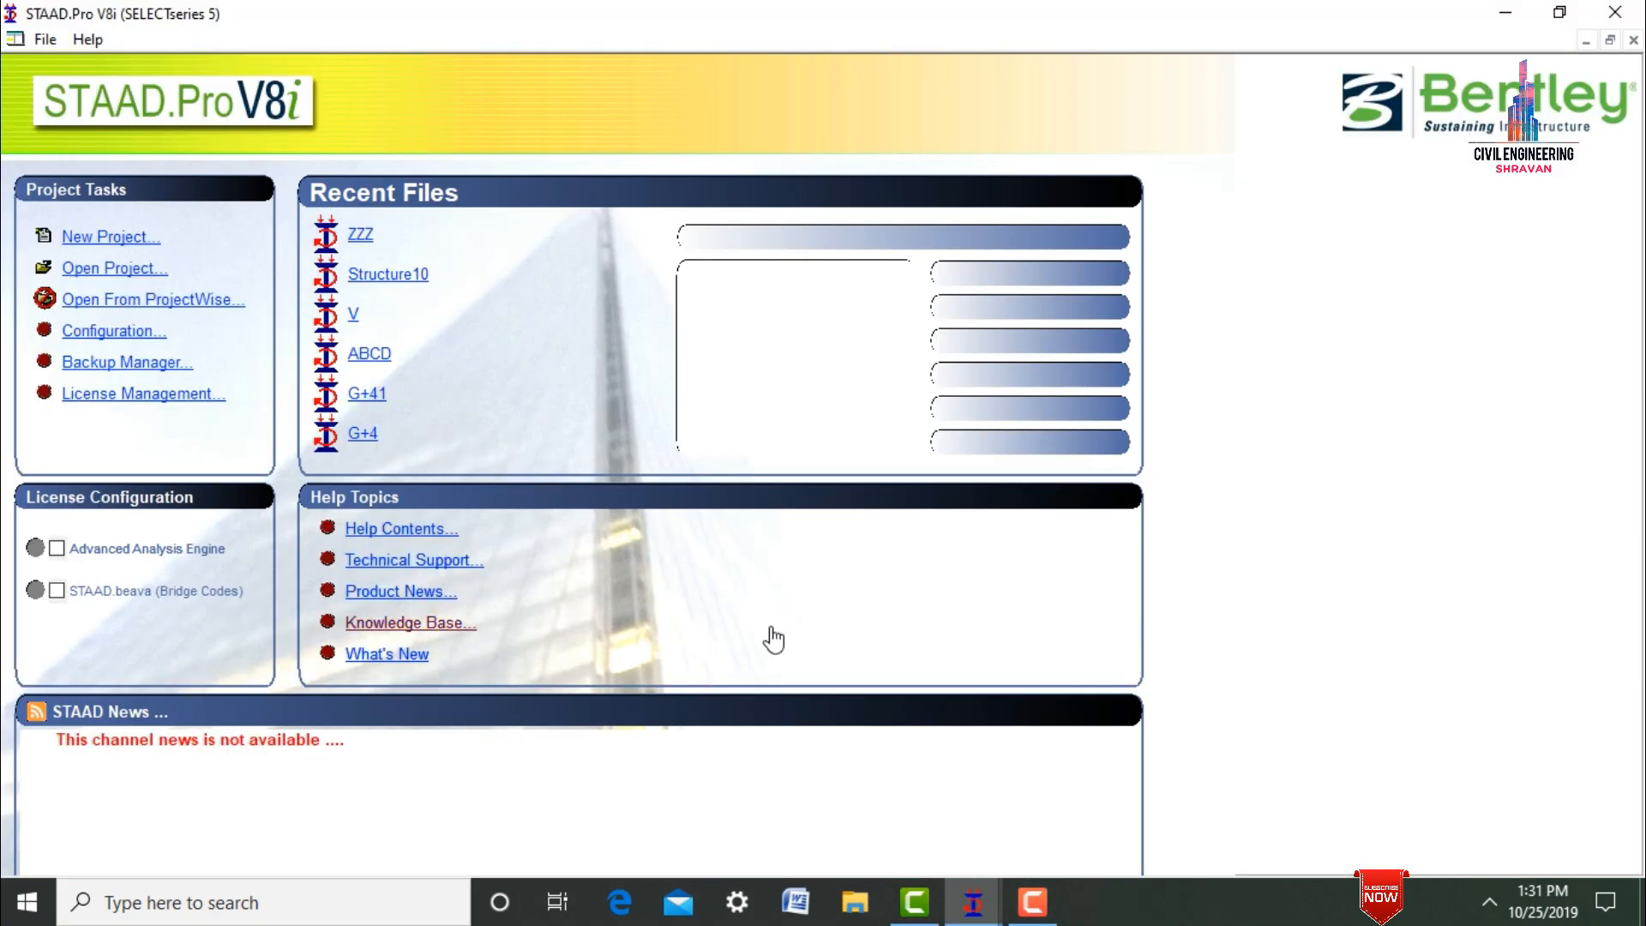
Create a new Space structure file named 100 in the G+9 folder, using meter and kilonewton units.
left_click(104, 237)
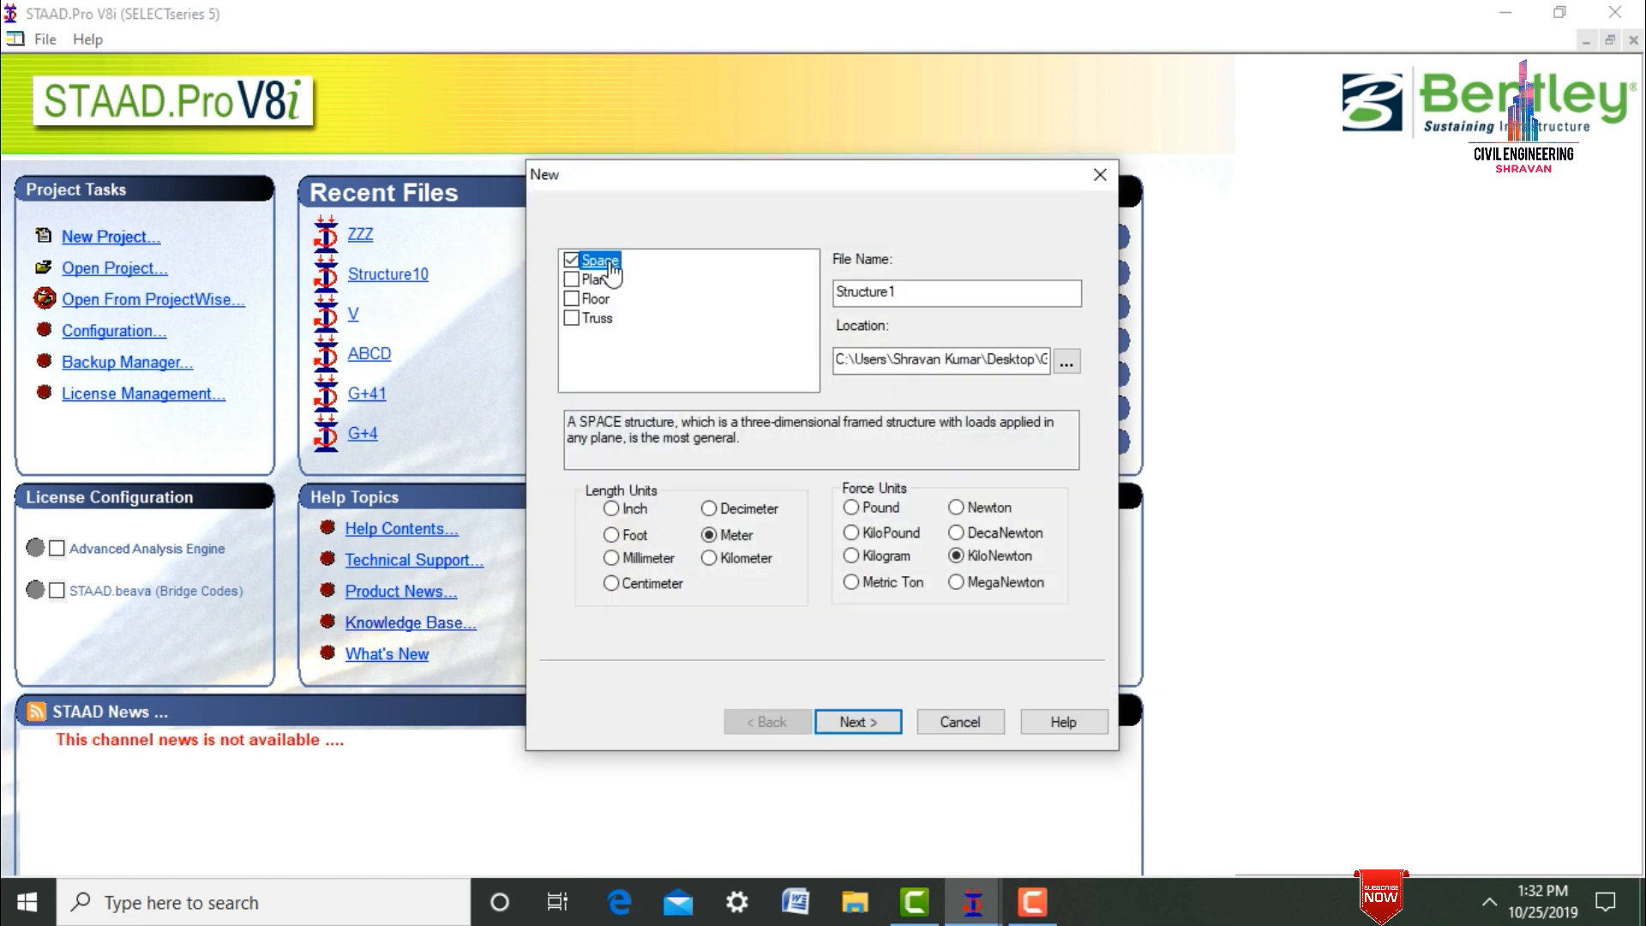
left_click_drag(930, 289, 806, 298)
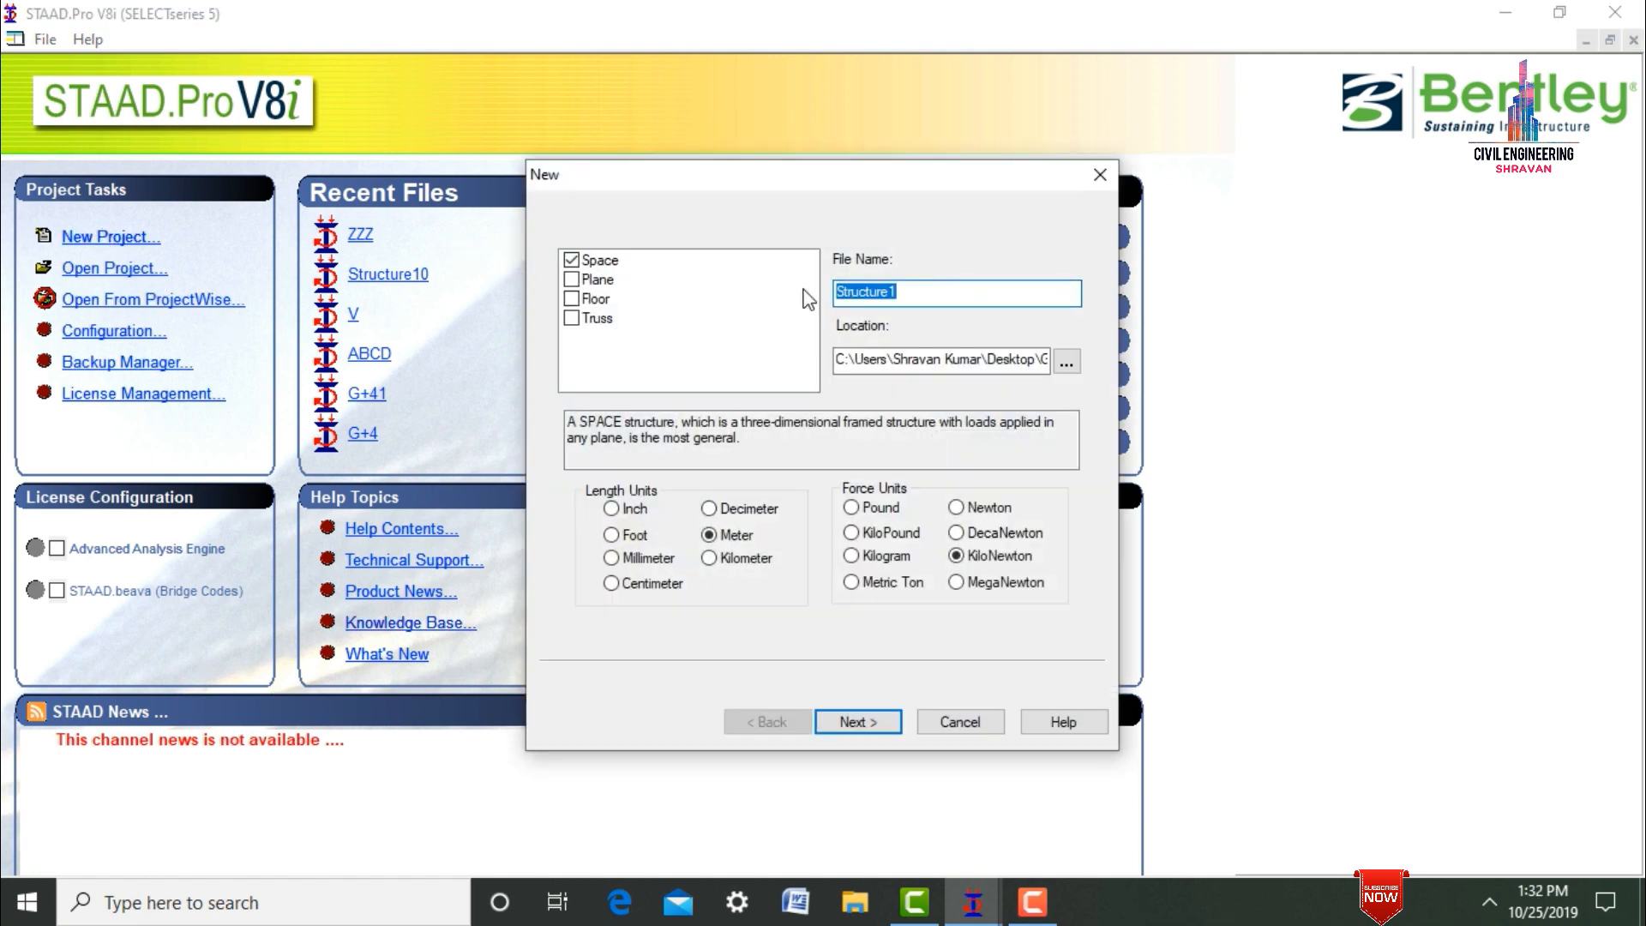
type("100")
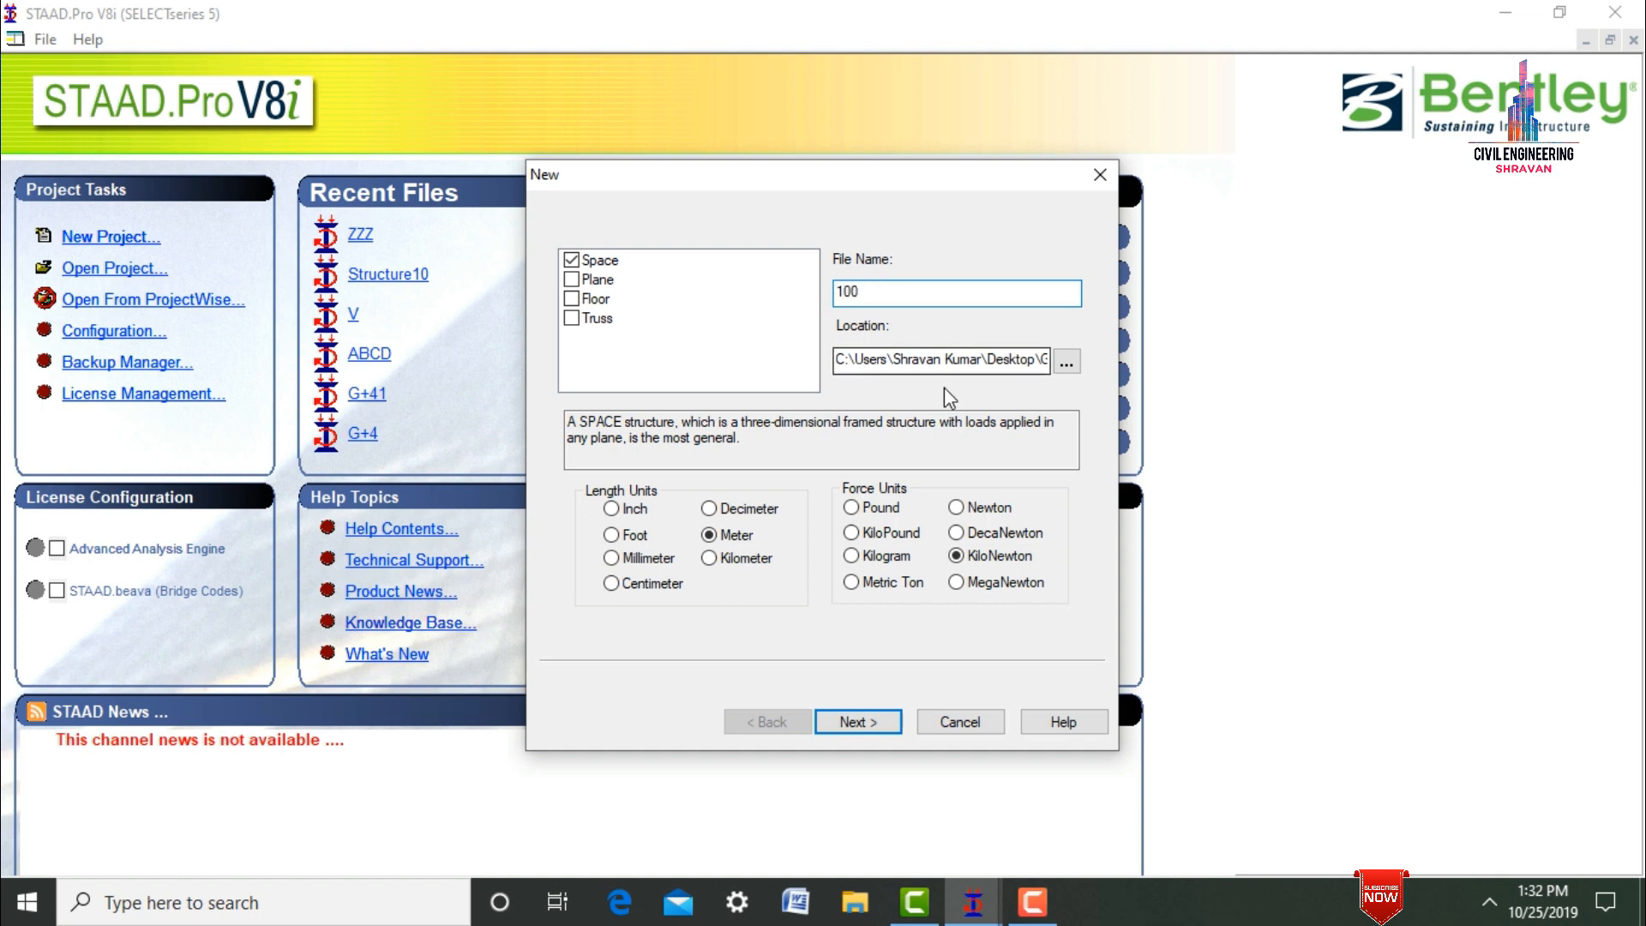
left_click(1073, 366)
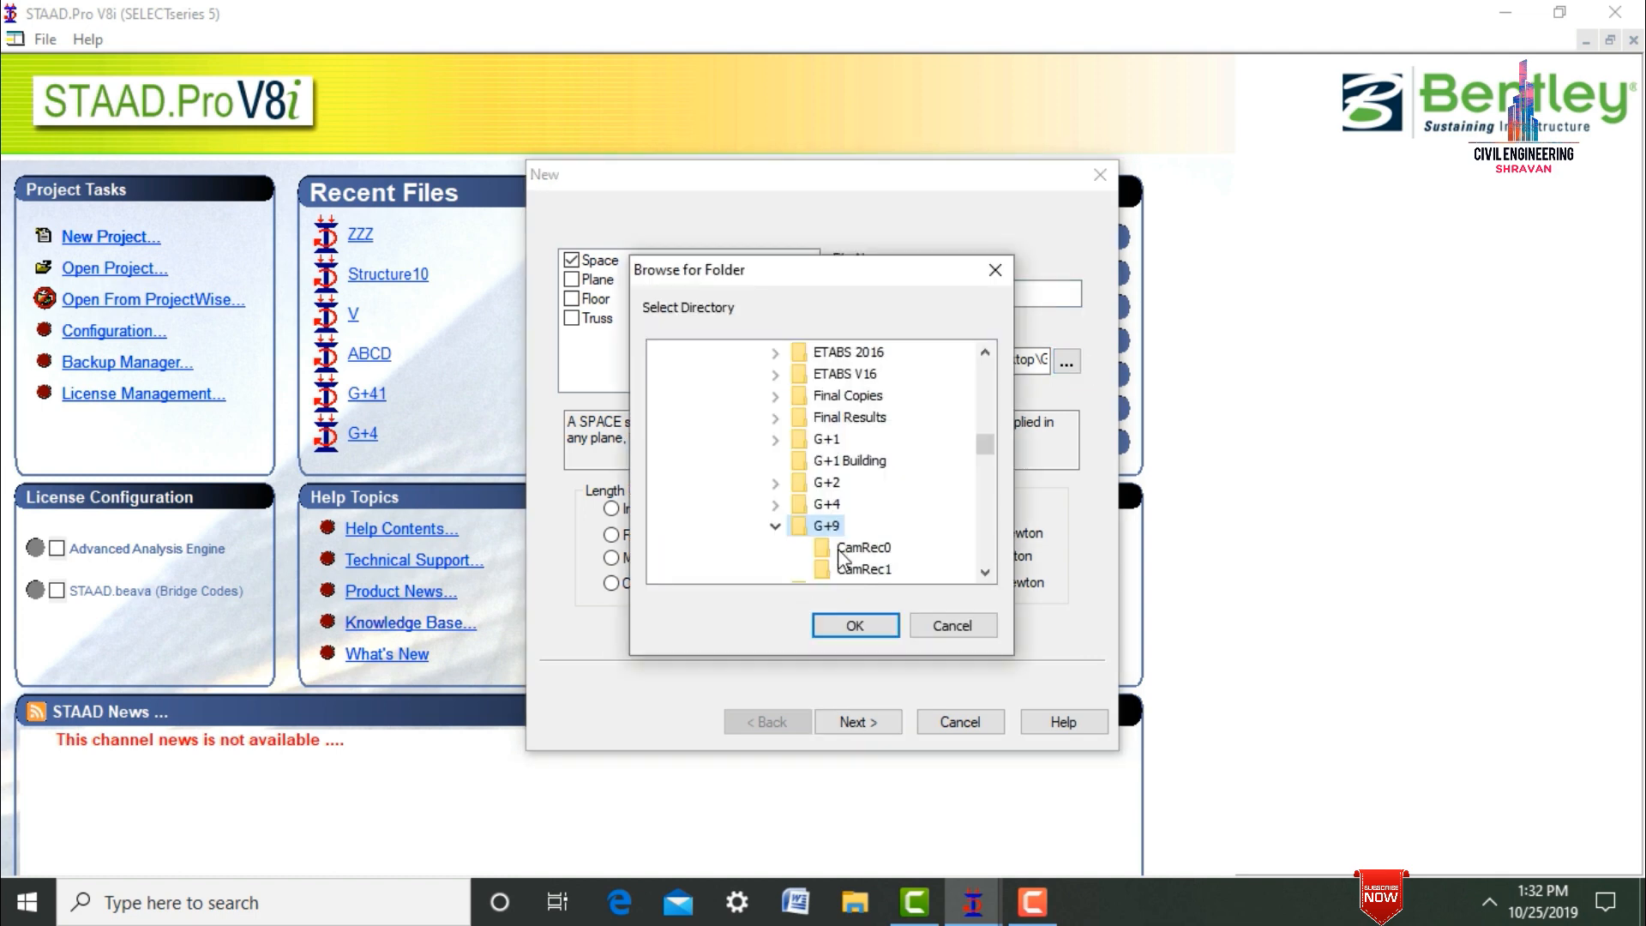
left_click(854, 624)
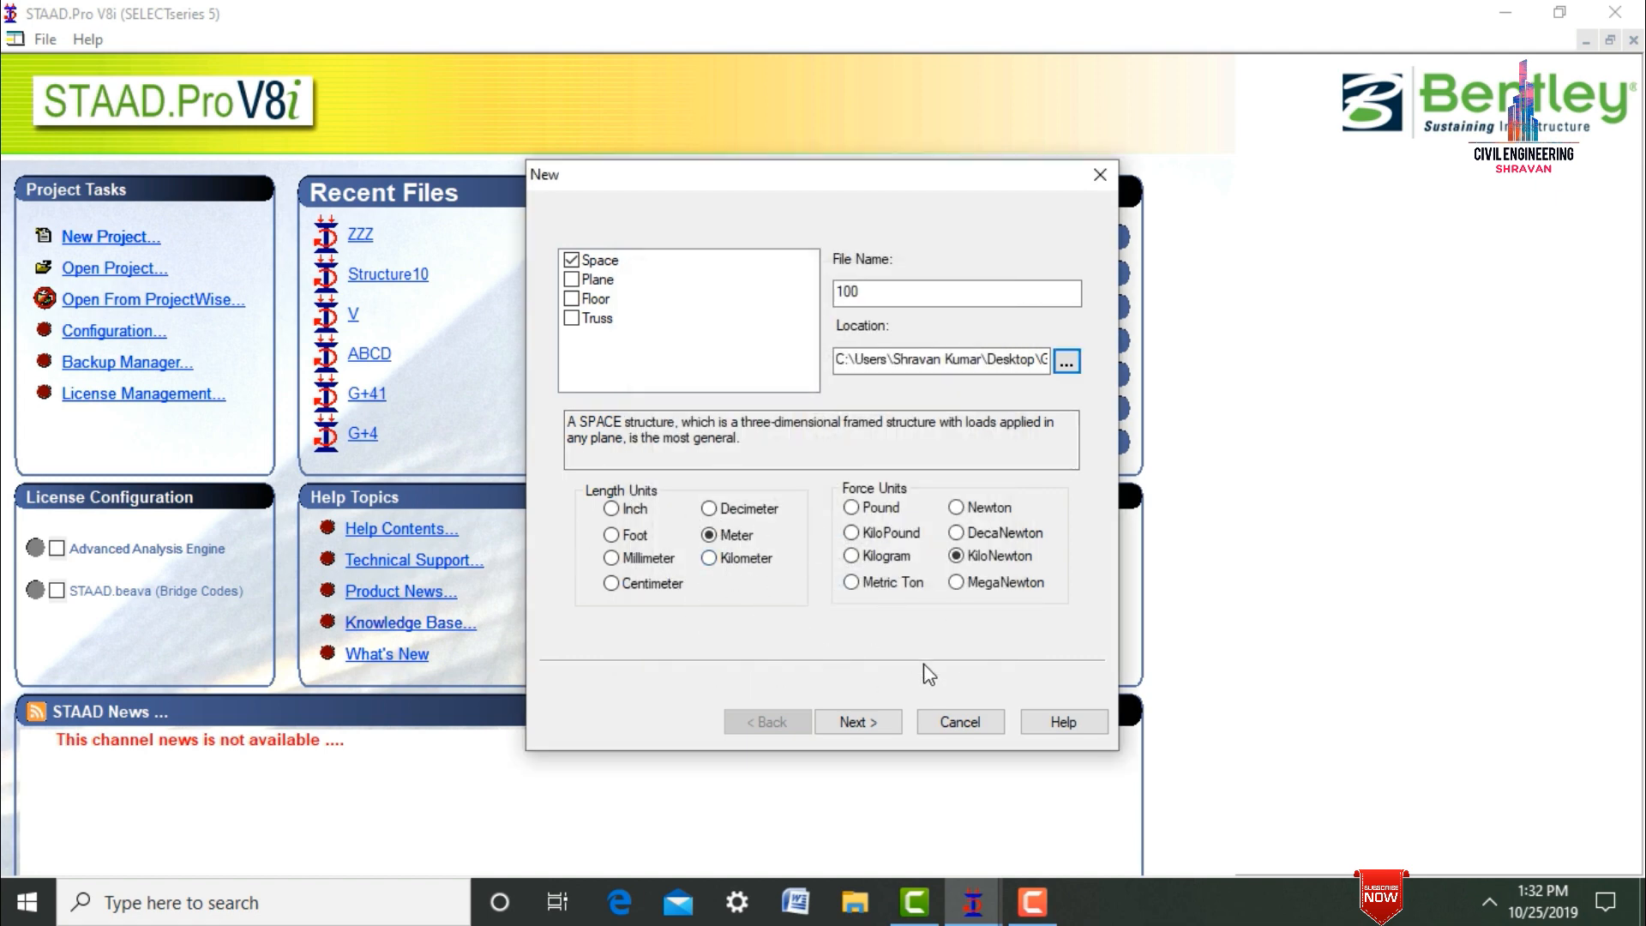
left_click(857, 722)
left_click(858, 722)
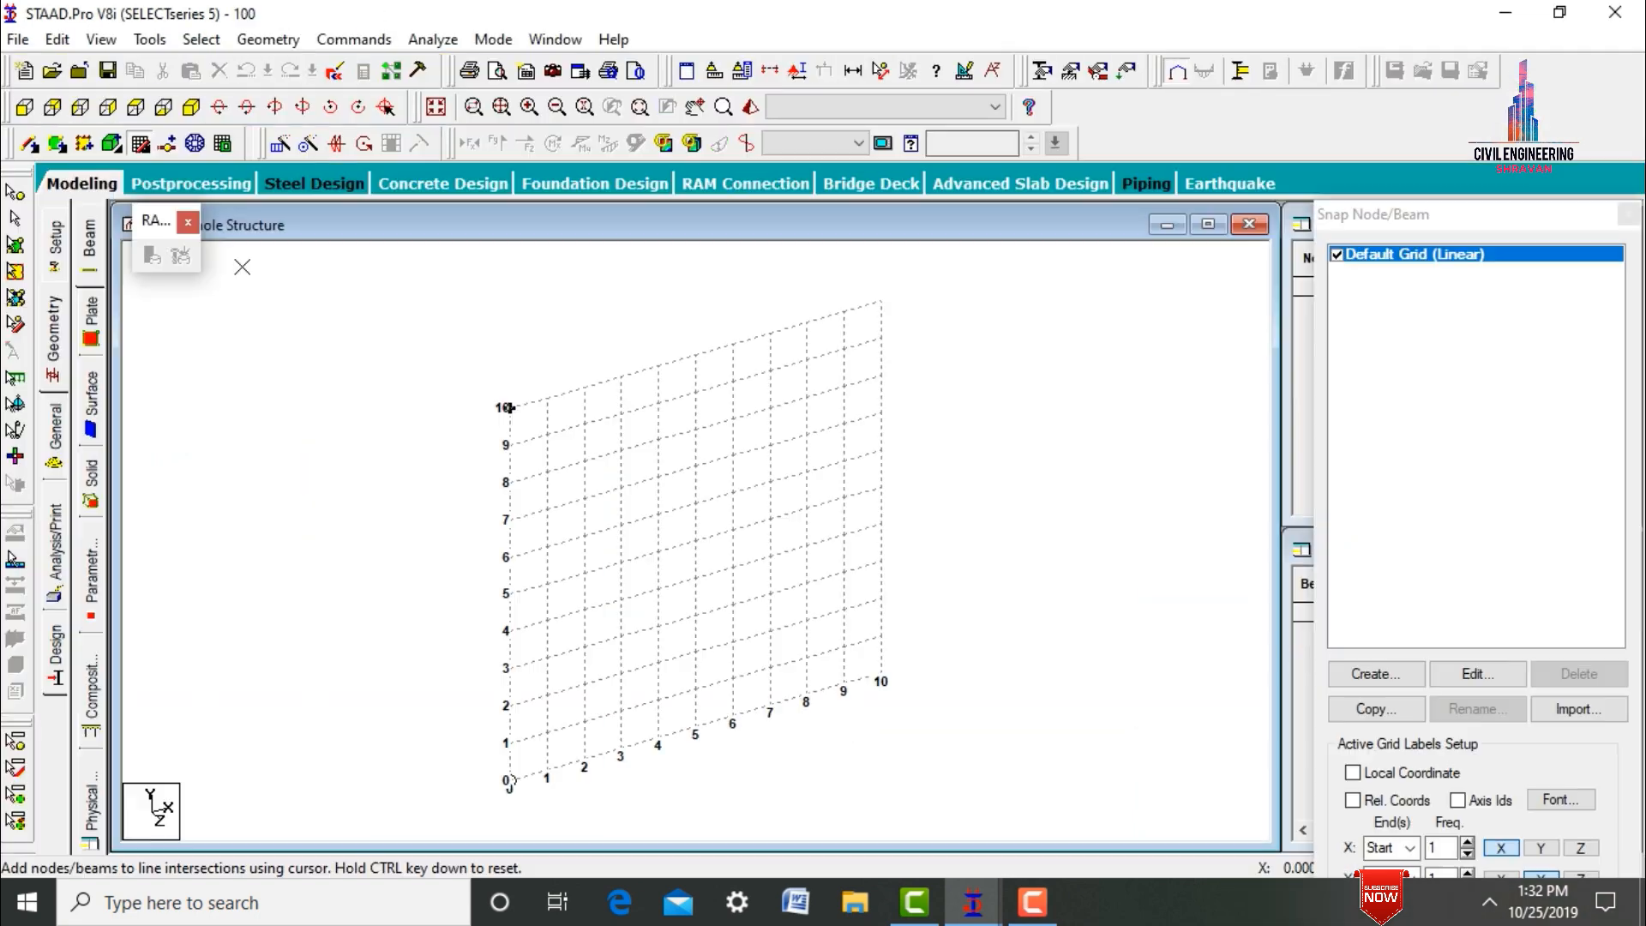
Close the floating RAM toolbar and switch the structure view to the front (X-Y) elevation.
left_click(188, 223)
left_click(24, 106)
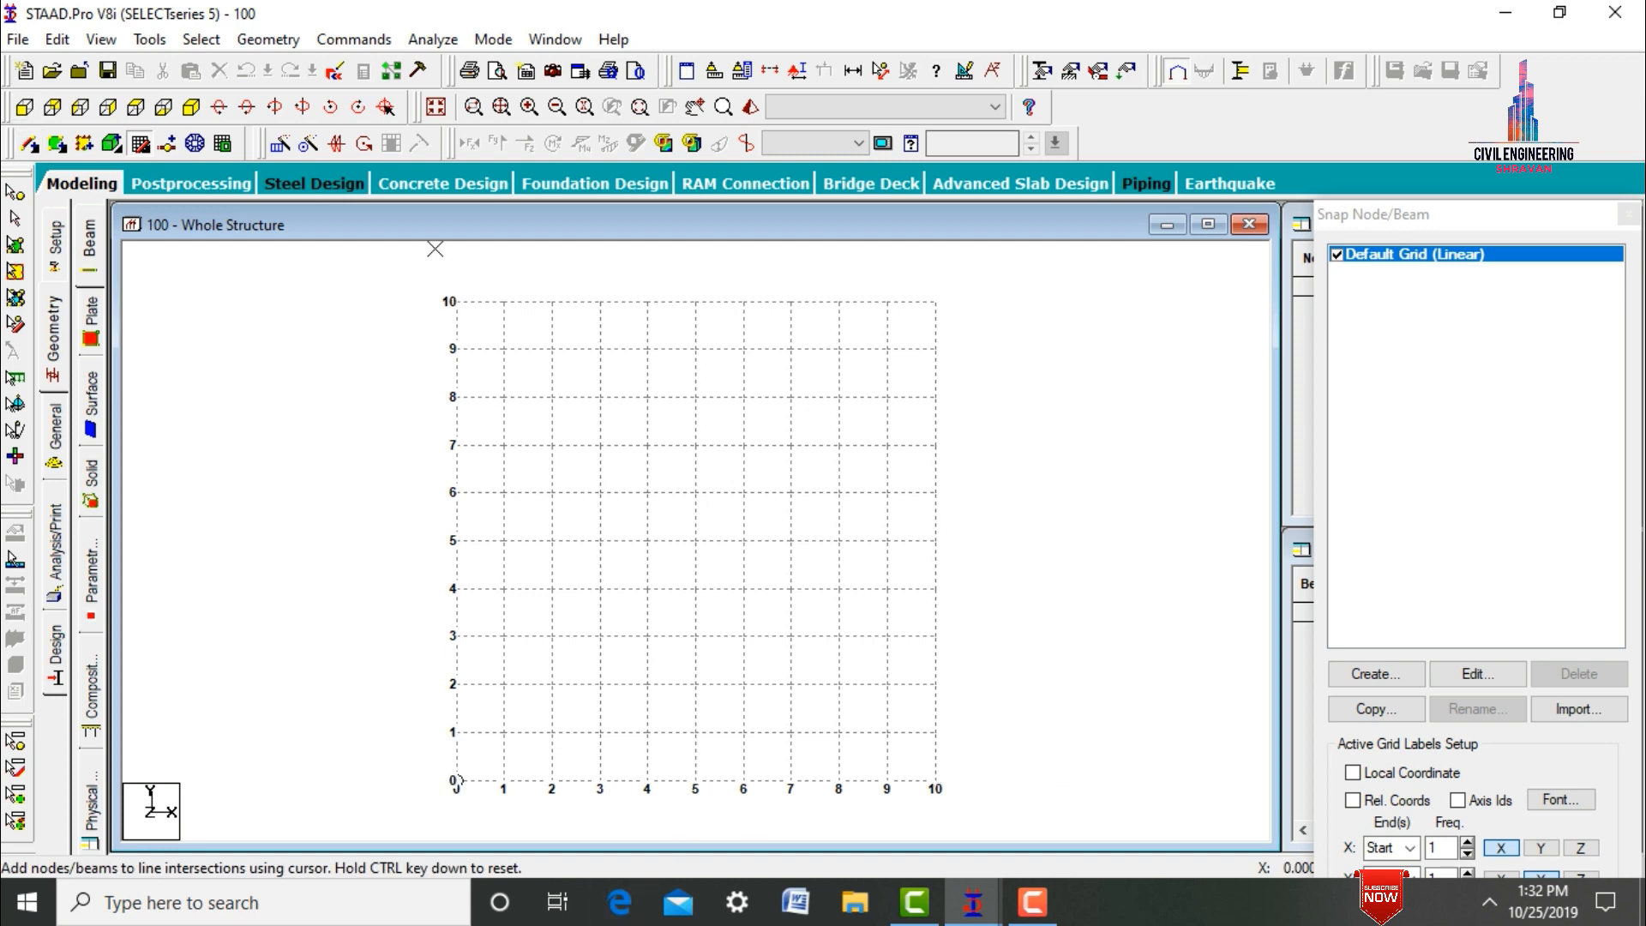
left_click(845, 767)
Run the Structure Wizard and open the Bay Frame prototype from the Frame Models.
left_click(273, 39)
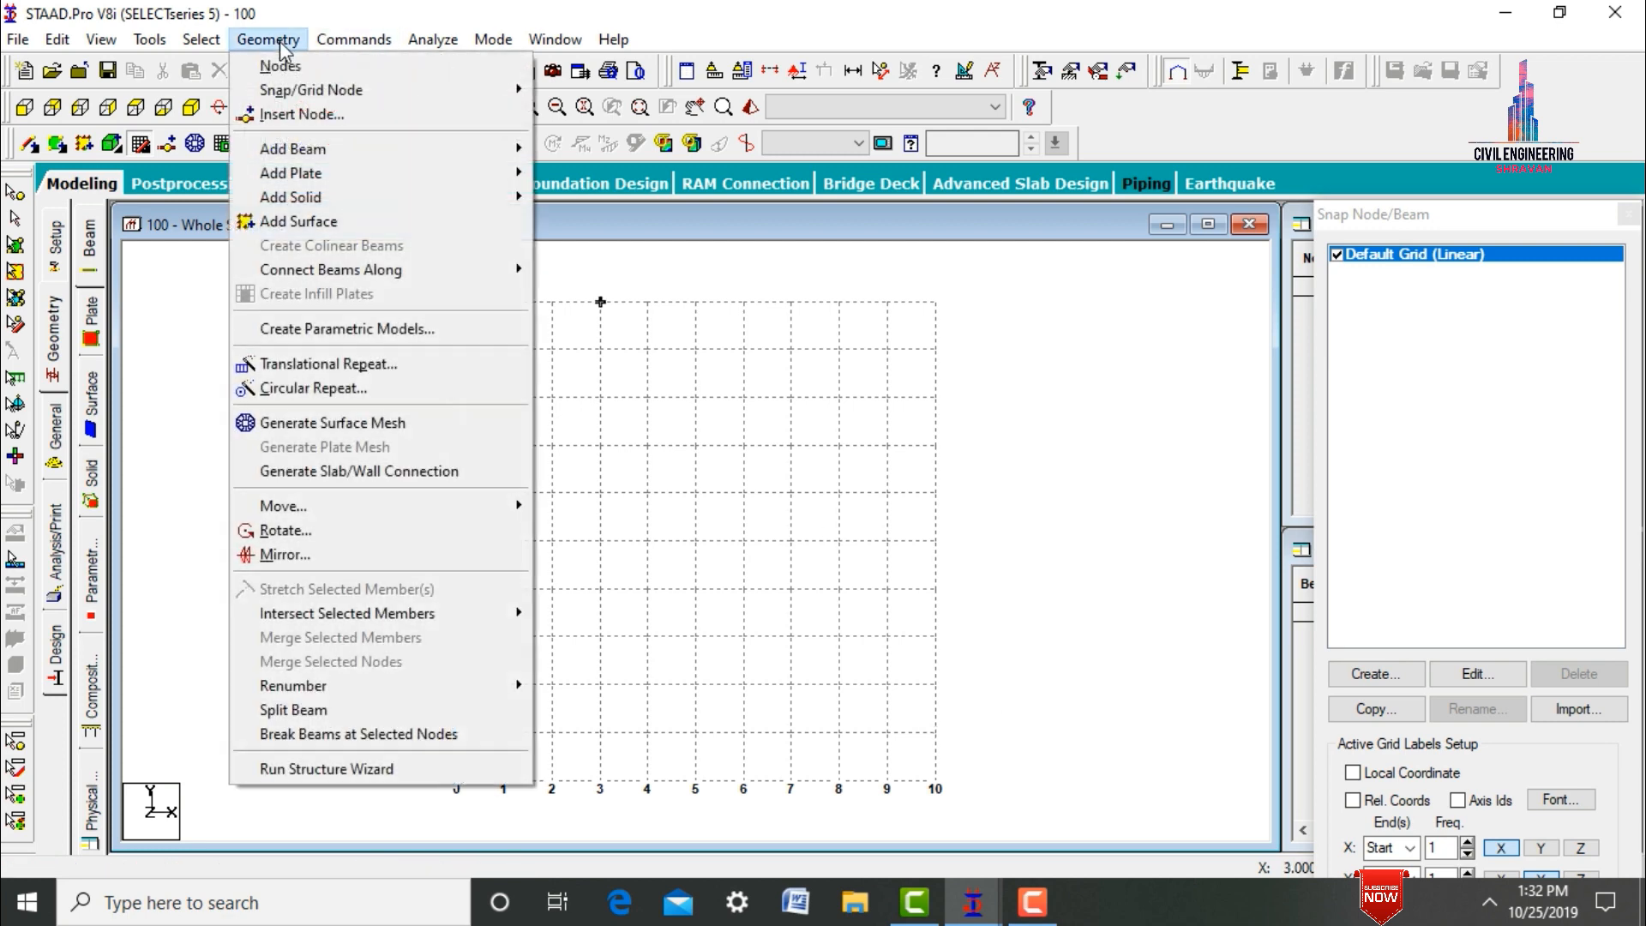
left_click(368, 769)
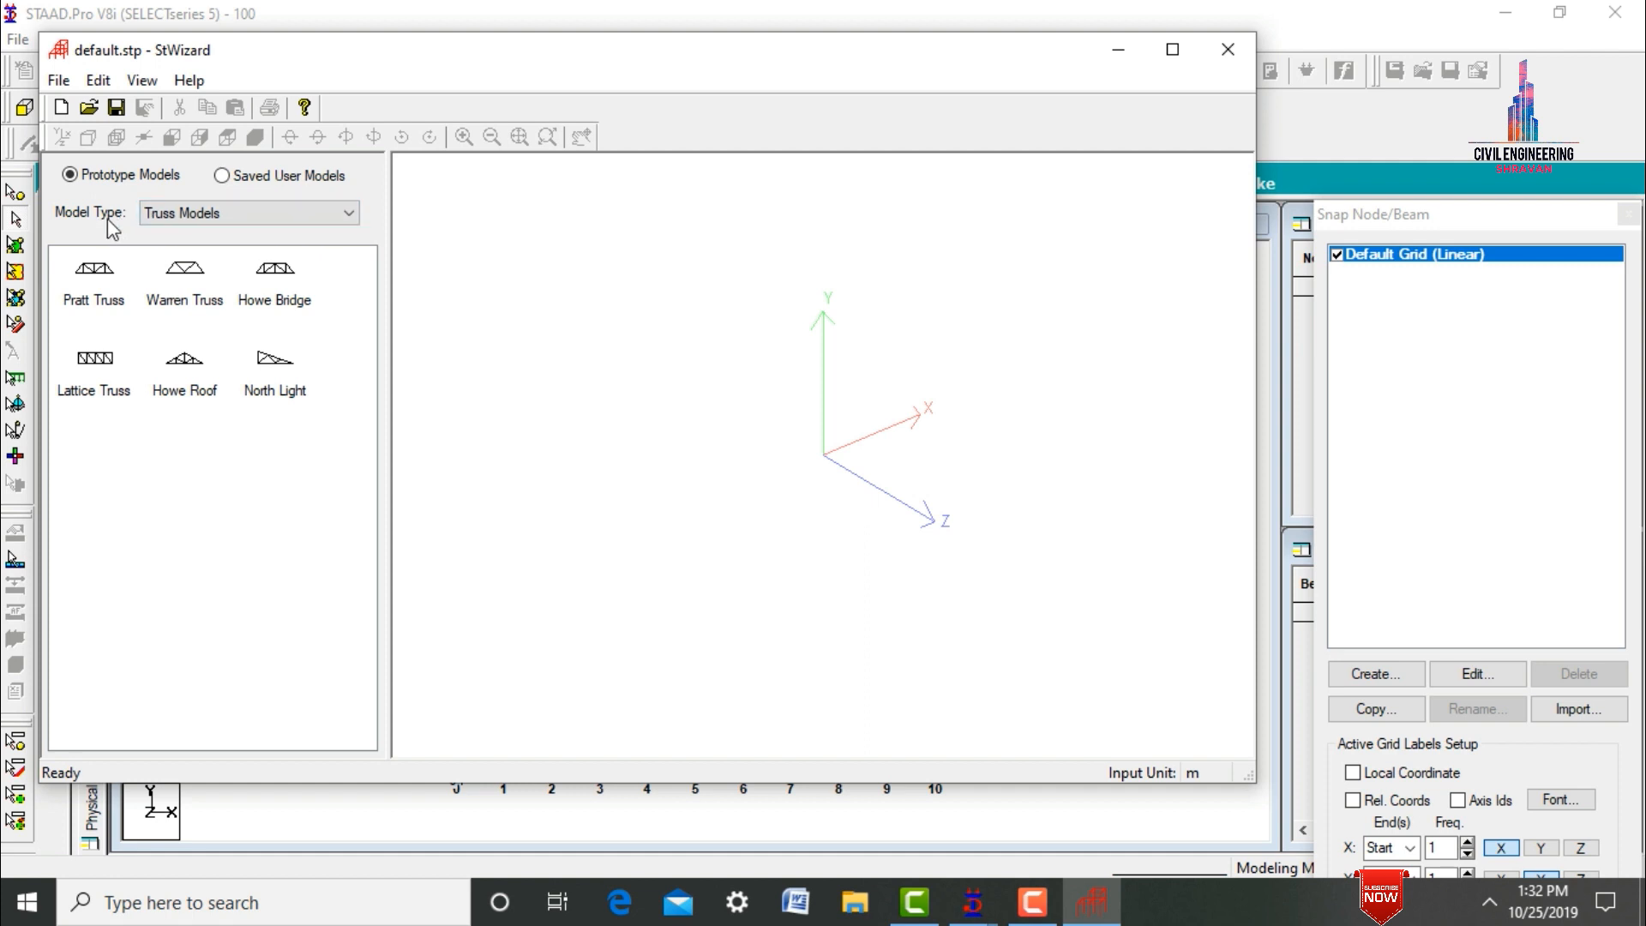
left_click(163, 214)
left_click(161, 251)
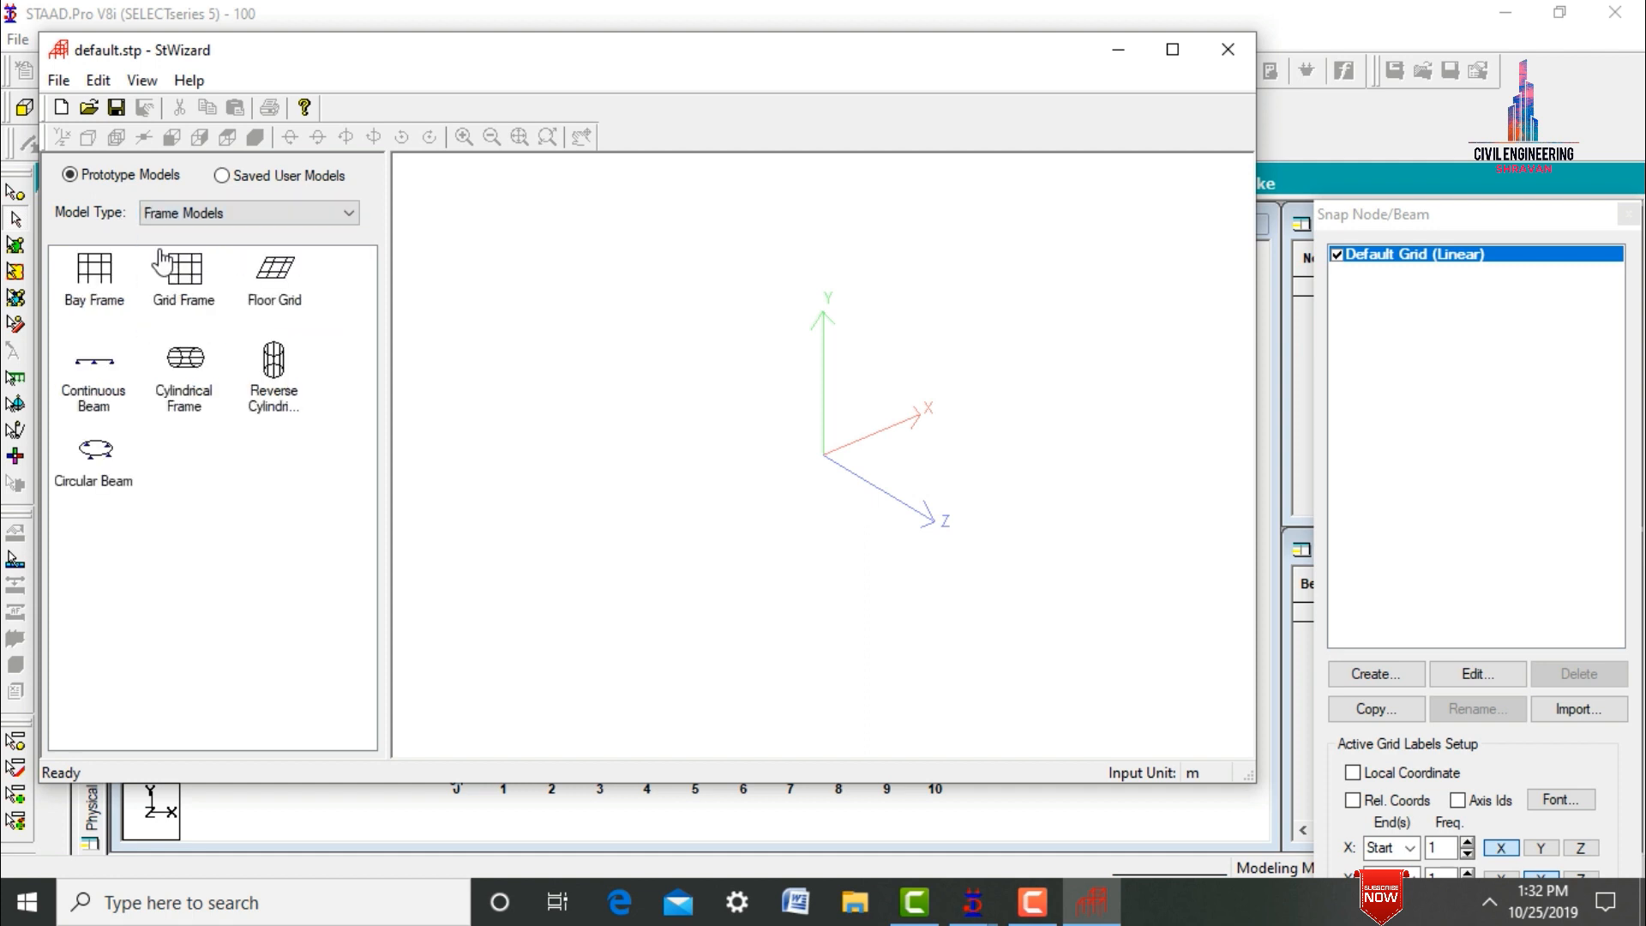
left_click(176, 279)
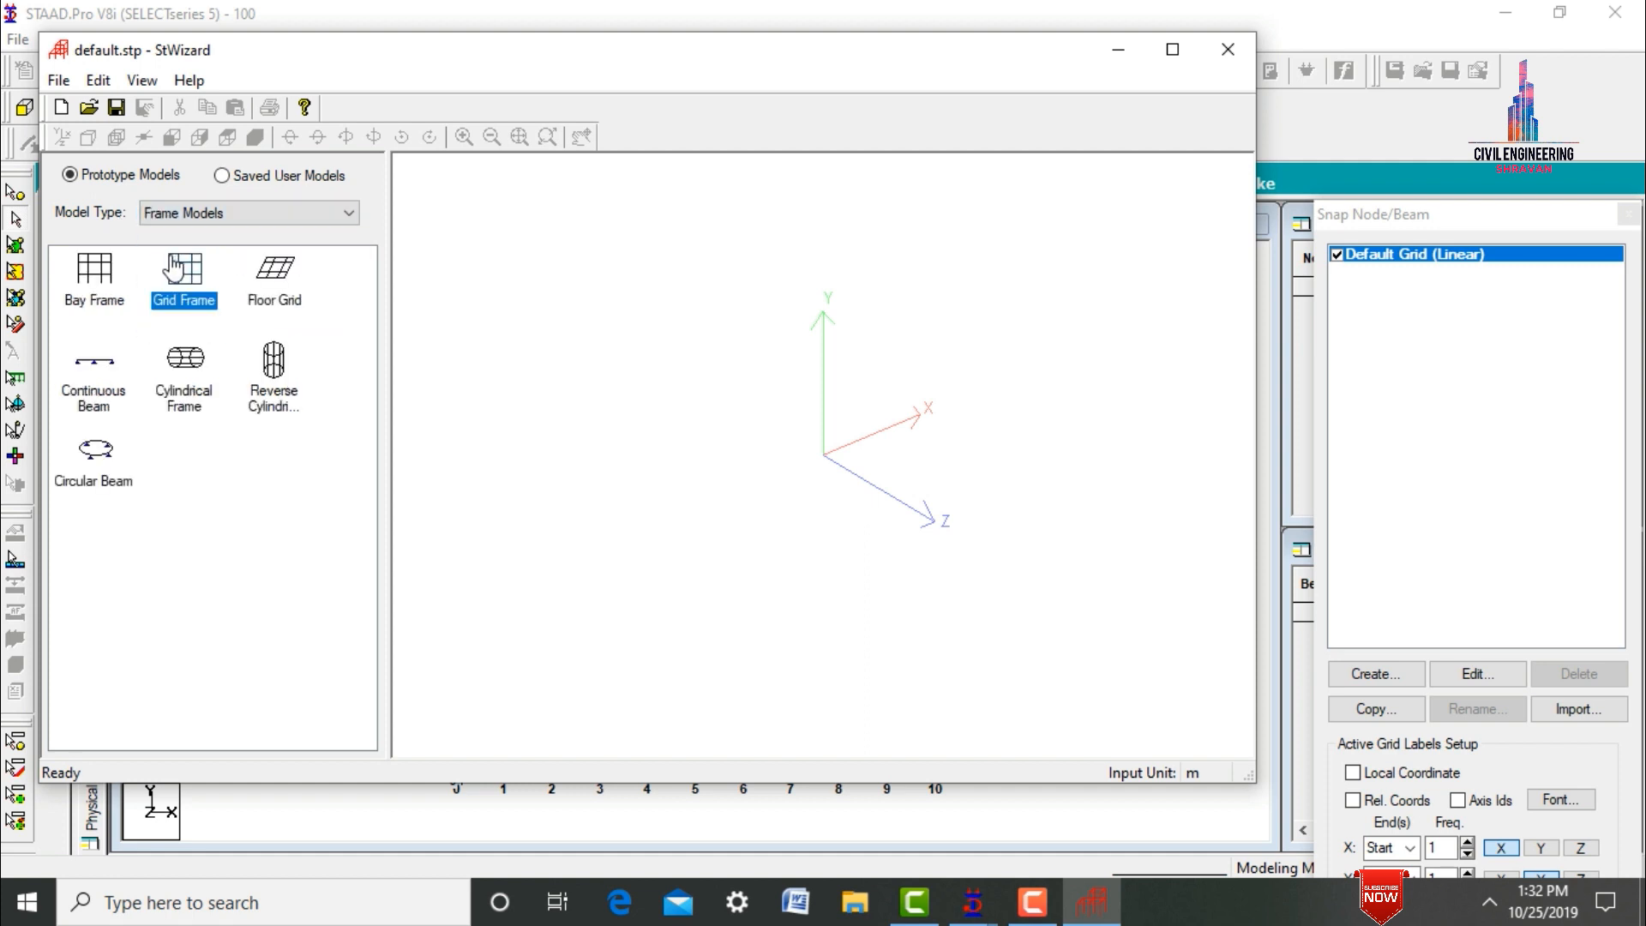
left_click(95, 307)
double_click(96, 311)
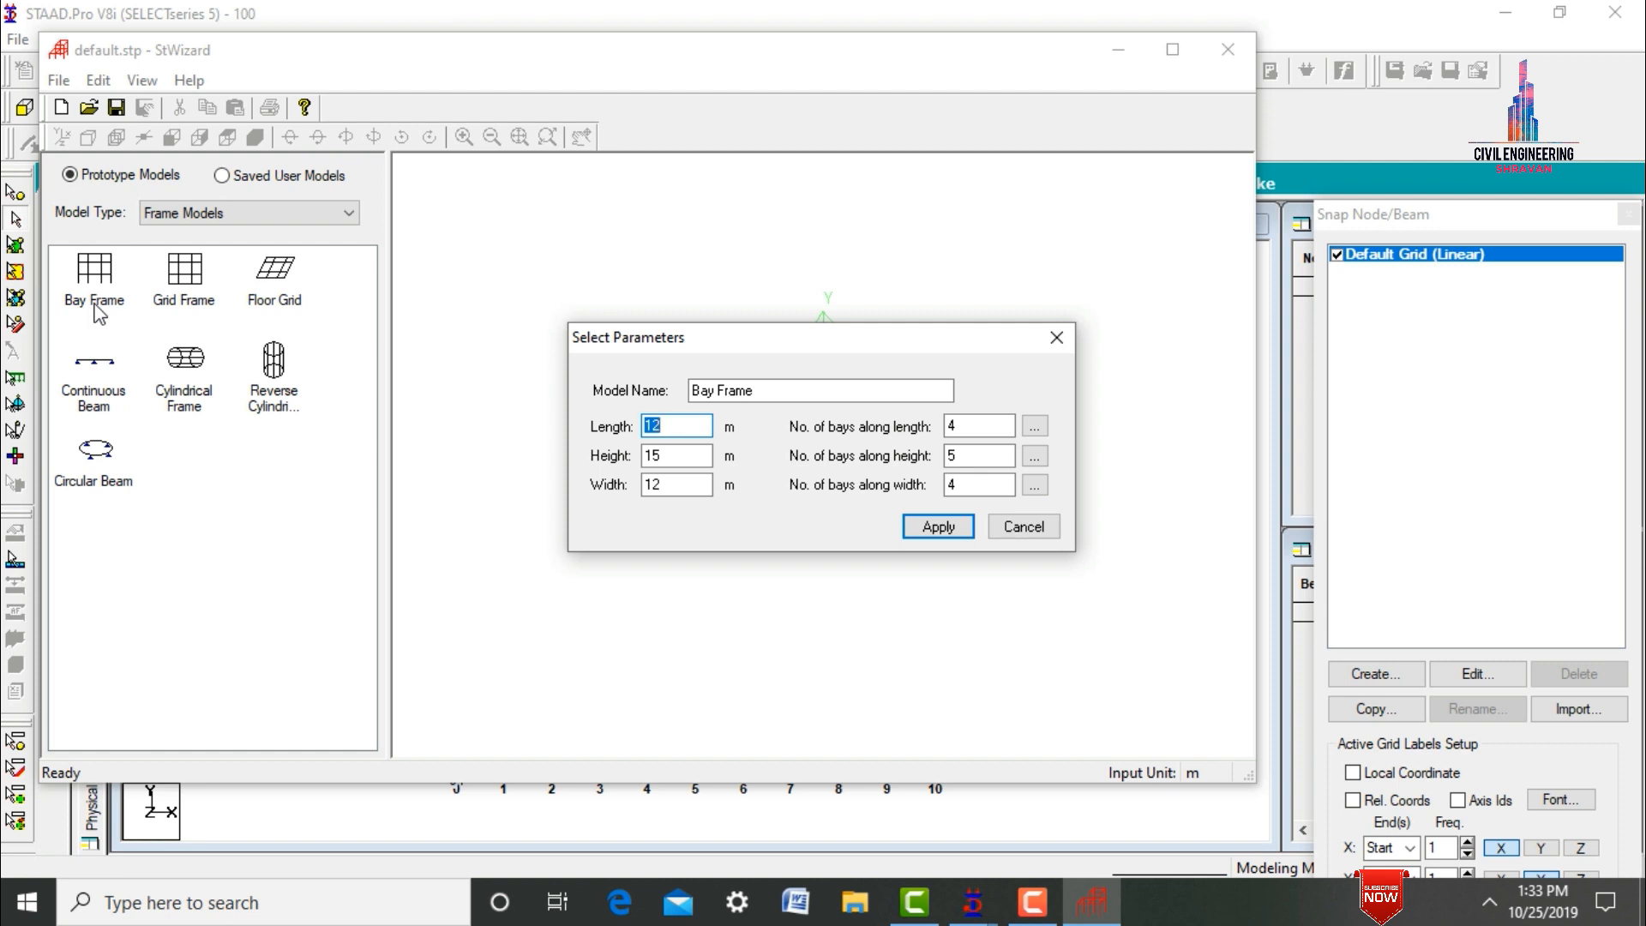
Generate a bay frame 18 m long, 3 m high and 18 m wide, with 6 by 6 bays in plan and 1 along the height.
type("1")
key("Tab")
type("1")
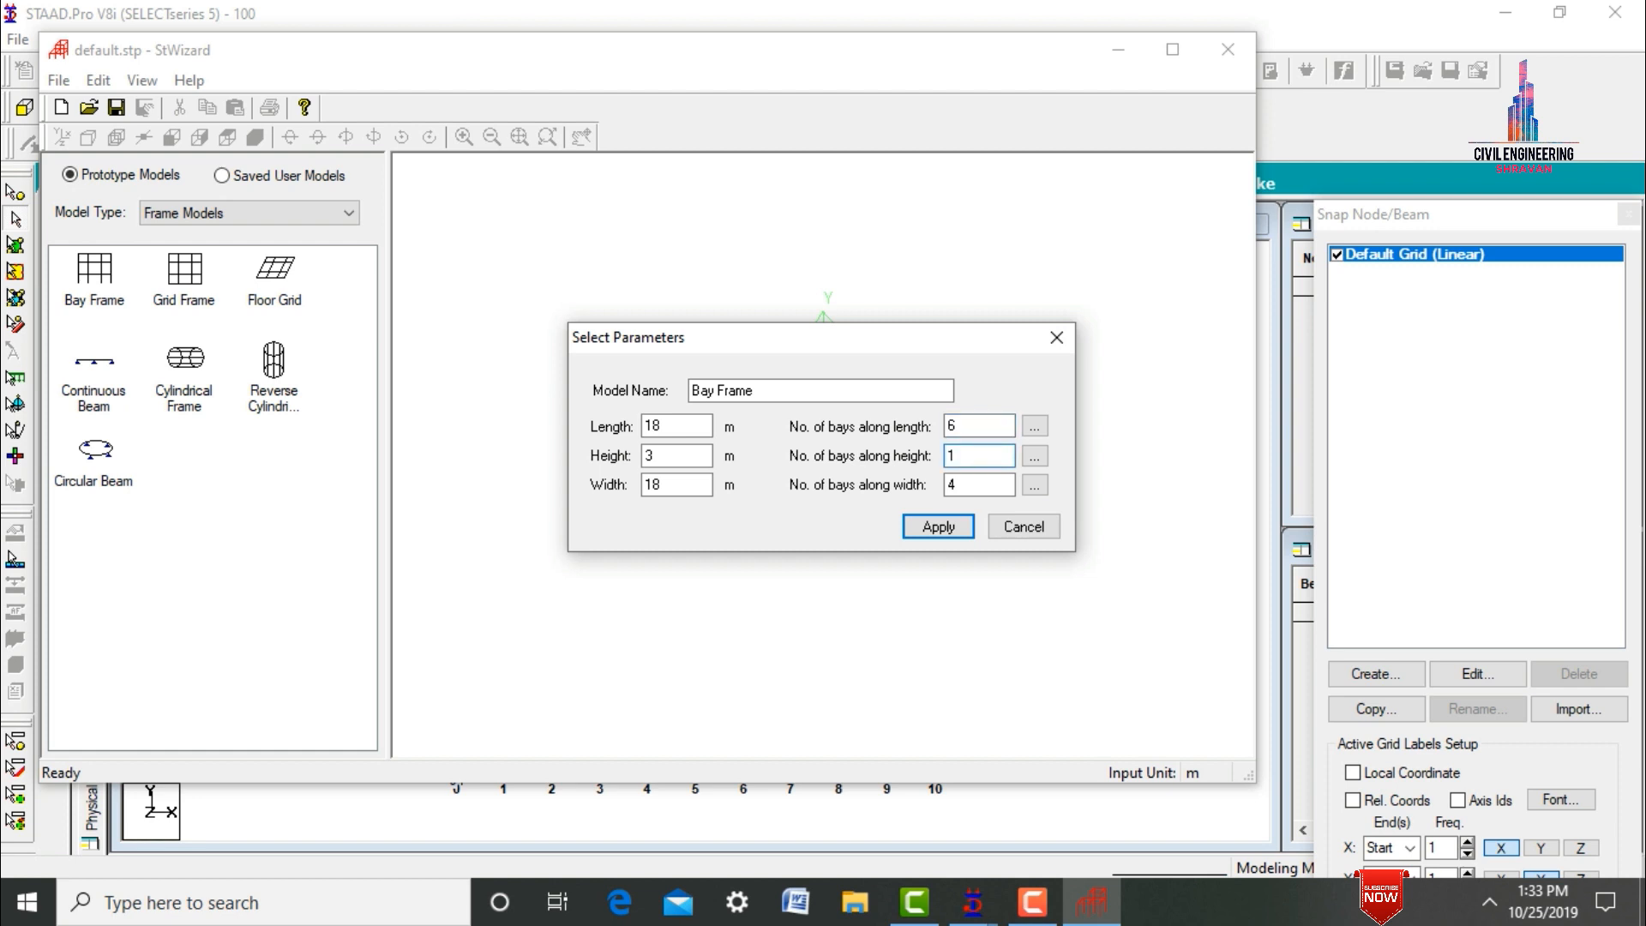
key("Tab")
left_click(938, 532)
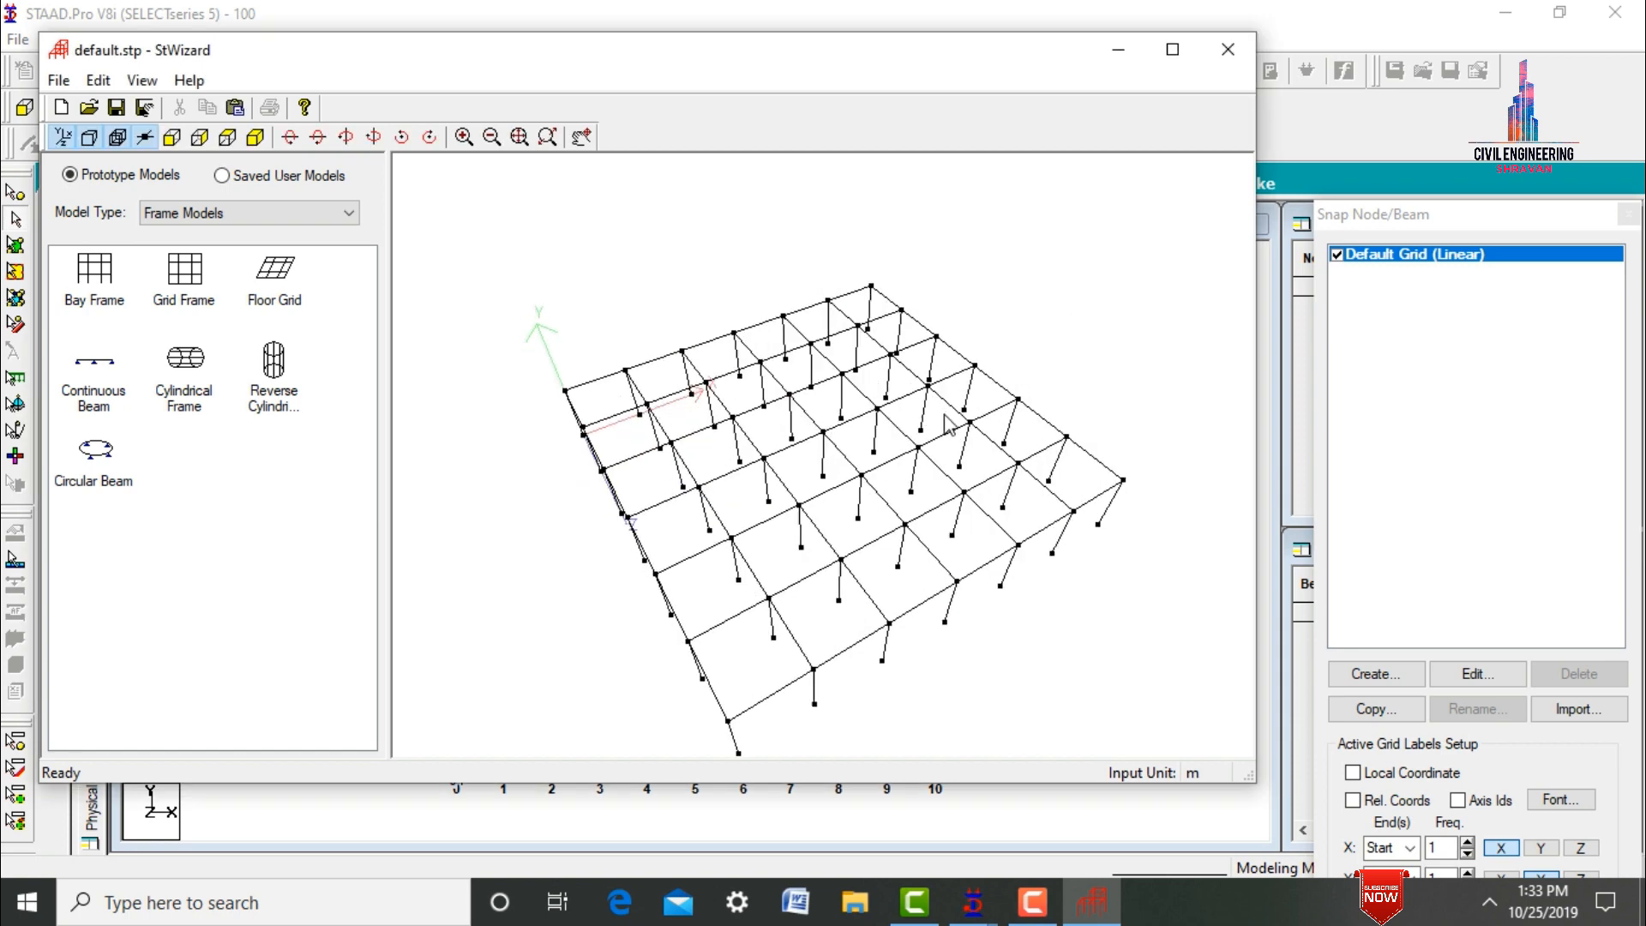
Merge the bay frame into the model at X, Y and Z offsets of 0, and show it isometrically without the snap grid.
left_click_drag(948, 423, 1003, 434)
left_click_drag(768, 53, 798, 114)
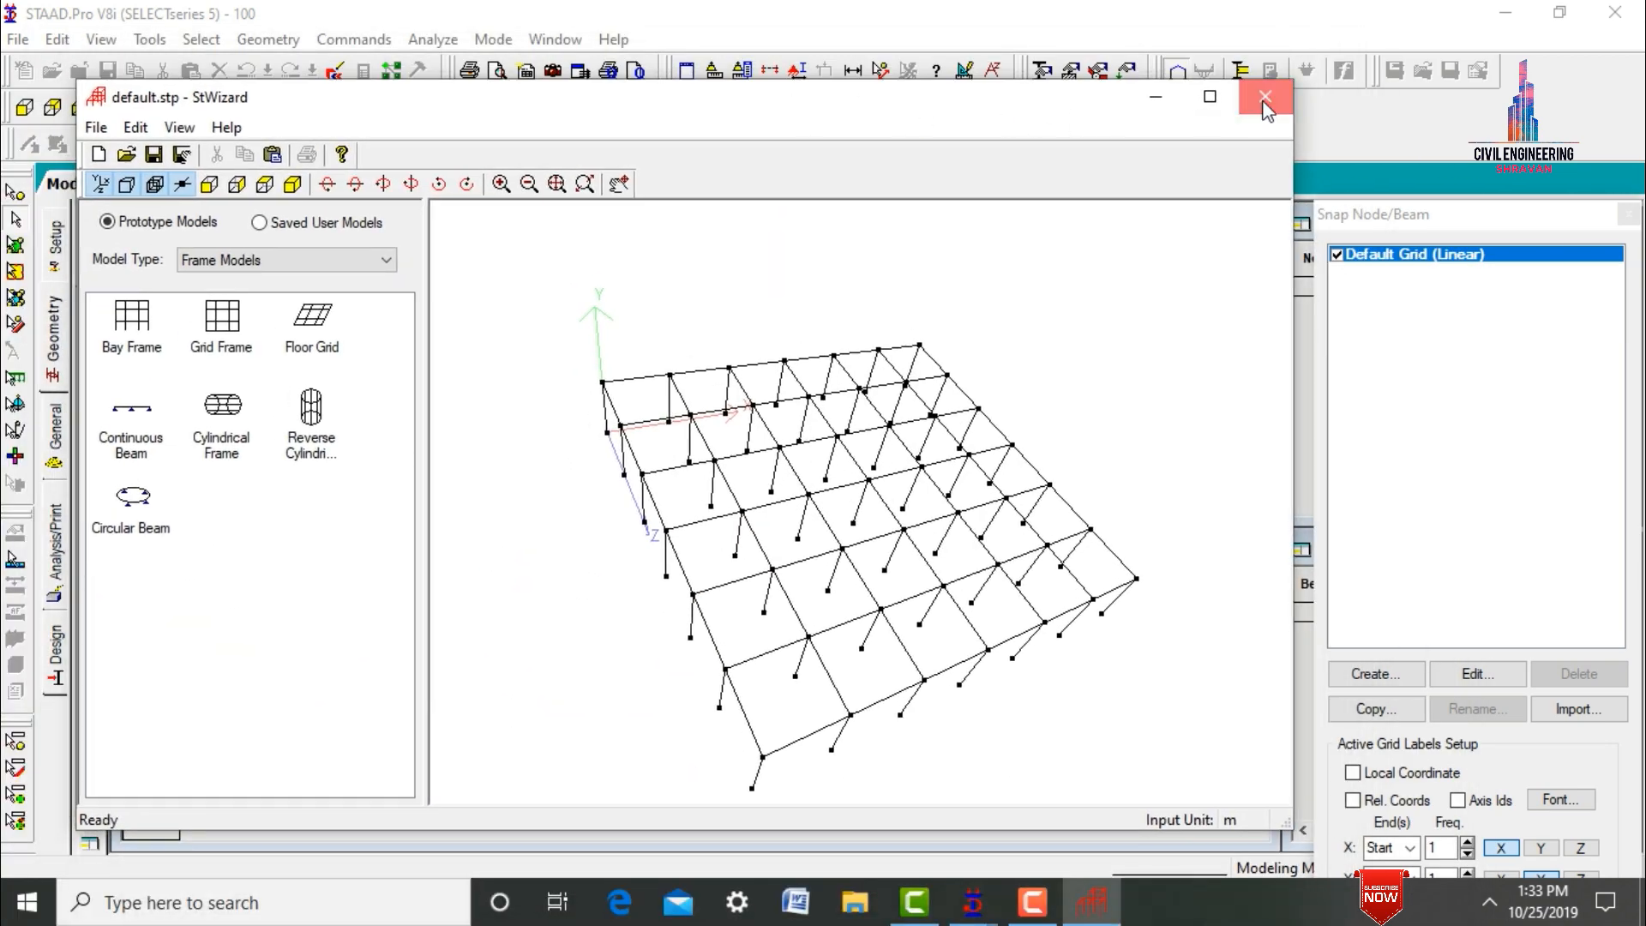
left_click(1265, 98)
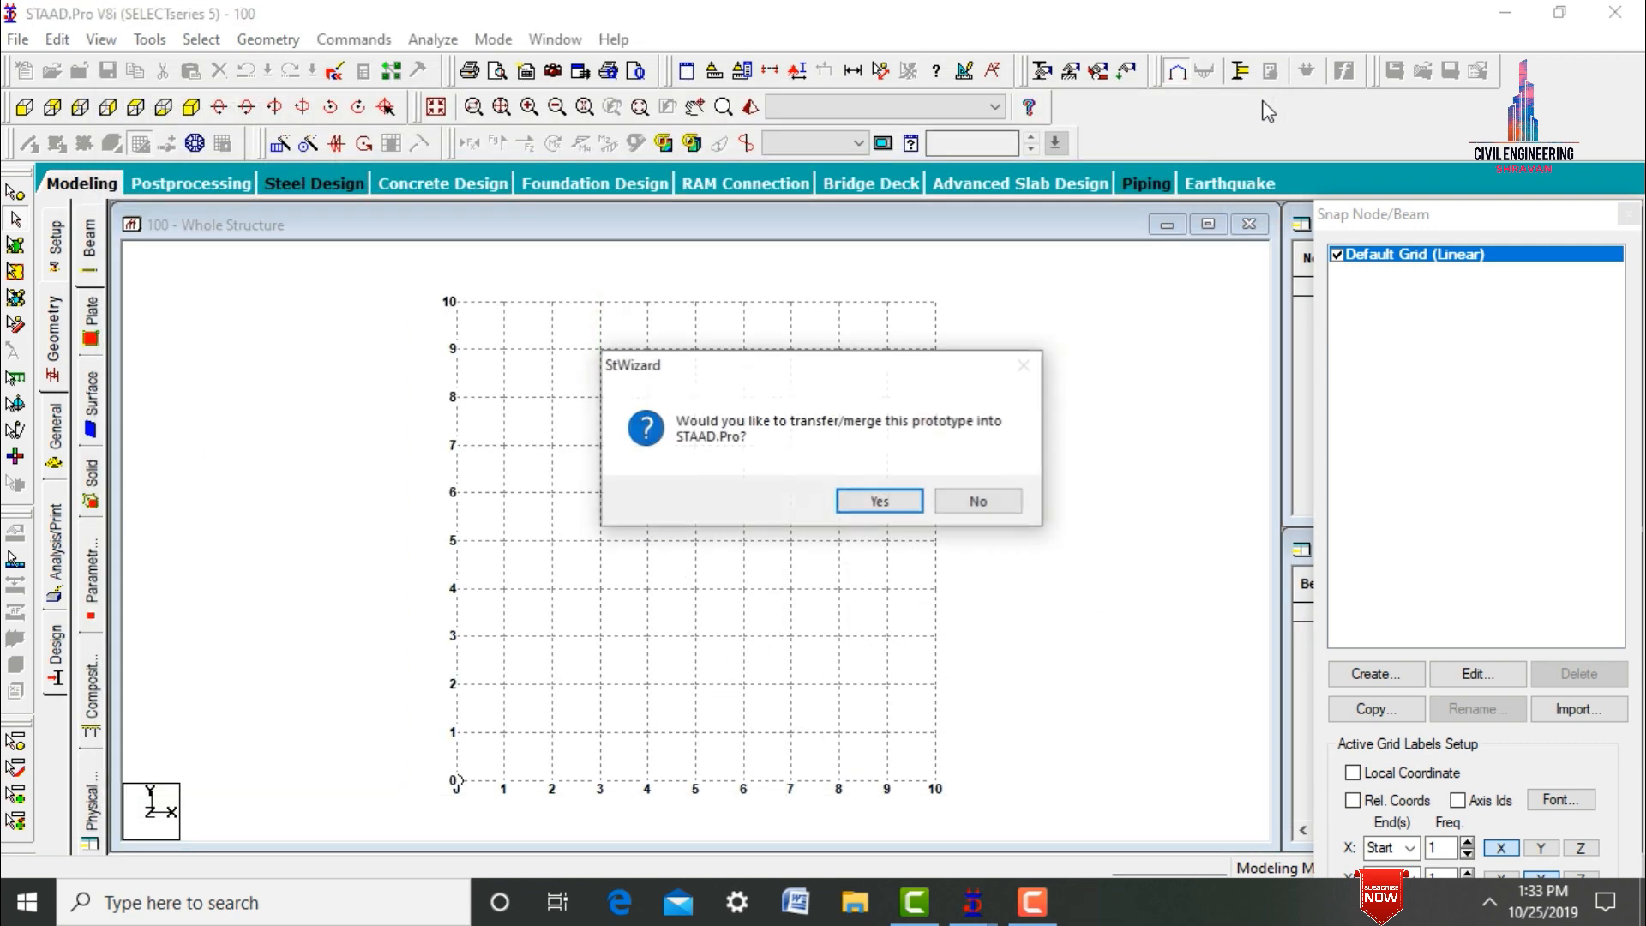
left_click(860, 509)
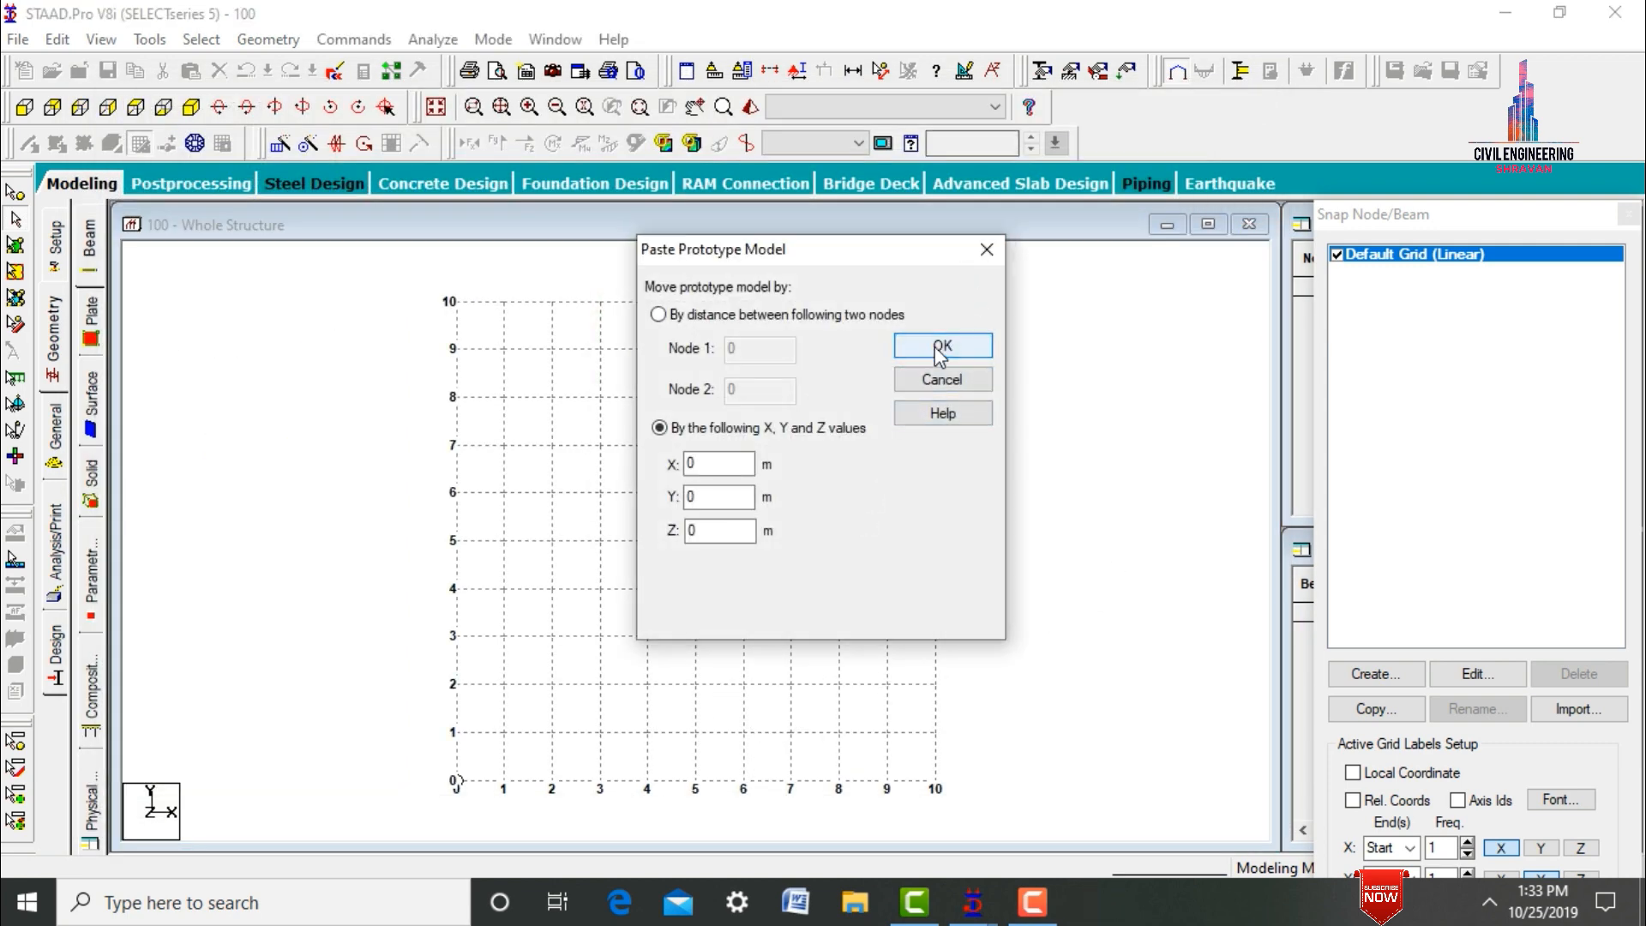
left_click(941, 346)
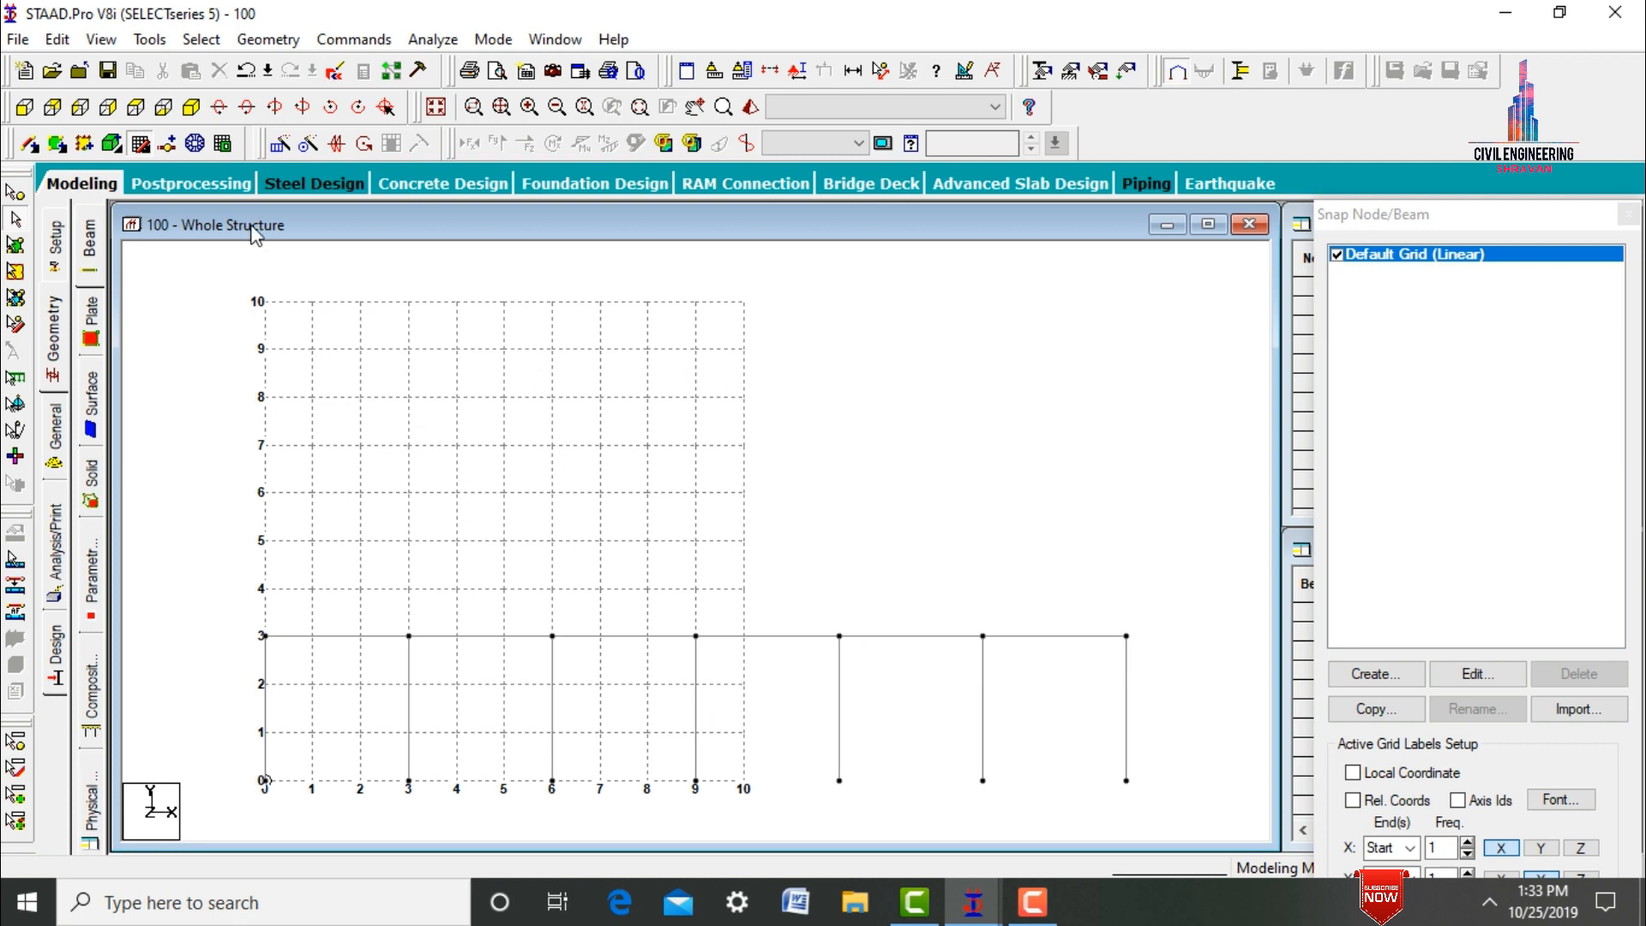
left_click(139, 150)
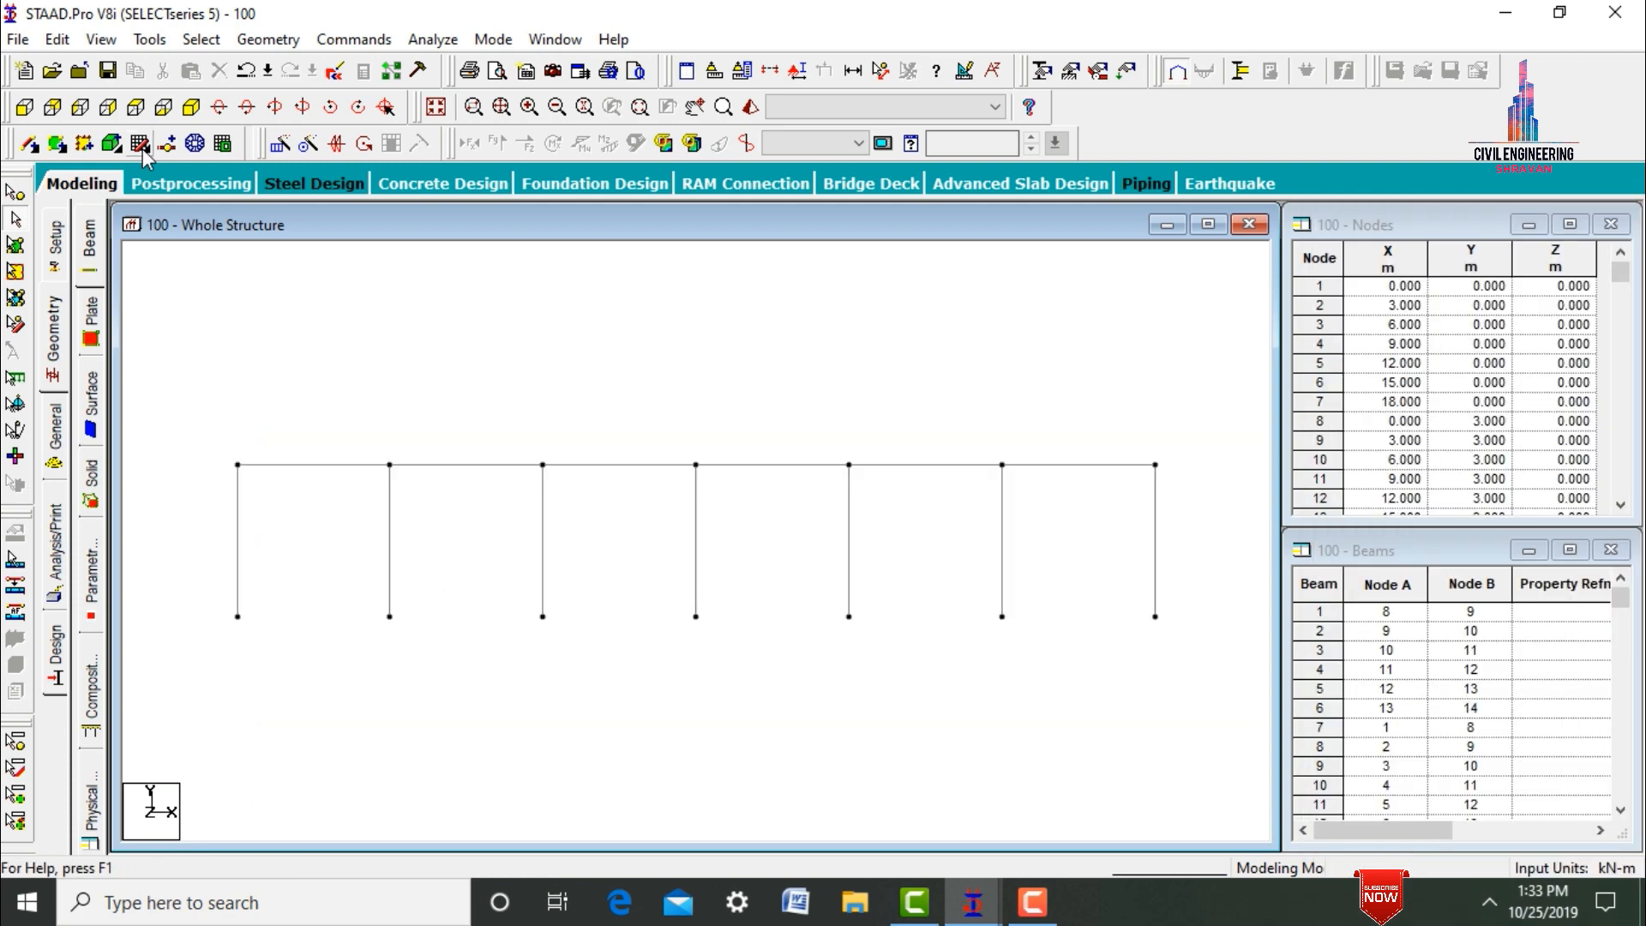
left_click(190, 108)
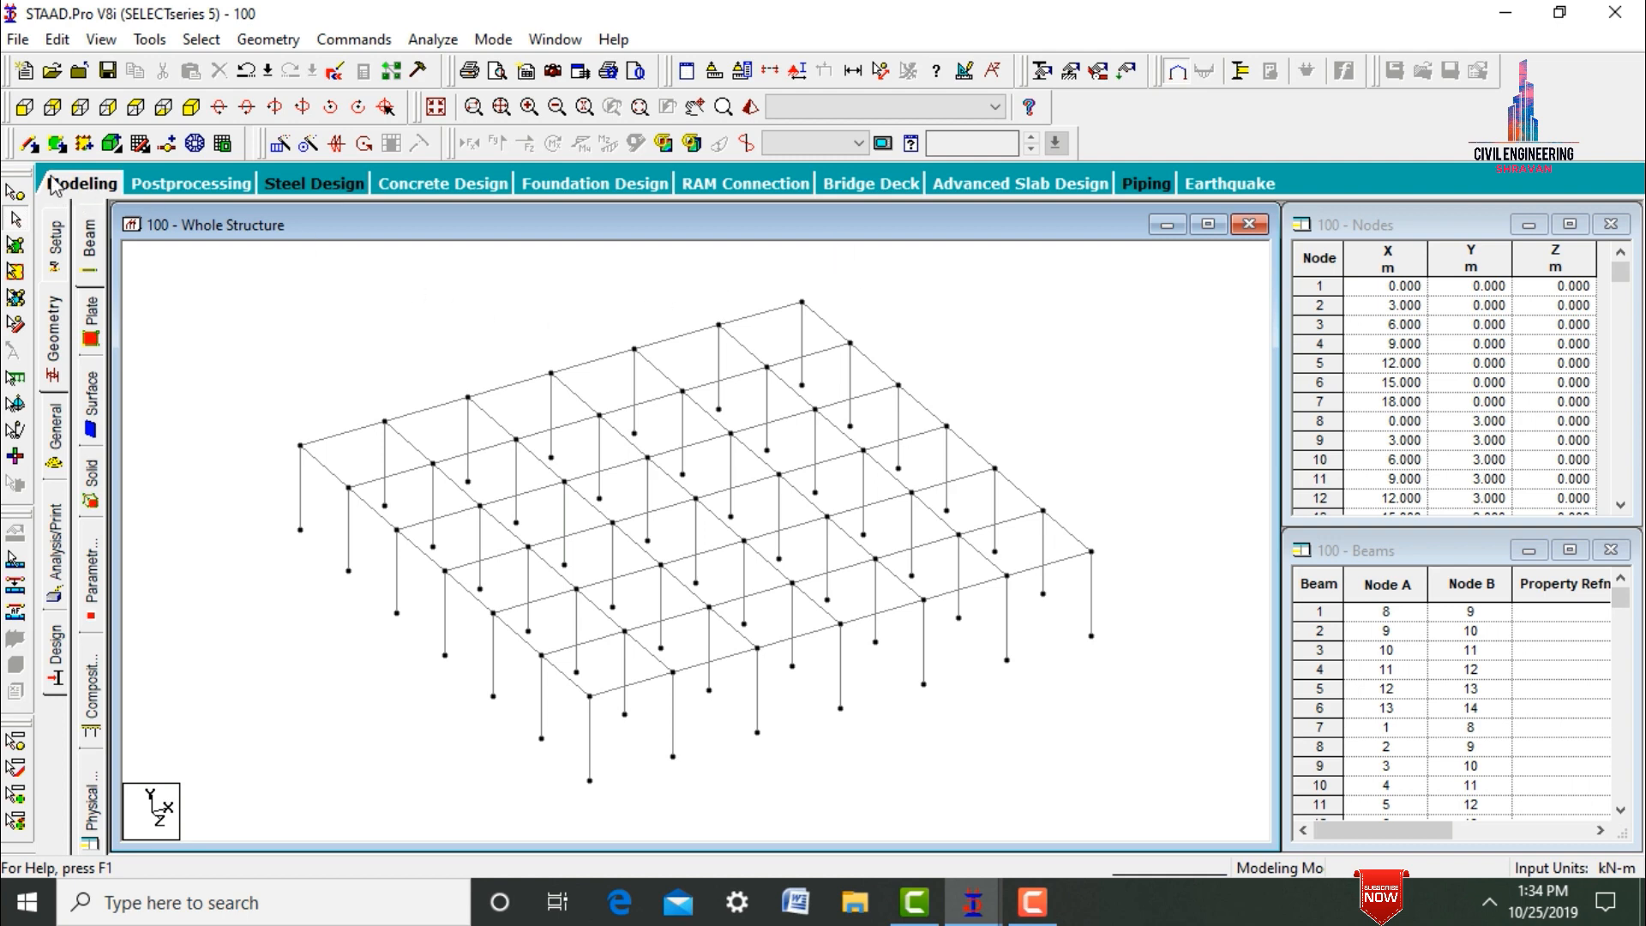
Copy the top-level node at X 18 m, Z 9 m and paste it with an X offset of 3.5 m.
left_click(16, 195)
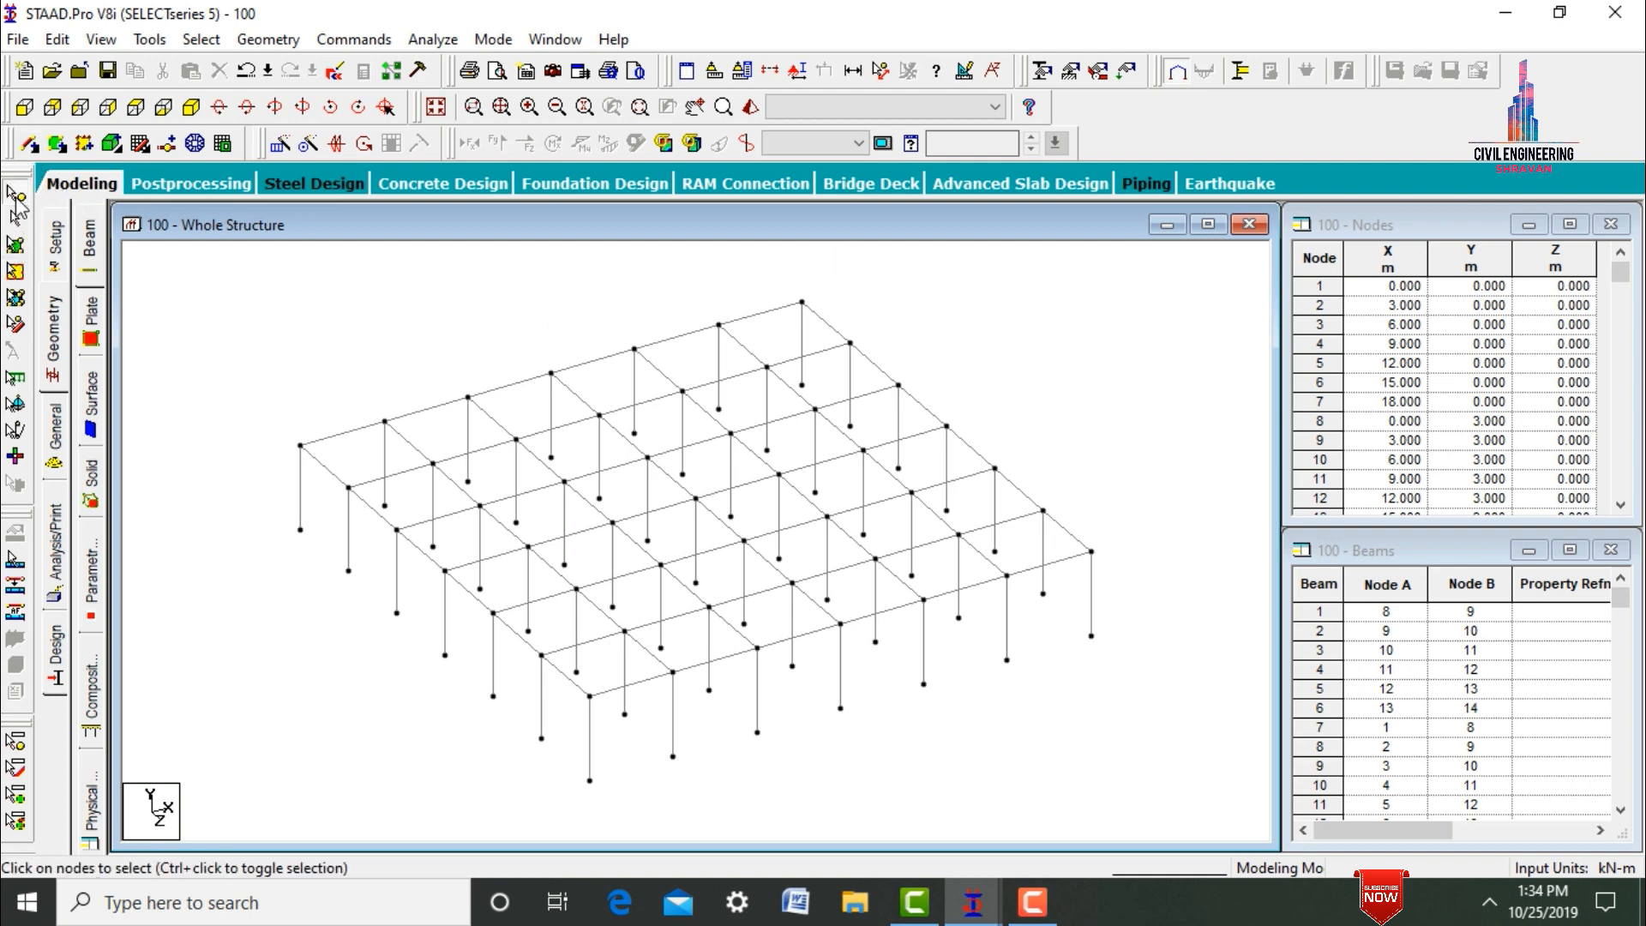
left_click(947, 426)
right_click(949, 424)
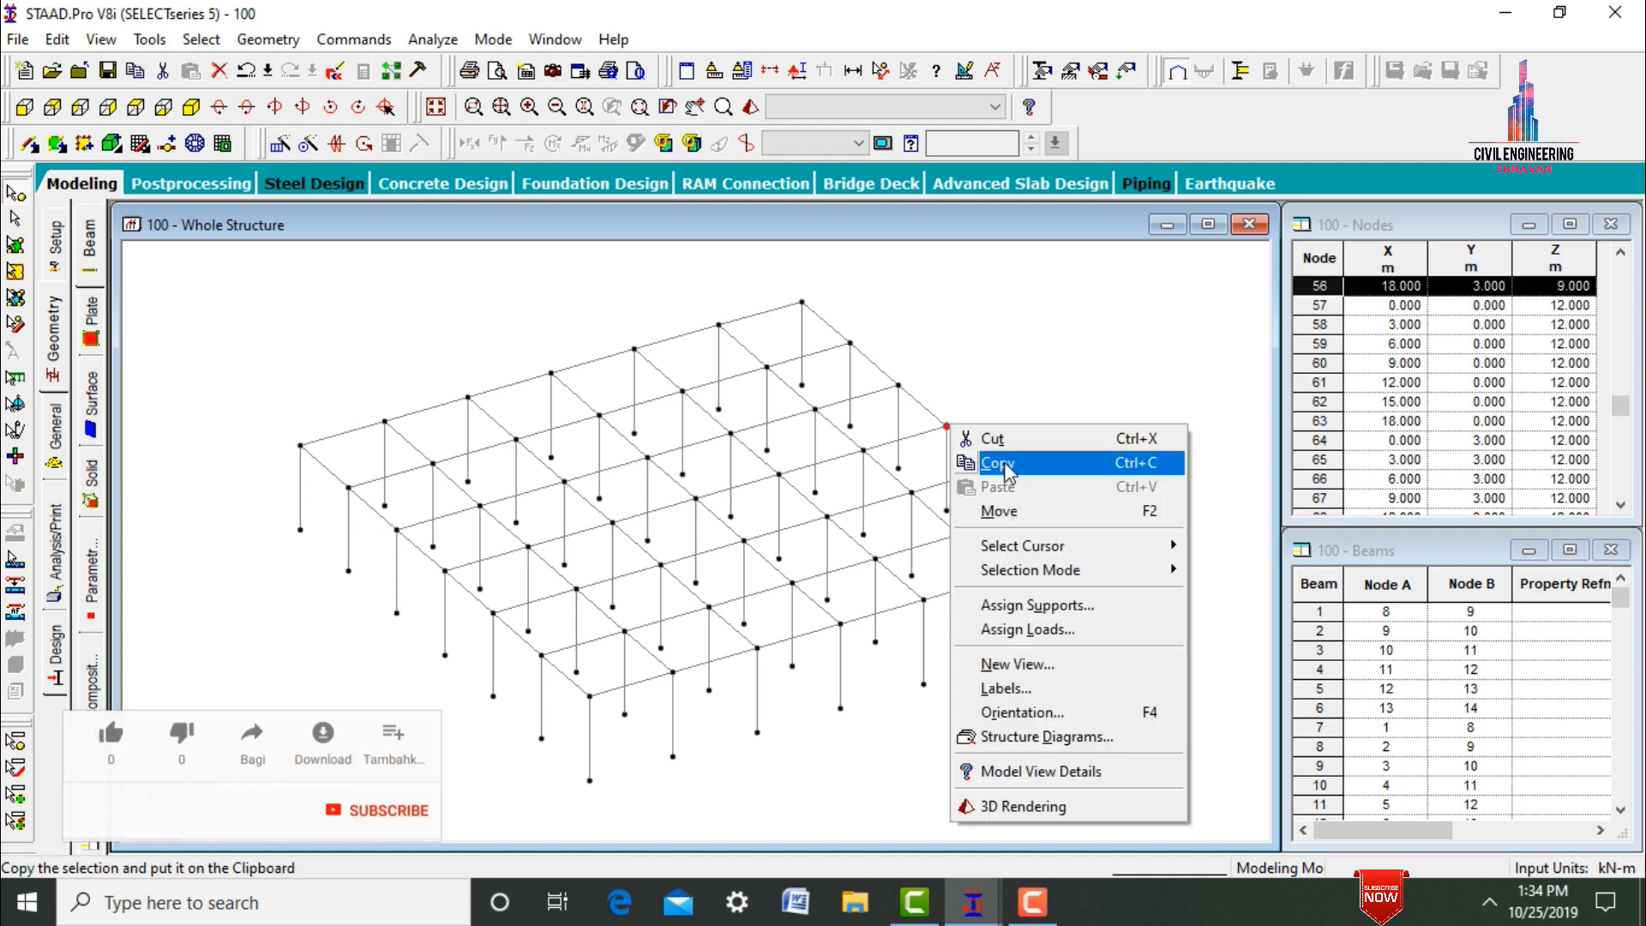
left_click(1003, 454)
right_click(991, 364)
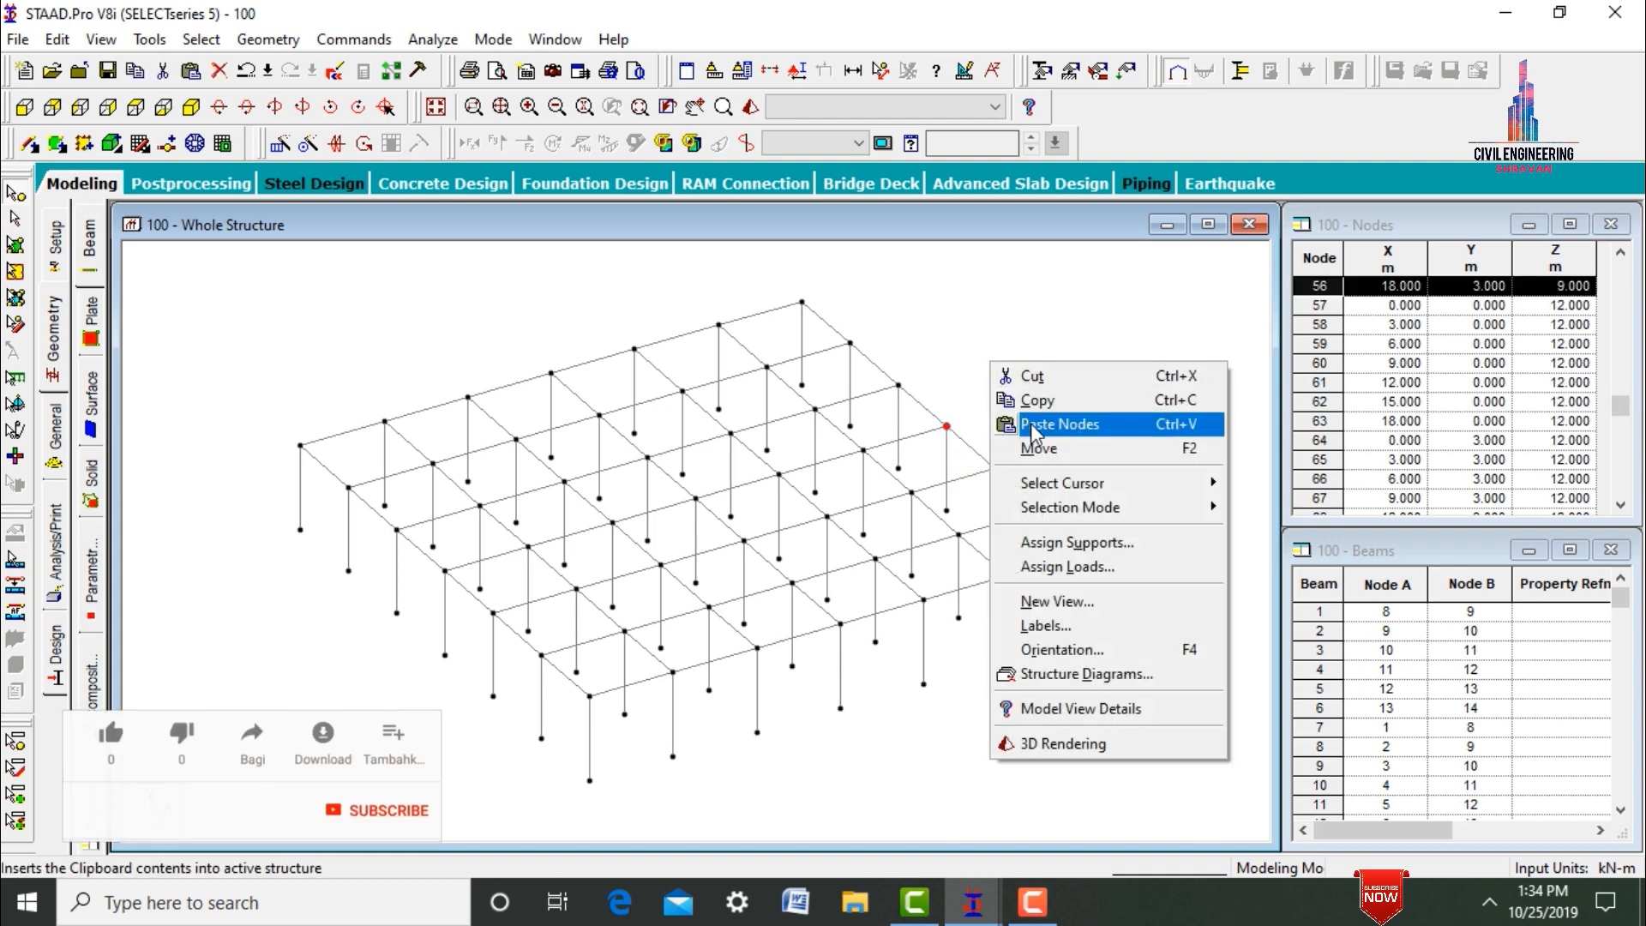
left_click(1034, 426)
left_click_drag(772, 256, 1313, 254)
double_click(1239, 466)
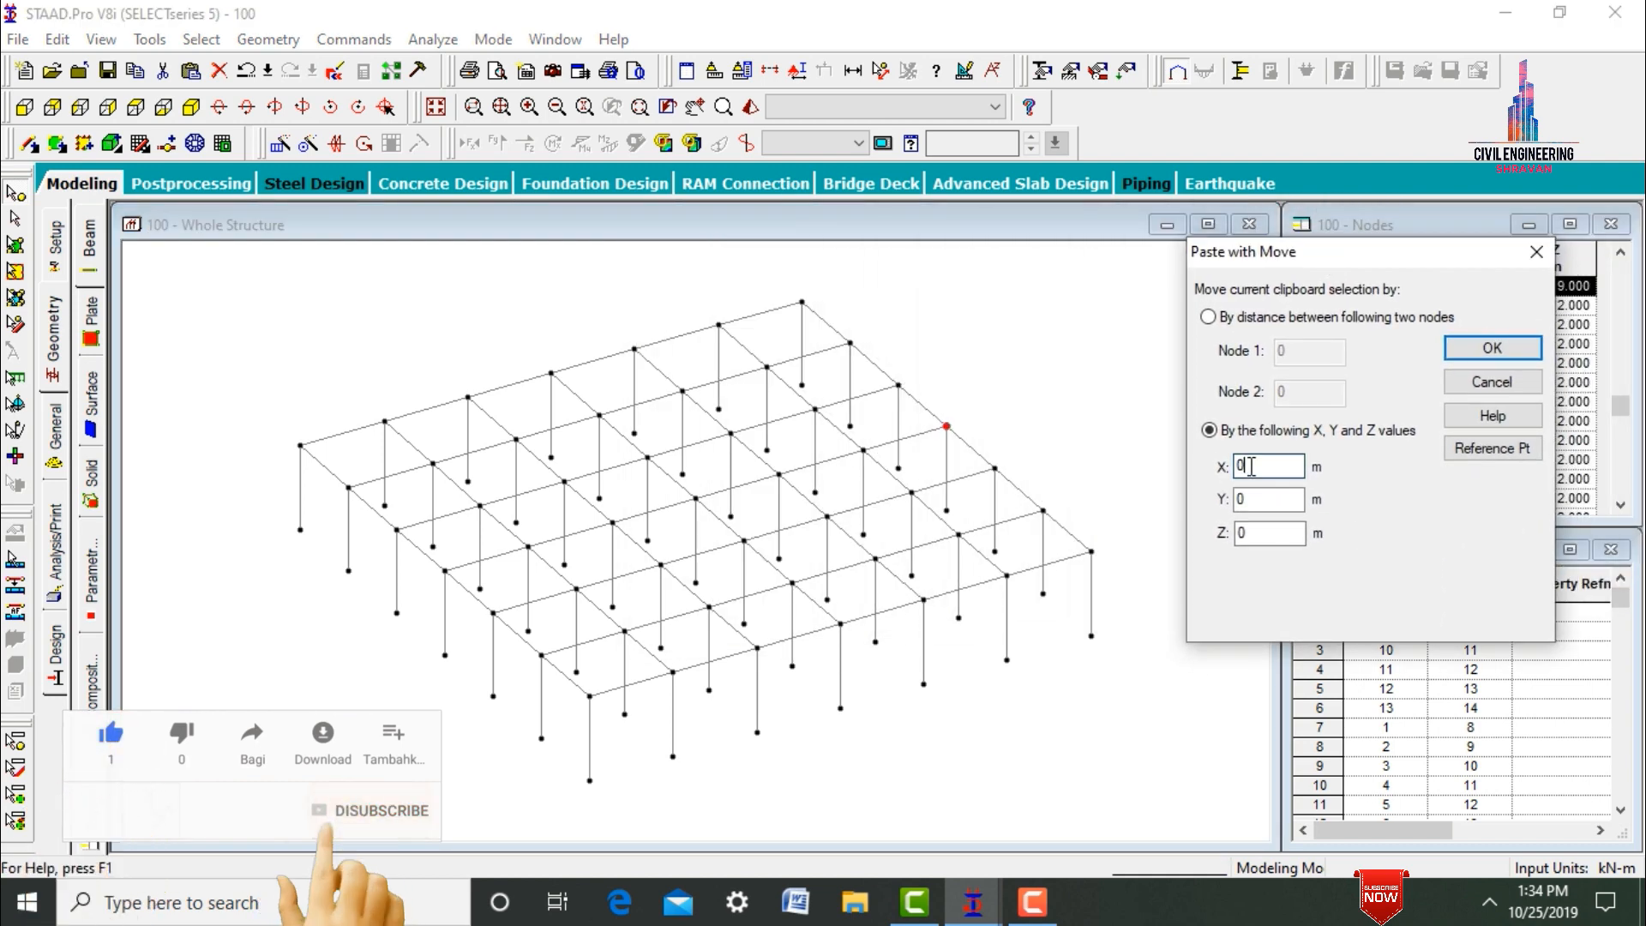
type("3.5")
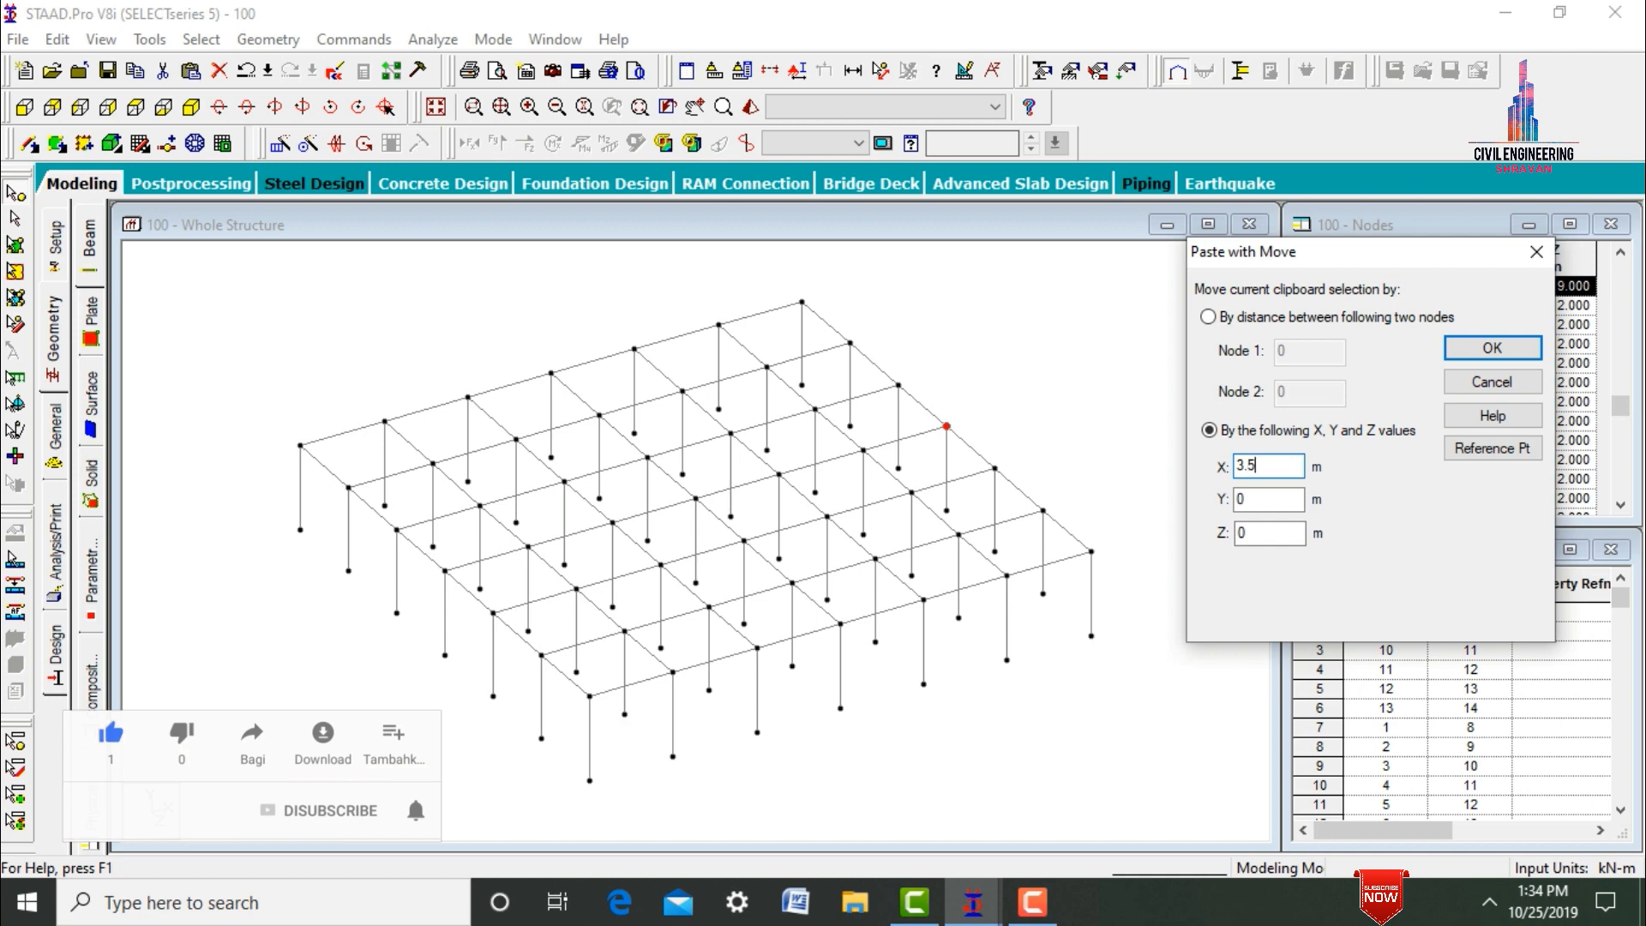
key("Return")
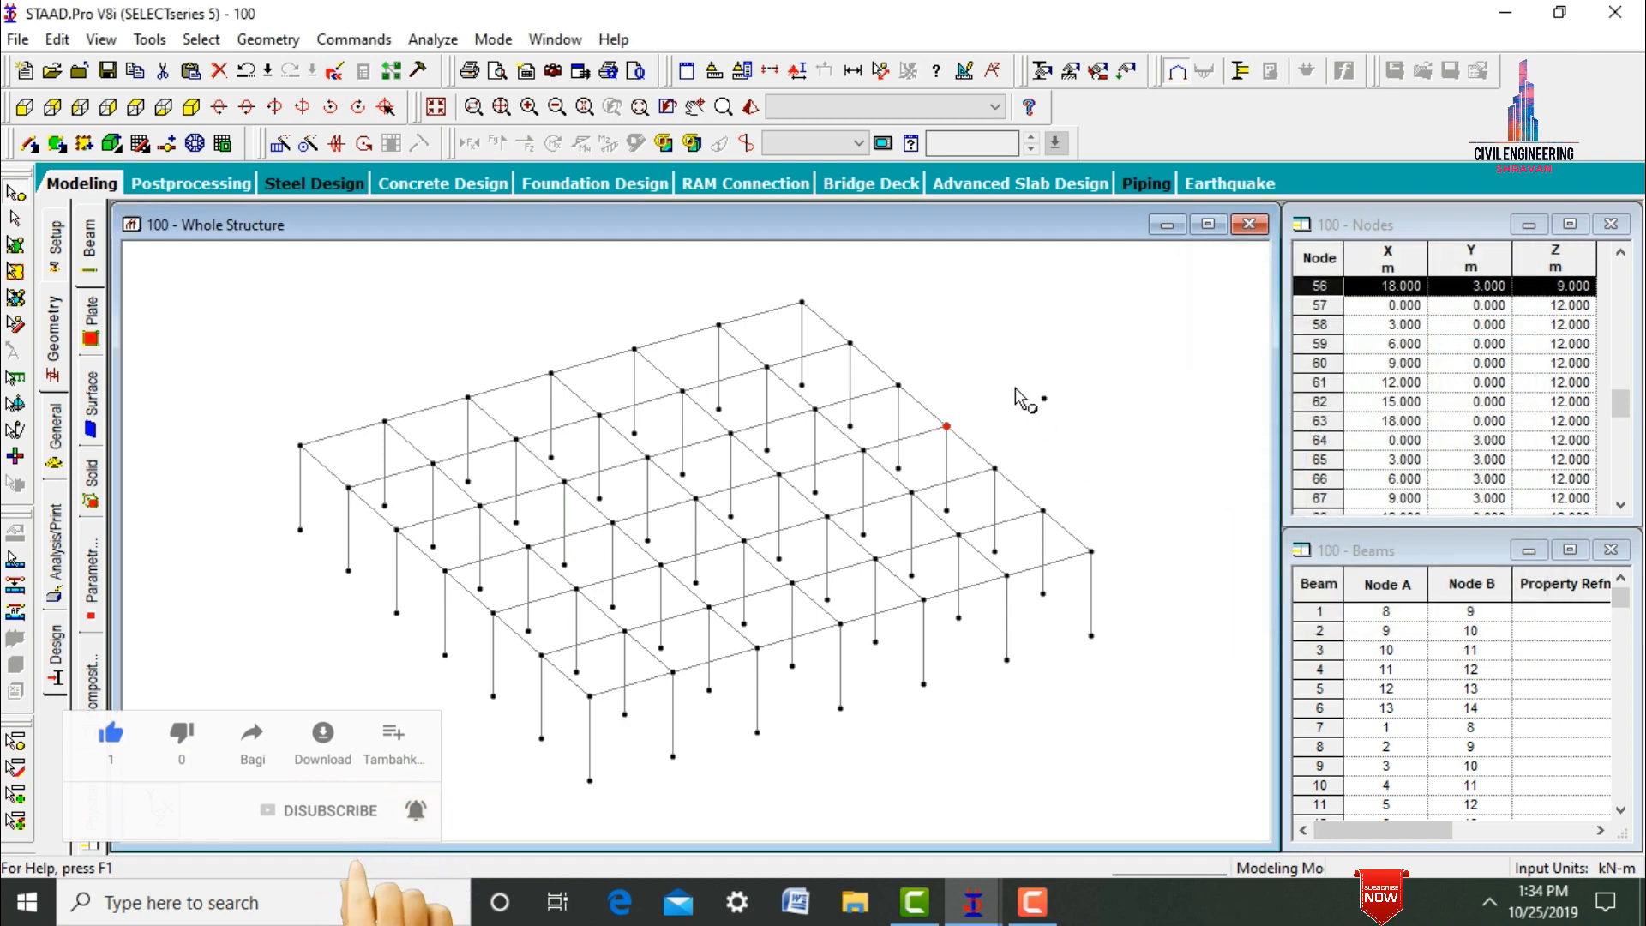
Copy the top-level node at X 0 m, Z 9 m and paste it with an X offset of -3.5 m.
left_click(444, 571)
right_click(443, 571)
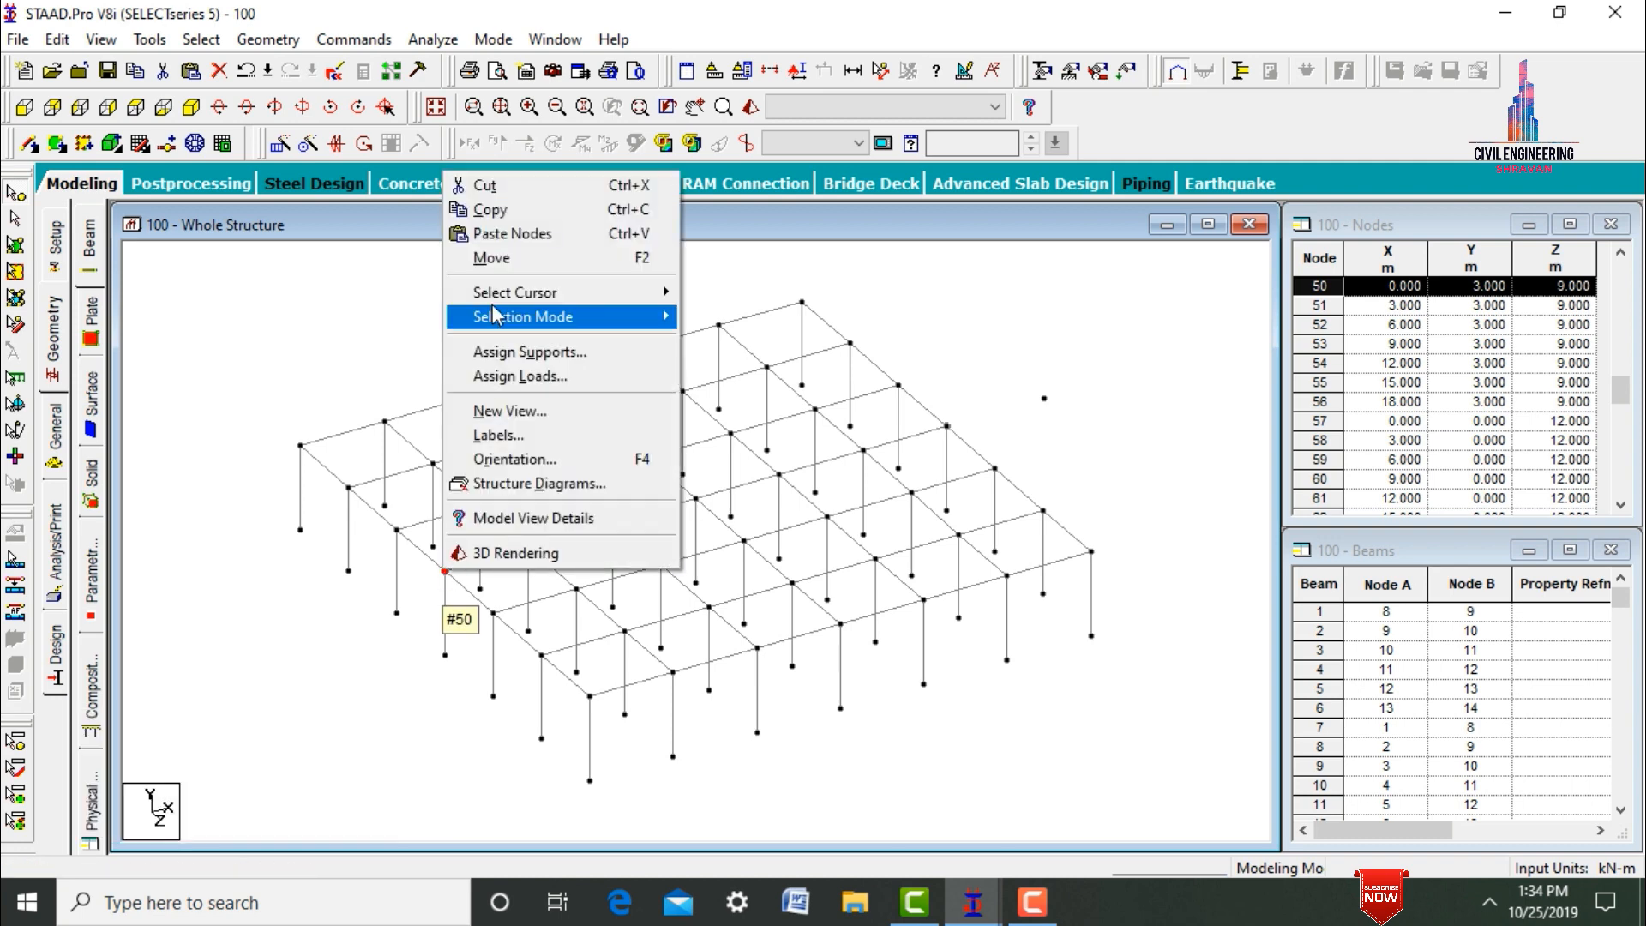
left_click(487, 209)
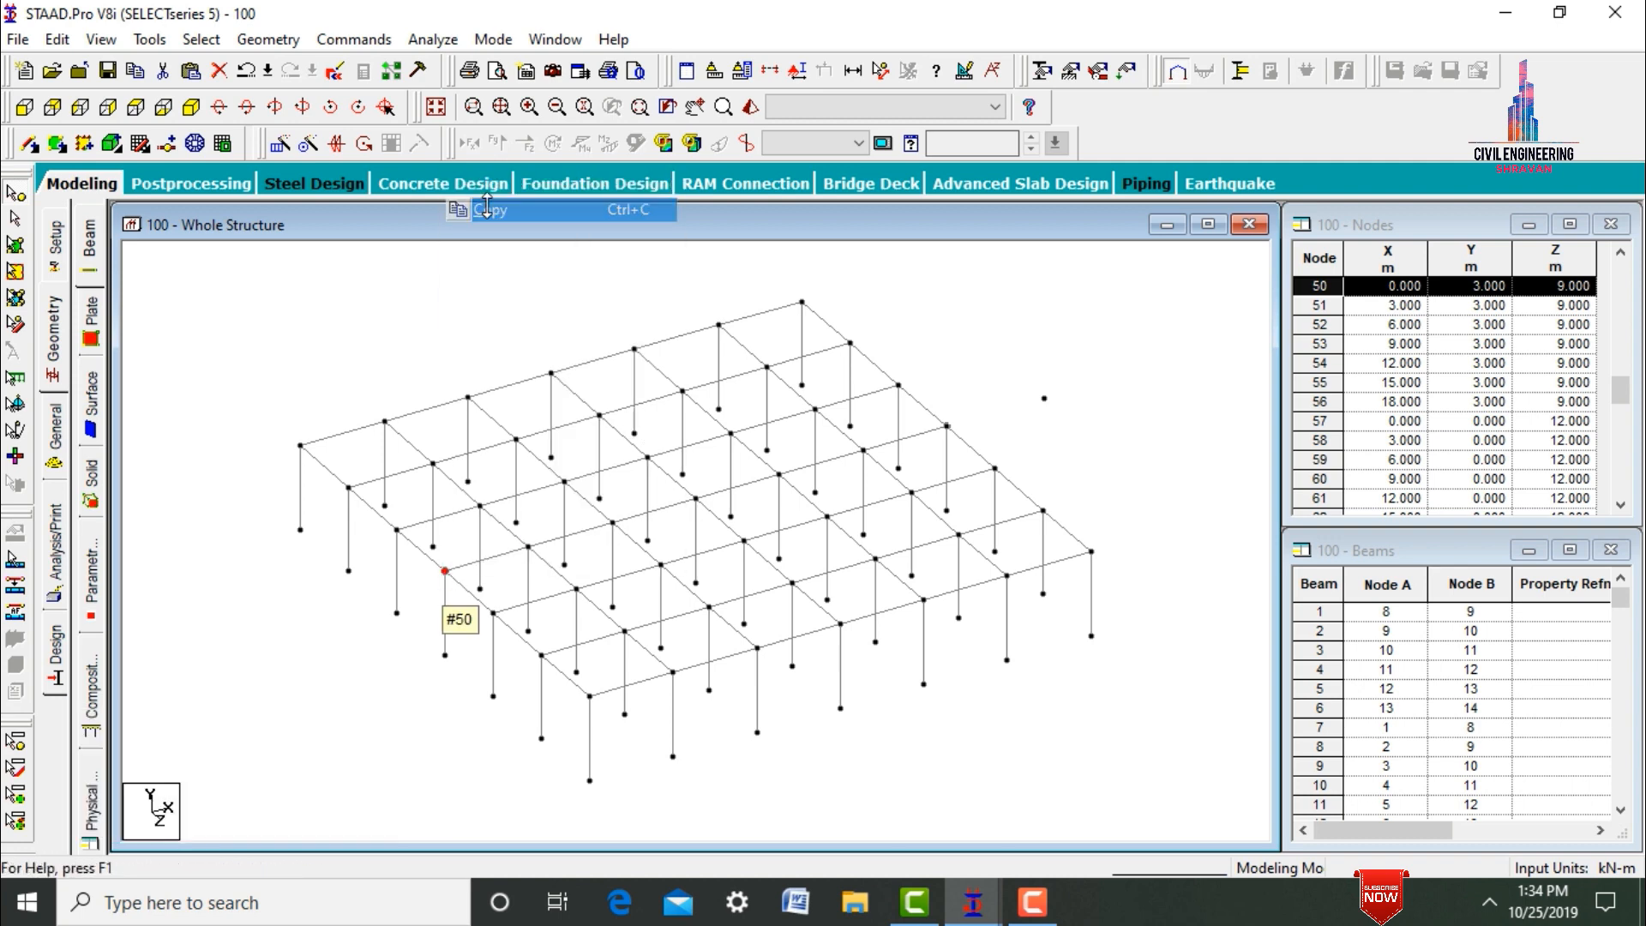
right_click(470, 259)
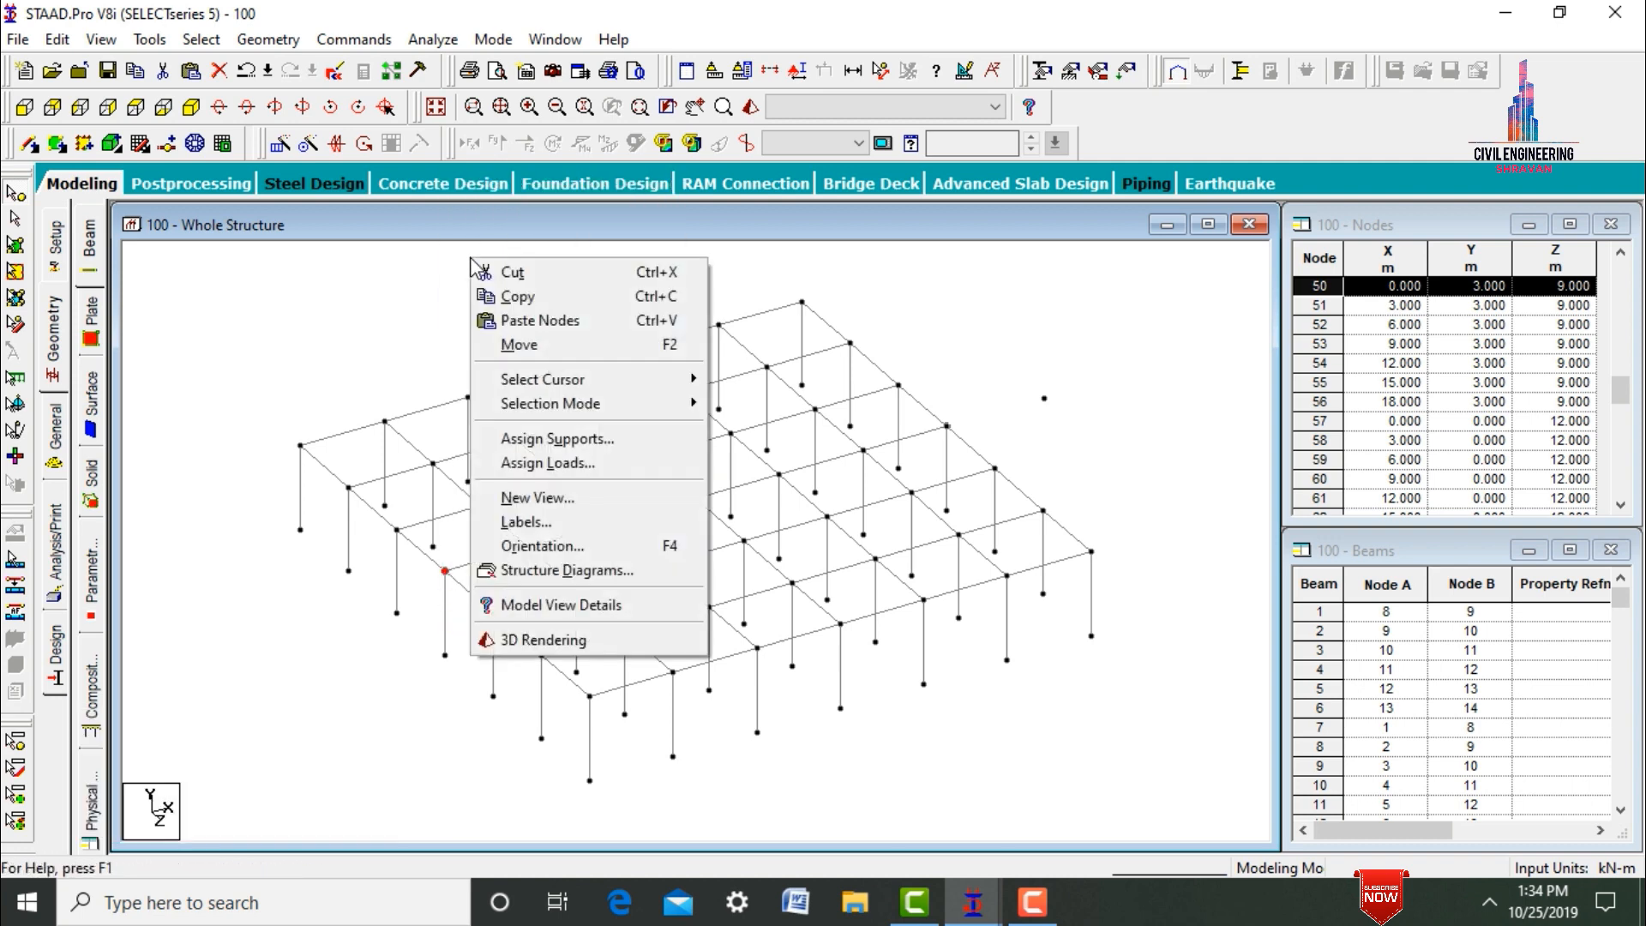
left_click(519, 319)
double_click(720, 464)
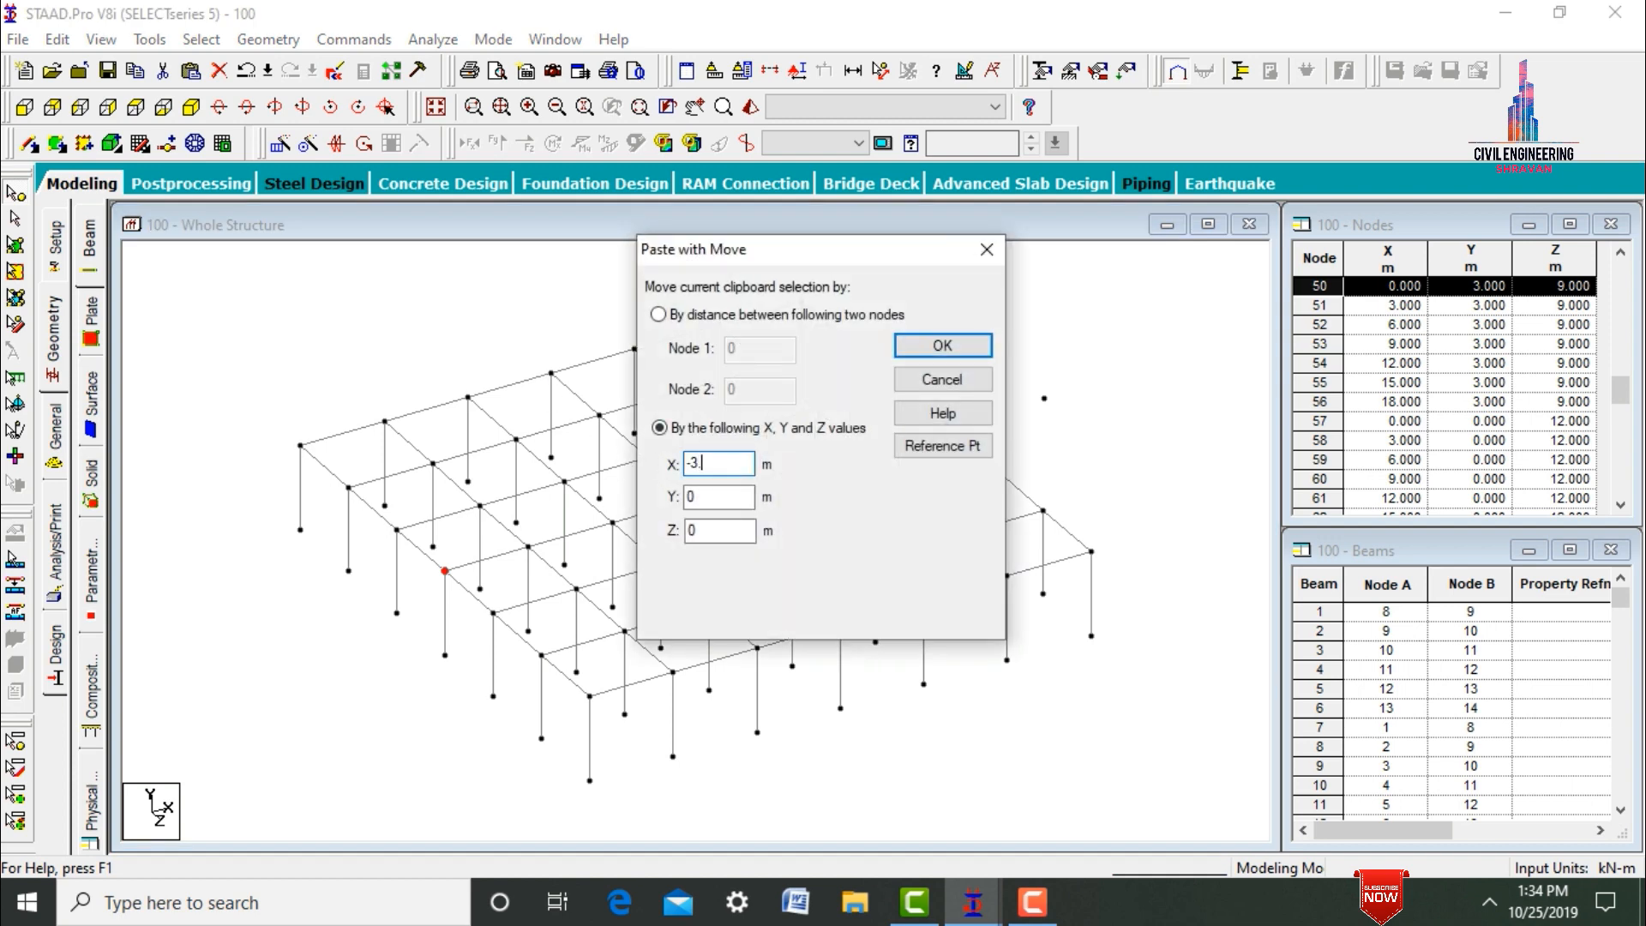
left_click(911, 347)
Copy the top-level node at X 9 m, Z 18 m and paste it with a Z offset of 3.5 m.
left_click(840, 626)
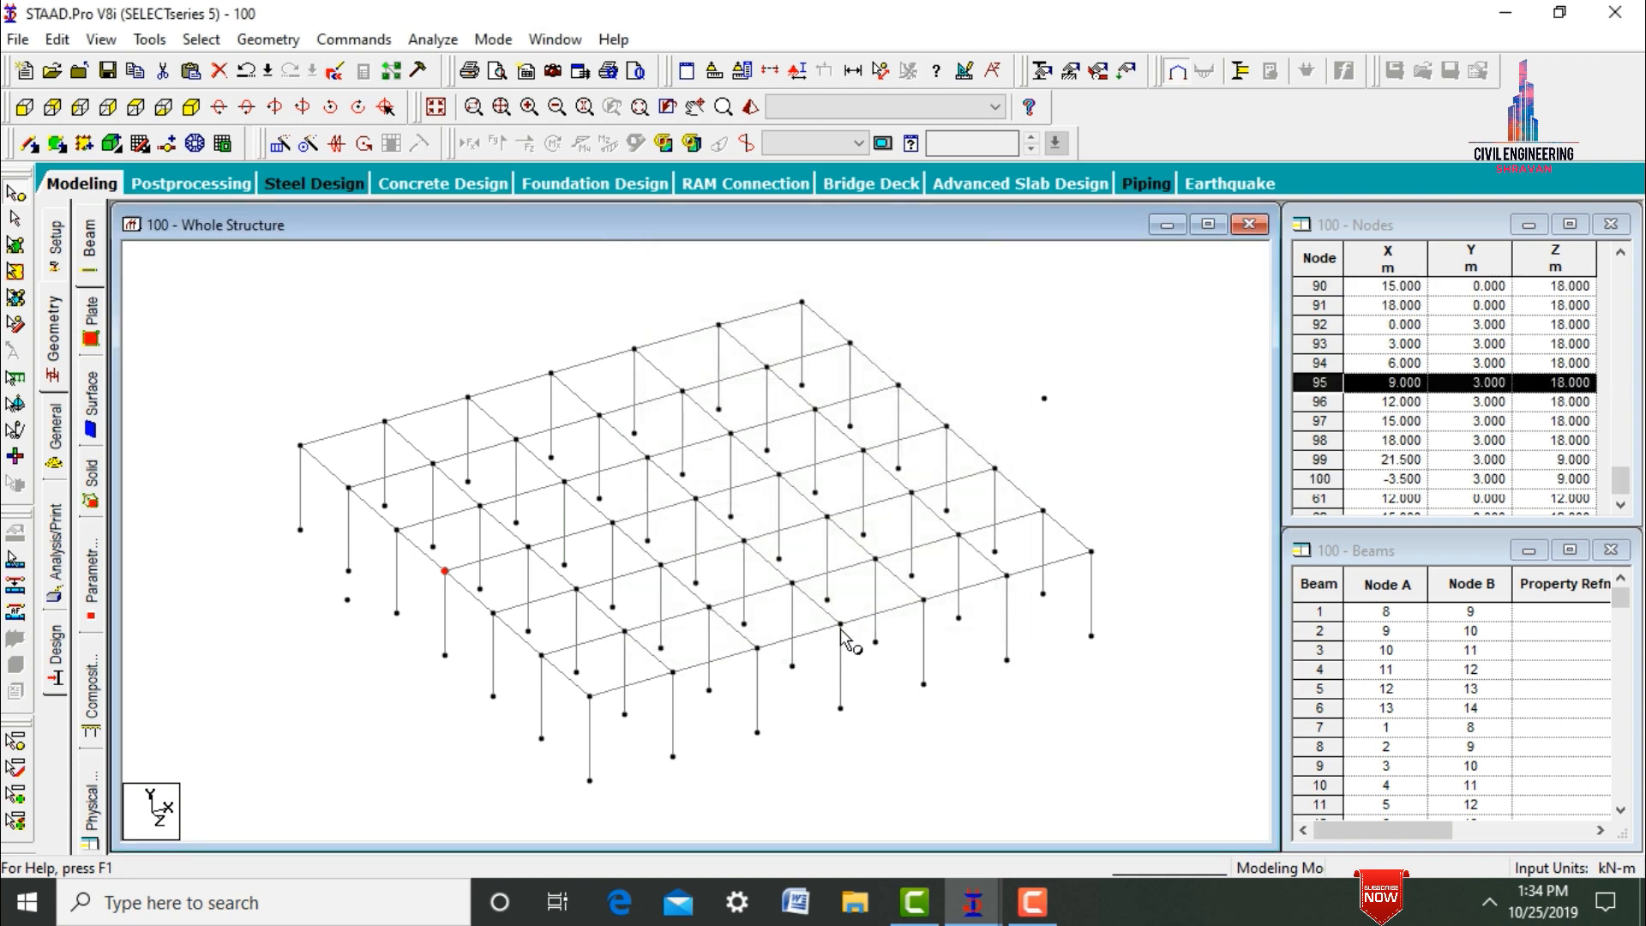
right_click(842, 631)
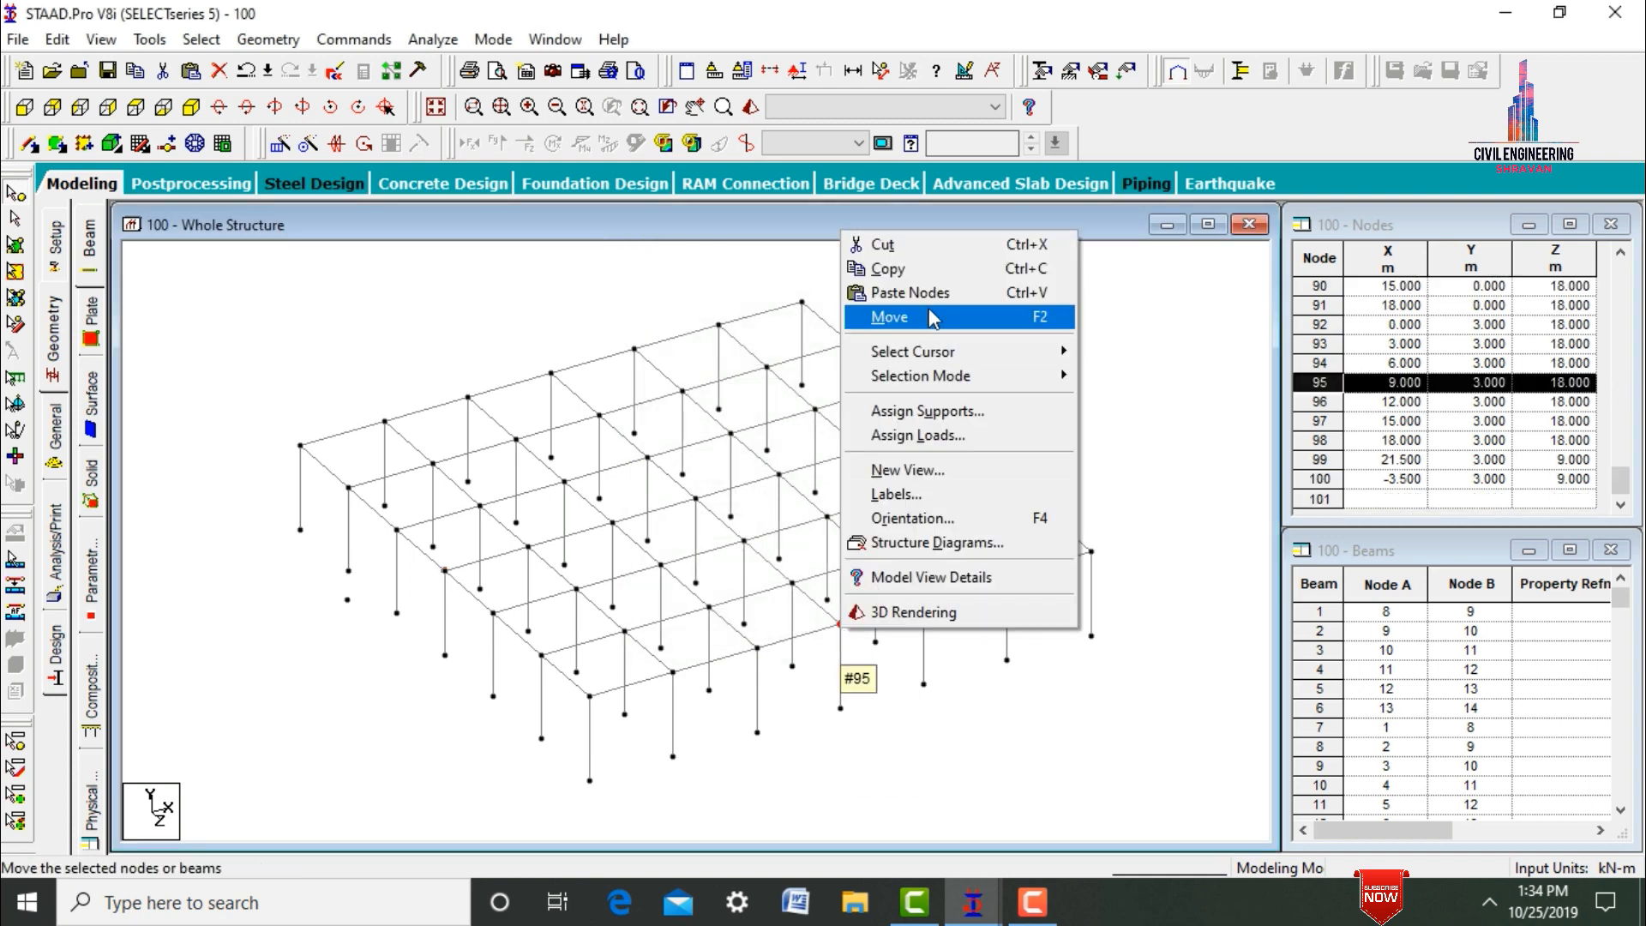
left_click(908, 268)
right_click(908, 268)
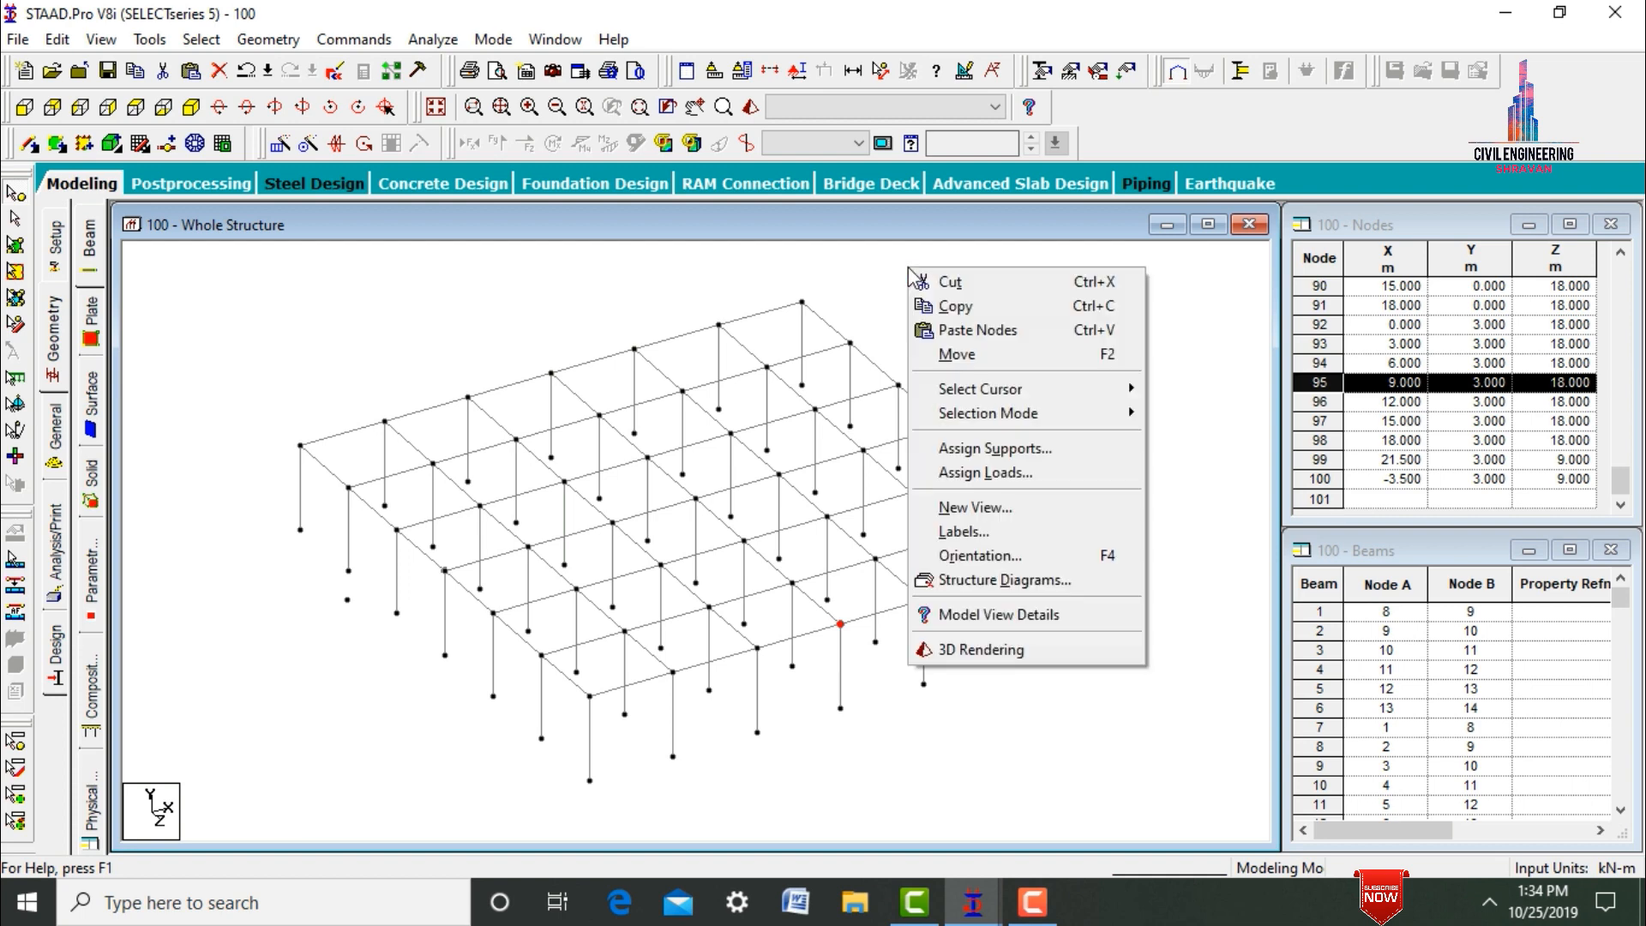
left_click(939, 328)
key("Tab")
key("Tab")
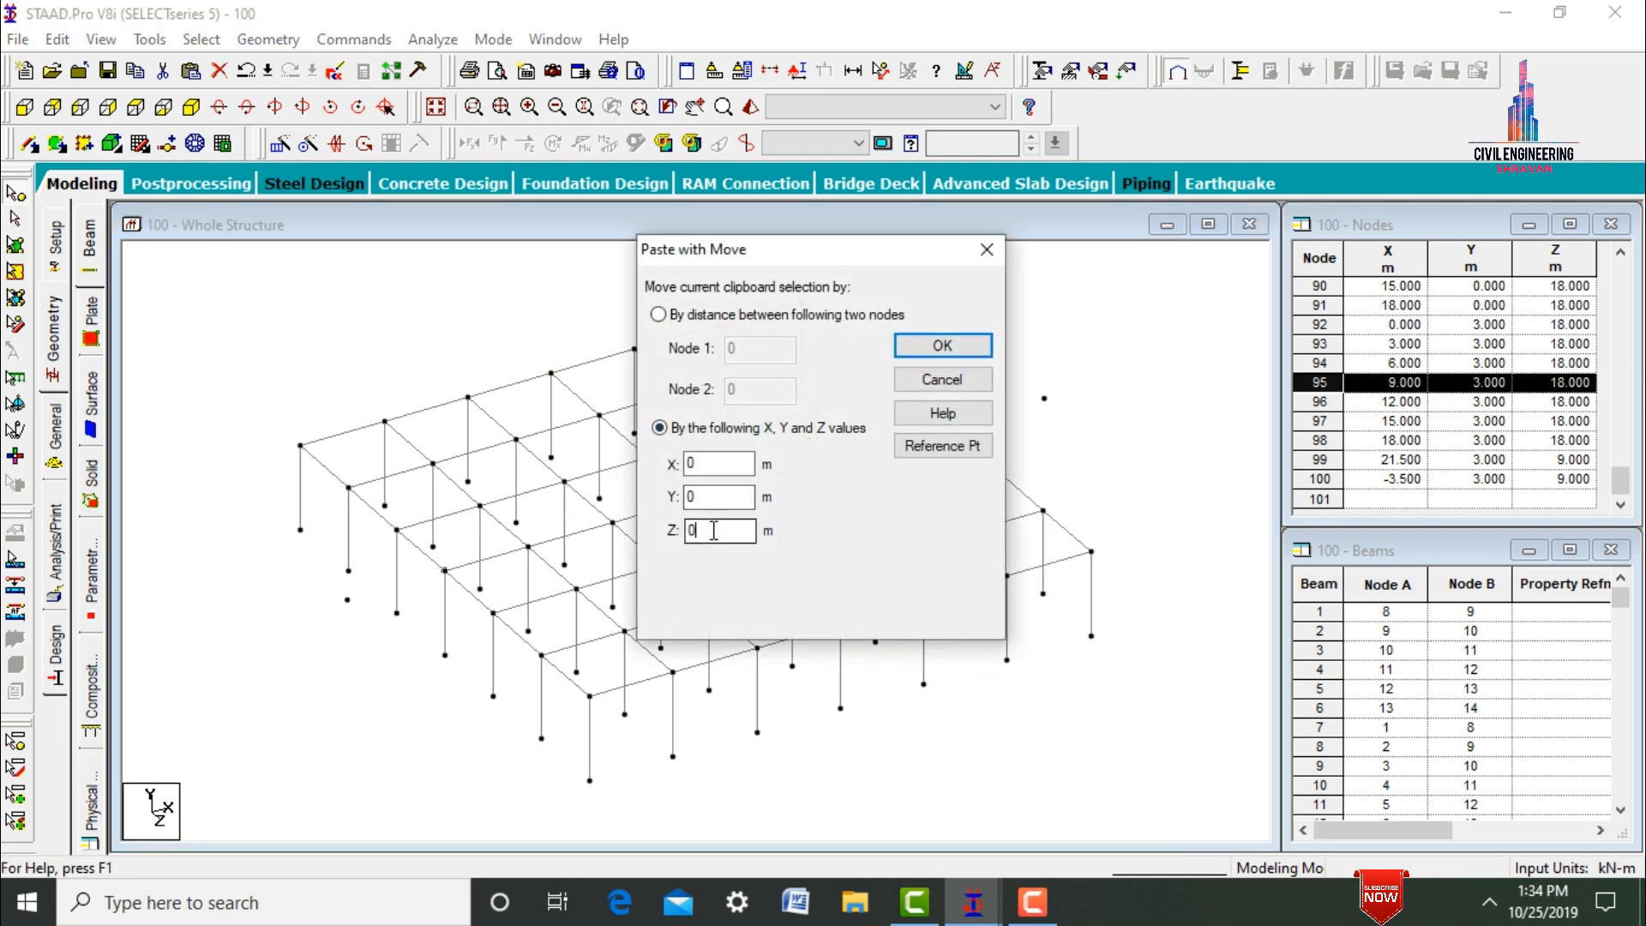
type("3.5")
key("Return")
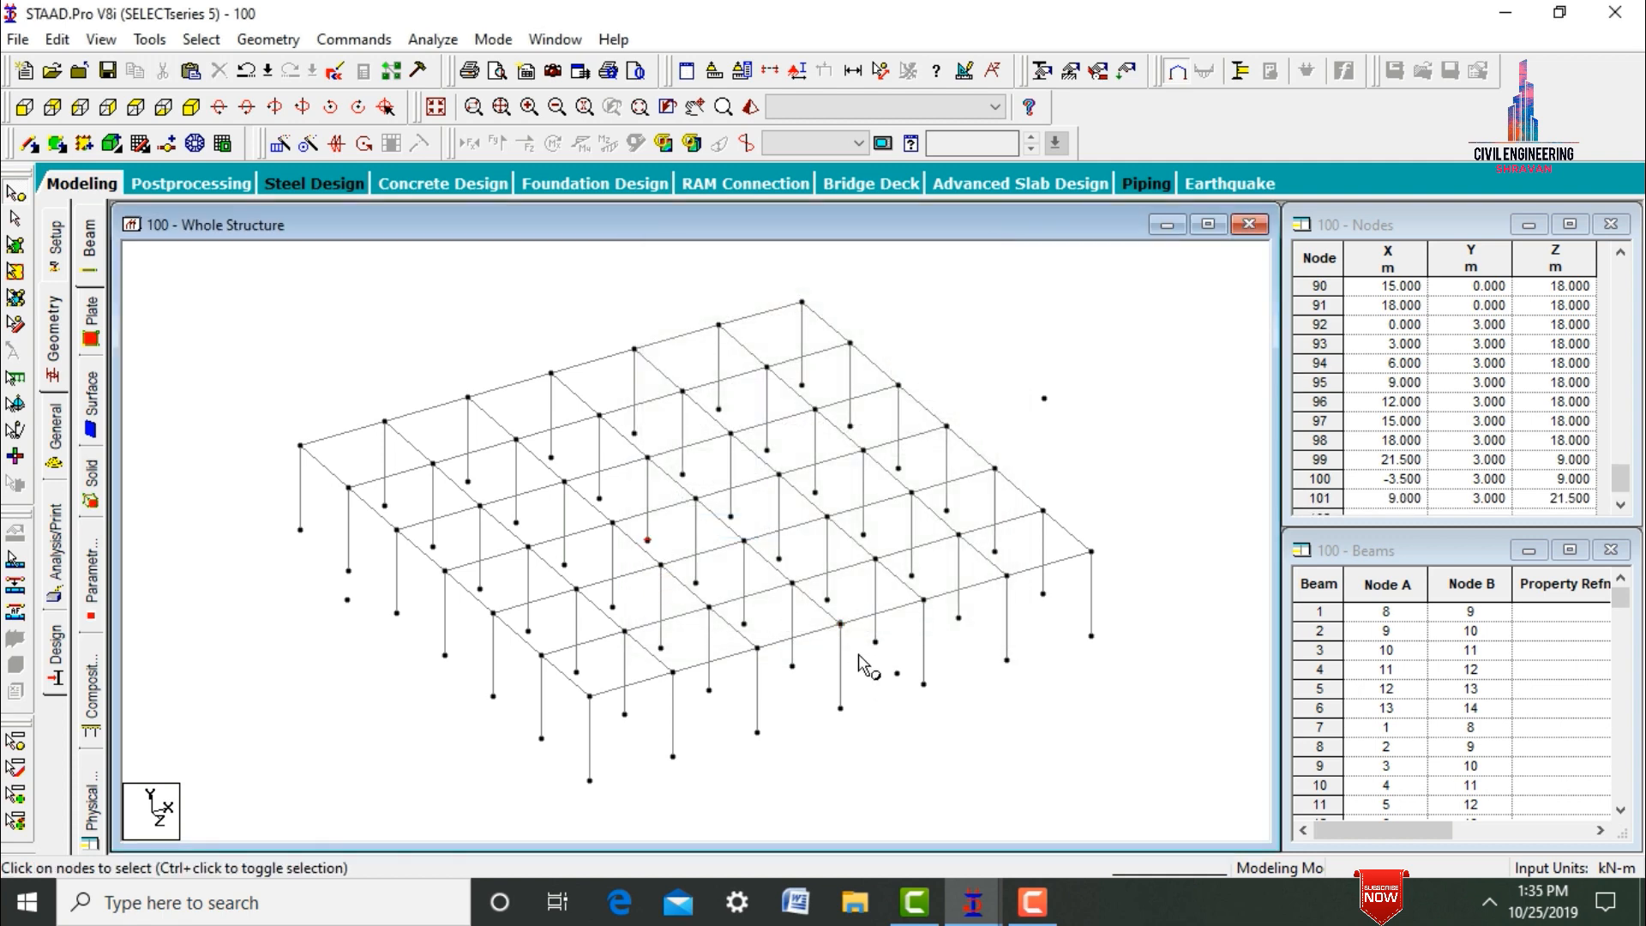
left_click_drag(859, 655, 1004, 819)
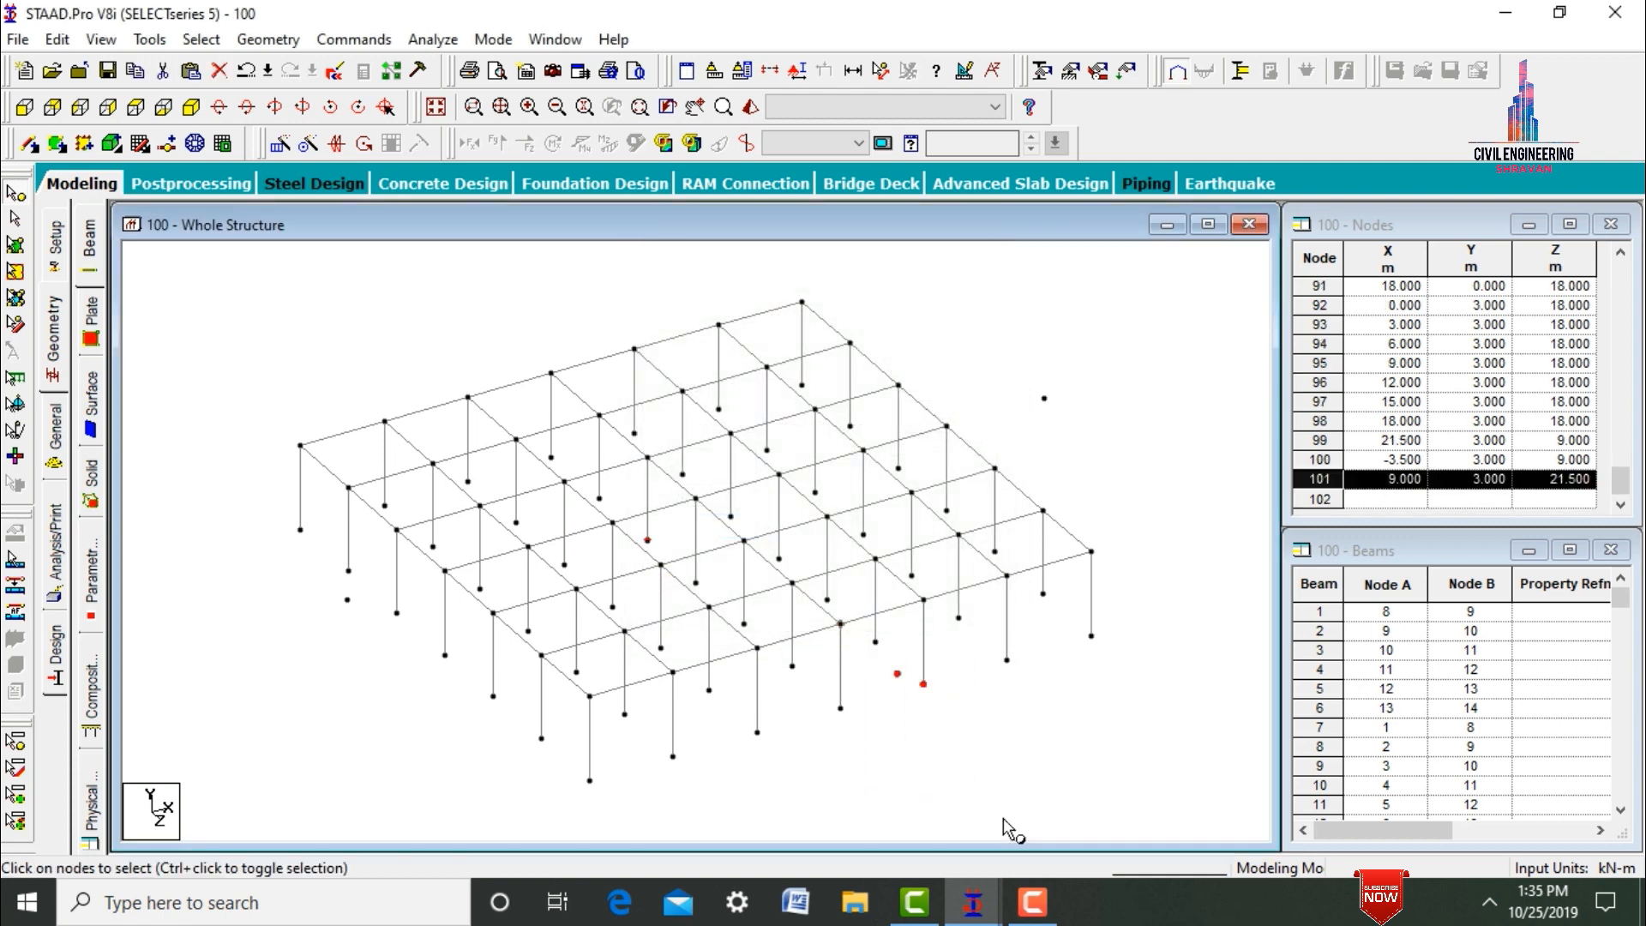
left_click(933, 781)
Copy the top-level node at X 9 m, Z 0 m and paste it with a Z offset of -3.5 m.
left_click(550, 377)
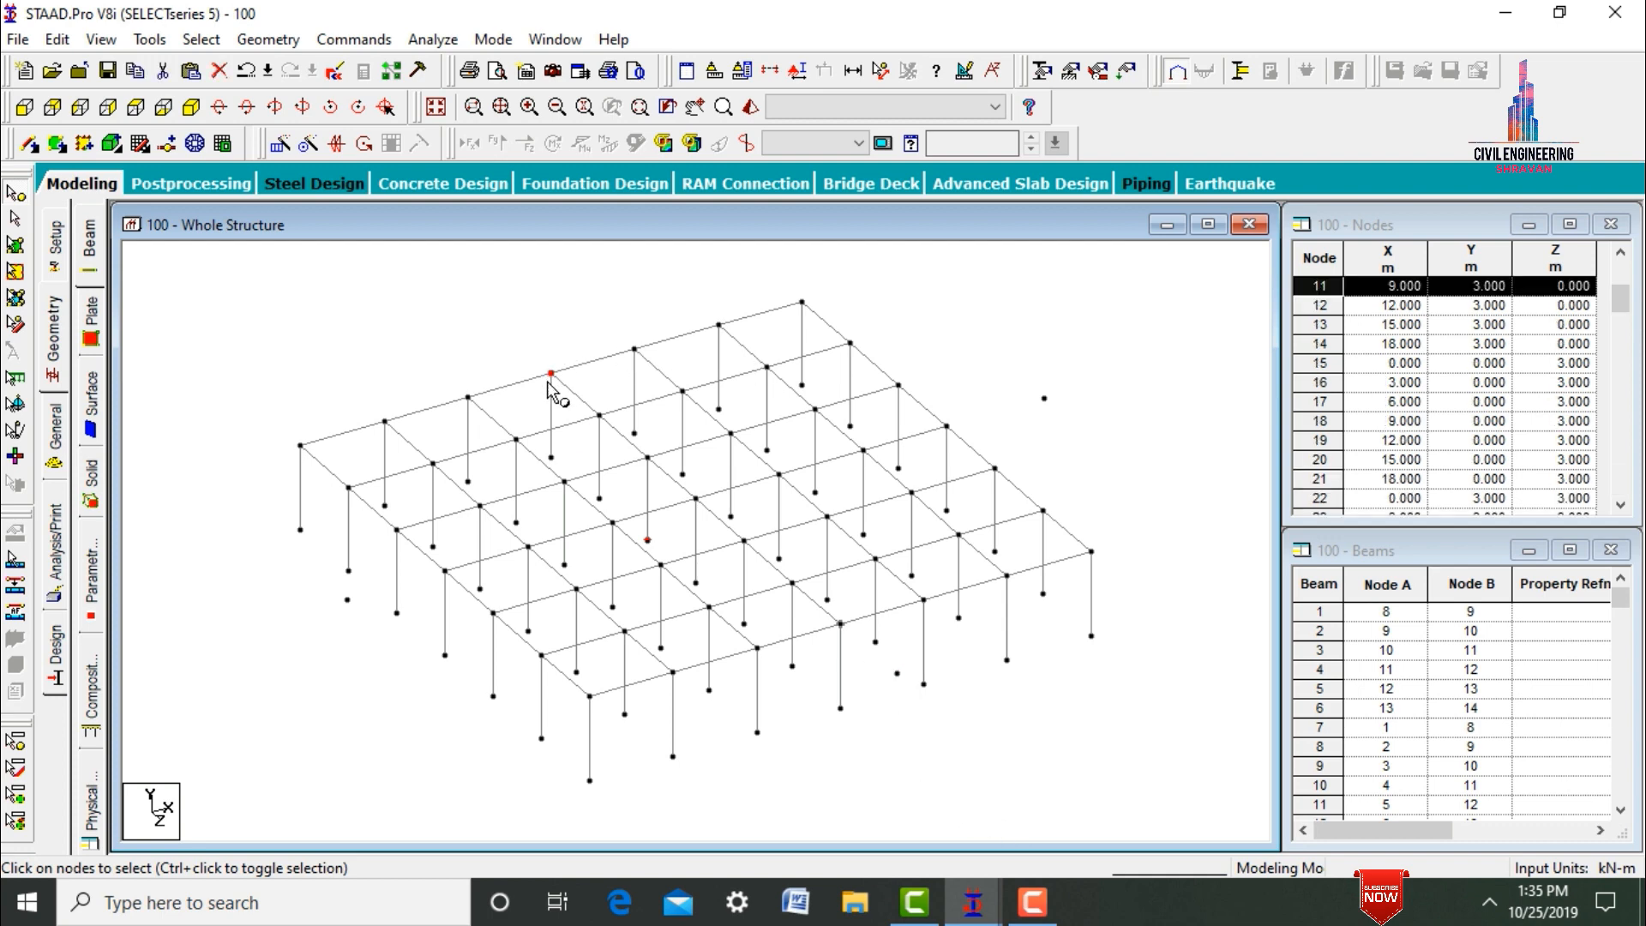
right_click(549, 382)
left_click(587, 423)
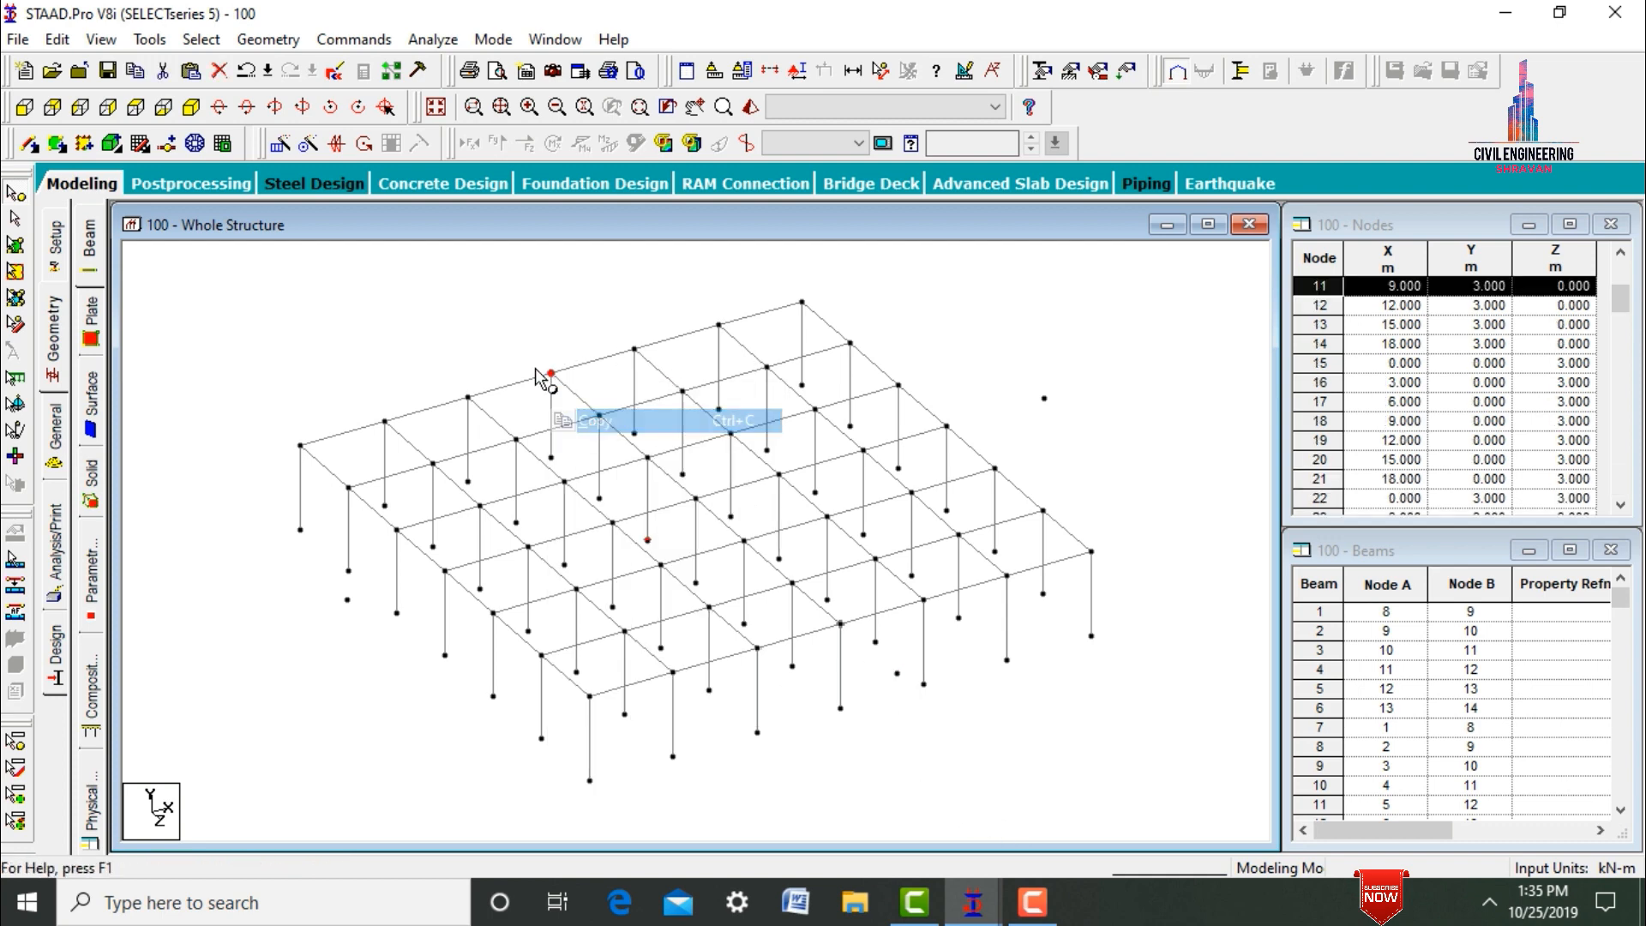
right_click(482, 290)
left_click(520, 360)
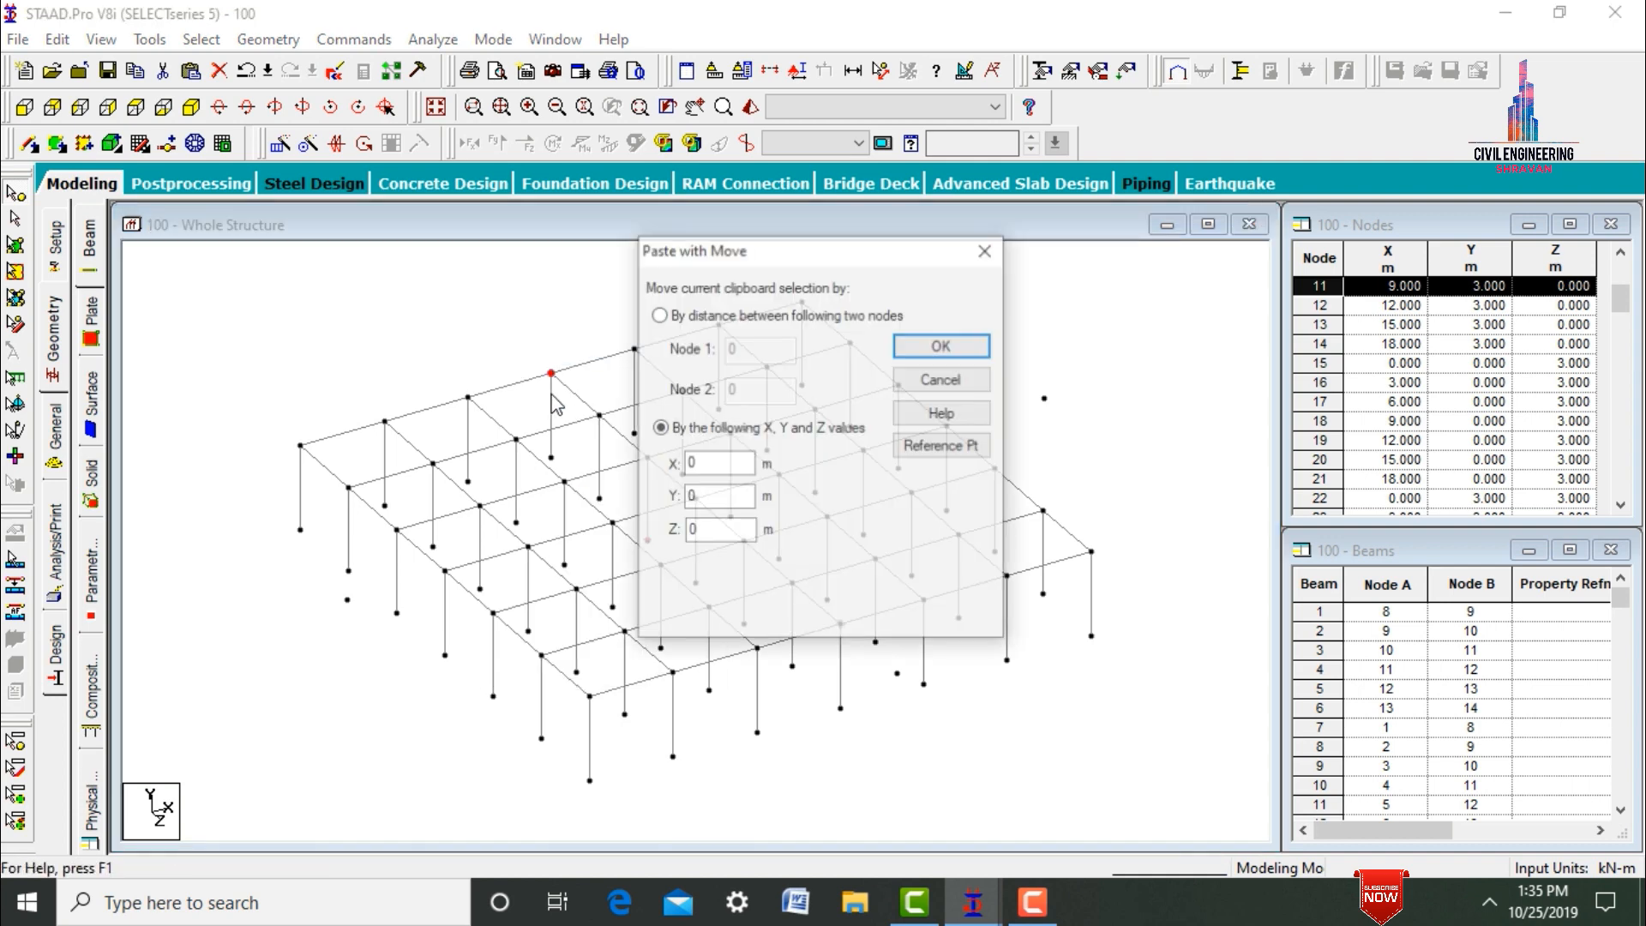
double_click(696, 529)
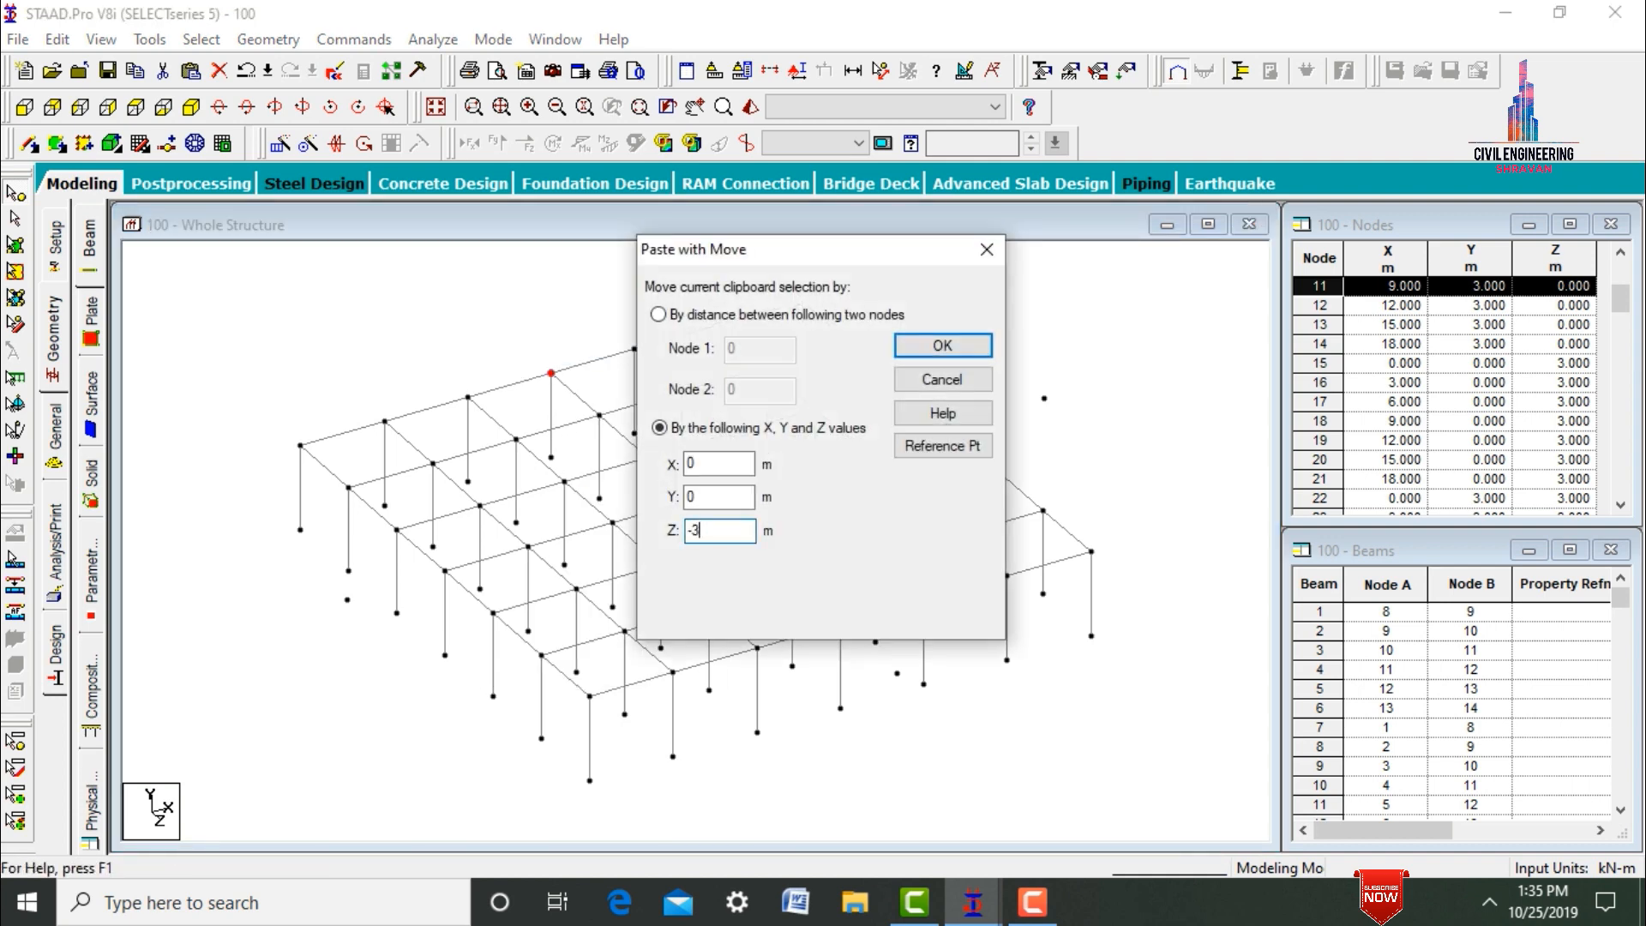
key("Return")
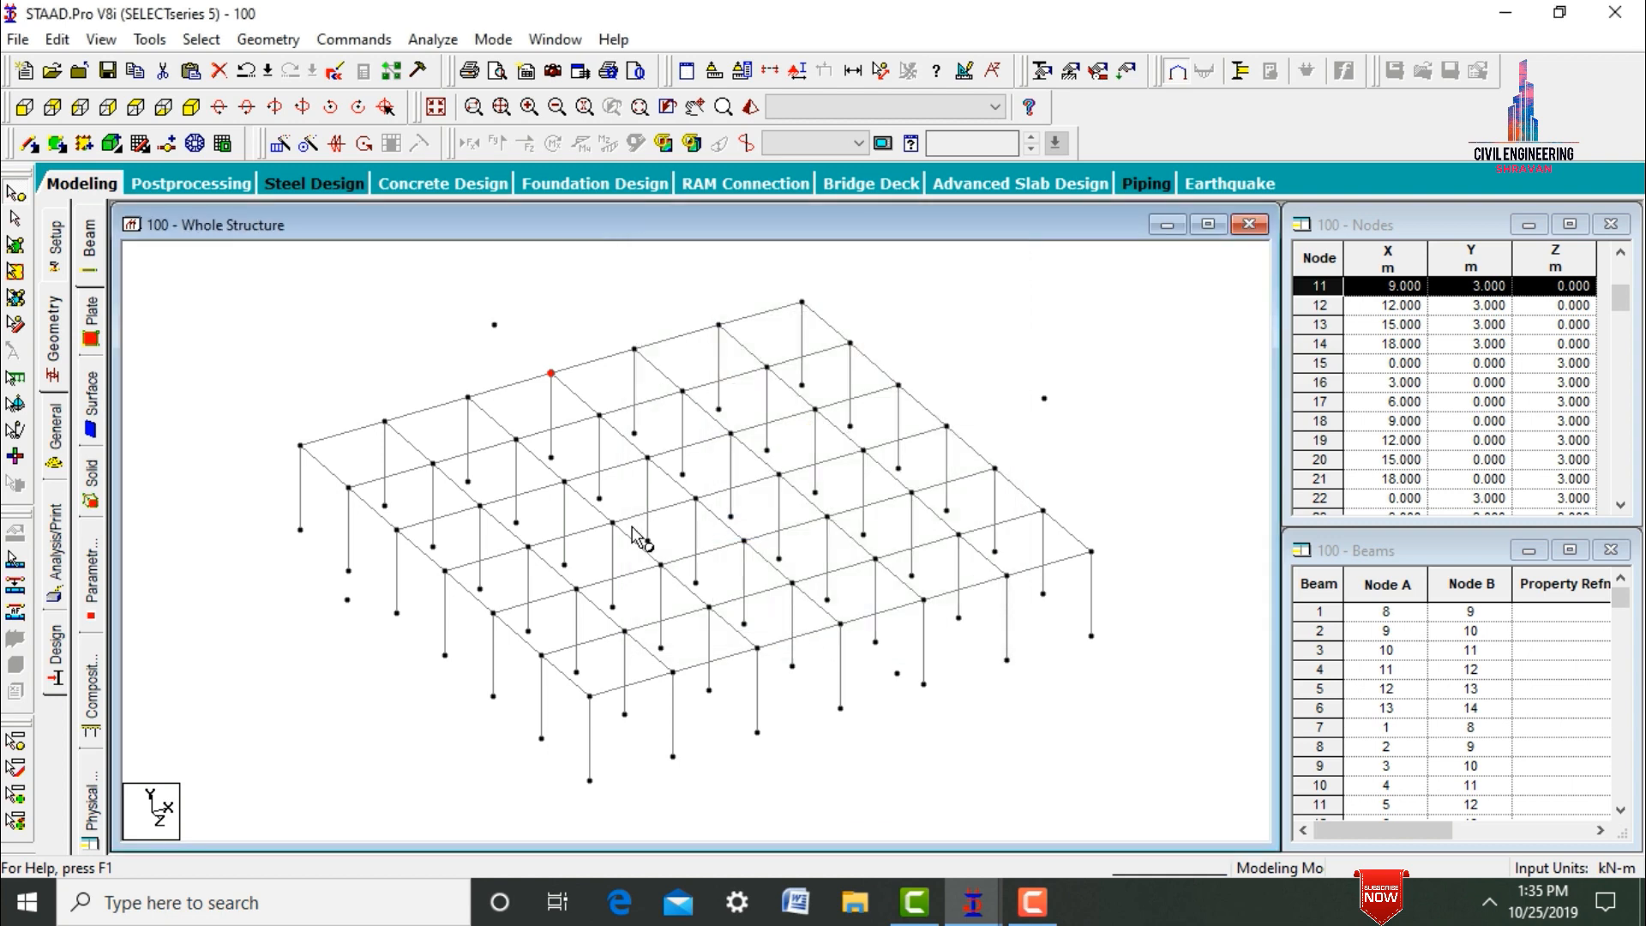
left_click(314, 302)
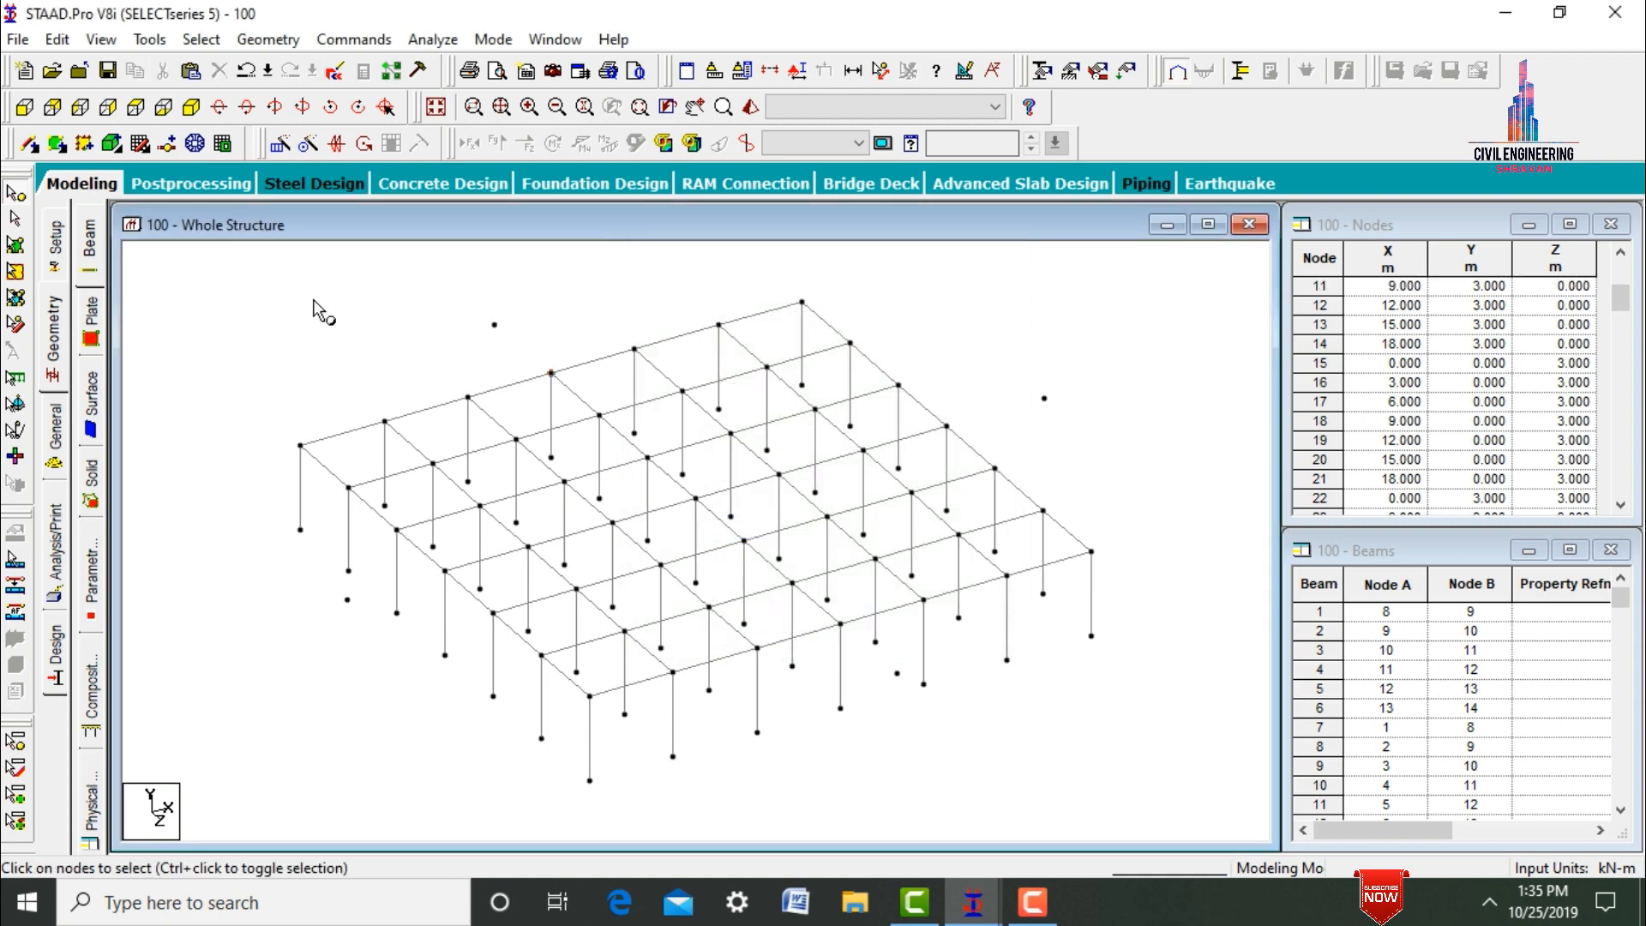
Copy the four projecting nodes outside the frame and paste them with a Y offset of -3 m to create their base nodes.
left_click(148, 111)
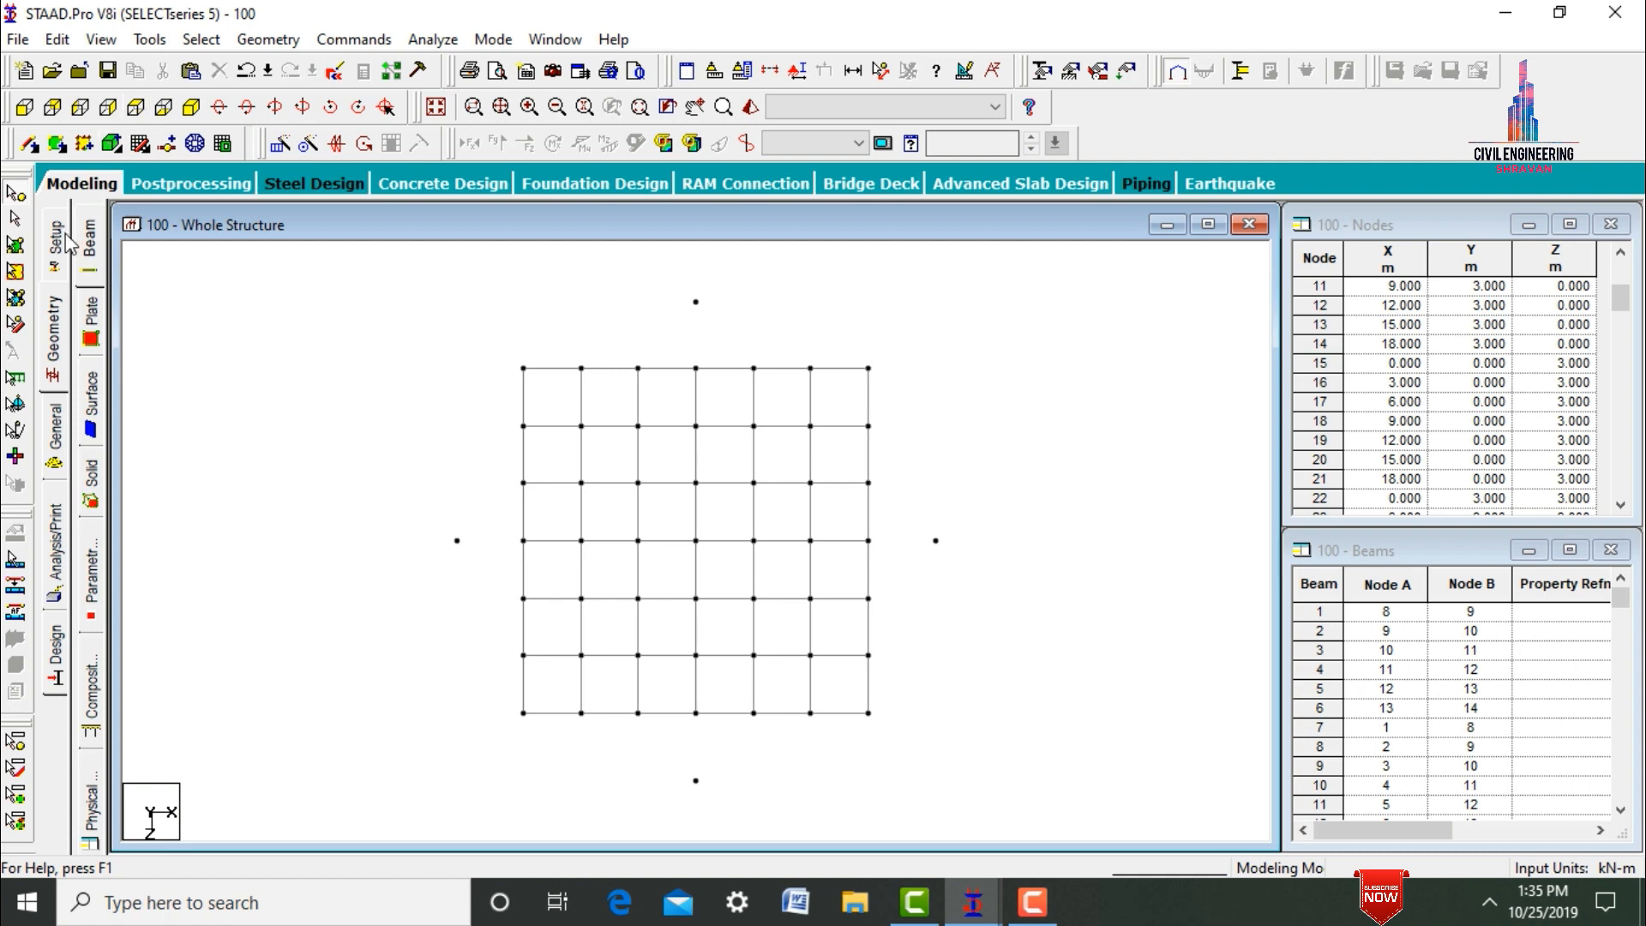
left_click(16, 192)
left_click(695, 301)
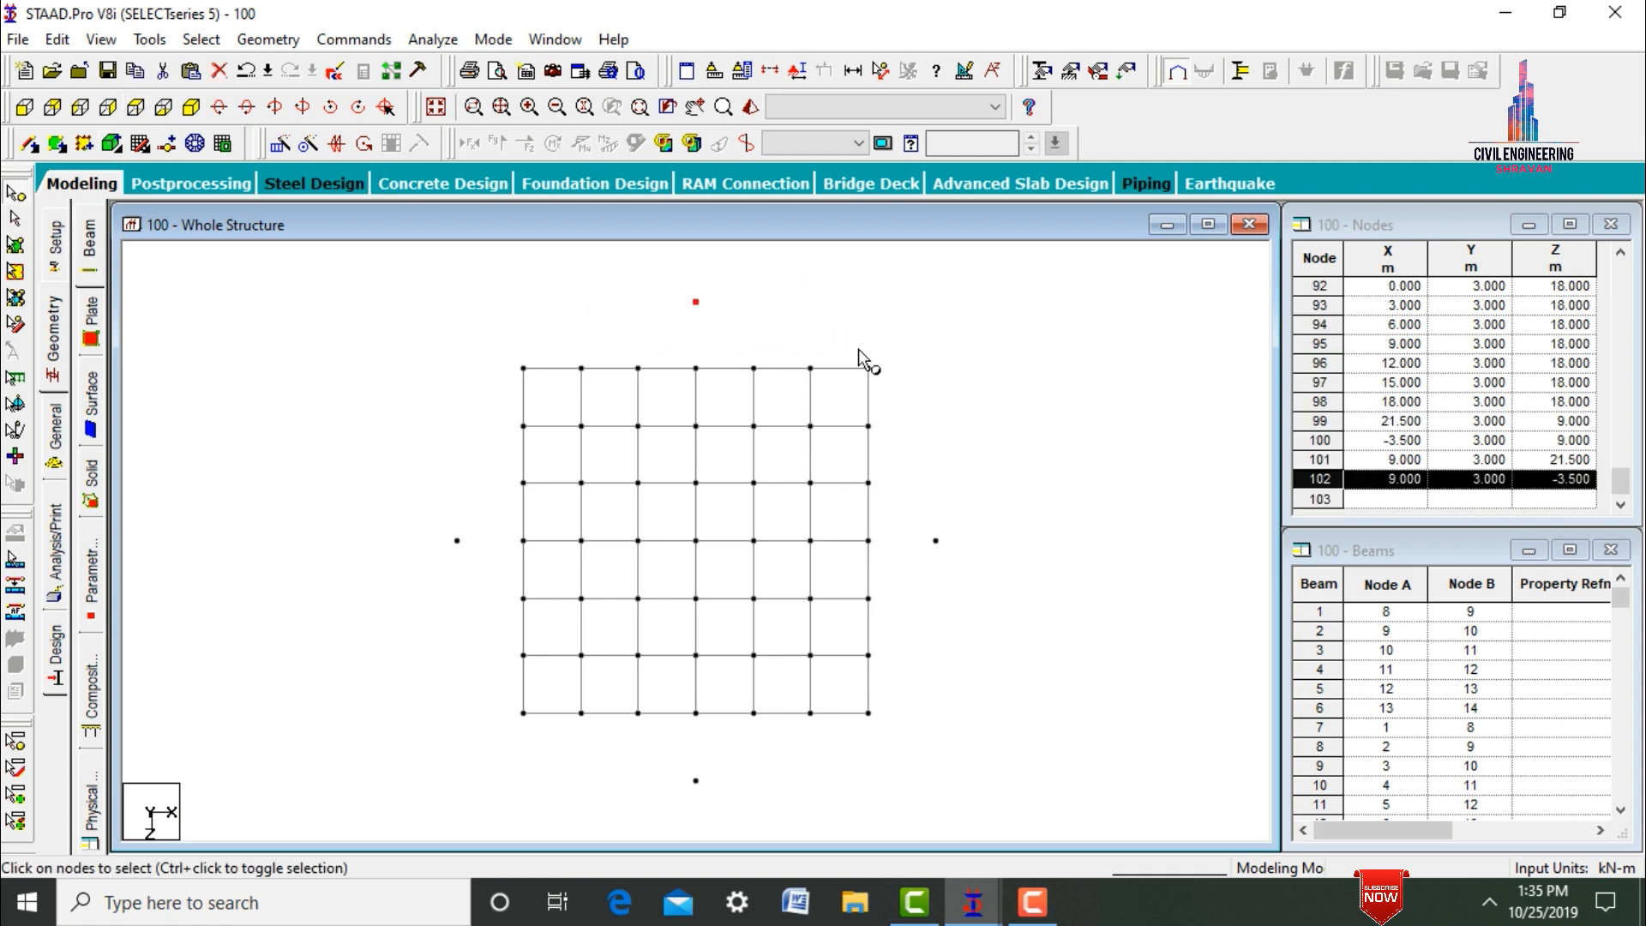
left_click(935, 540, "ctrl")
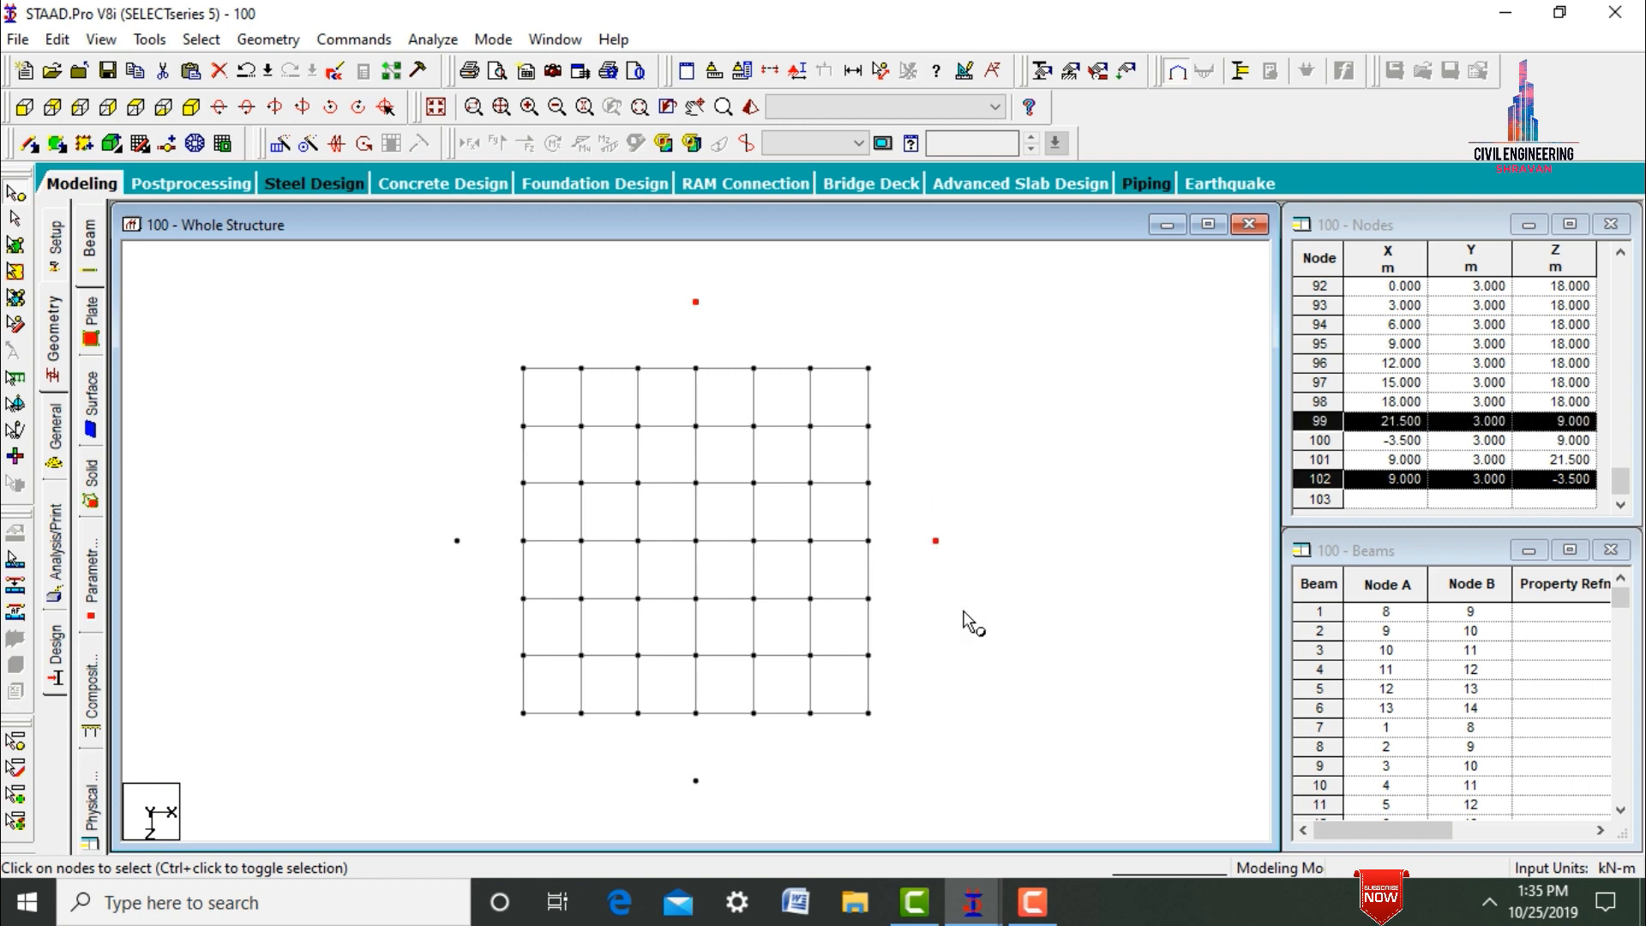
left_click_drag(632, 760, 760, 818)
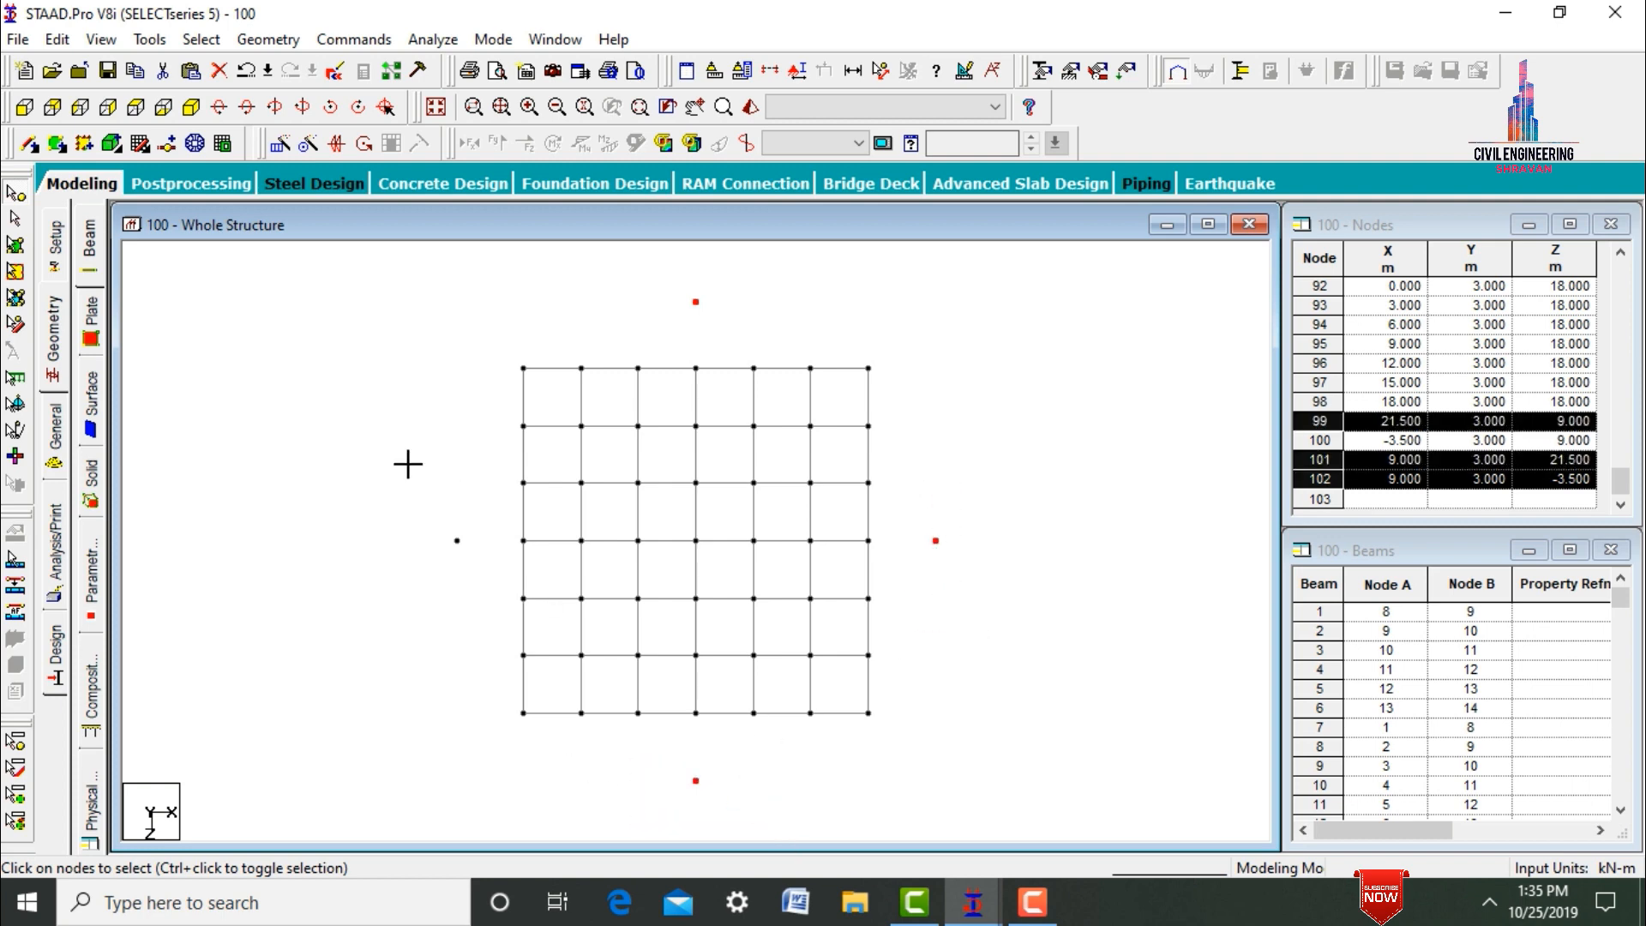
left_click_drag(409, 464, 510, 639)
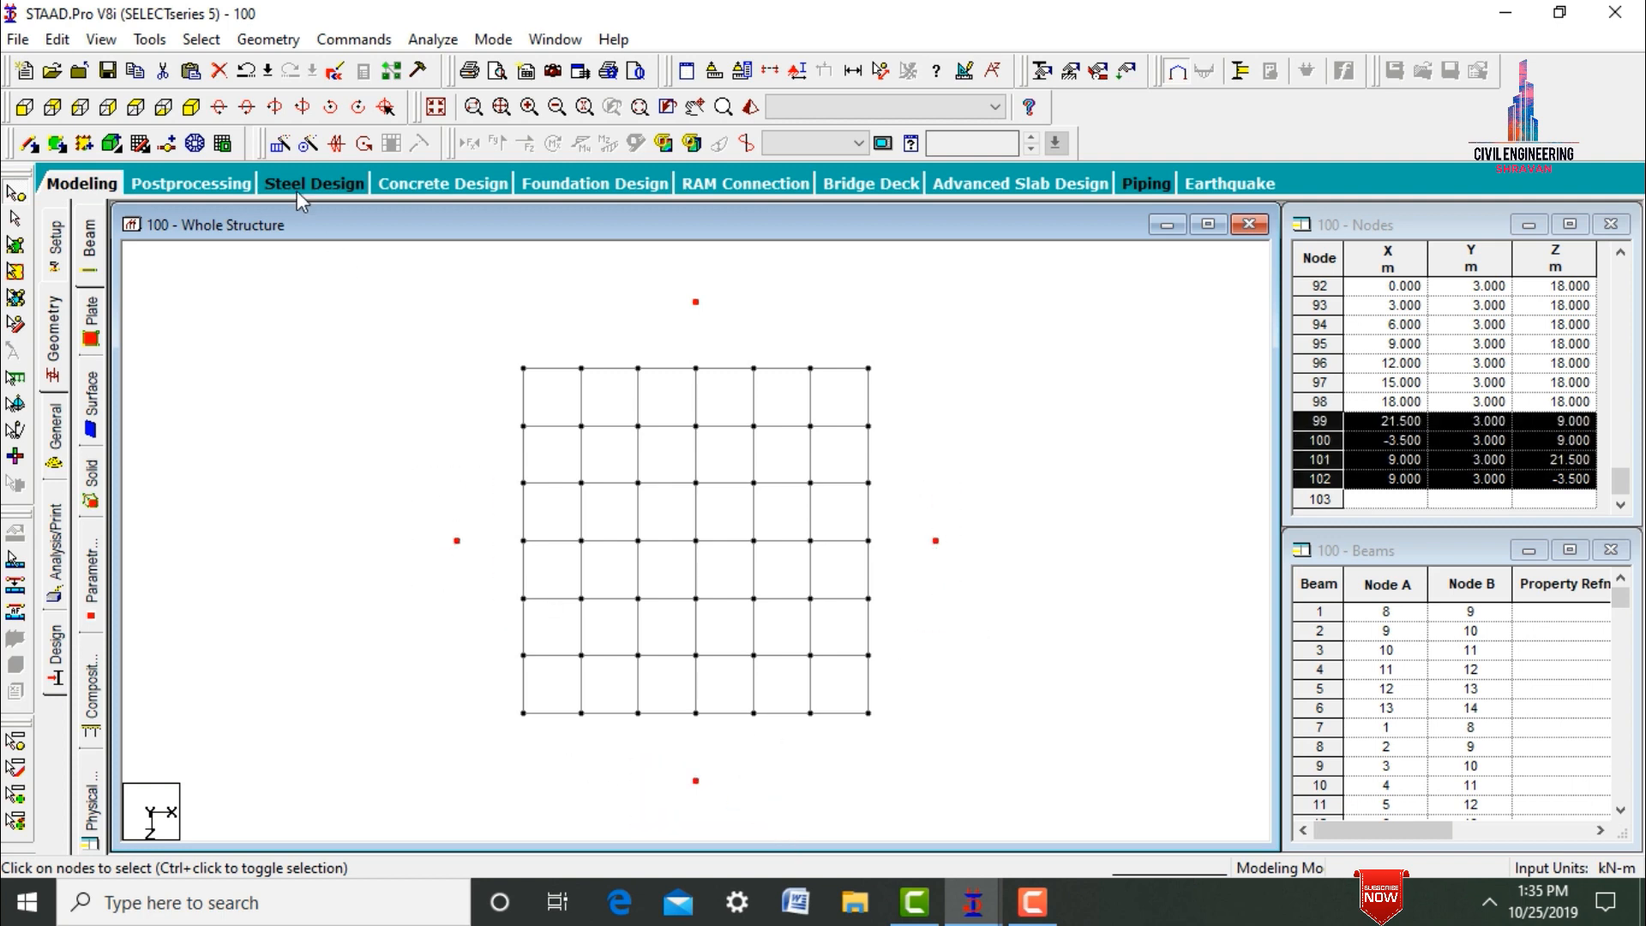
left_click(190, 108)
right_click(437, 286)
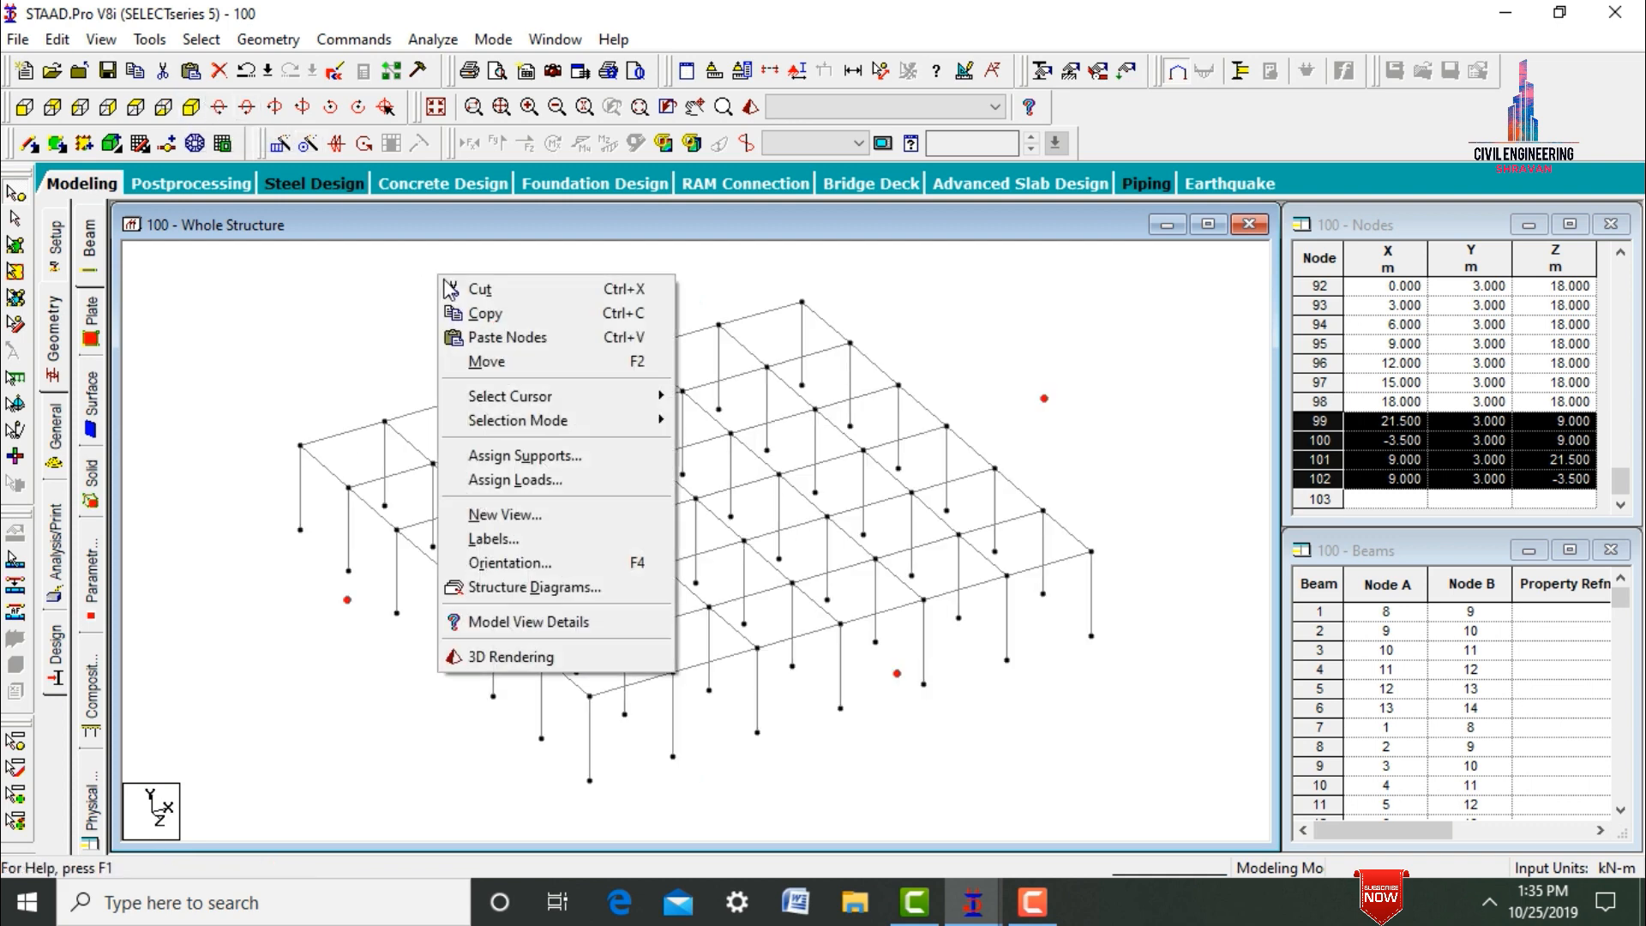
left_click(478, 314)
right_click(471, 312)
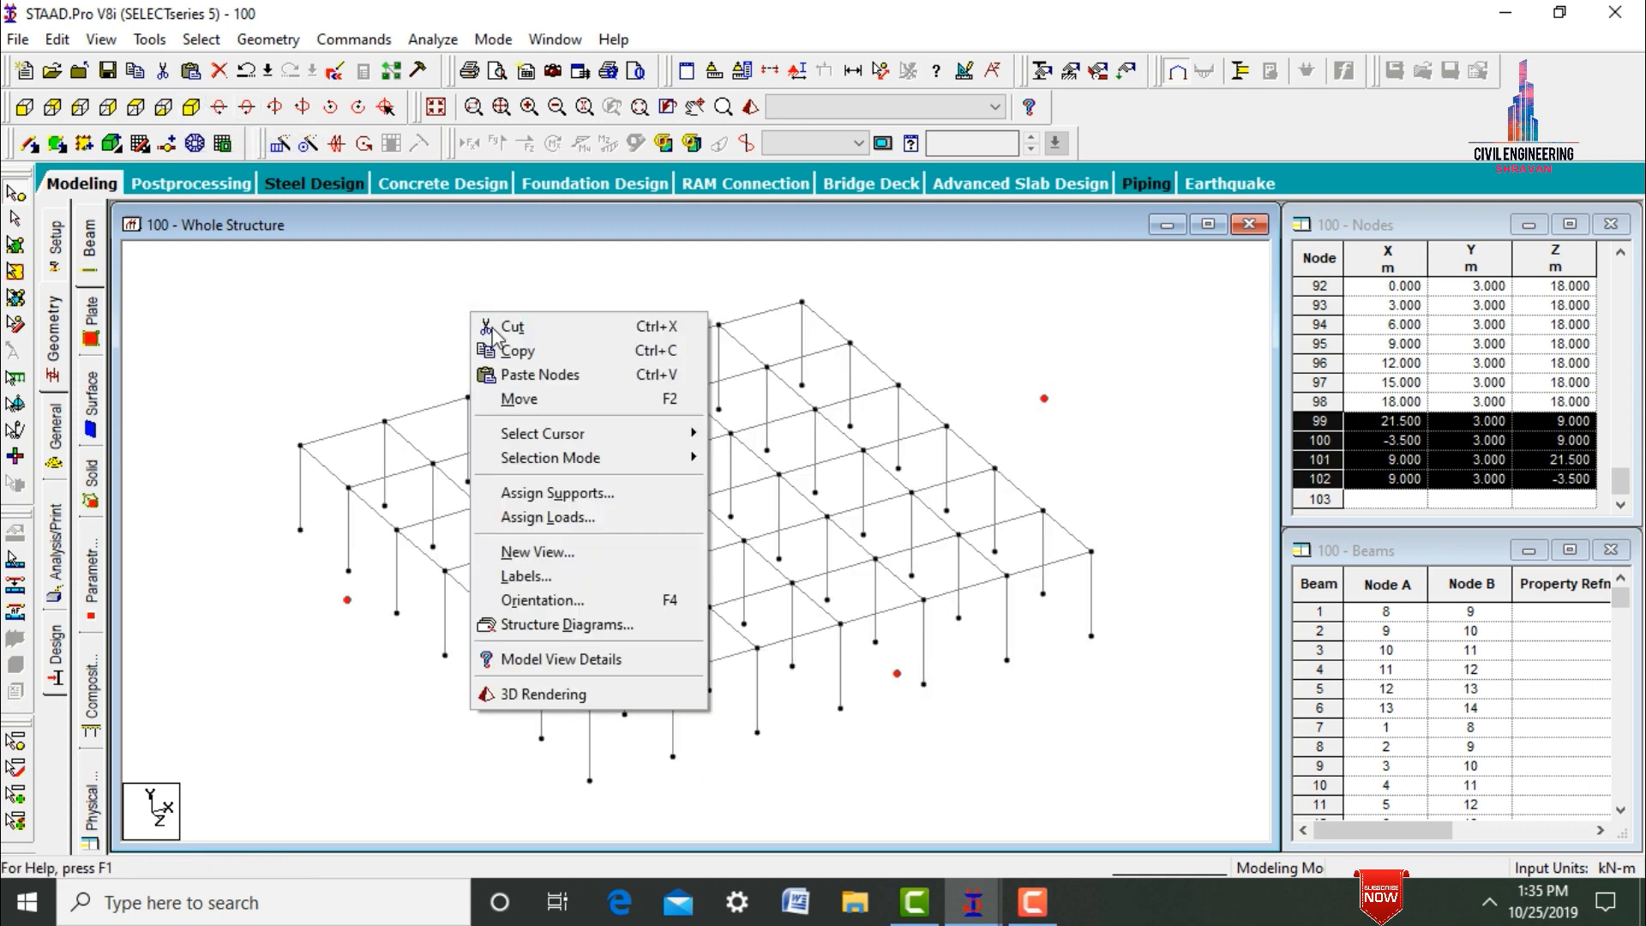
left_click(534, 372)
left_click_drag(725, 250, 1191, 263)
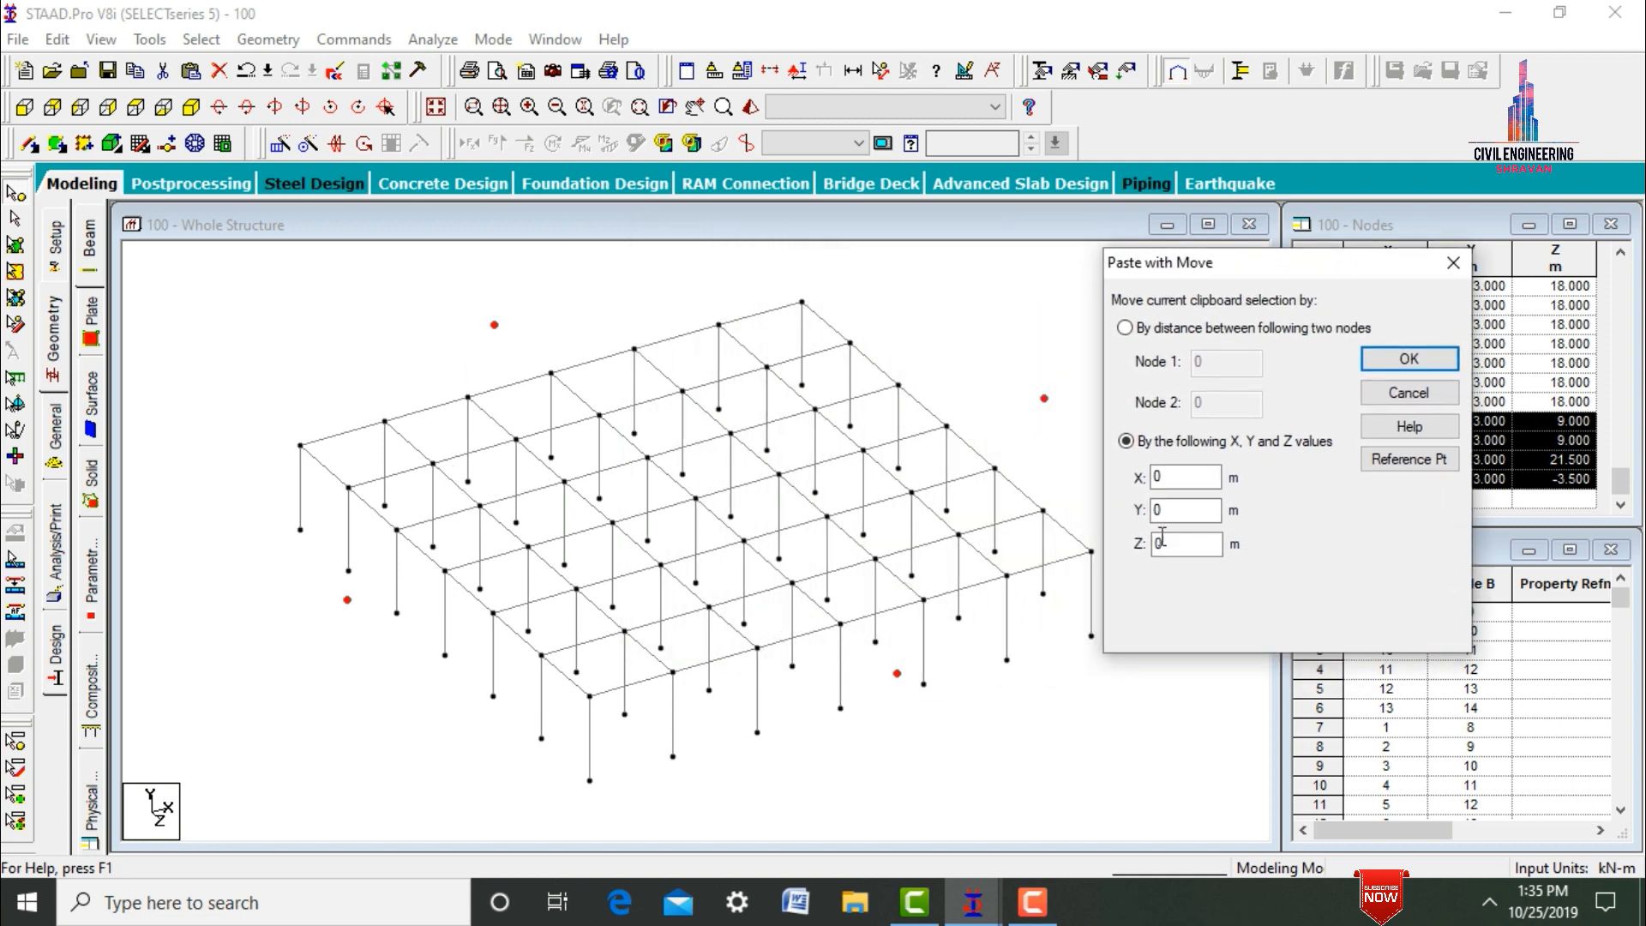
left_click(1176, 506)
key("Return")
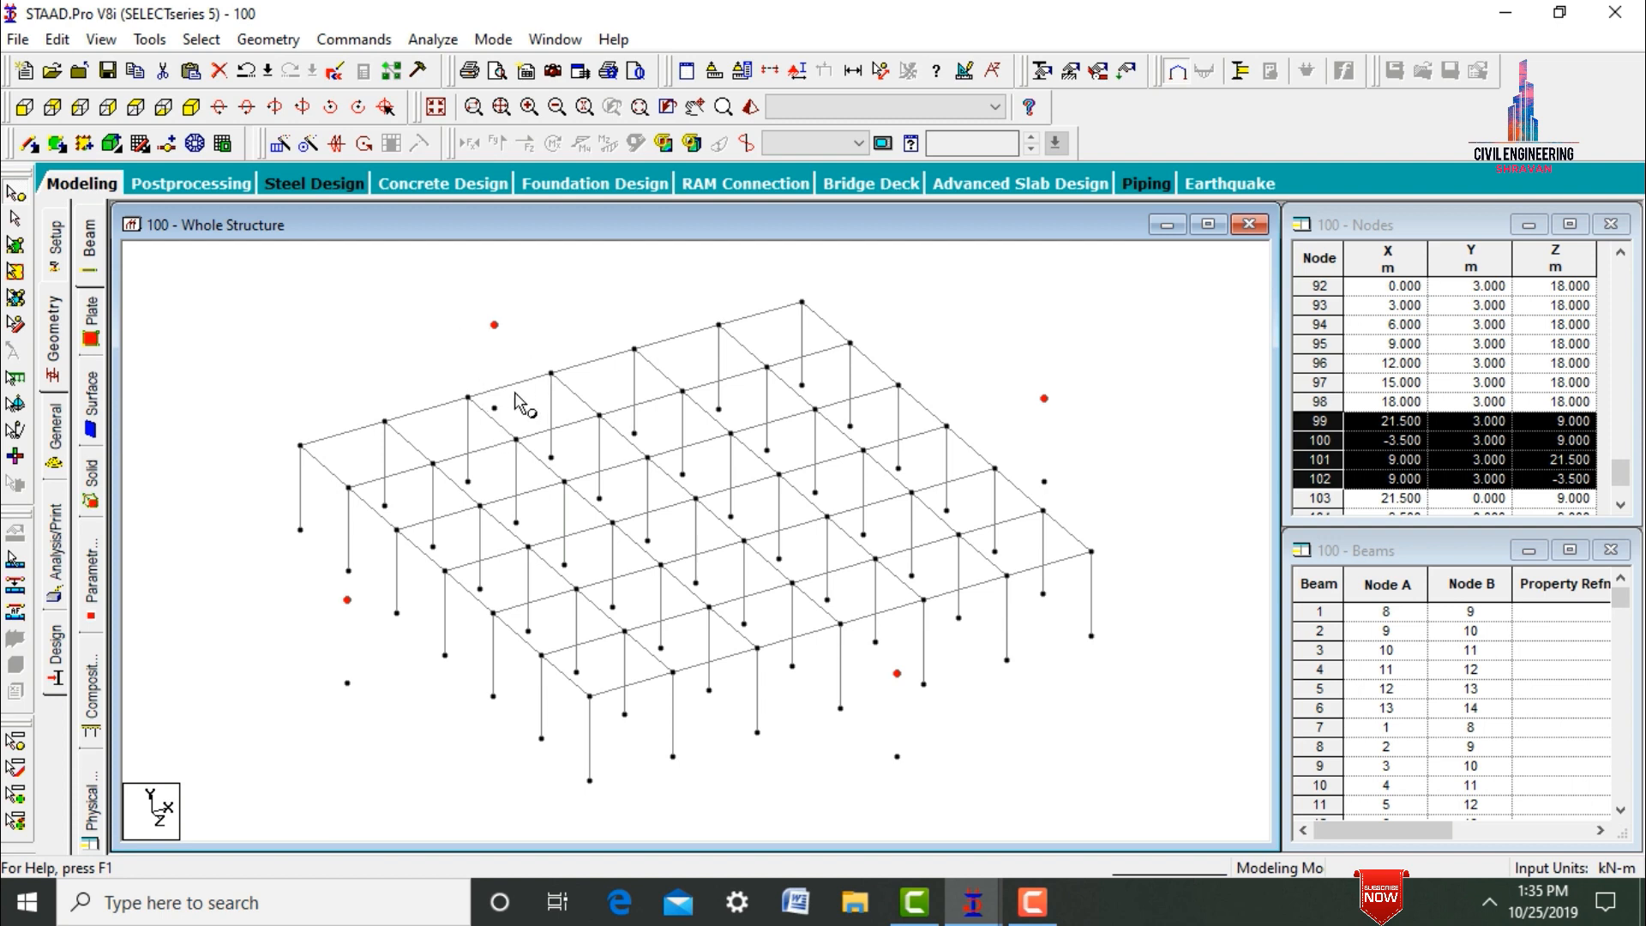
Connect the four projecting nodes to their base nodes with beams along the Y axis.
left_click(495, 409, "ctrl")
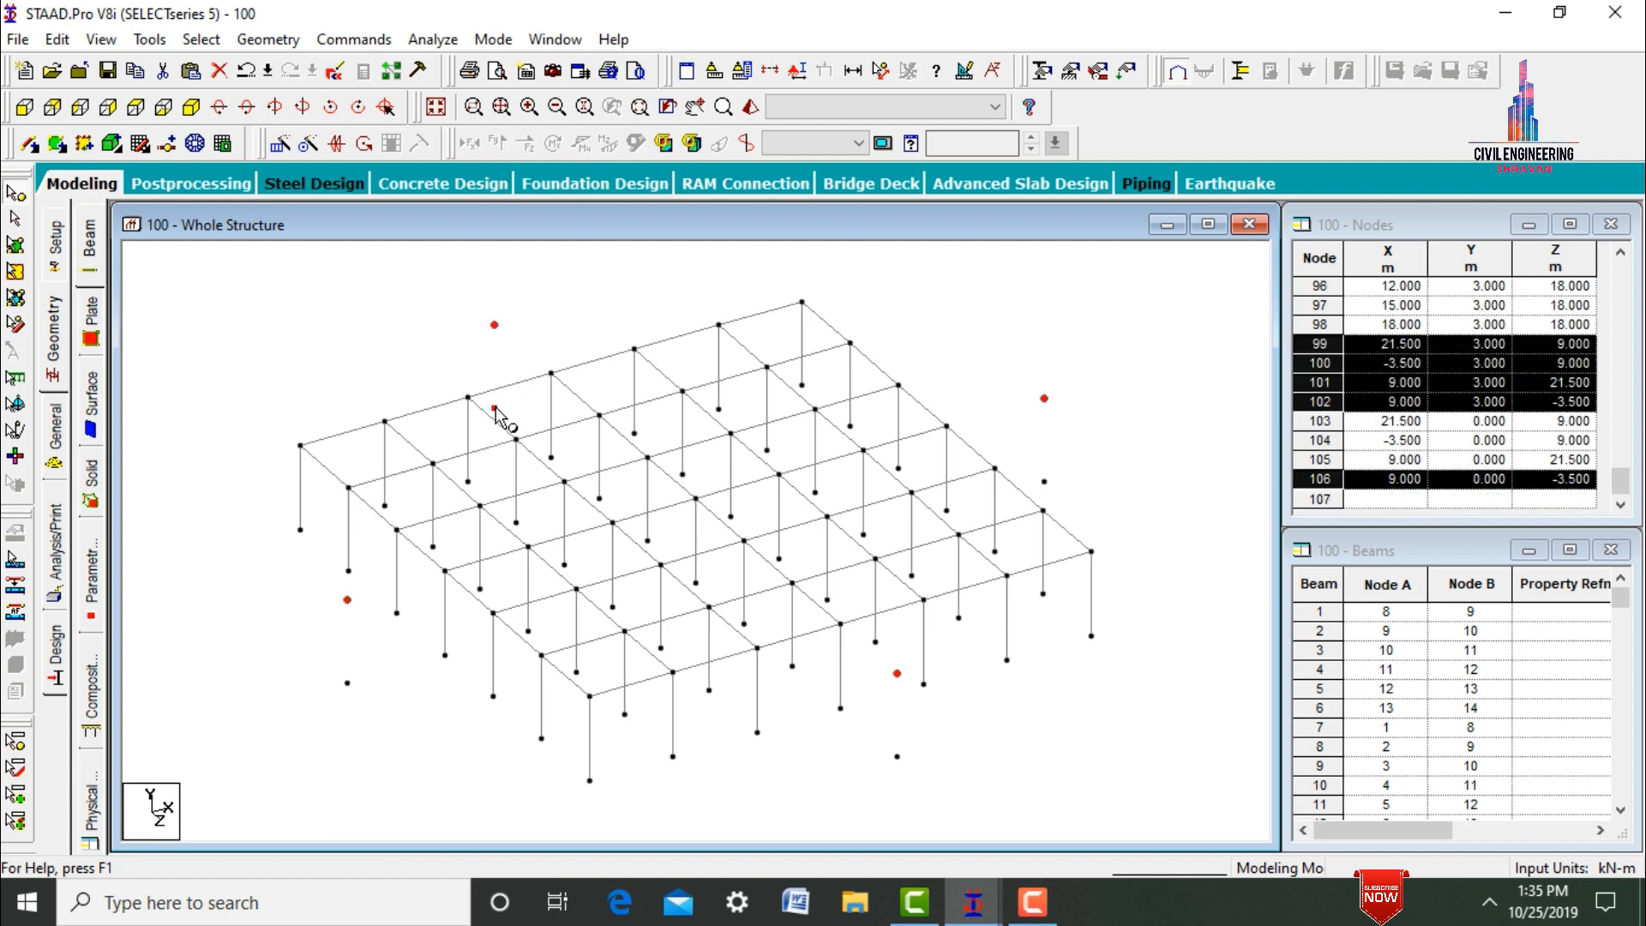
left_click(348, 685, "ctrl")
left_click(897, 758, "ctrl")
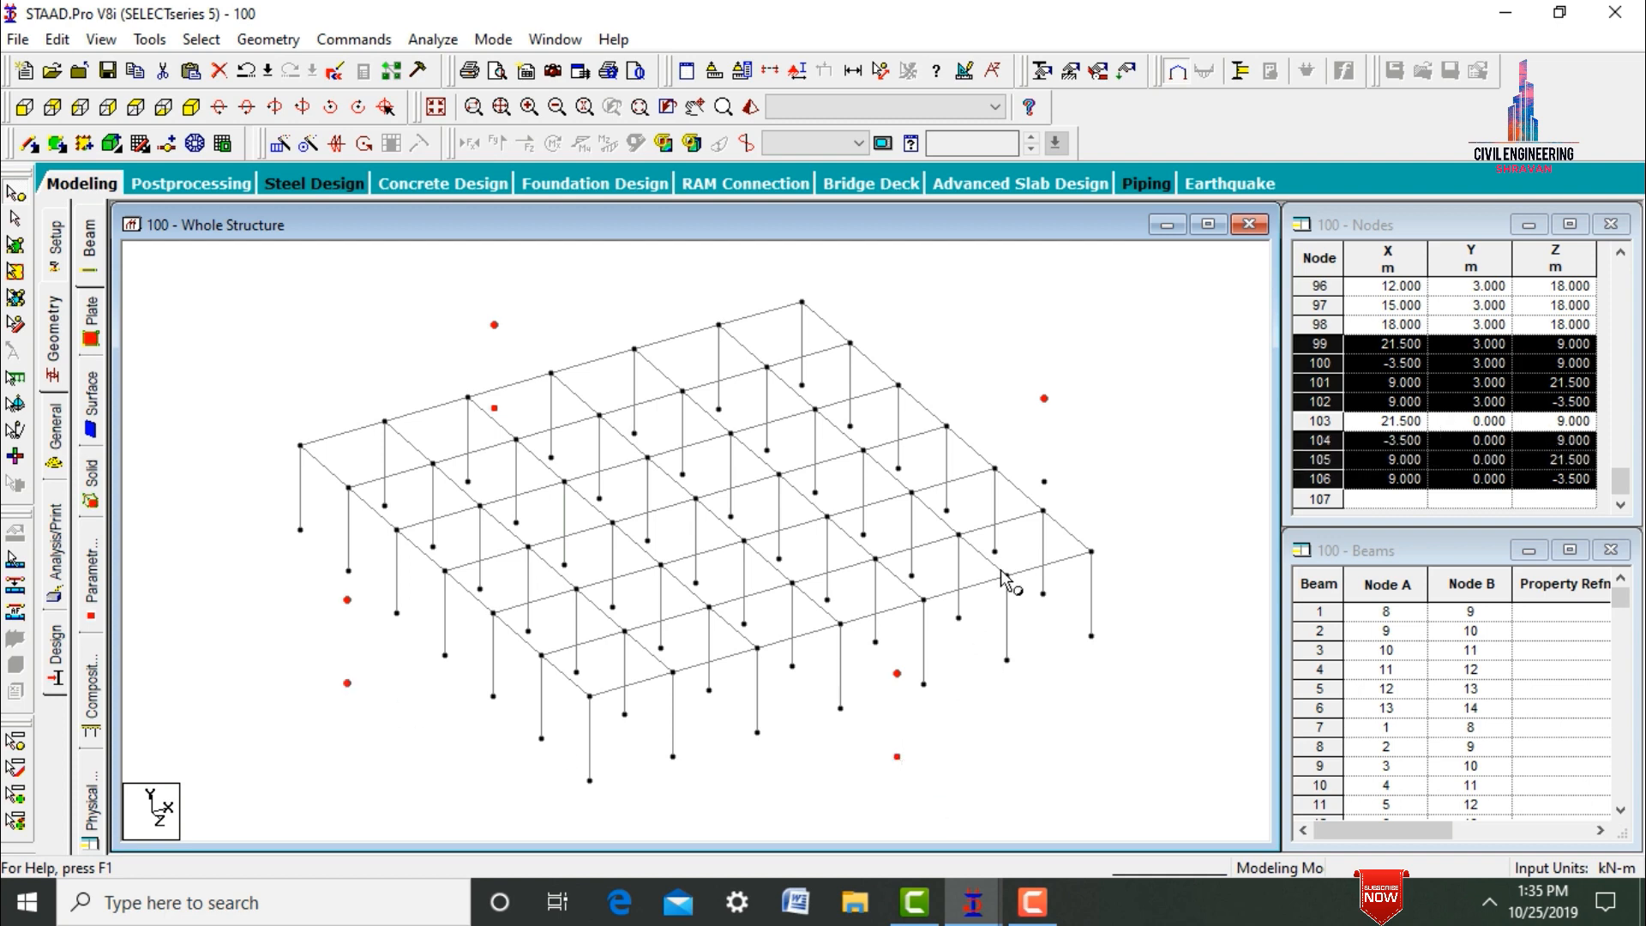
left_click(1045, 483, "ctrl")
left_click(261, 40)
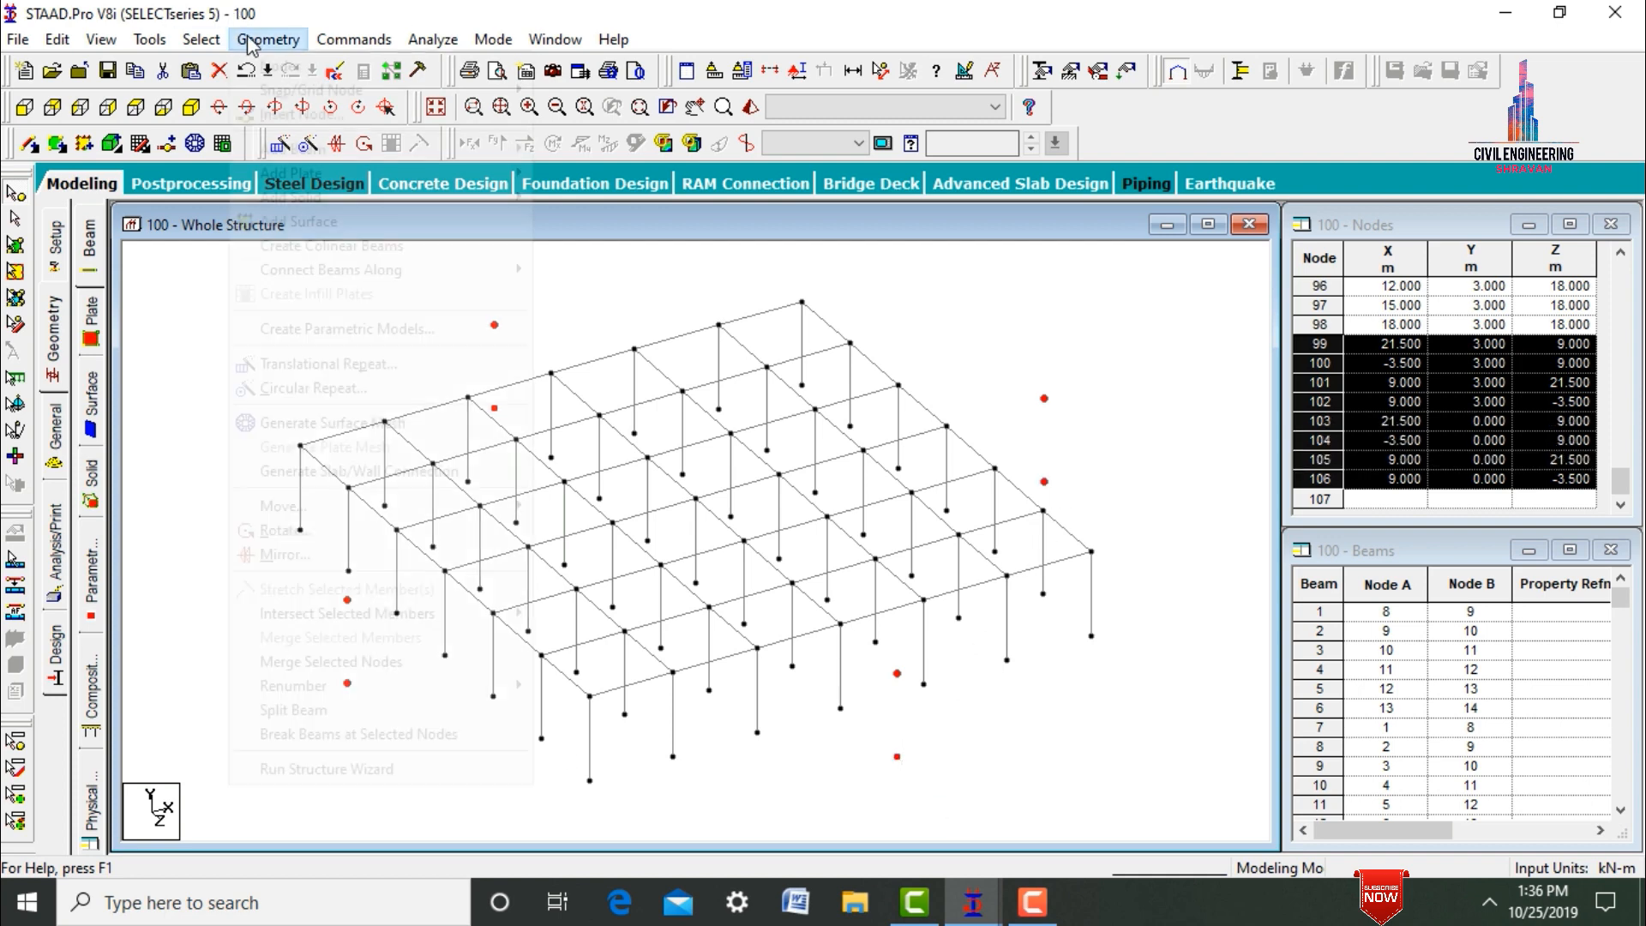
mouse_move(360, 273)
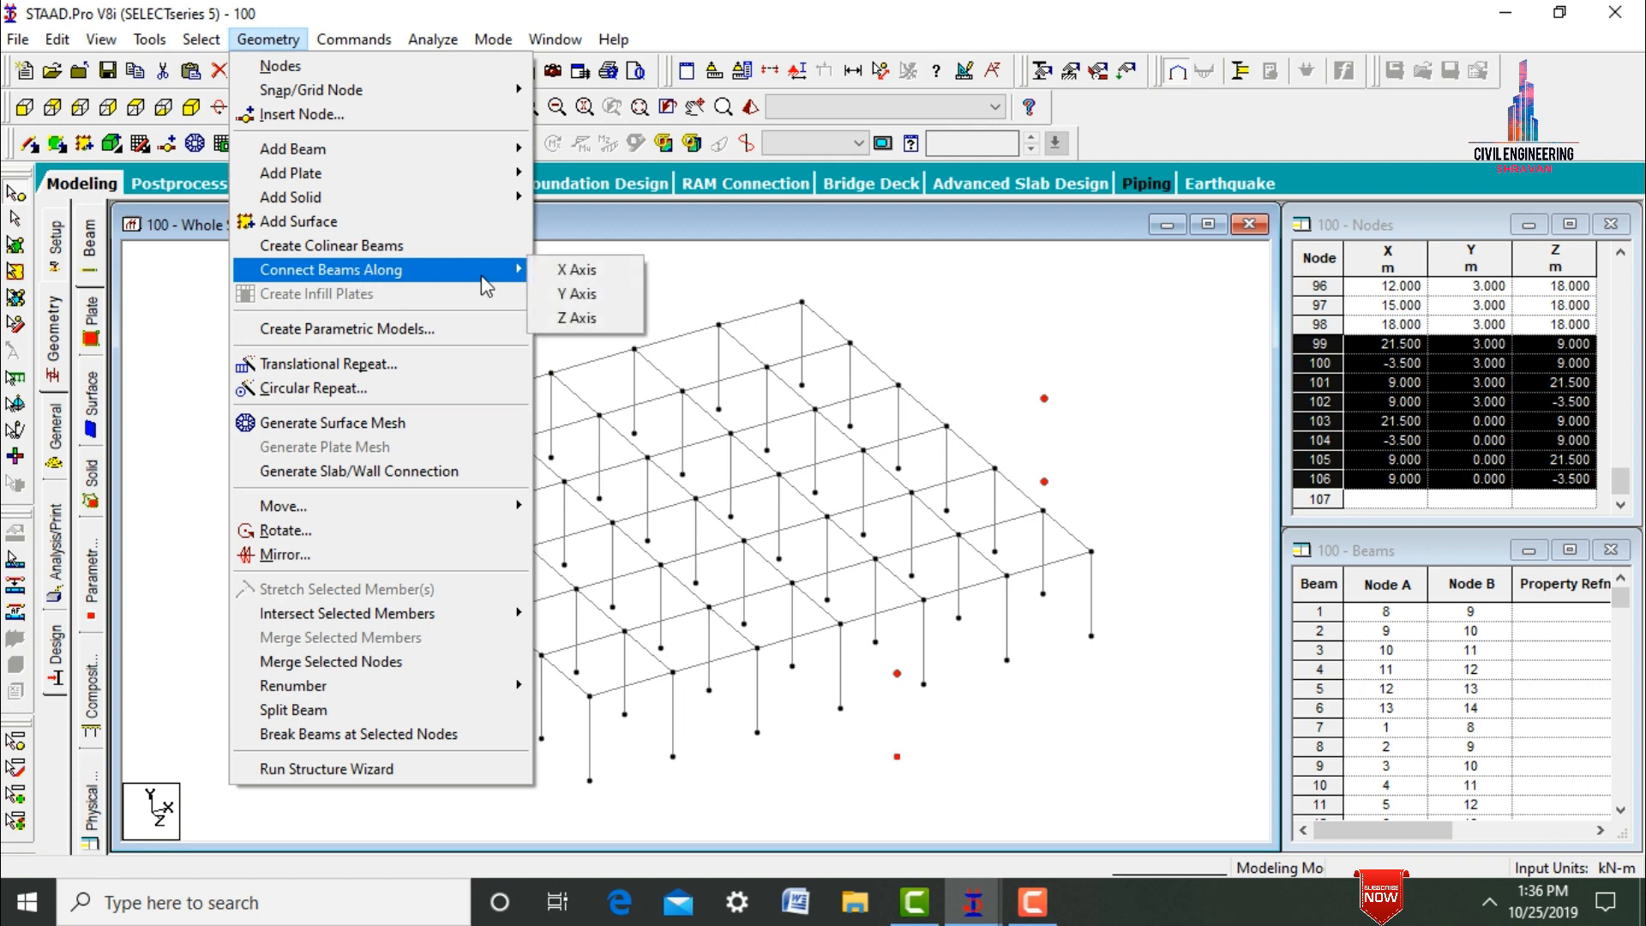
left_click(576, 294)
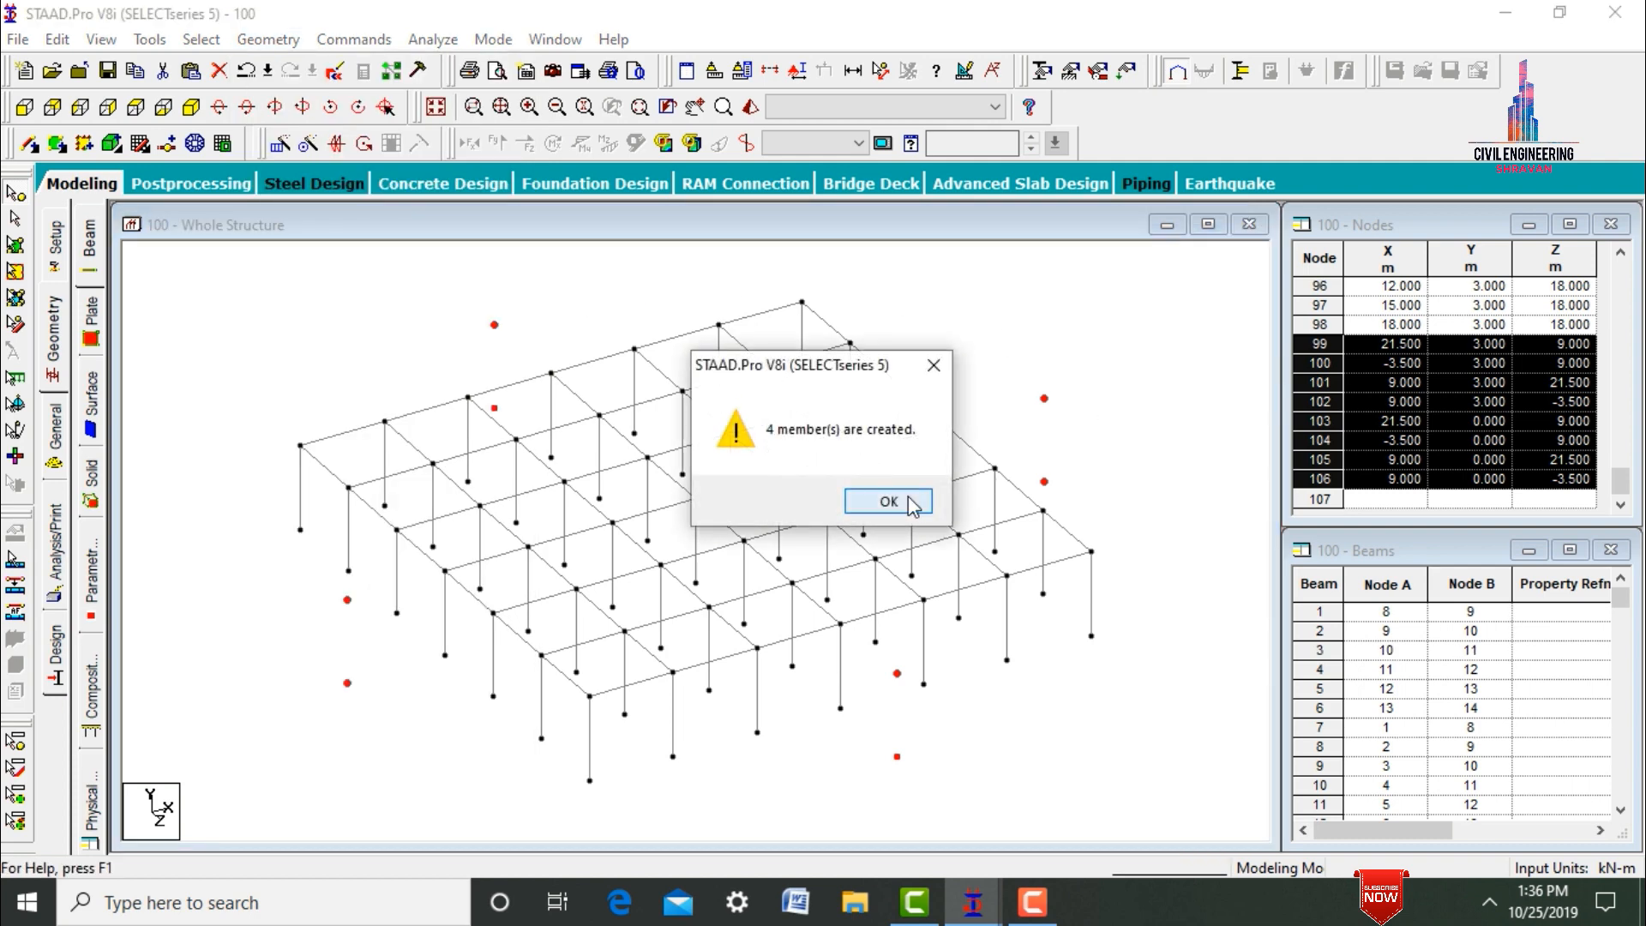
left_click(888, 502)
left_click(1143, 436)
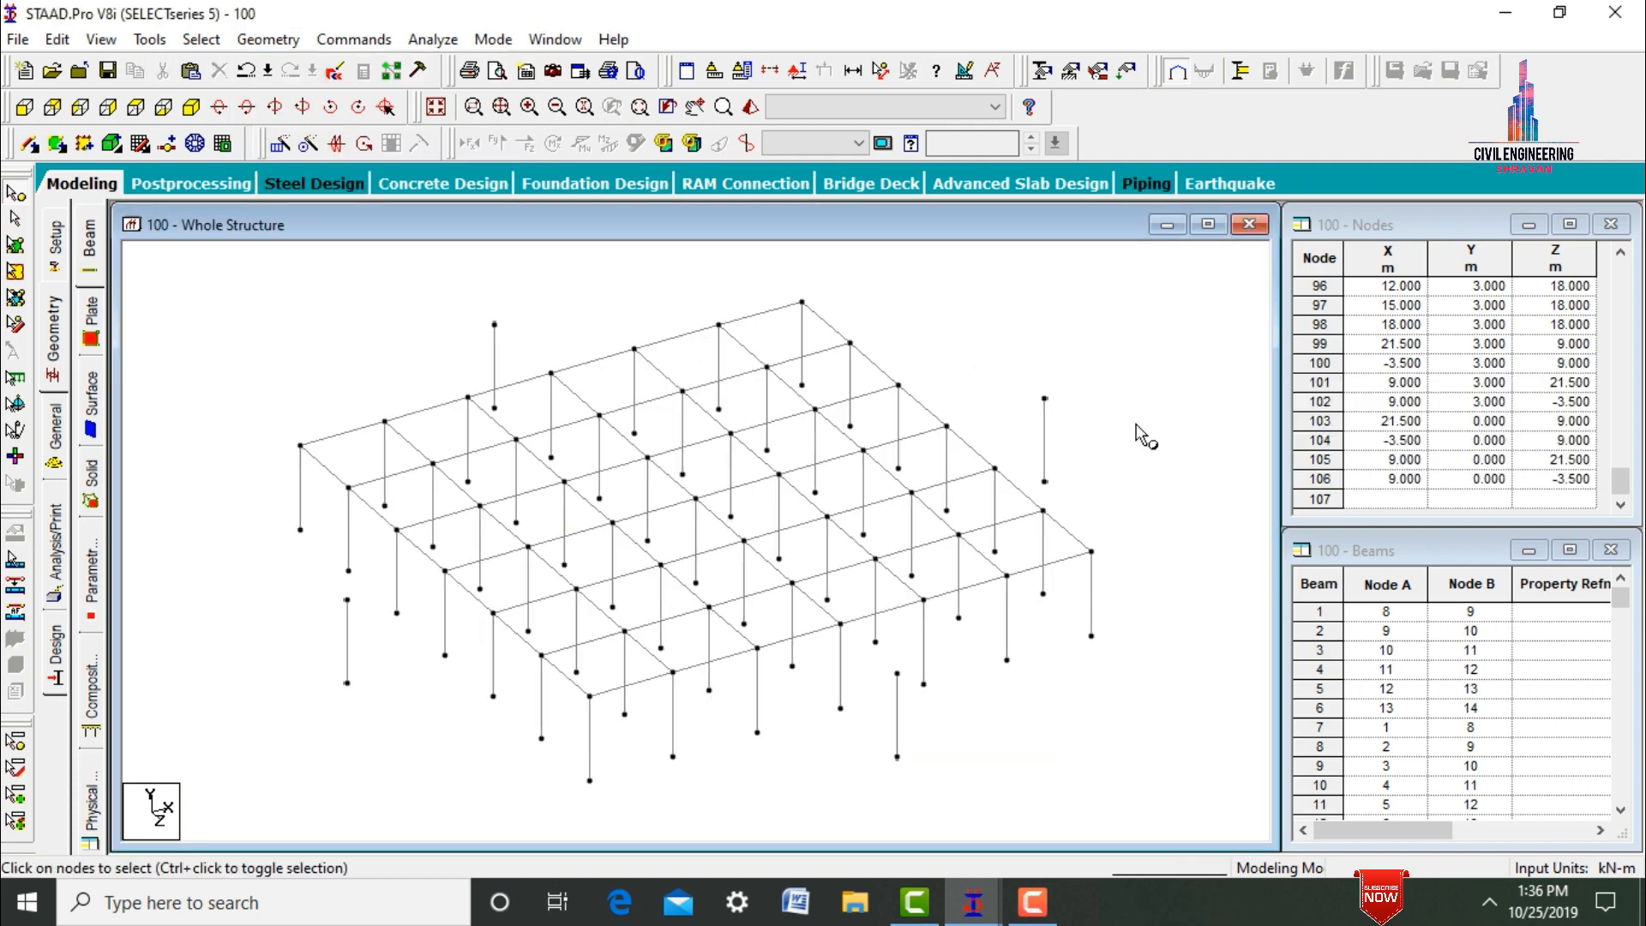
Add beams from the Z -3.5 m node to the top-level edge nodes at X 6 and 12 m, and from the X 21.5 m node to Z 6 and 12 m.
left_click(498, 325)
left_click(33, 145)
left_click_drag(494, 325, 467, 397)
left_click_drag(497, 327, 634, 349)
left_click_drag(1035, 396, 898, 385)
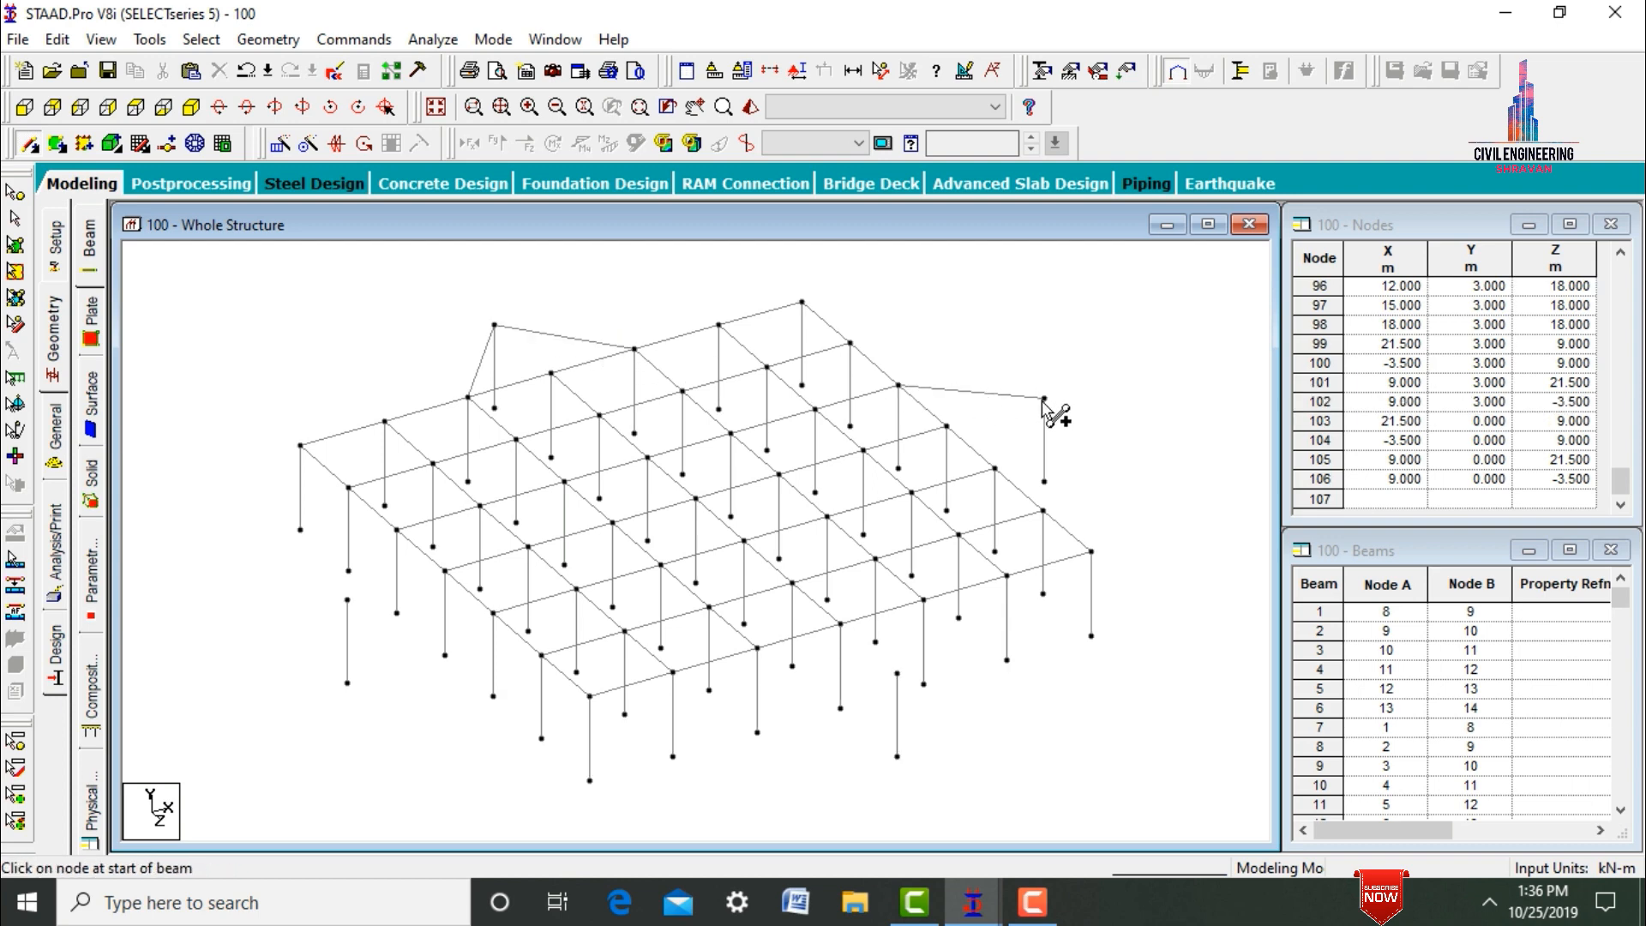
left_click_drag(1046, 405, 997, 467)
Add beams from the Z 21.5 m node to the top-level edge nodes at X 6 and 12 m, and from the X -3.5 m node to Z 6 and 12 m.
left_click_drag(924, 601, 898, 674)
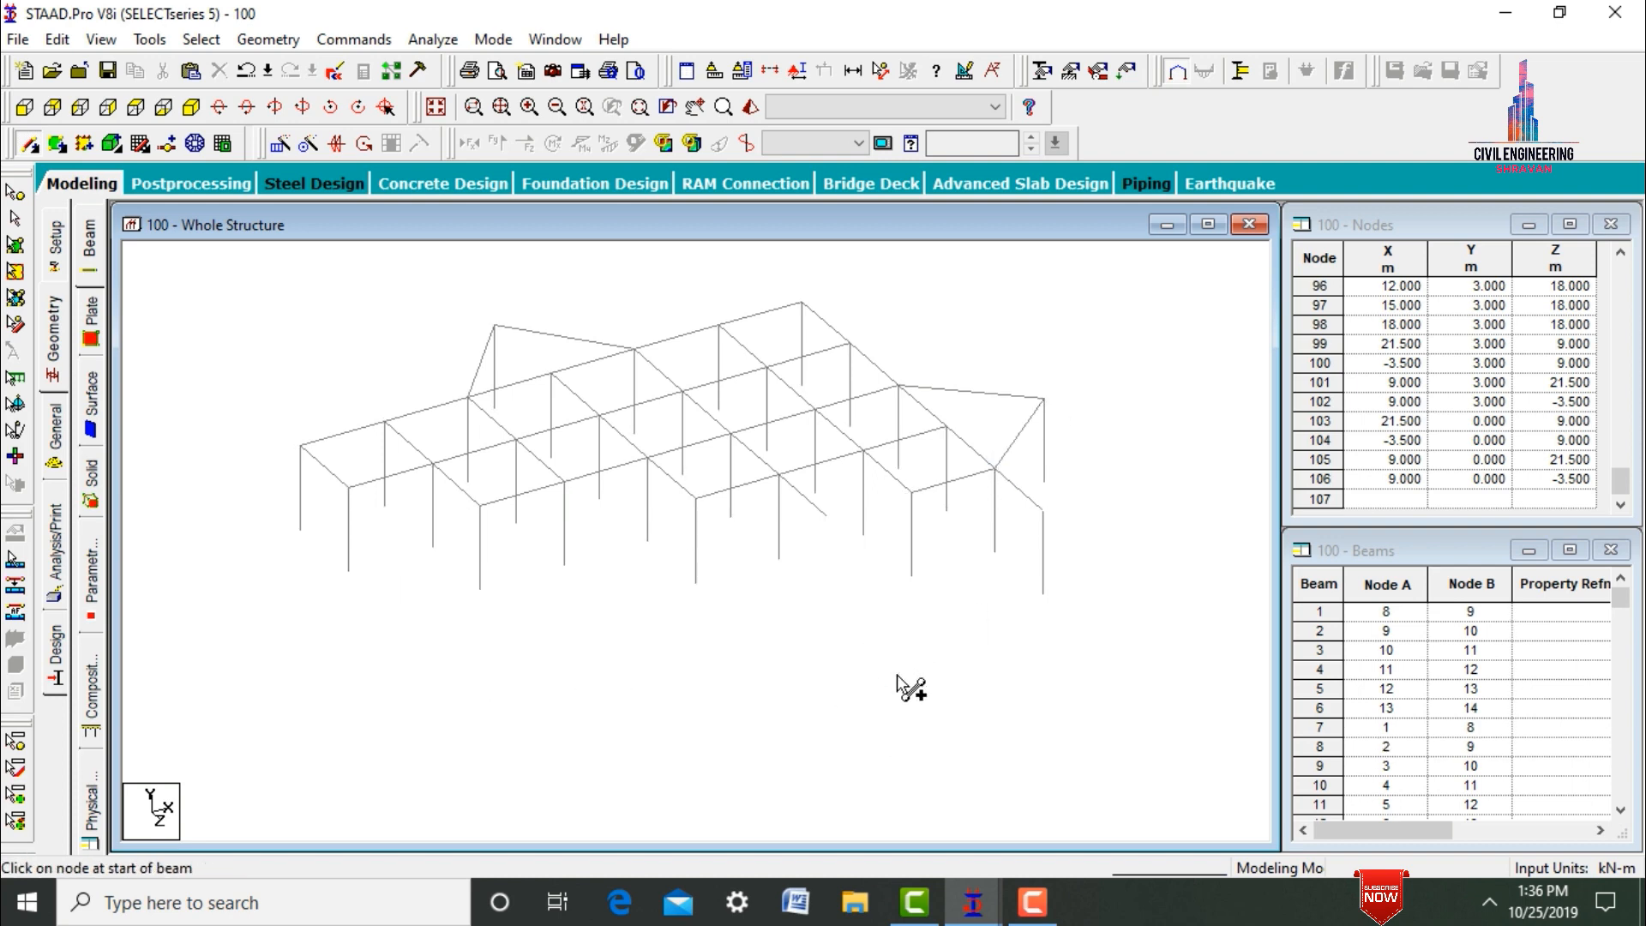
left_click_drag(758, 647, 897, 675)
left_click_drag(348, 488, 347, 600)
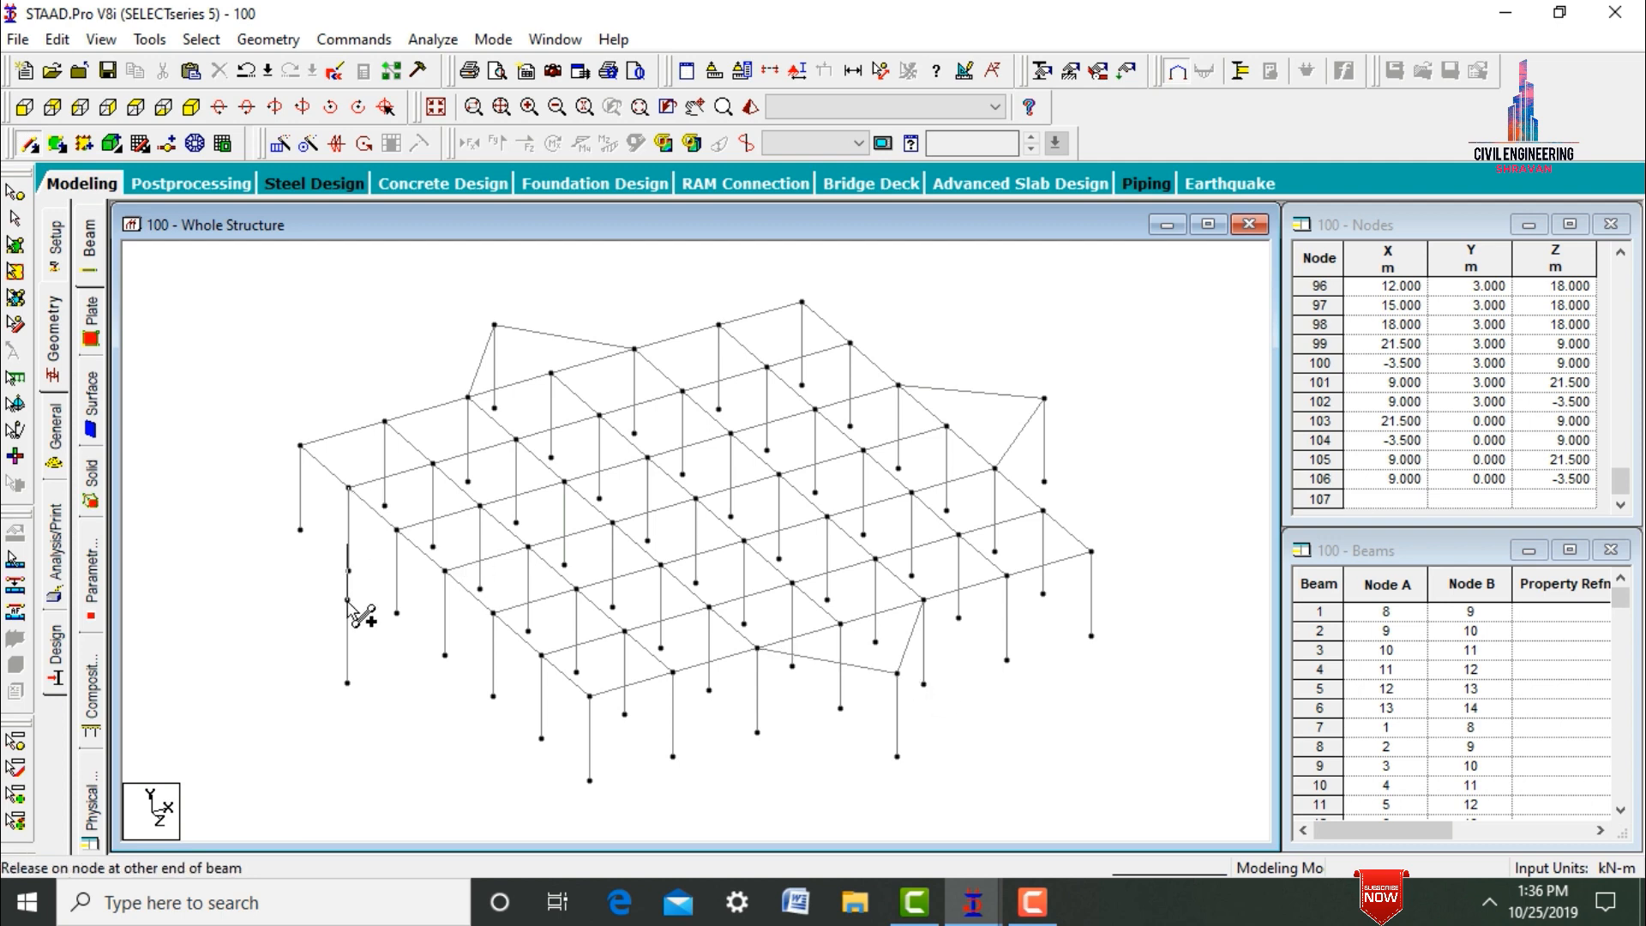
left_click_drag(396, 529, 347, 599)
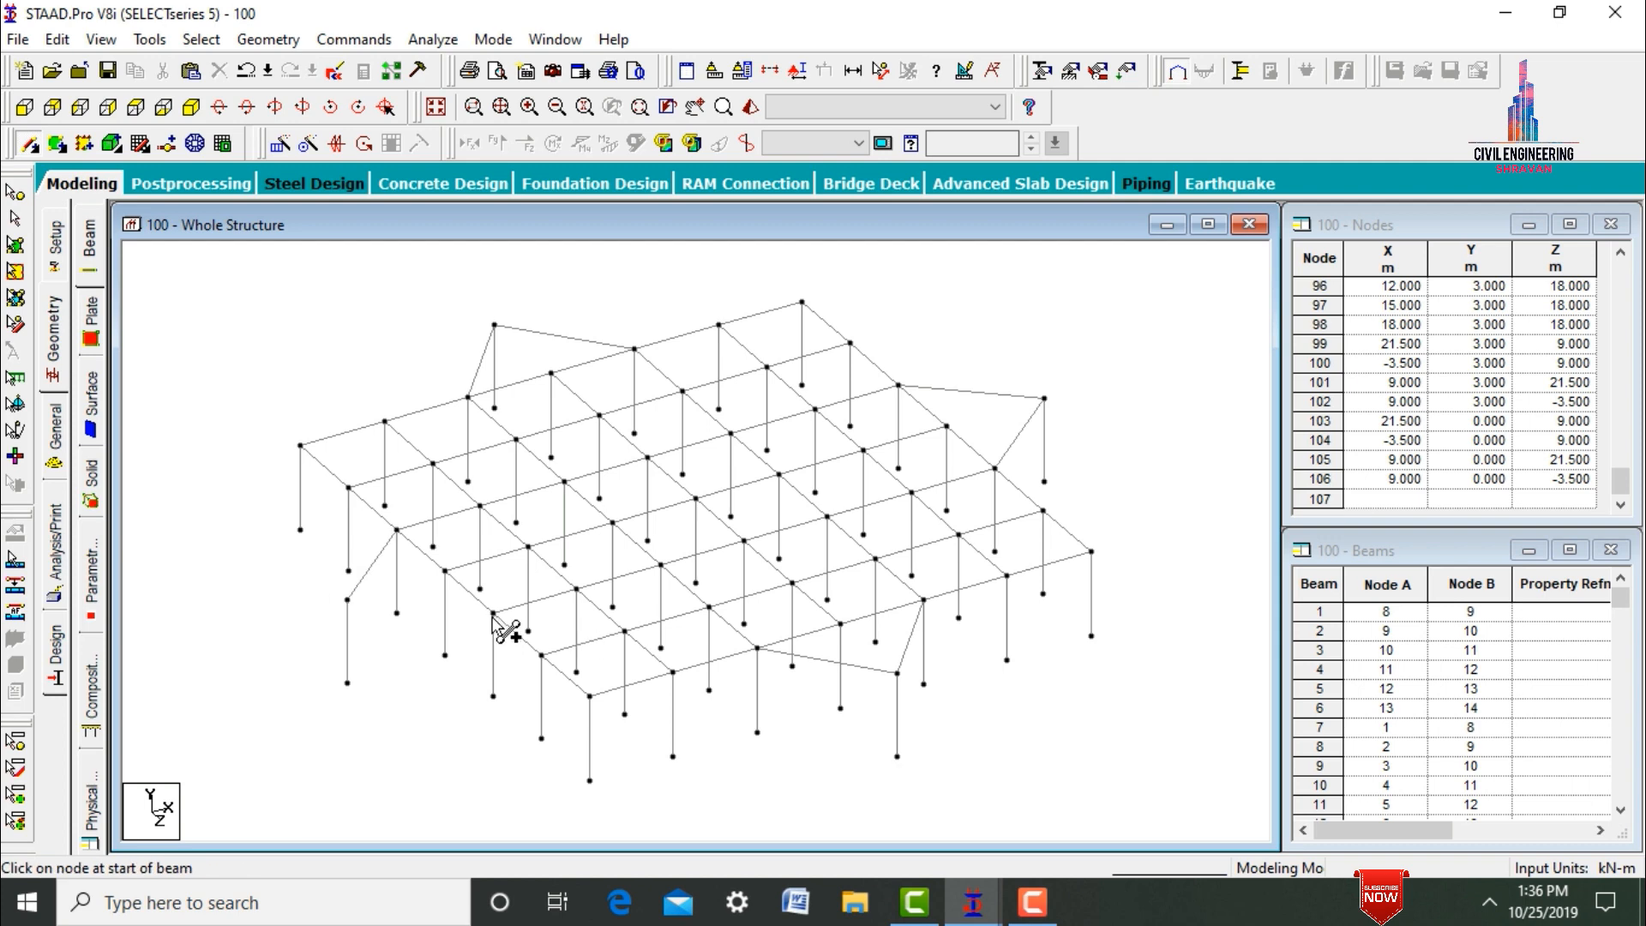
left_click_drag(493, 613, 347, 600)
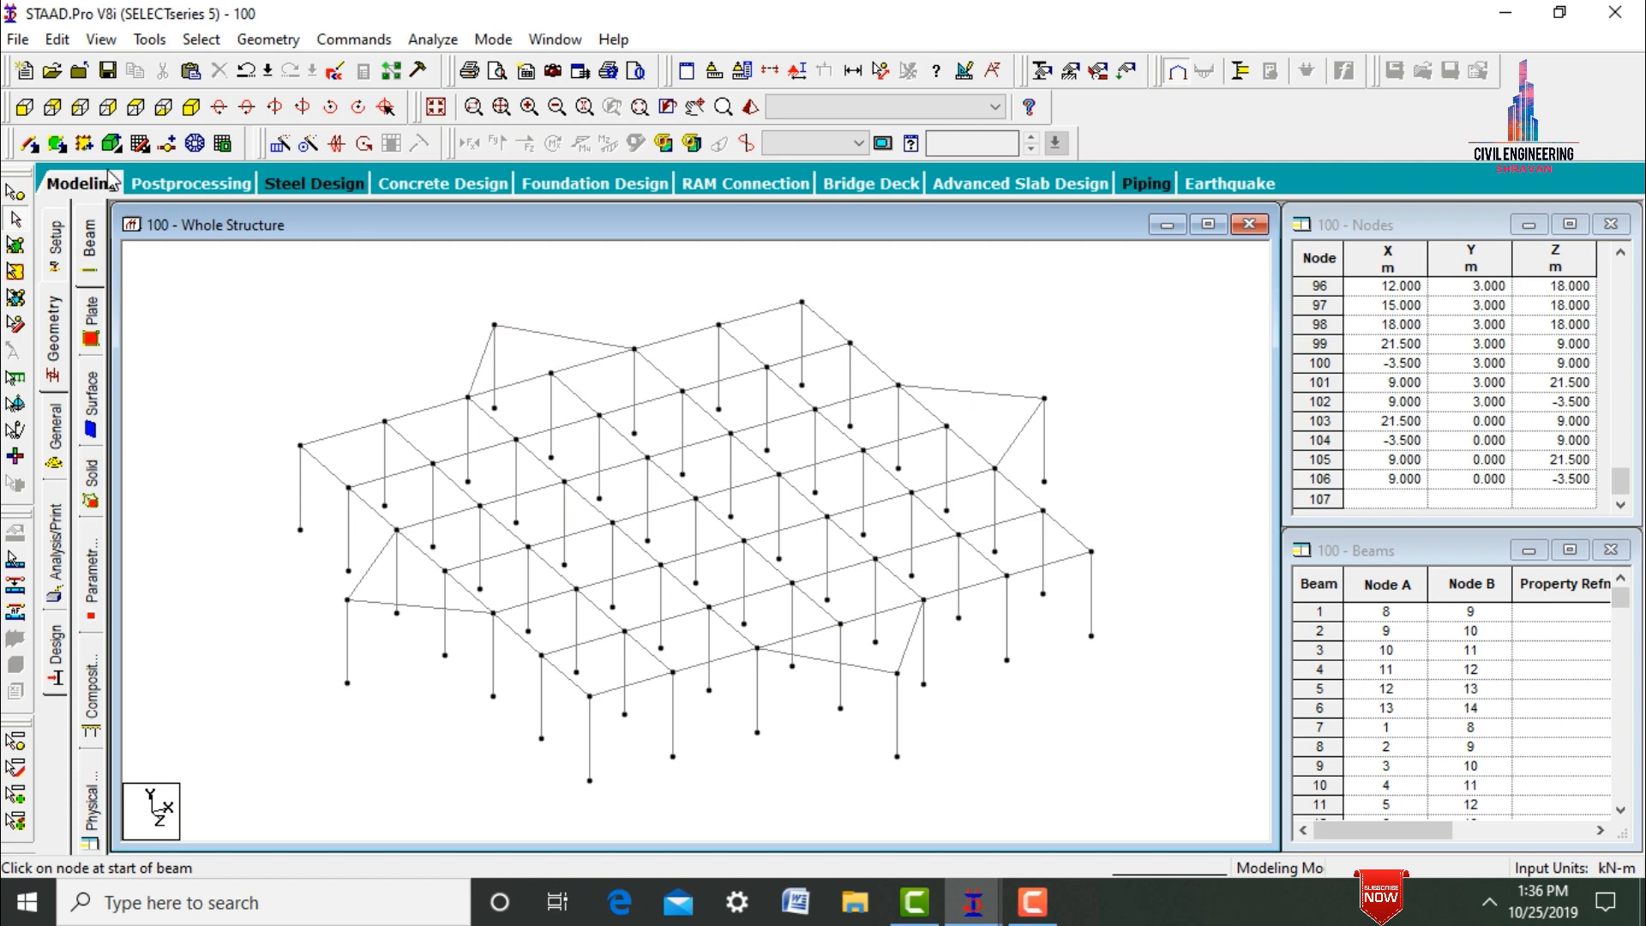
Add a beam from the projecting node at X 9 m, Z -3.5 m to the top-level node at X 9 m, Z 0 m.
left_click(30, 143)
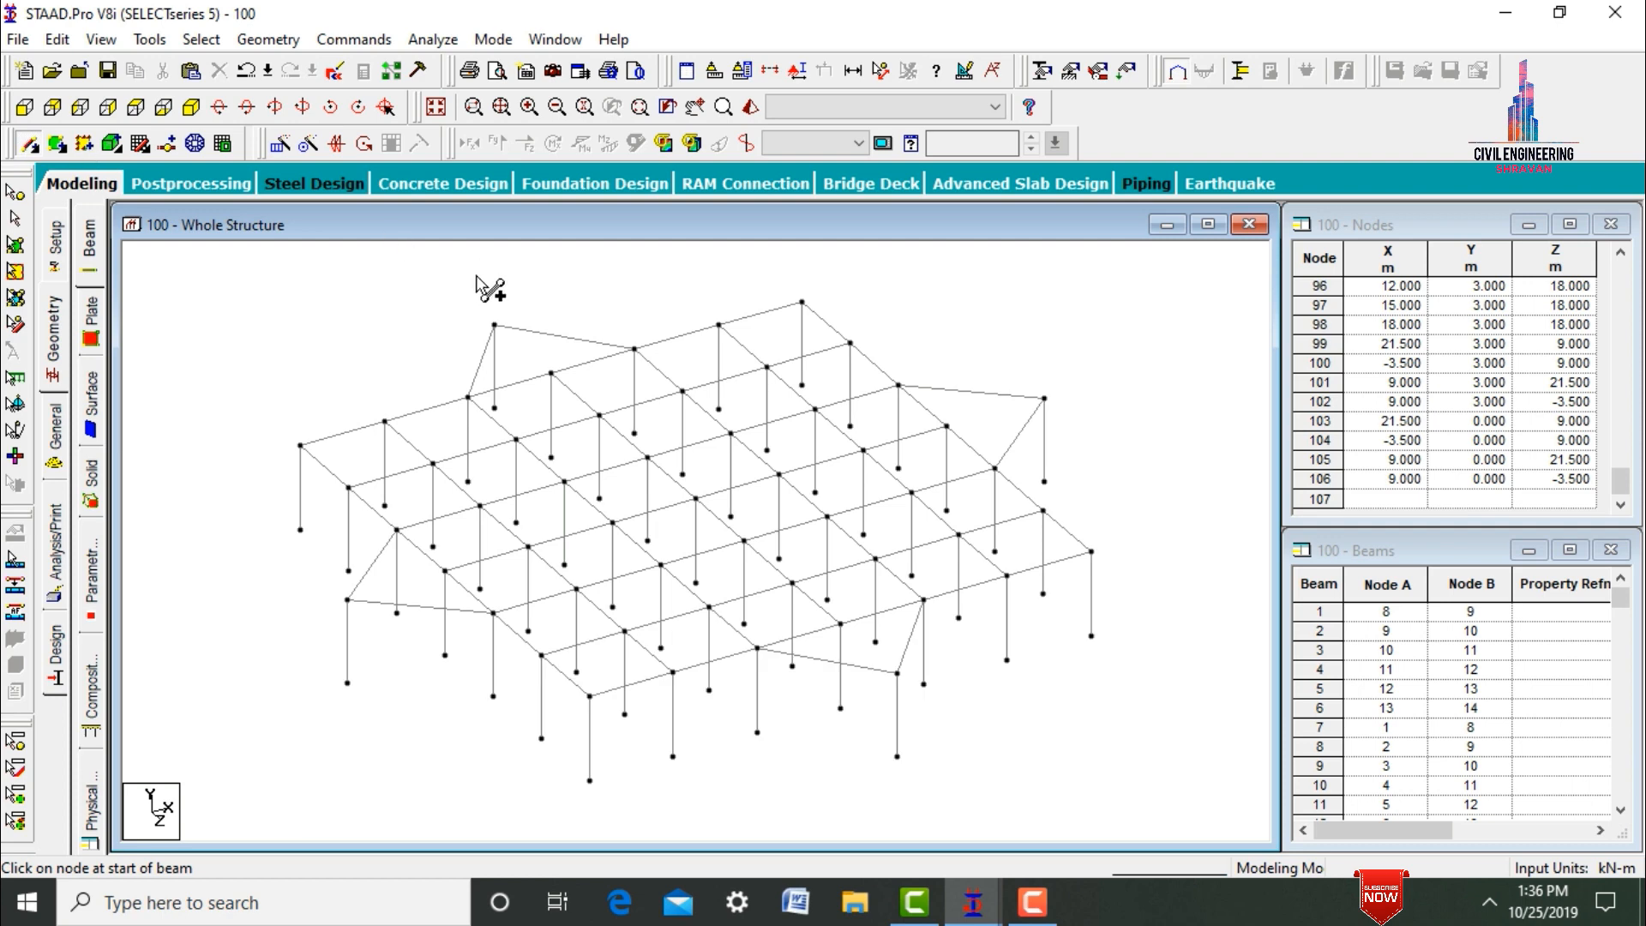
left_click(495, 326)
left_click(551, 373)
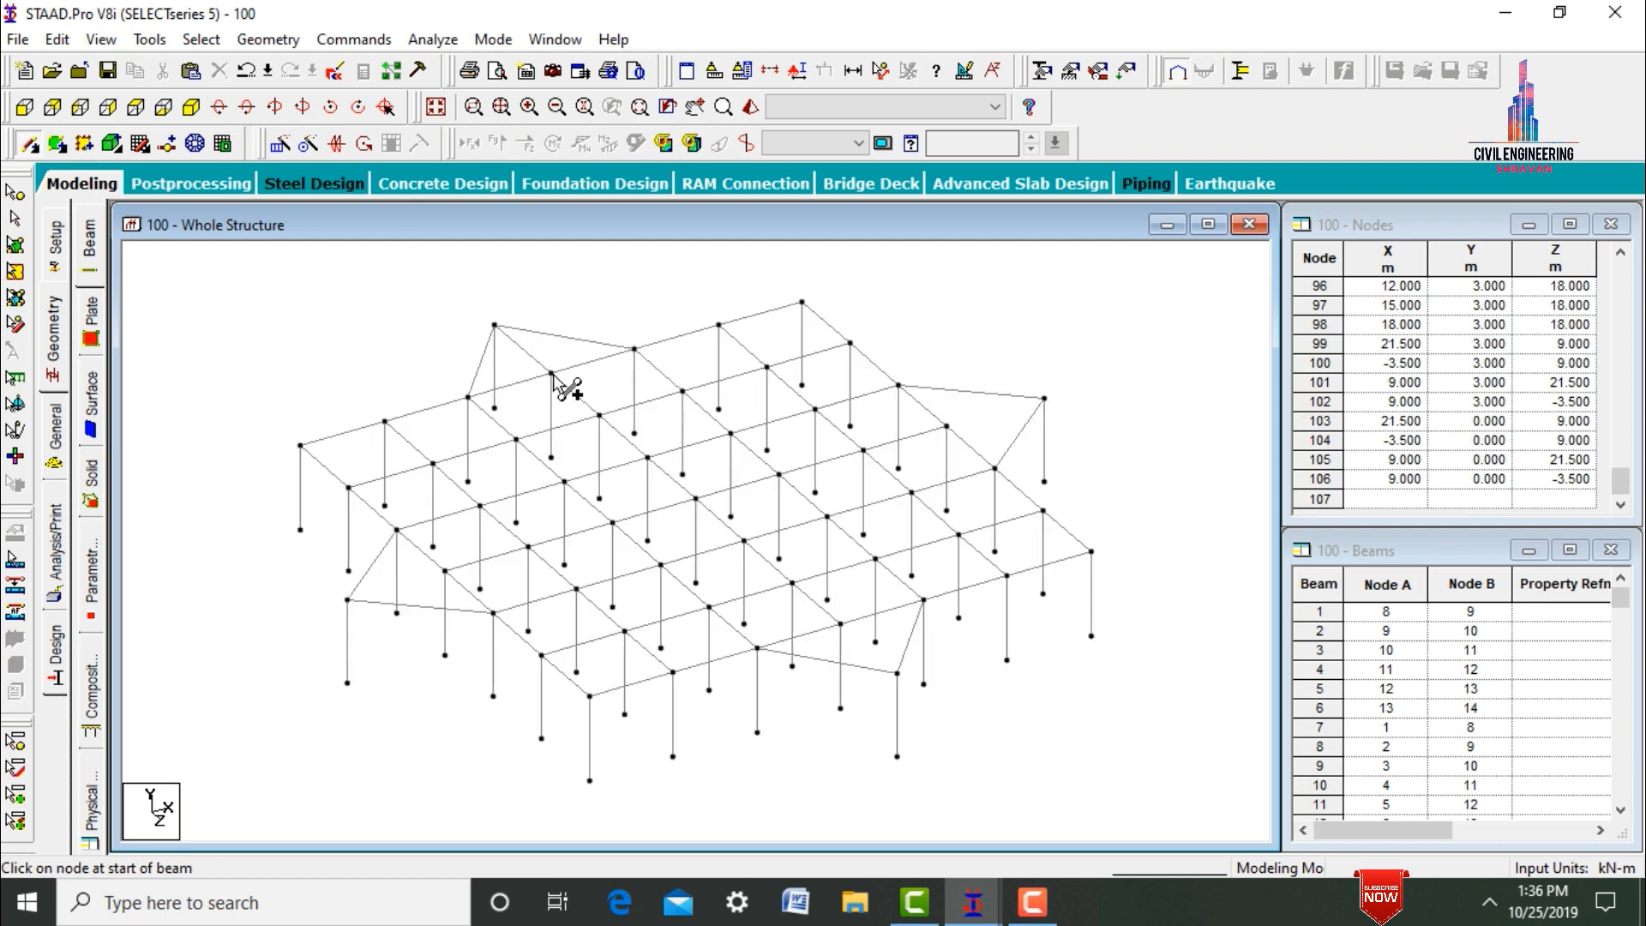
Connect the X -3.5 m, Z 21.5 m and X 21.5 m projecting nodes with beams to the middle top-level node of their sides.
left_click_drag(445, 570, 347, 598)
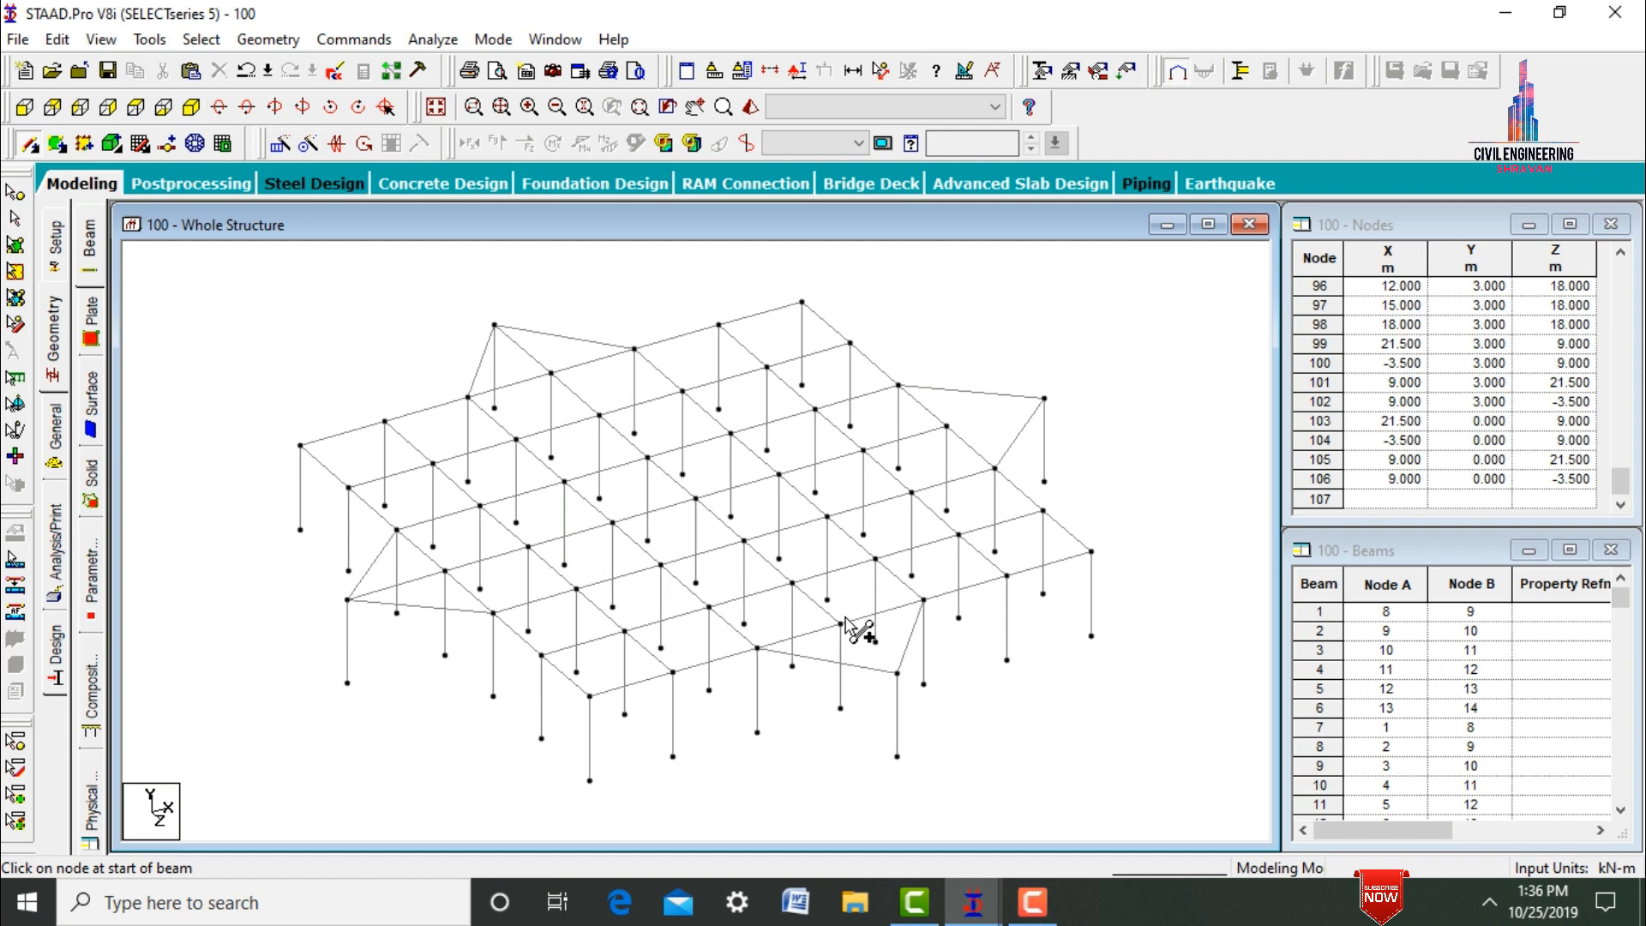
left_click_drag(840, 624, 896, 673)
left_click_drag(1041, 401, 948, 426)
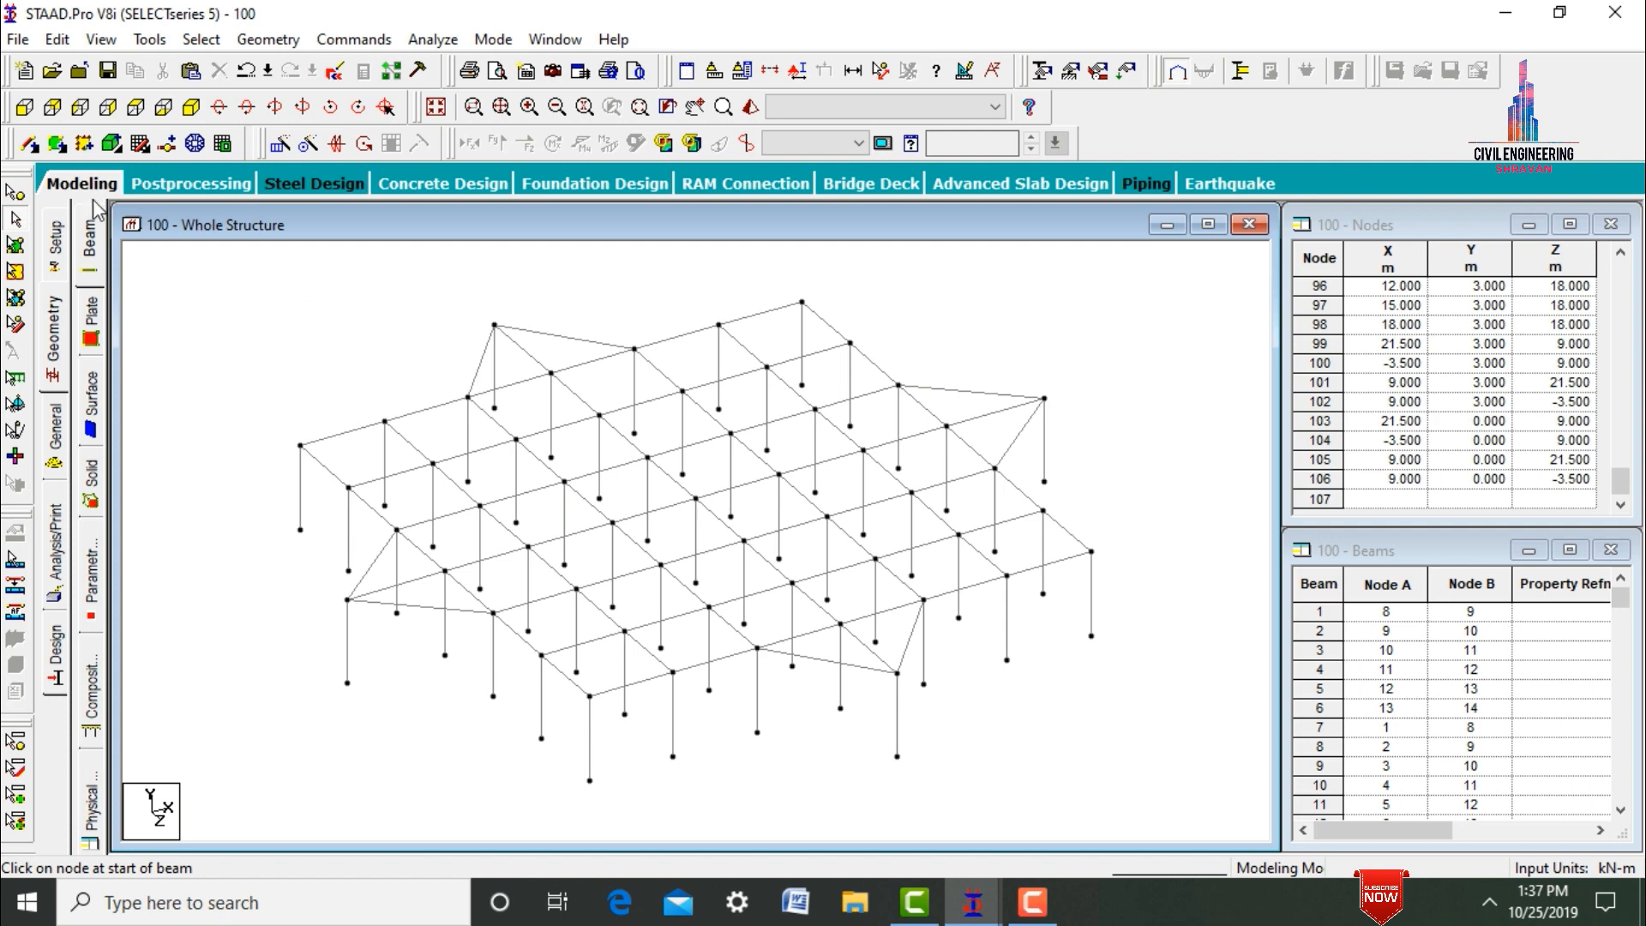
Add a four-noded plate in the top-level corner bay between X 0 and 3 m and Z 0 and 3 m.
left_click(59, 144)
left_click(307, 447)
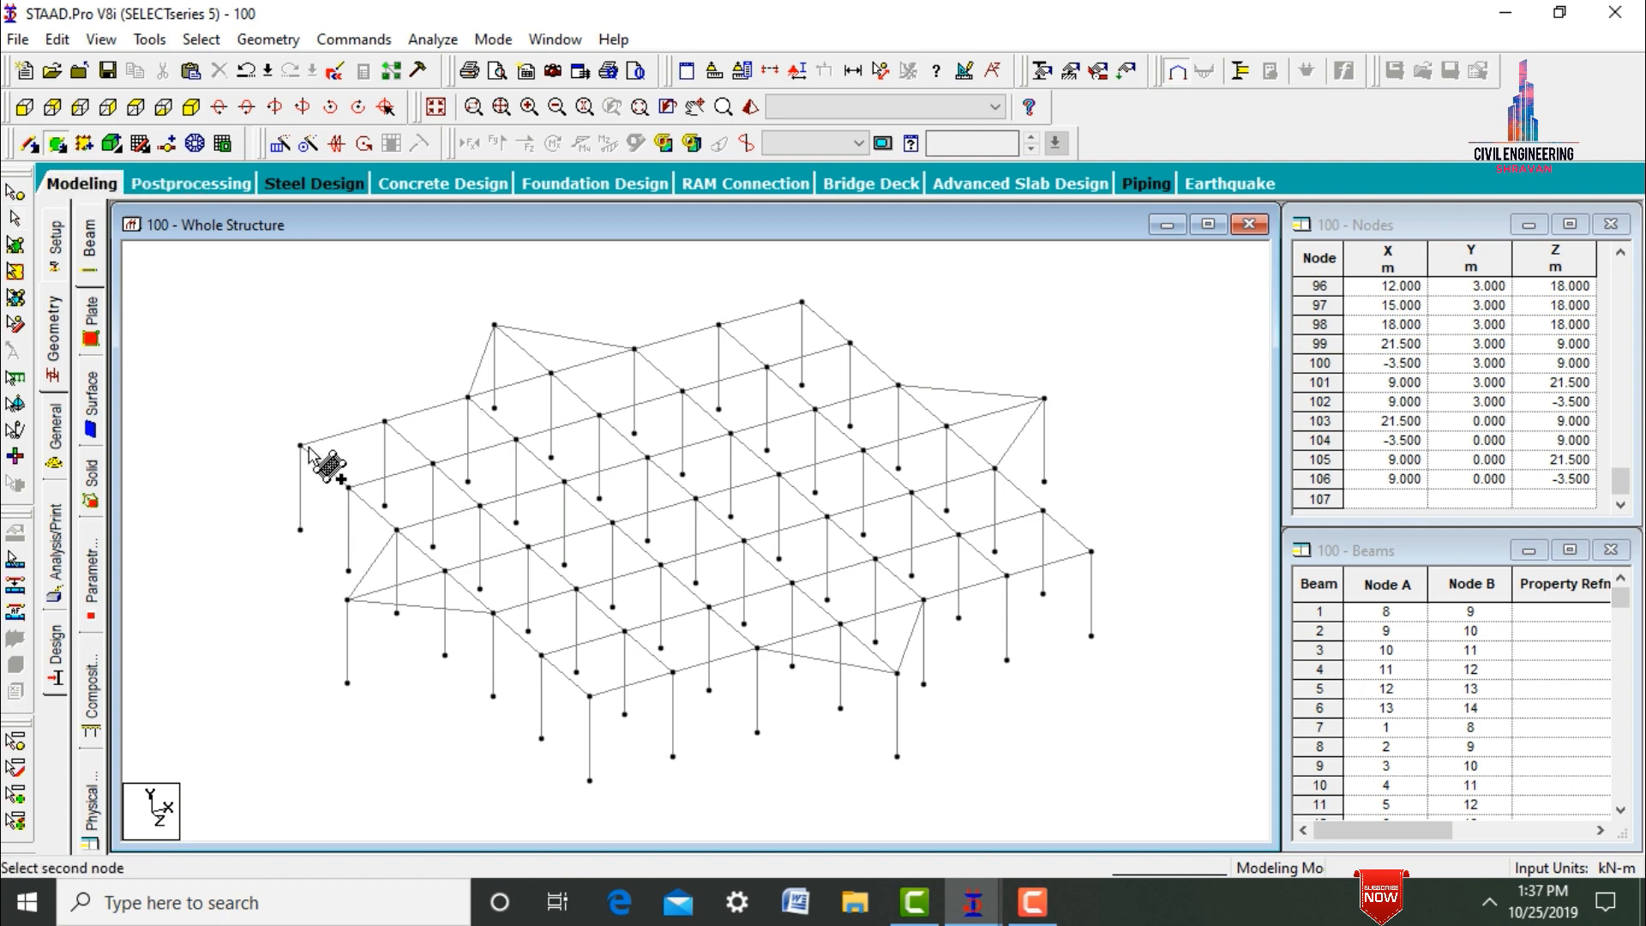
left_click(385, 421)
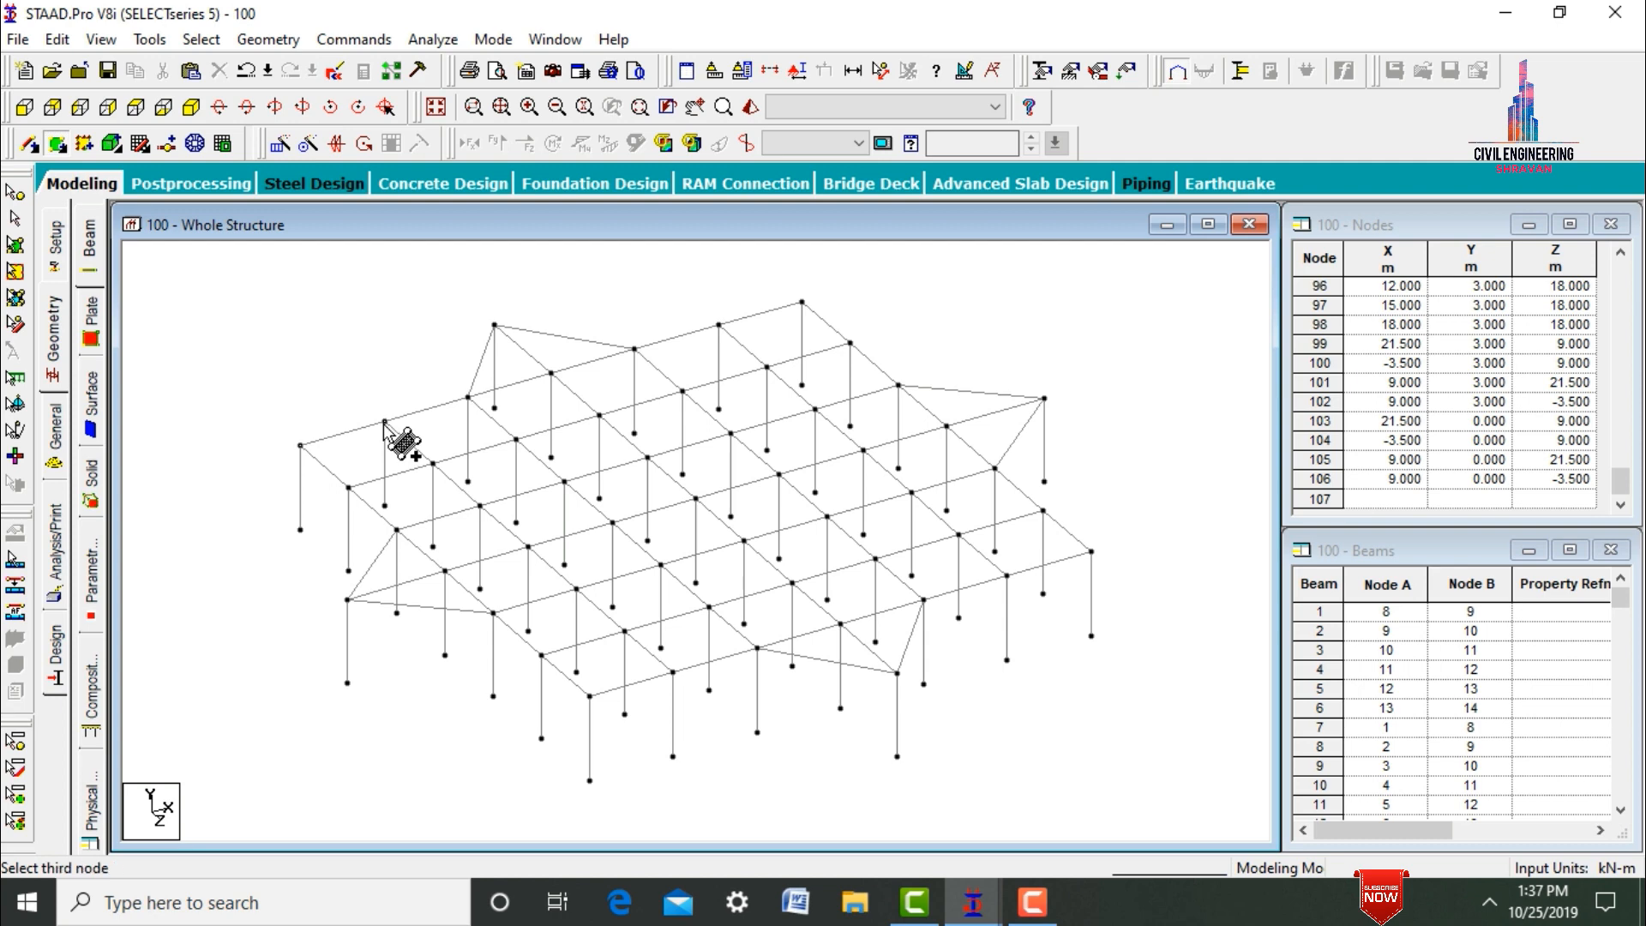
left_click(433, 462)
left_click(348, 487)
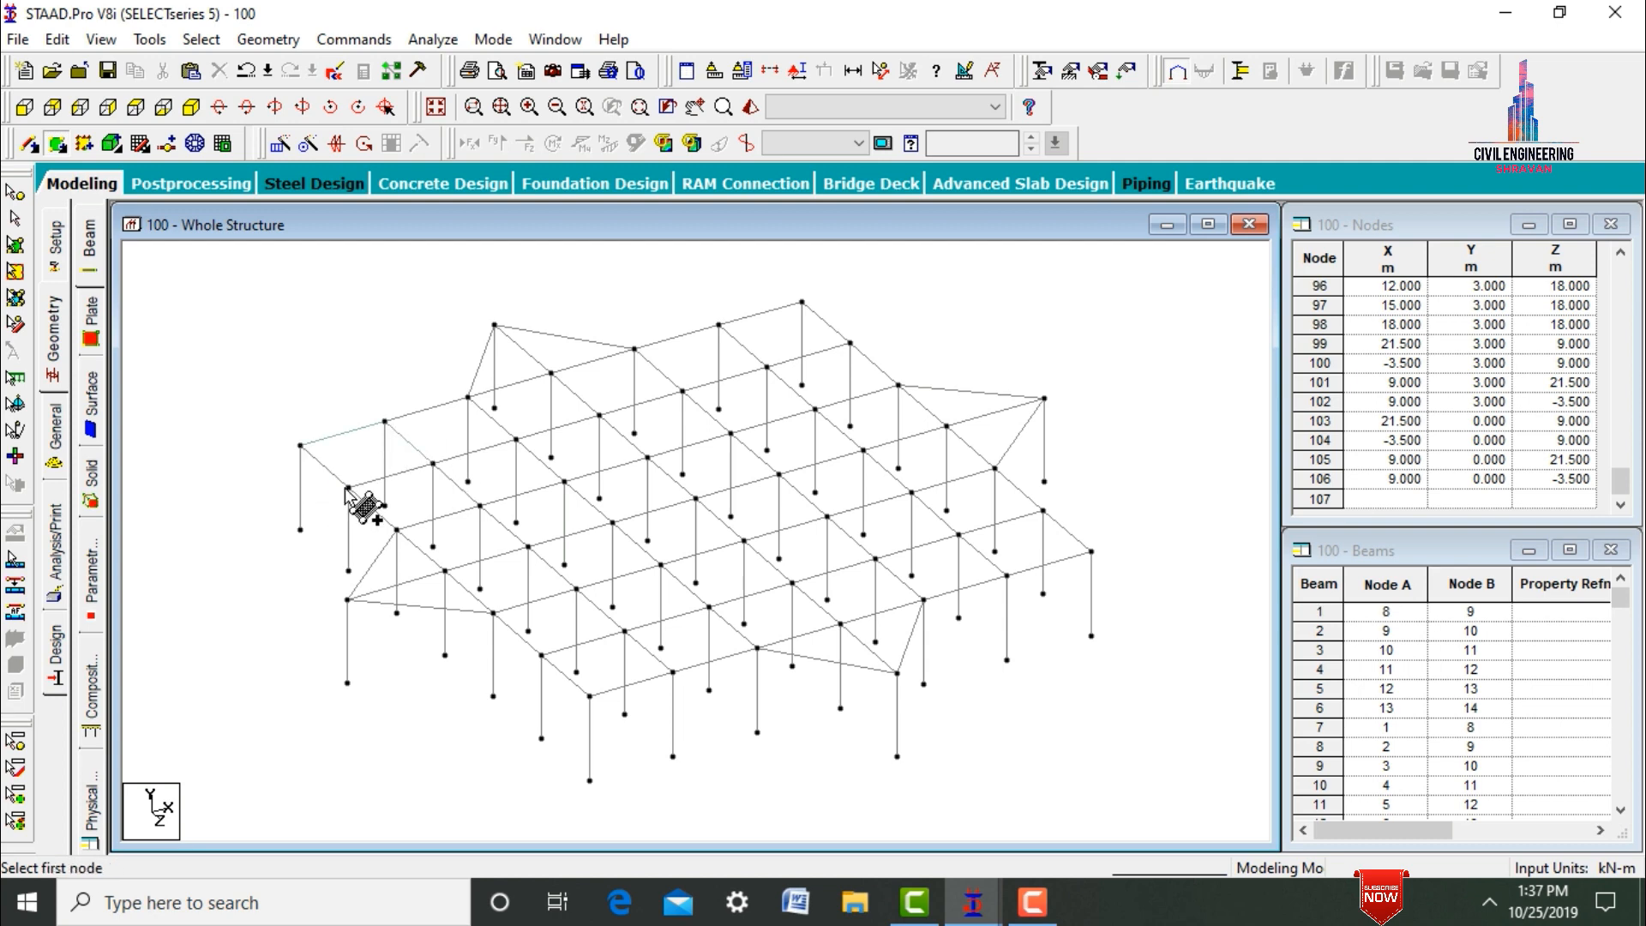
key("Escape")
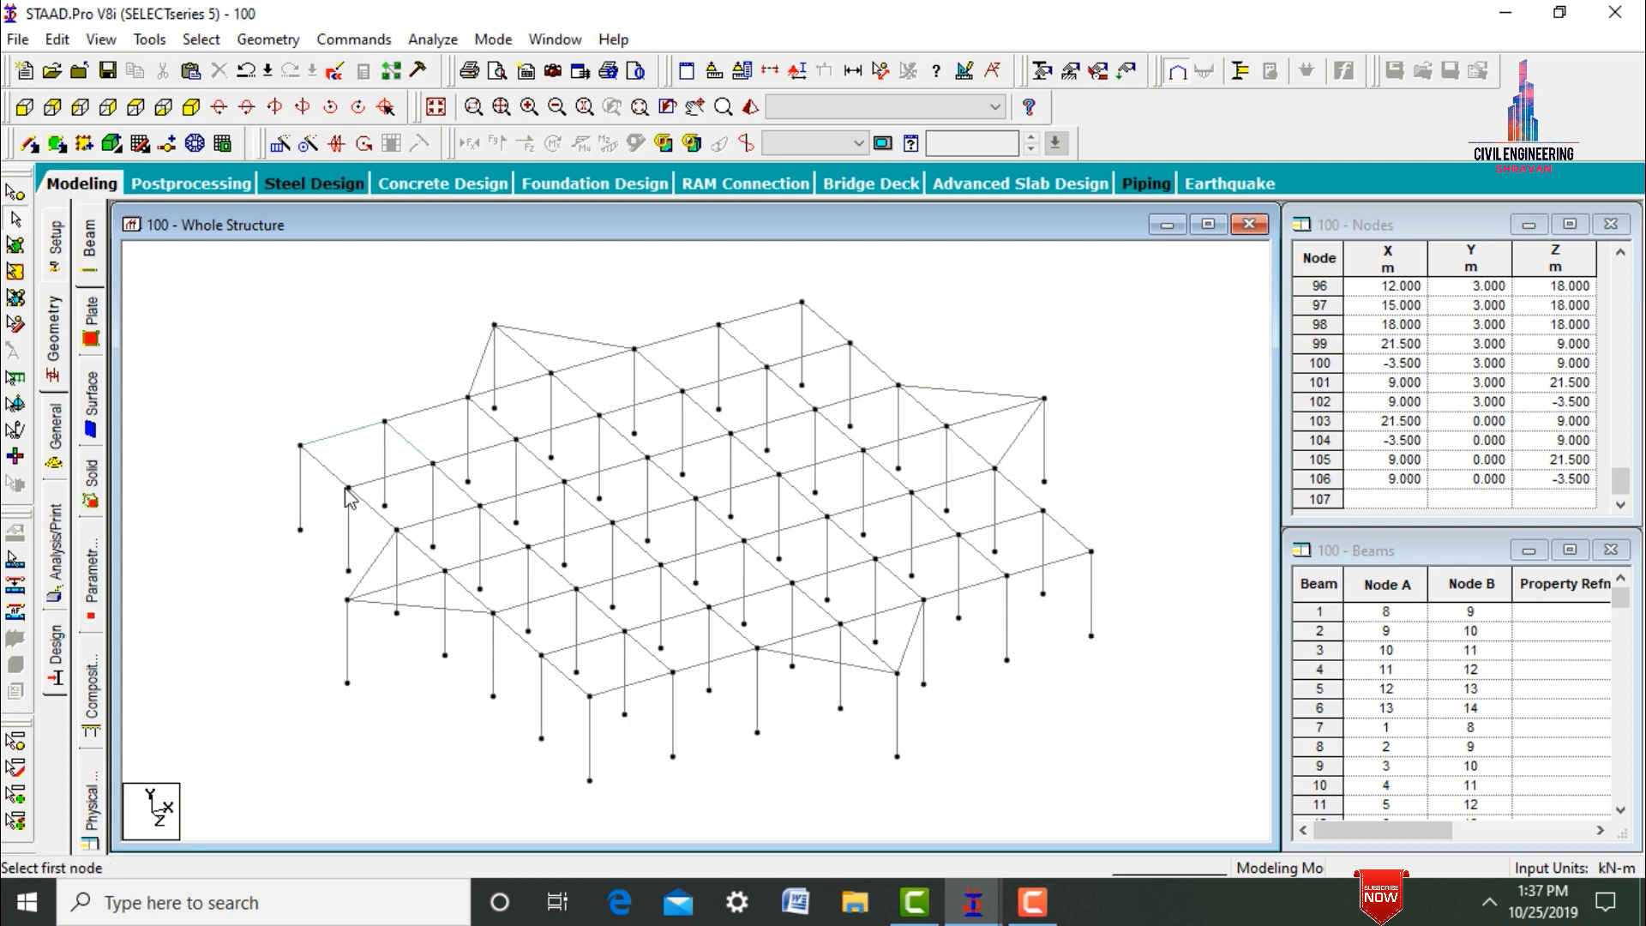
Accept the auto save and repeat the corner plate along the X axis in 5 steps with 3 m spacing.
left_click(16, 245)
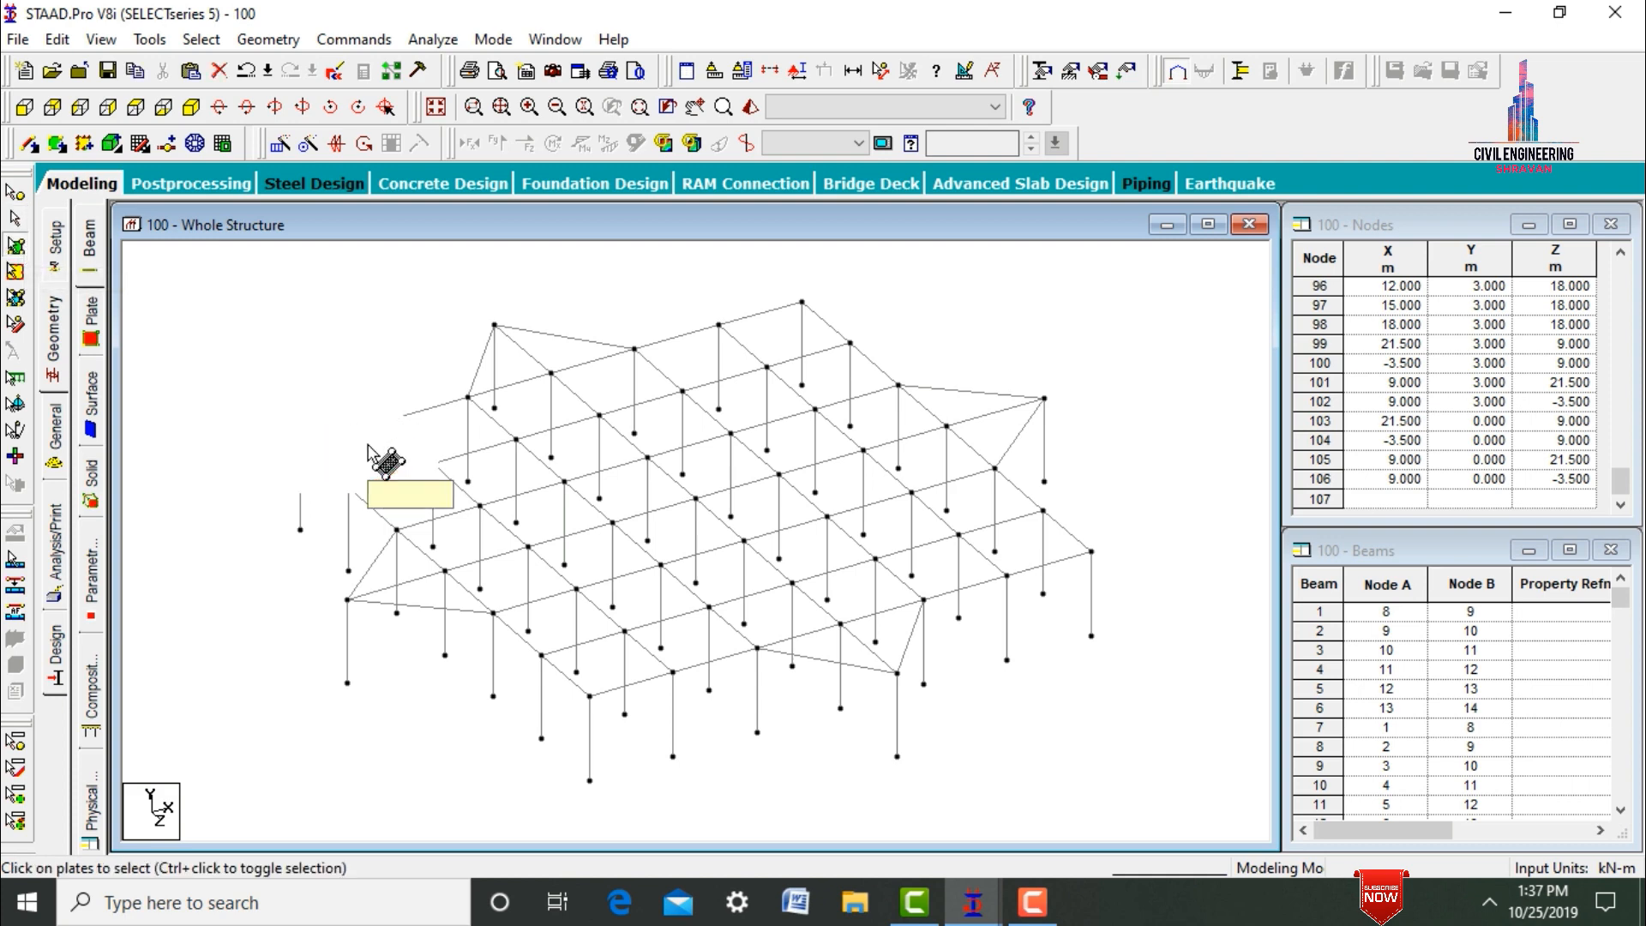
left_click(367, 446)
left_click(282, 145)
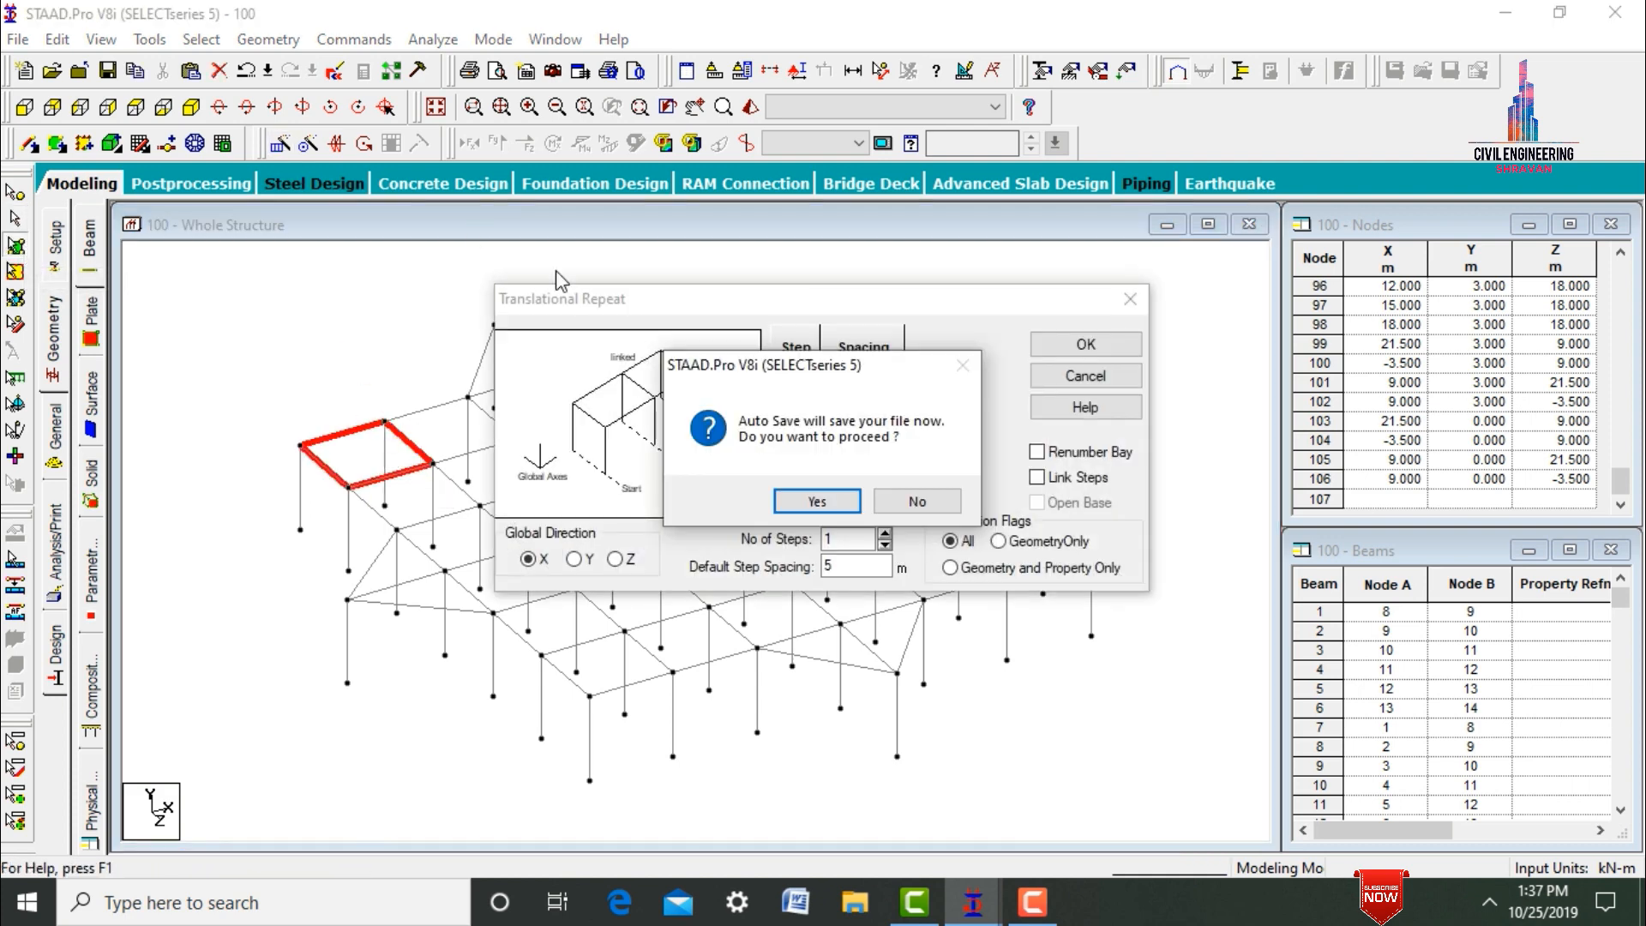
left_click(810, 504)
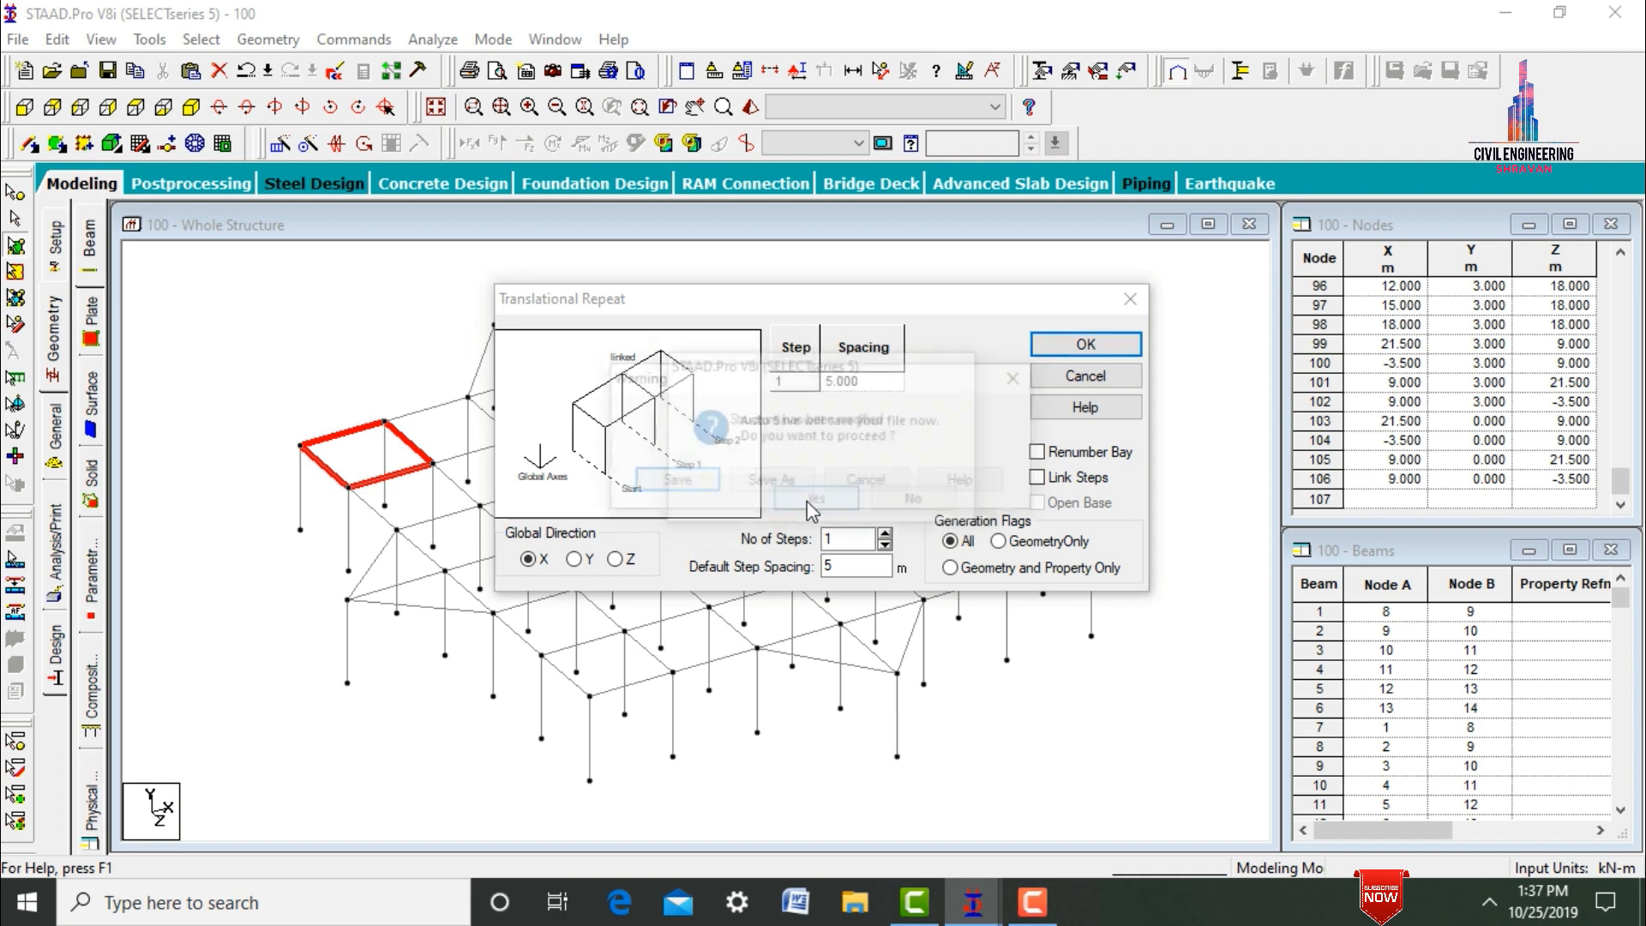
left_click(677, 482)
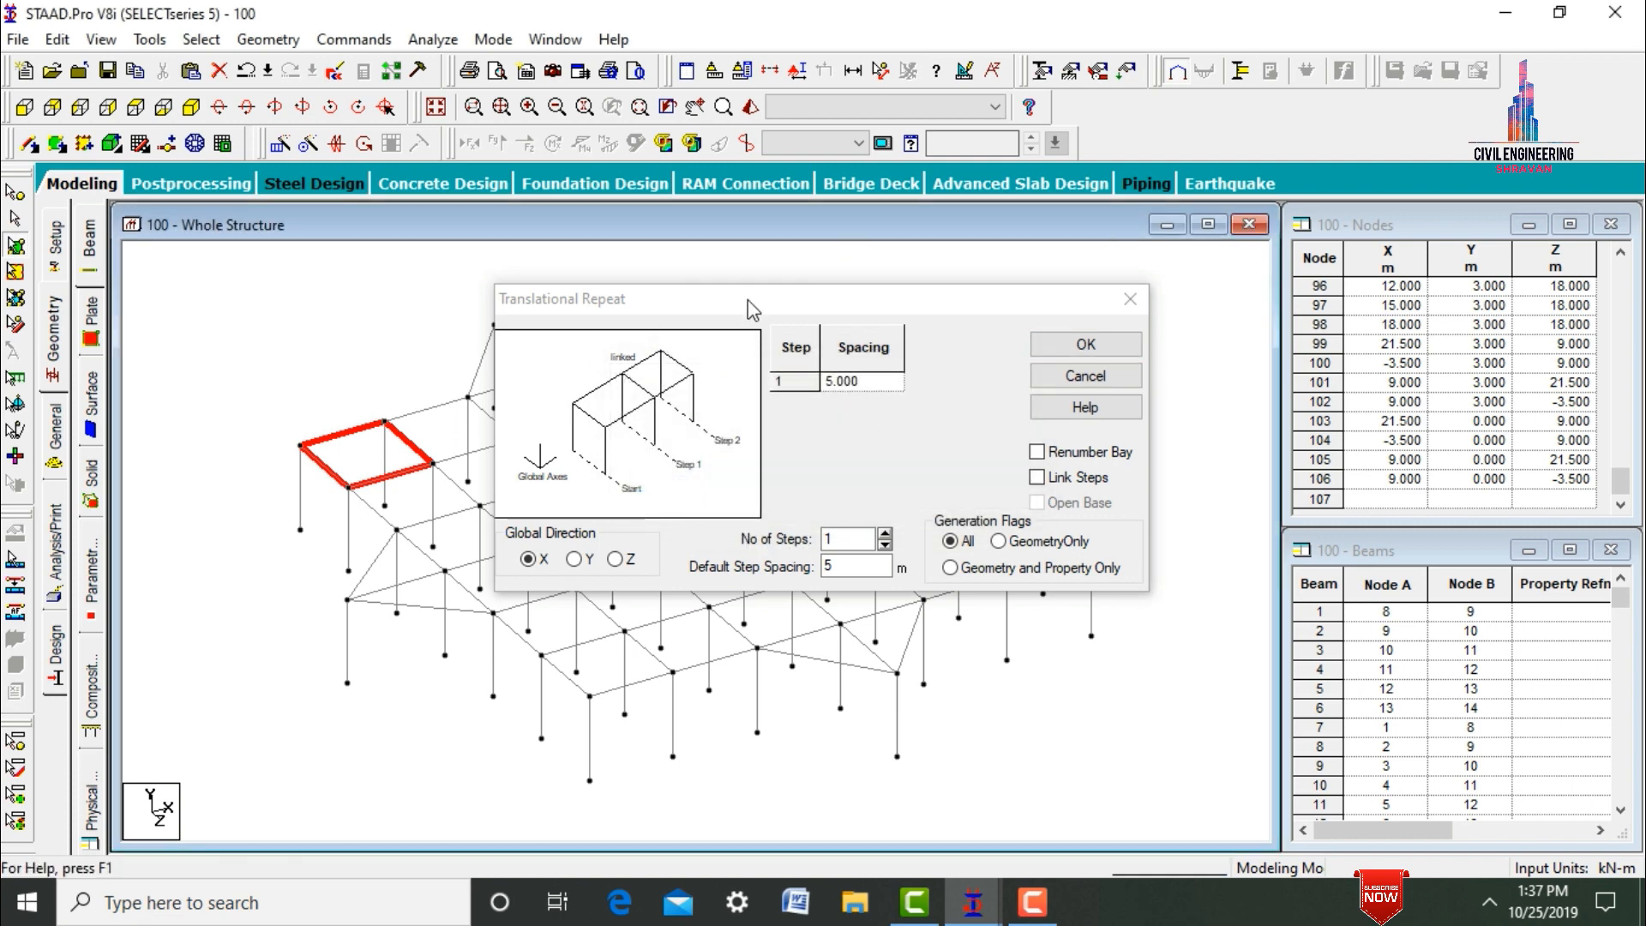
left_click_drag(751, 300, 1228, 66)
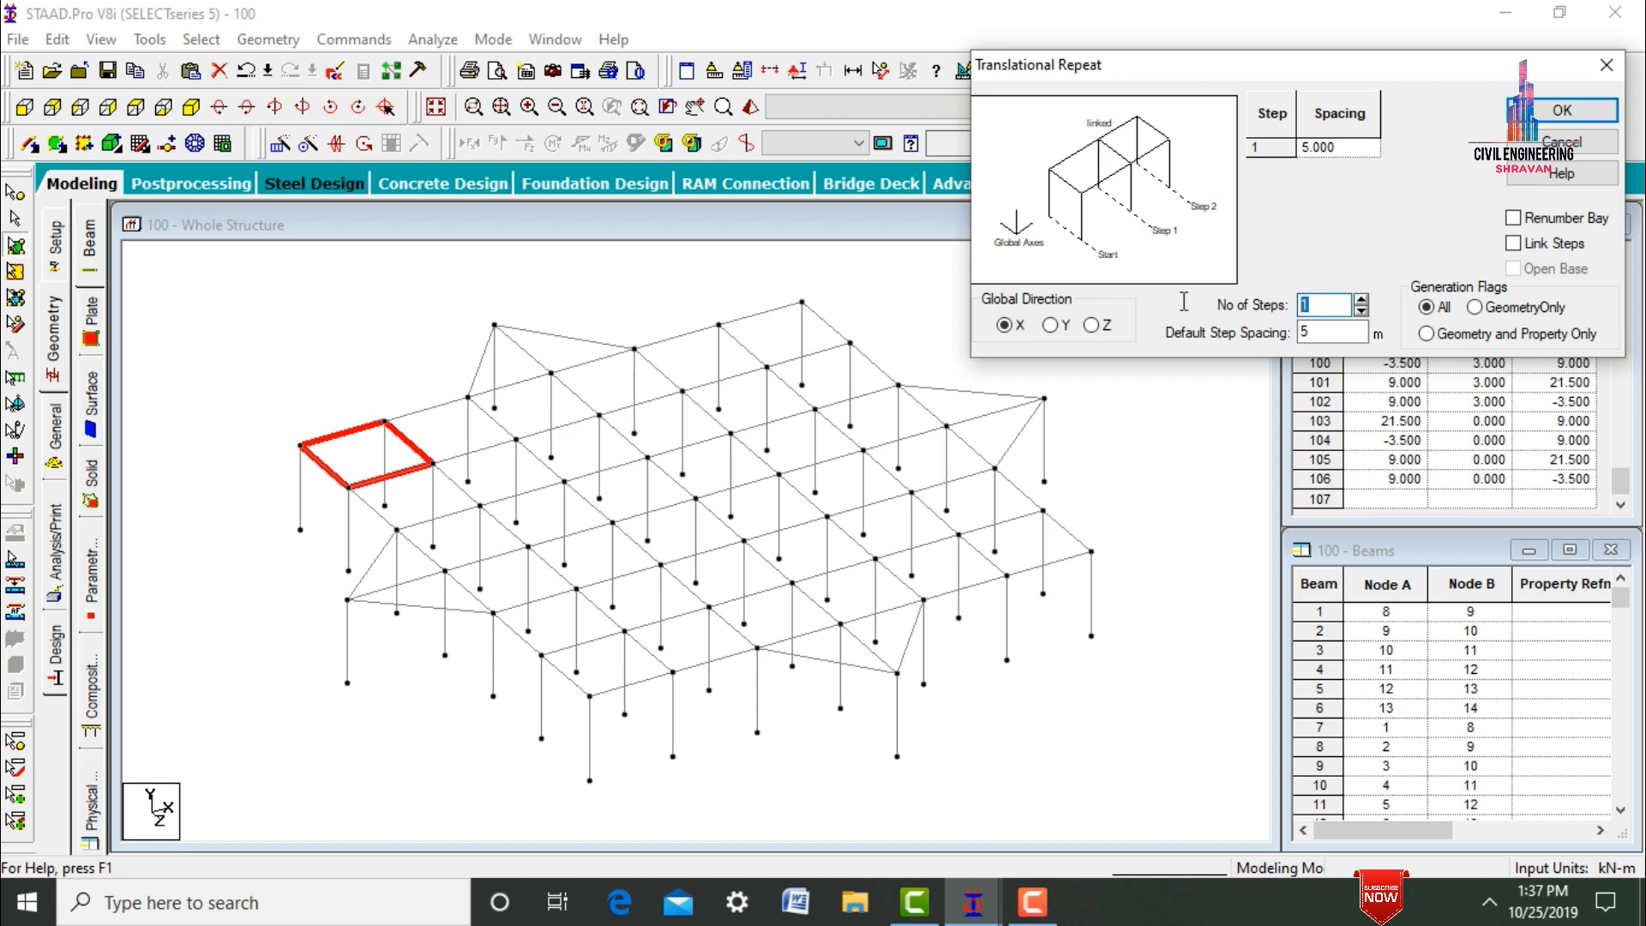
type("5")
key("Tab")
type("3")
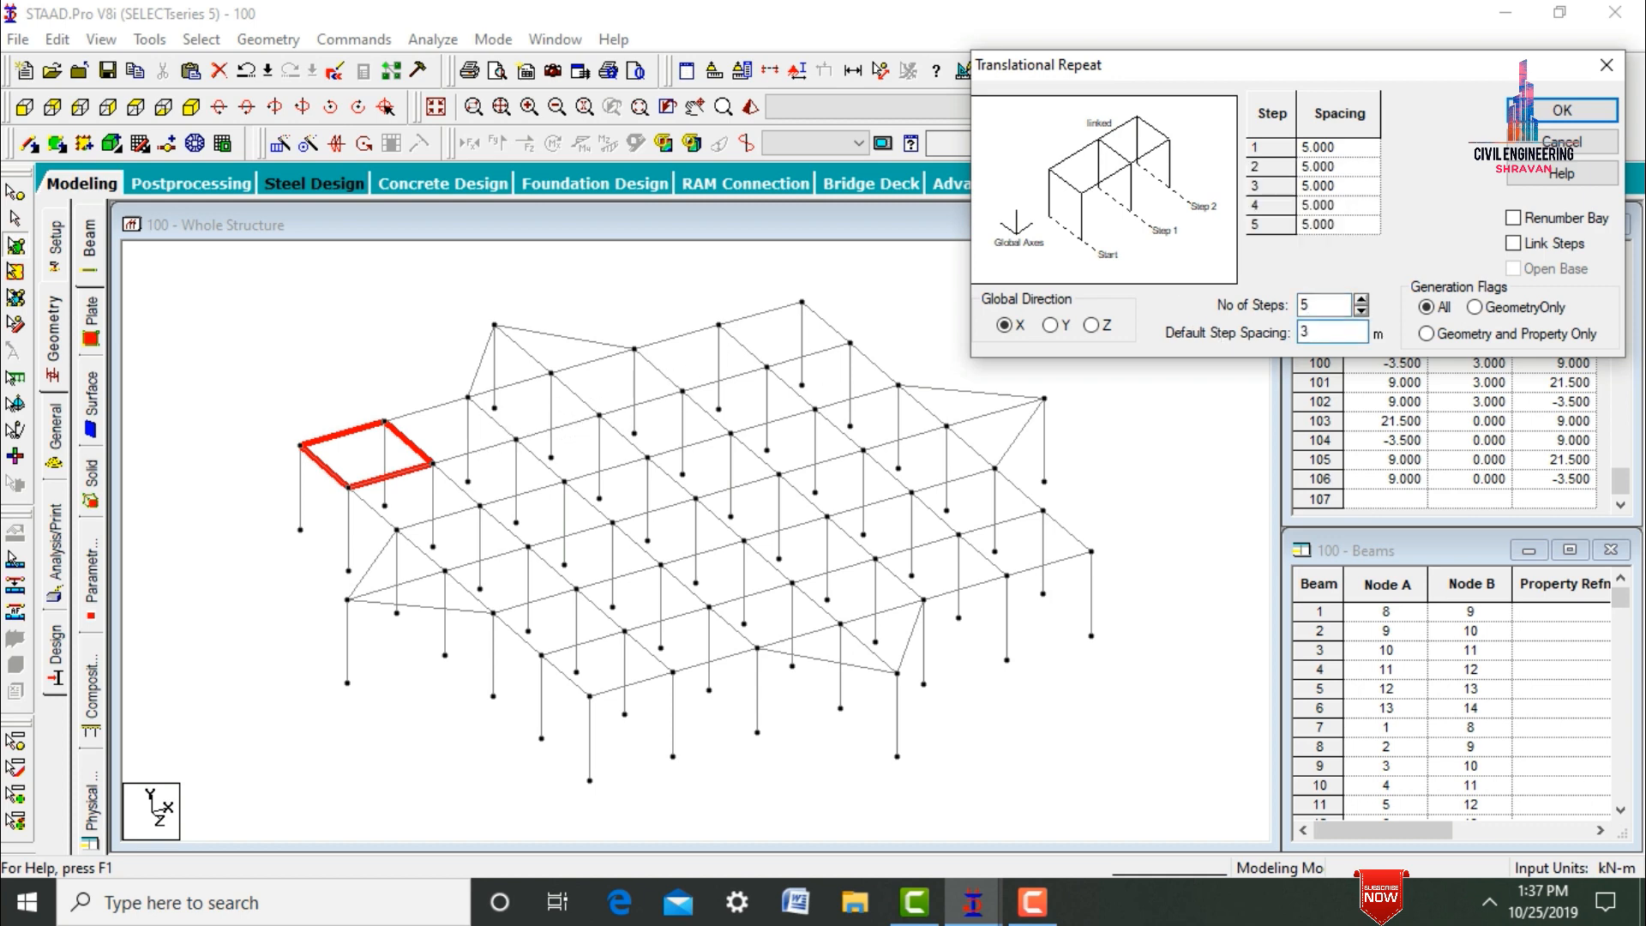
left_click(1562, 110)
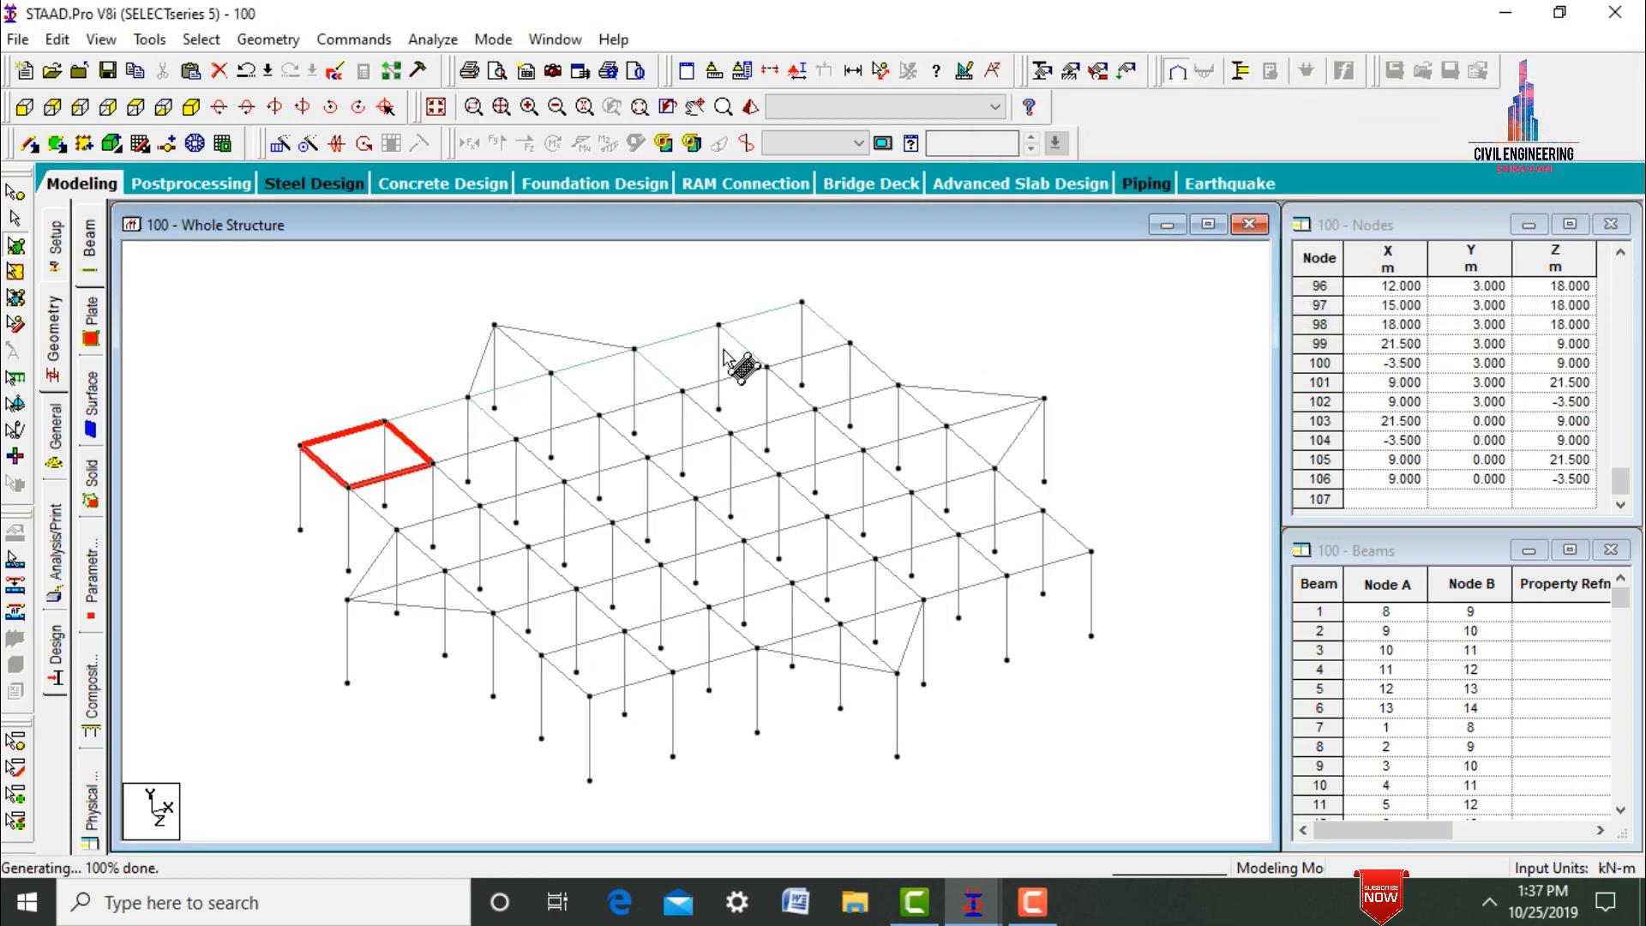
left_click(885, 315)
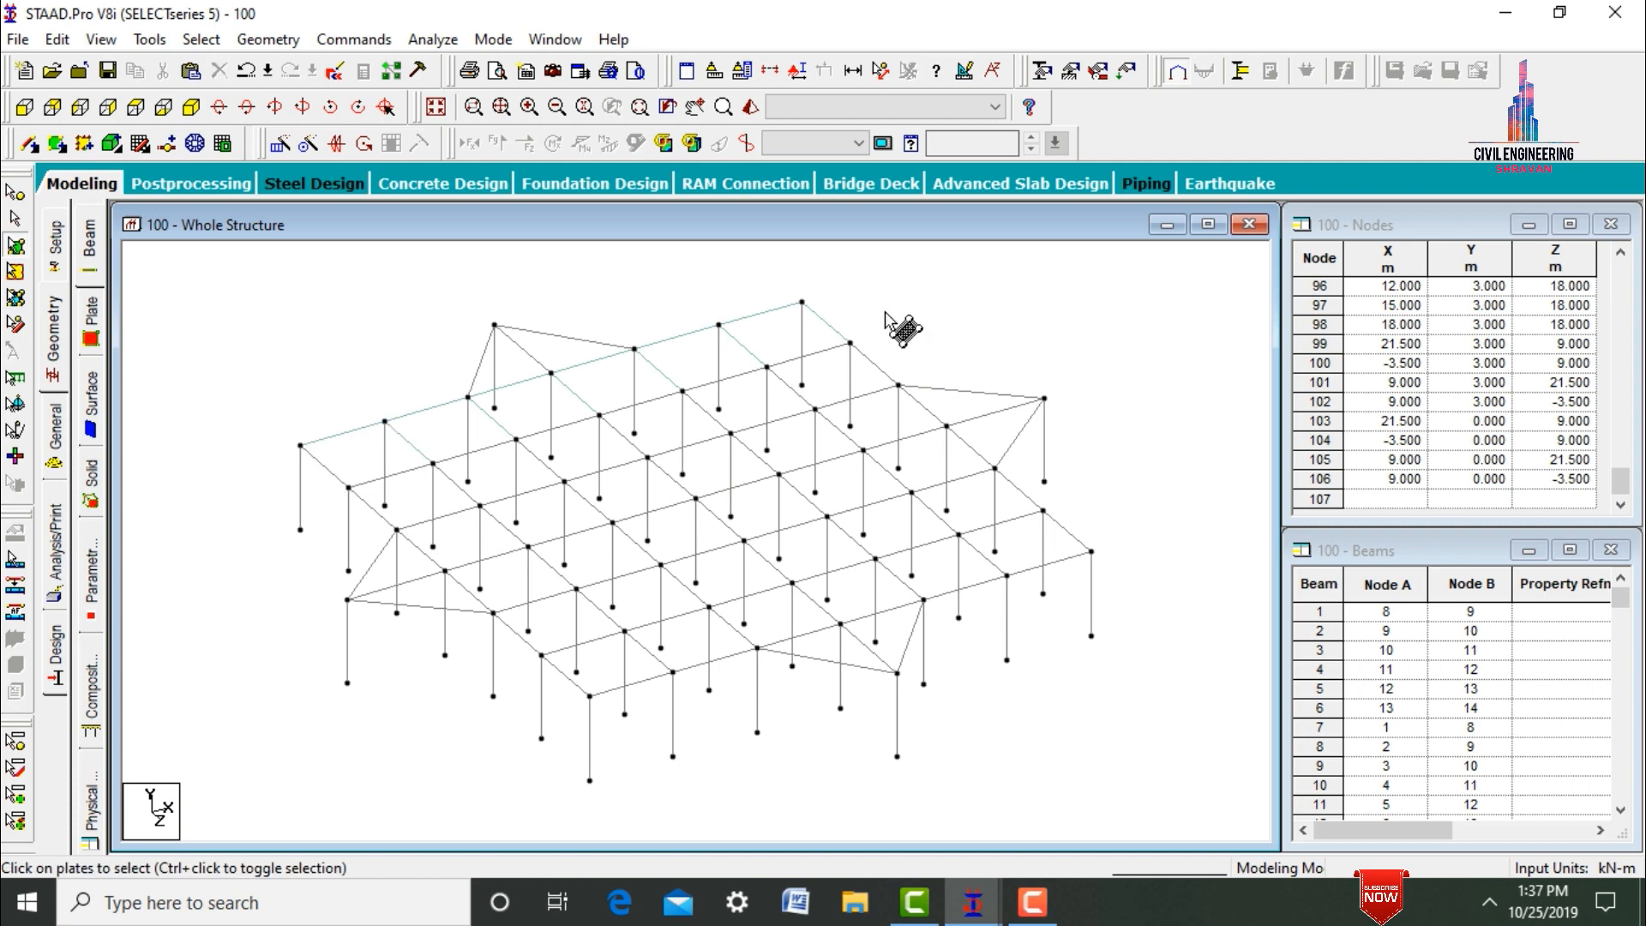
Repeat the whole row of plates along the Z axis in 5 steps with 3 m spacing.
key("ctrl+a")
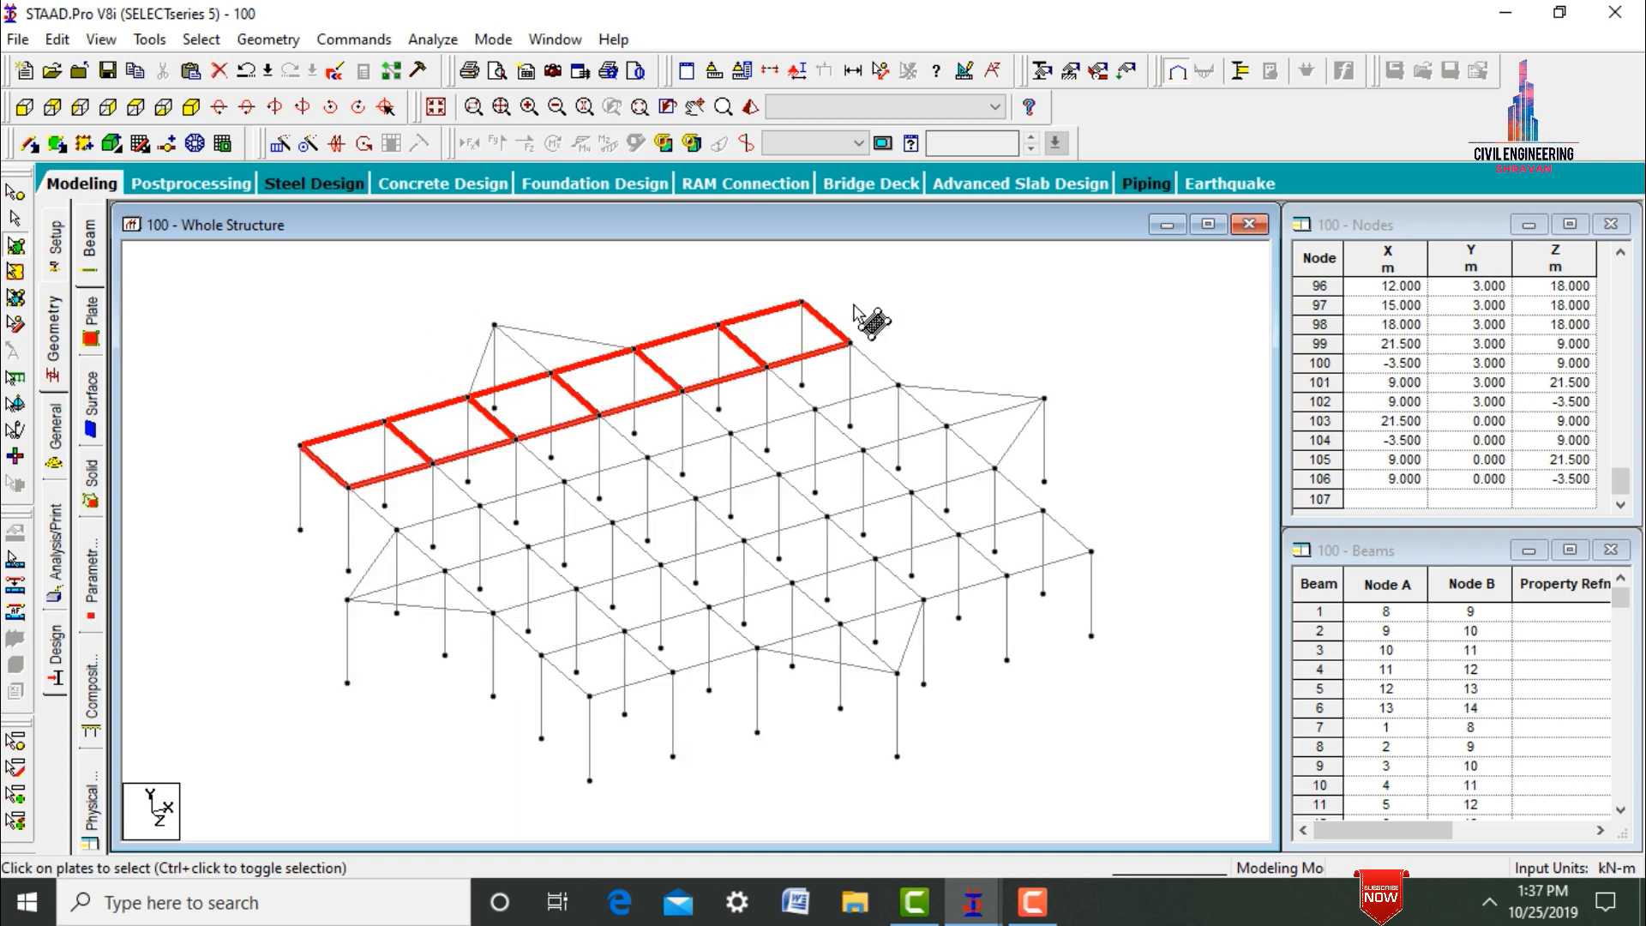
left_click(693, 283)
key("ctrl+a")
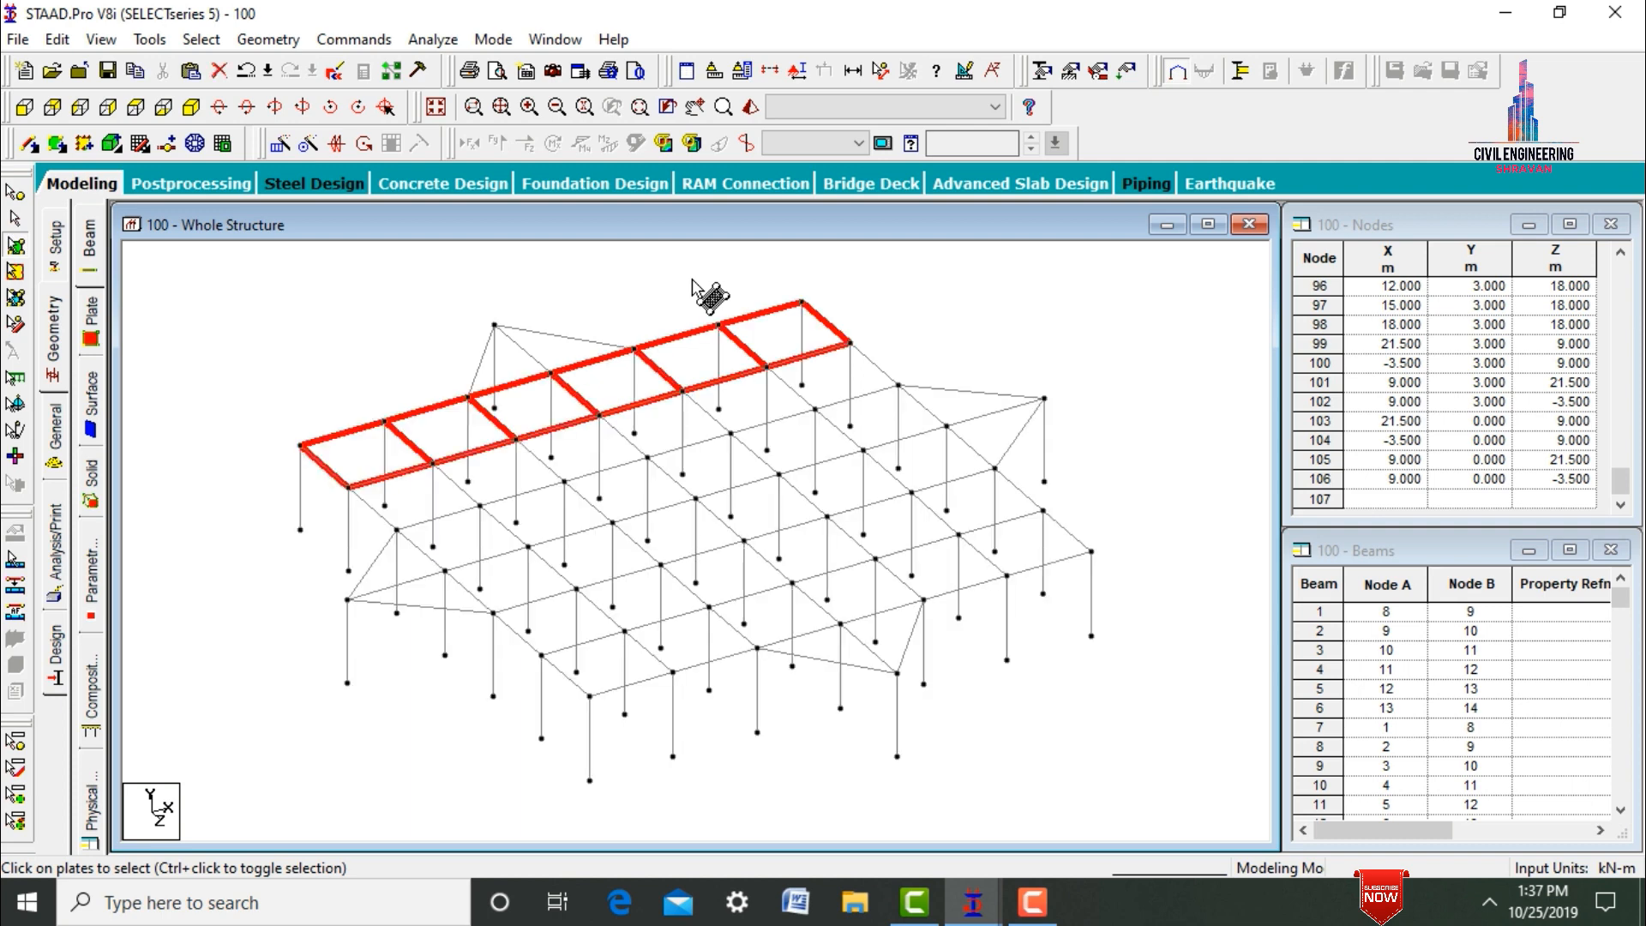
left_click(279, 144)
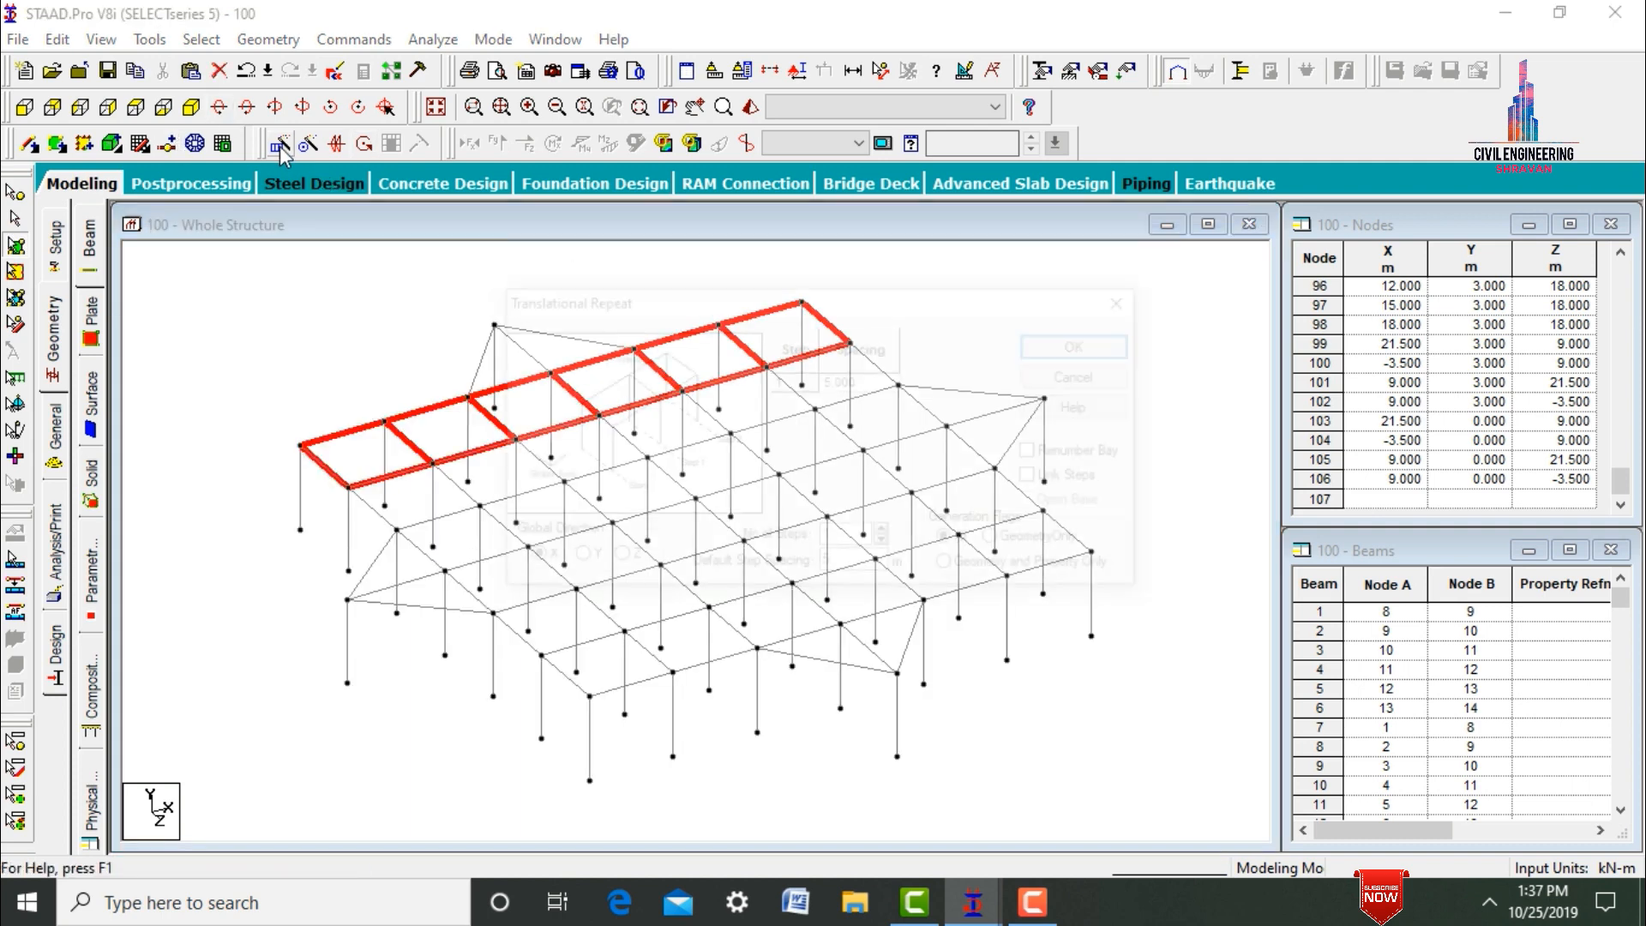
left_click(623, 564)
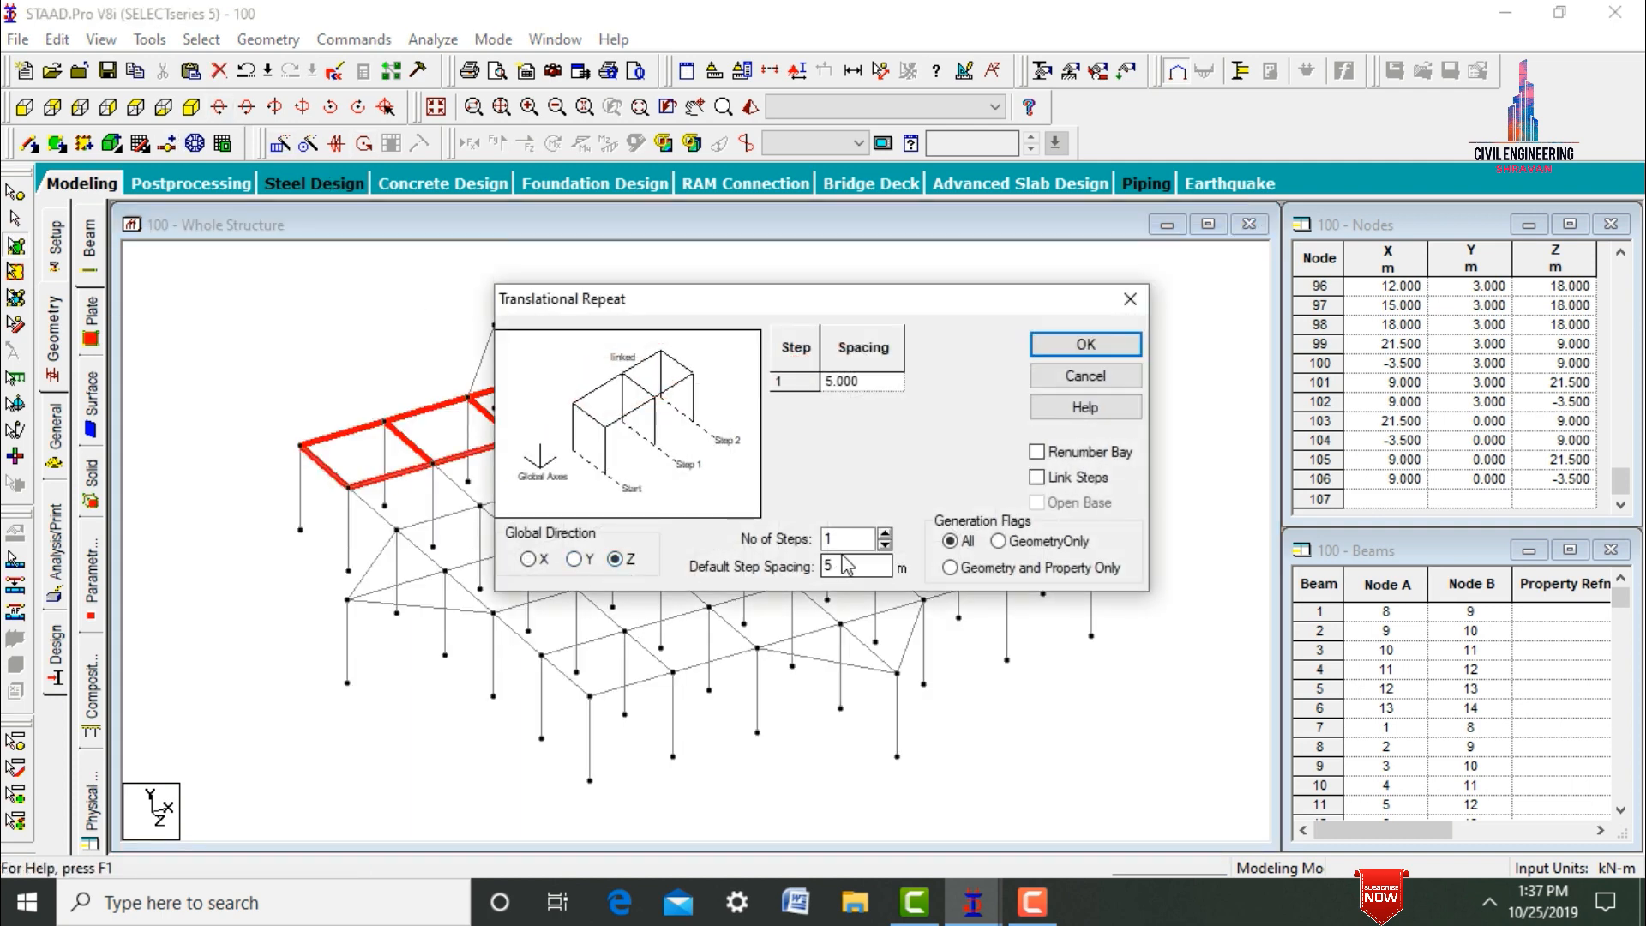
left_click(837, 538)
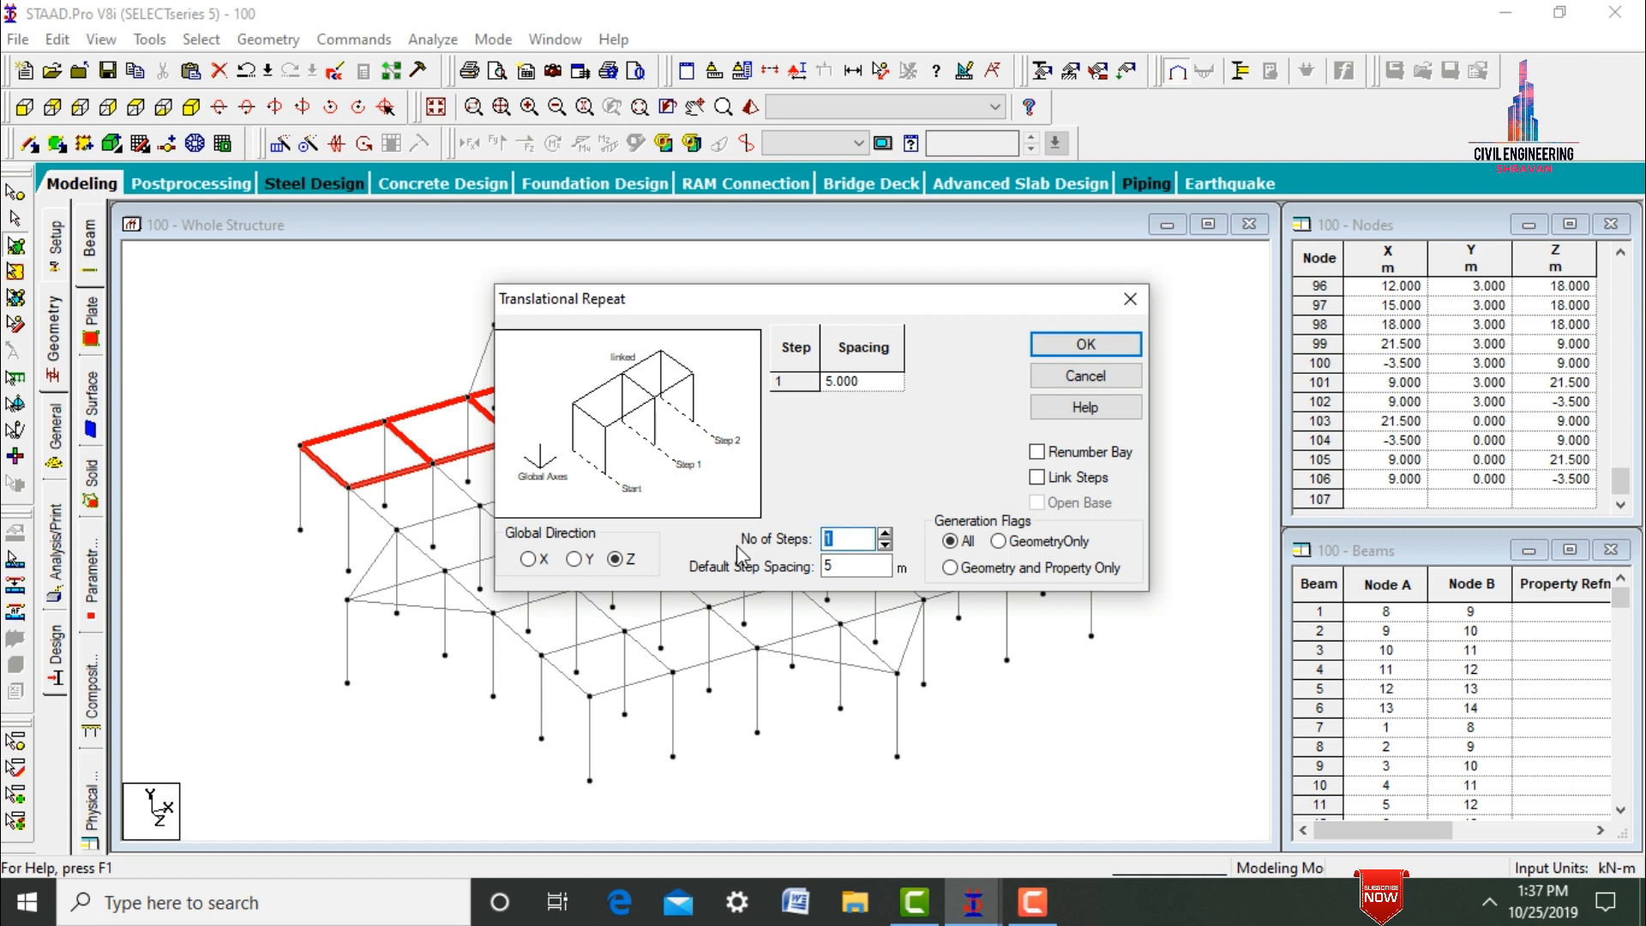
type("5")
key("Tab")
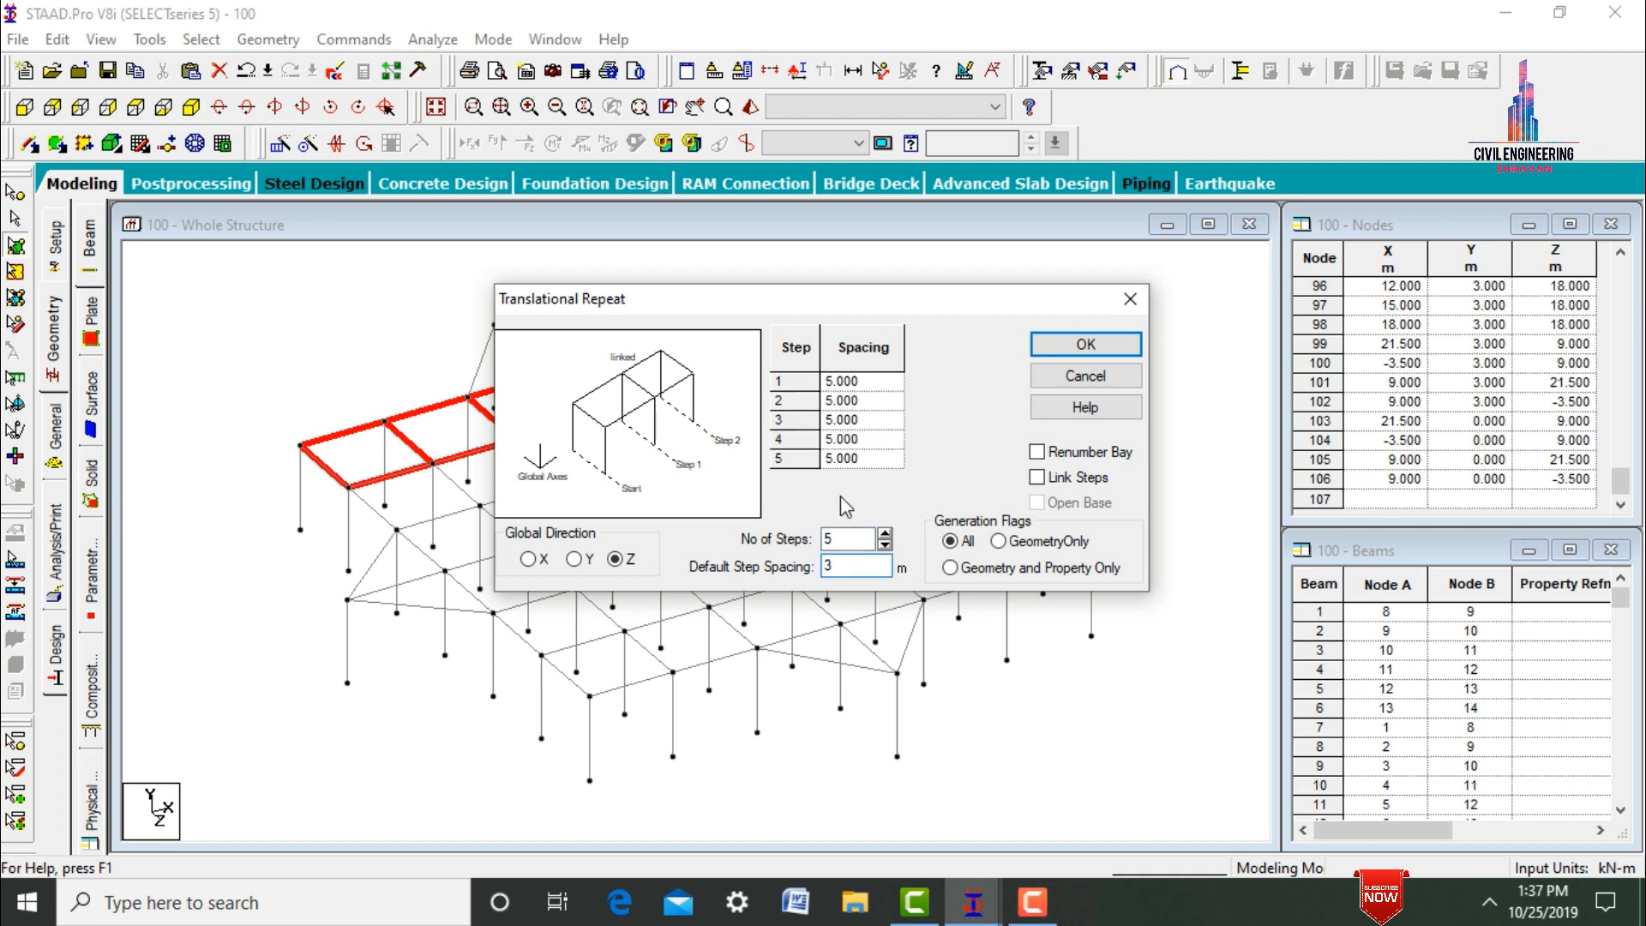
left_click(1082, 344)
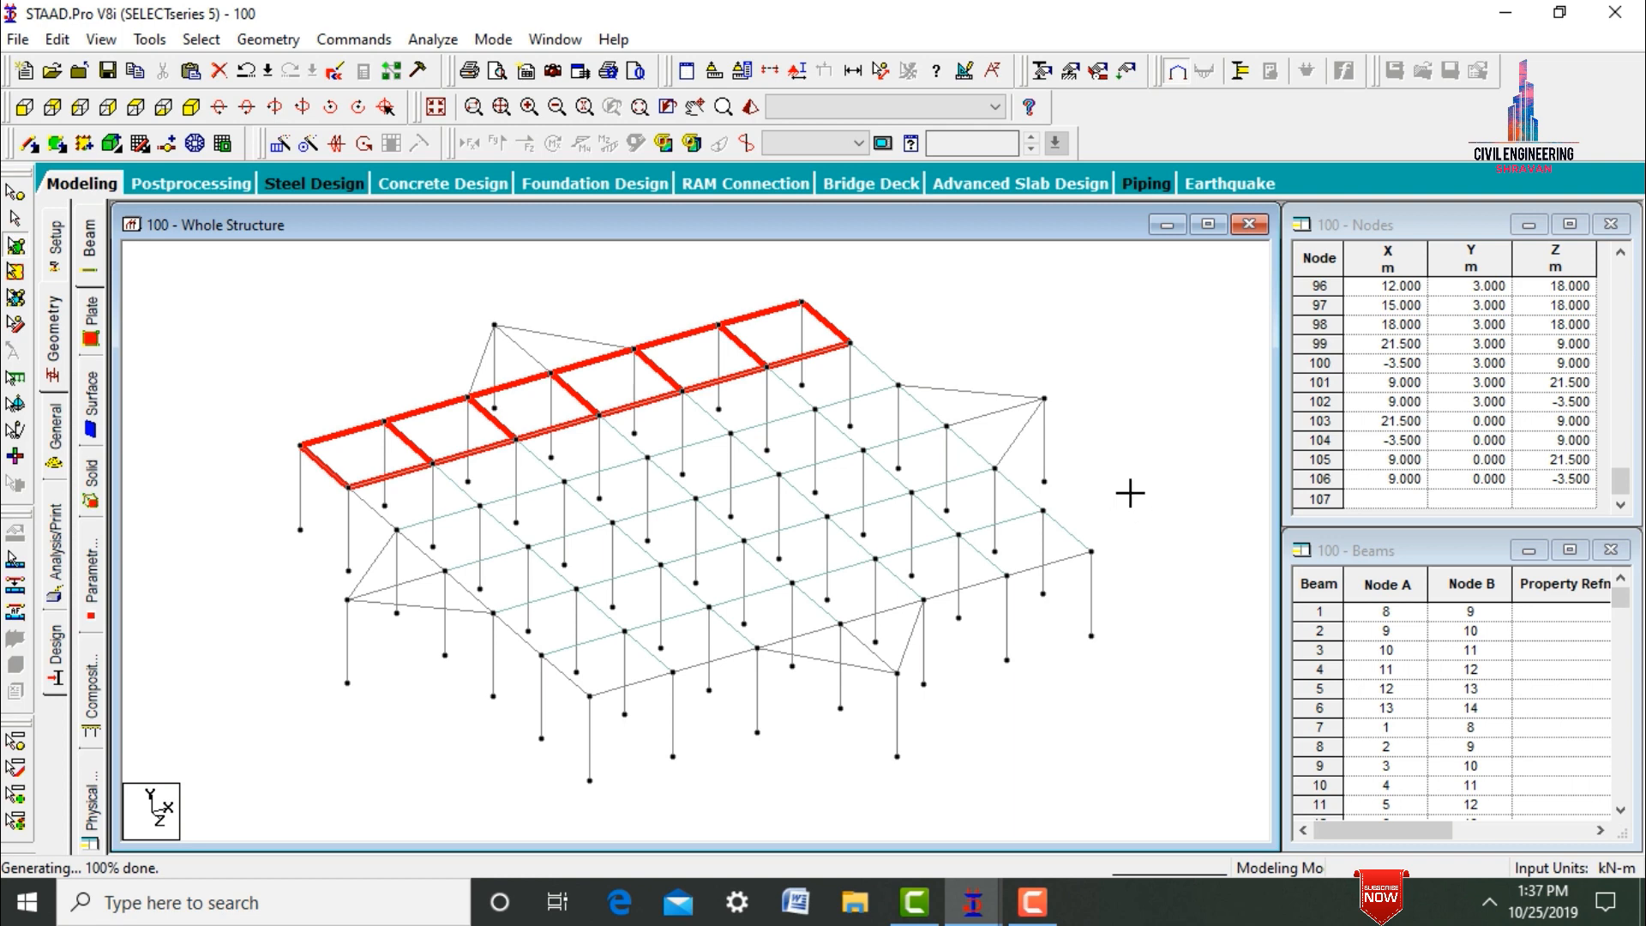
key("ctrl+a")
left_click(996, 293)
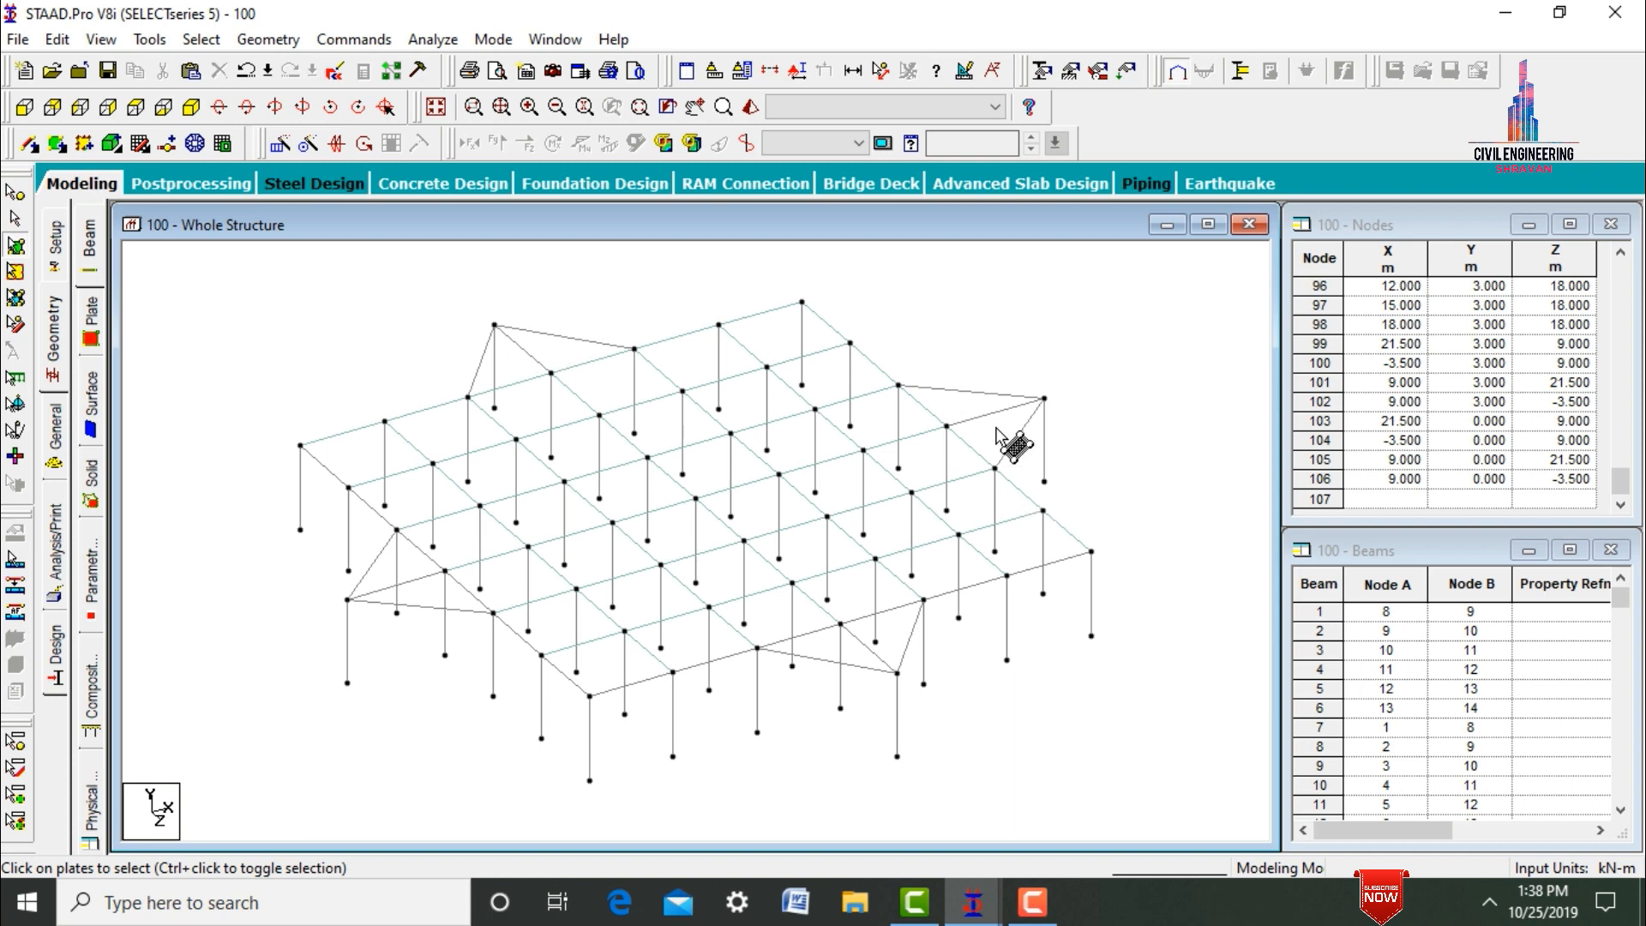
Add four-noded plates over the Z -3.5 m and X 21.5 m projections, each through the projecting node and its side's three middle edge nodes.
left_click(60, 144)
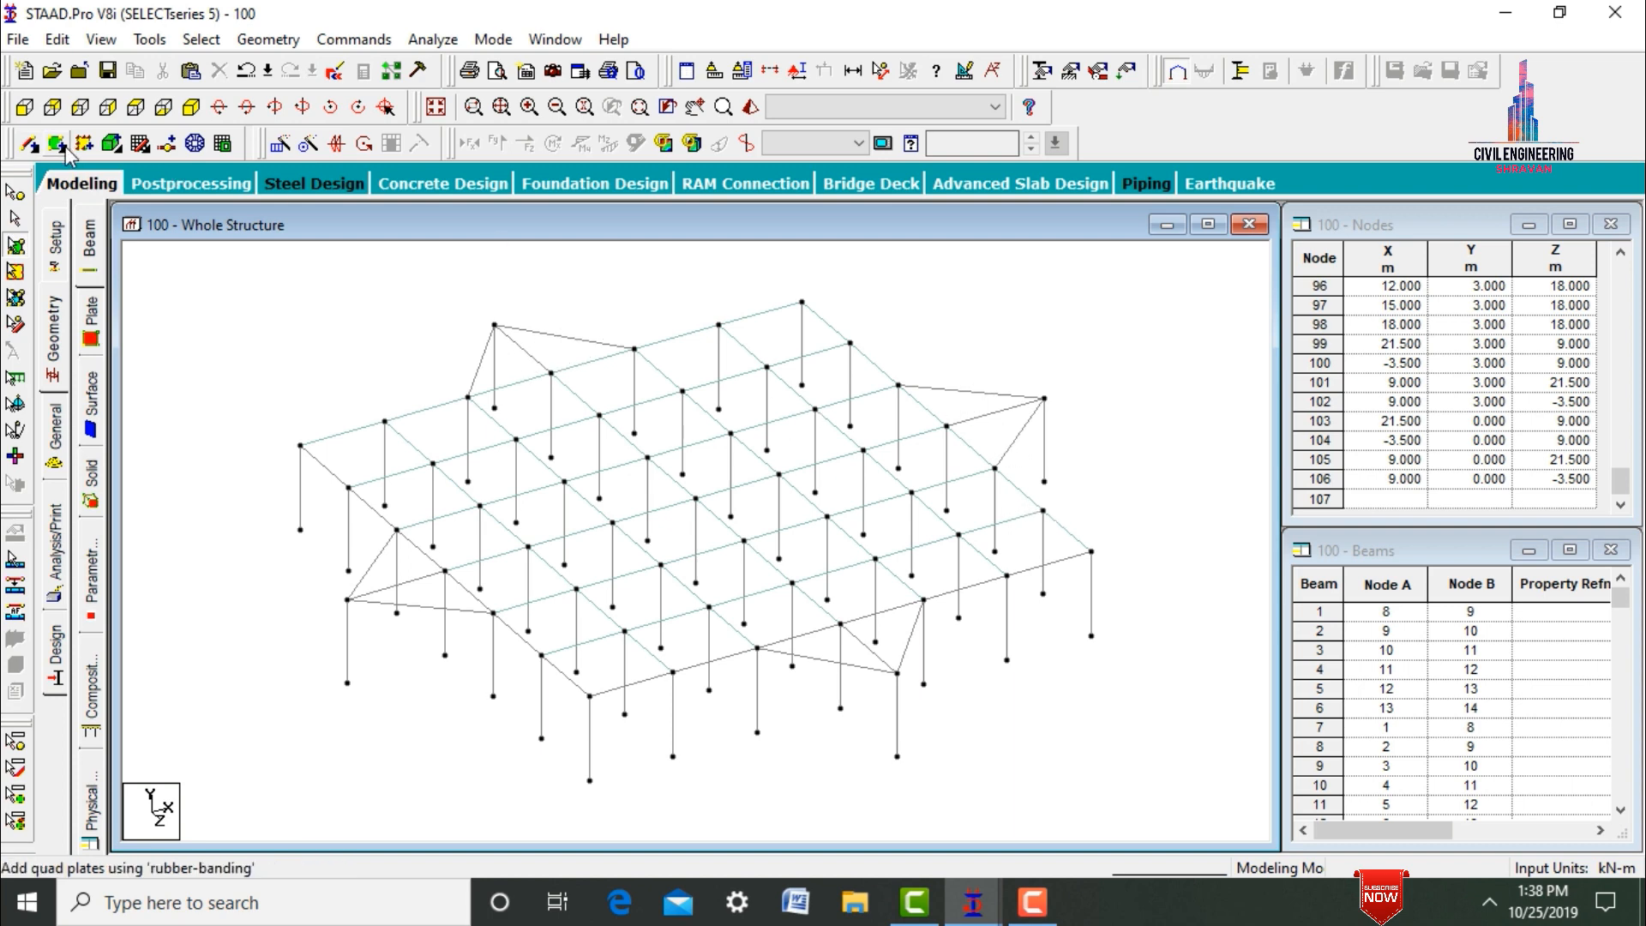
left_click(467, 397)
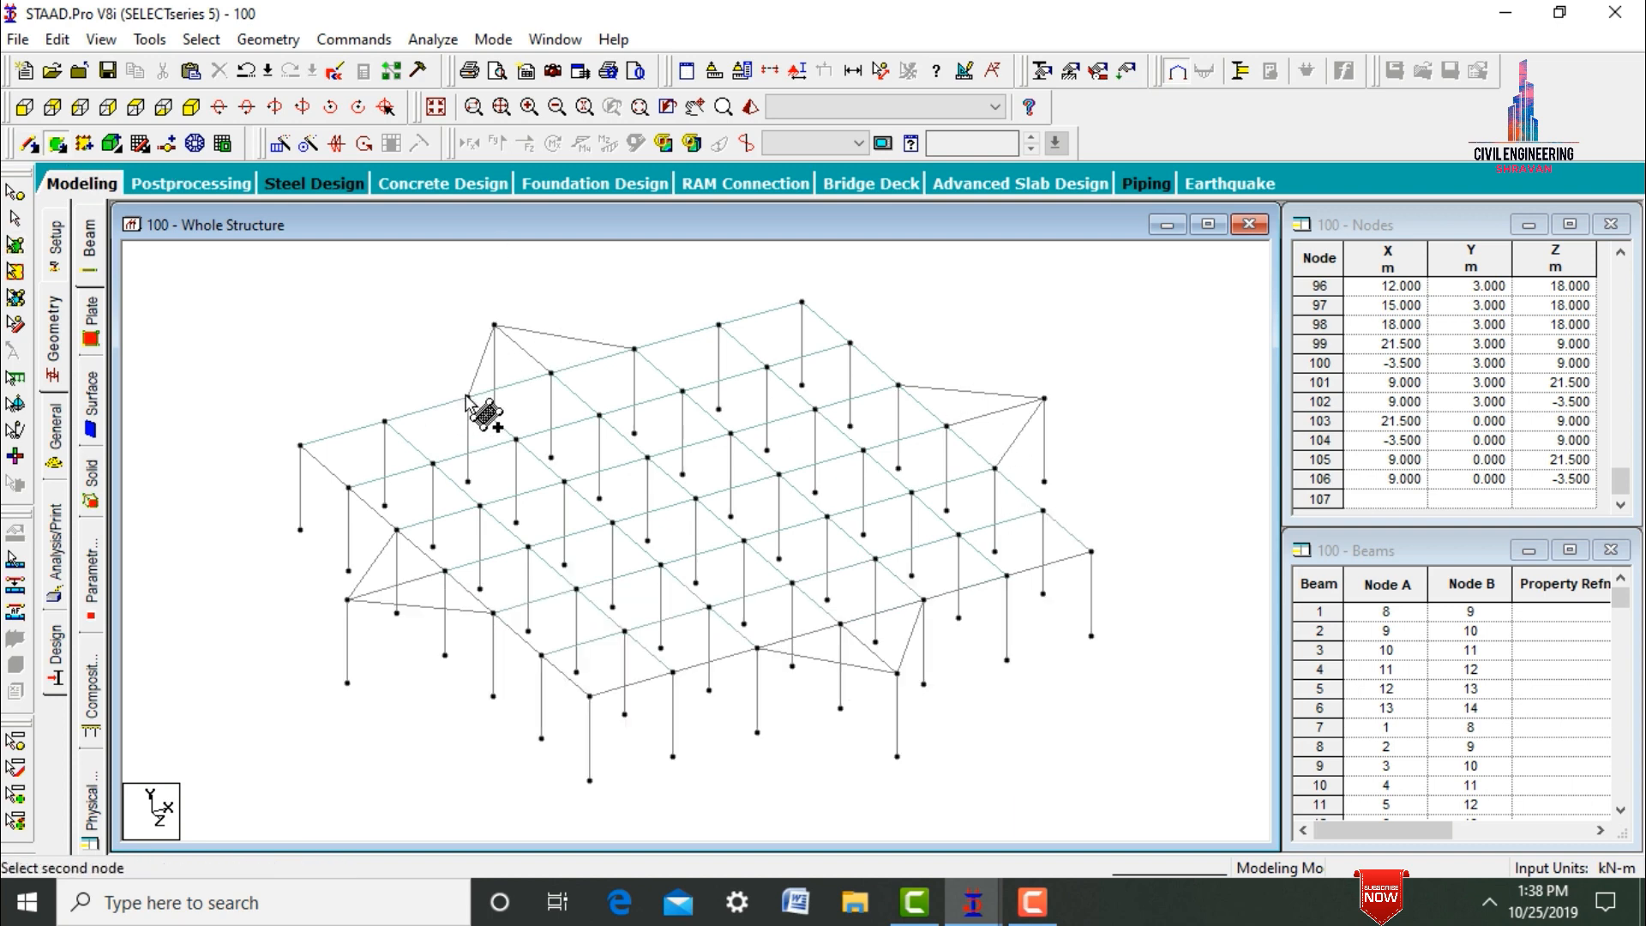
left_click(494, 325)
left_click(636, 349)
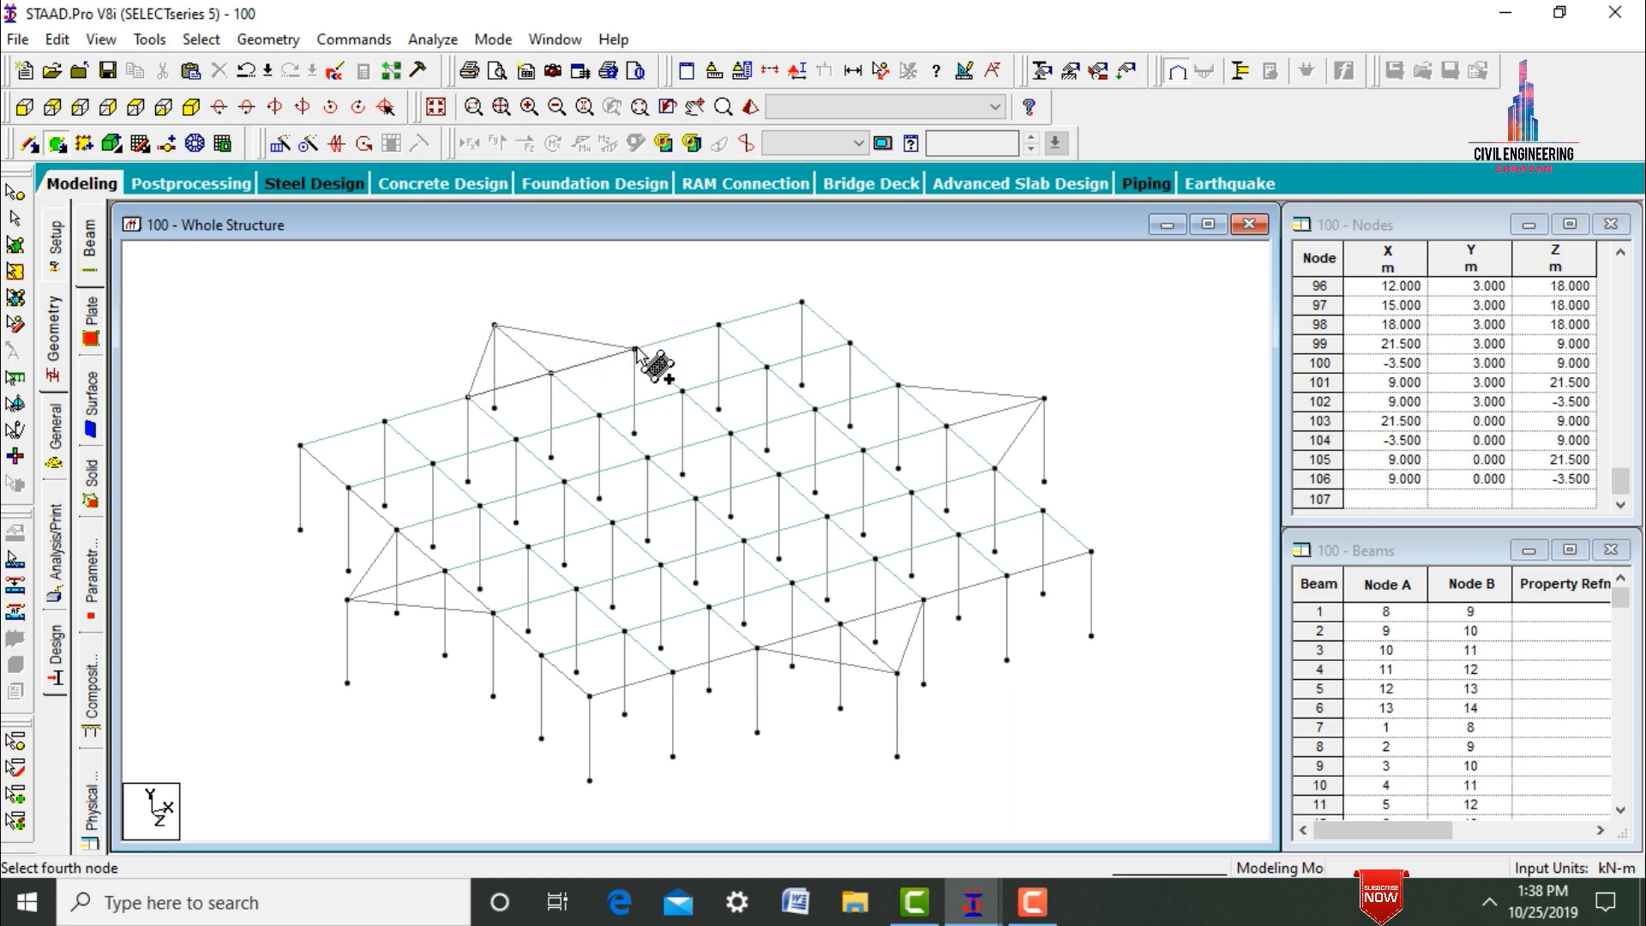
left_click(553, 373)
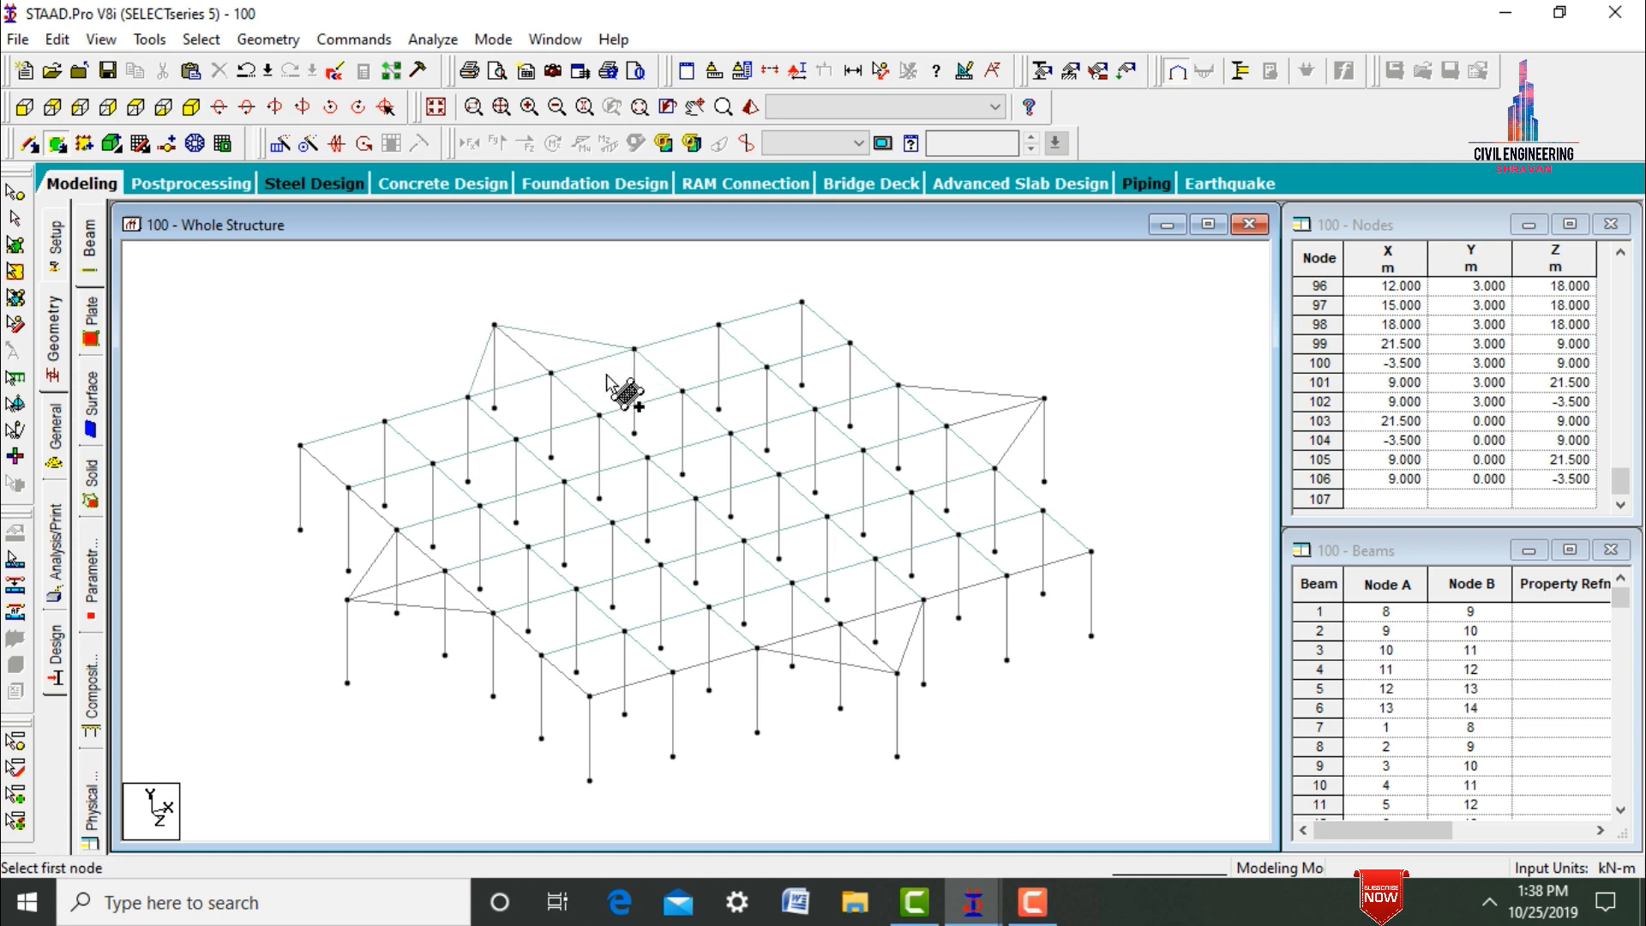
left_click(898, 385)
left_click(1044, 398)
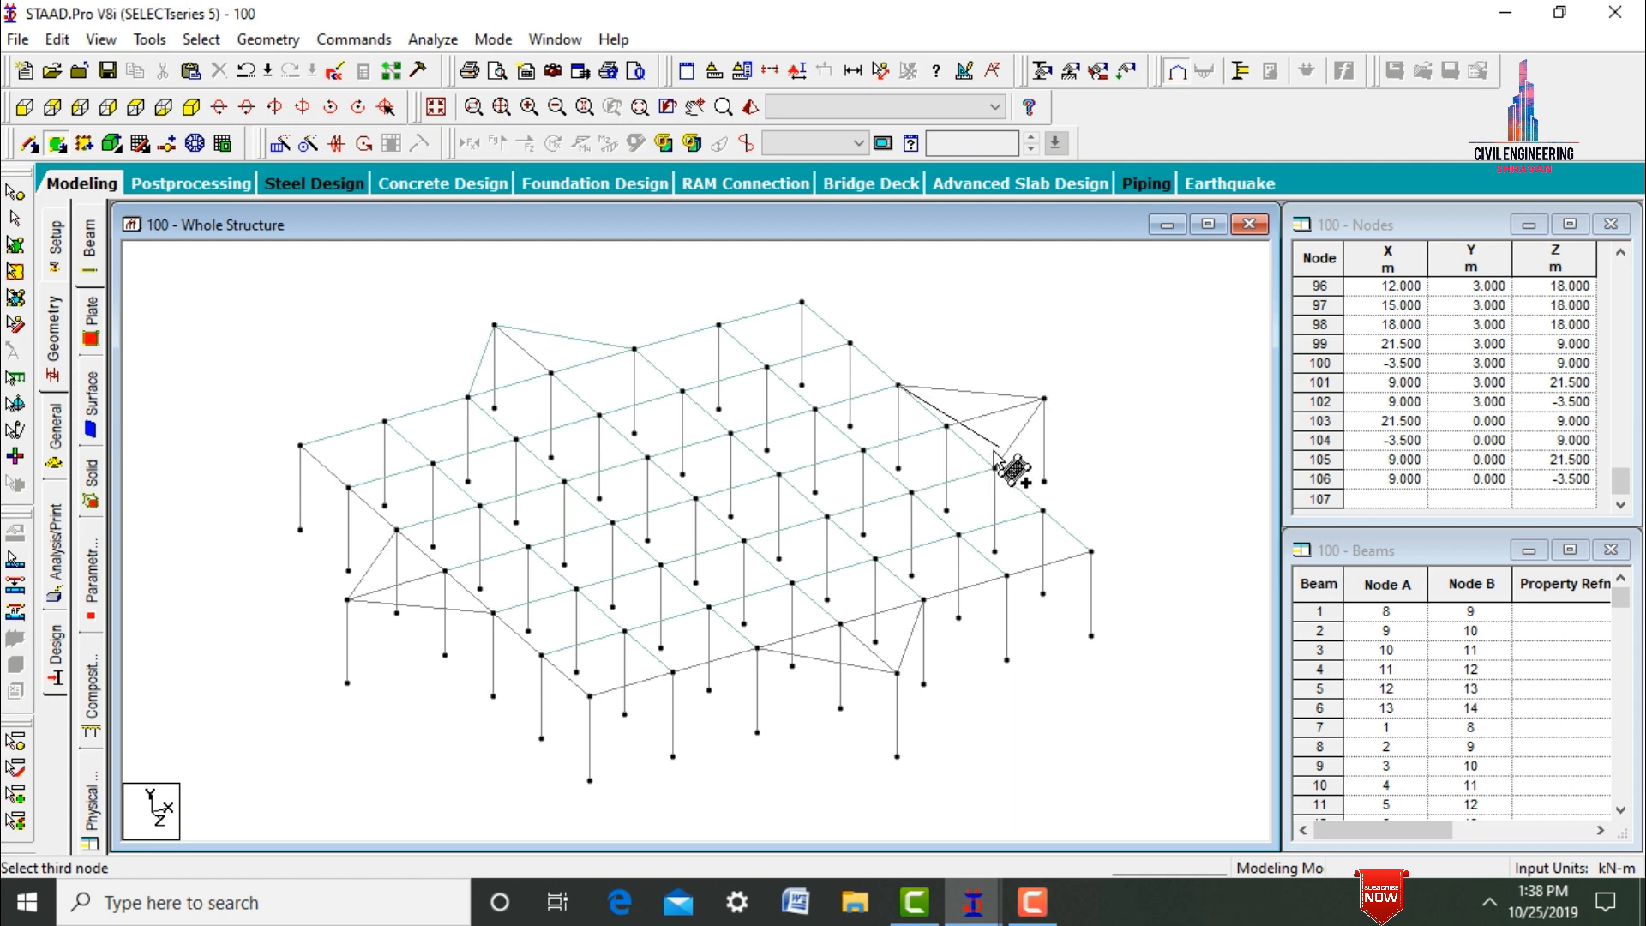
left_click(947, 427)
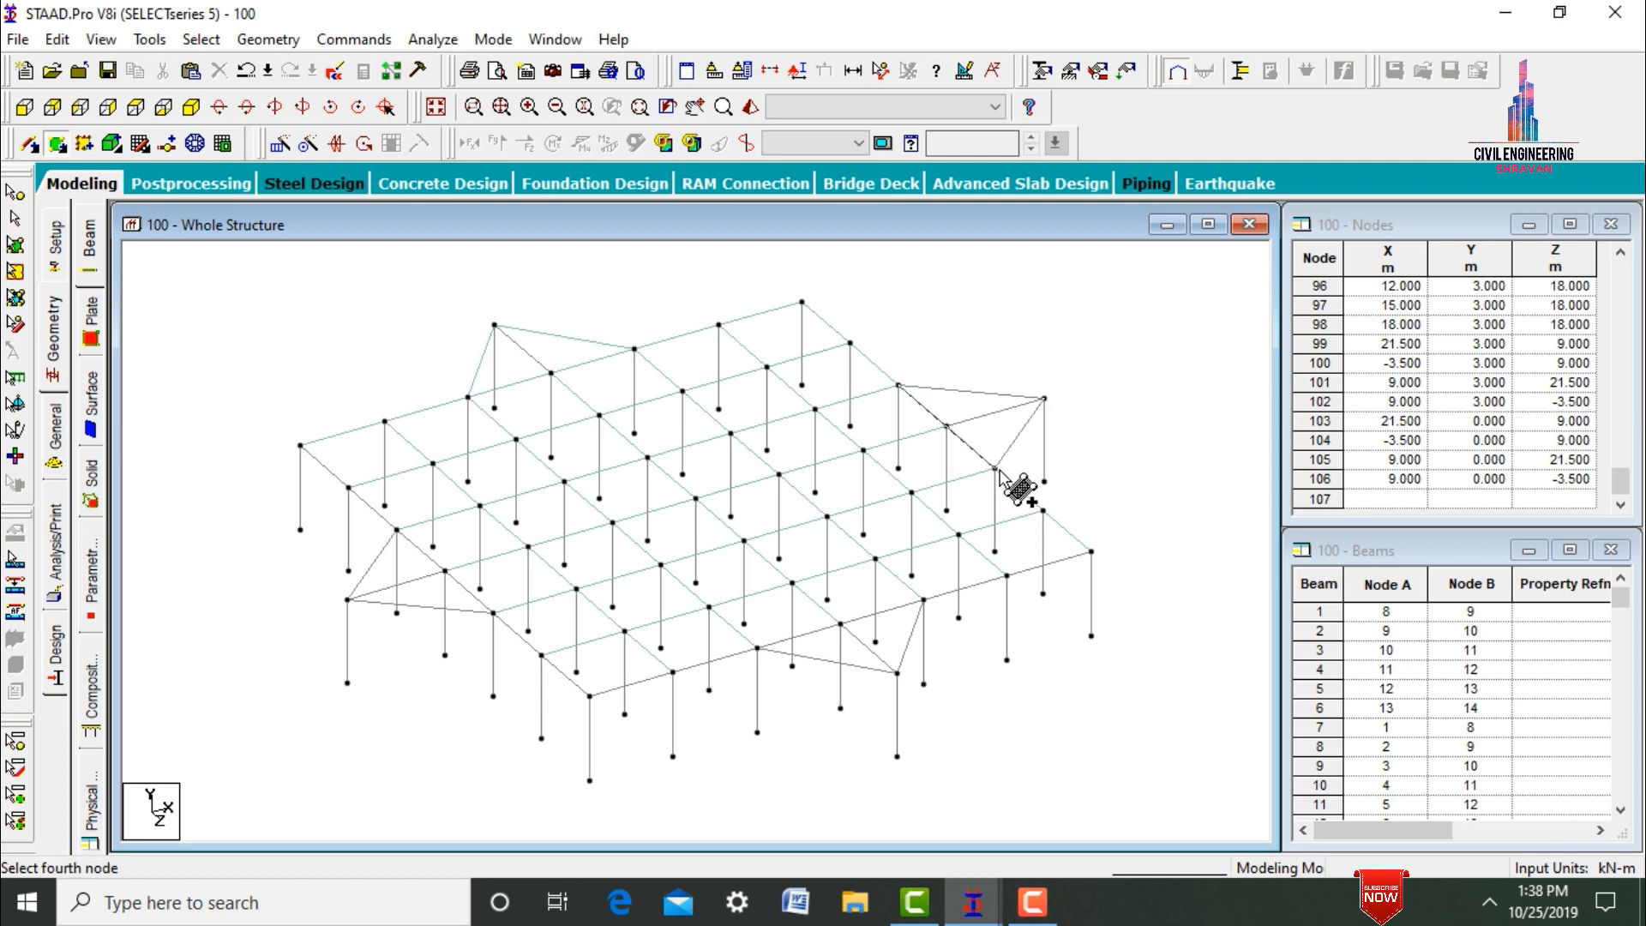
left_click(957, 439)
Add four-noded plates over the Z 21.5 m and X -3.5 m projections, each through the projecting node and its side's three middle edge nodes.
left_click(926, 601)
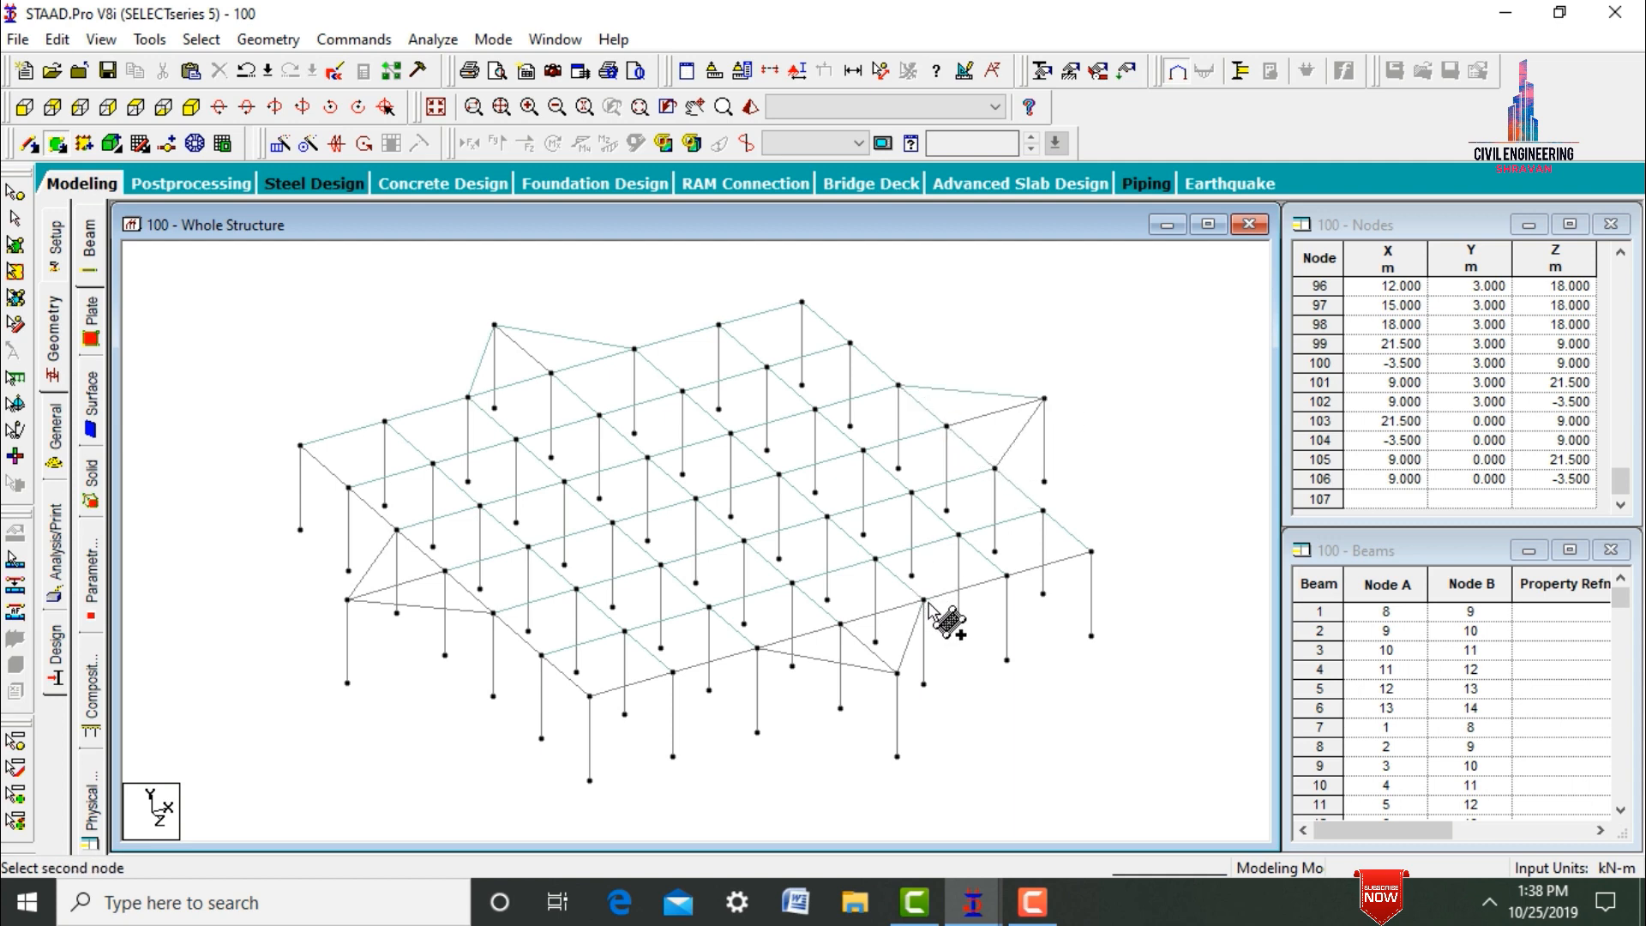
left_click(897, 673)
left_click(758, 649)
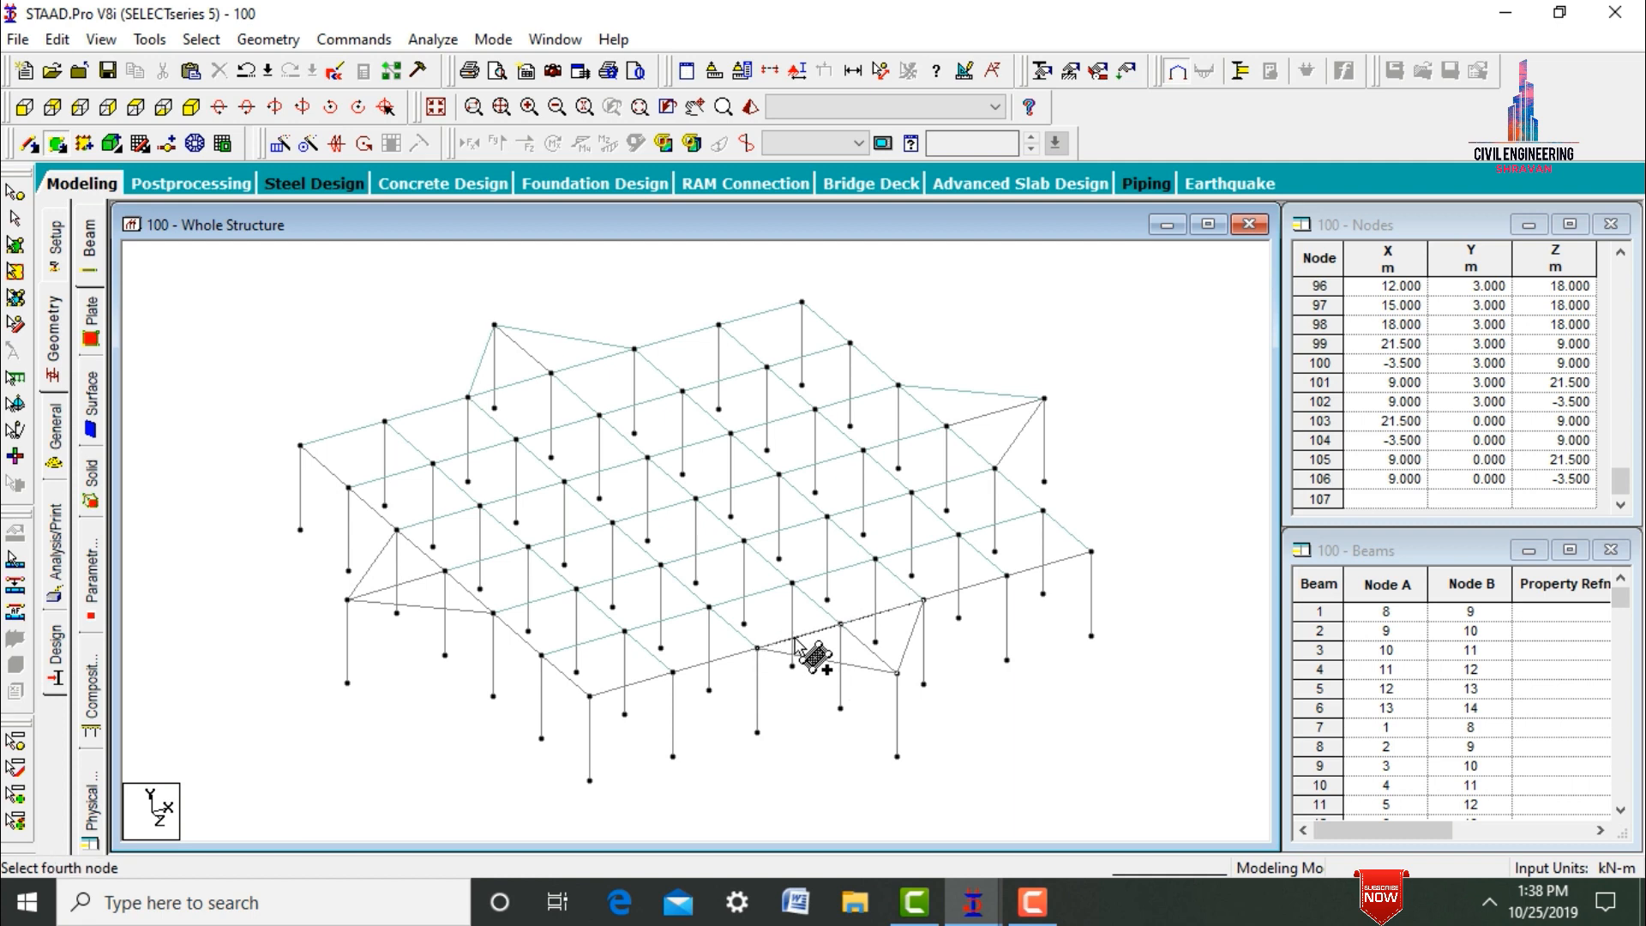
left_click(840, 623)
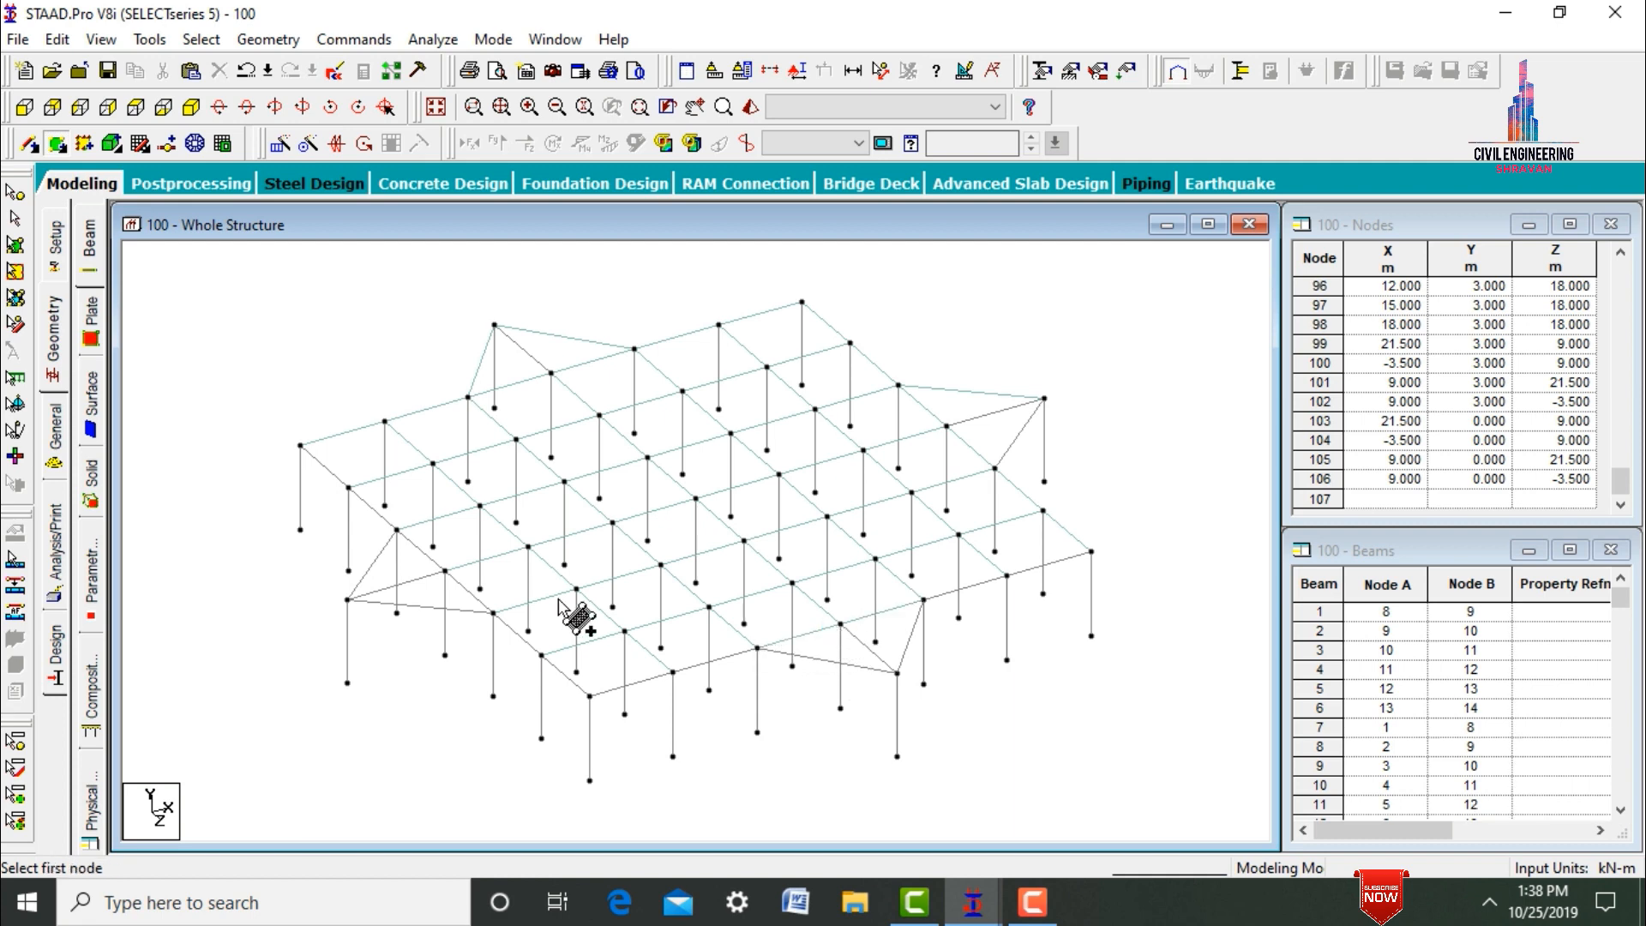
left_click(493, 613)
left_click(347, 599)
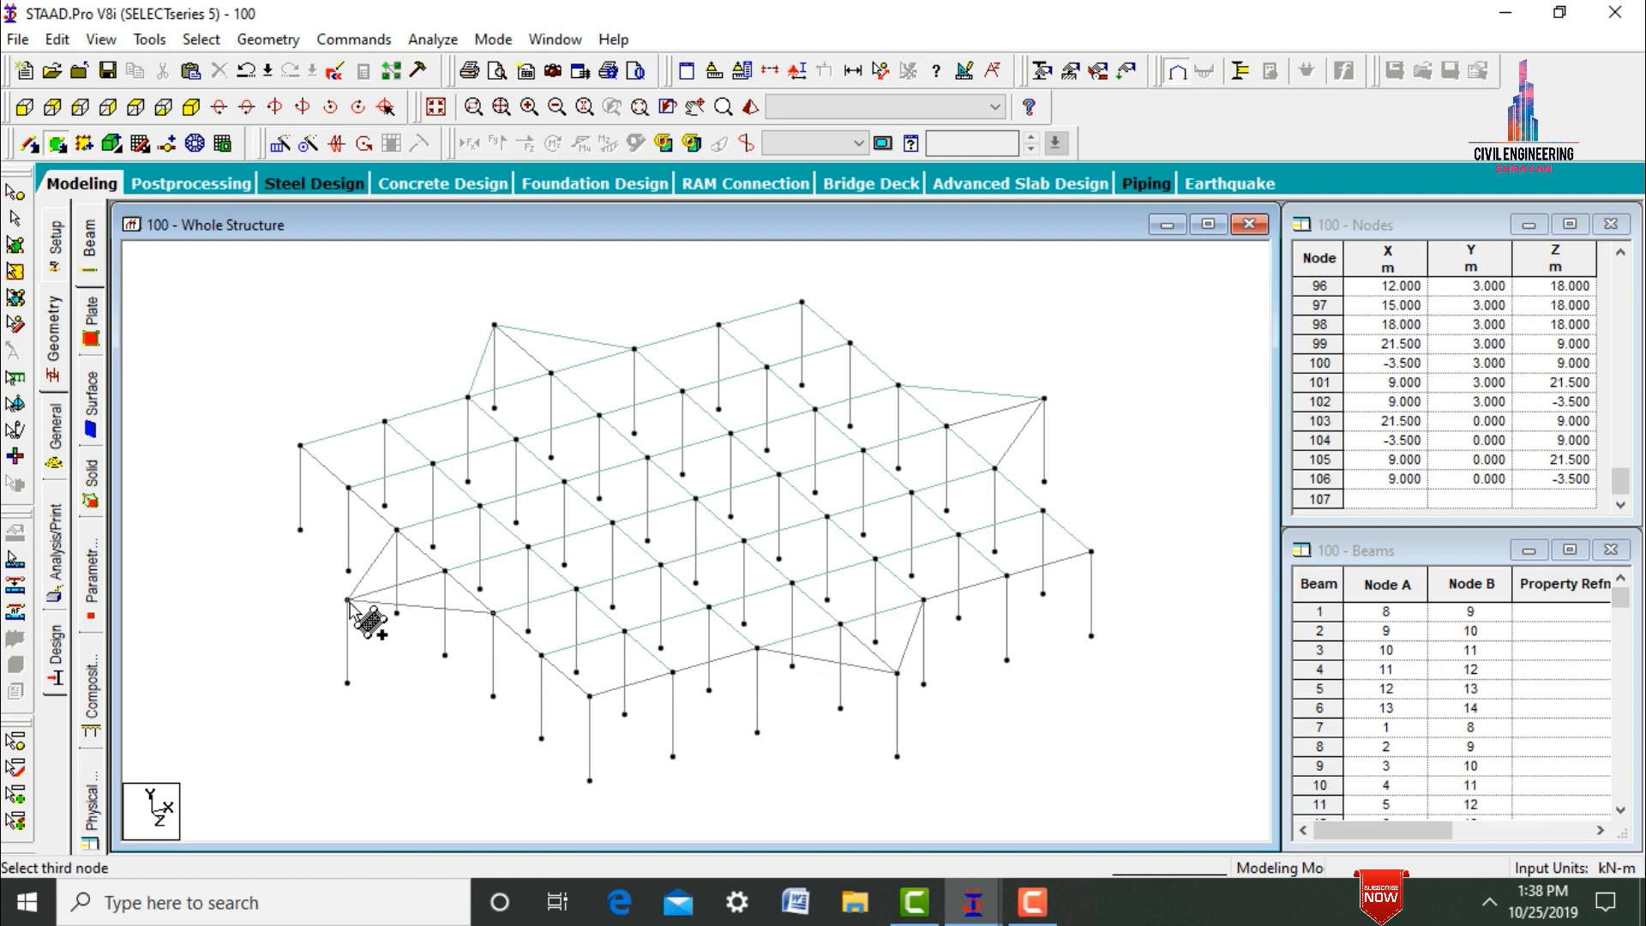
left_click(397, 529)
left_click(446, 570)
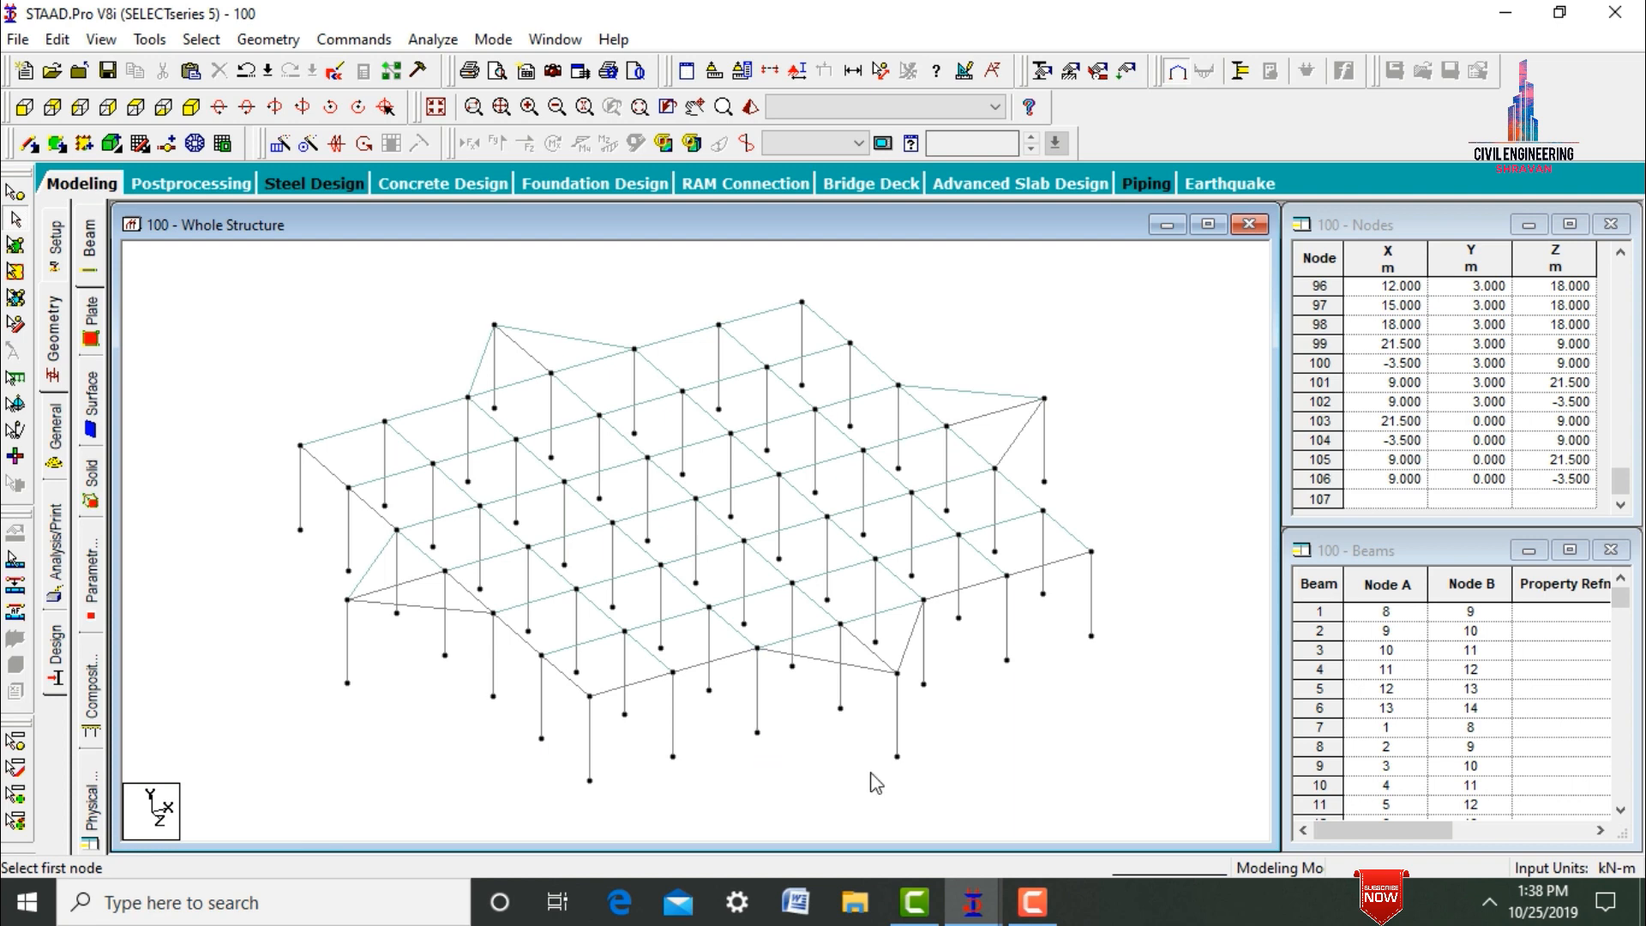
Repeat all beams and columns of the storey along the Y axis in 8 steps with 3 m spacing.
key("ctrl+a")
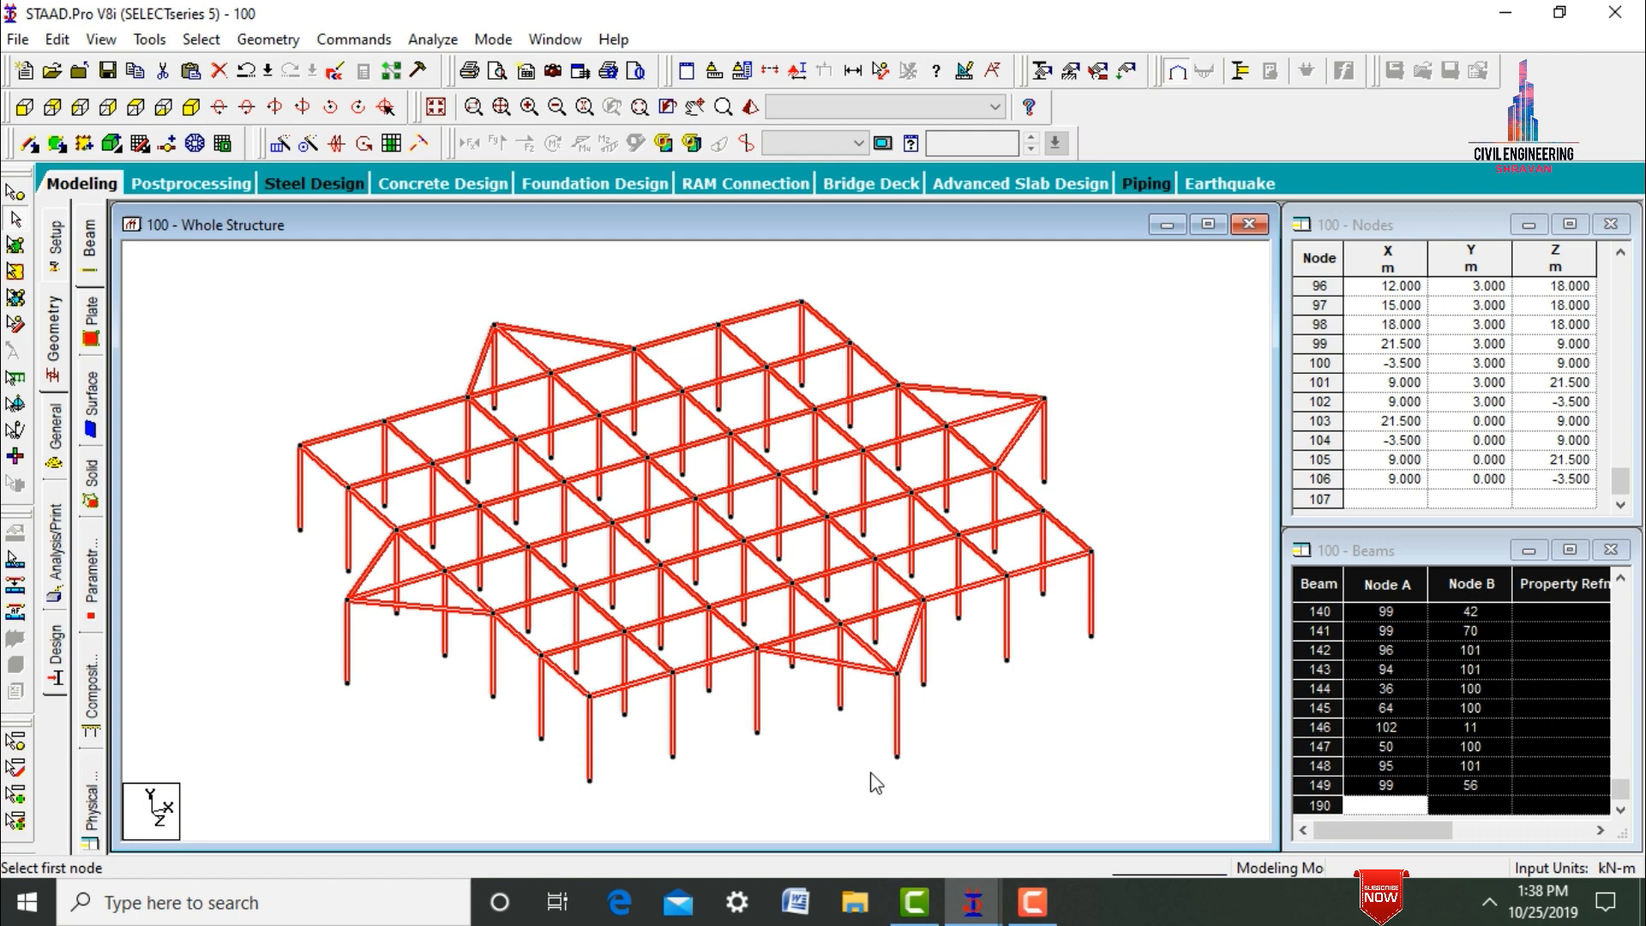
left_click(273, 148)
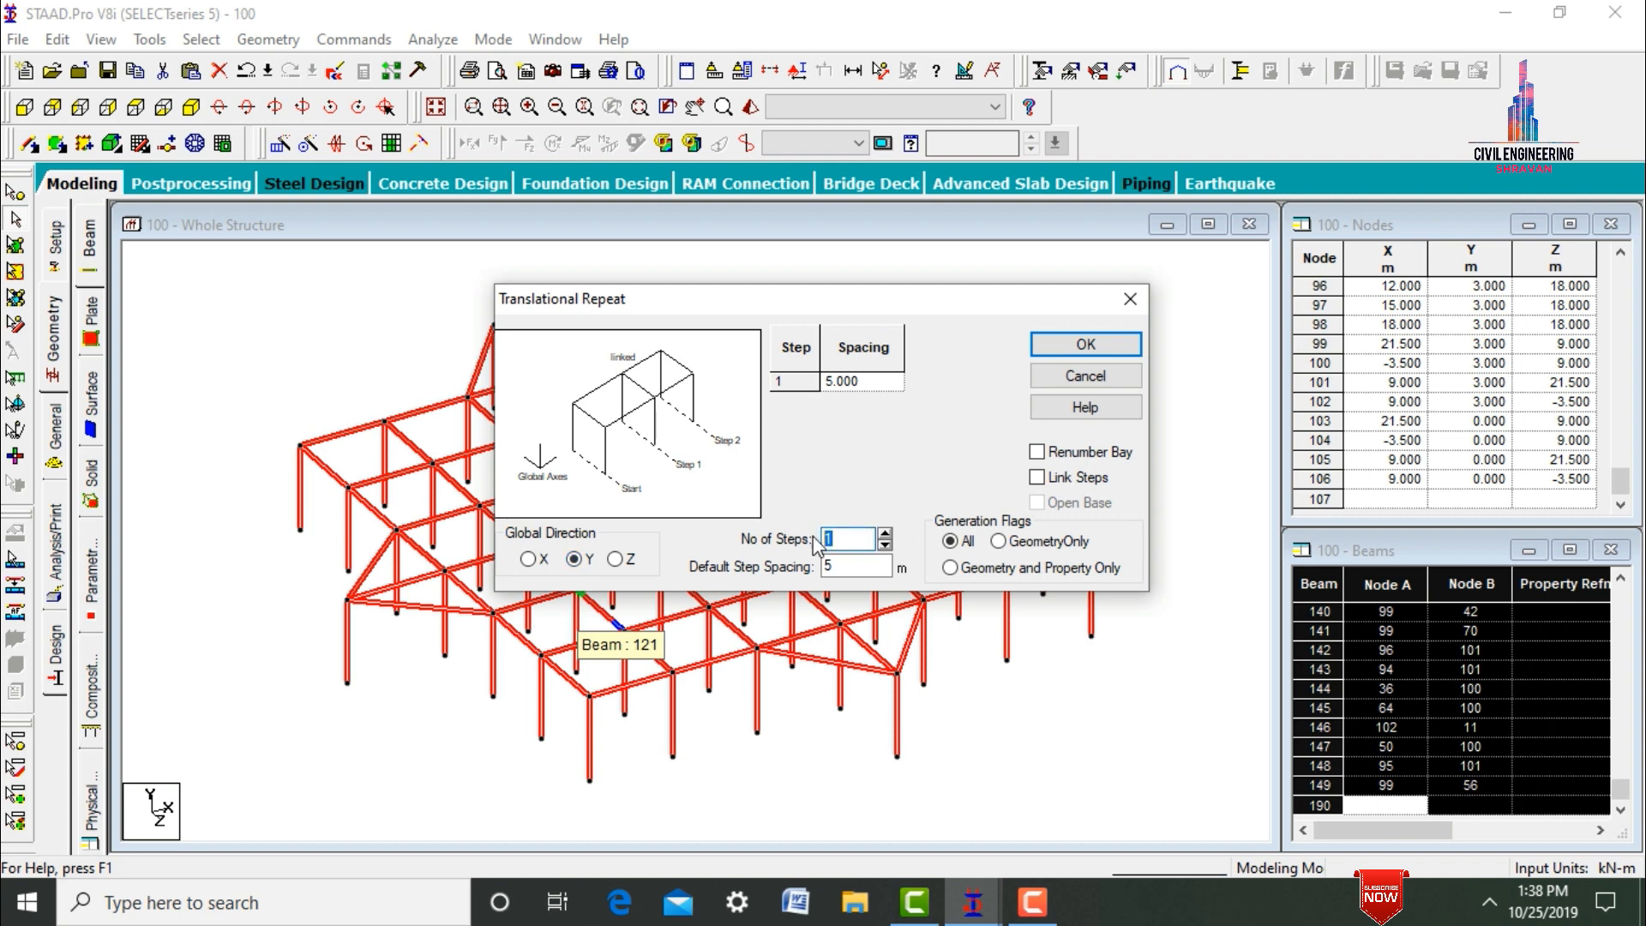
type("8")
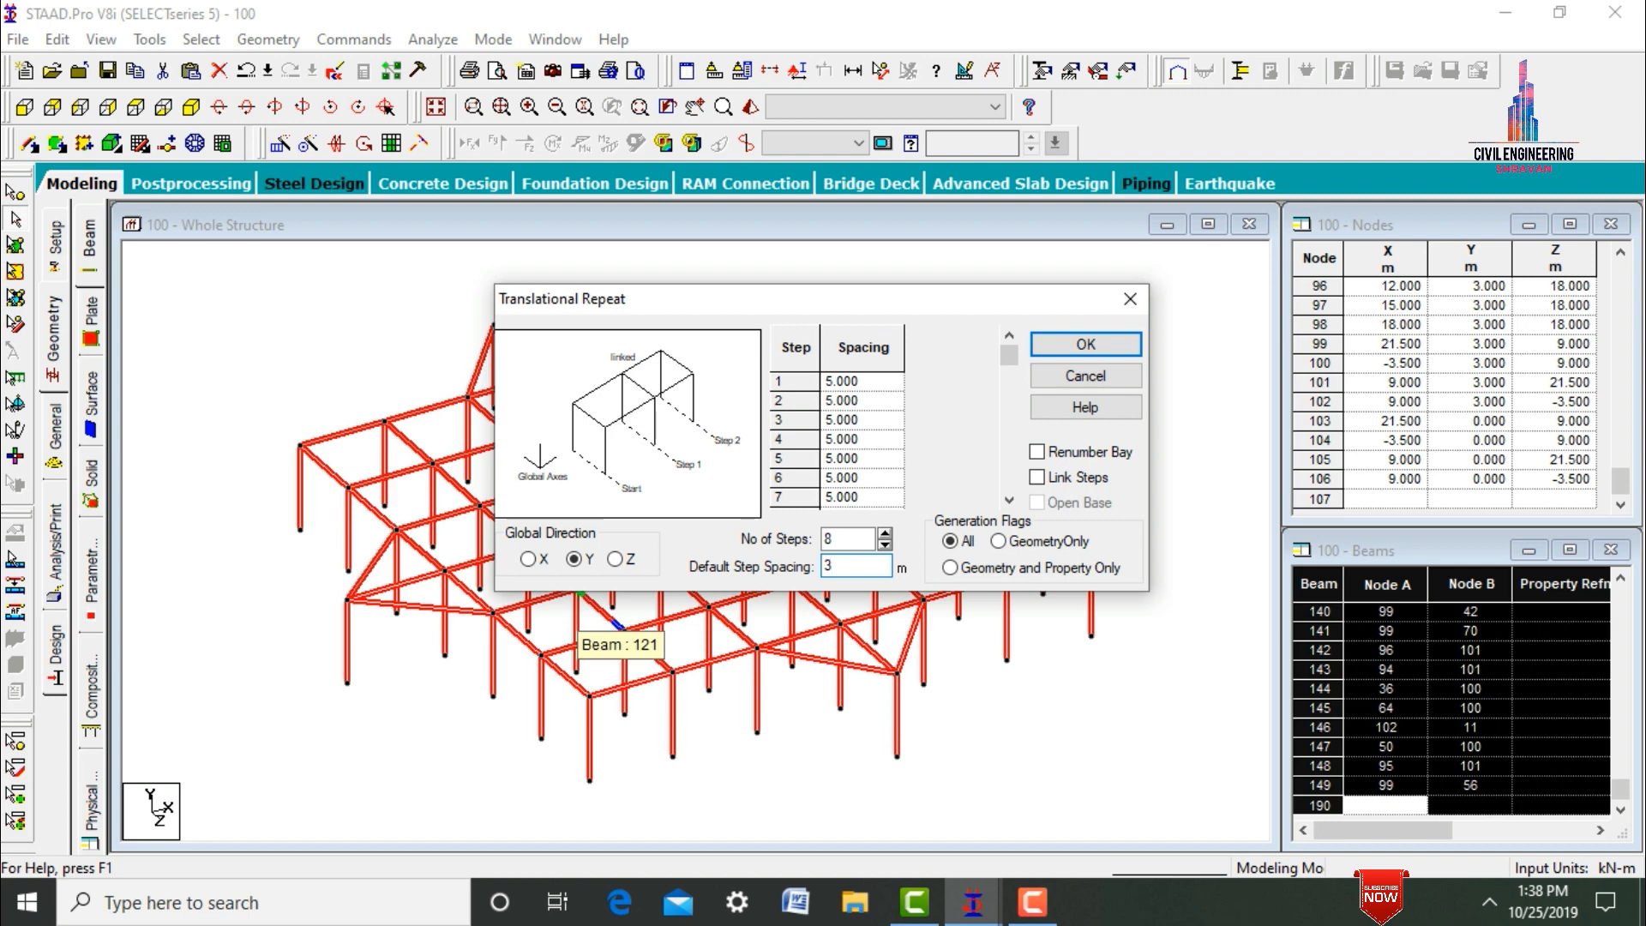
left_click(1077, 354)
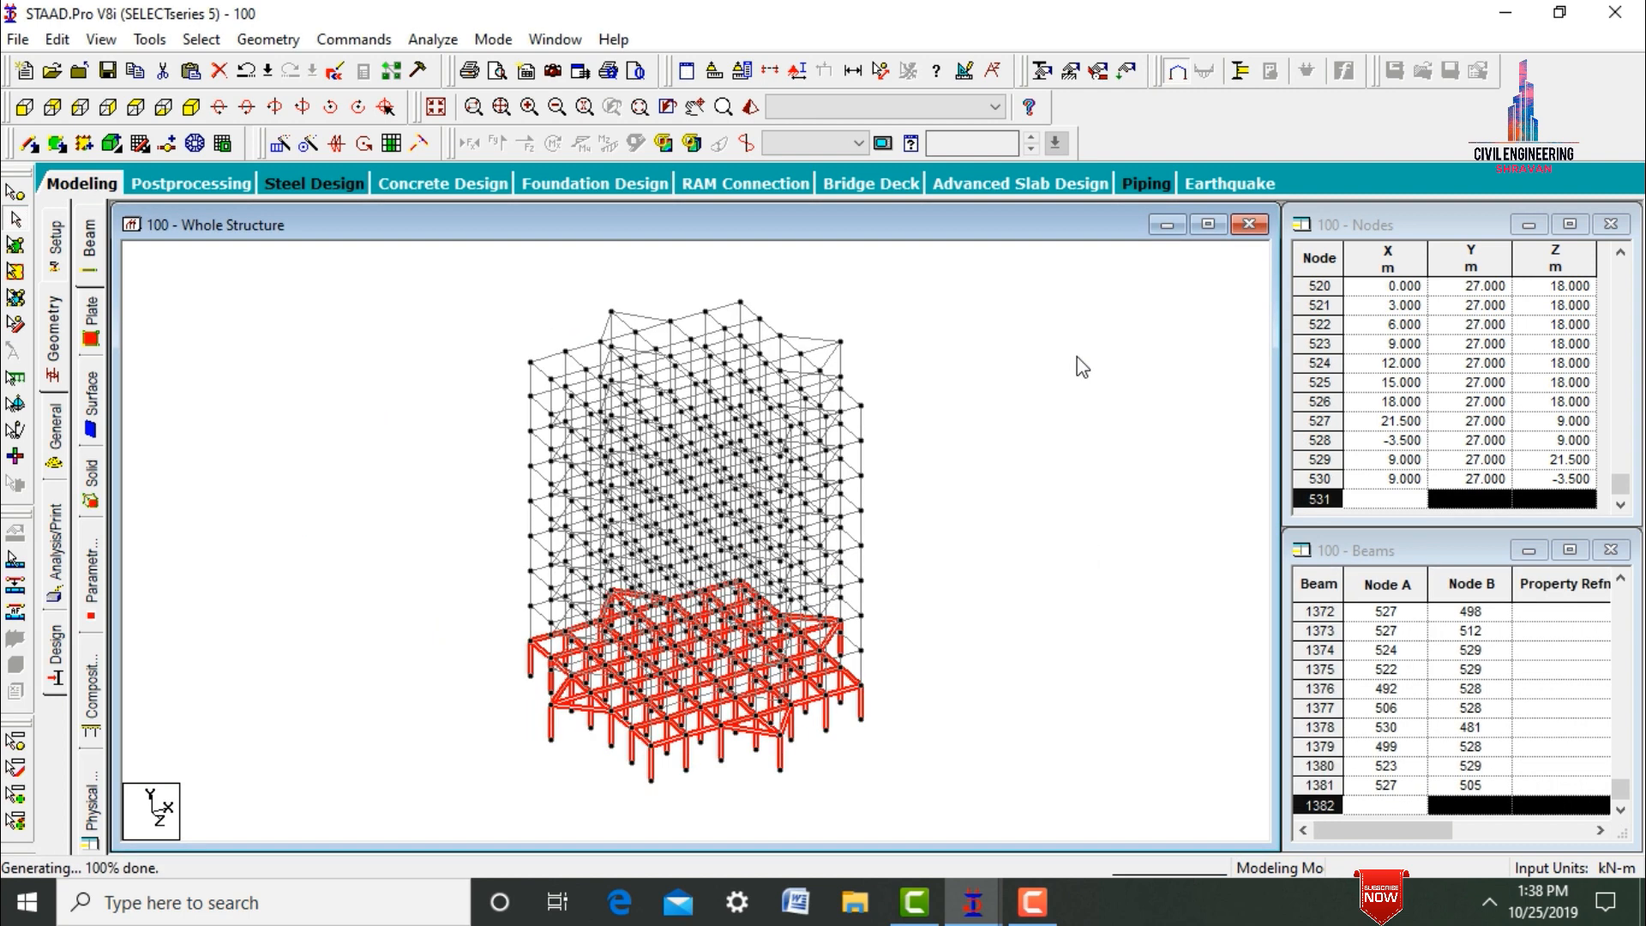
left_click(1077, 356)
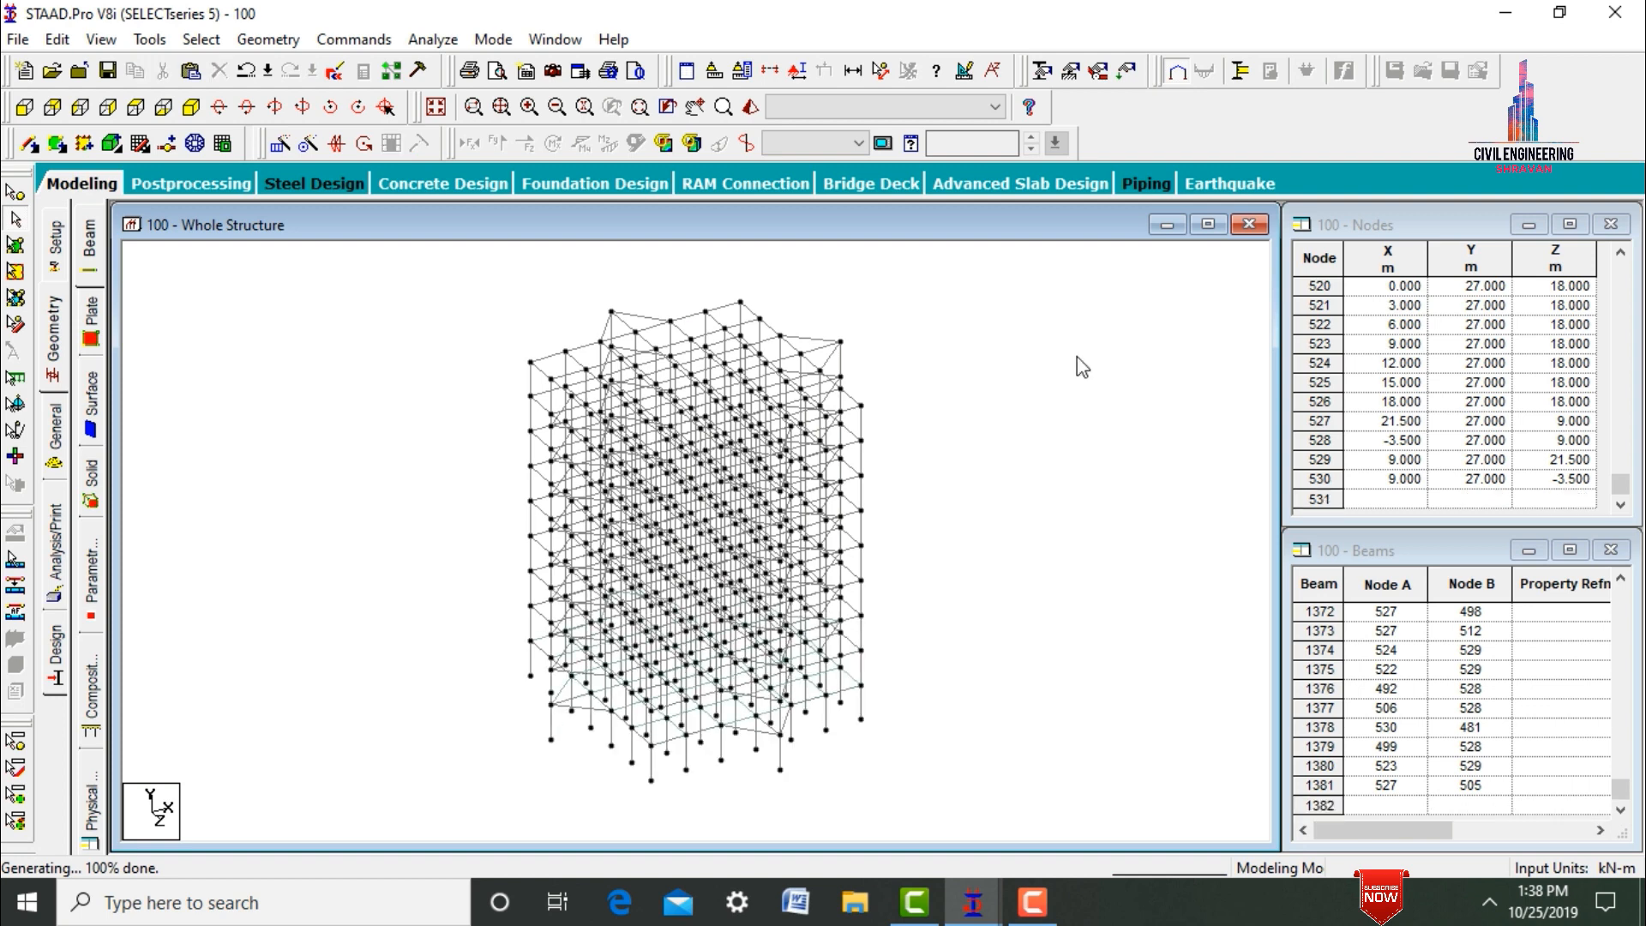
Select all floor plates and repeat them along the Y axis in 8 steps with 3 m spacing.
left_click(16, 247)
key("ctrl+a")
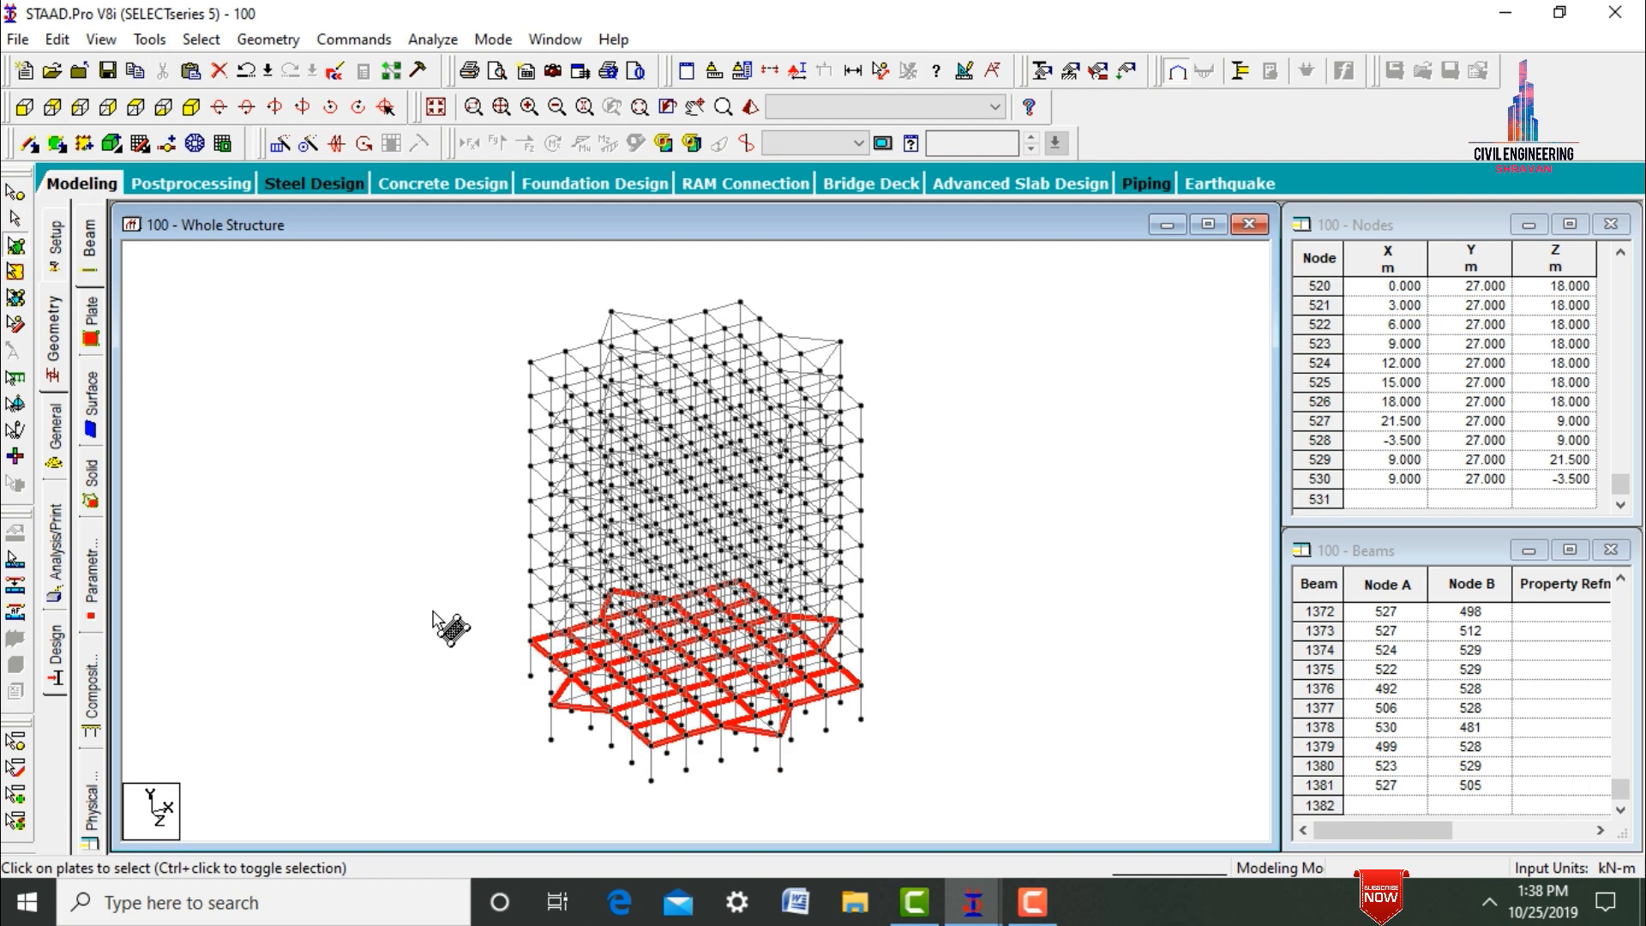
left_click(283, 146)
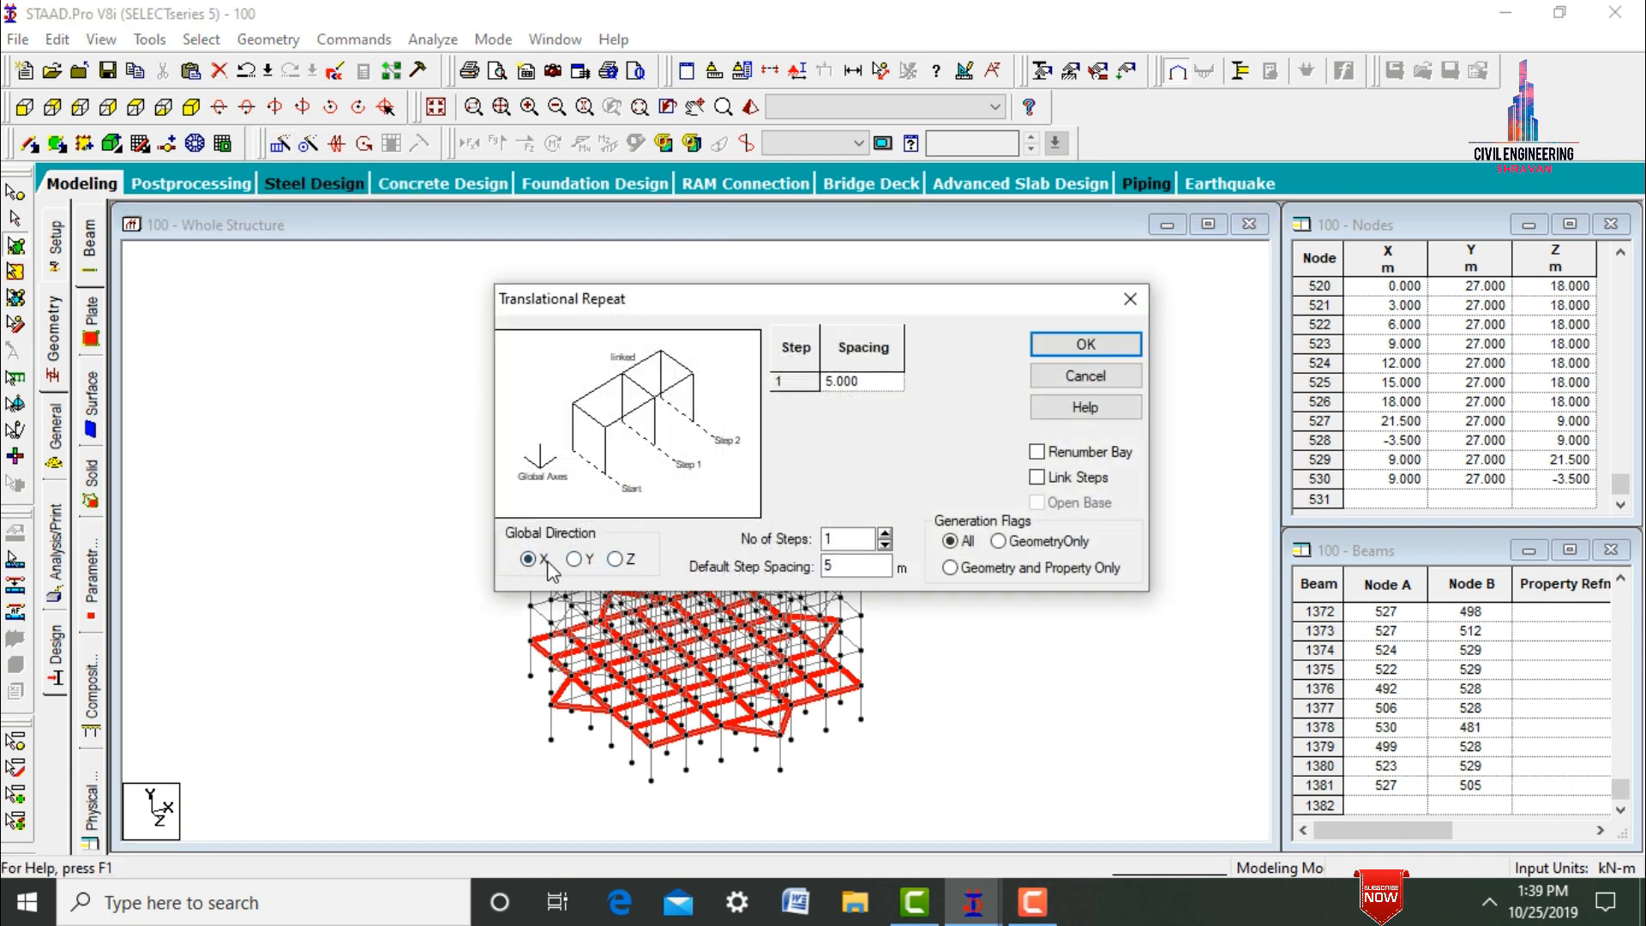
left_click(575, 560)
type("8")
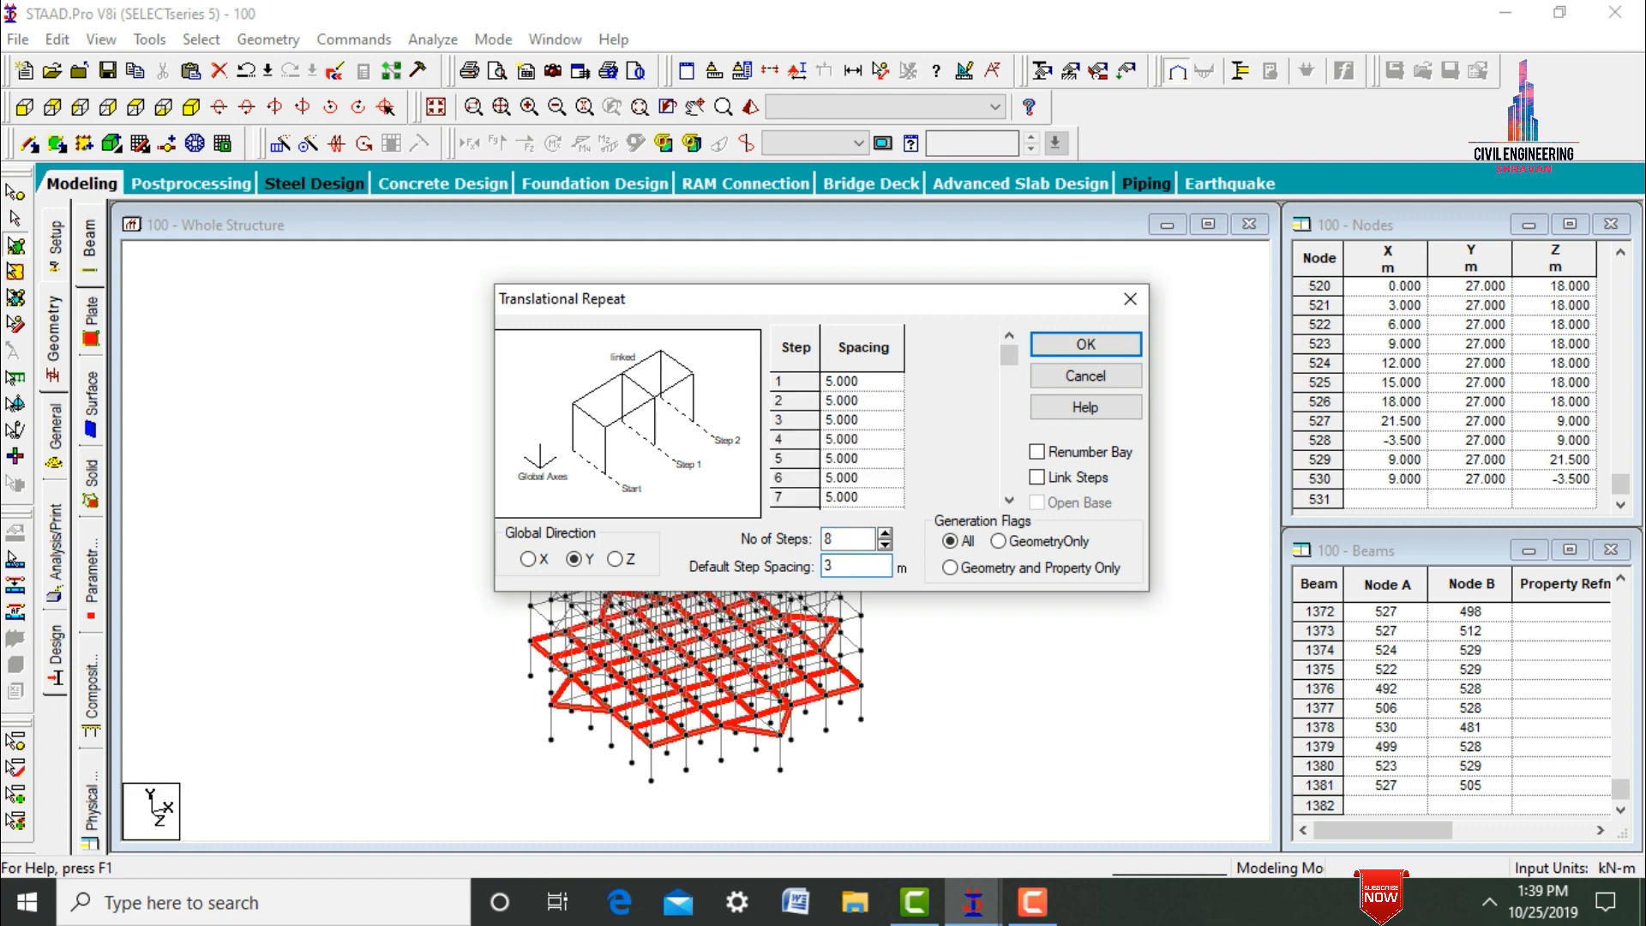
left_click(1085, 346)
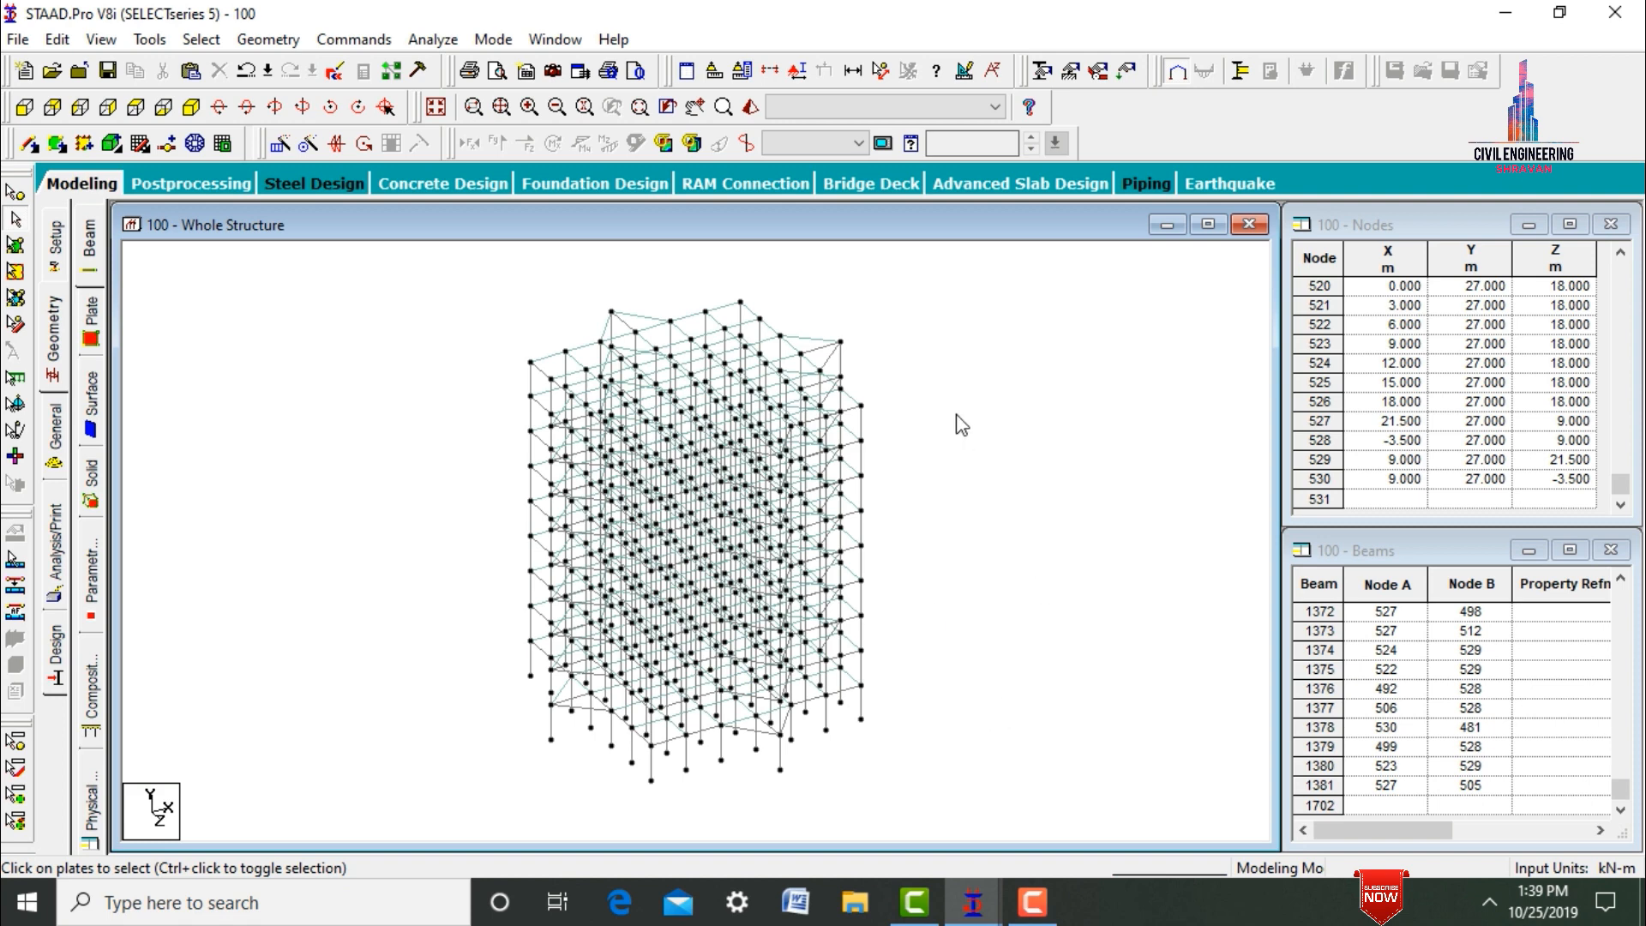
Inspect the single tower in the 3D rendered view from above and from the side, and close the rendering.
left_click(754, 103)
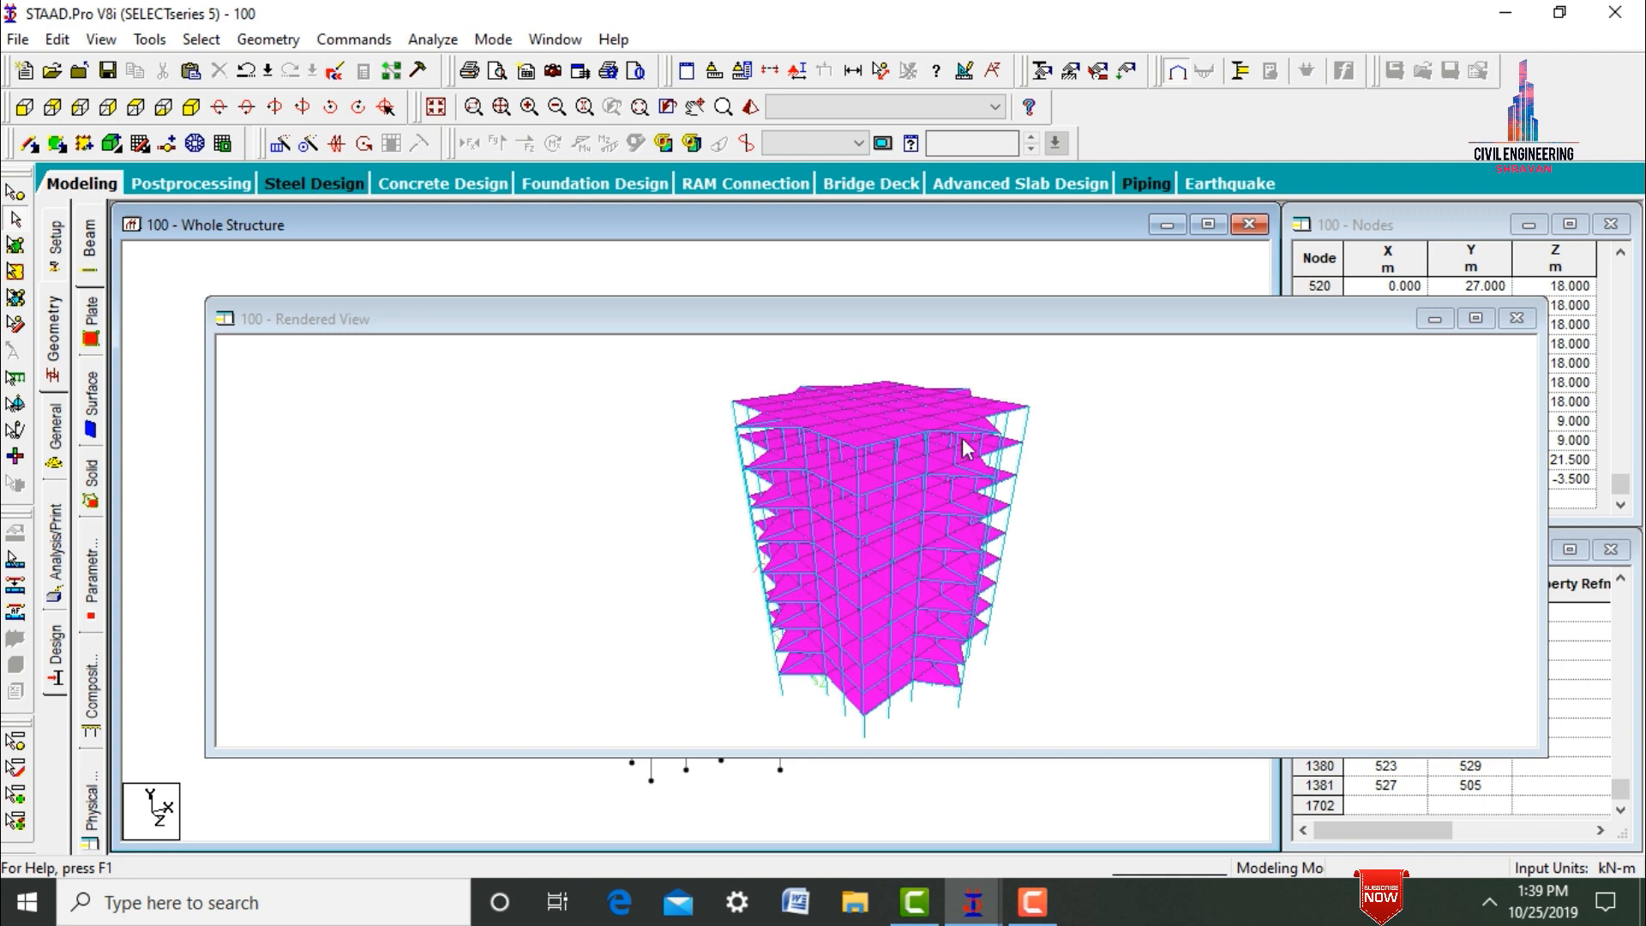
left_click_drag(965, 448, 988, 590)
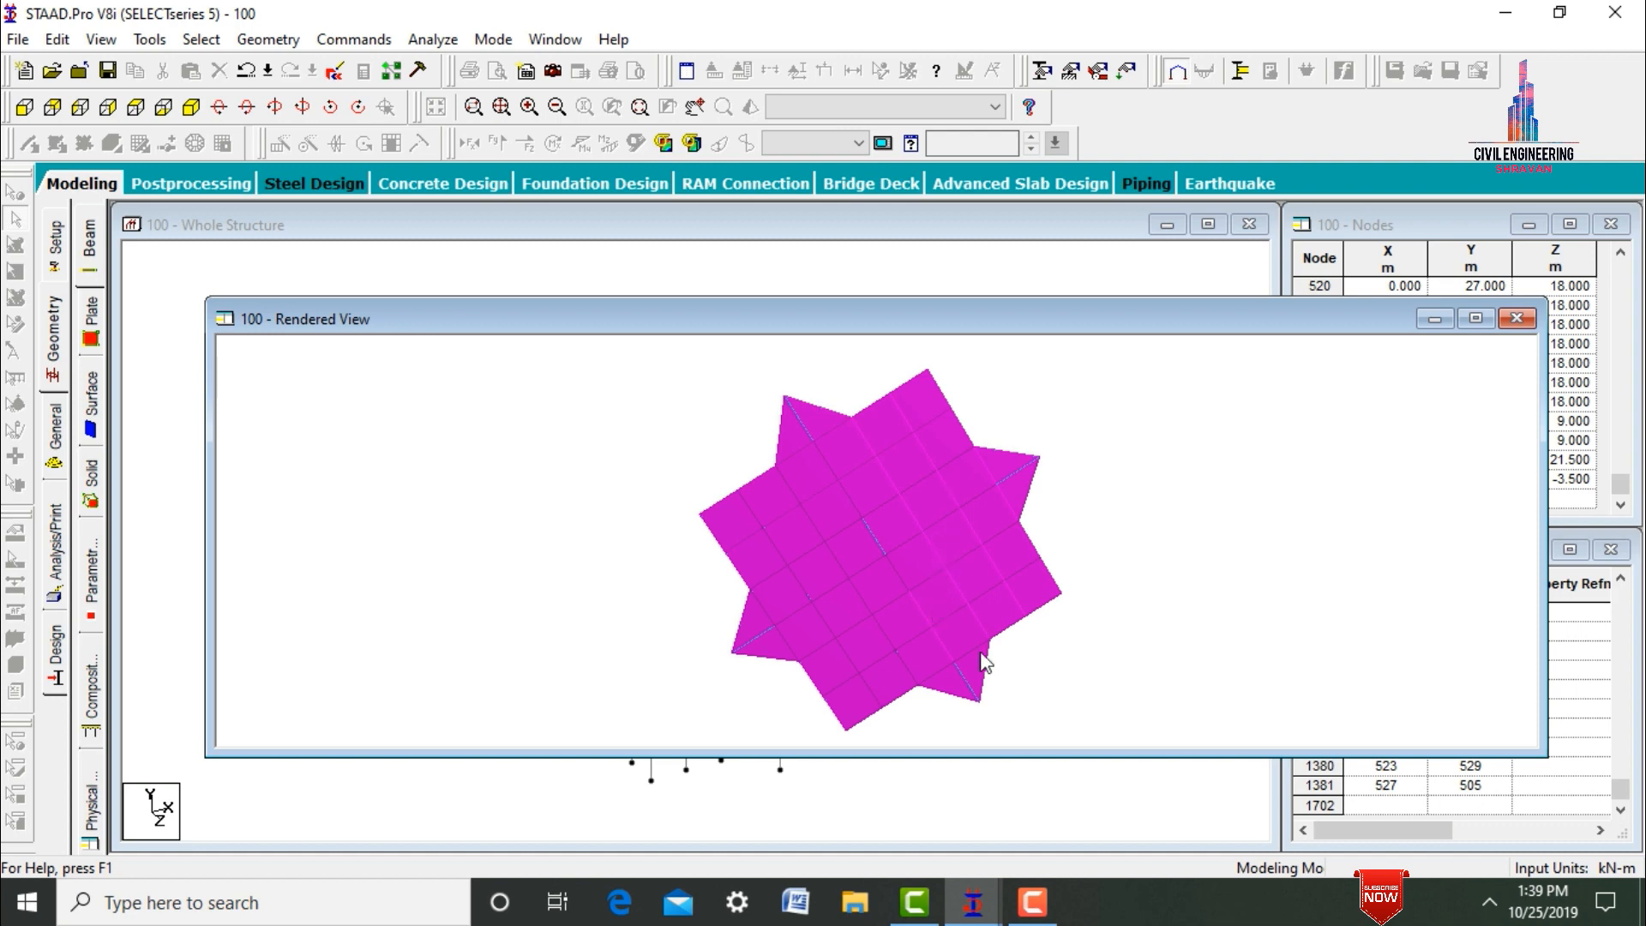
left_click_drag(982, 654, 1071, 498)
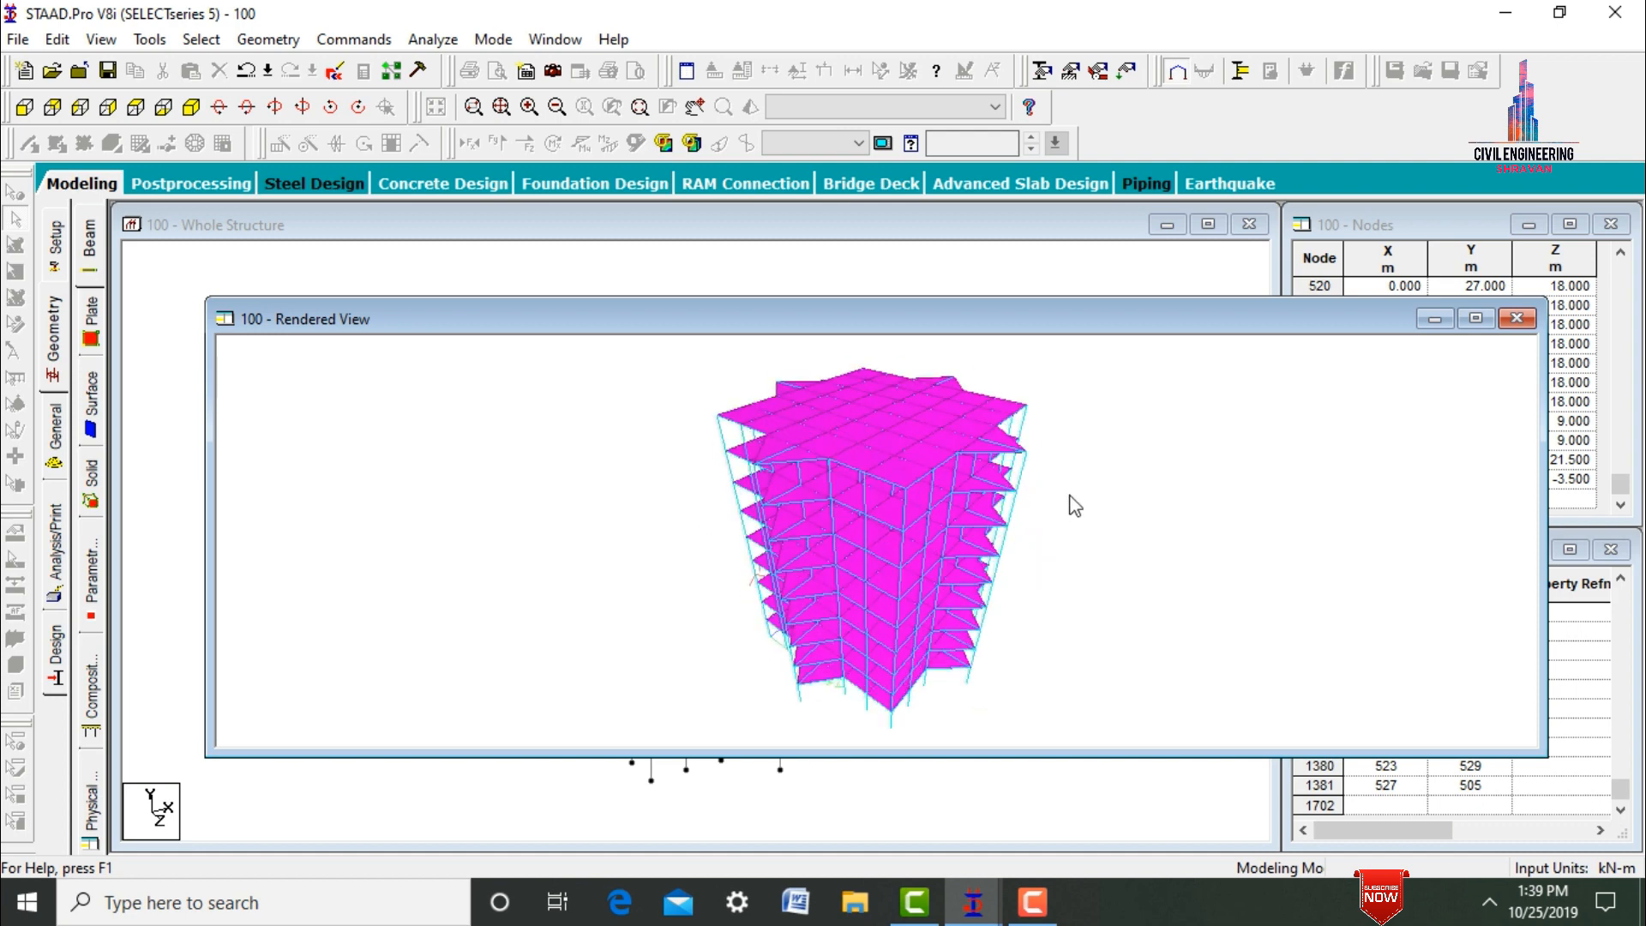
left_click(1517, 319)
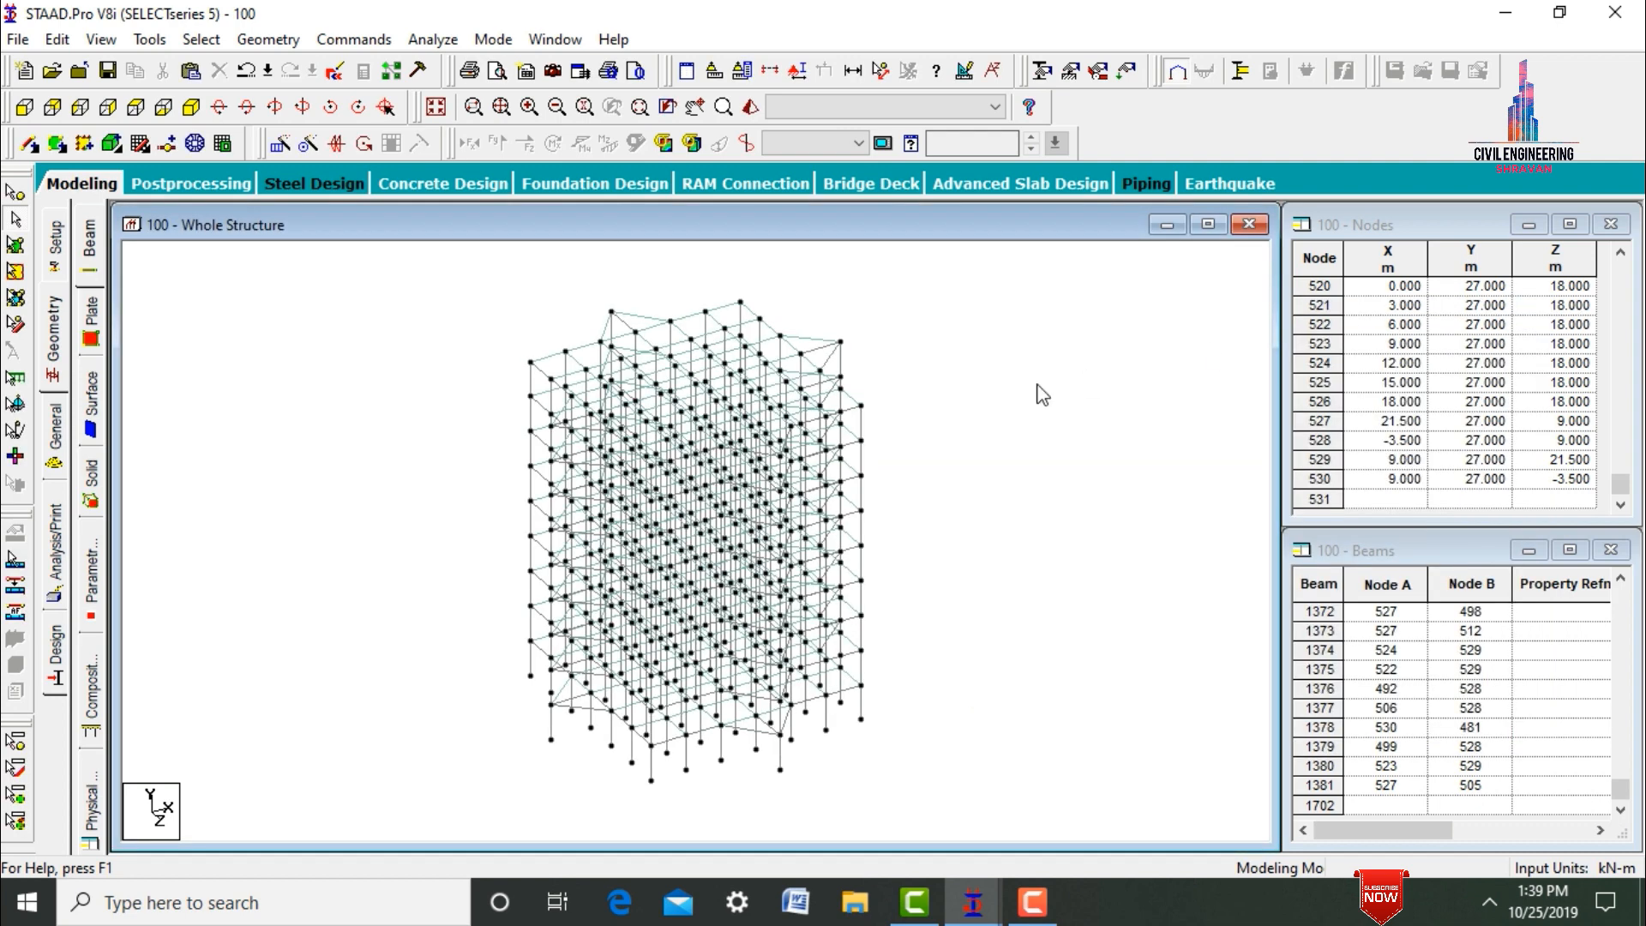
Repeat all beams and columns of the tower along the X axis in 1 step with 30 m spacing.
key("ctrl+a")
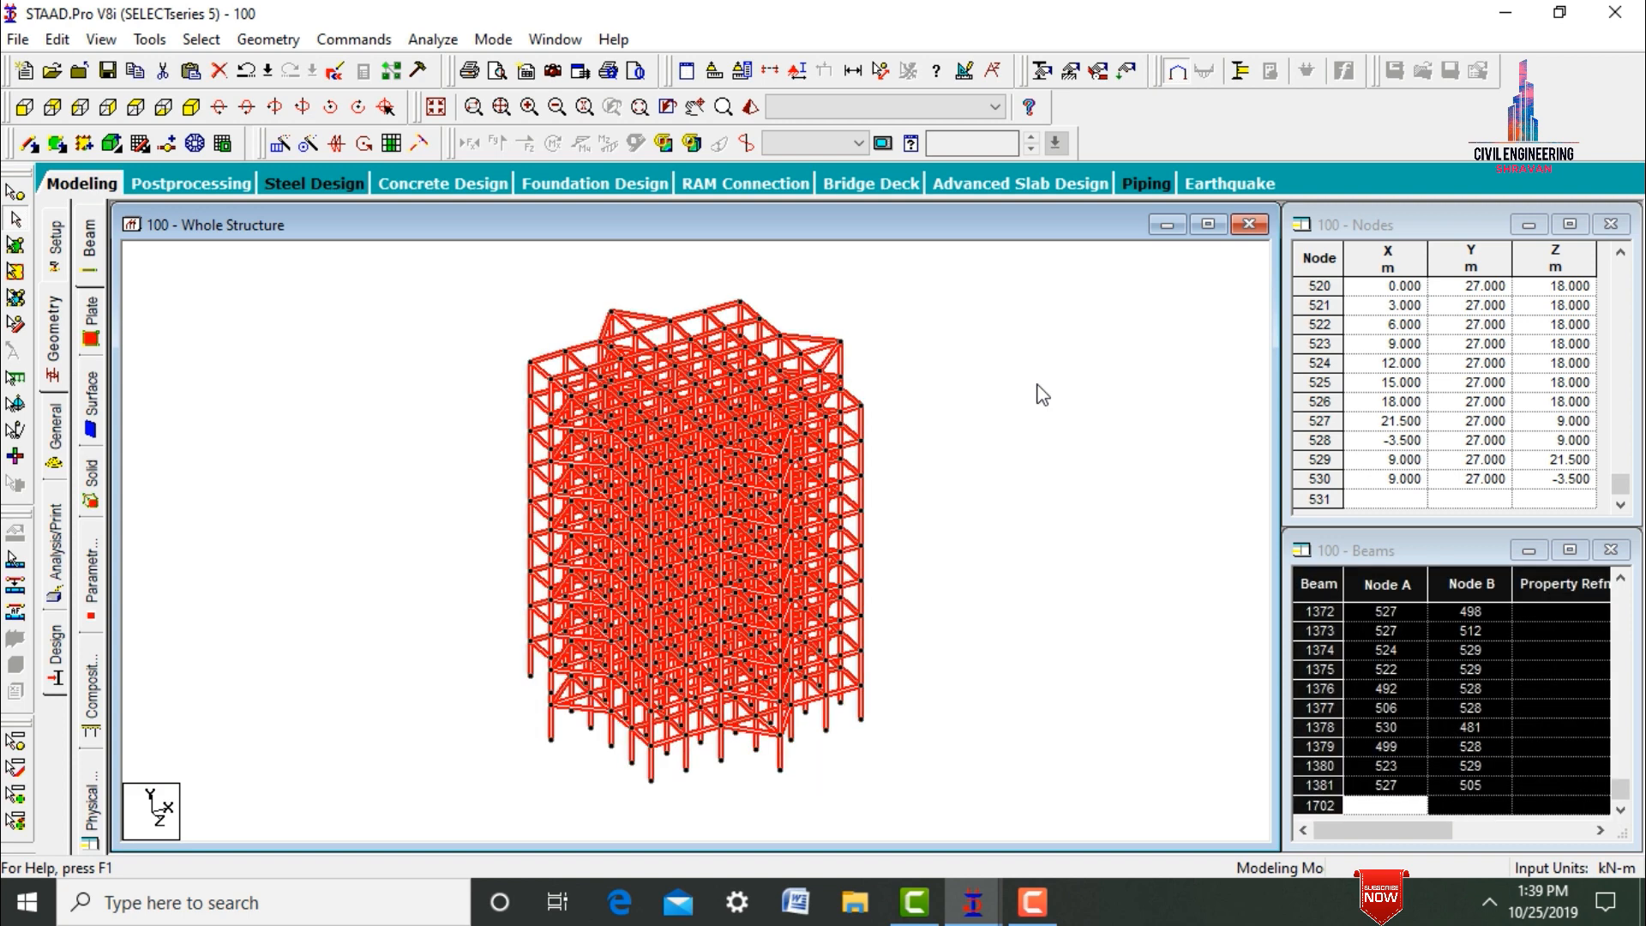
left_click(279, 144)
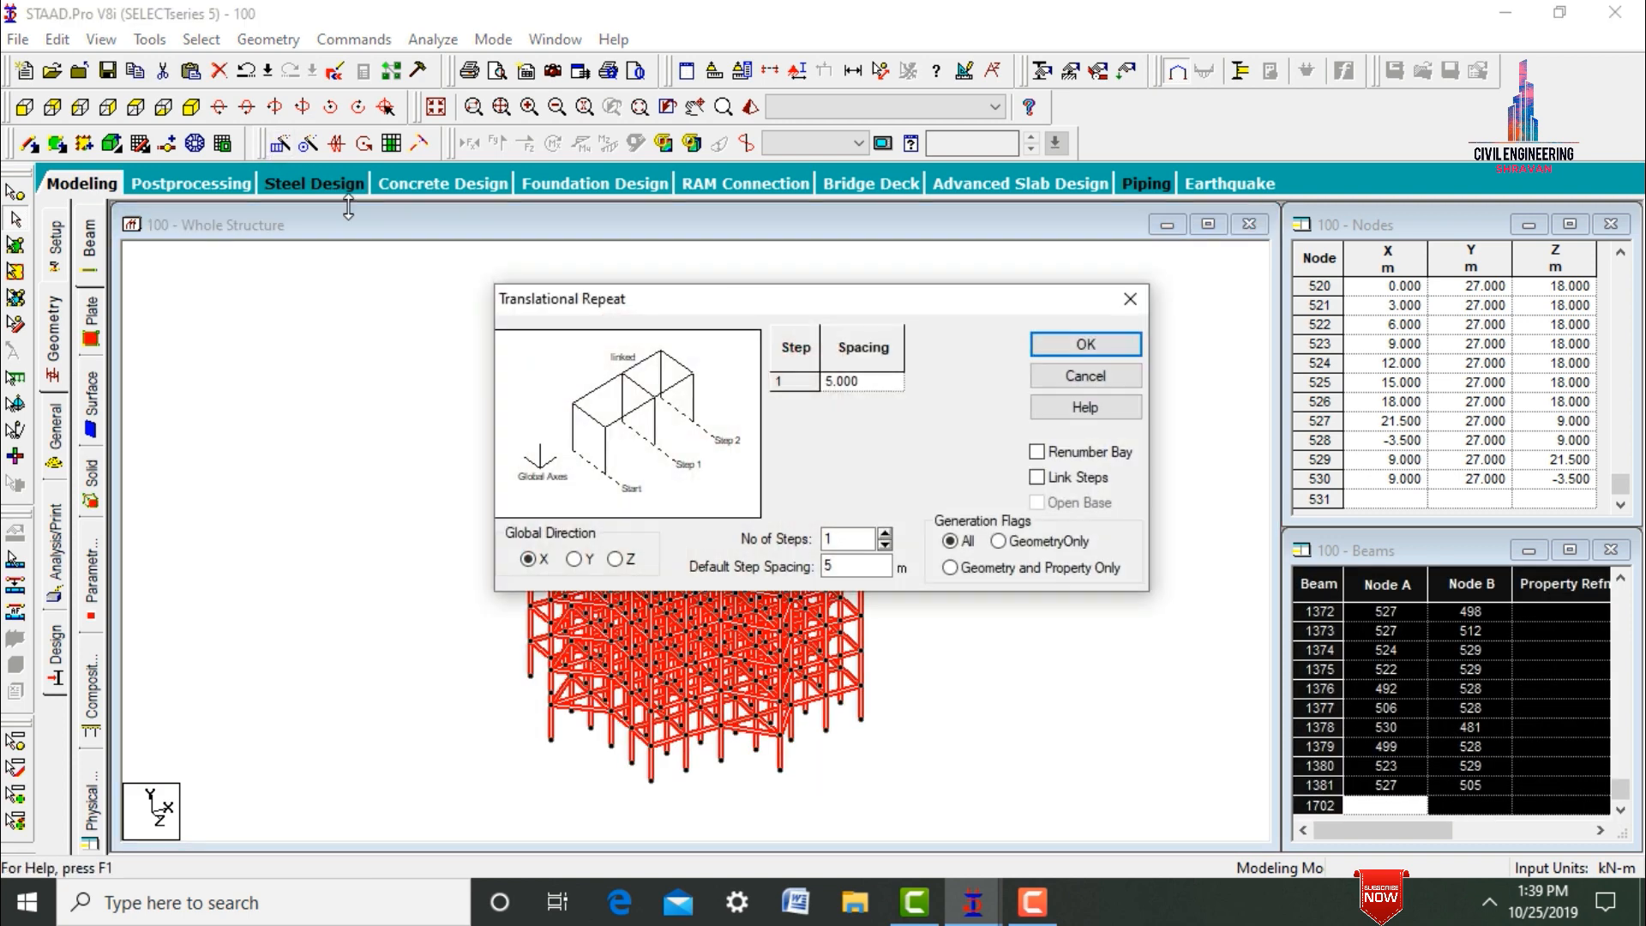
left_click(829, 540)
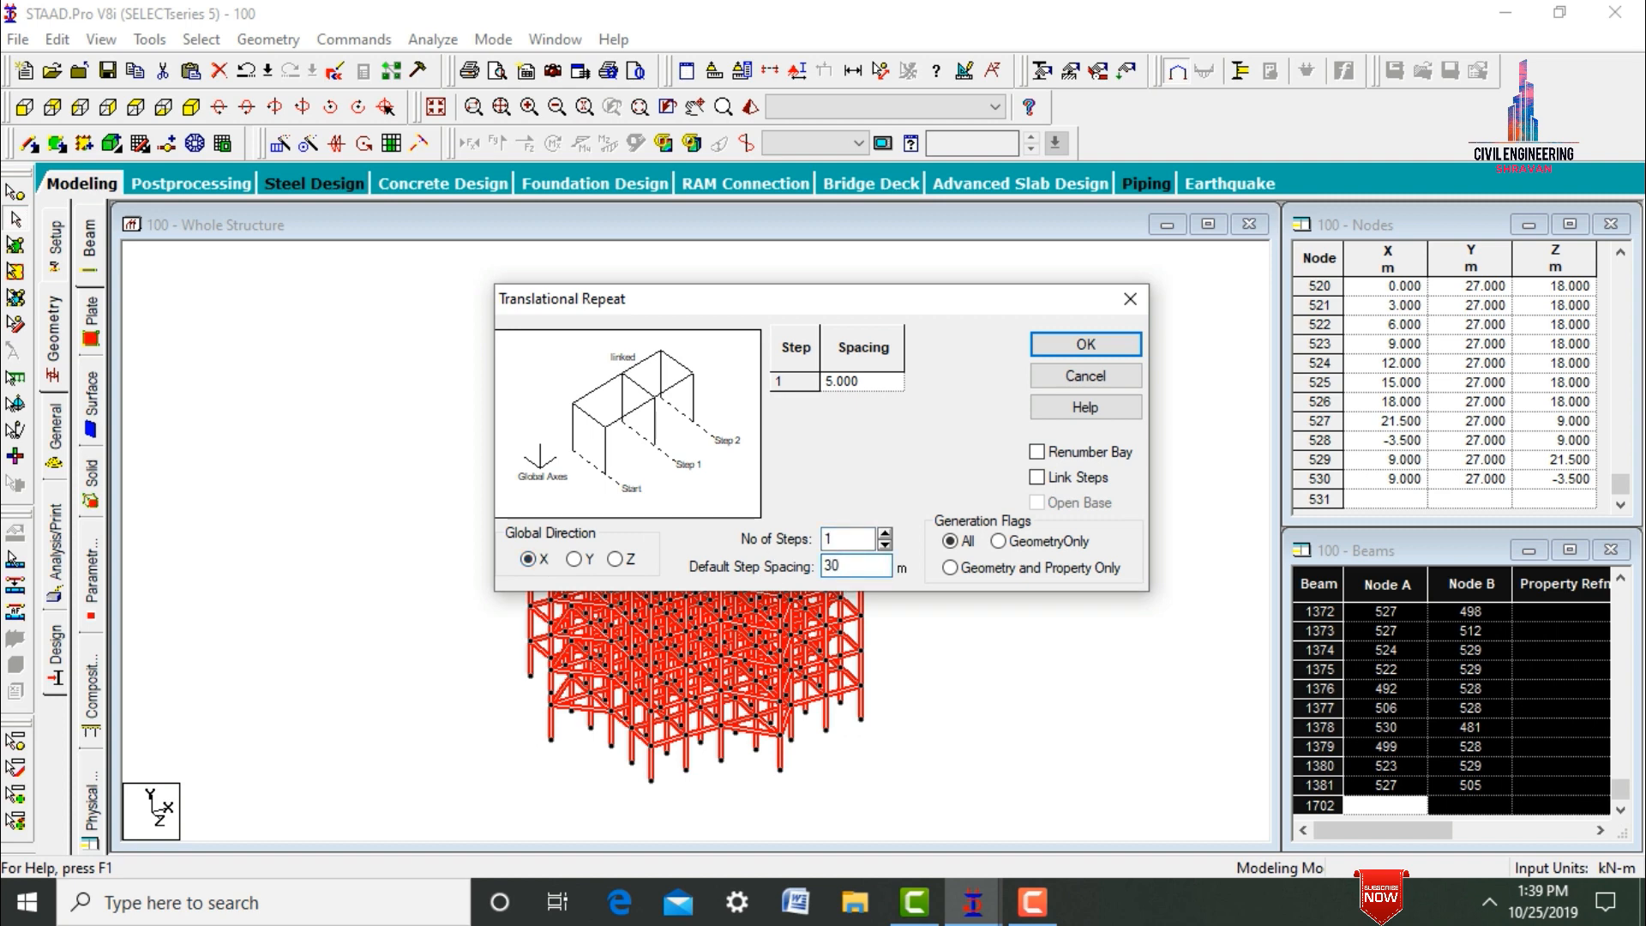
left_click(1086, 343)
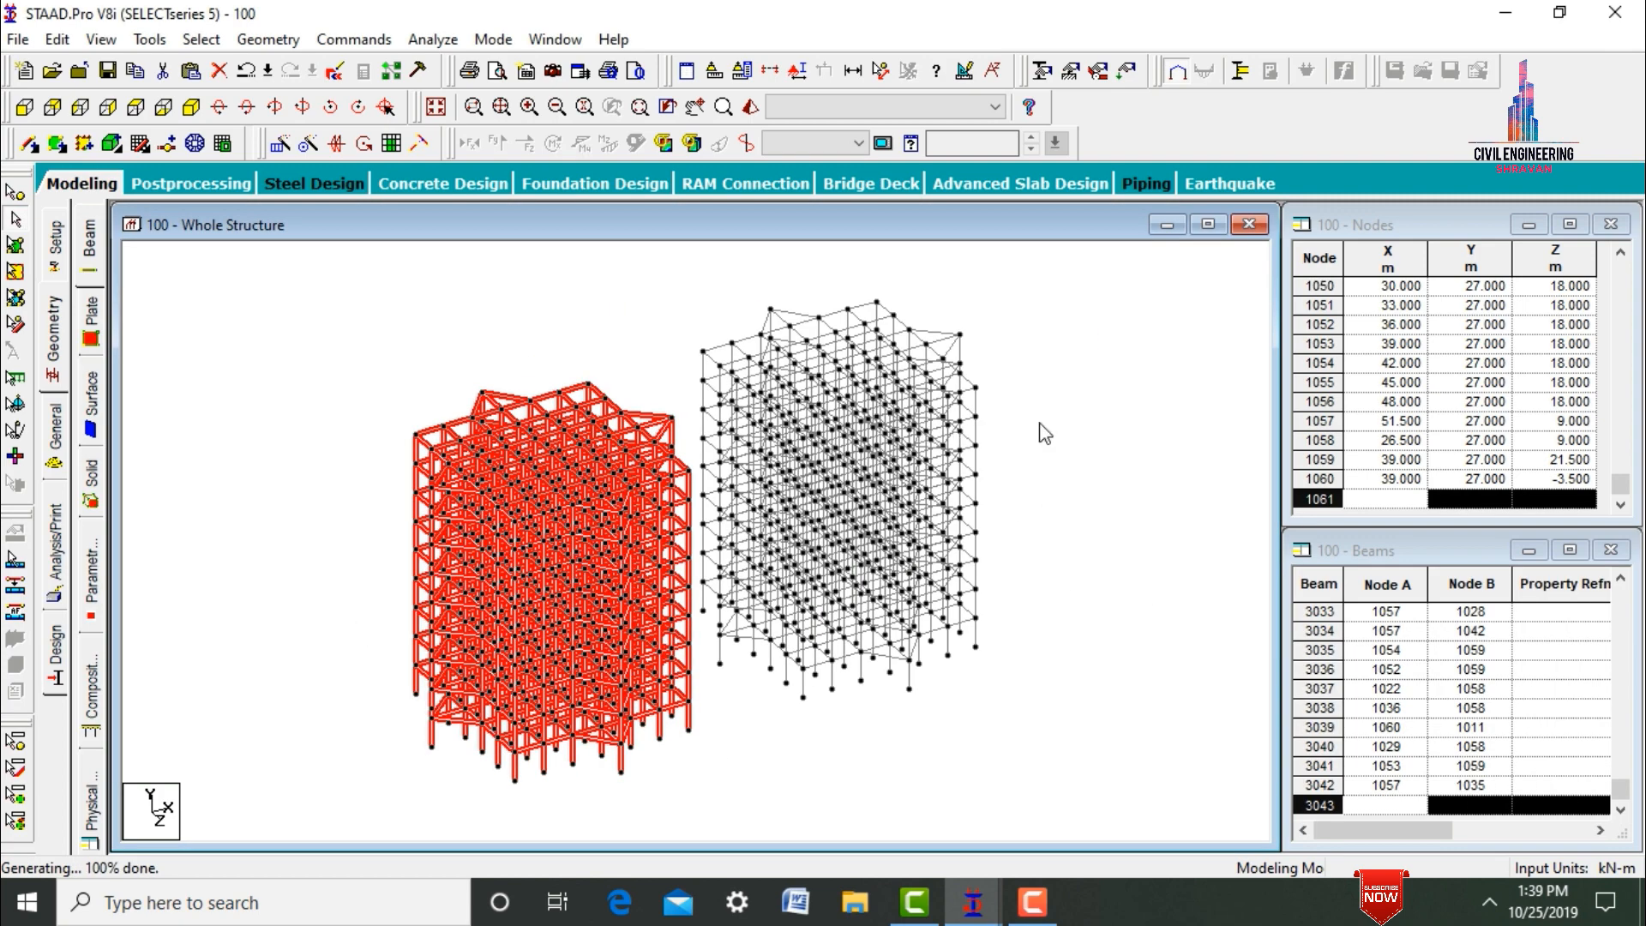
left_click(1045, 433)
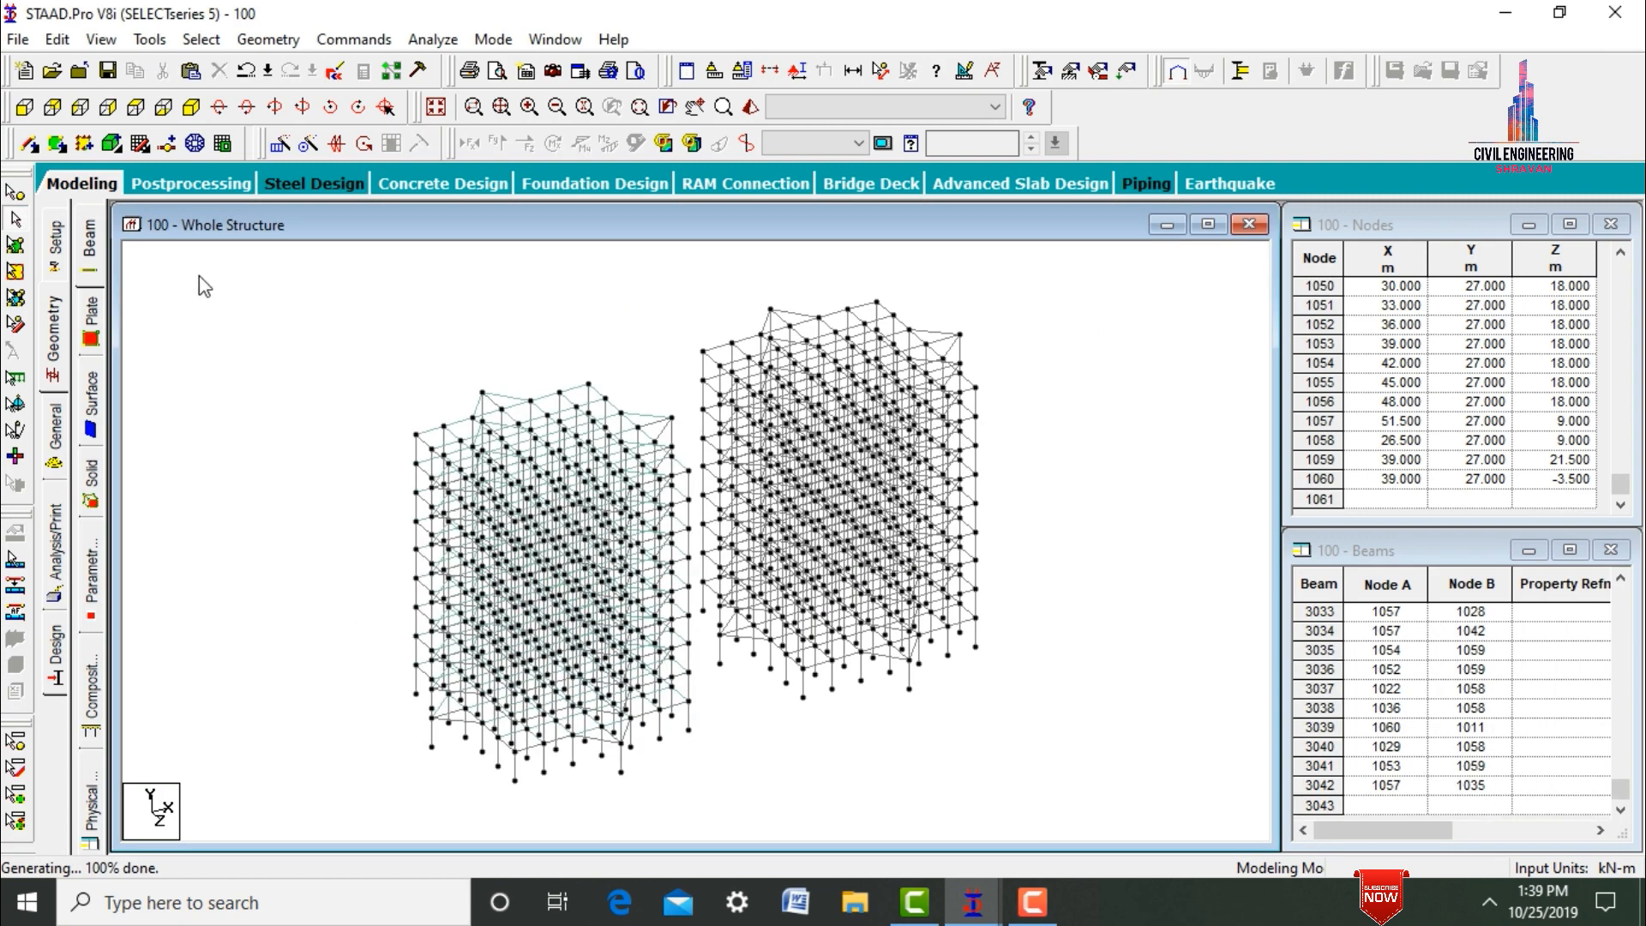
Select all of the first tower's plates and repeat them along the X axis in 1 step with 30 m spacing.
left_click(15, 246)
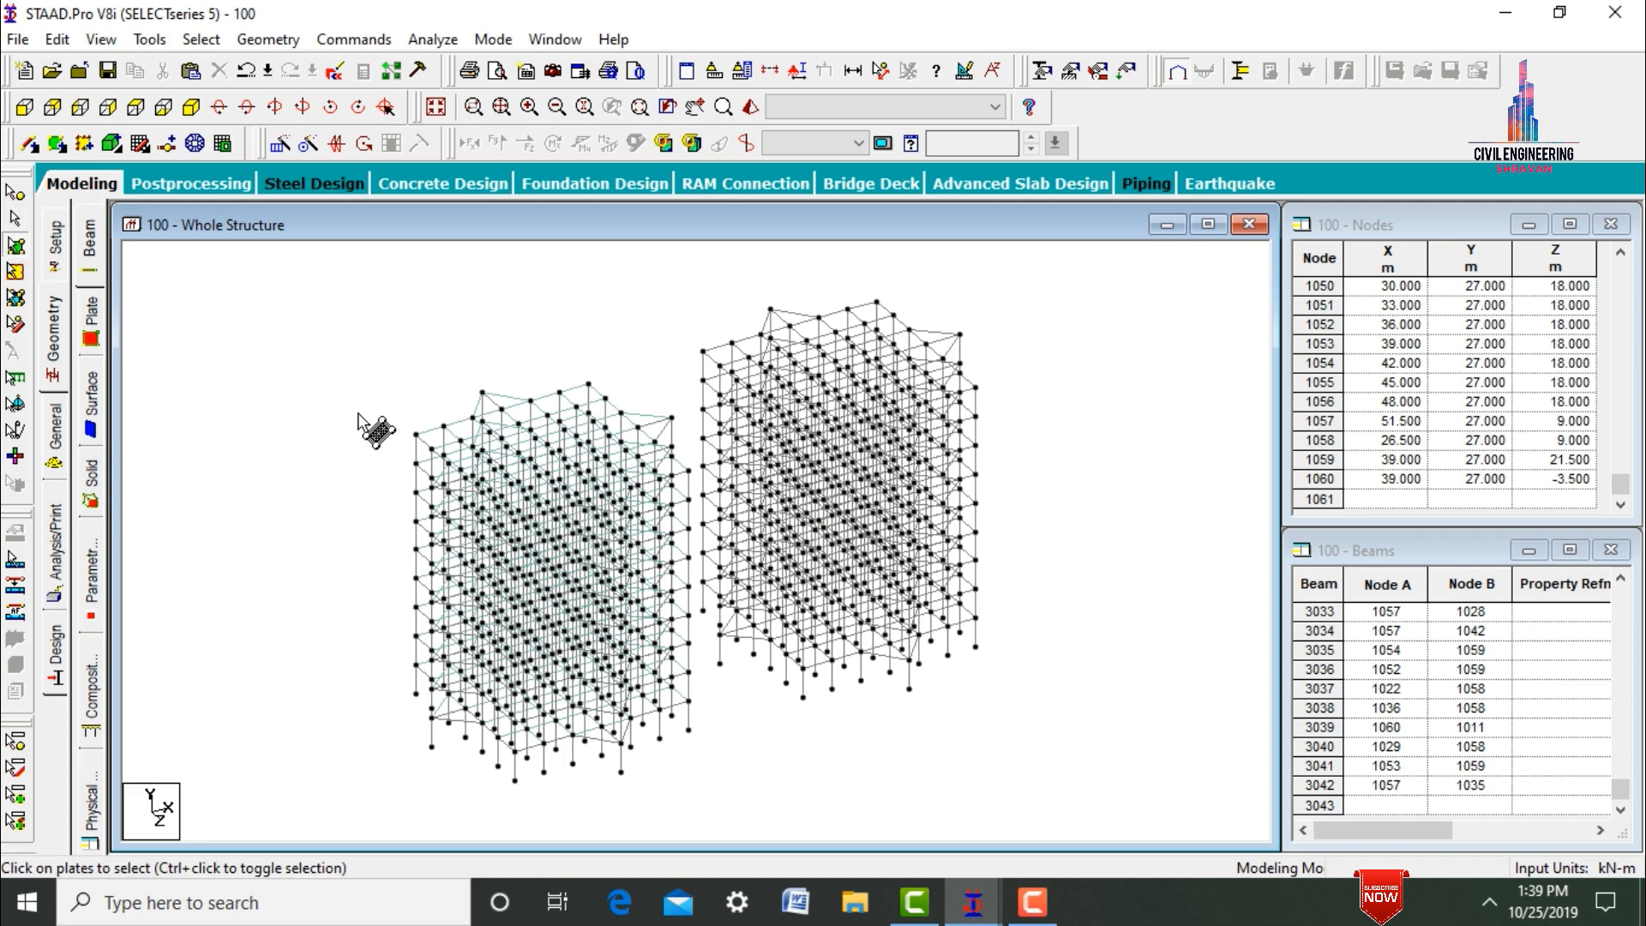
key("ctrl+a")
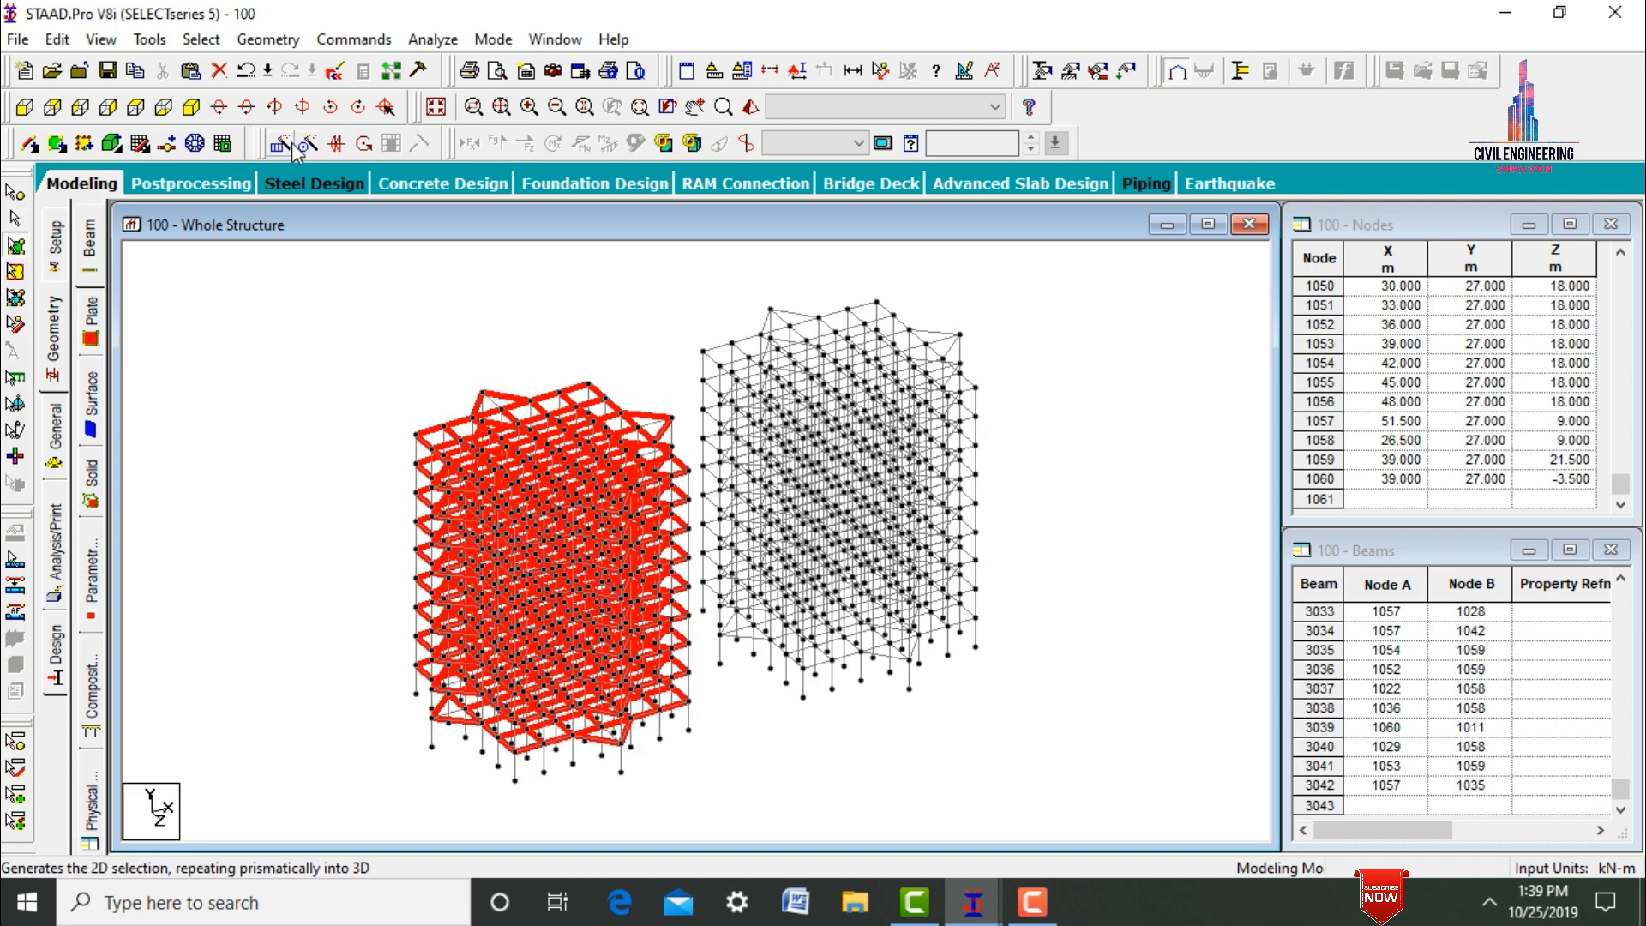
left_click(284, 148)
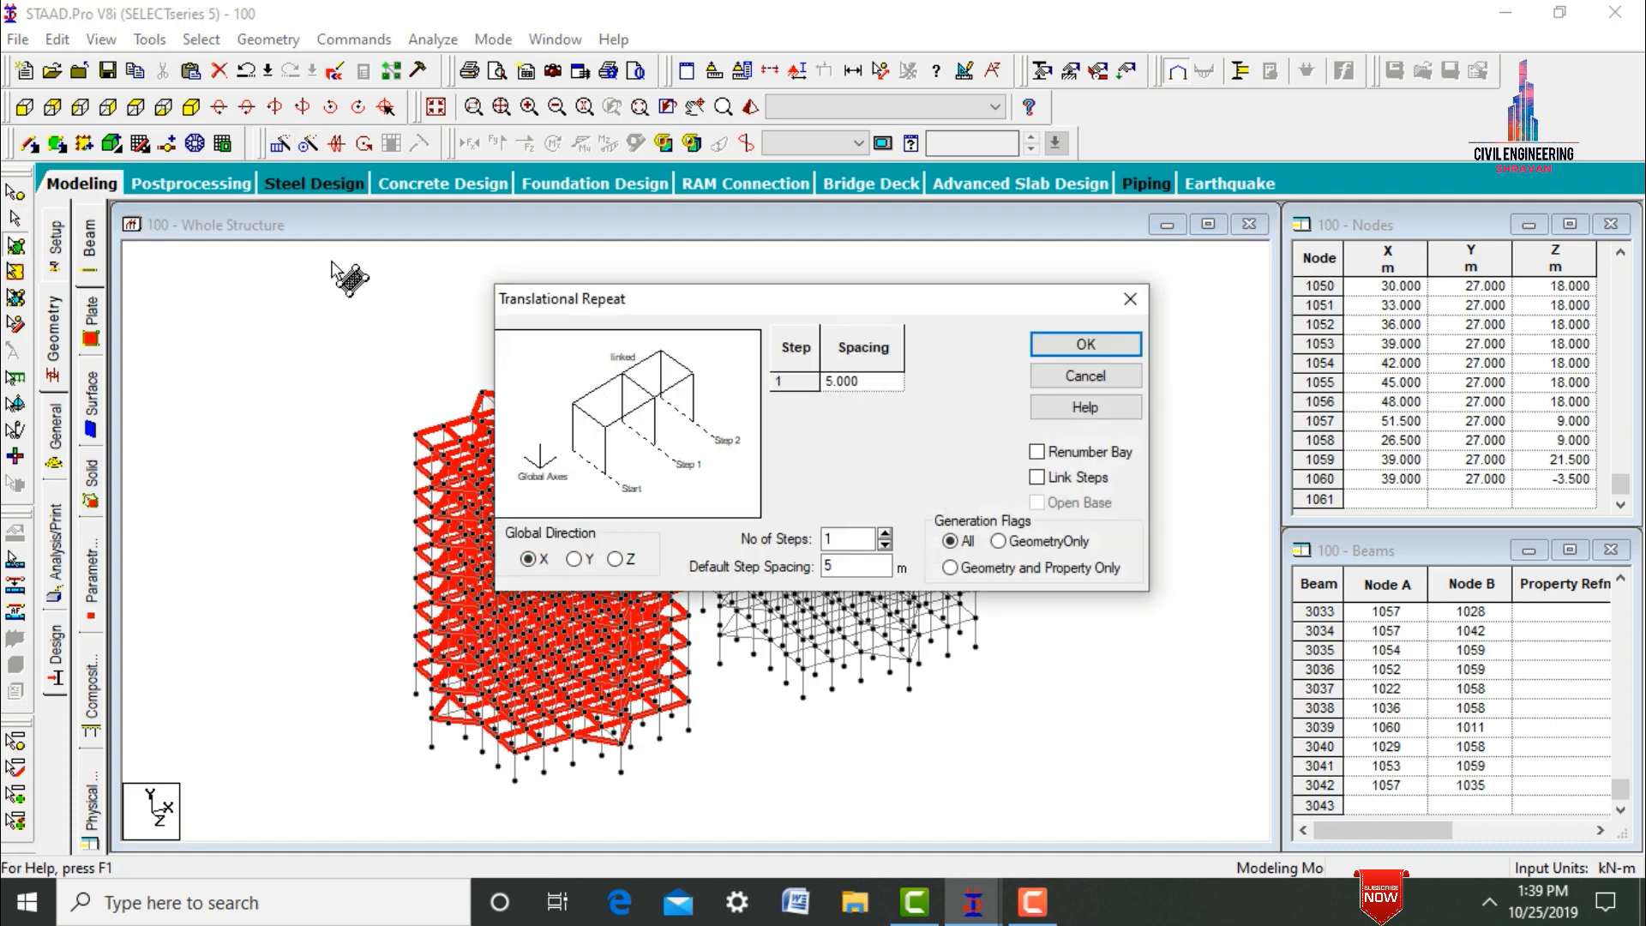
double_click(845, 564)
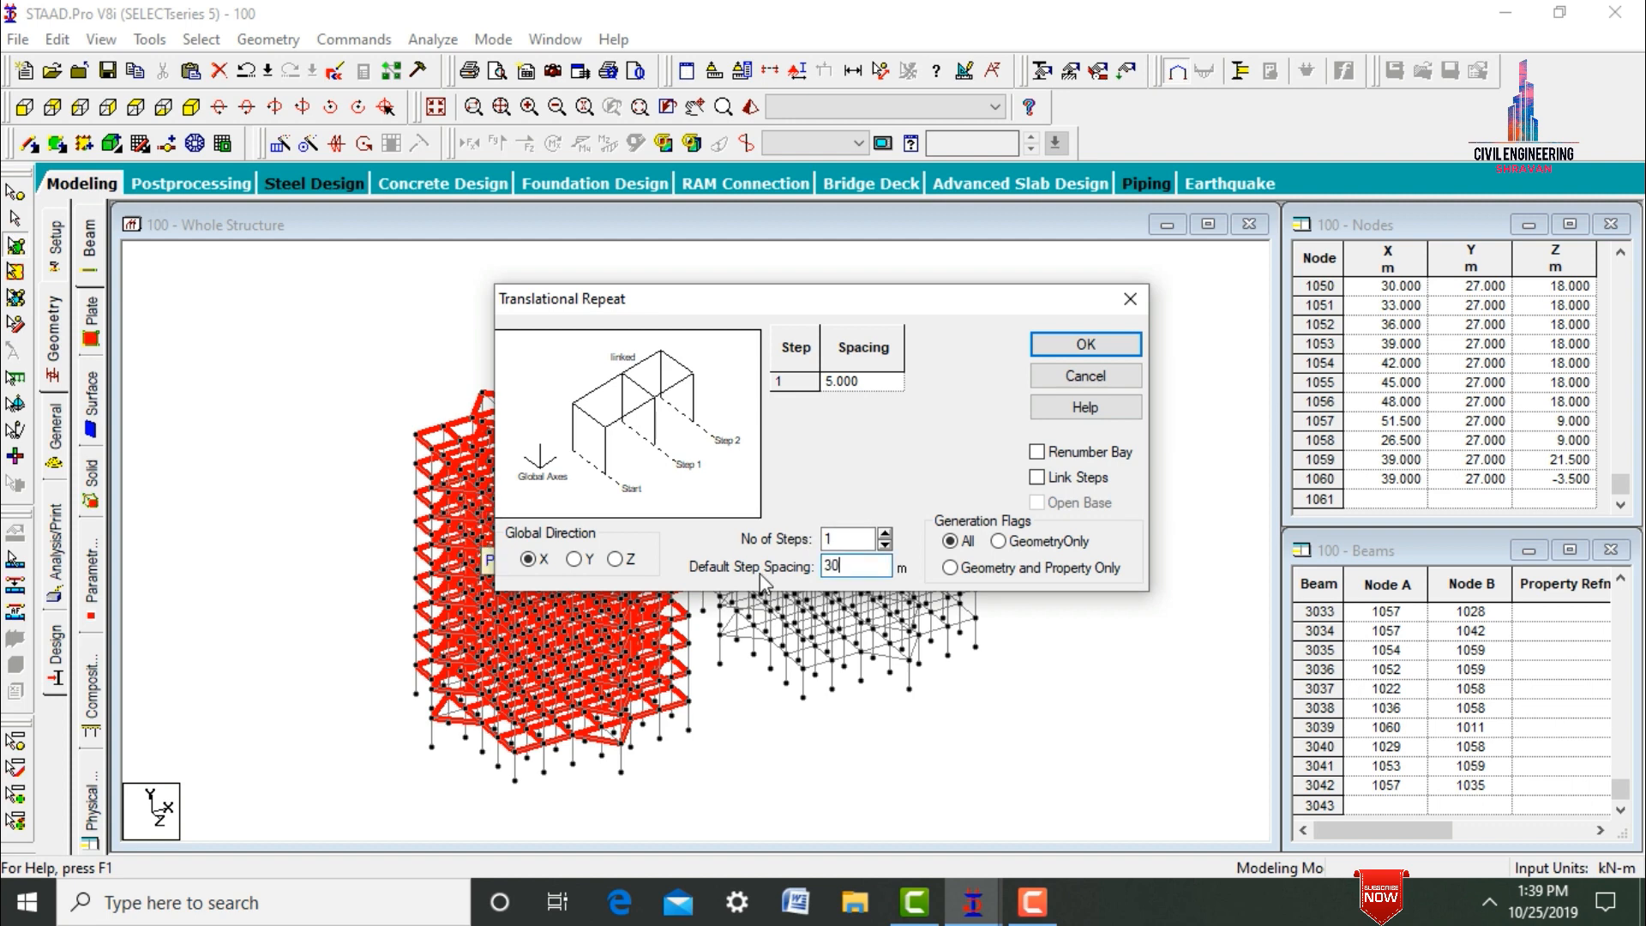
left_click(1085, 344)
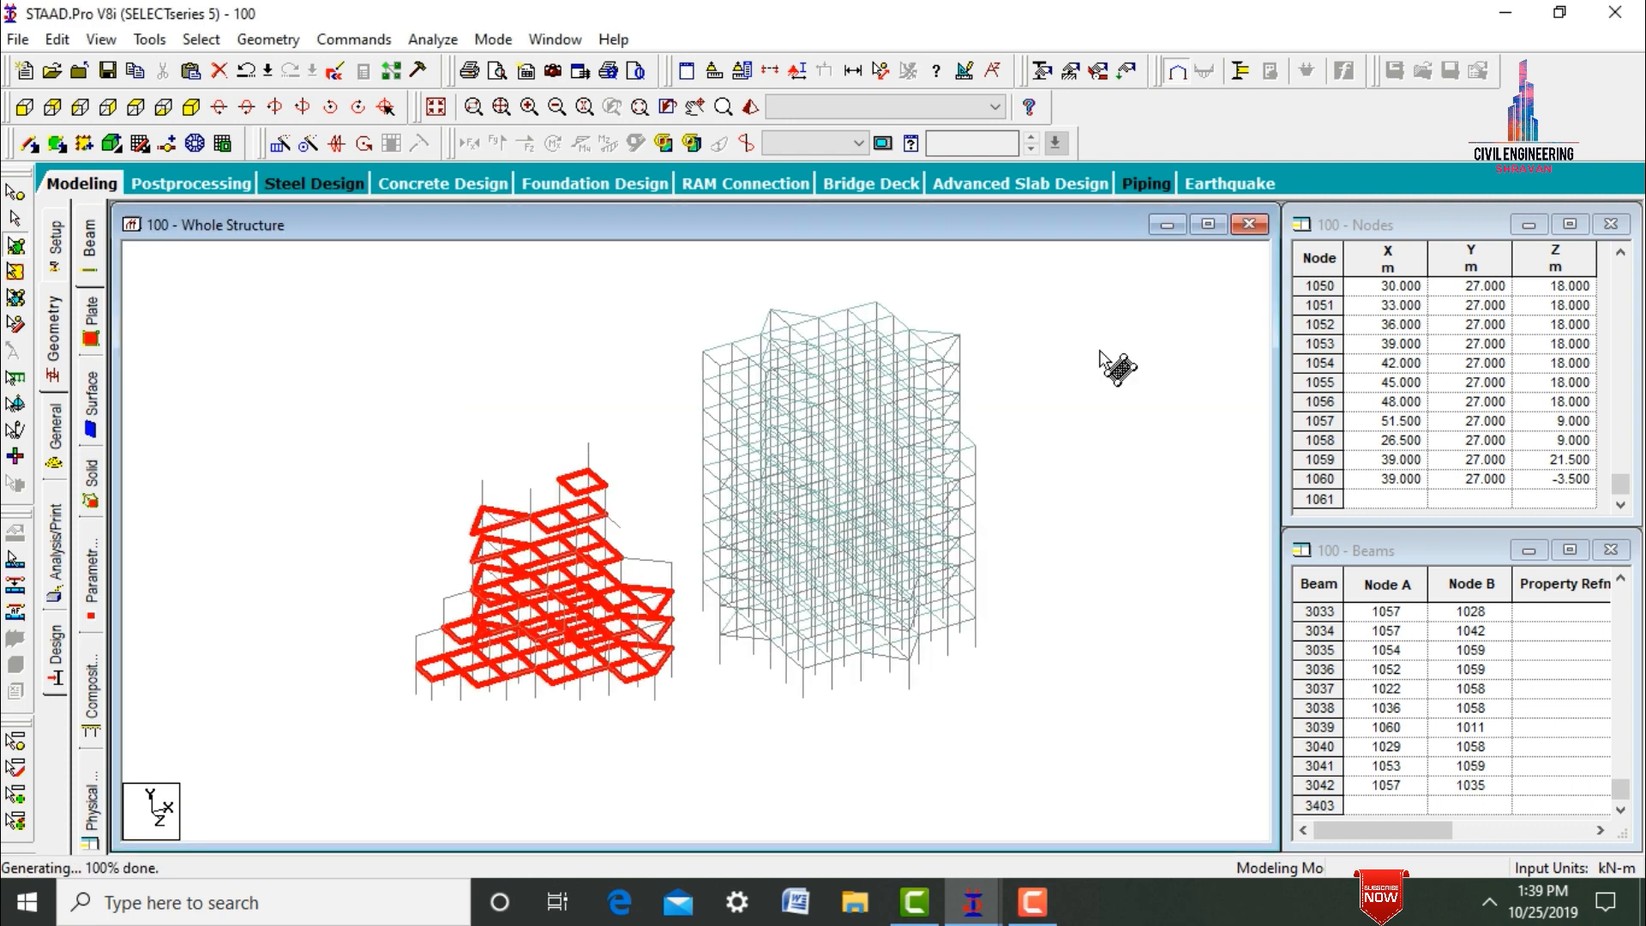
left_click(1184, 438)
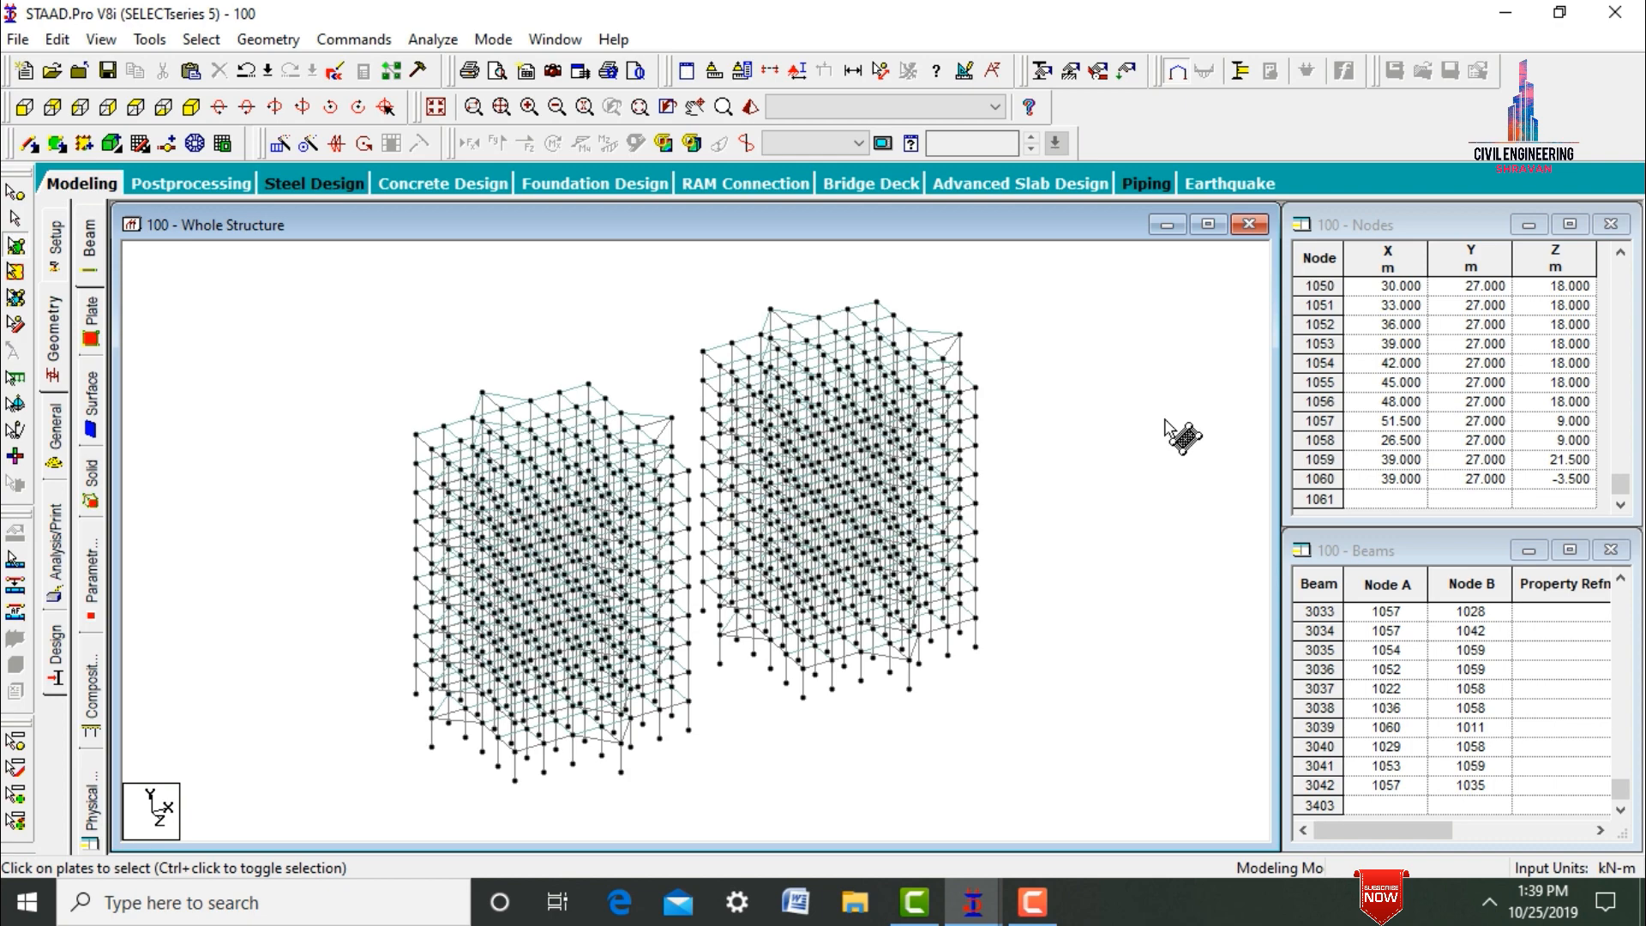
key("Escape")
Repeat all beams and columns of both towers along the Z axis in 1 step with 30 m spacing.
key("ctrl+a")
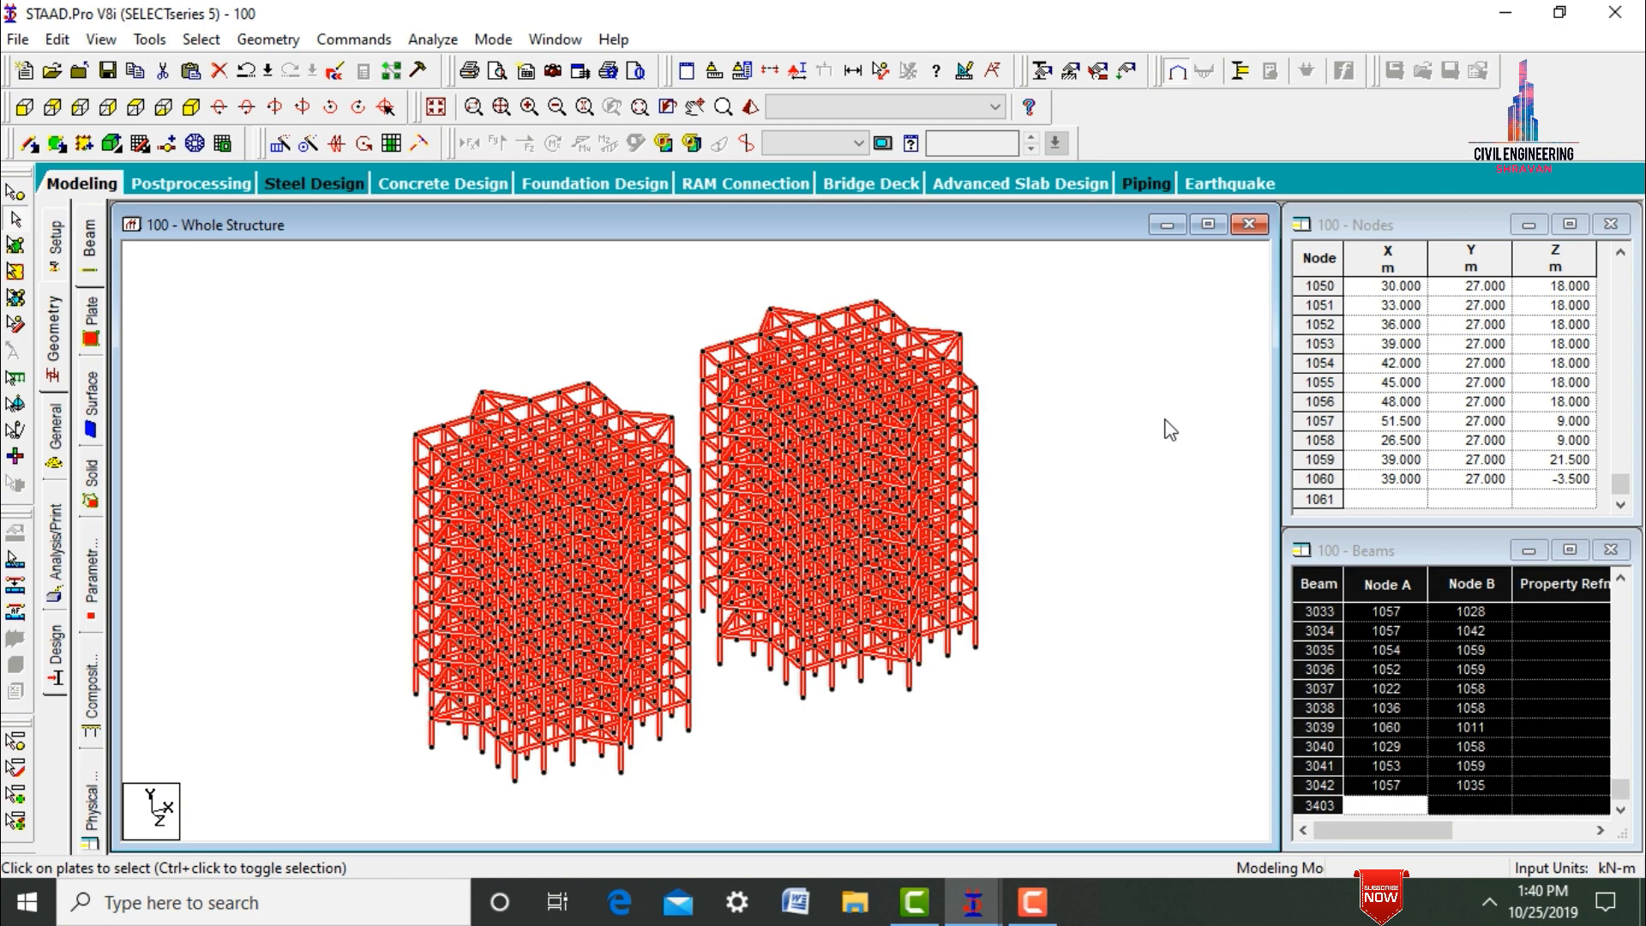
left_click(283, 144)
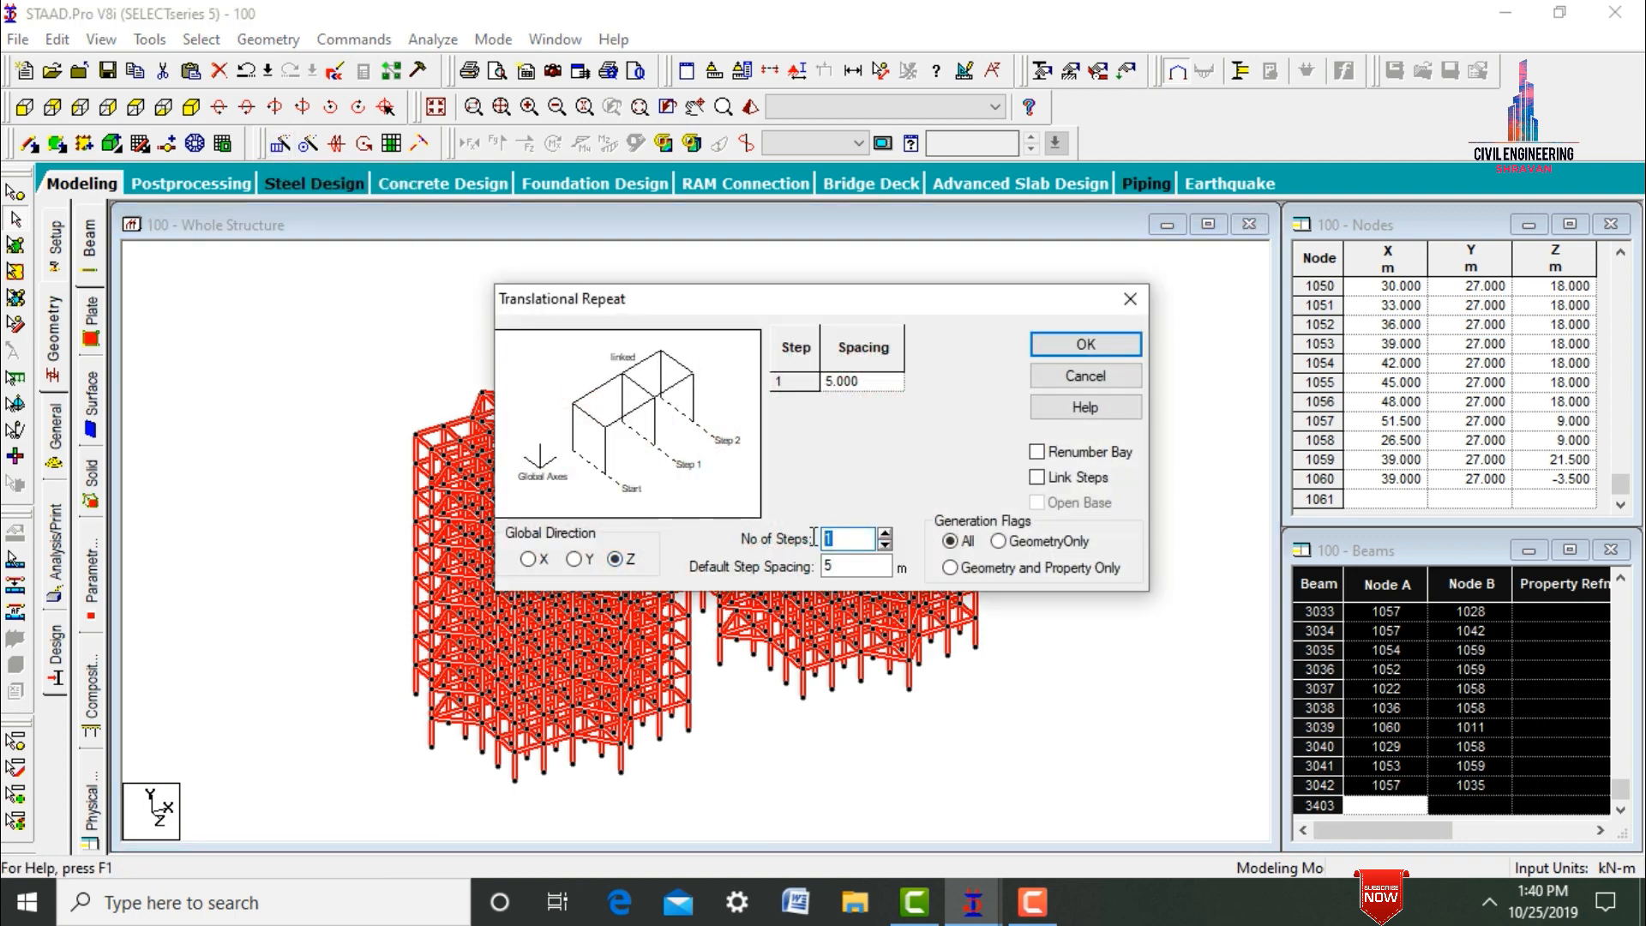
left_click(849, 569)
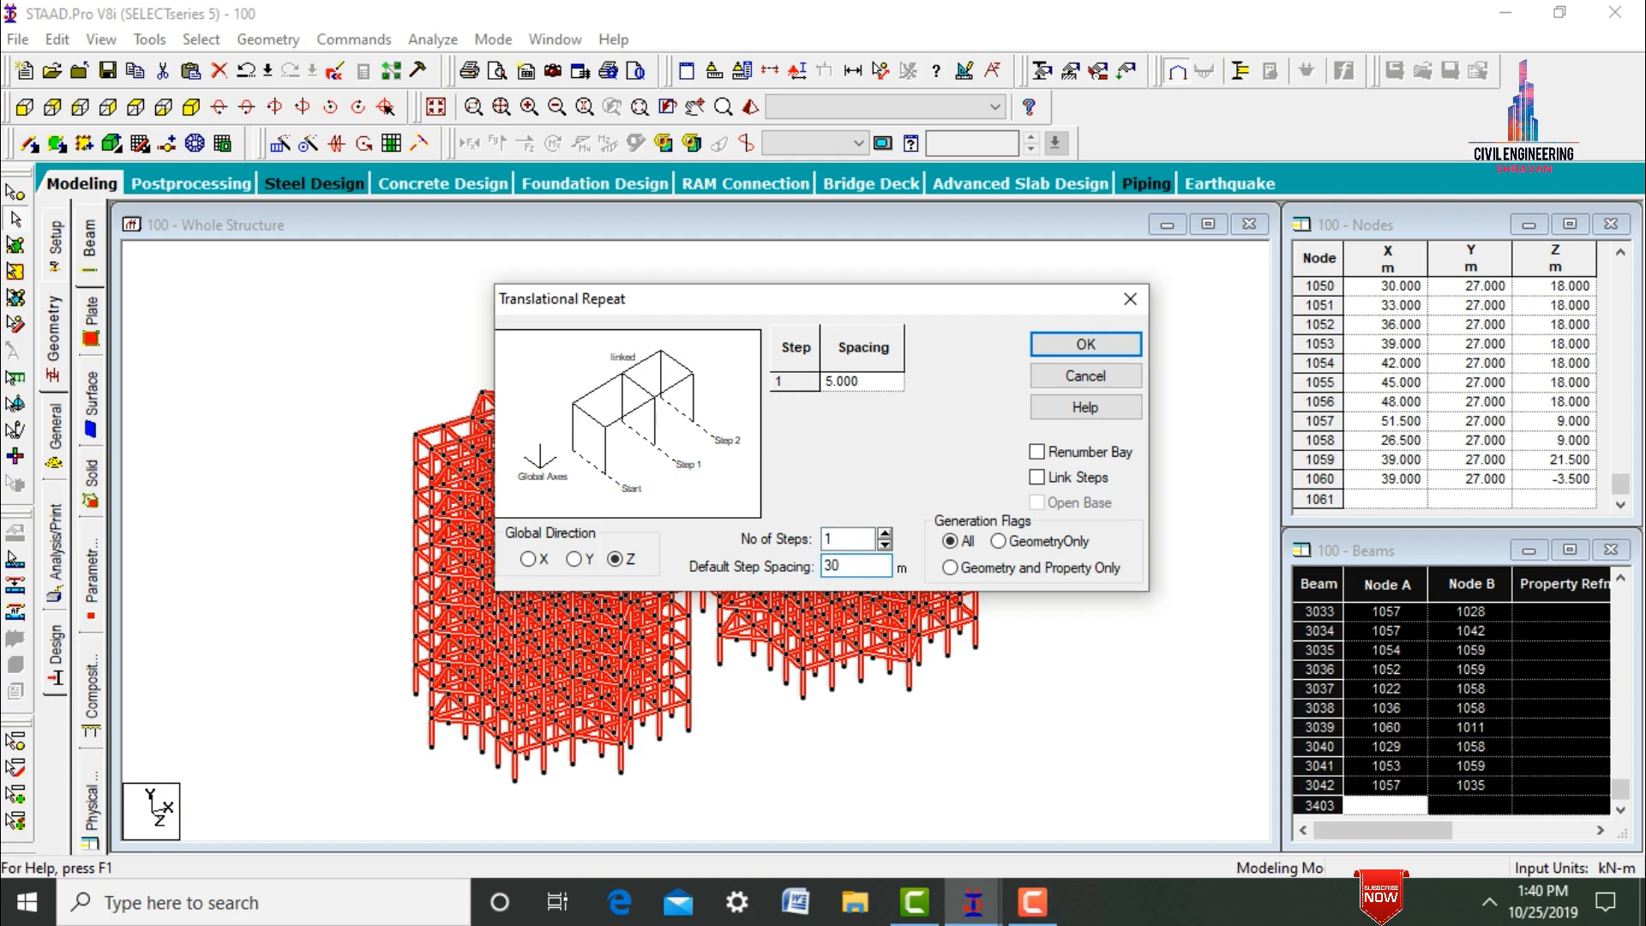
key("Return")
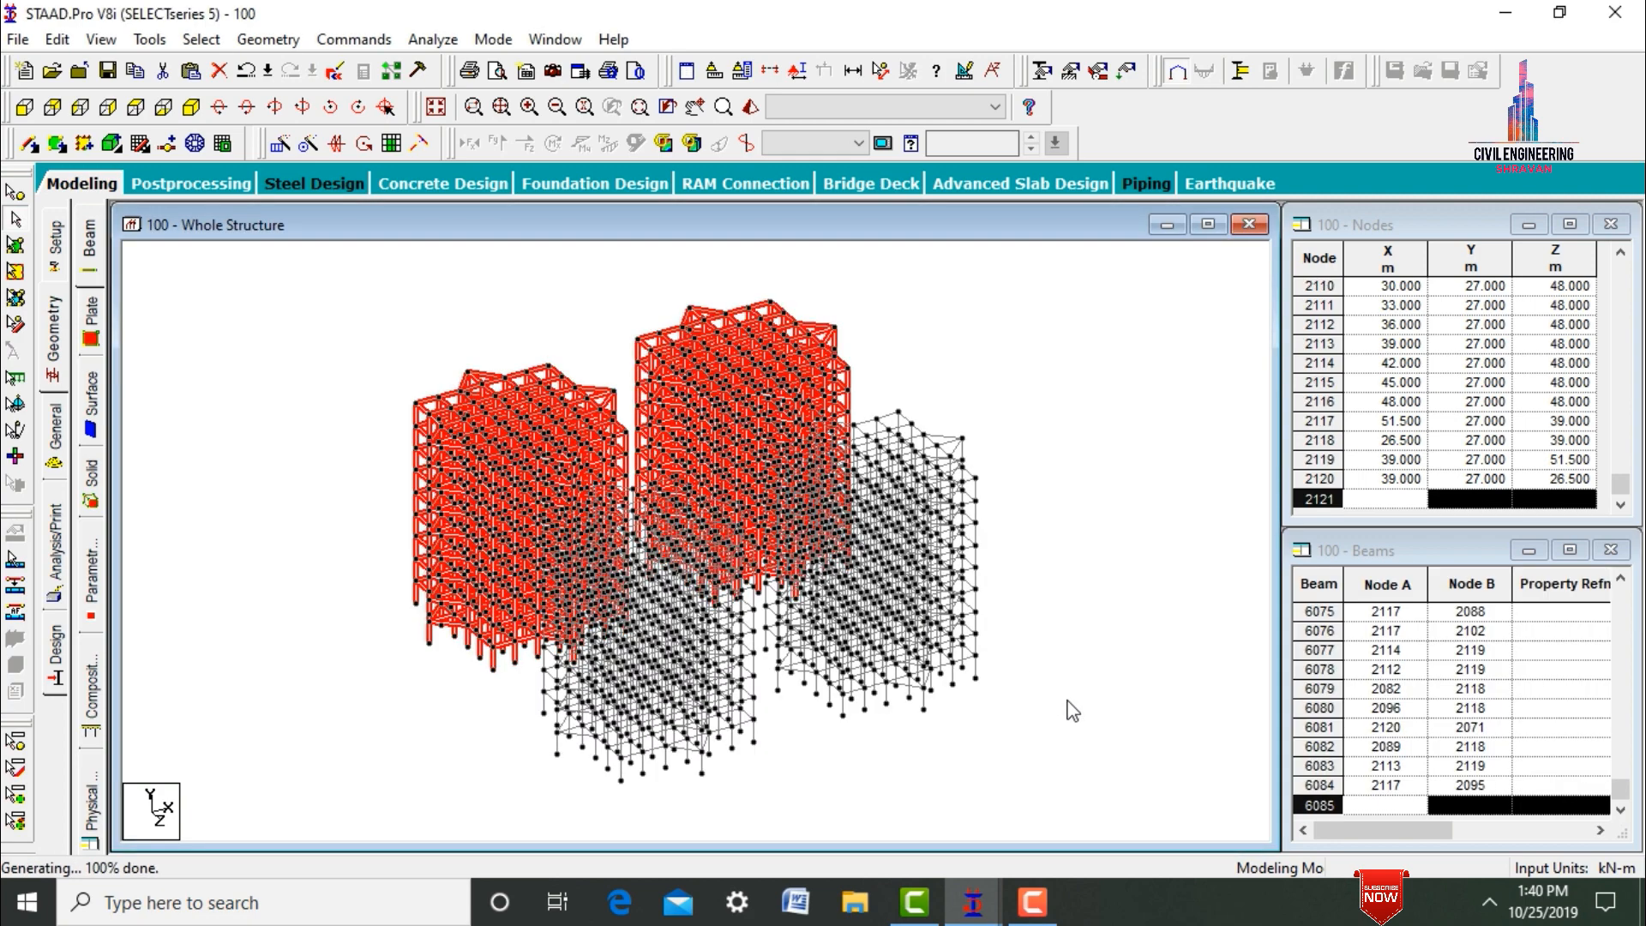
left_click(1072, 710)
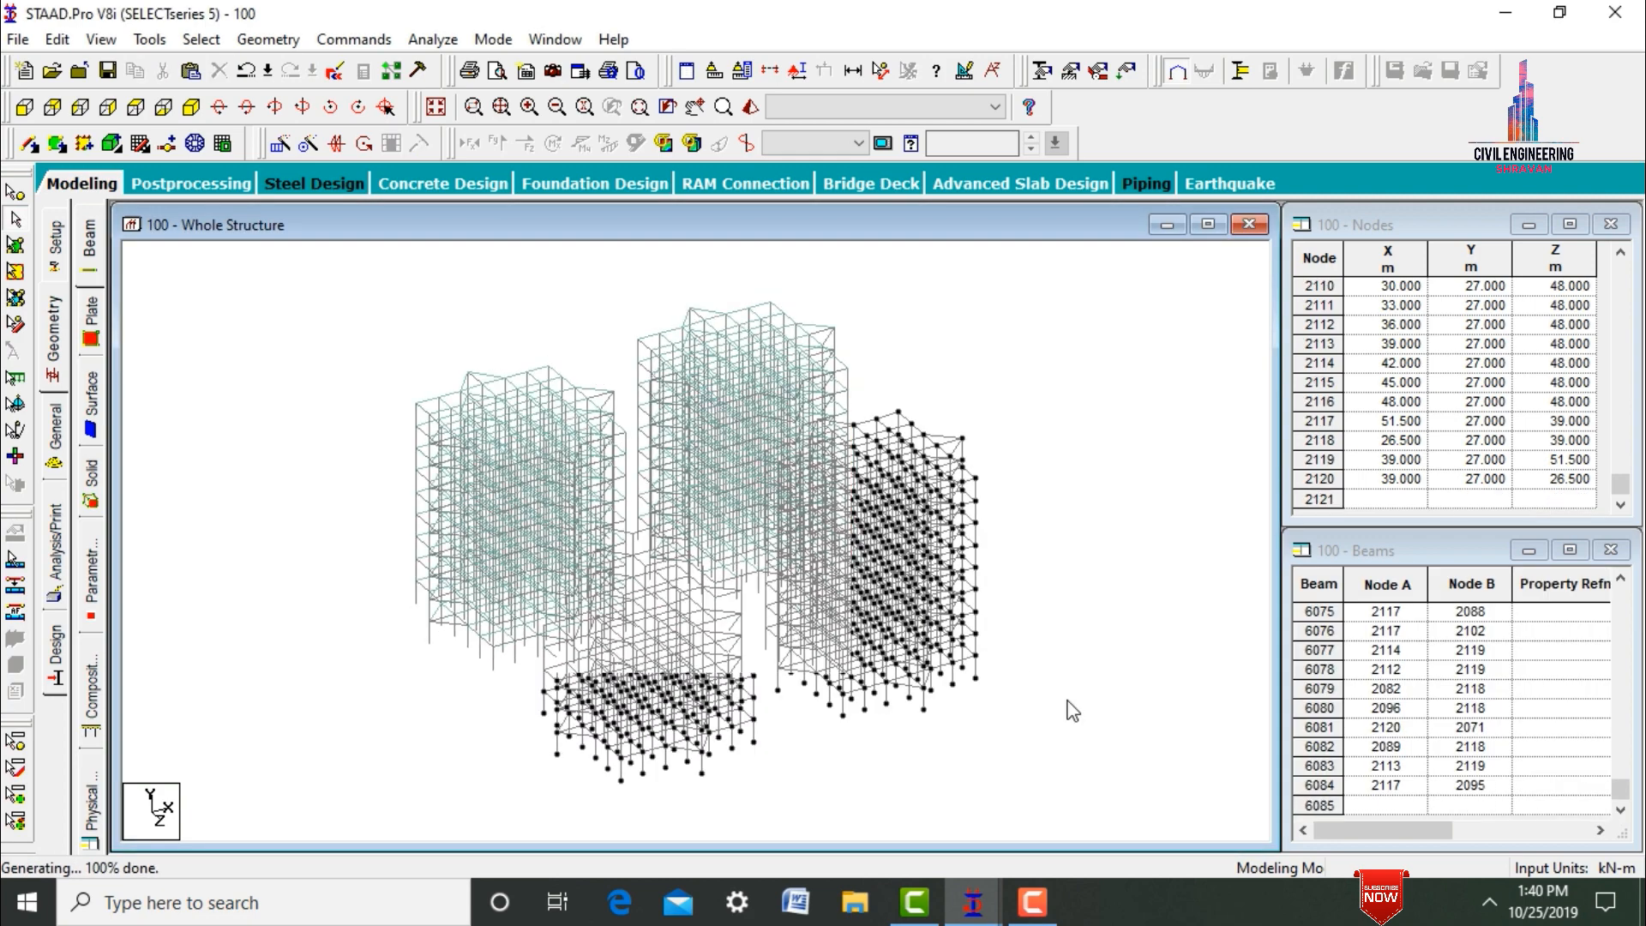
Select all plates of the two original towers and repeat them along the Z axis in 1 step with 30 m spacing.
left_click(12, 248)
key("ctrl+a")
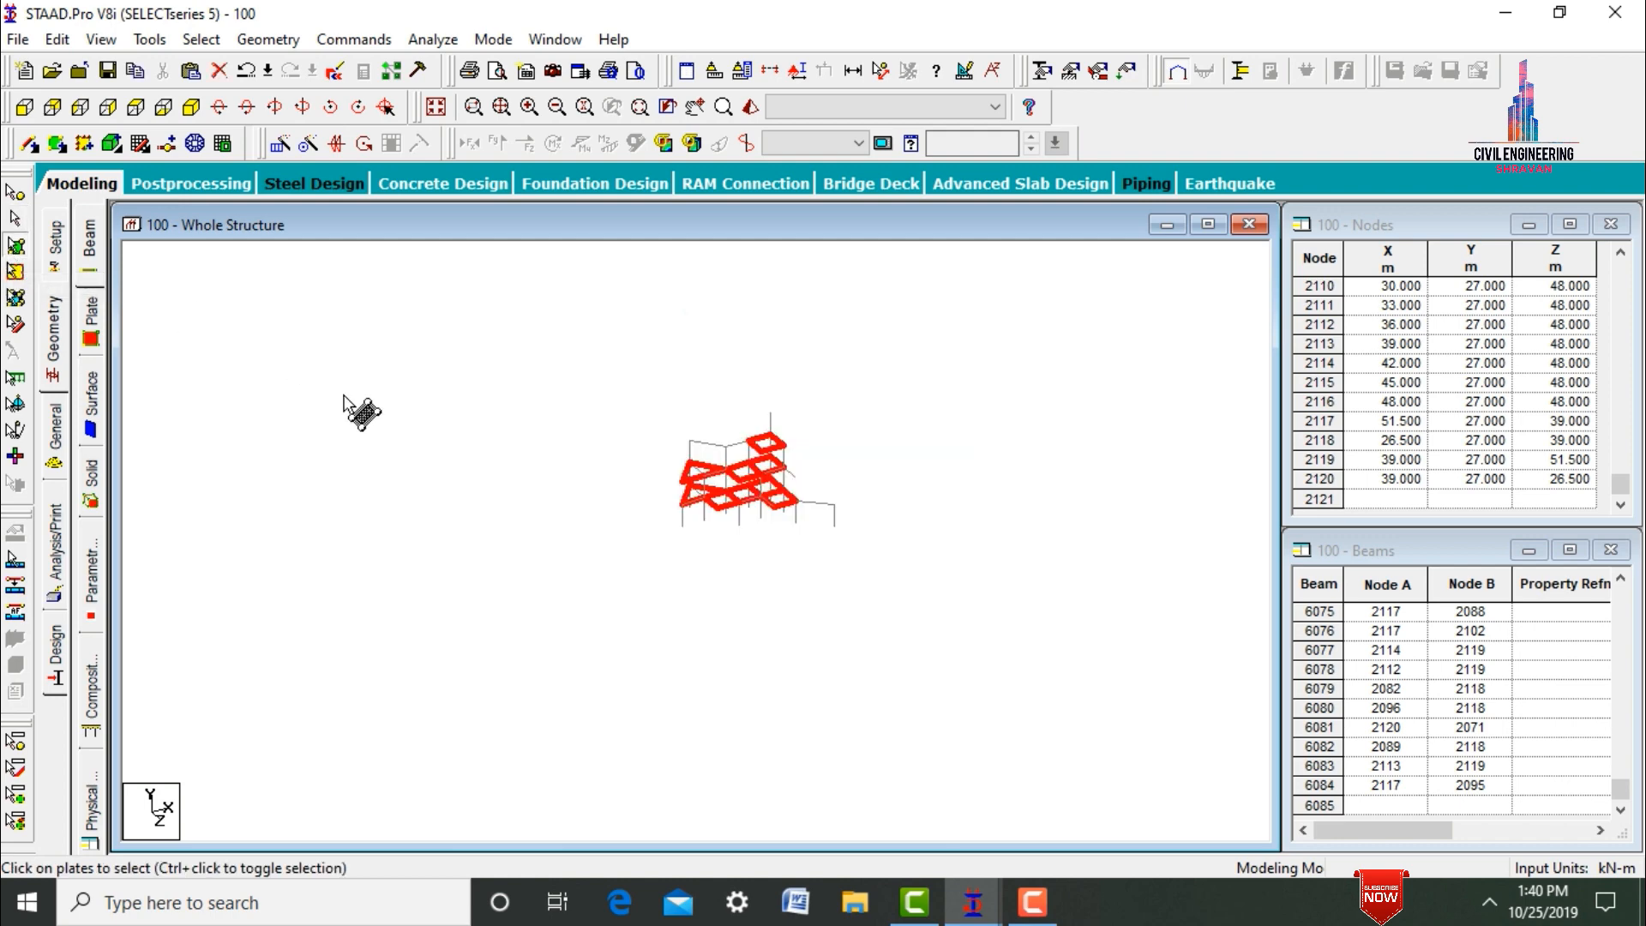
left_click(279, 142)
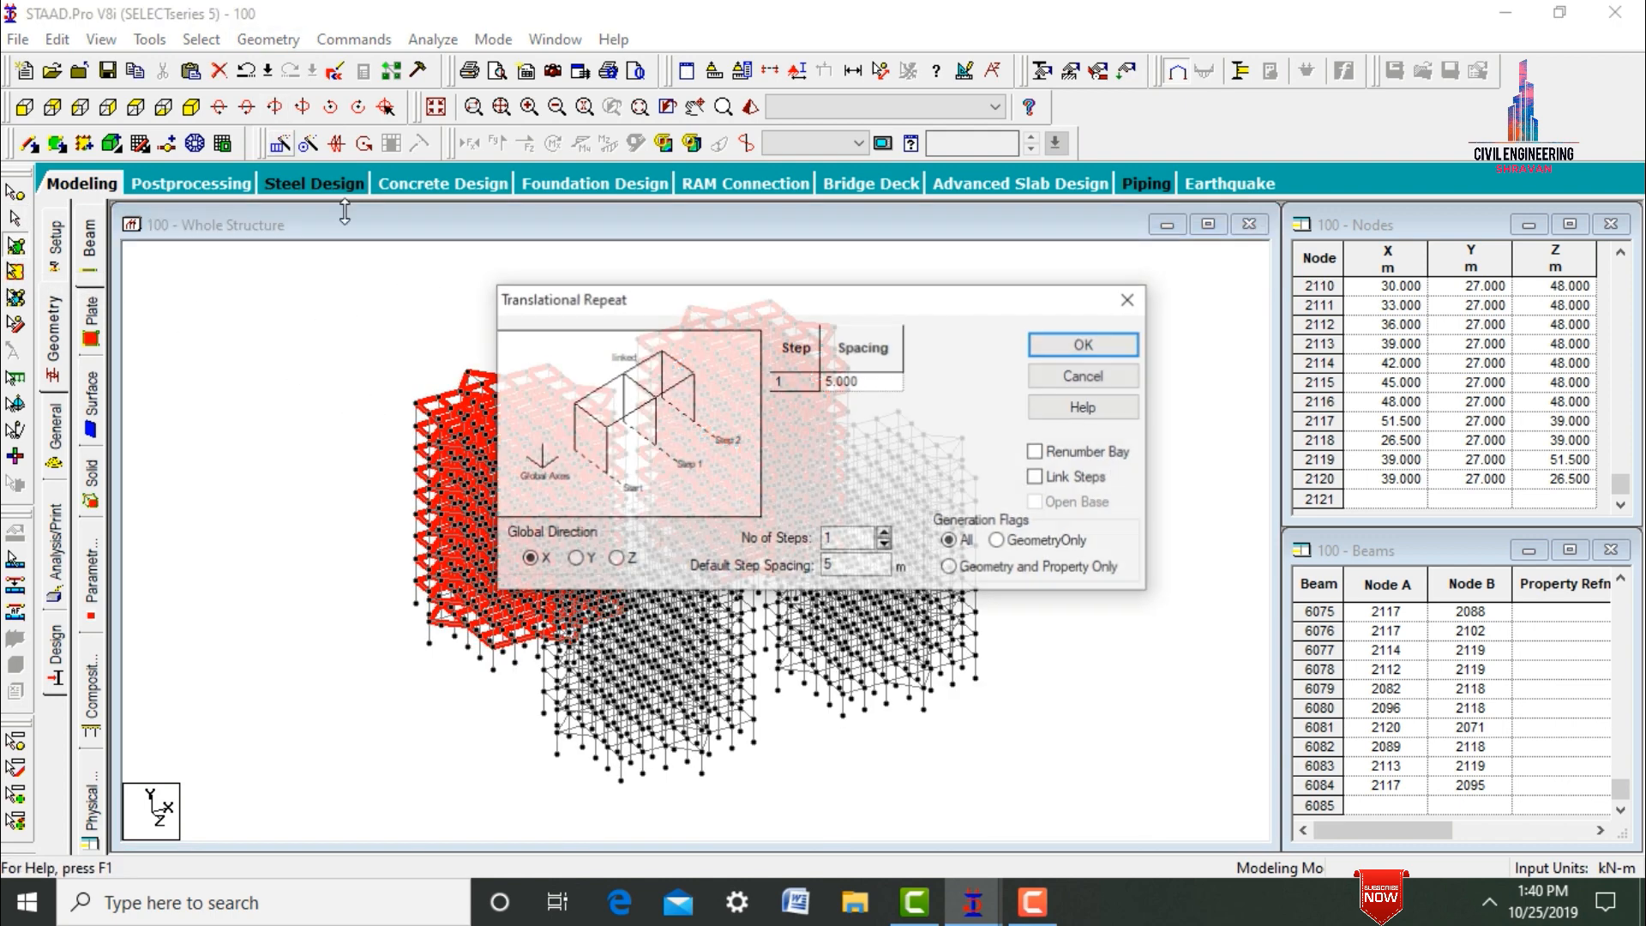
left_click(615, 559)
left_click_drag(866, 566, 797, 568)
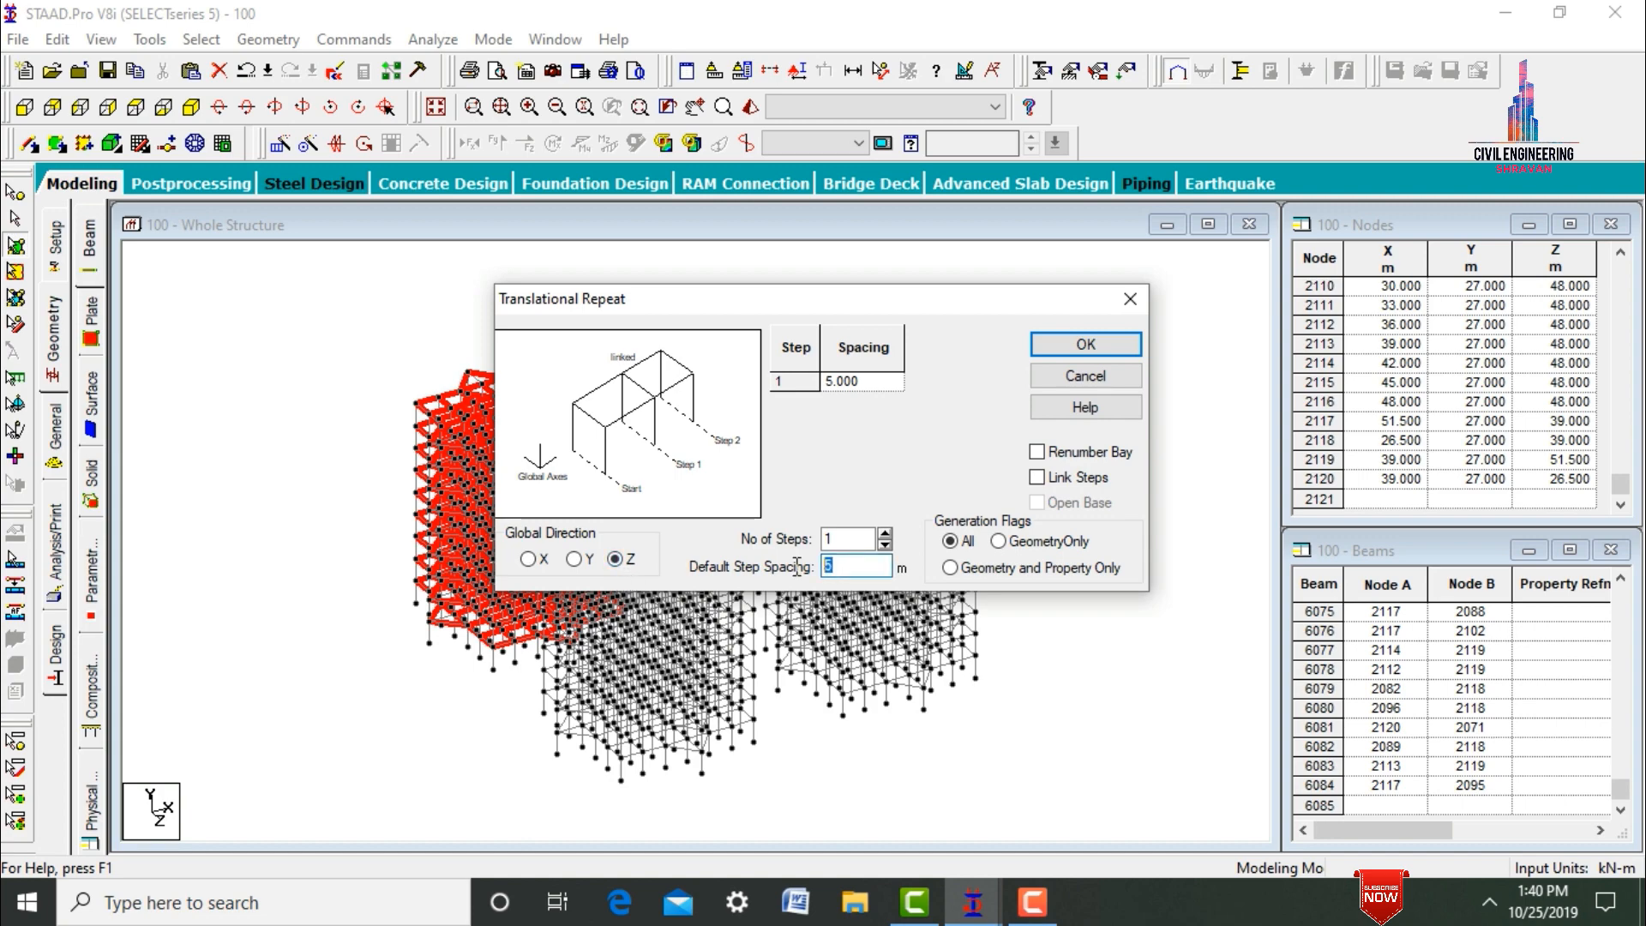
key("Return")
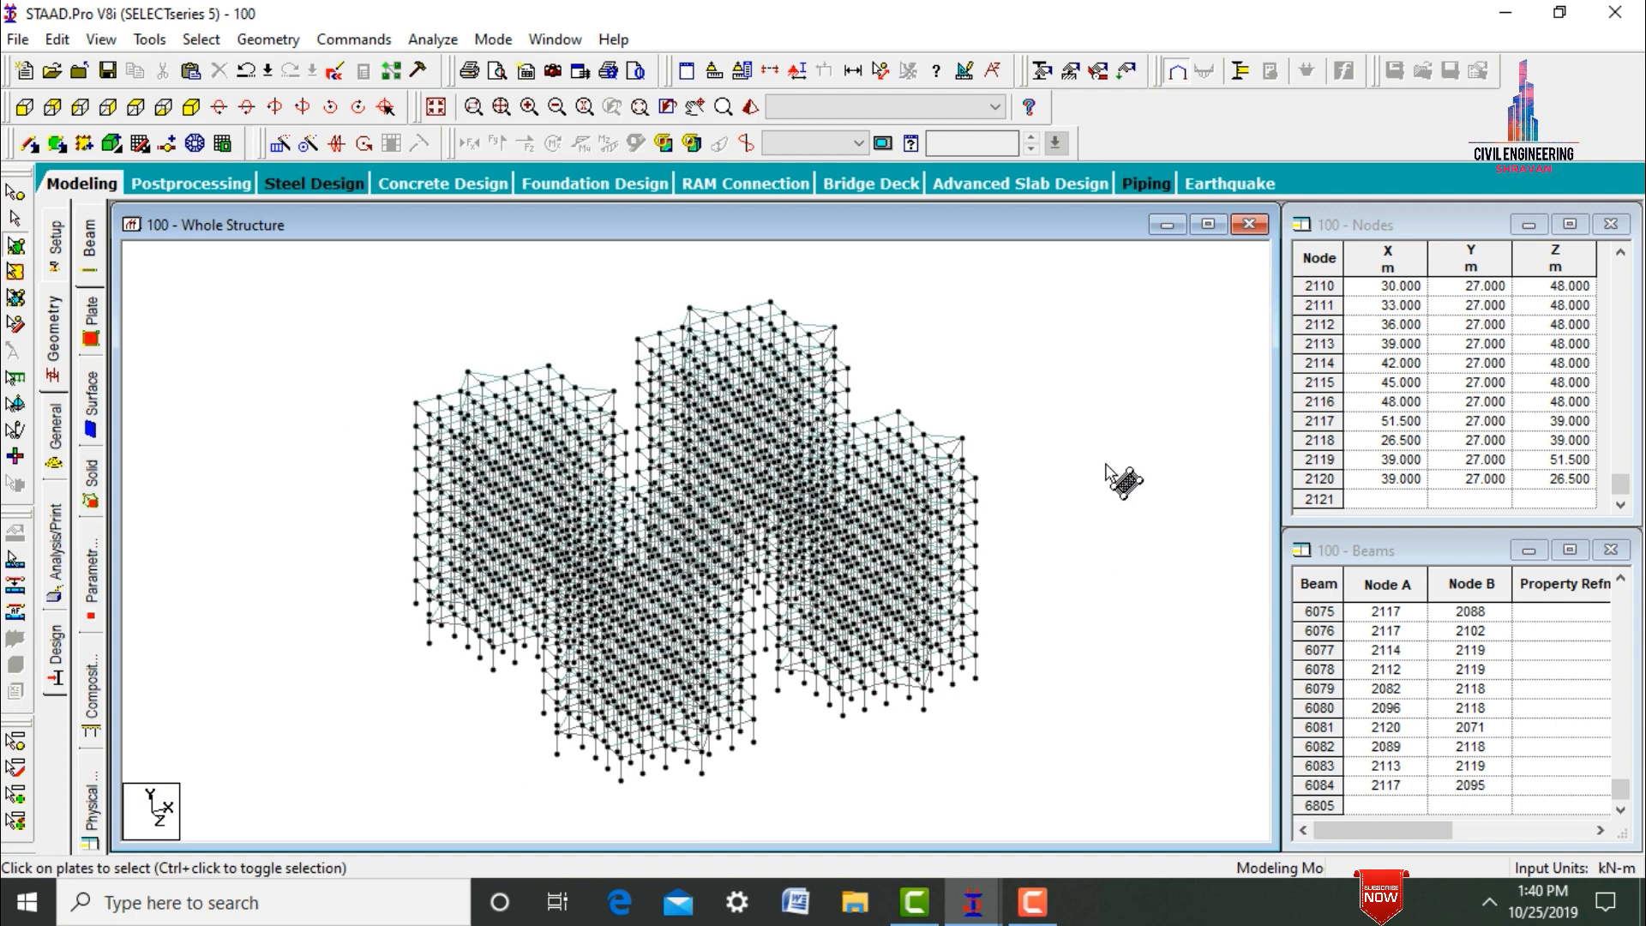
key("Escape")
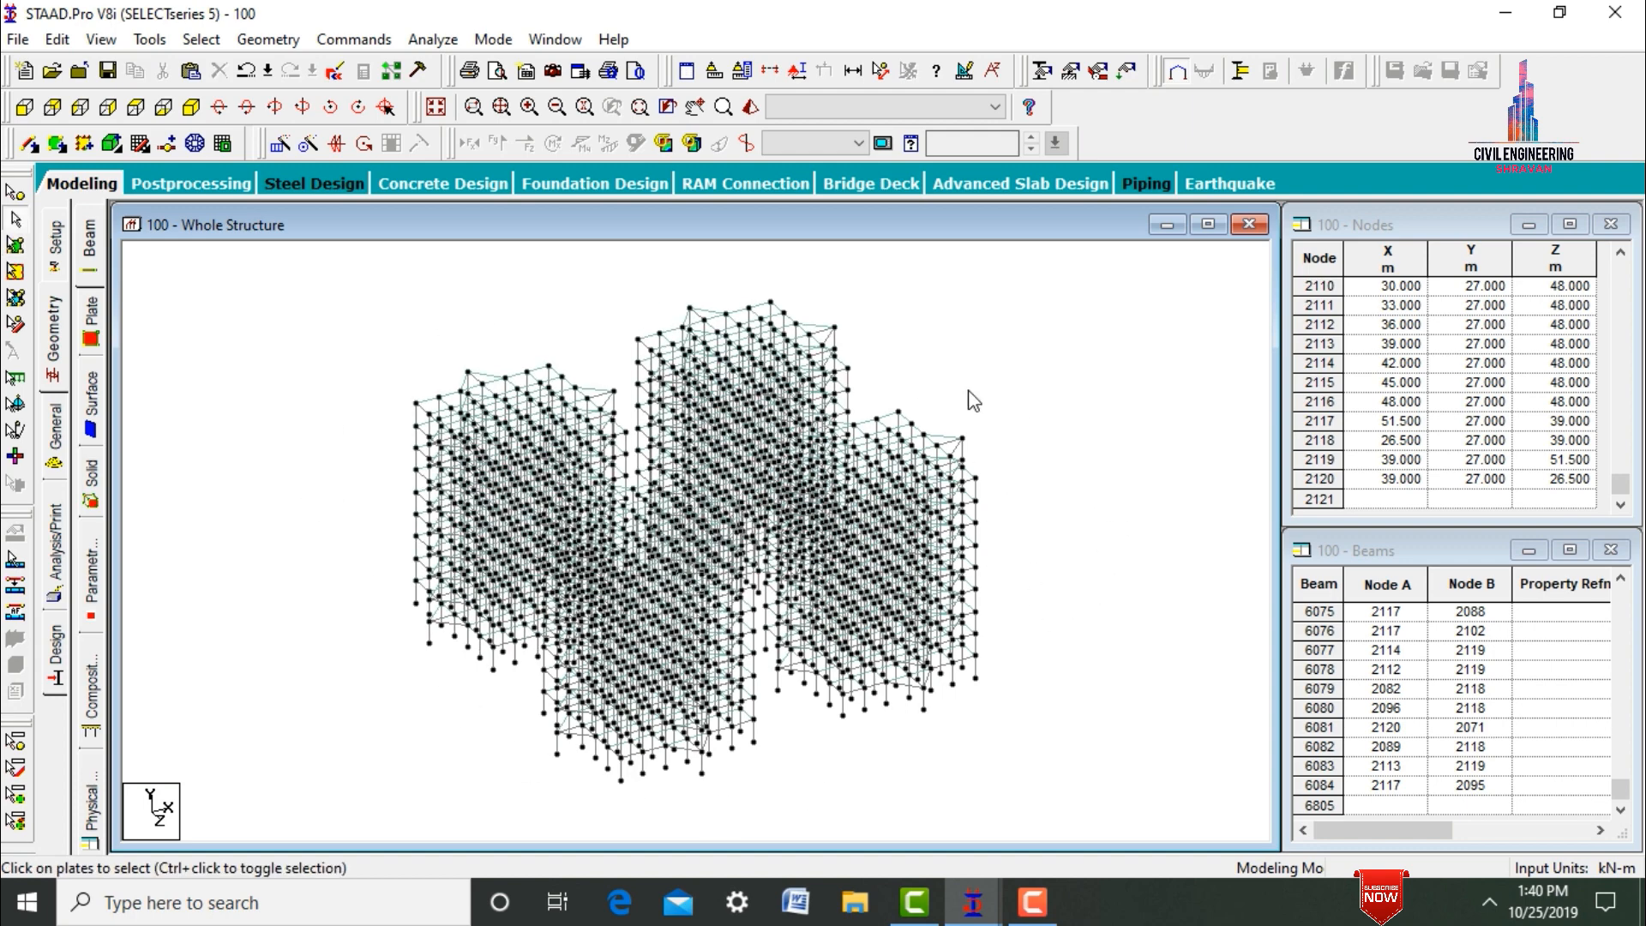
Inspect the four towers in a maximized 3D rendered view from above and from the side.
left_click(750, 107)
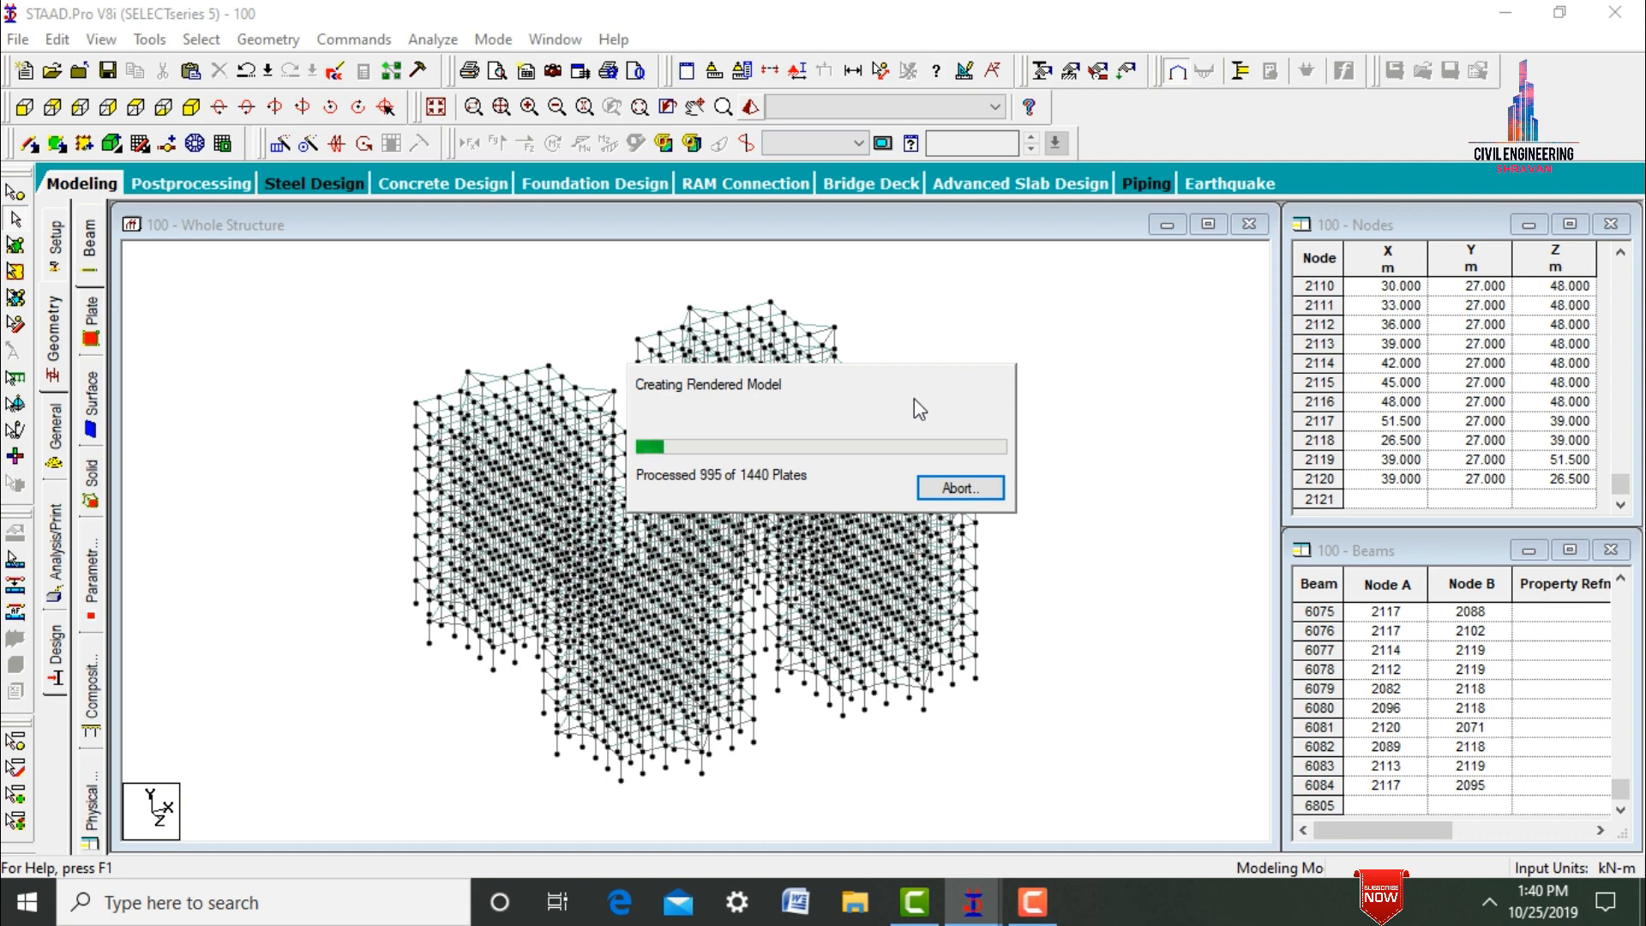
left_click_drag(930, 511, 897, 697)
left_click(1507, 350)
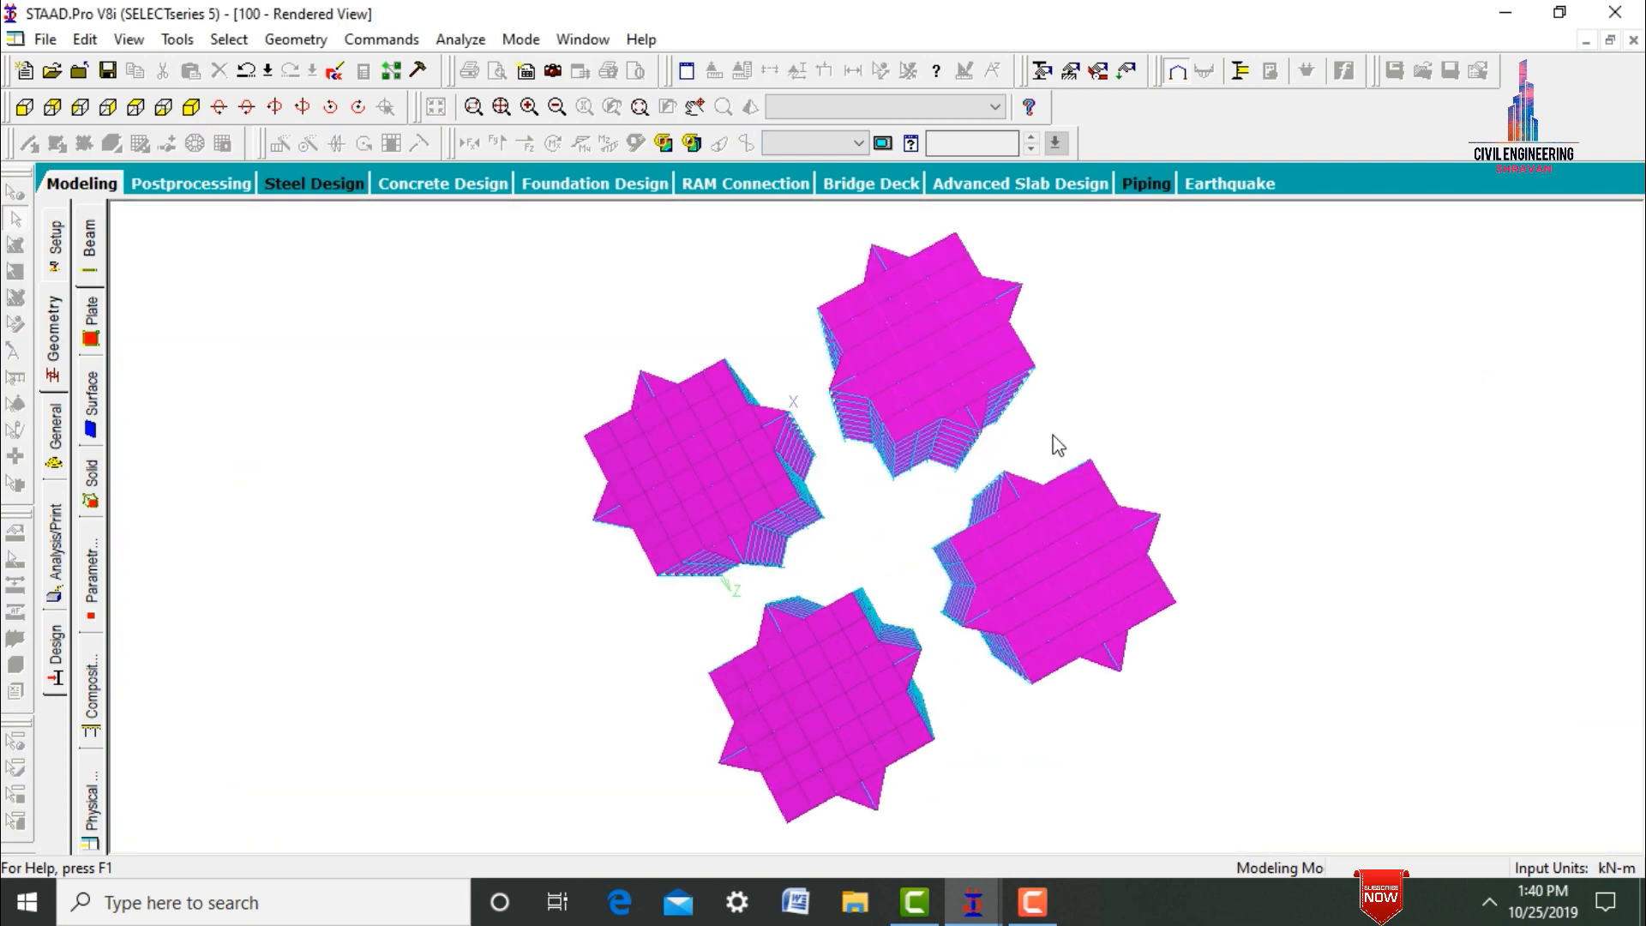
left_click_drag(1059, 444, 1261, 435)
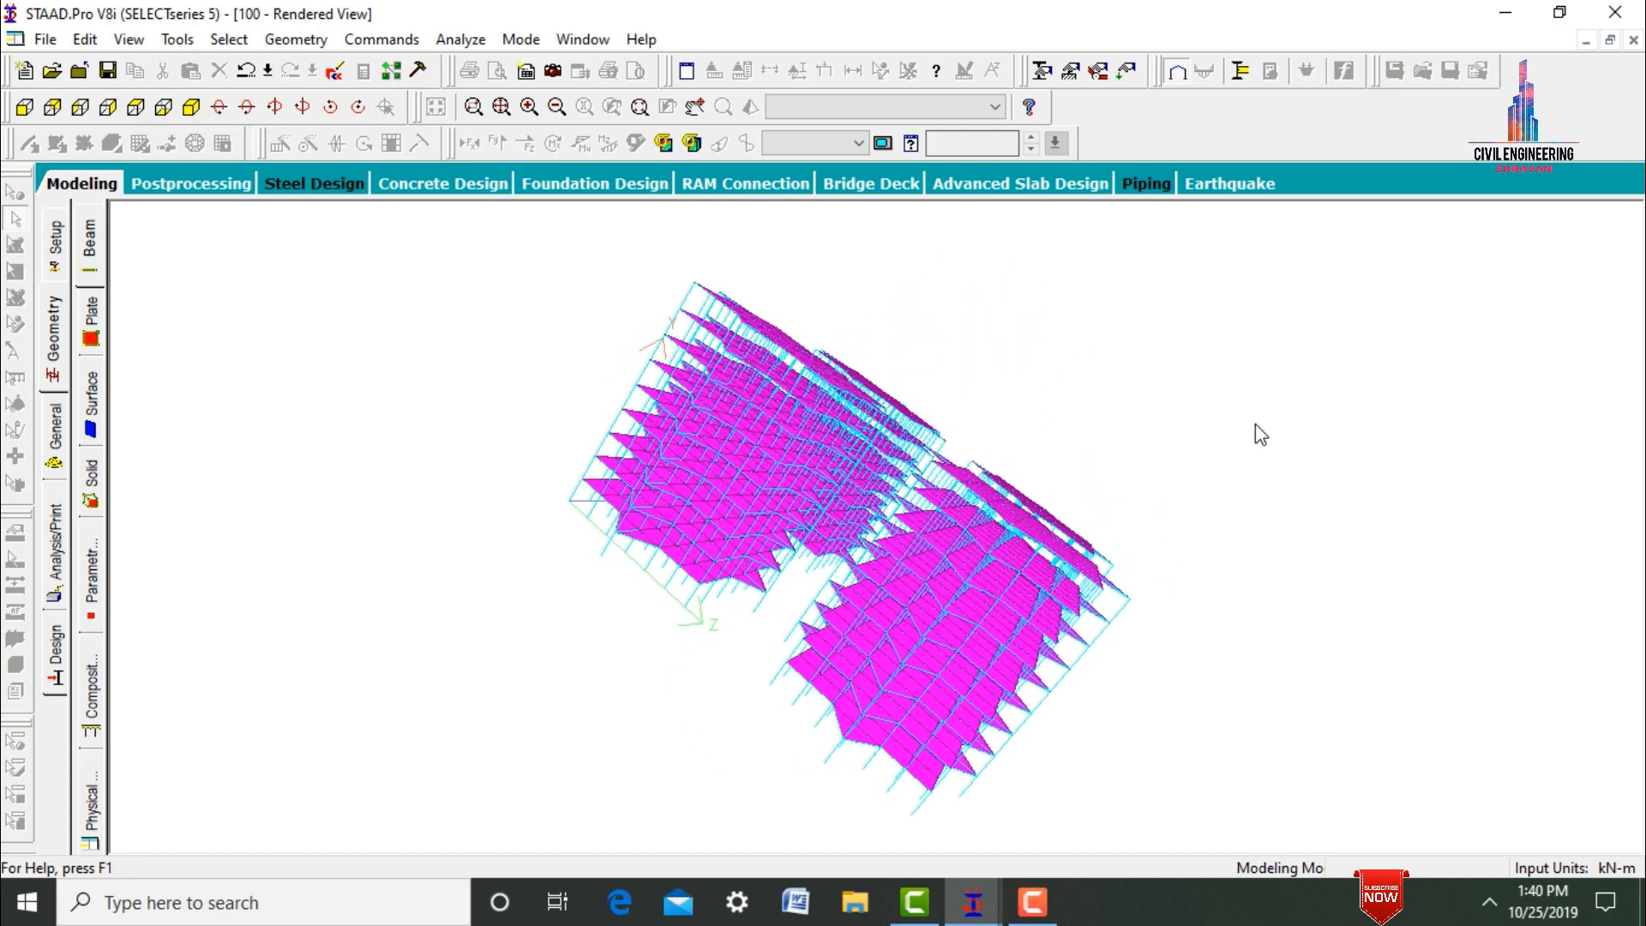
Return to the modeling view and isolate the floor one storey below the roof of all four towers with a window section, shown in plan.
left_click(97, 190)
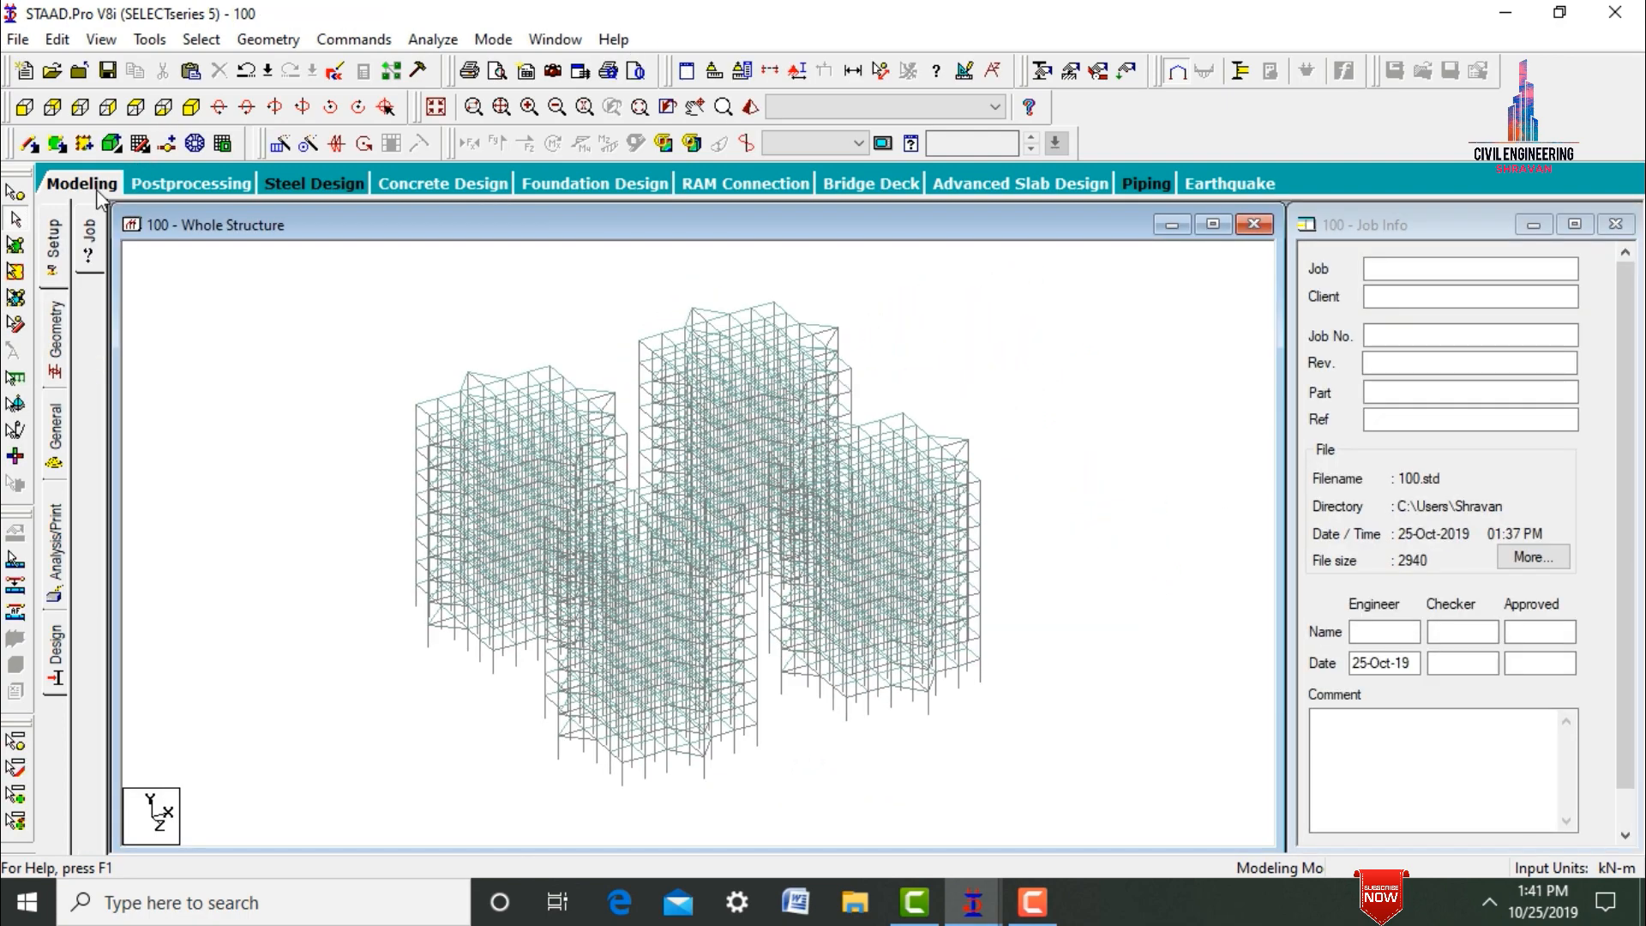
left_click(24, 108)
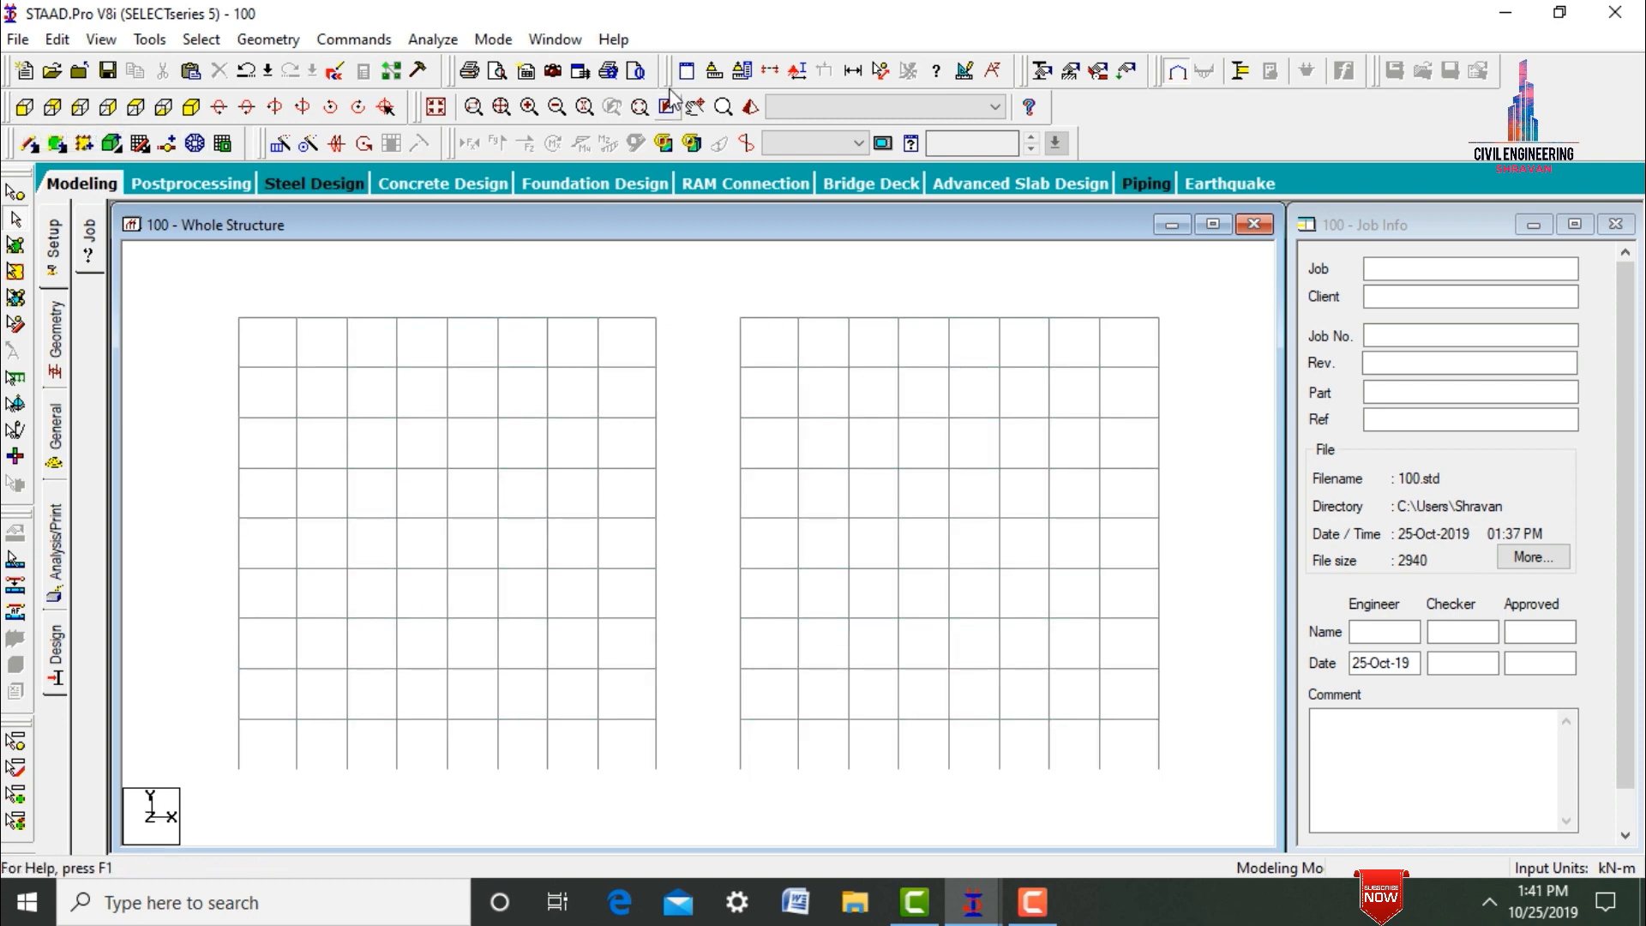
left_click(770, 70)
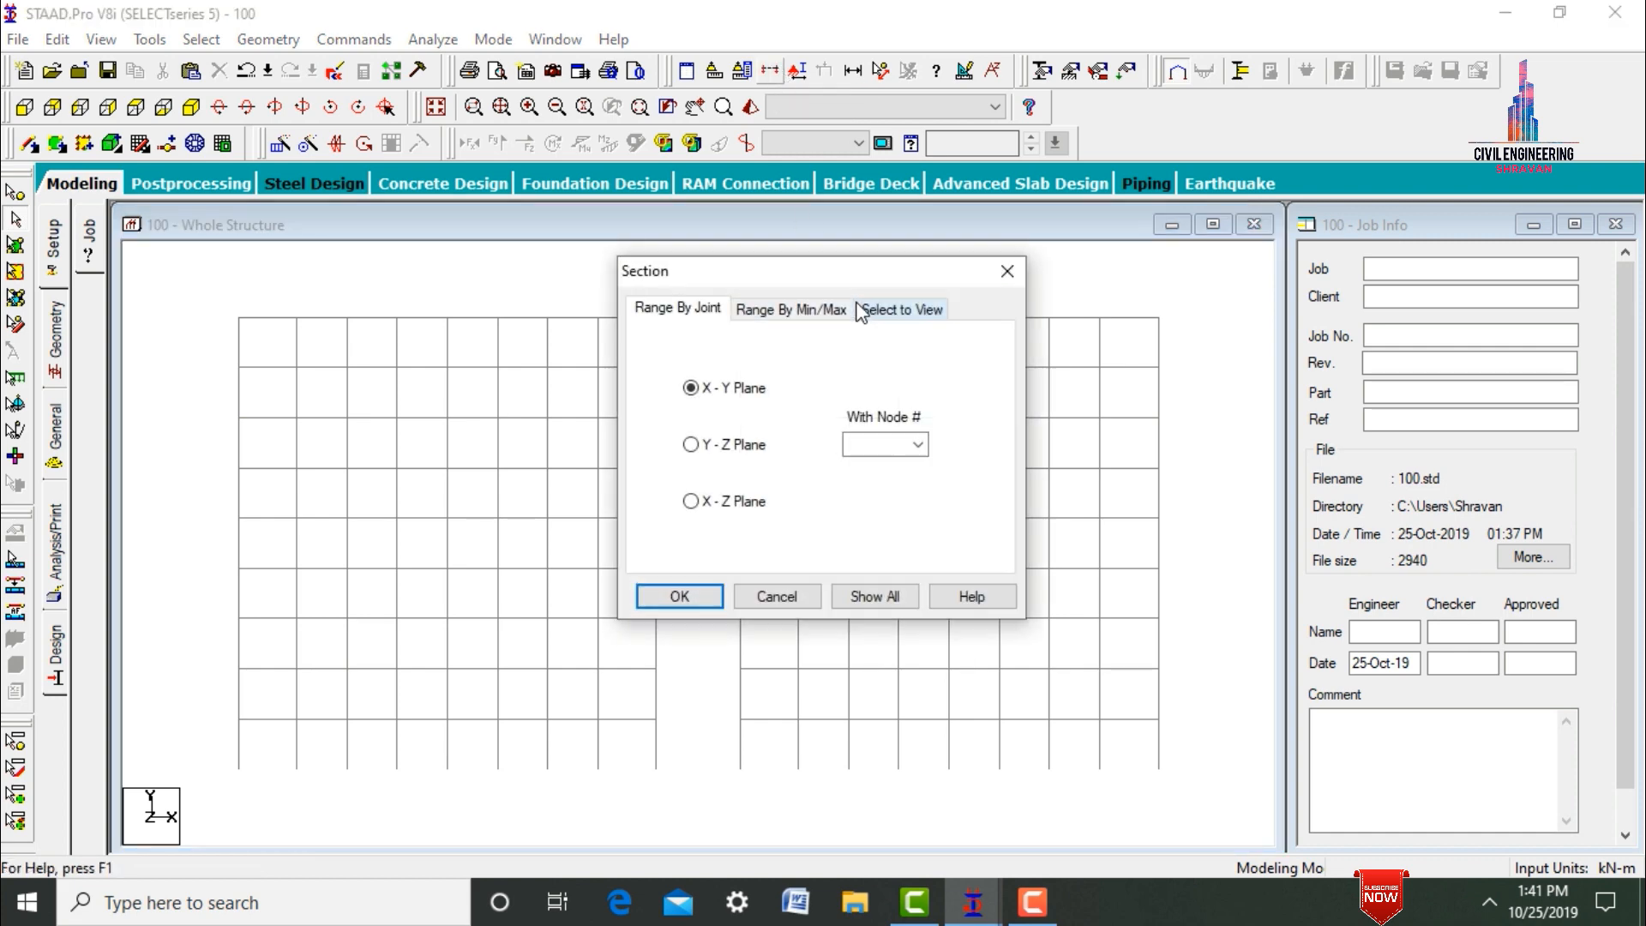
left_click(891, 309)
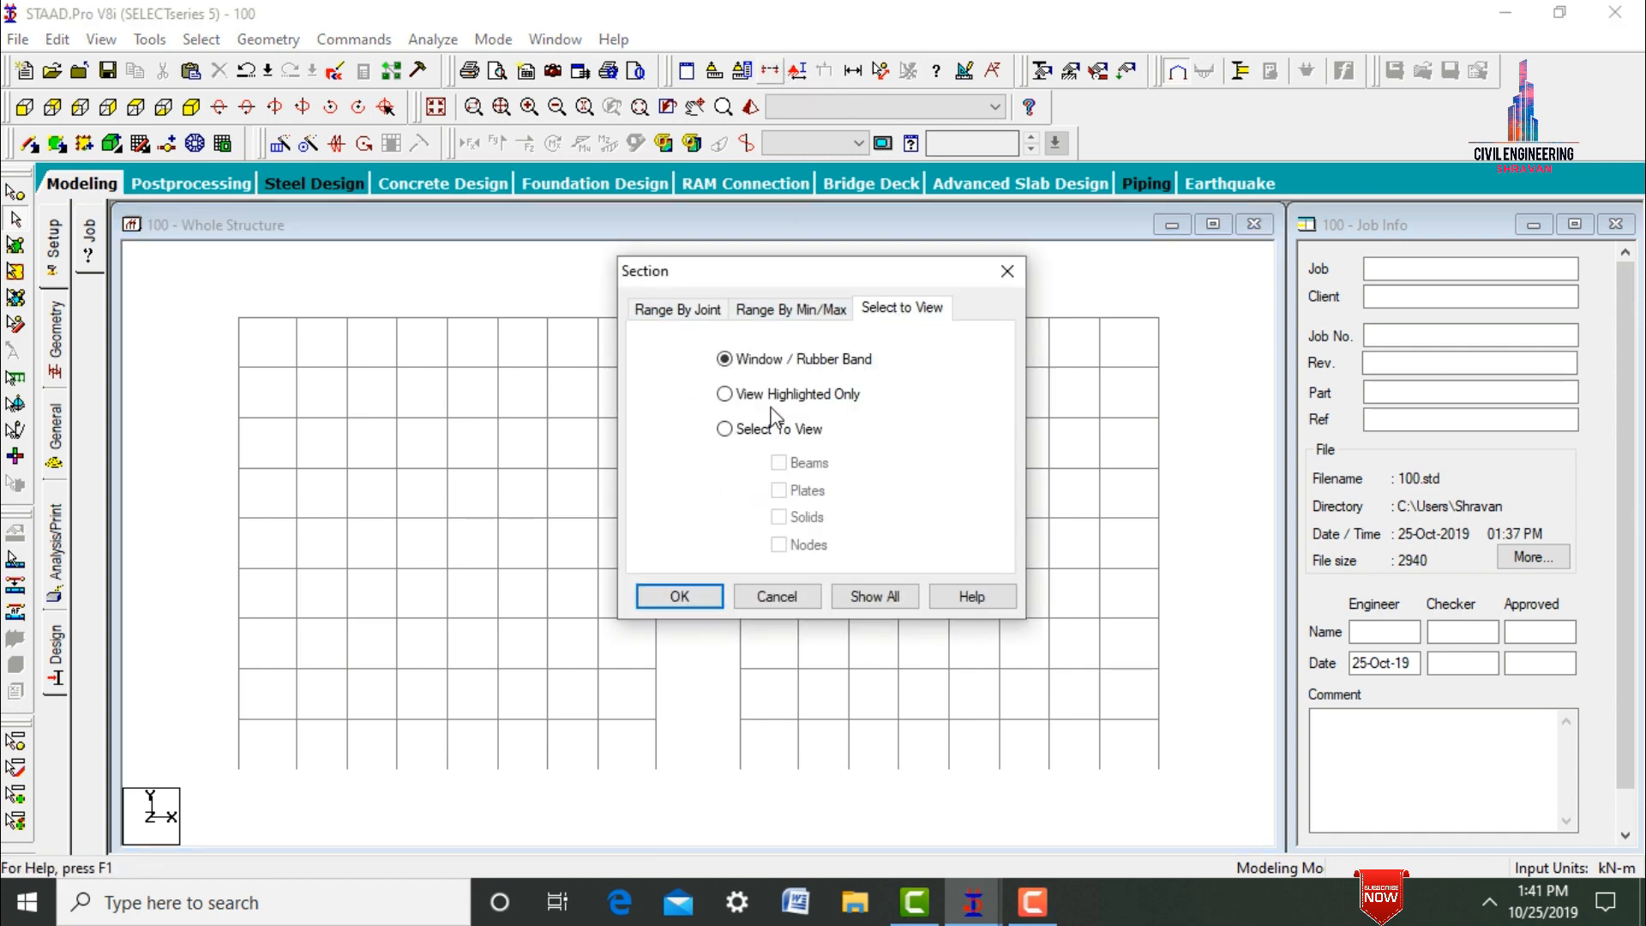
left_click(678, 597)
left_click_drag(225, 356, 1207, 369)
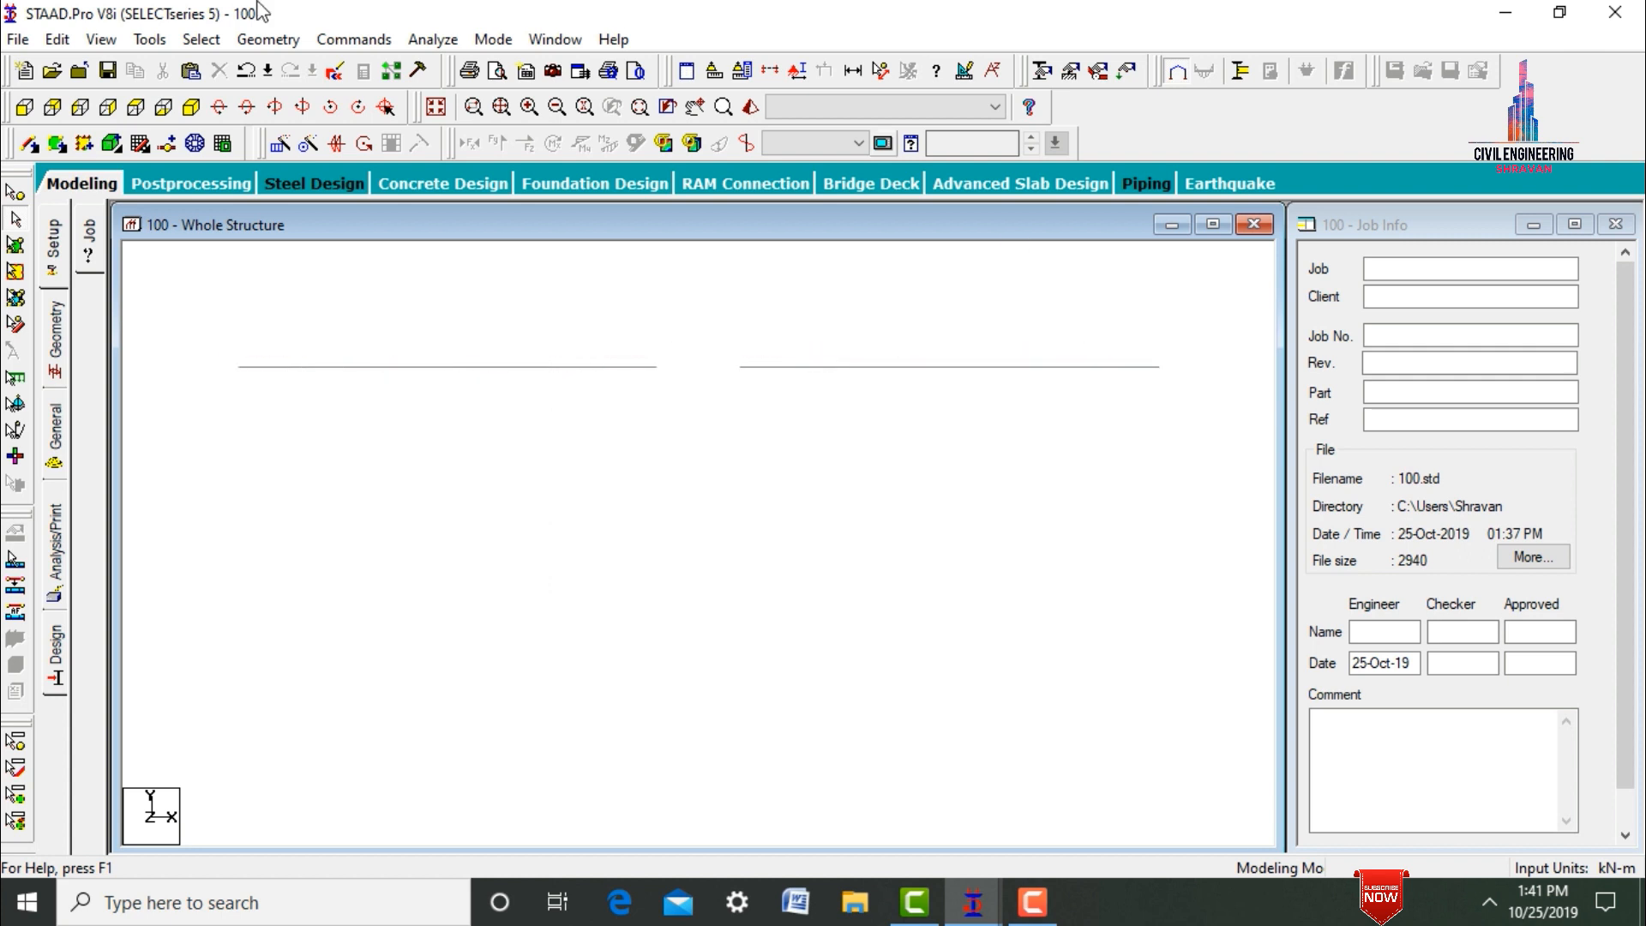
left_click(136, 108)
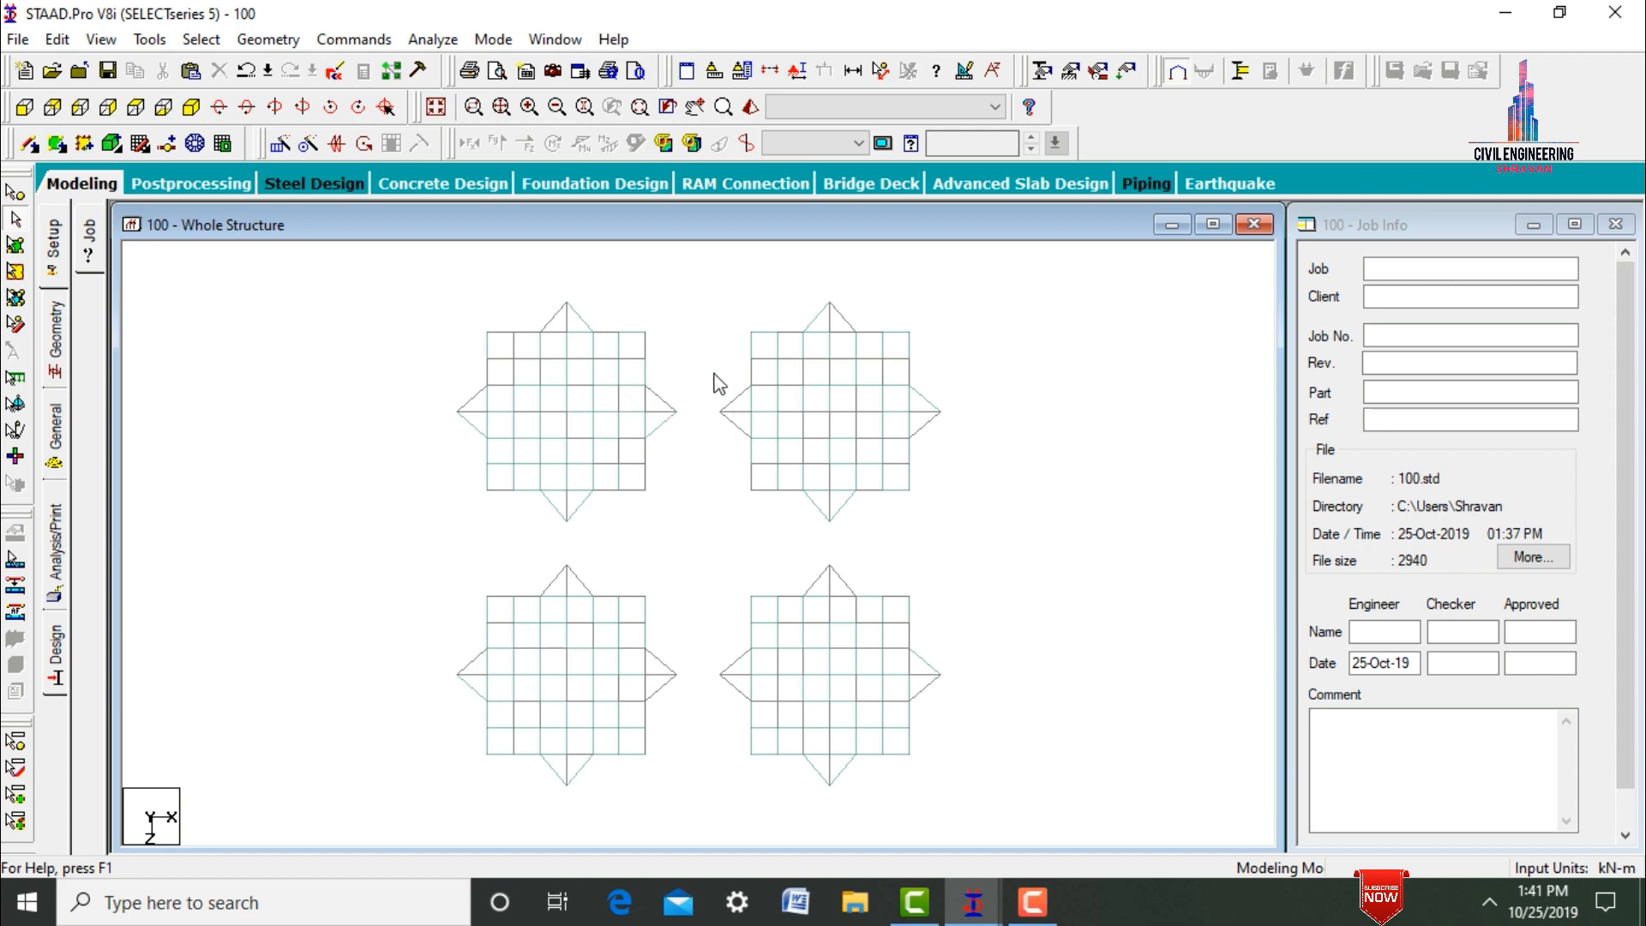
Add two parallel connecting beams between each pair of adjacent towers, joining the nodes at the base corners of their facing triangular projections.
left_click(40, 145)
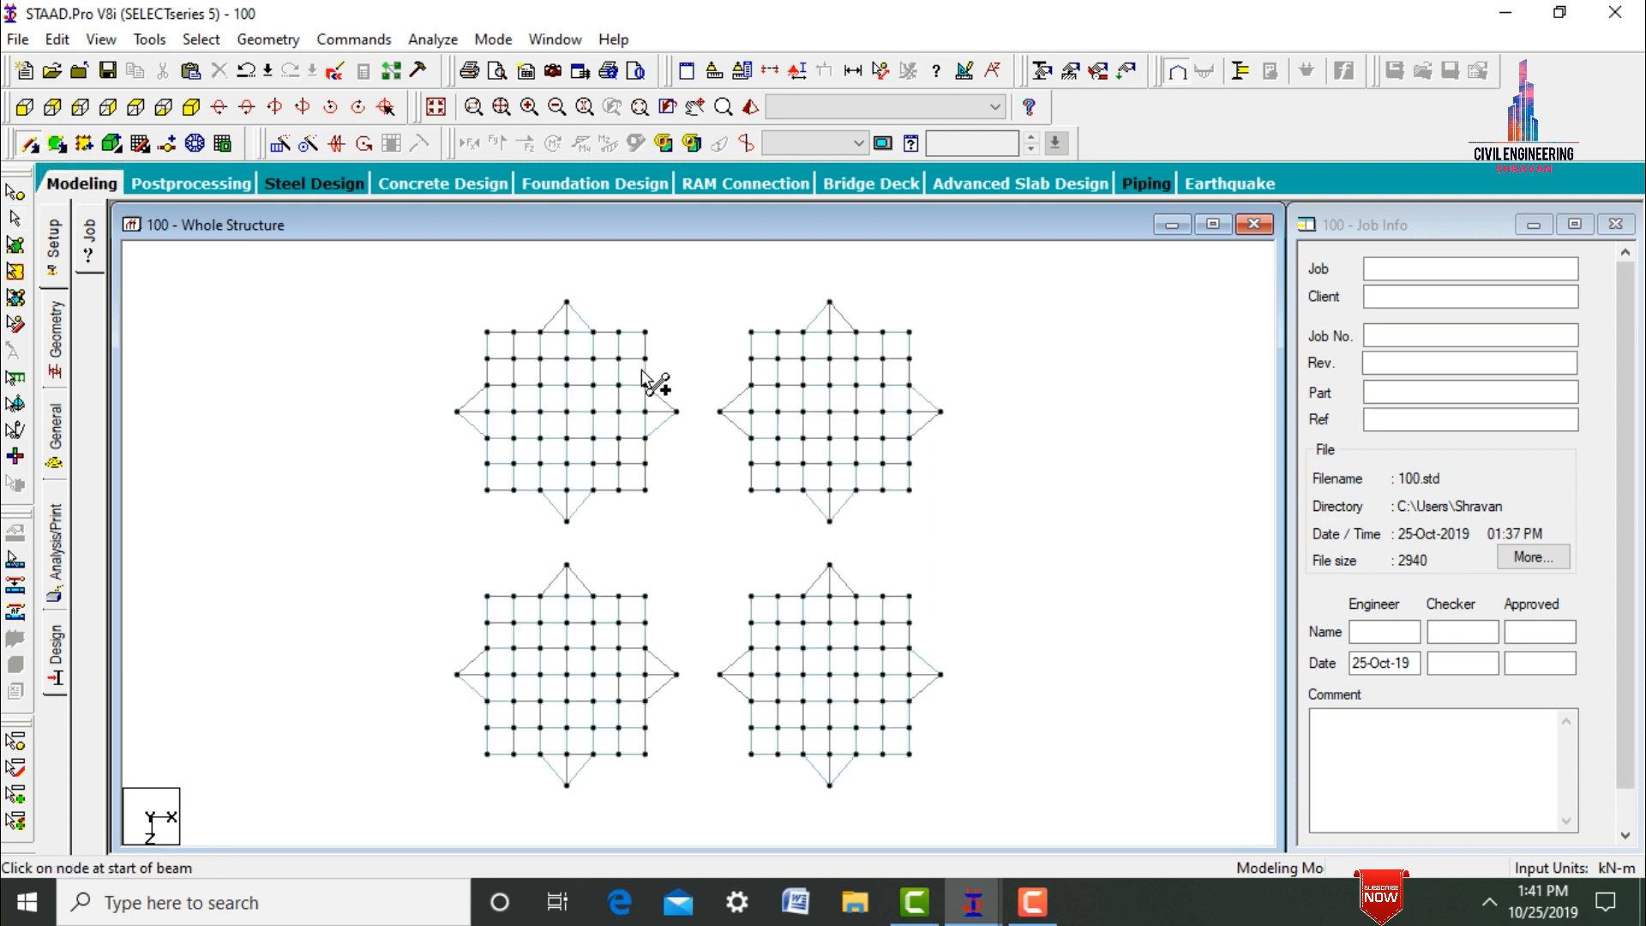
mouse_move(647, 386)
left_mouse_down()
mouse_move(758, 396)
mouse_move(750, 385)
mouse_move(684, 446)
mouse_move(648, 439)
left_mouse_up()
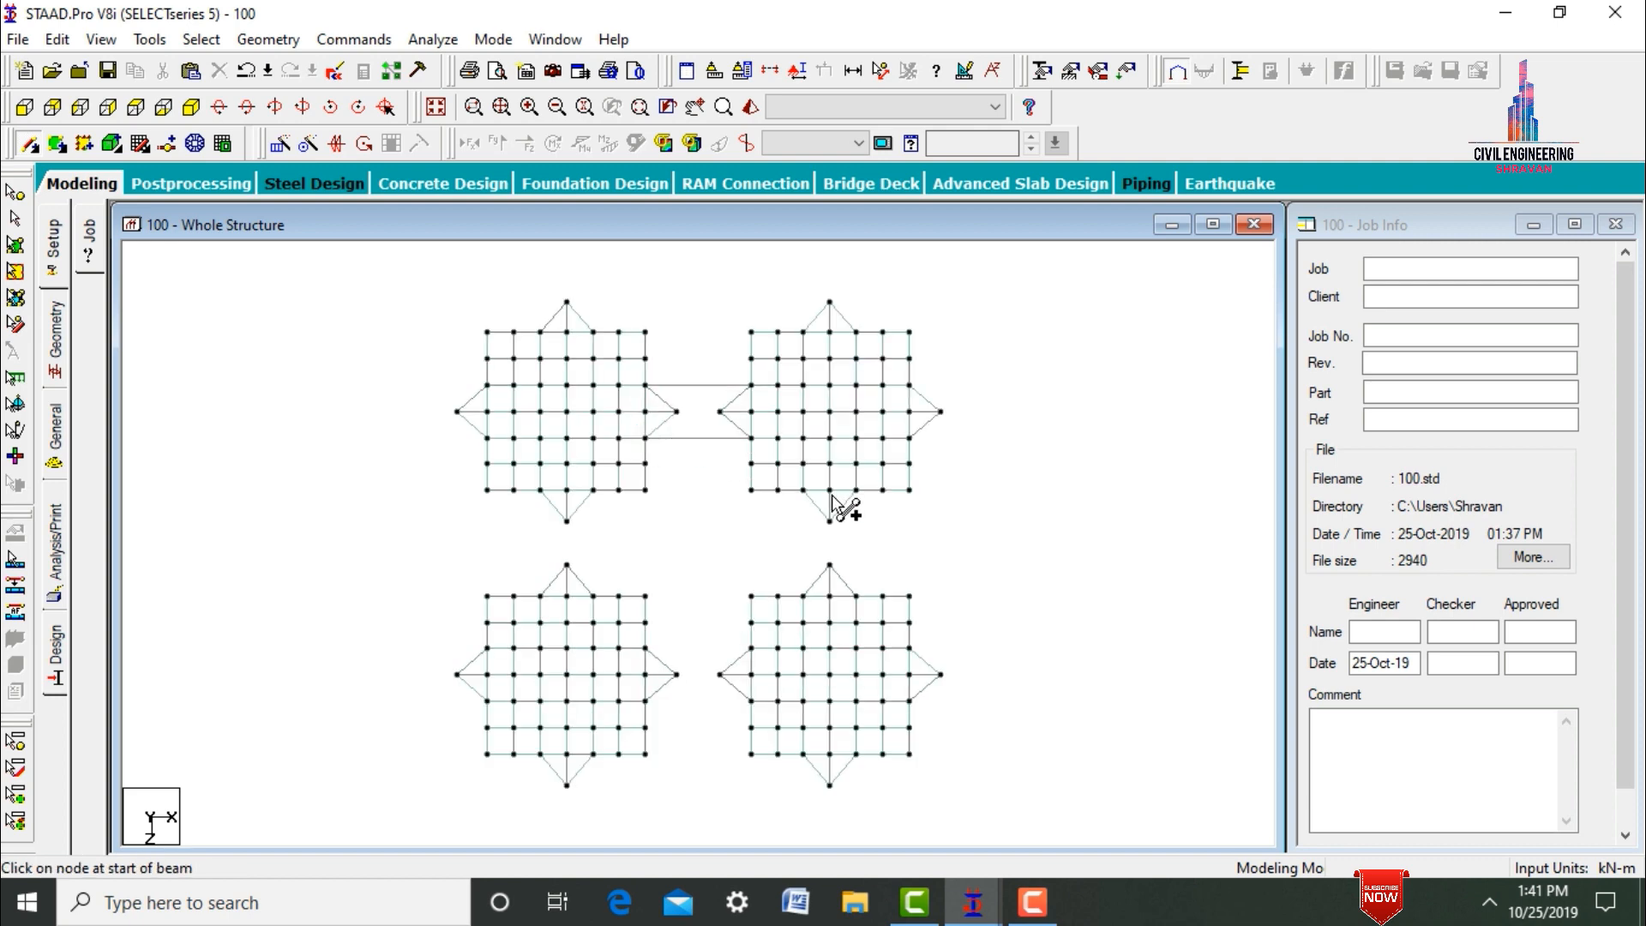
left_click_drag(804, 490, 804, 595)
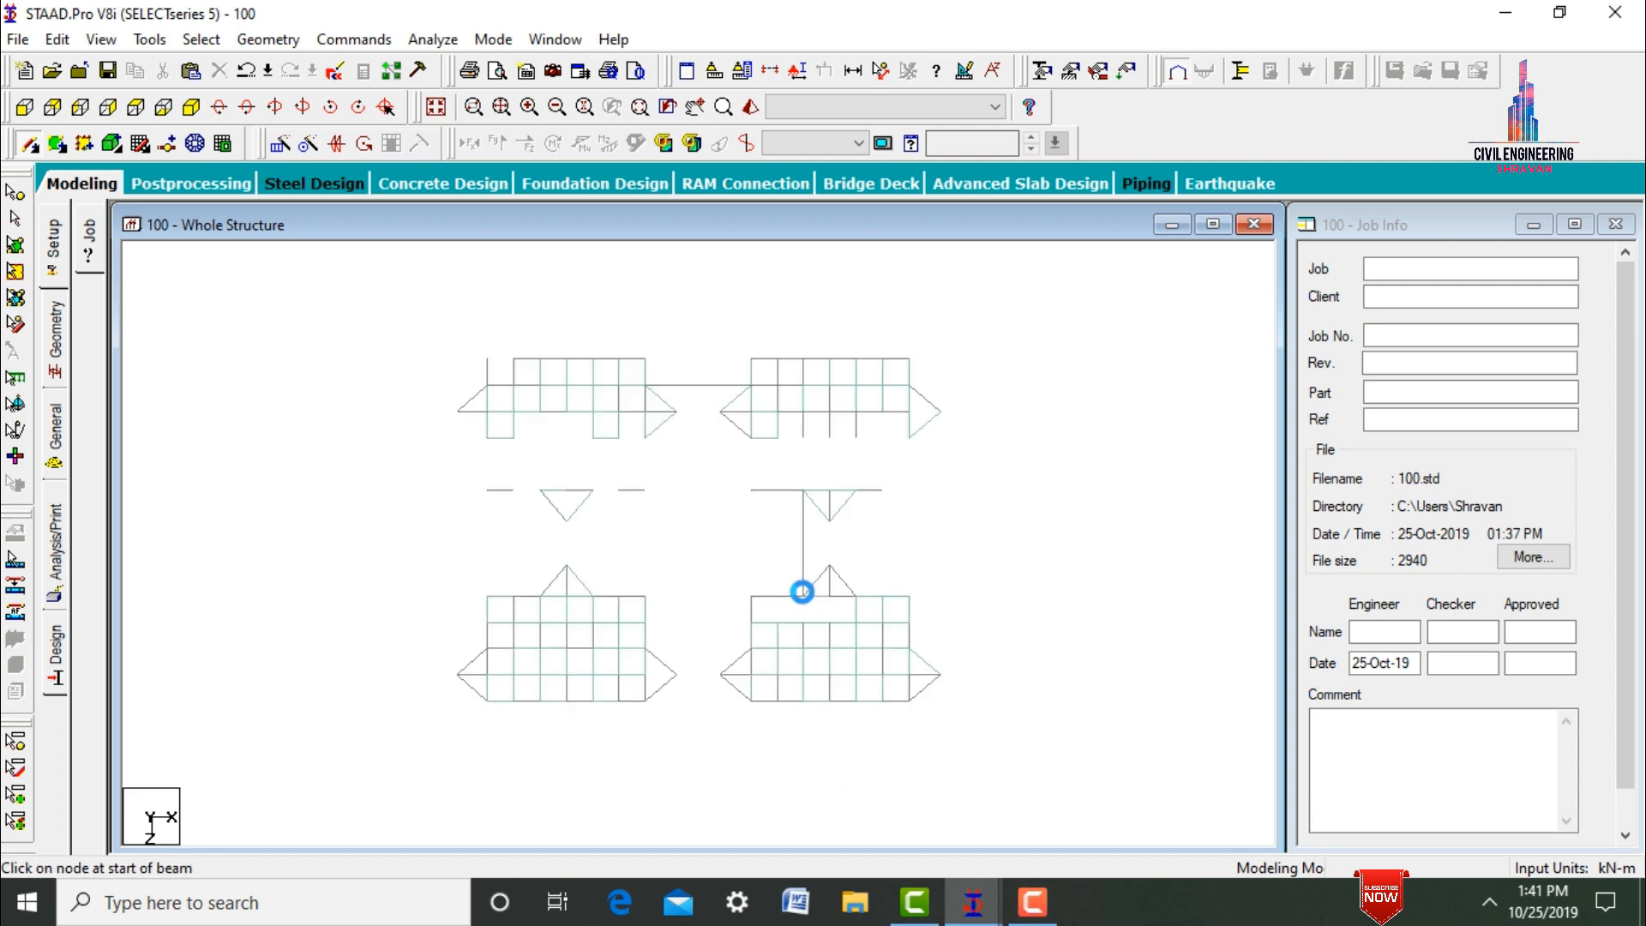
left_click_drag(856, 491, 856, 595)
left_click_drag(751, 648, 751, 701)
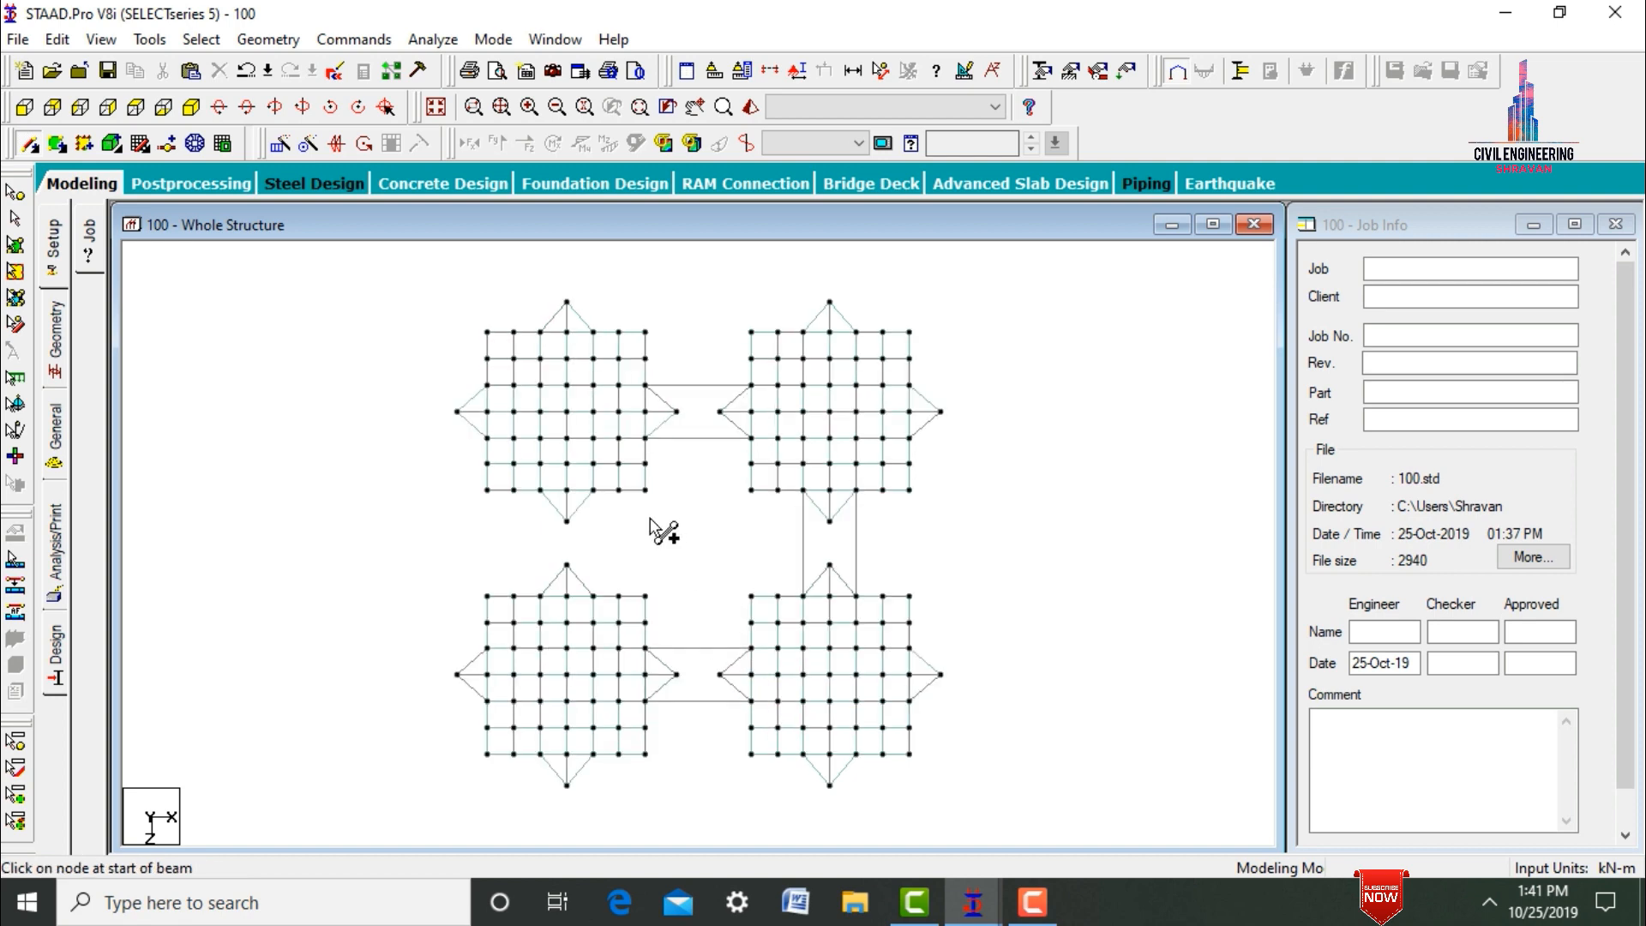
left_click_drag(598, 495, 594, 595)
left_click_drag(541, 490, 540, 595)
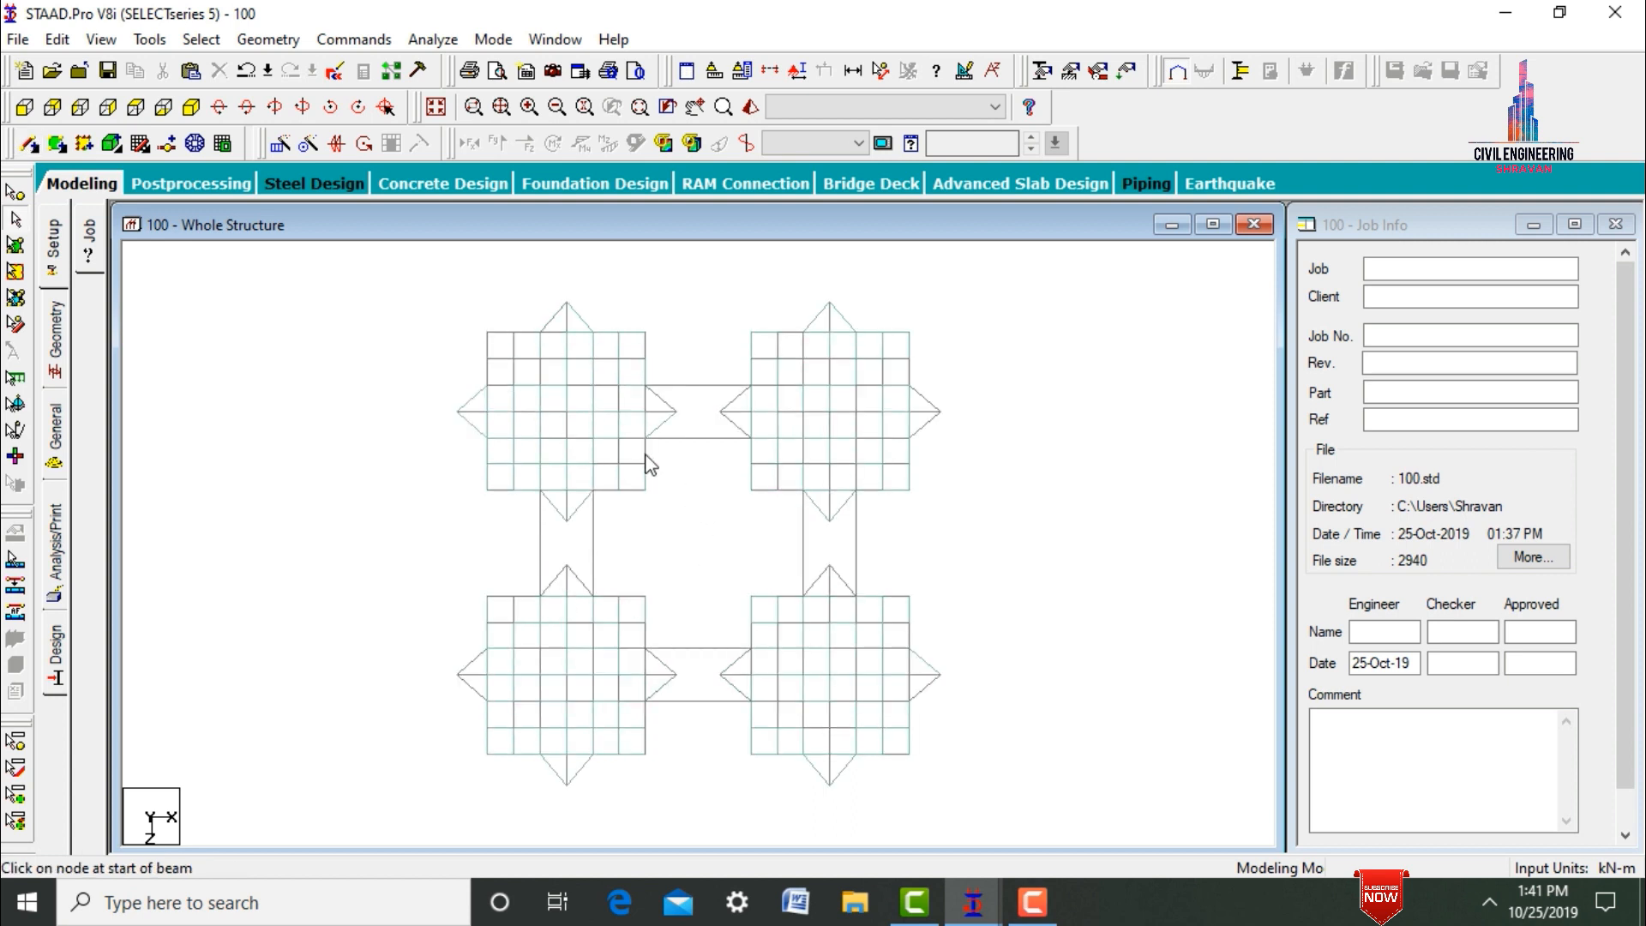
Generate a polygonal plate mesh with 10 divisions per edge between the two rear towers, from X 18 to 30 m and Z 6 to 12 m.
left_click(204, 145)
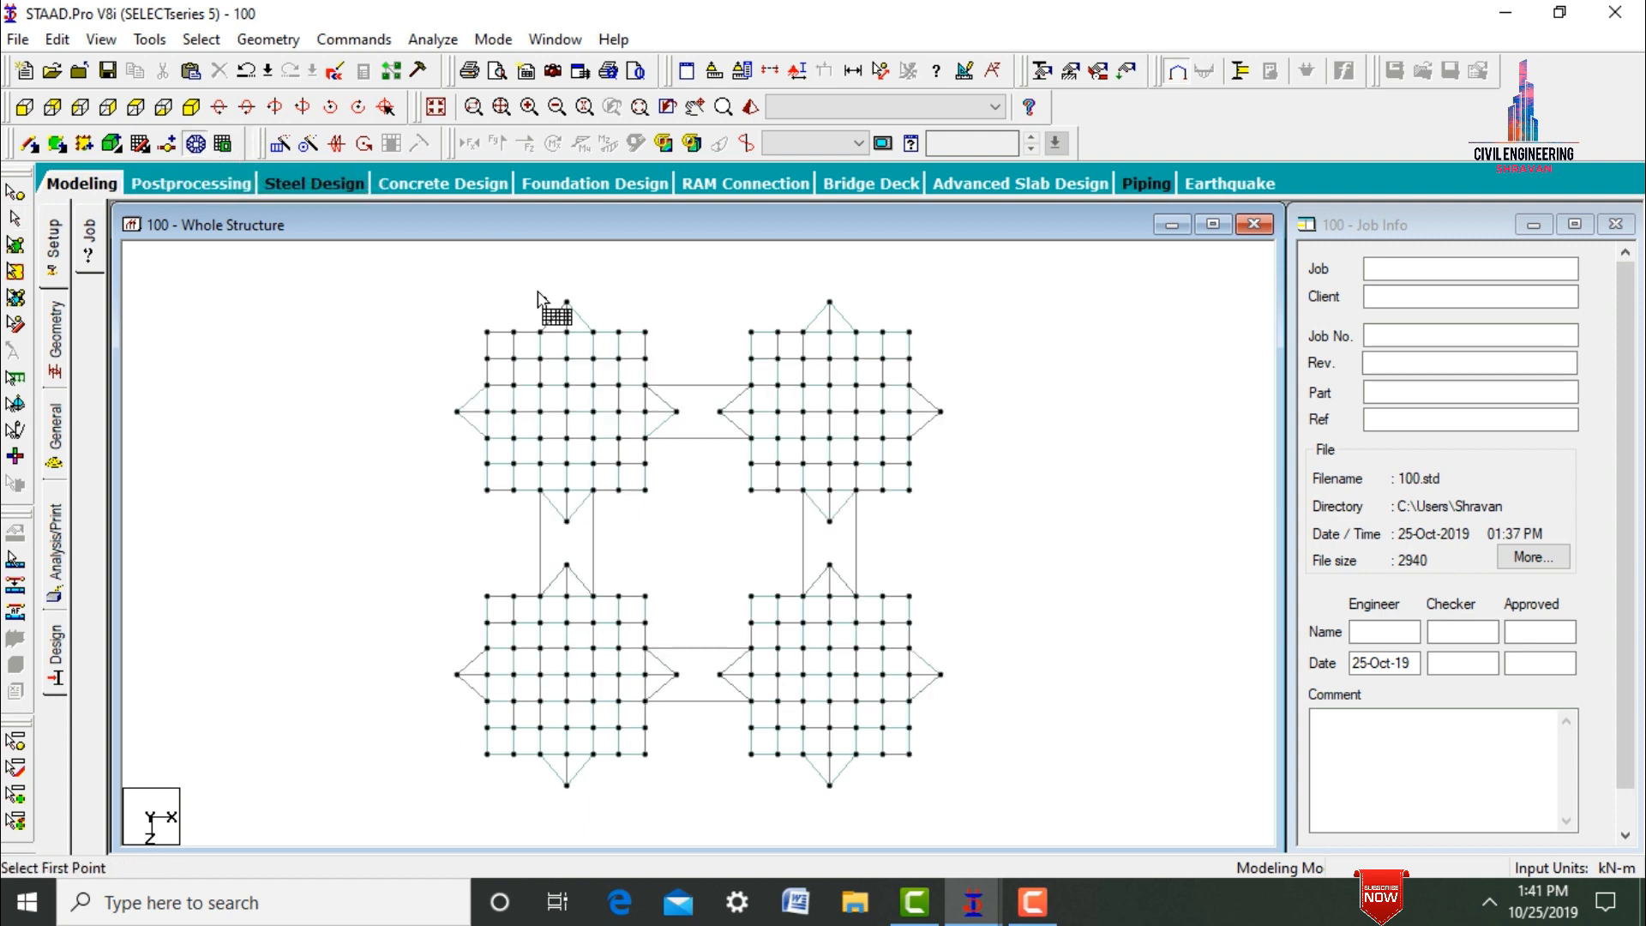
left_click(645, 385)
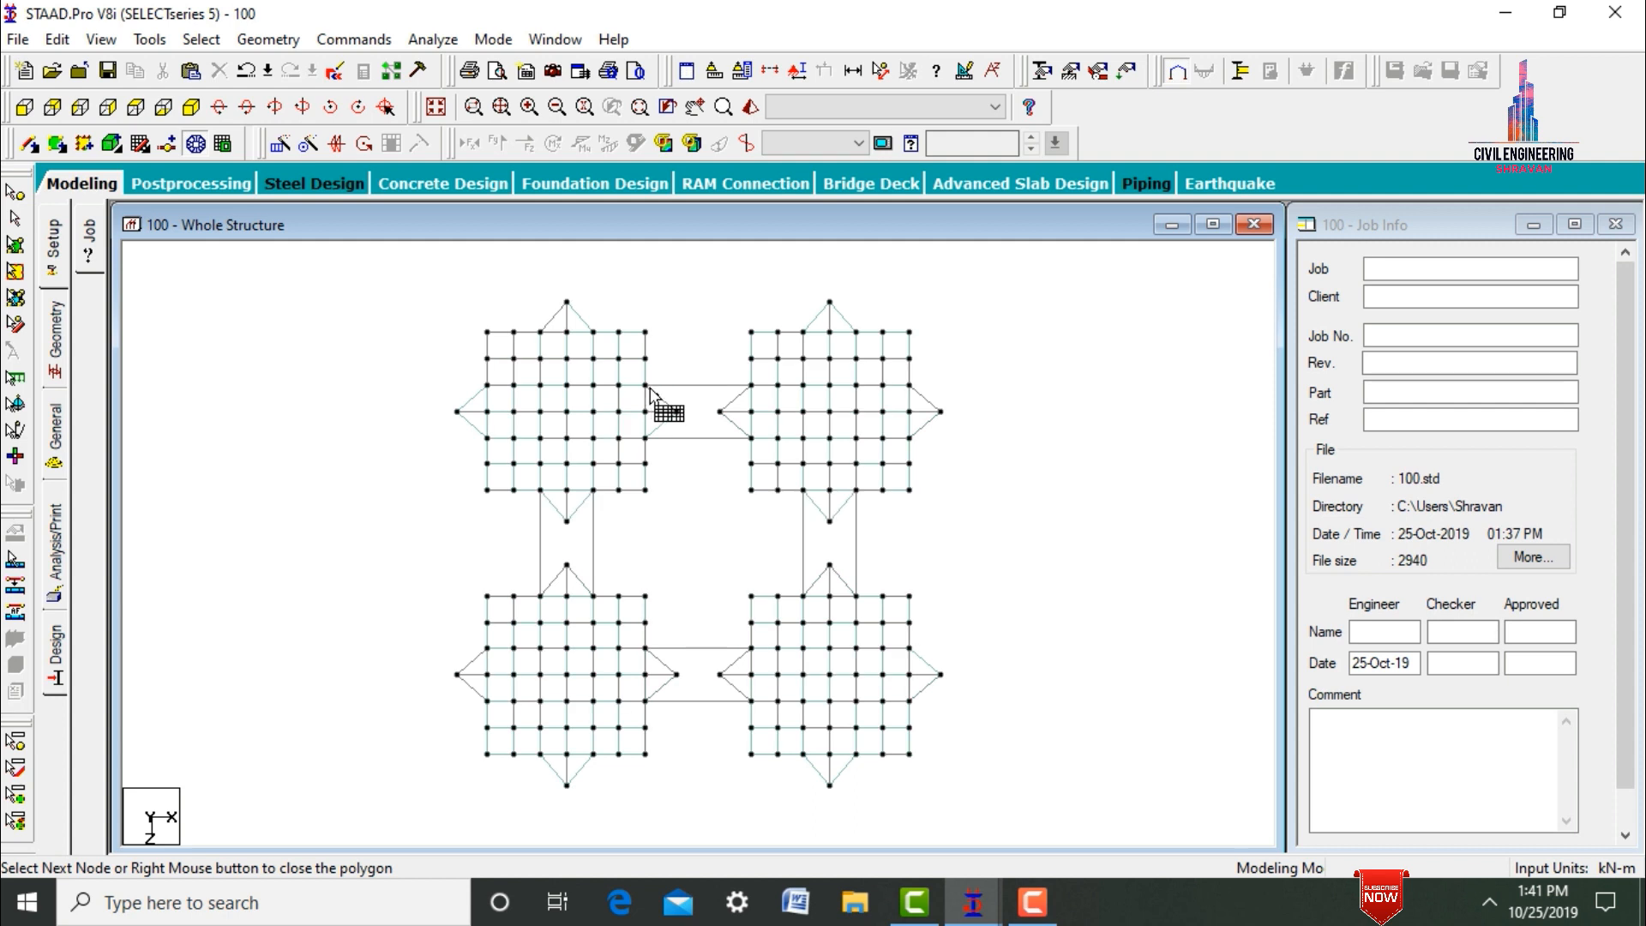
left_click(752, 385)
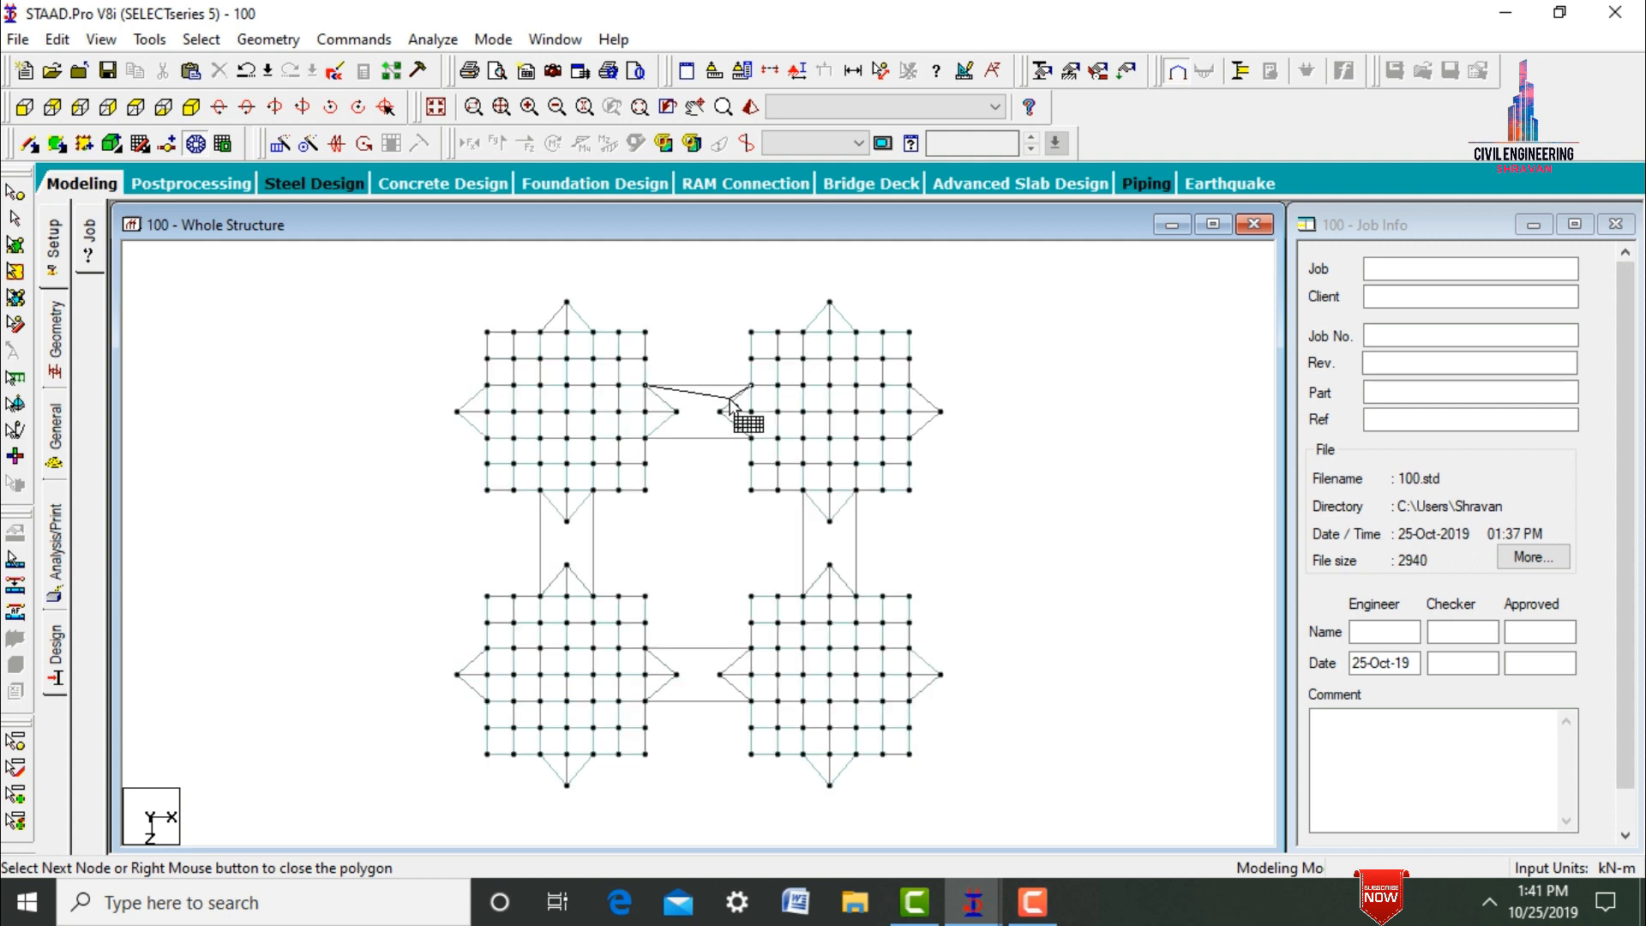
left_click(751, 438)
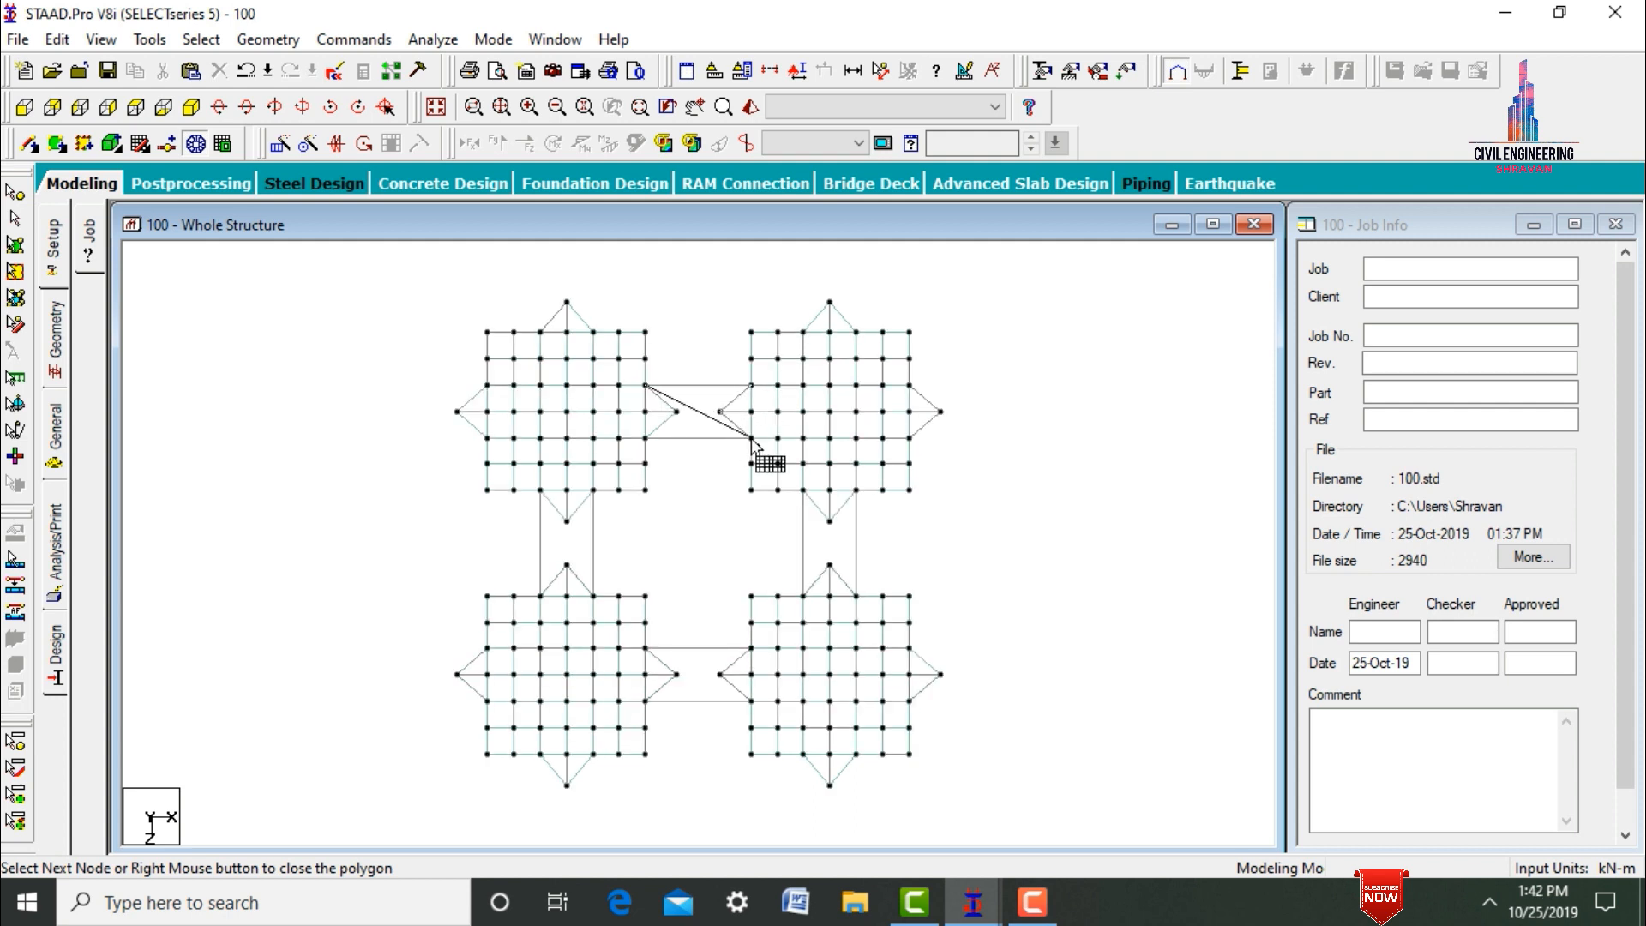
left_click(644, 438)
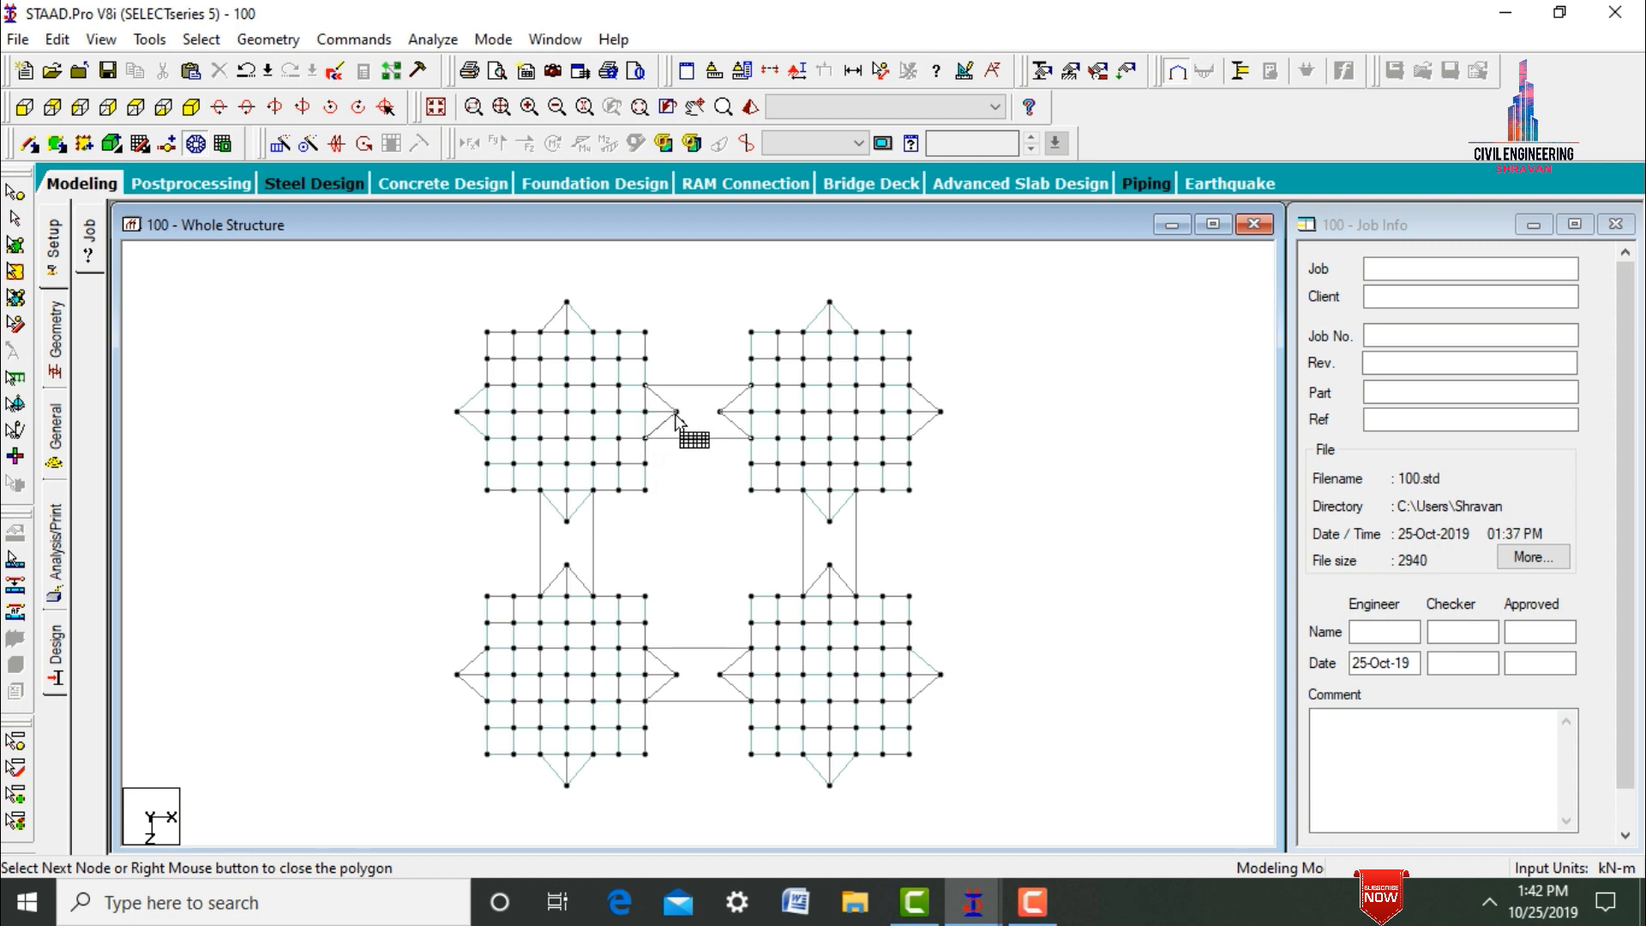
left_click(677, 411)
right_click(676, 411)
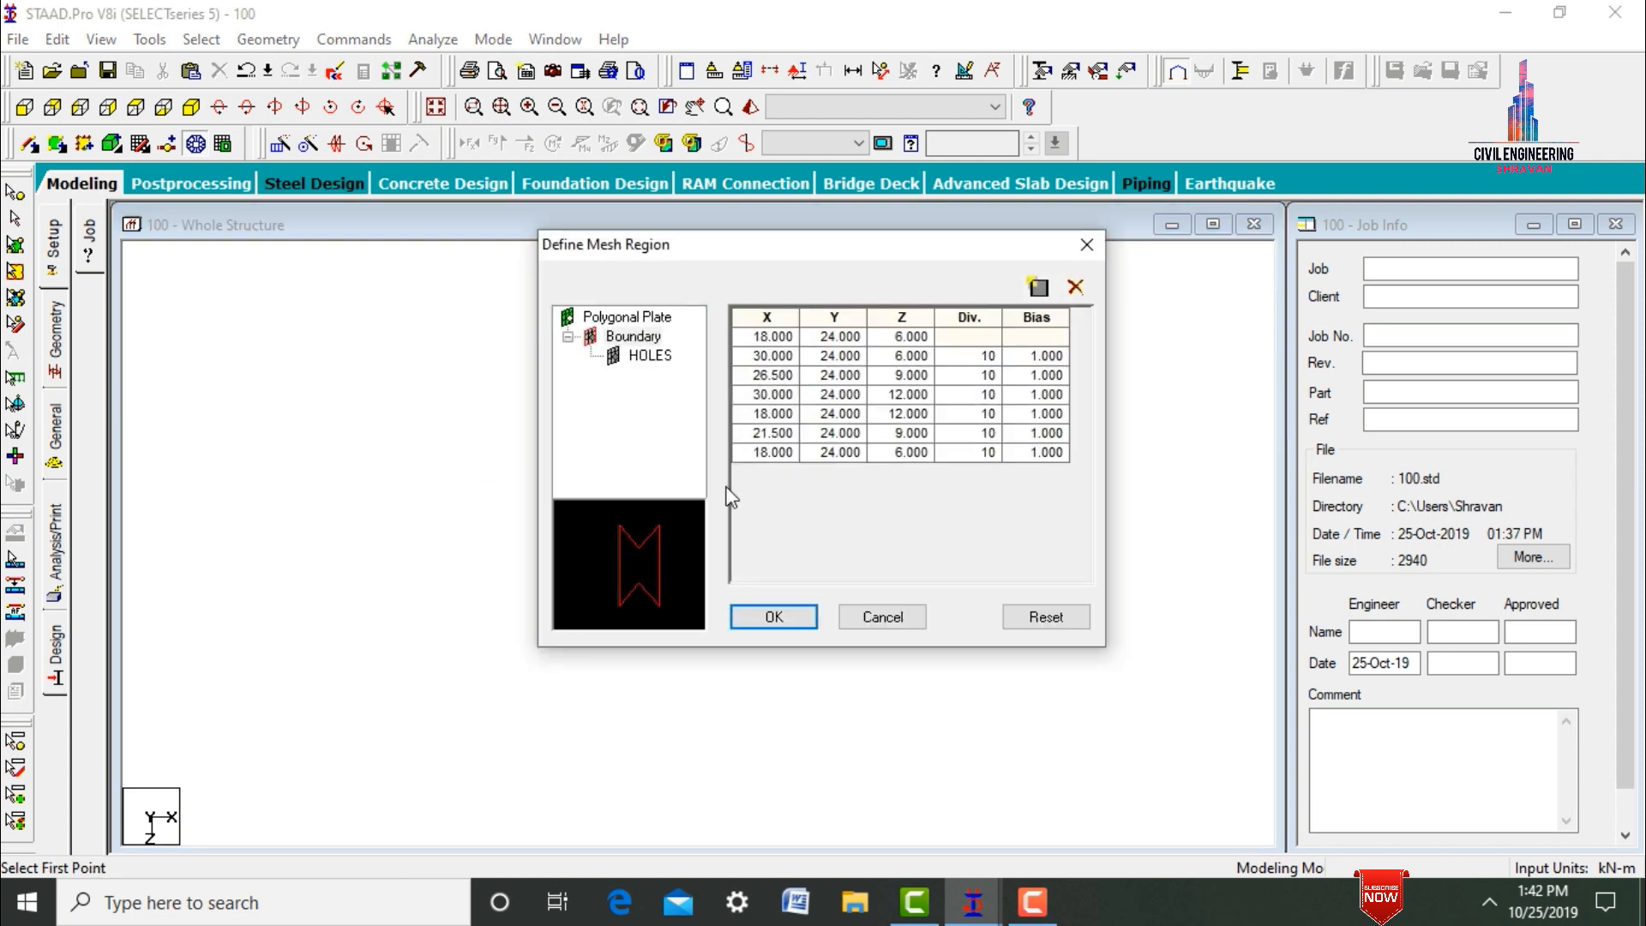
left_click(771, 613)
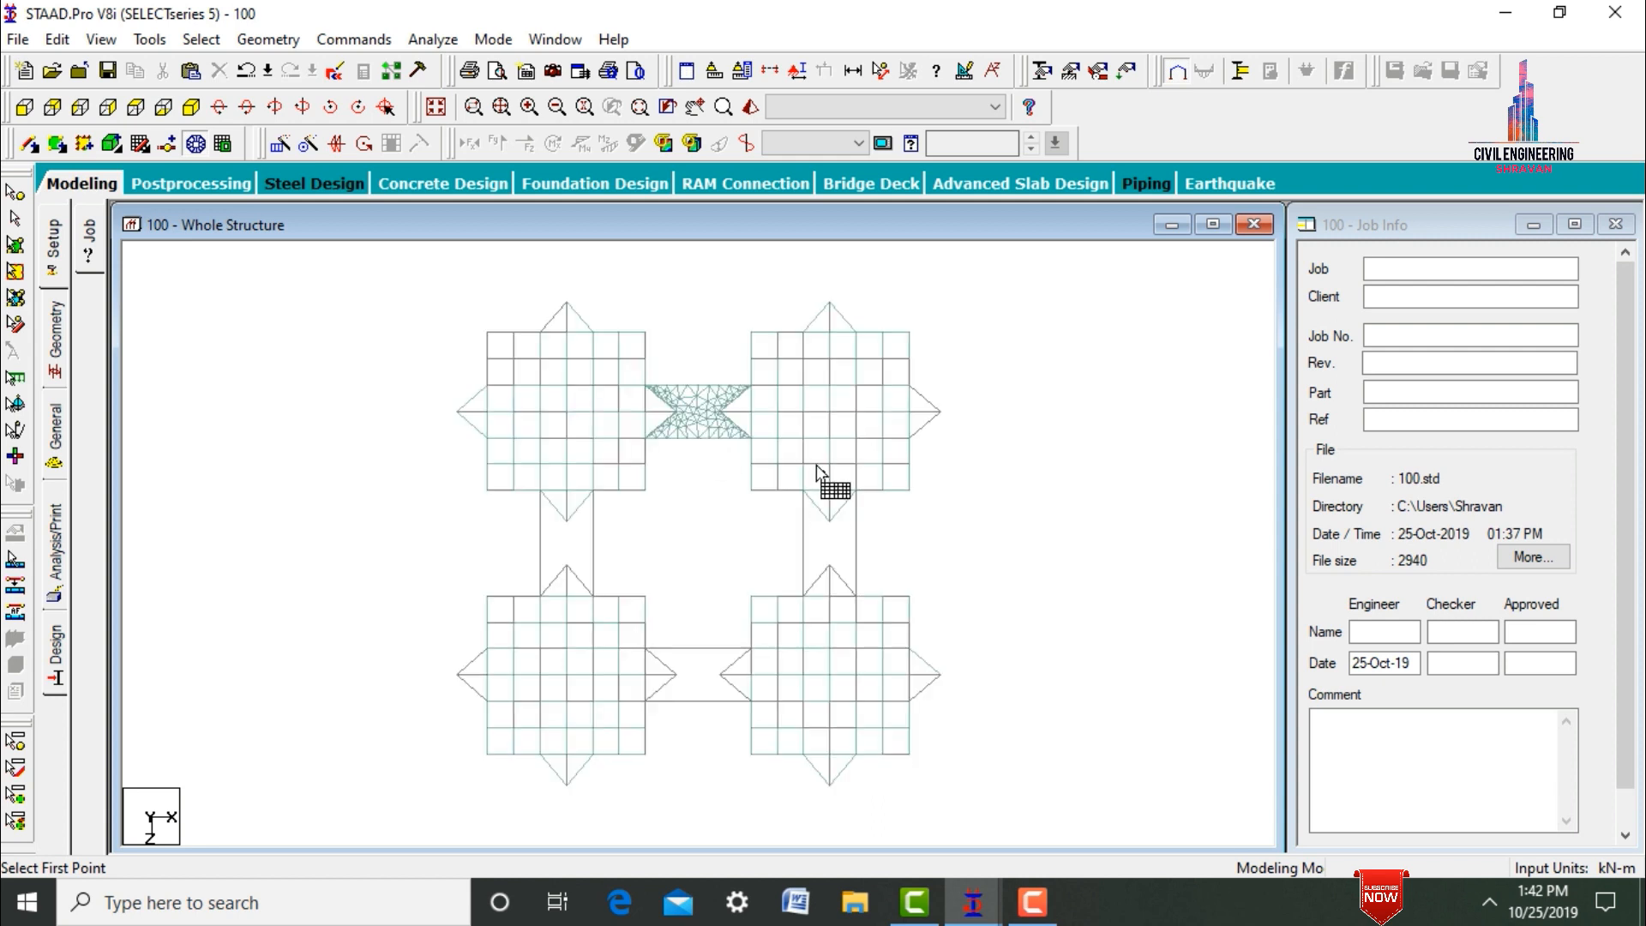
Mesh the connecting bay between the two higher-X towers, X 36 to 42 m and Z 18 to 30 m, following the projections with 10 divisions per edge.
left_click(803, 595)
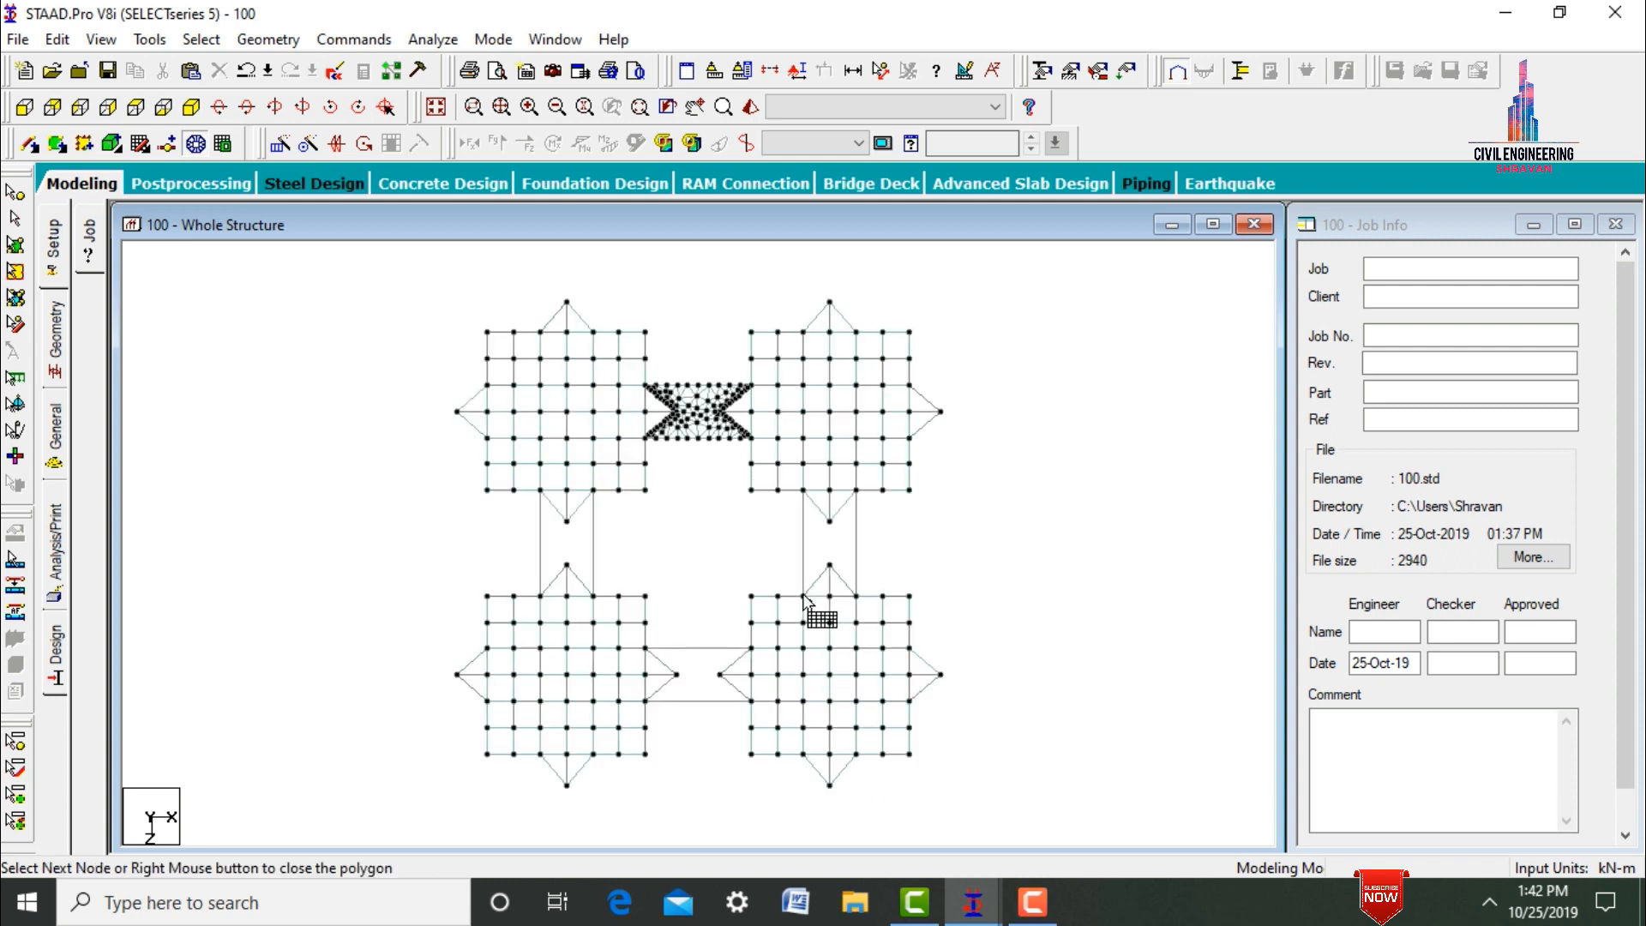
left_click(802, 490)
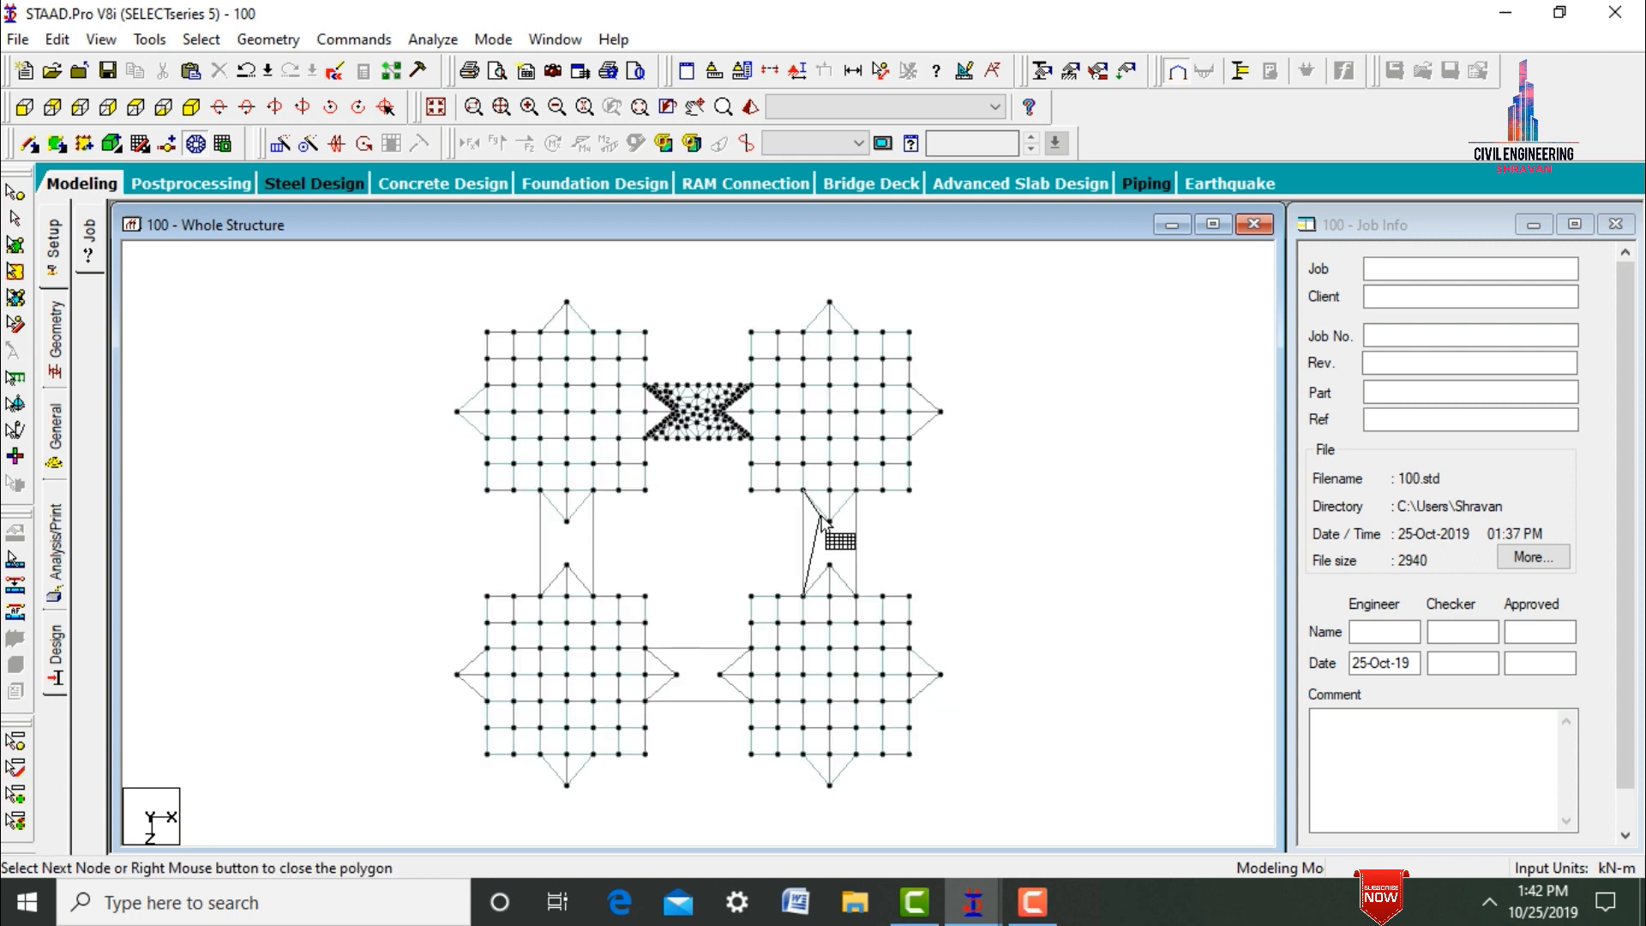
left_click(856, 489)
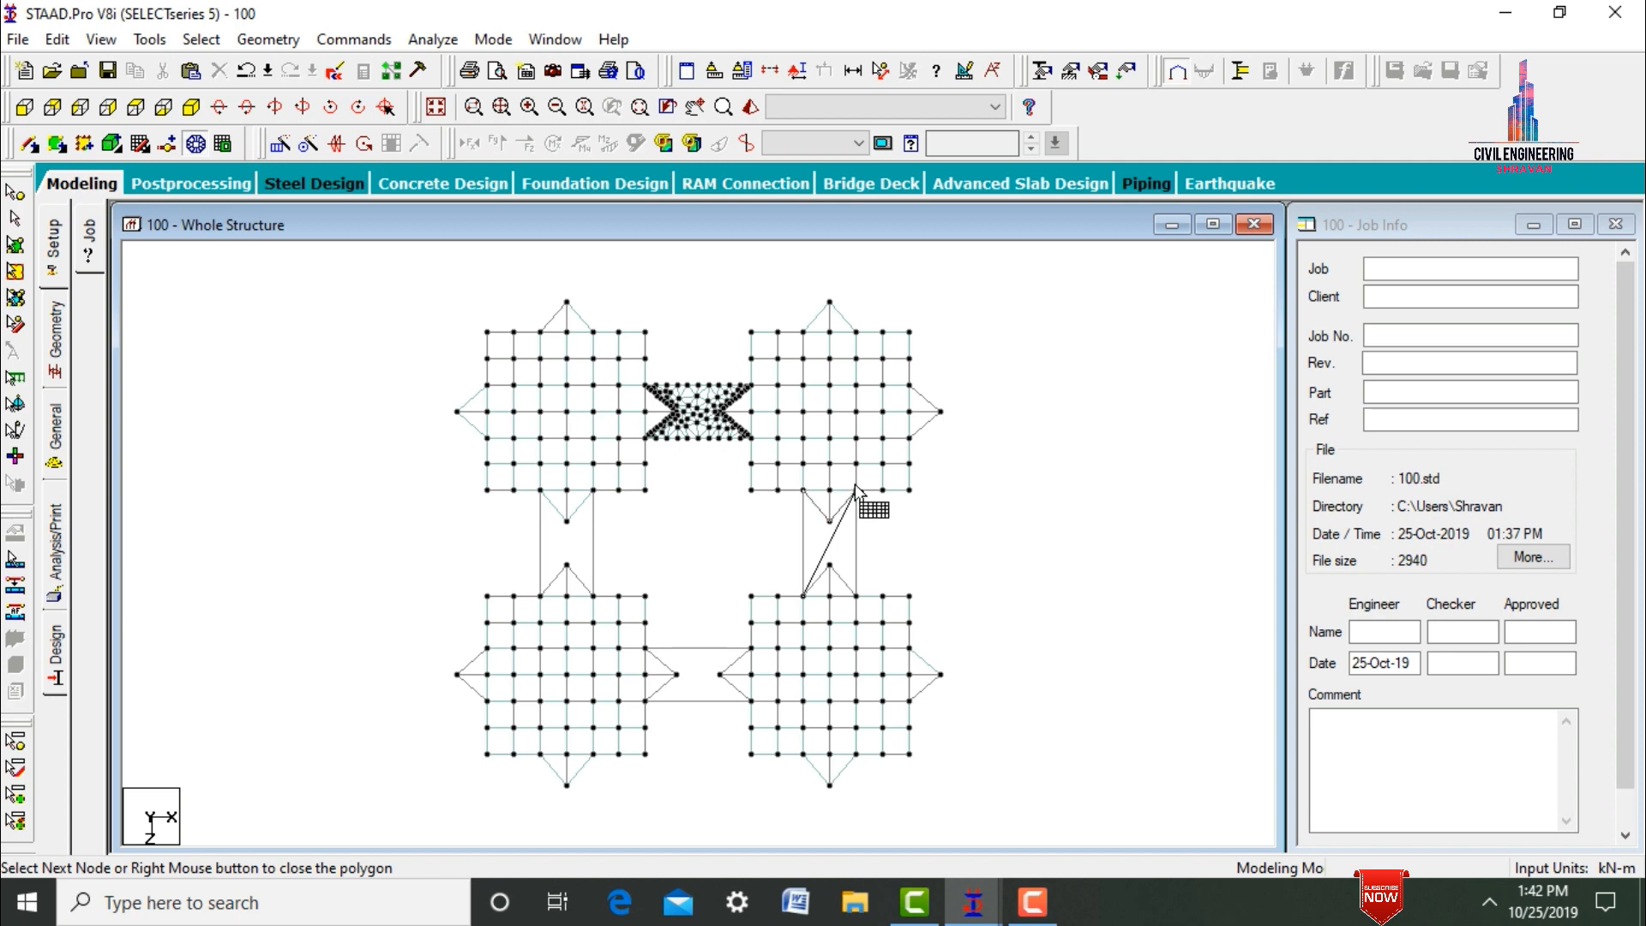
left_click(855, 595)
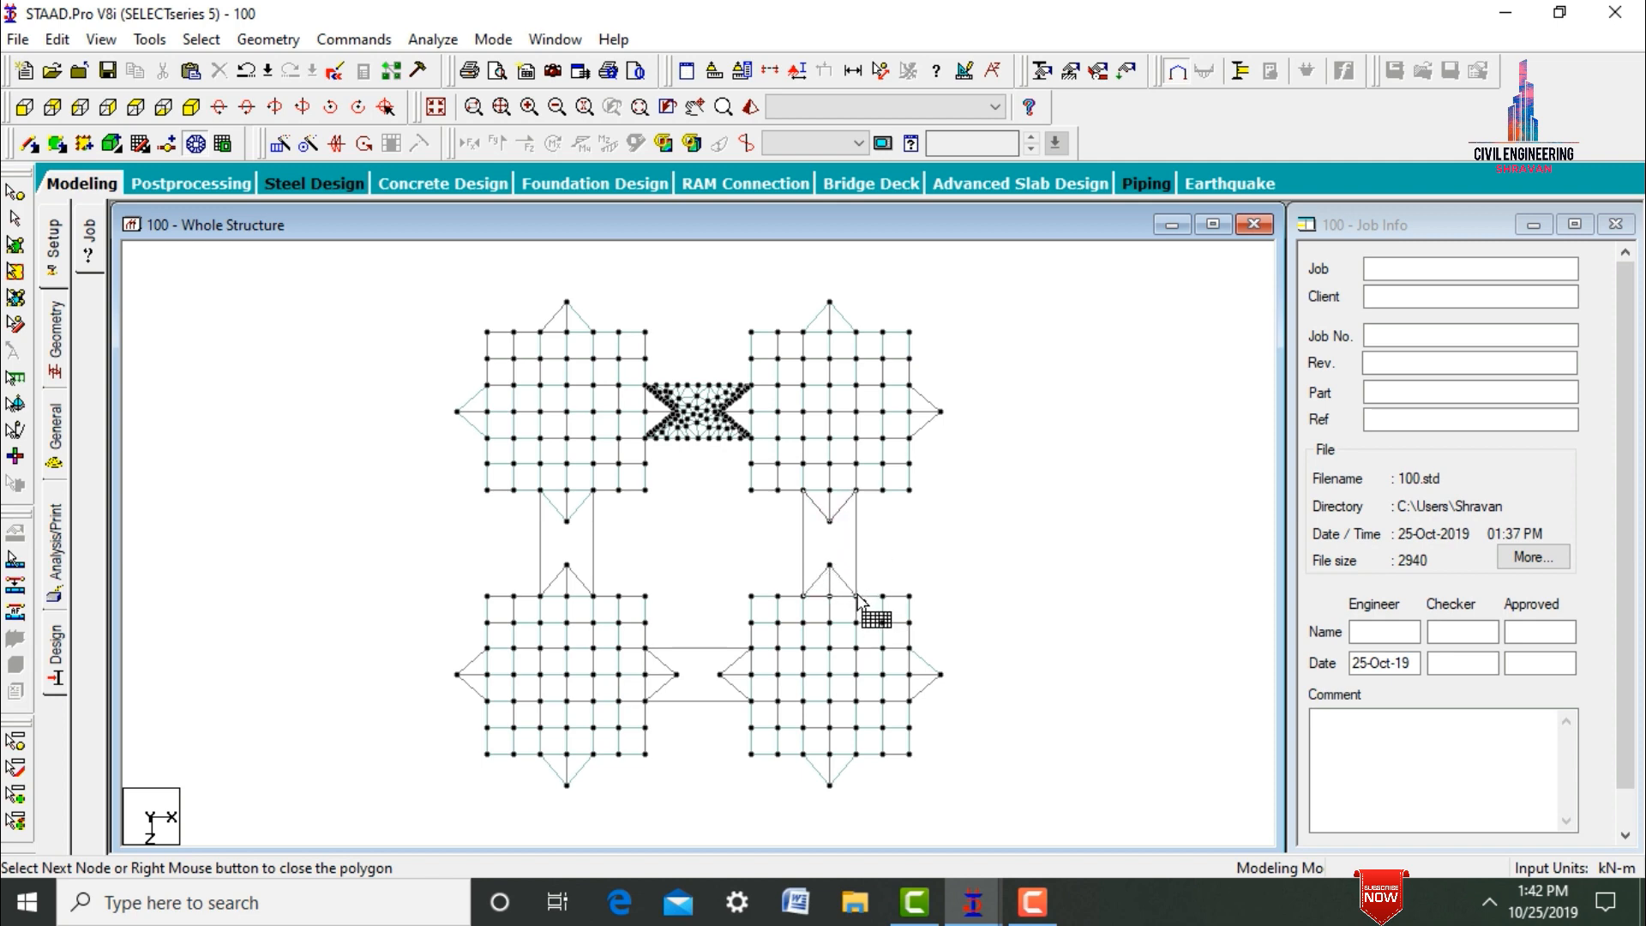
left_click(829, 564)
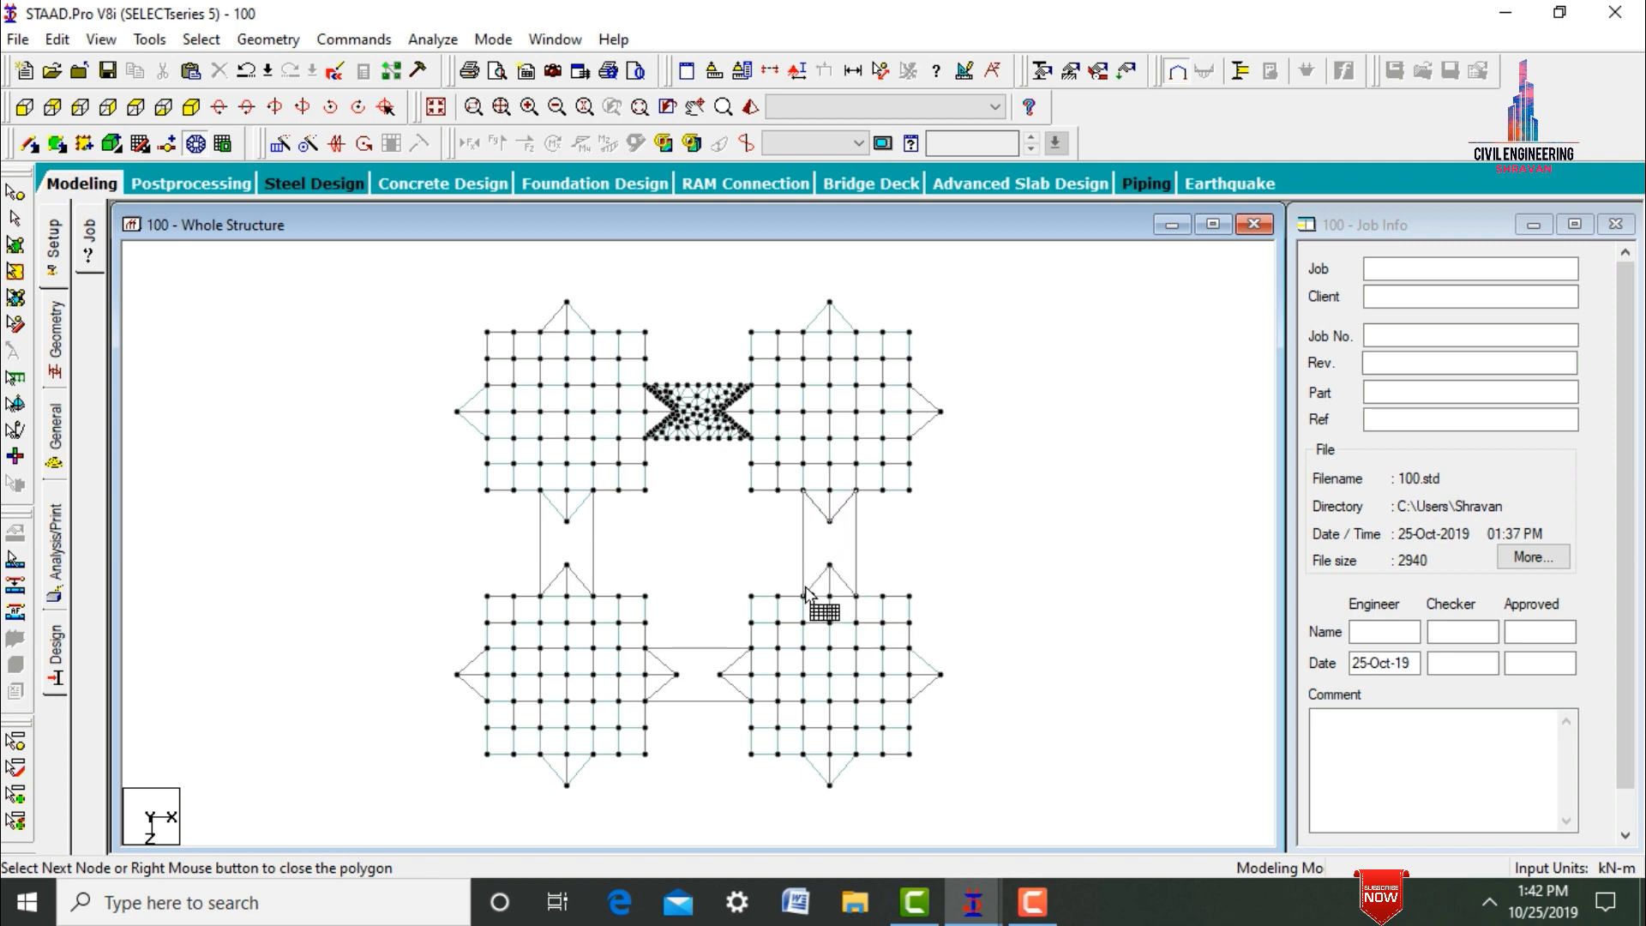
left_click(803, 595)
right_click(804, 595)
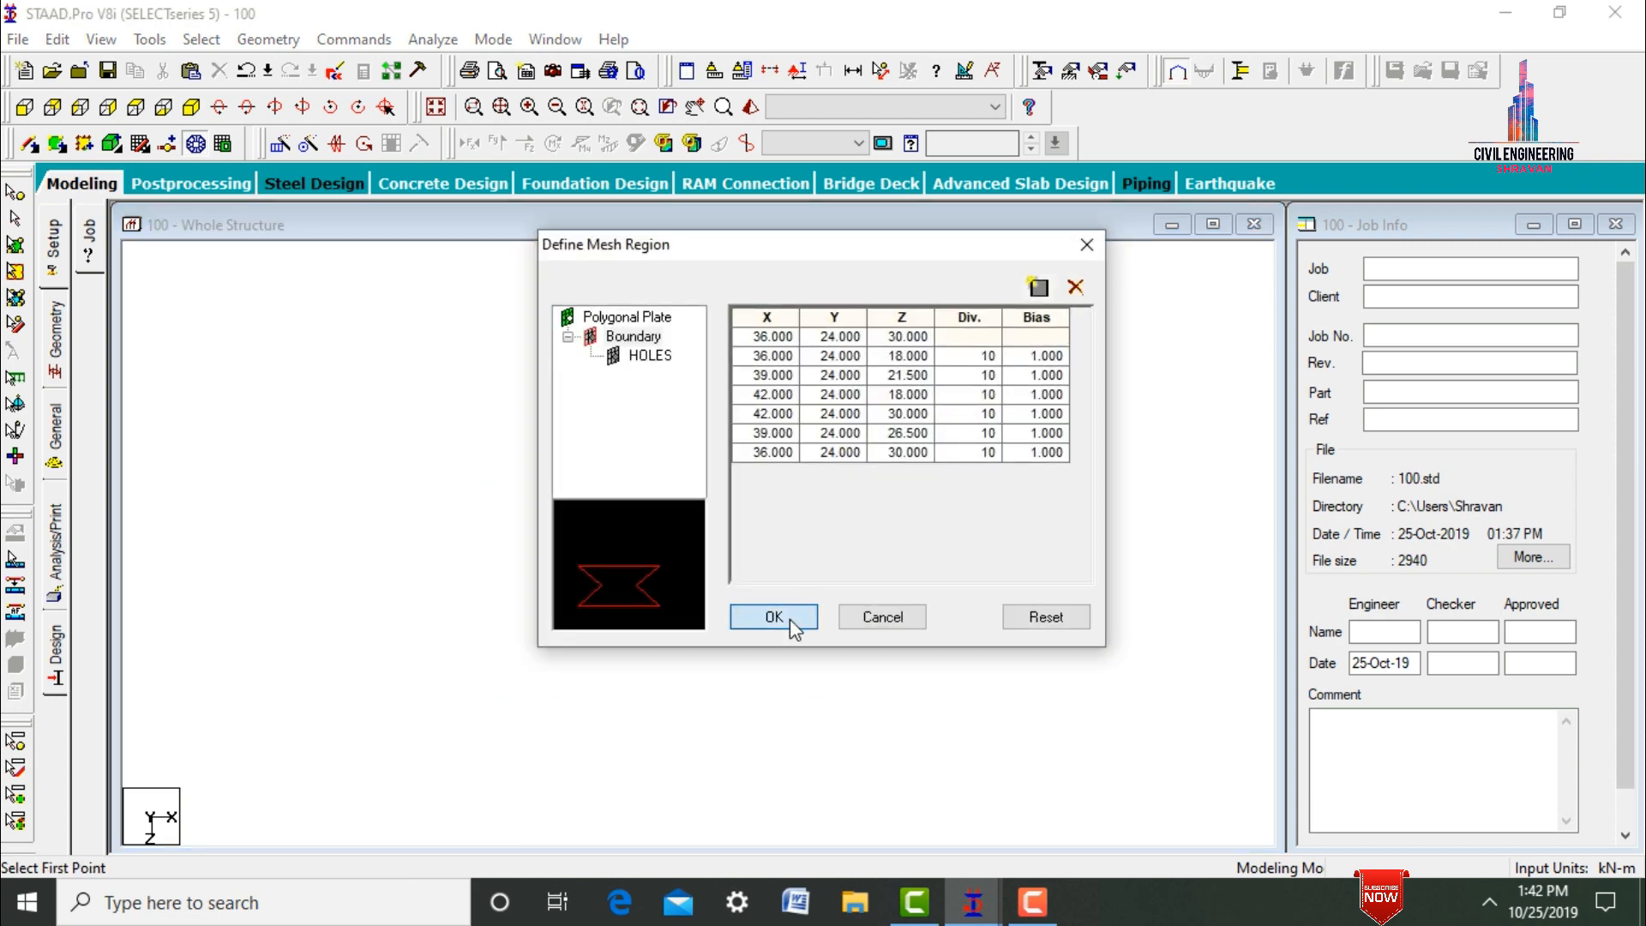
left_click(775, 617)
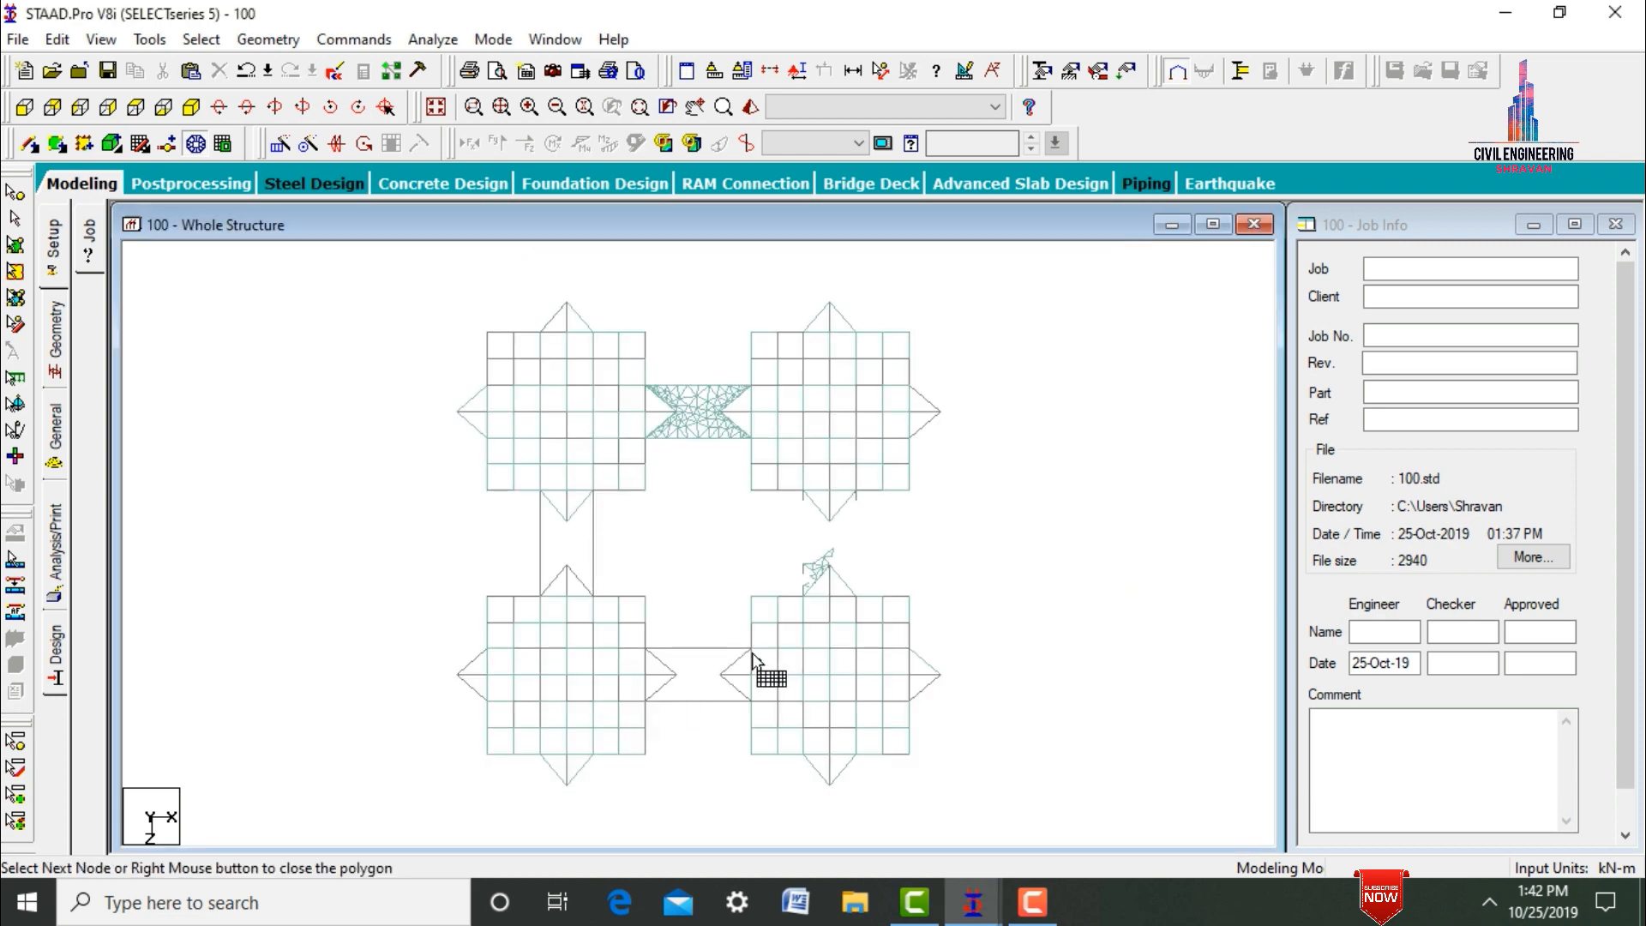
Mesh the connecting bay between the two front towers, Z 36 to 42 m, with 10 divisions per edge, accepting the auto save of the file.
left_click(751, 649)
left_click(721, 676)
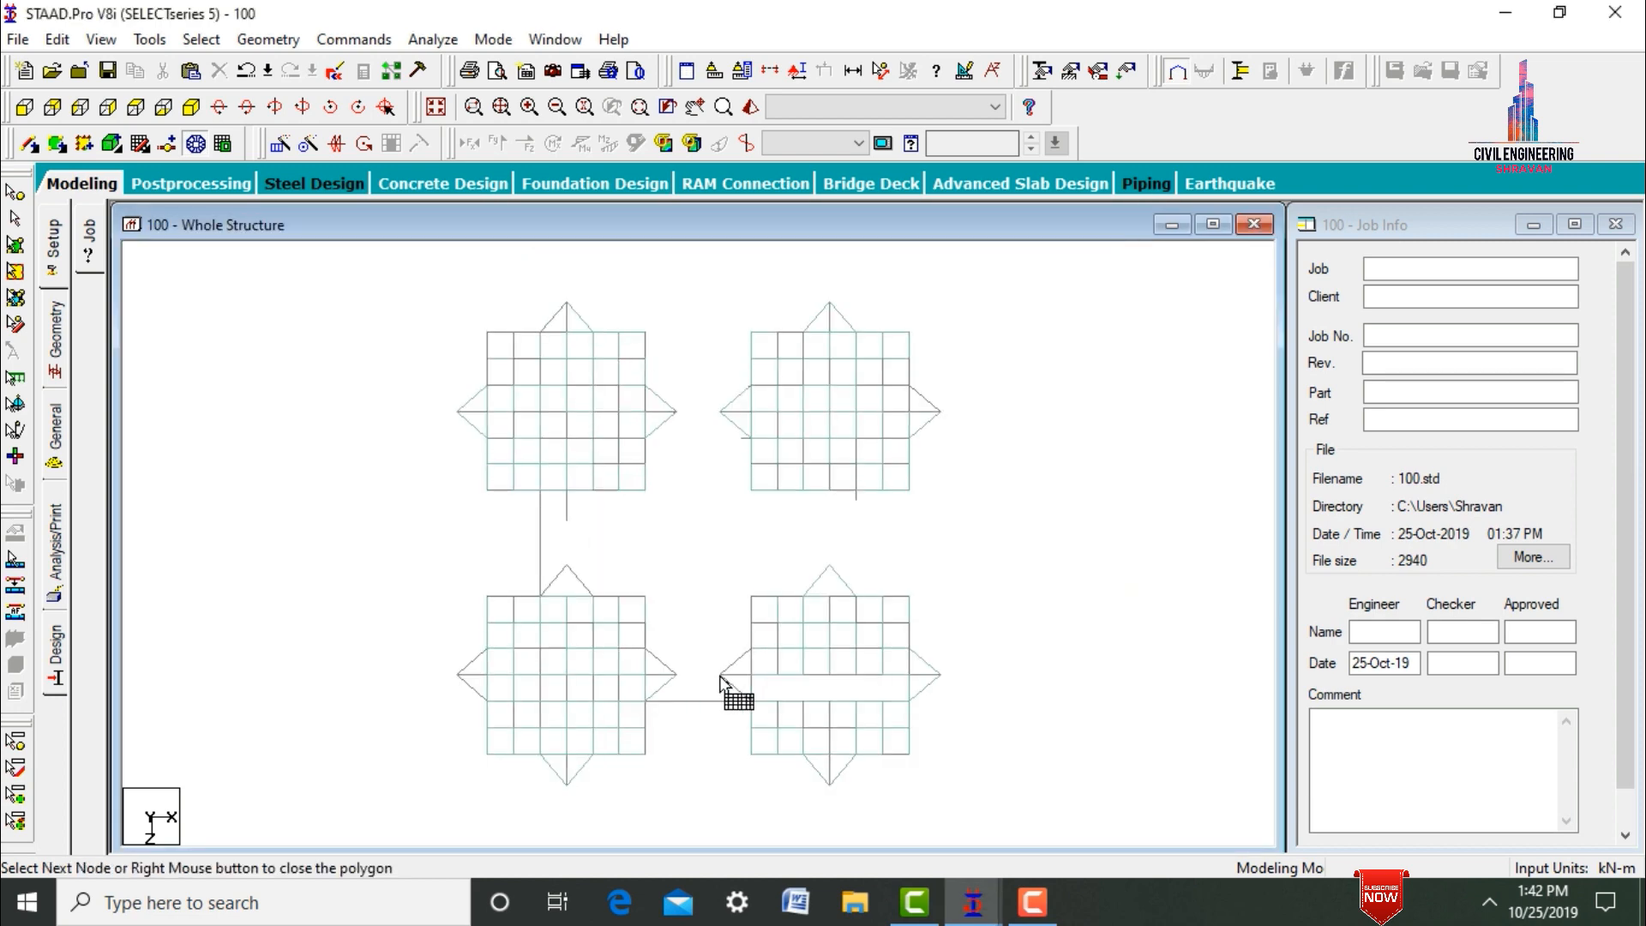
left_click(754, 704)
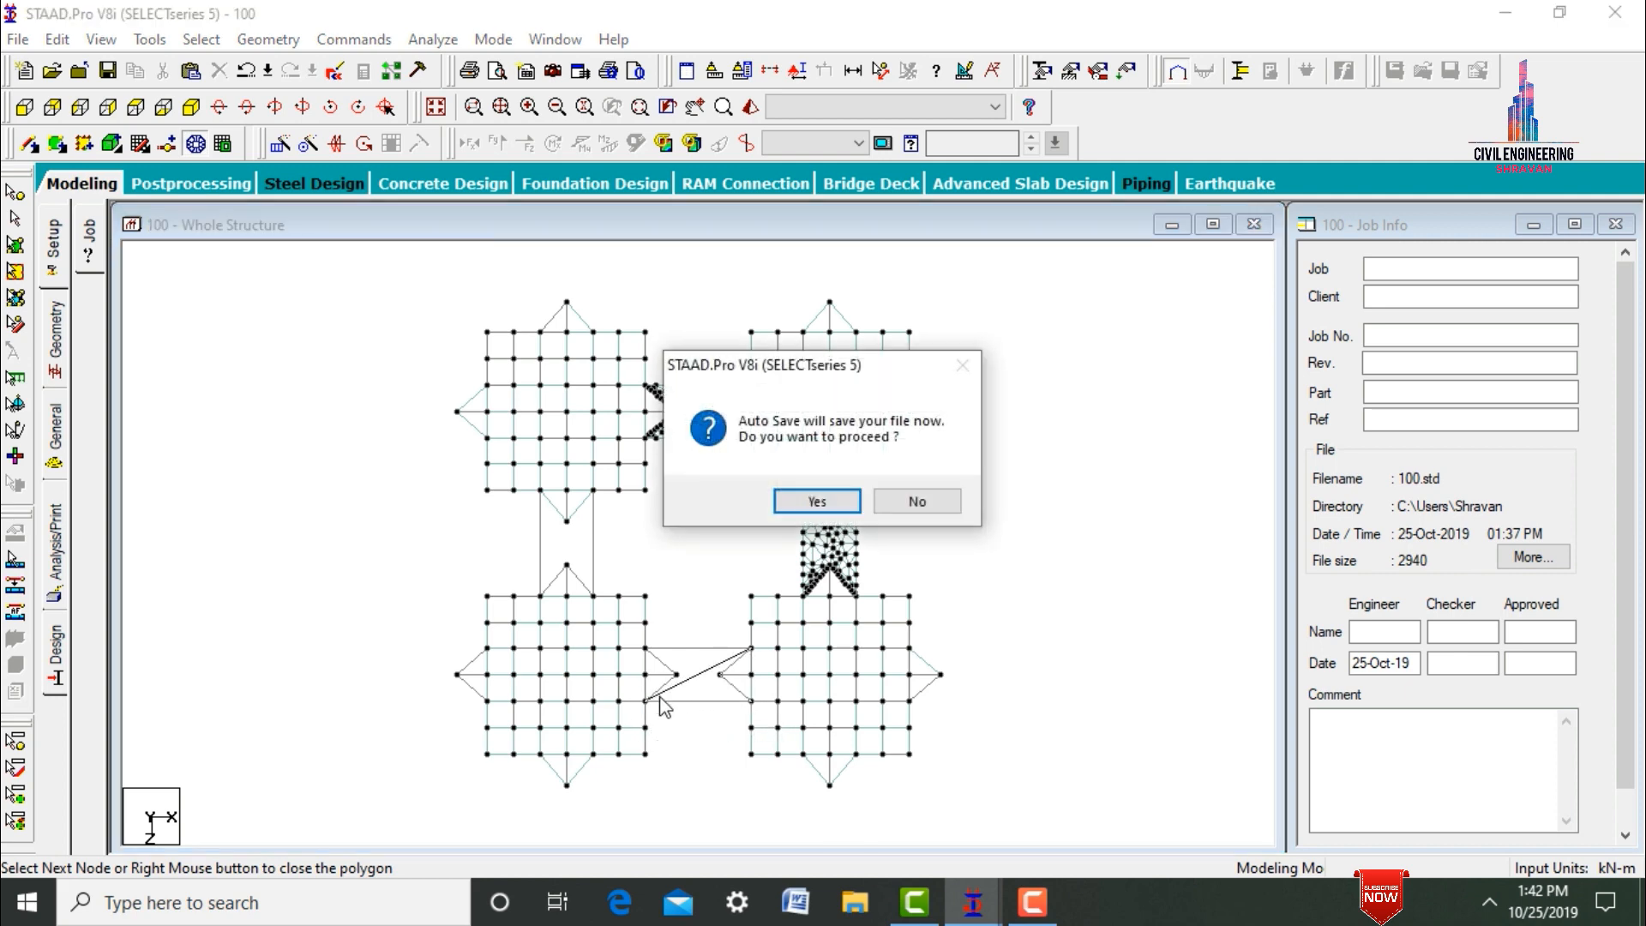
left_click(802, 503)
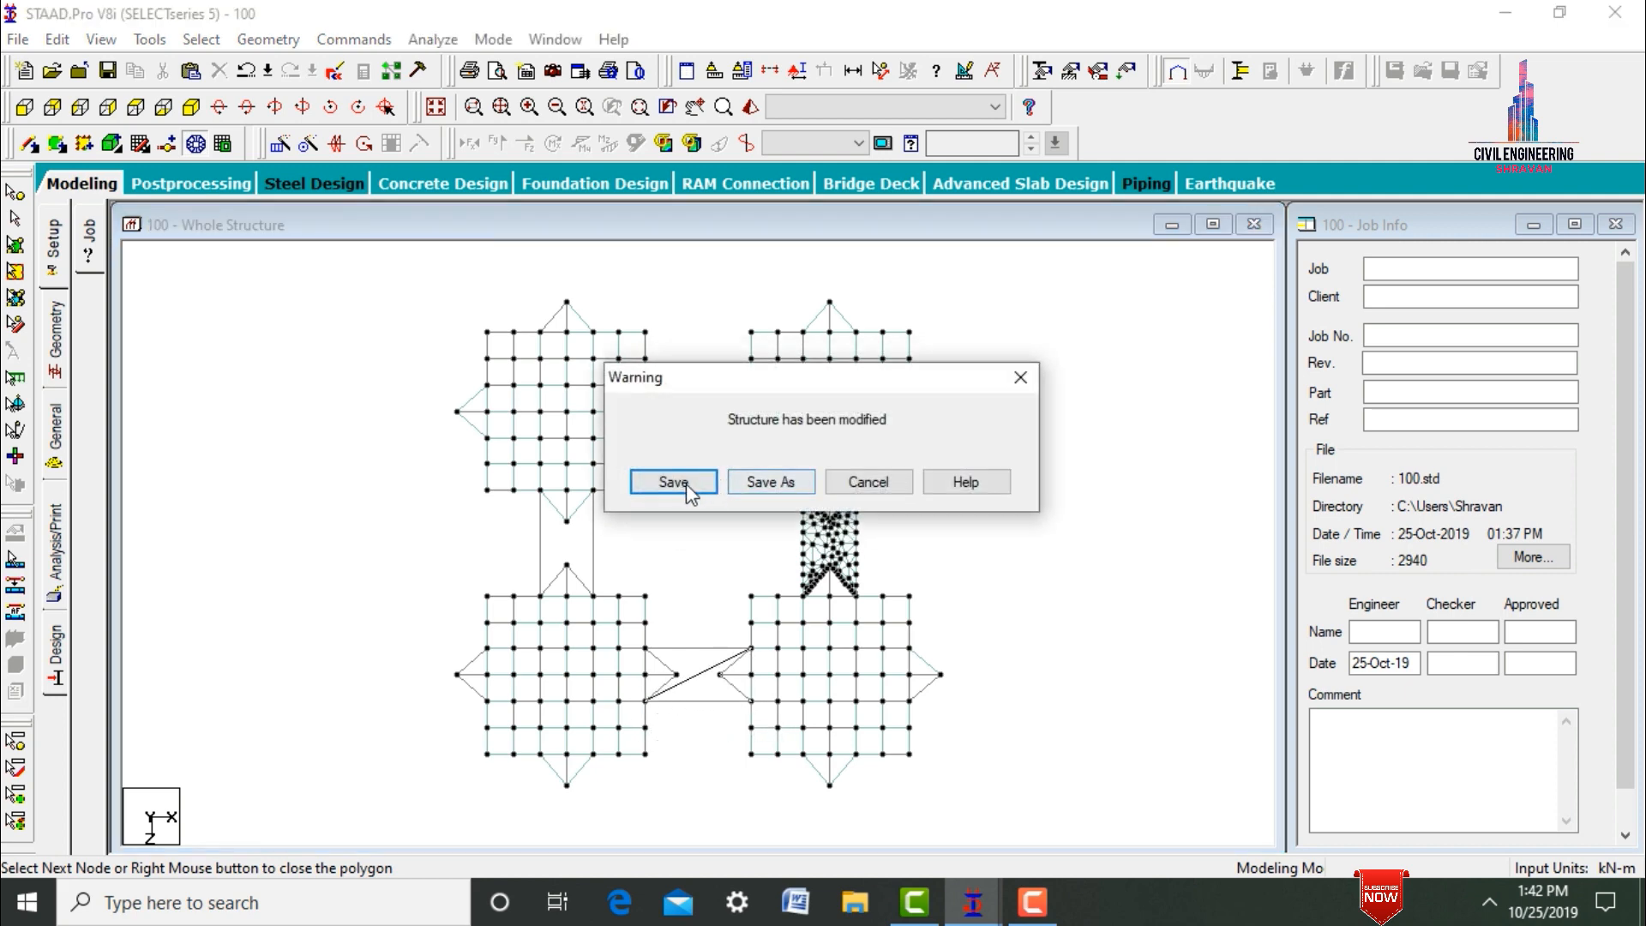
left_click(683, 481)
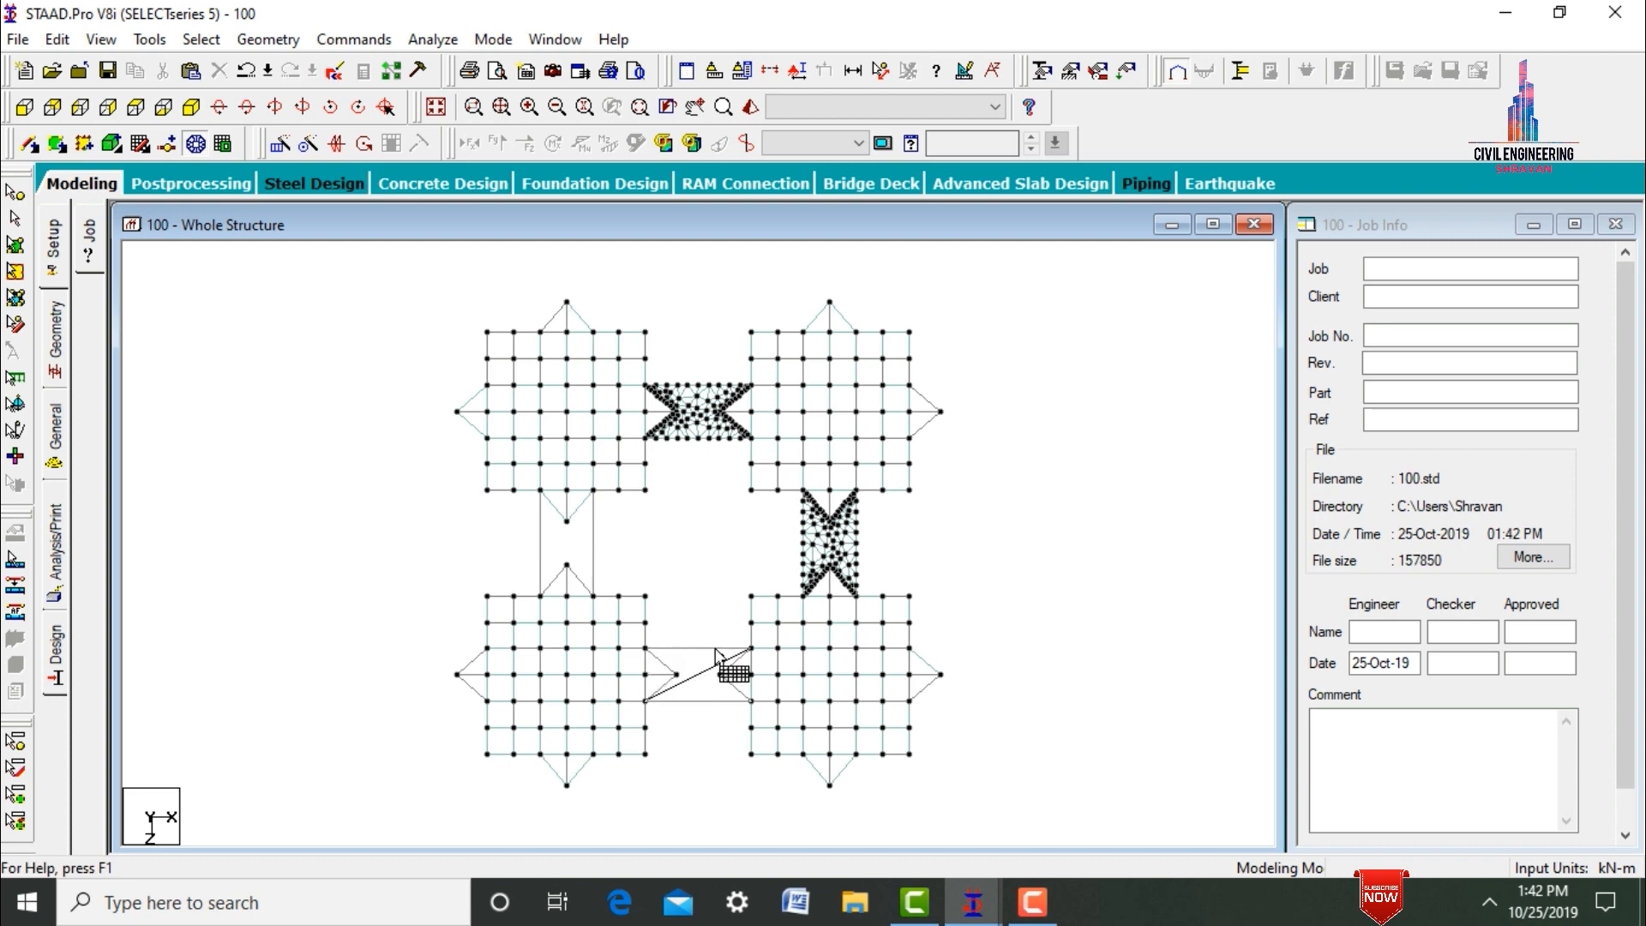
left_click(750, 650)
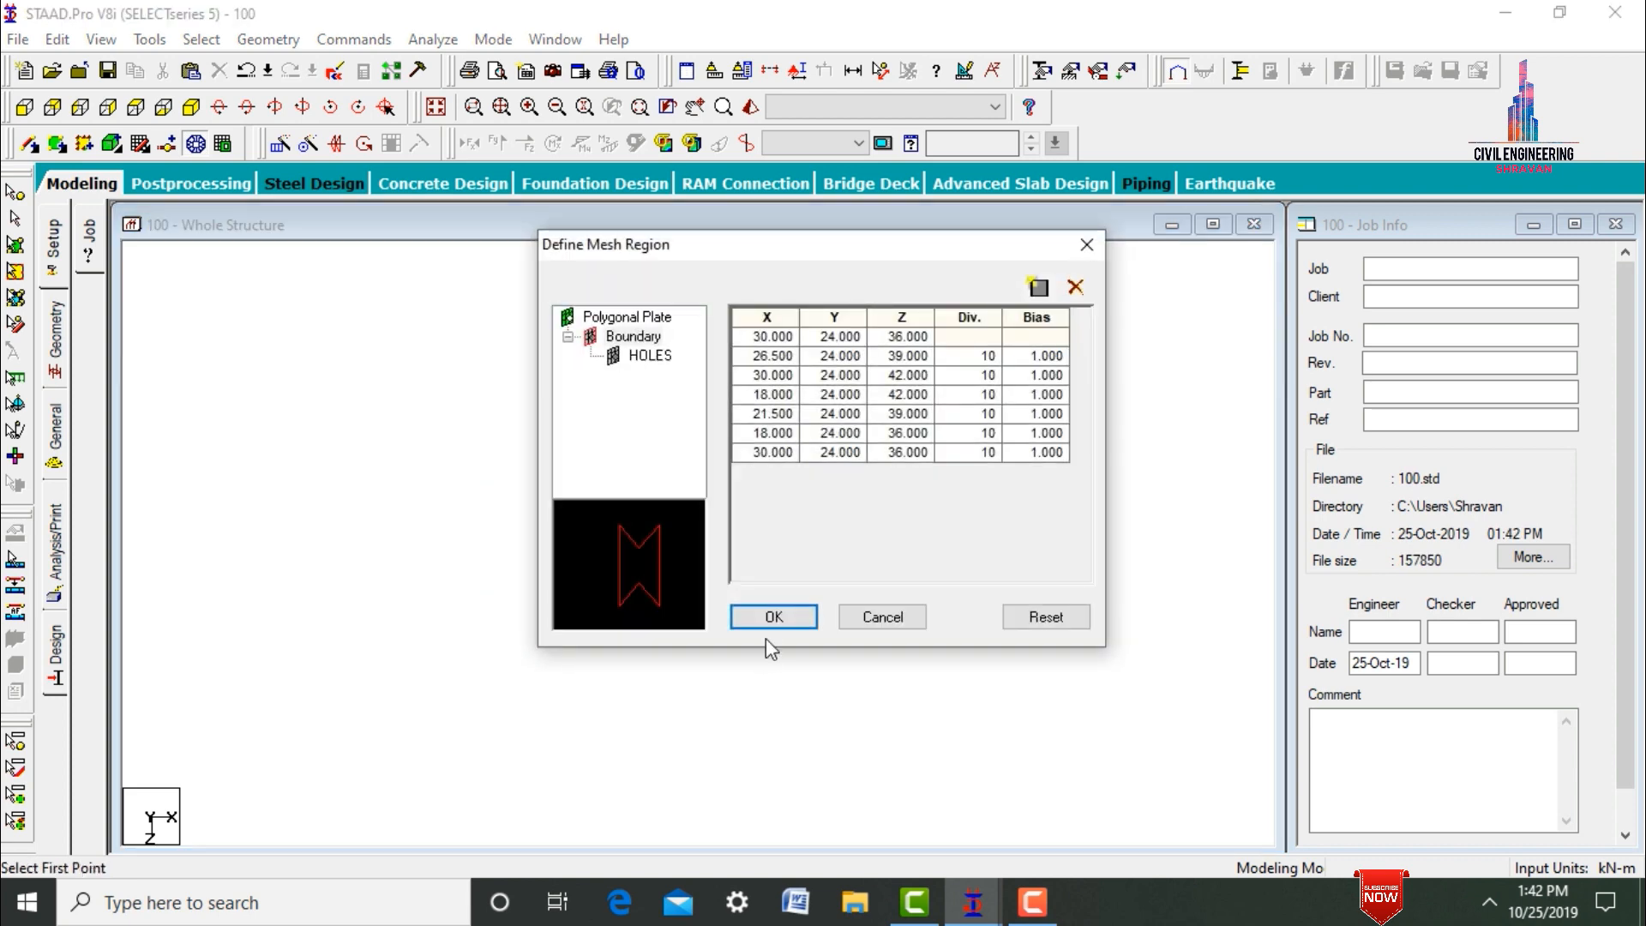
left_click(771, 616)
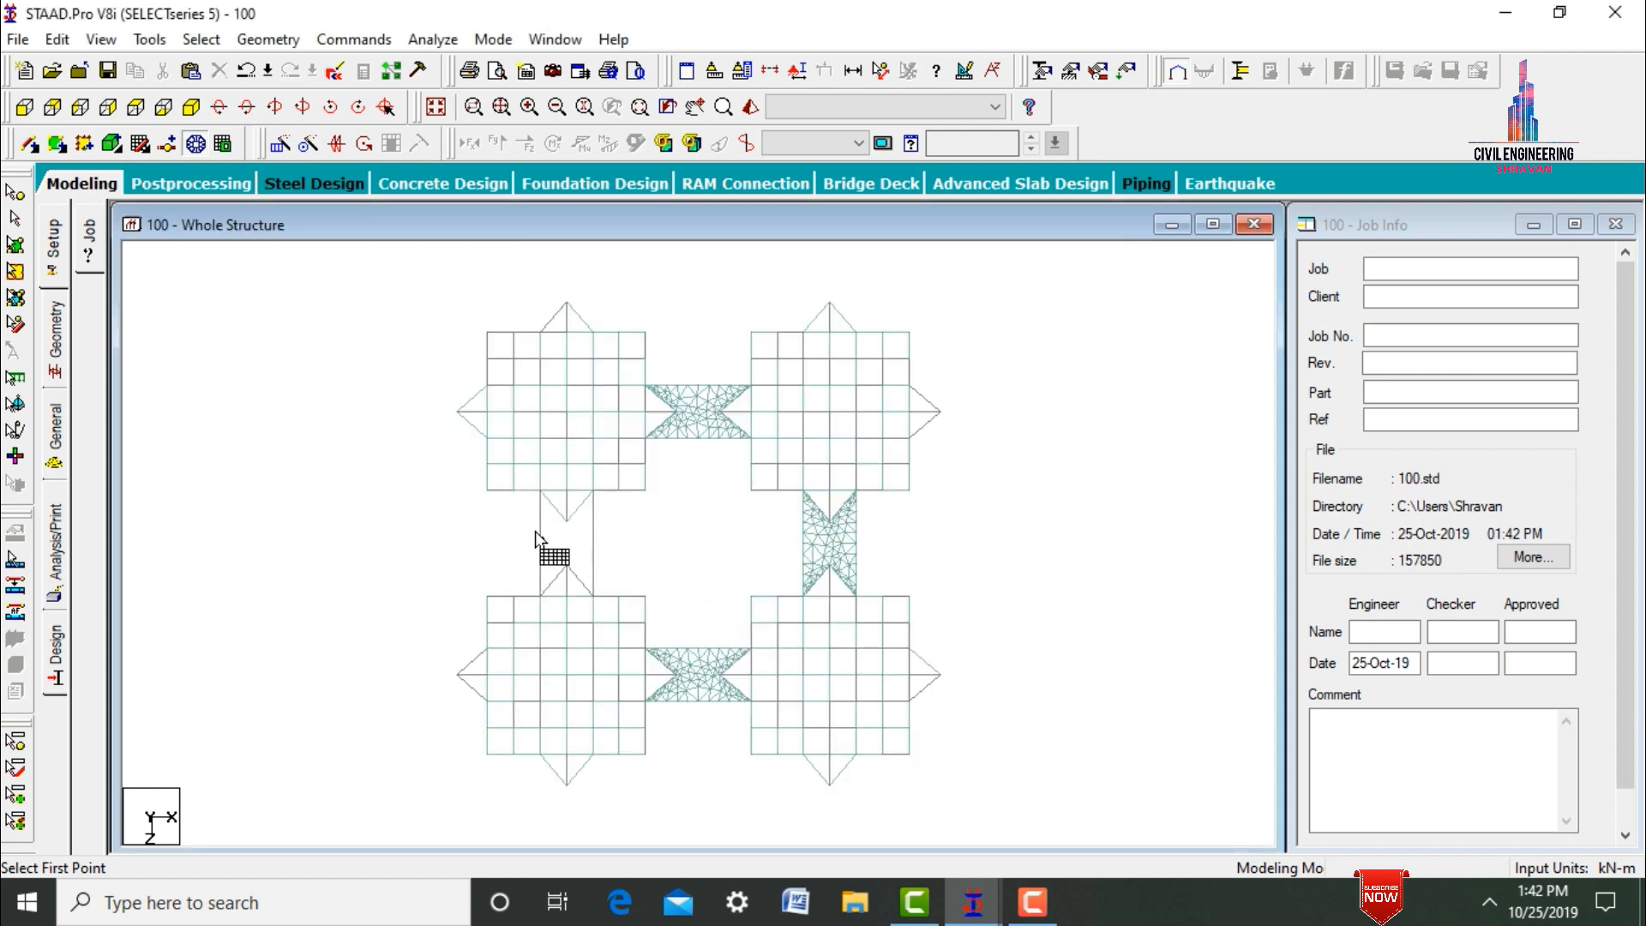
Mesh the remaining connecting bay between the two lower-X towers, X 6 to 12 m and Z 18 to 30 m, with 10 divisions per edge.
left_click(543, 493)
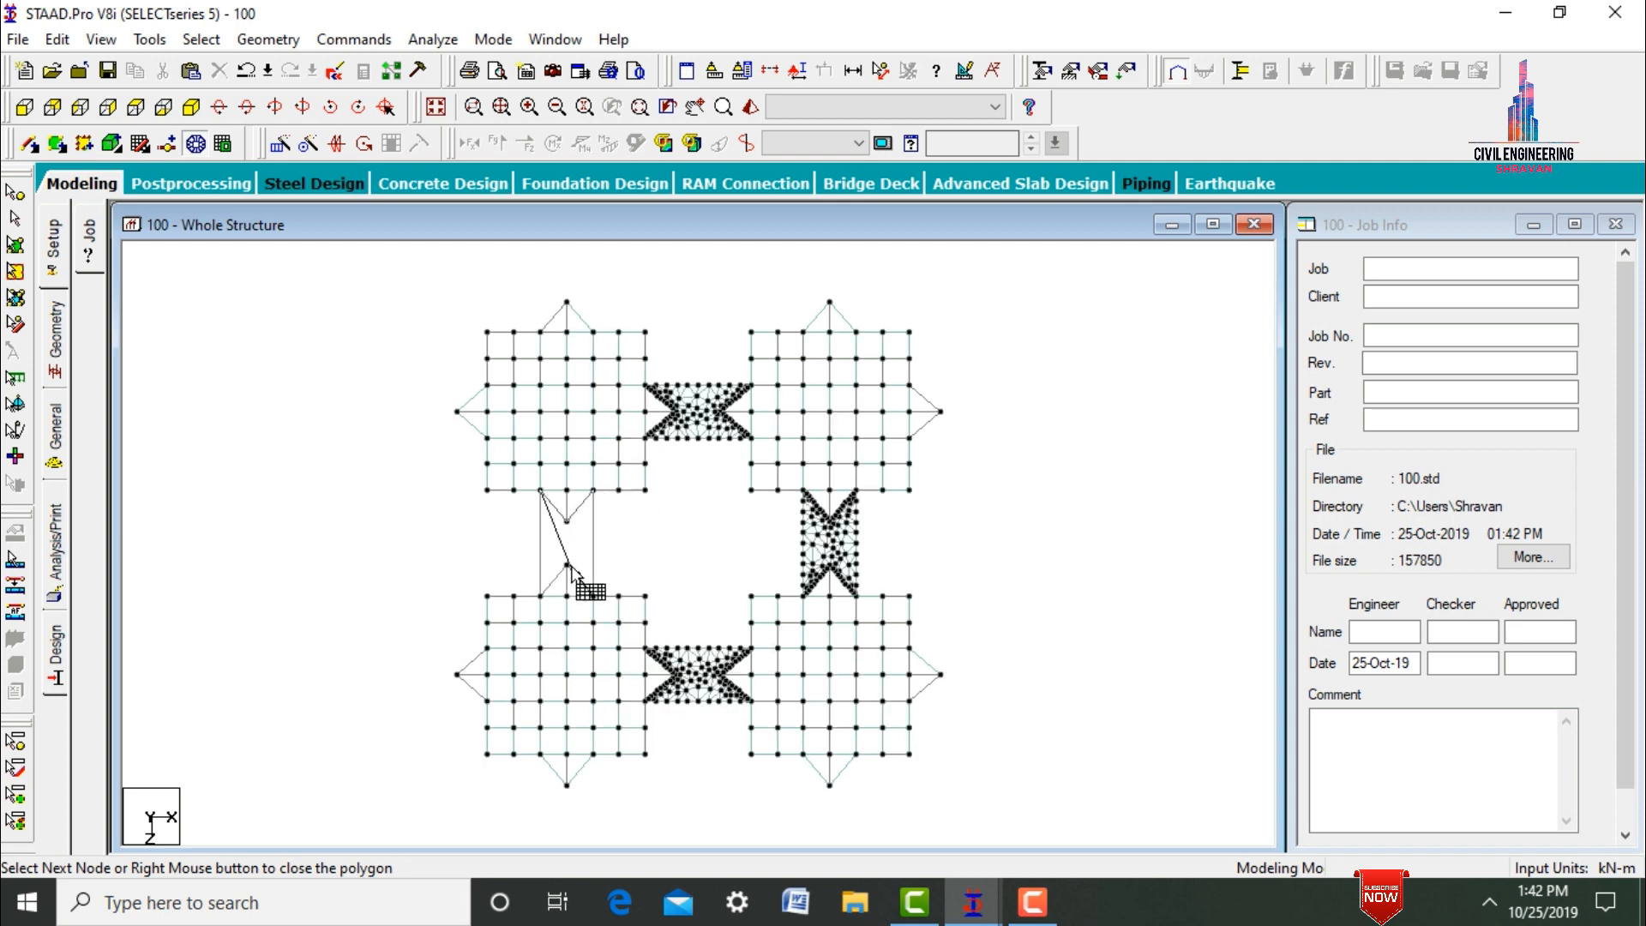
left_click(541, 595)
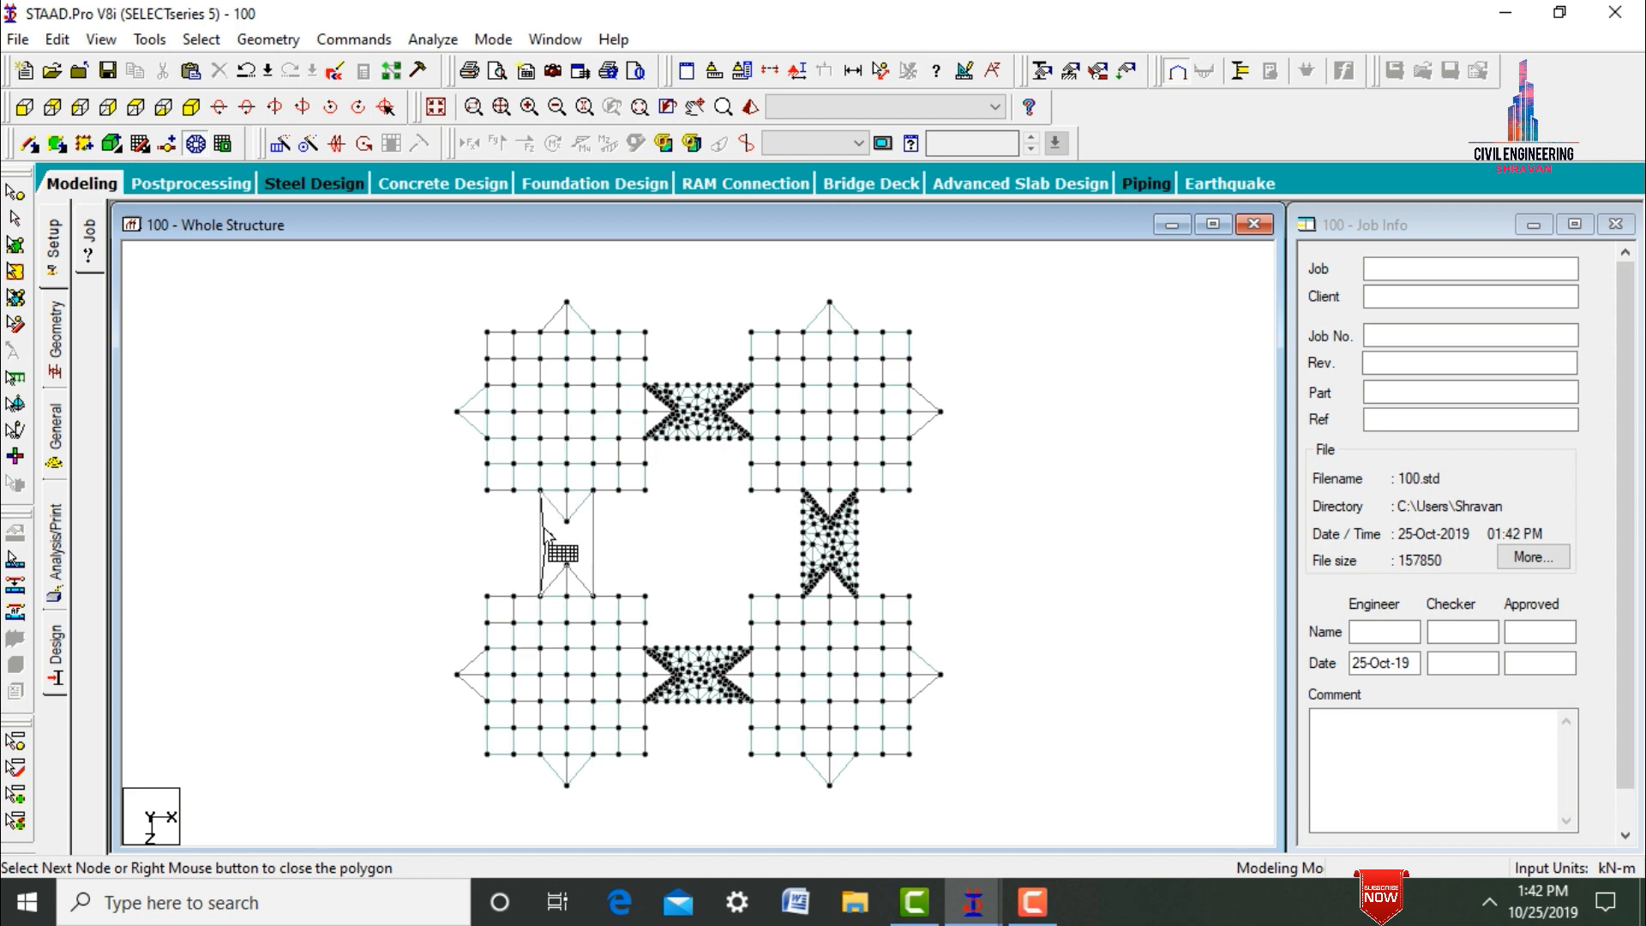
right_click(543, 491)
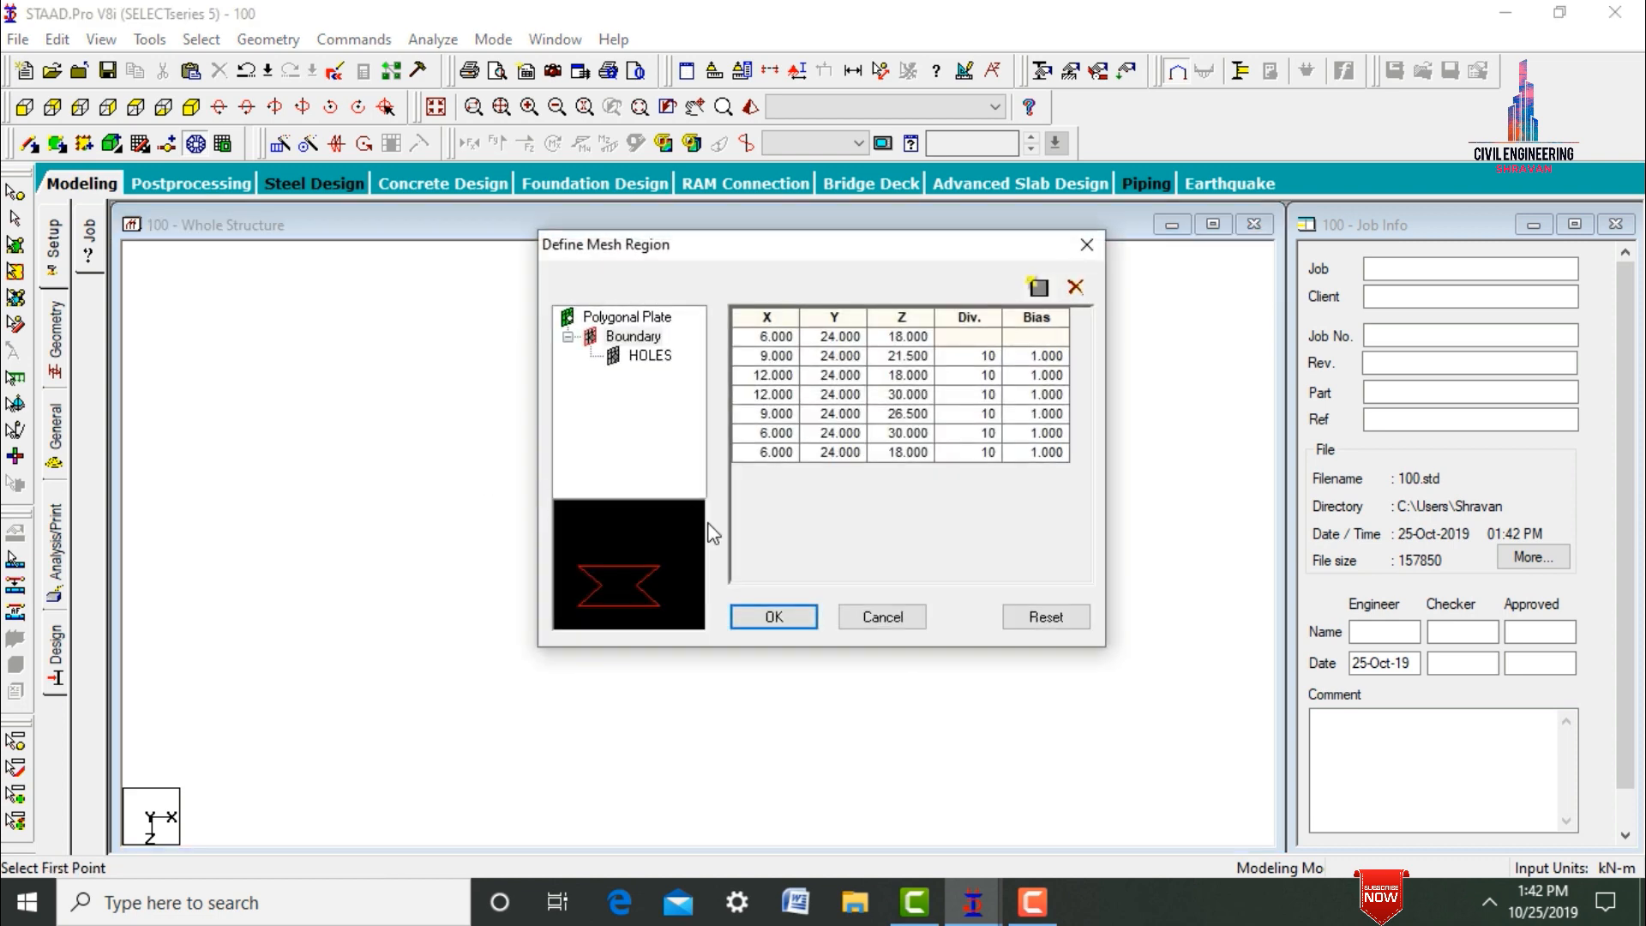
left_click(775, 616)
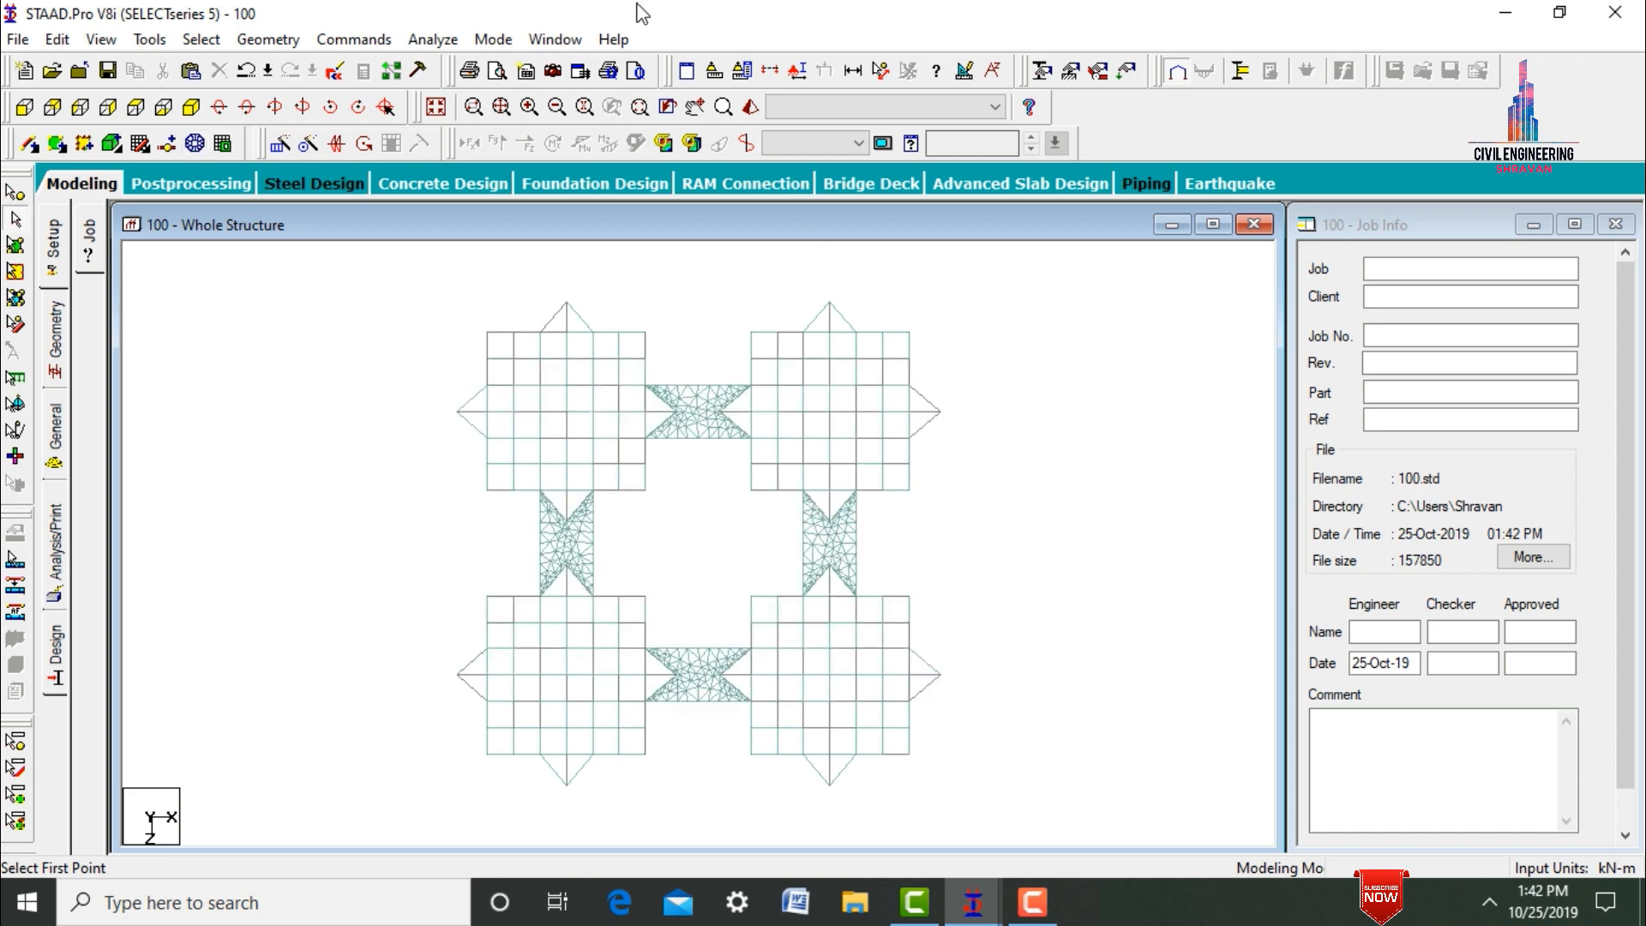
Render the whole structure in 3D full-window and orbit it to inspect the four towers and their connecting bridges.
left_click(435, 106)
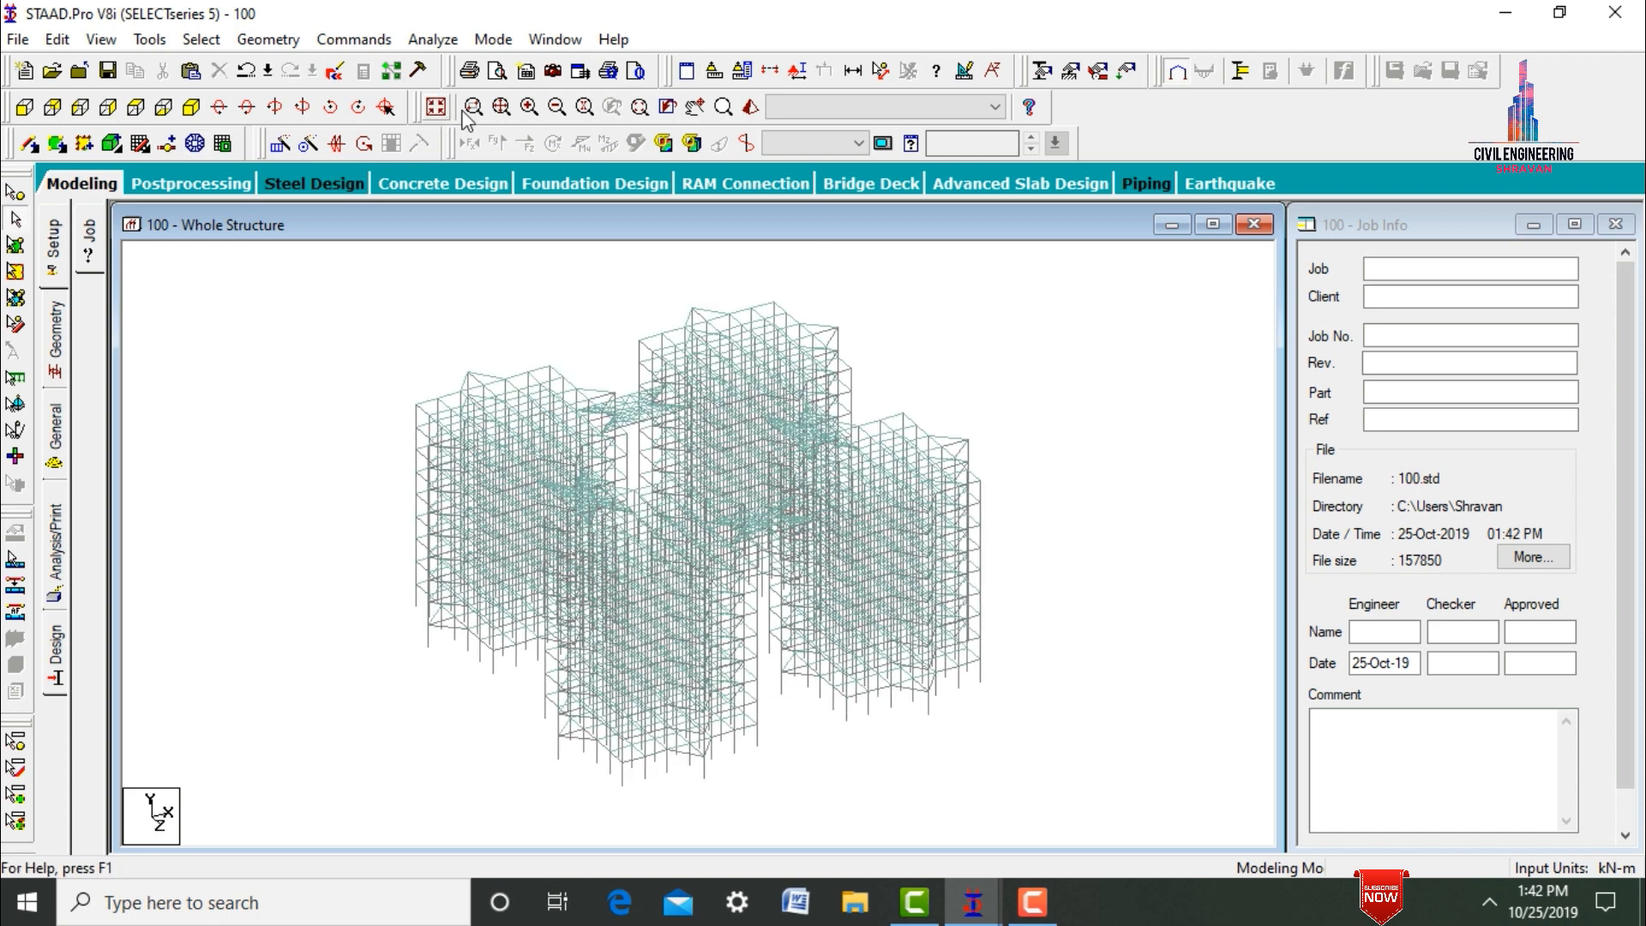
left_click(750, 107)
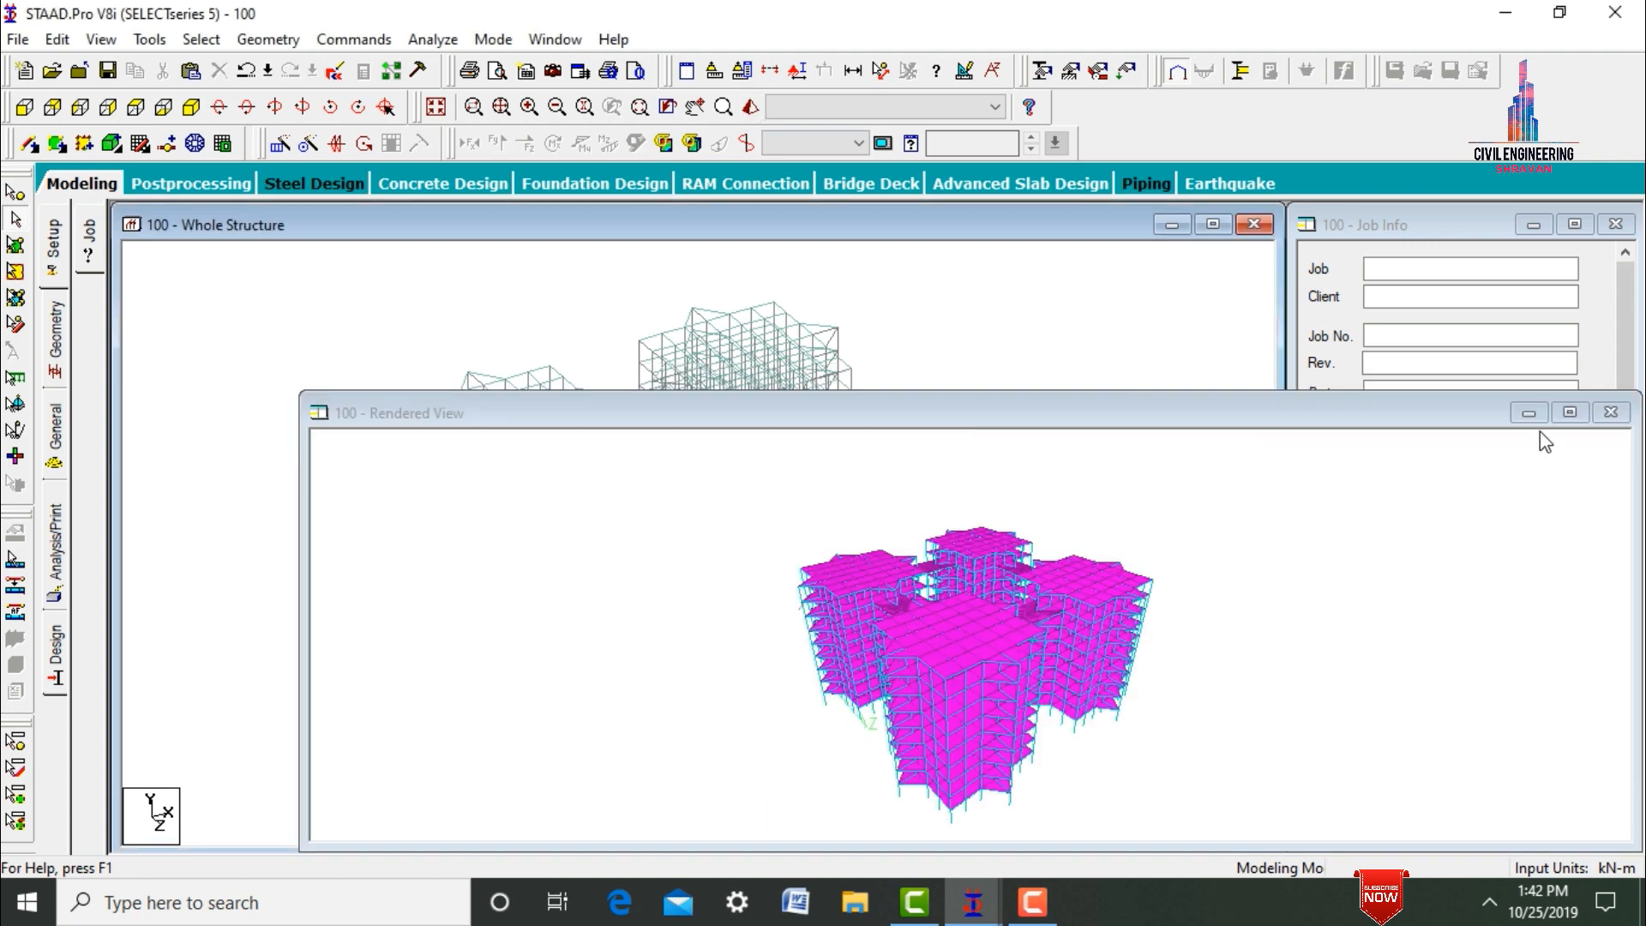
left_click(1570, 413)
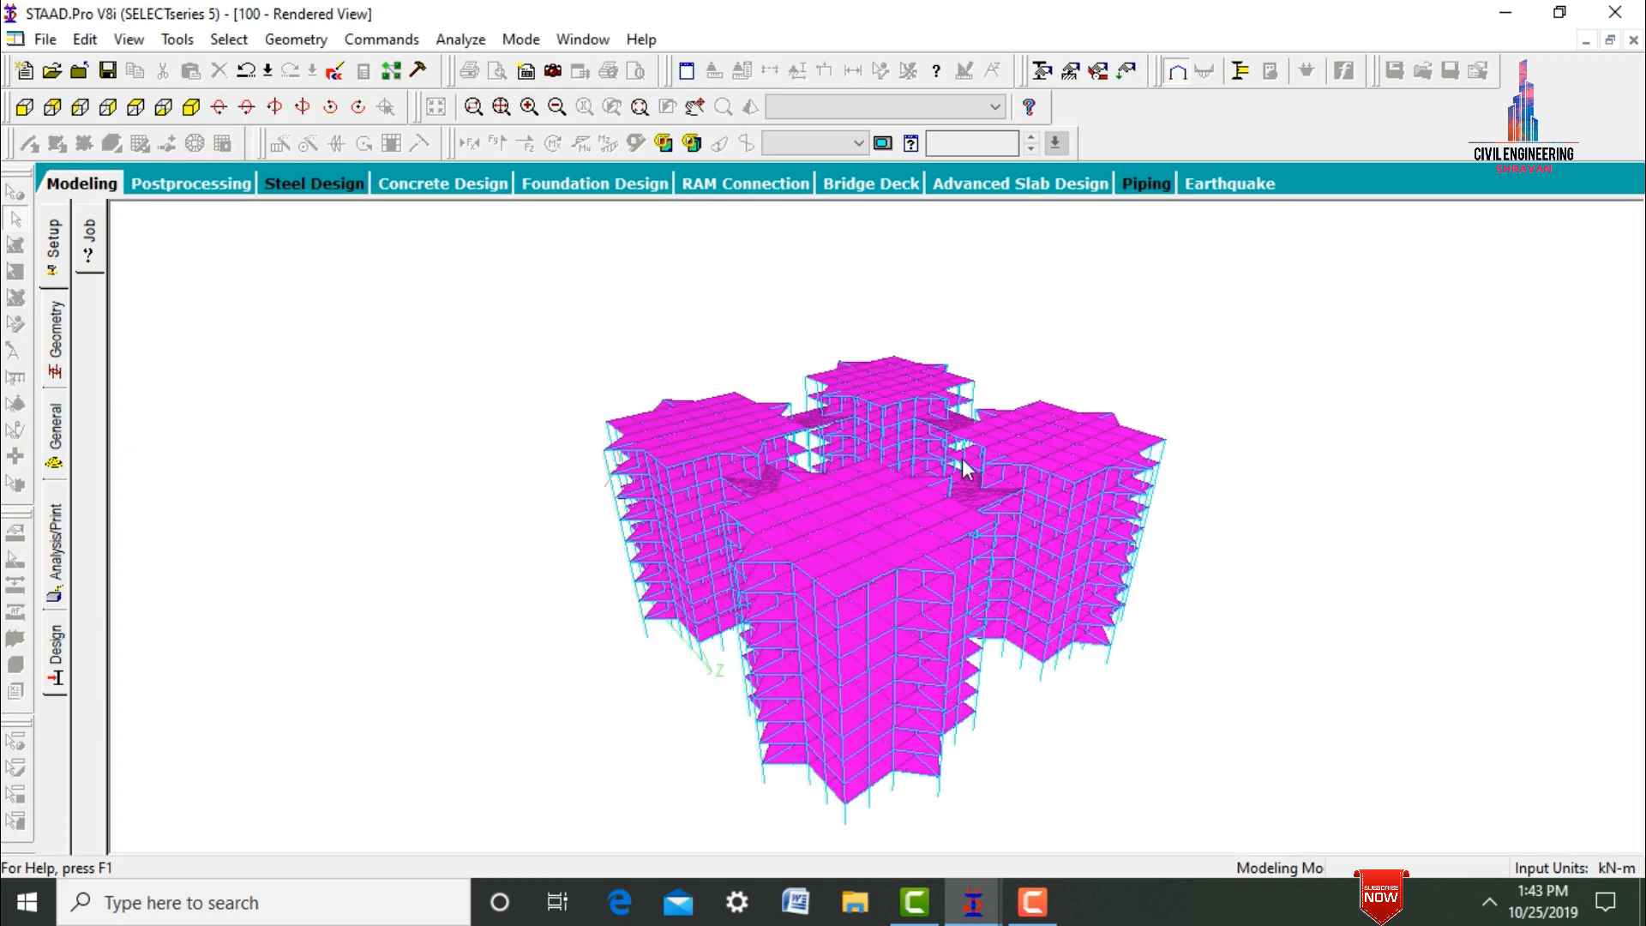
left_click_drag(963, 468, 798, 329)
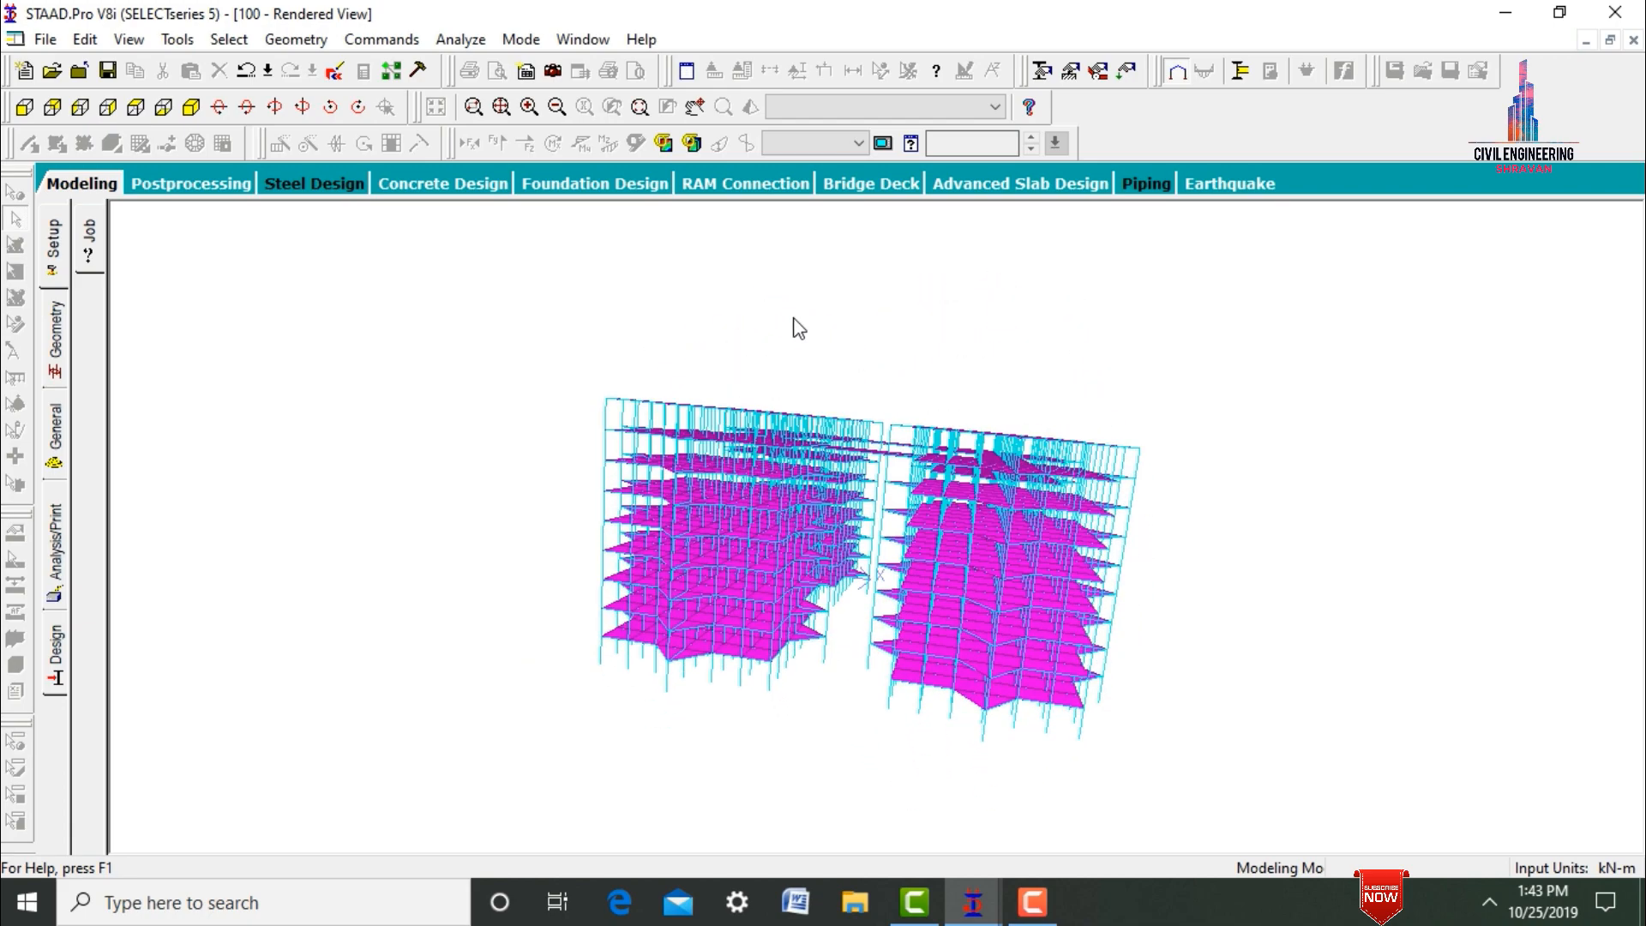
left_click_drag(695, 472, 540, 523)
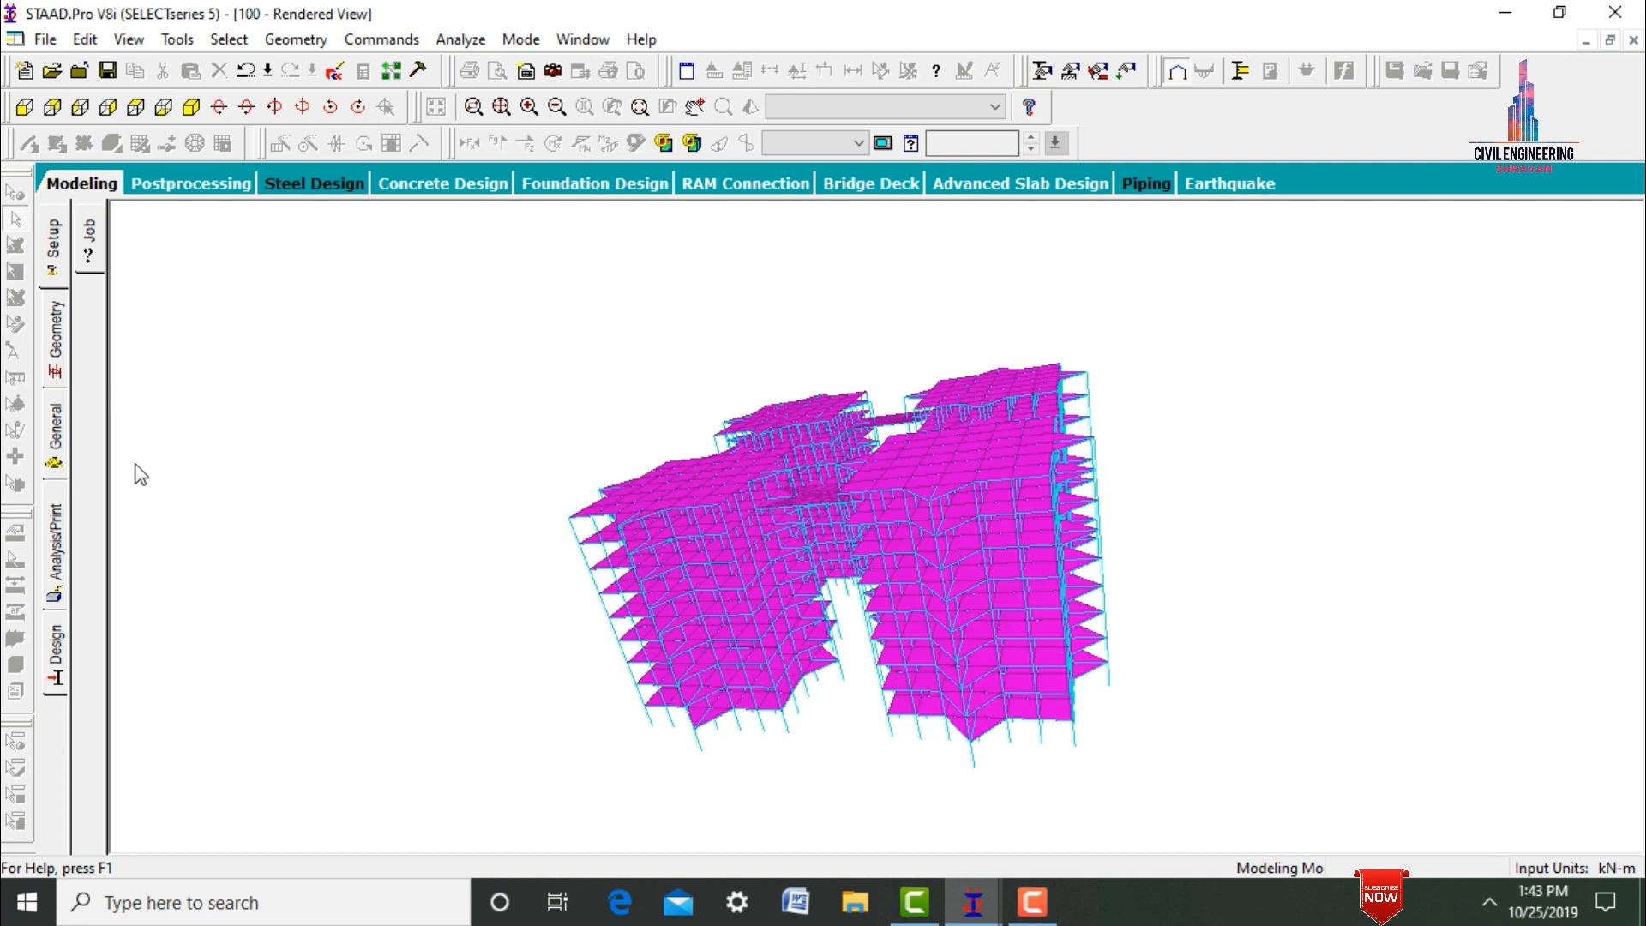
Define a rectangular concrete section property with YD 0.5 m and ZD 0.5 m.
left_click(57, 439)
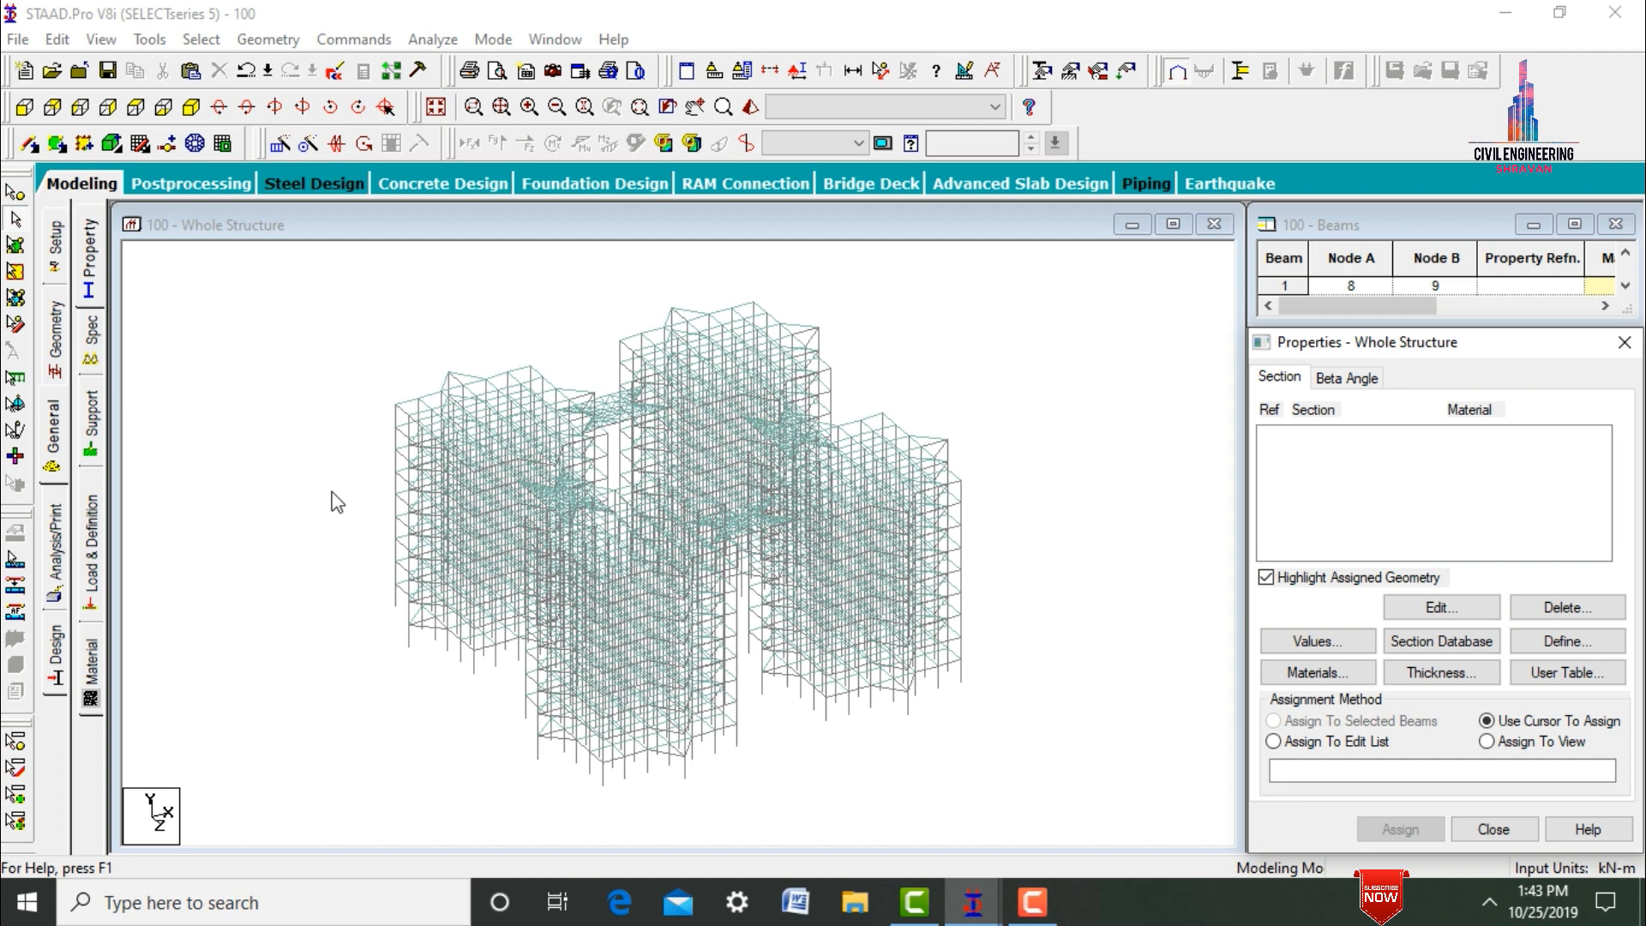
left_click(305, 492)
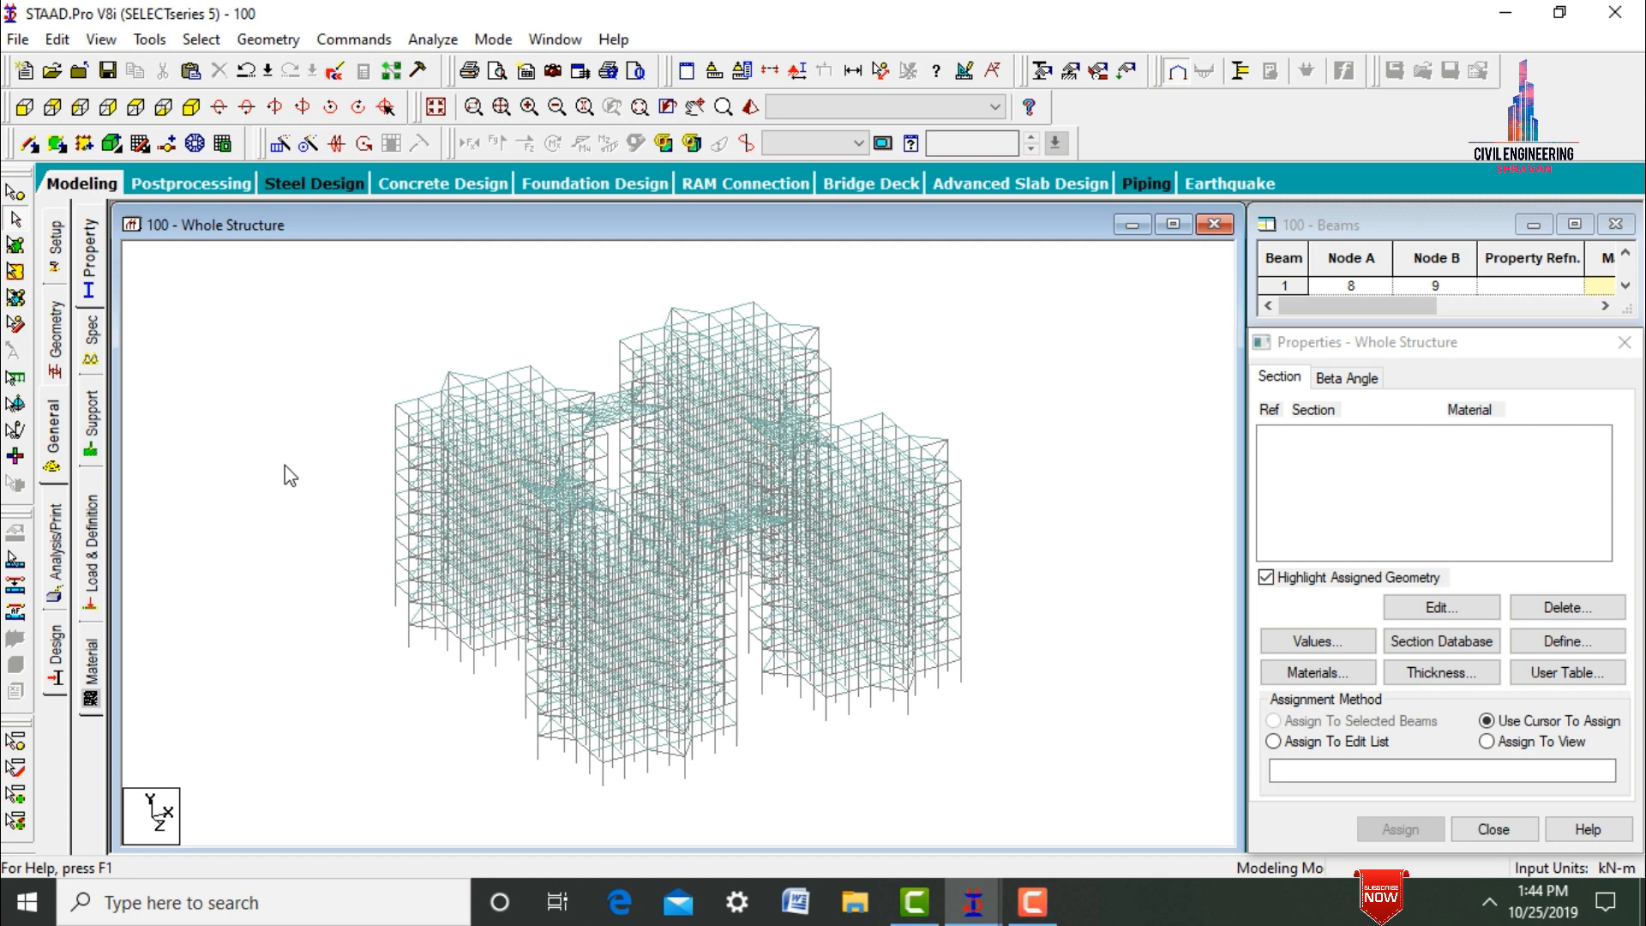
left_click(1542, 650)
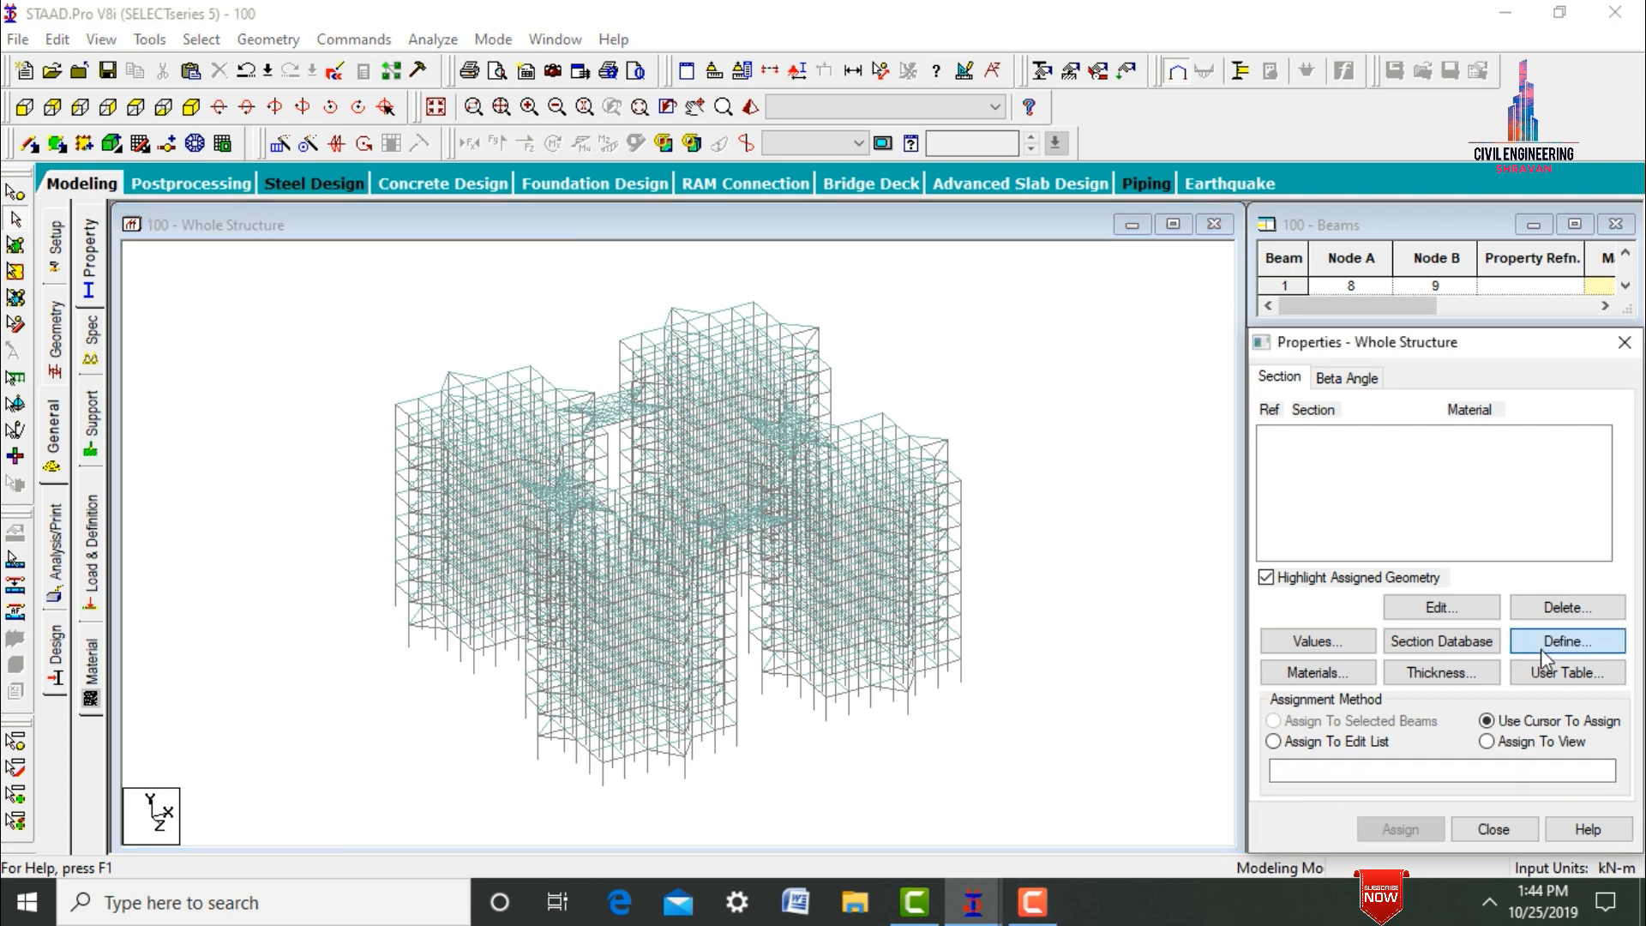
left_click(467, 259)
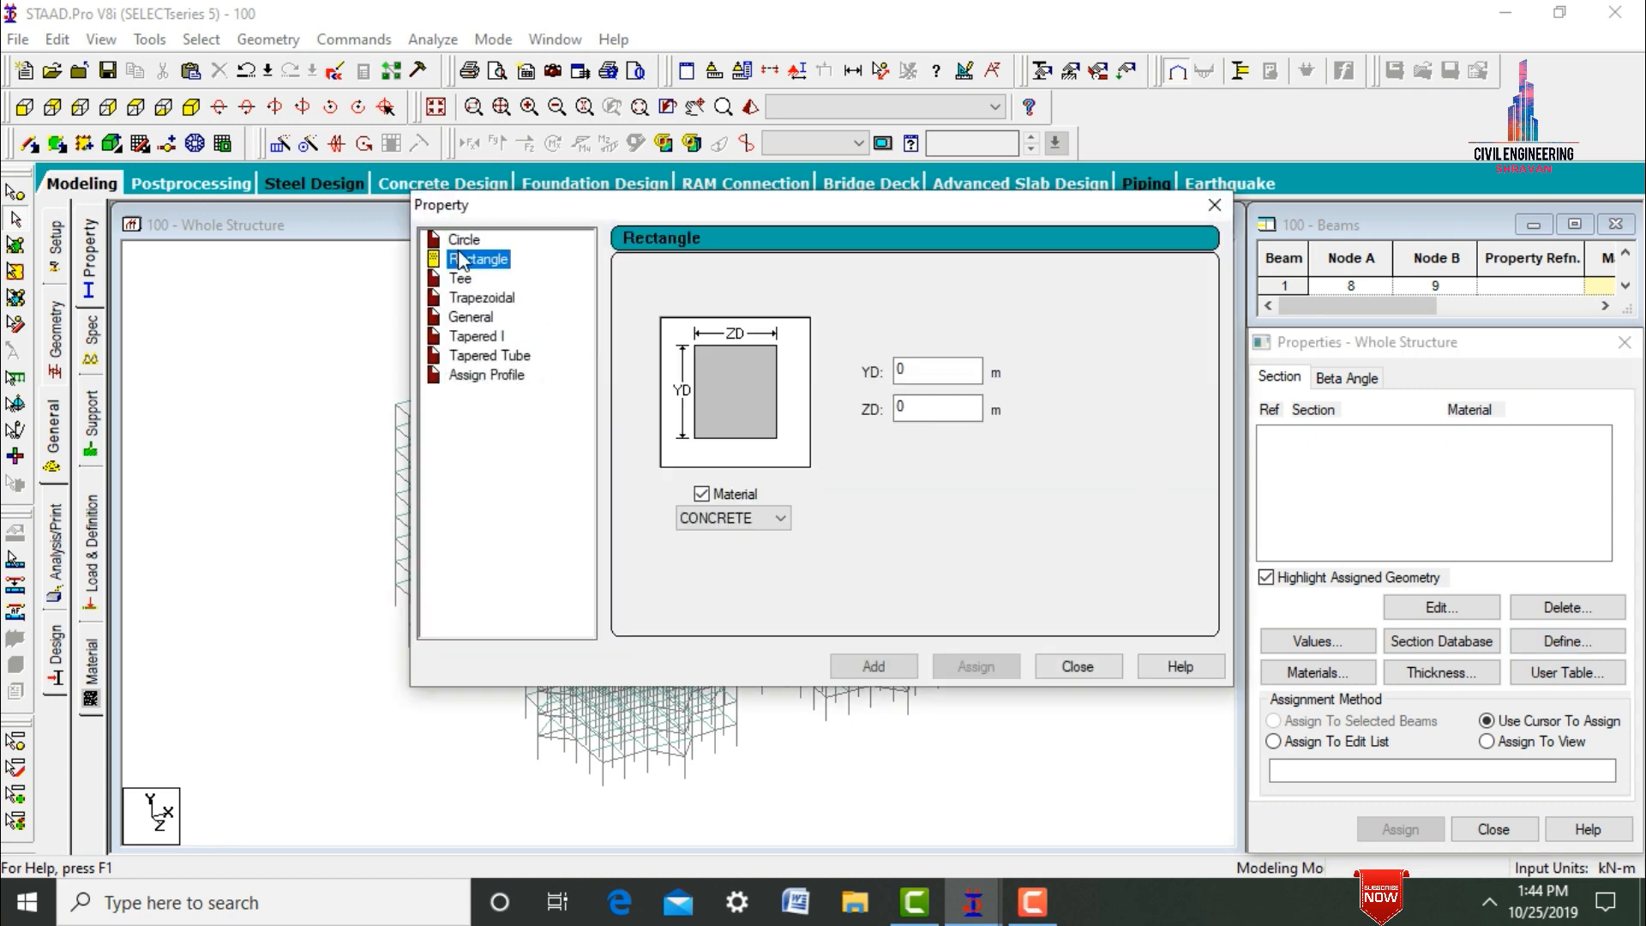
left_click(916, 370)
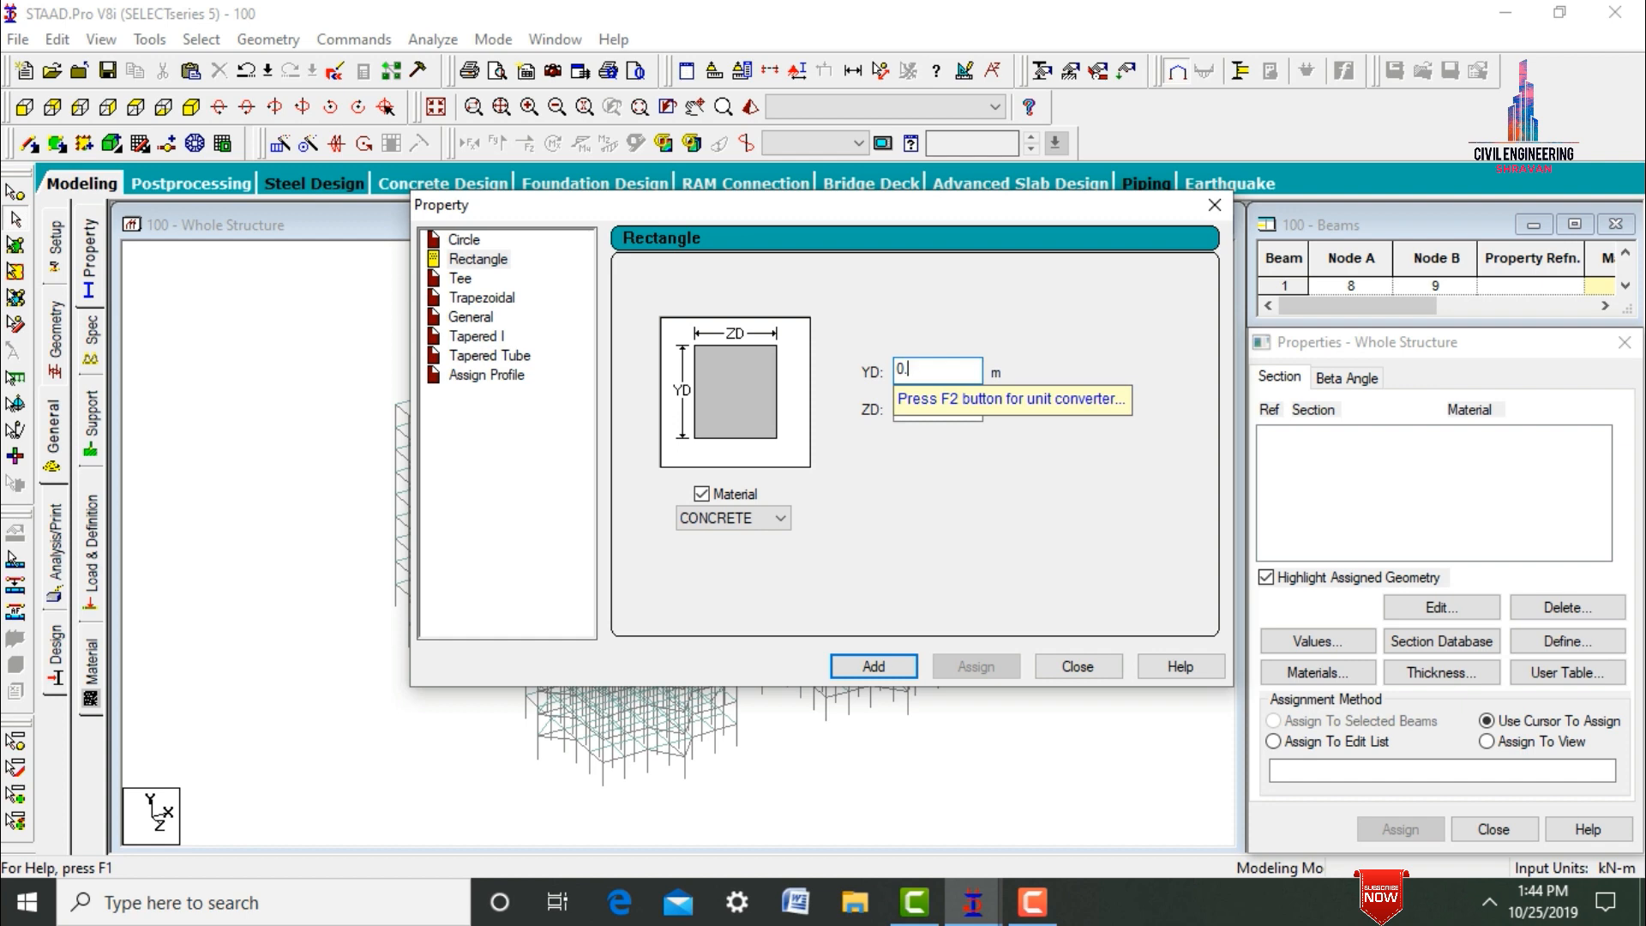
key("Tab")
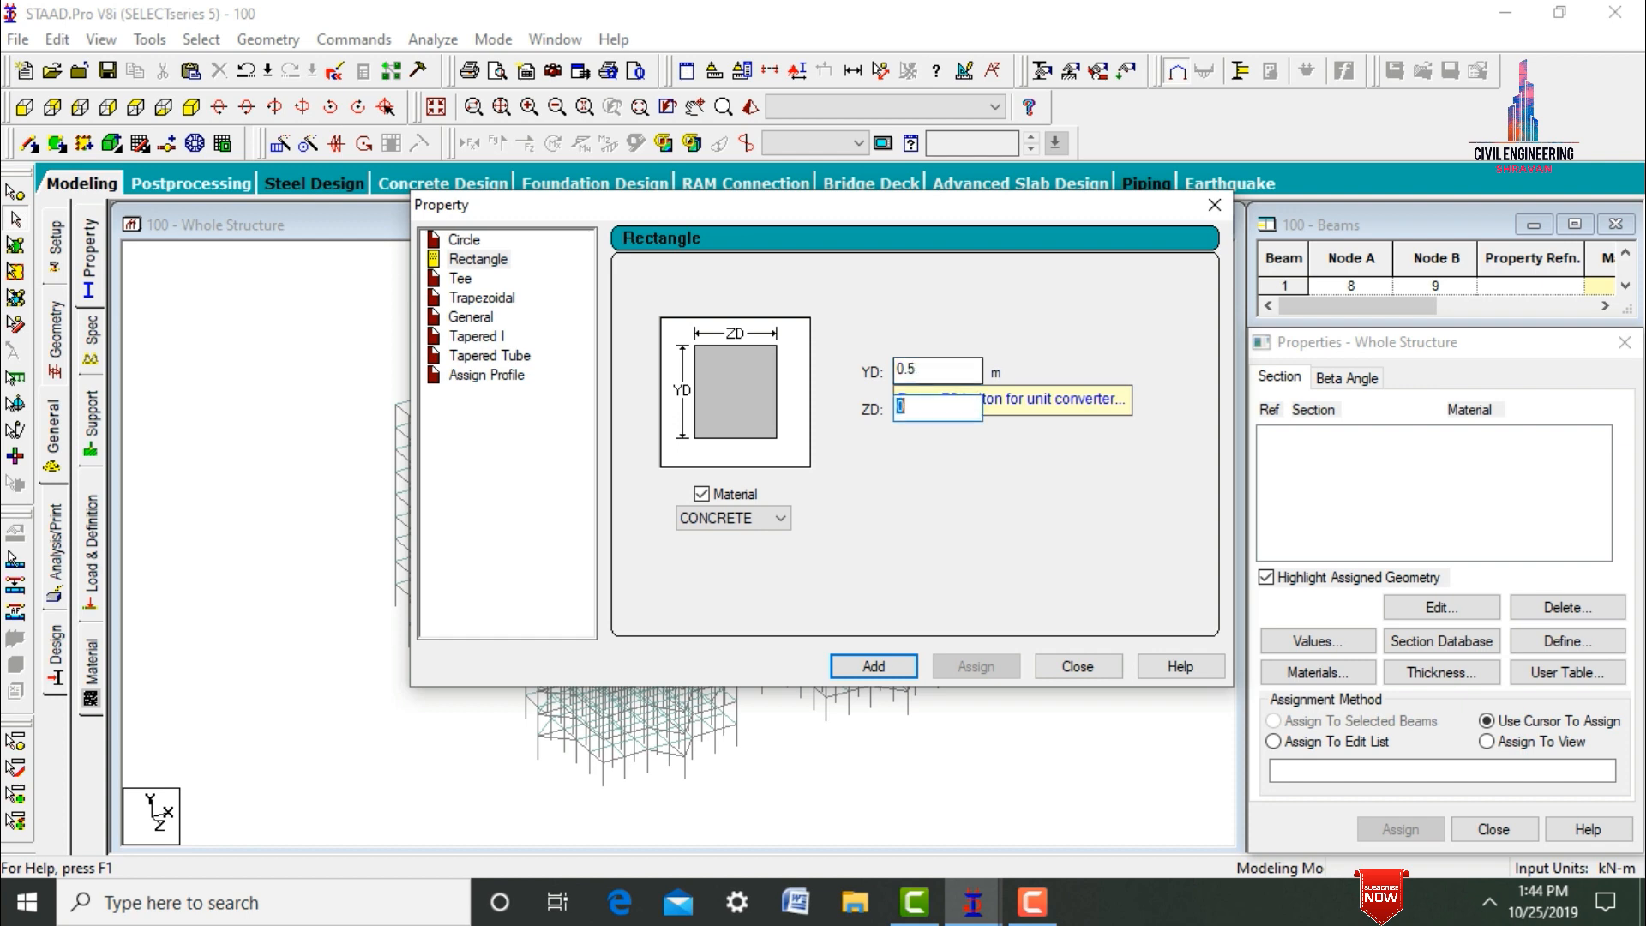
type("0.5")
key("Return")
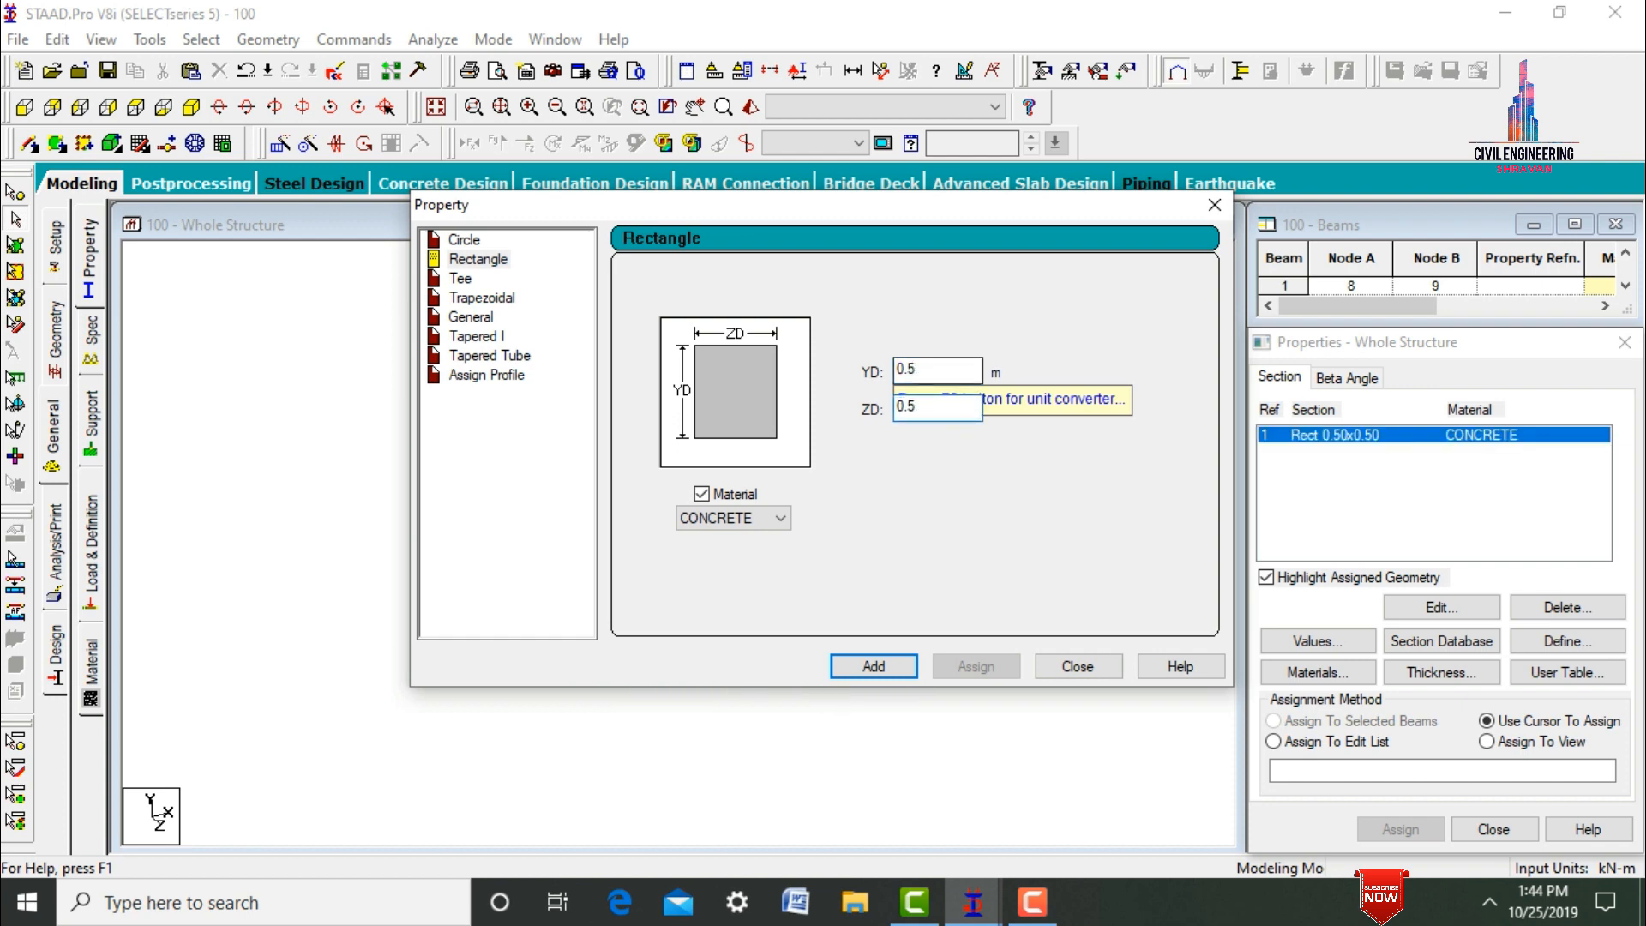
Add a second rectangular concrete section with YD 0.4 m and ZD 0.4 m.
left_click(945, 367)
key("BackSpace")
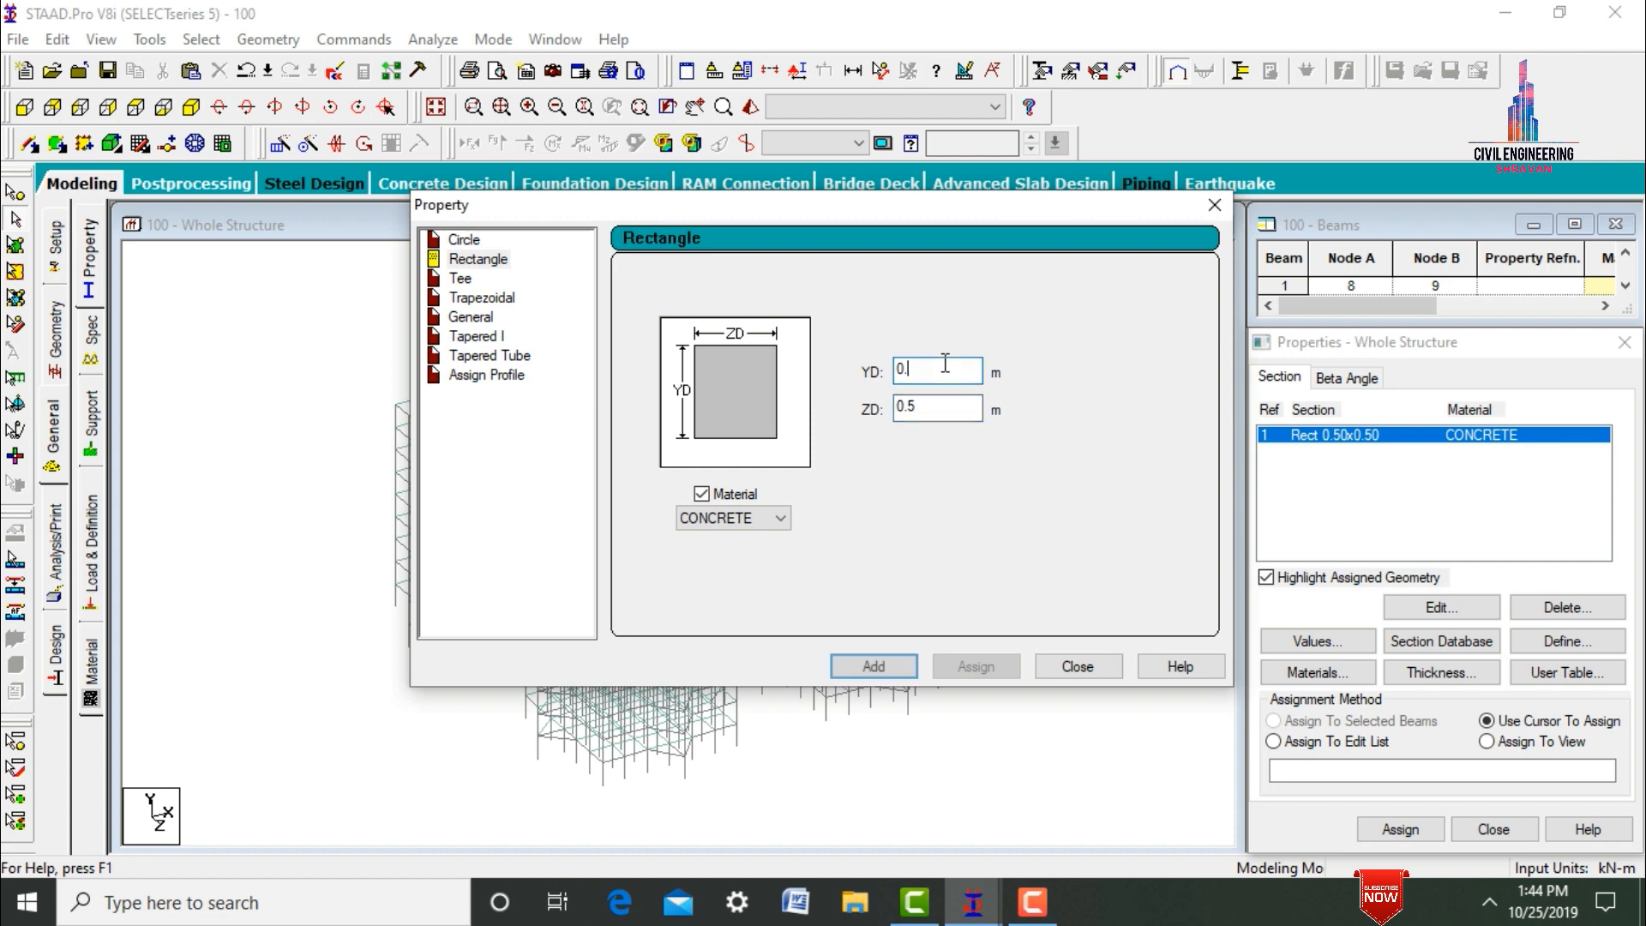
type("4")
key("Tab")
type("0")
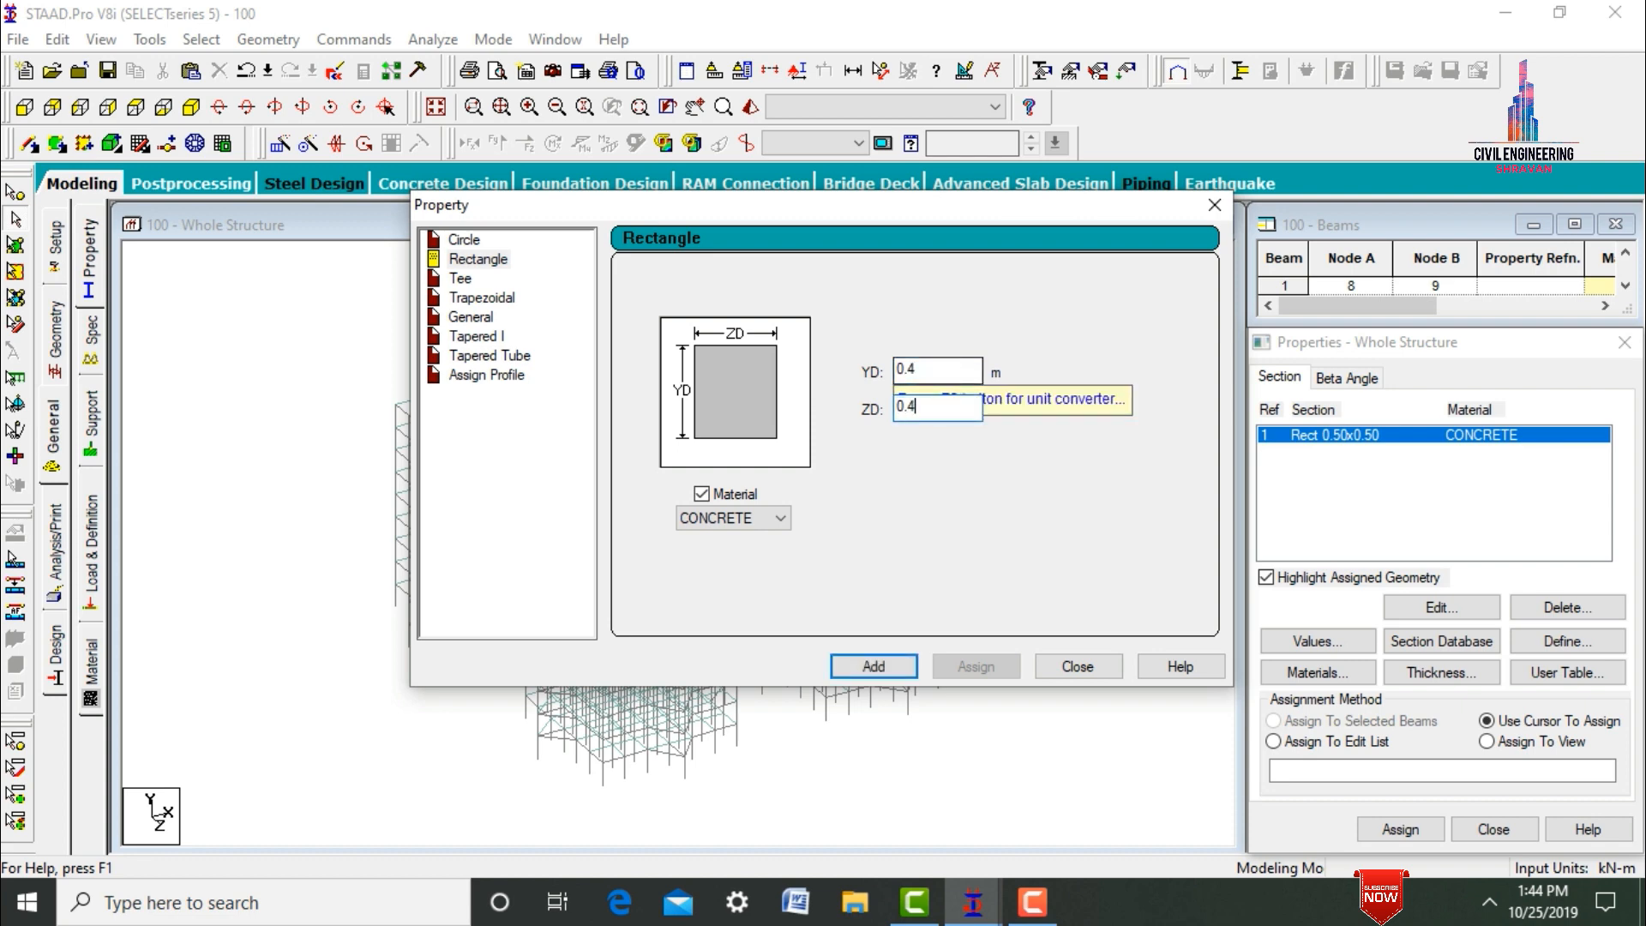
type(".4")
key("Return")
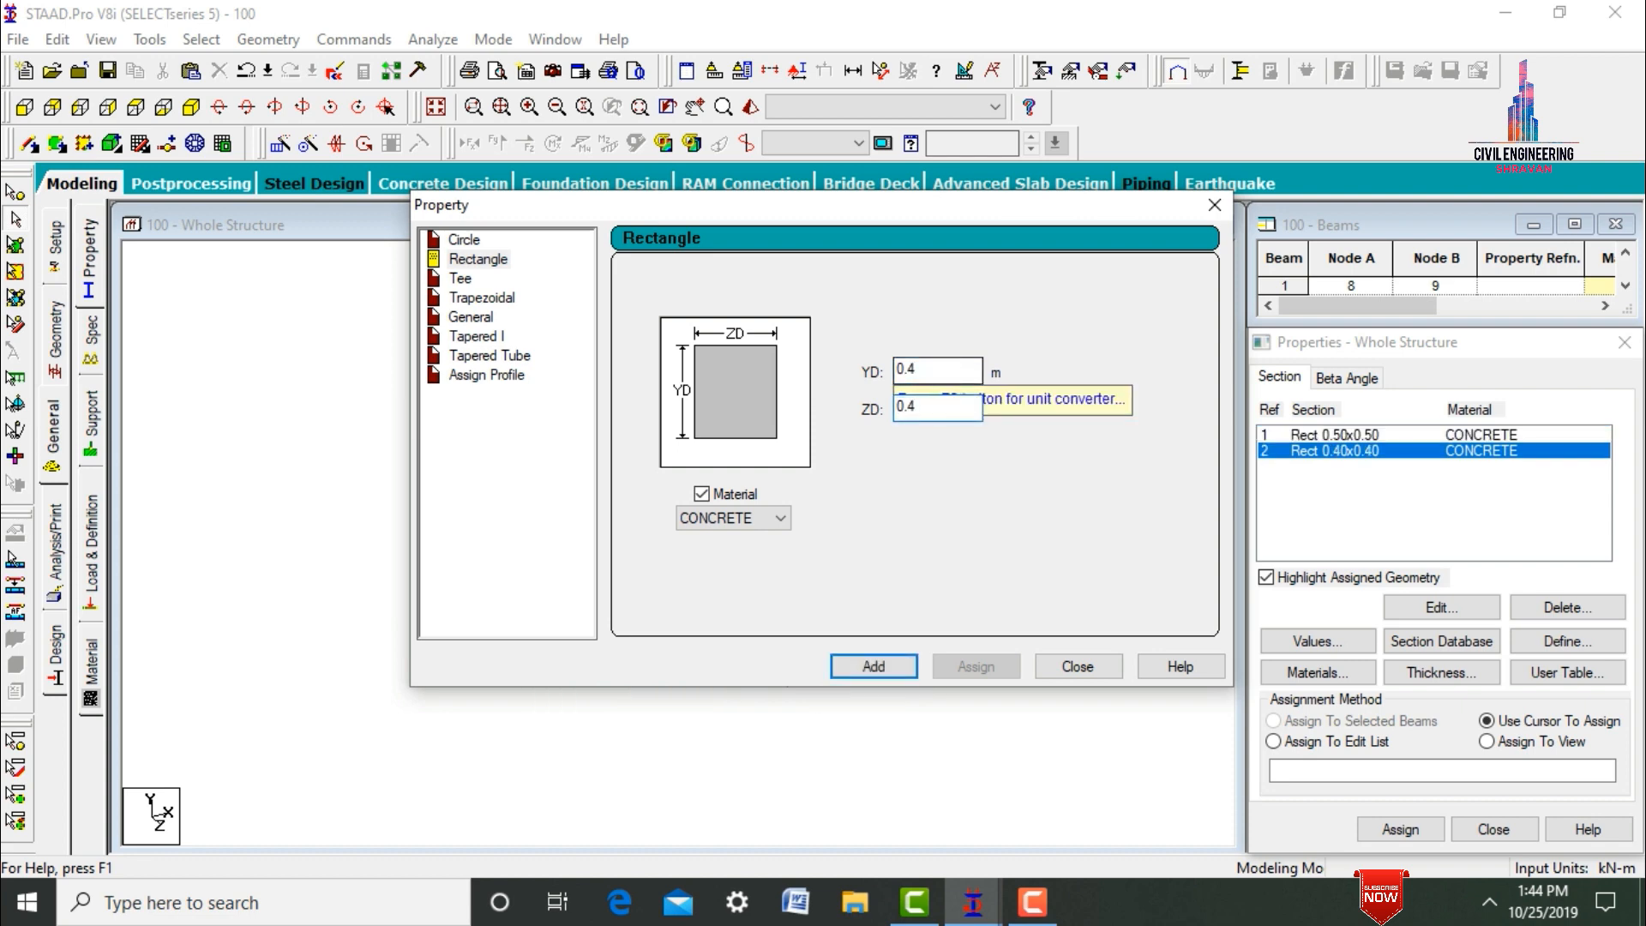
Add a third rectangular concrete section with YD 0.3 m and ZD 0.3 m.
key("BackSpace")
type("3")
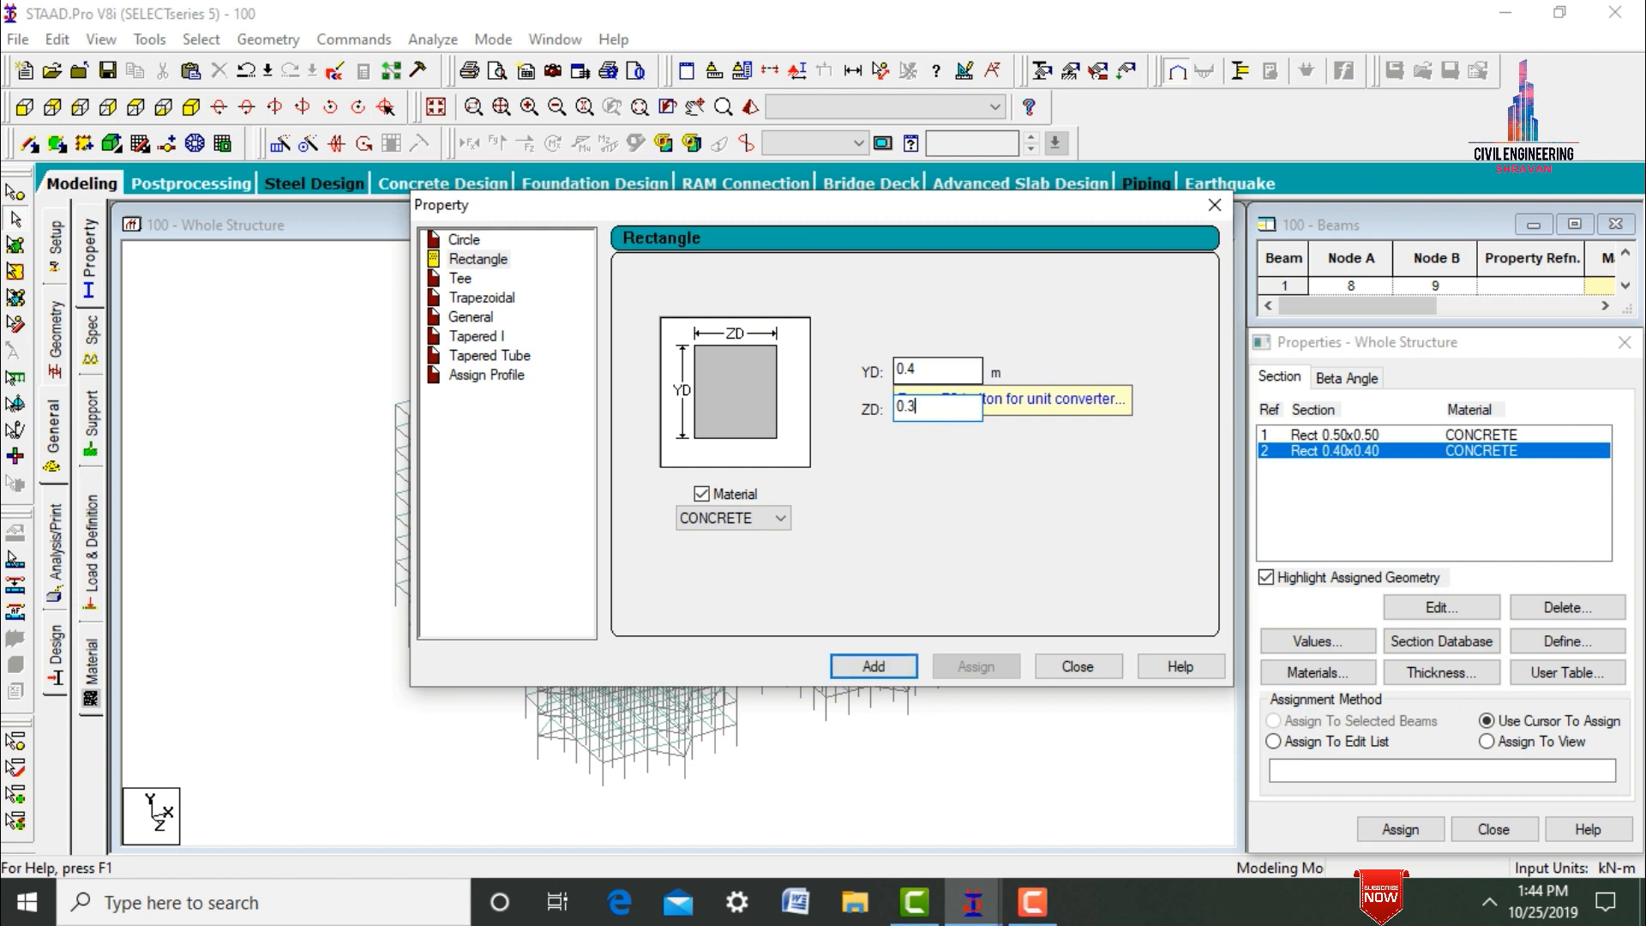
left_click(963, 376)
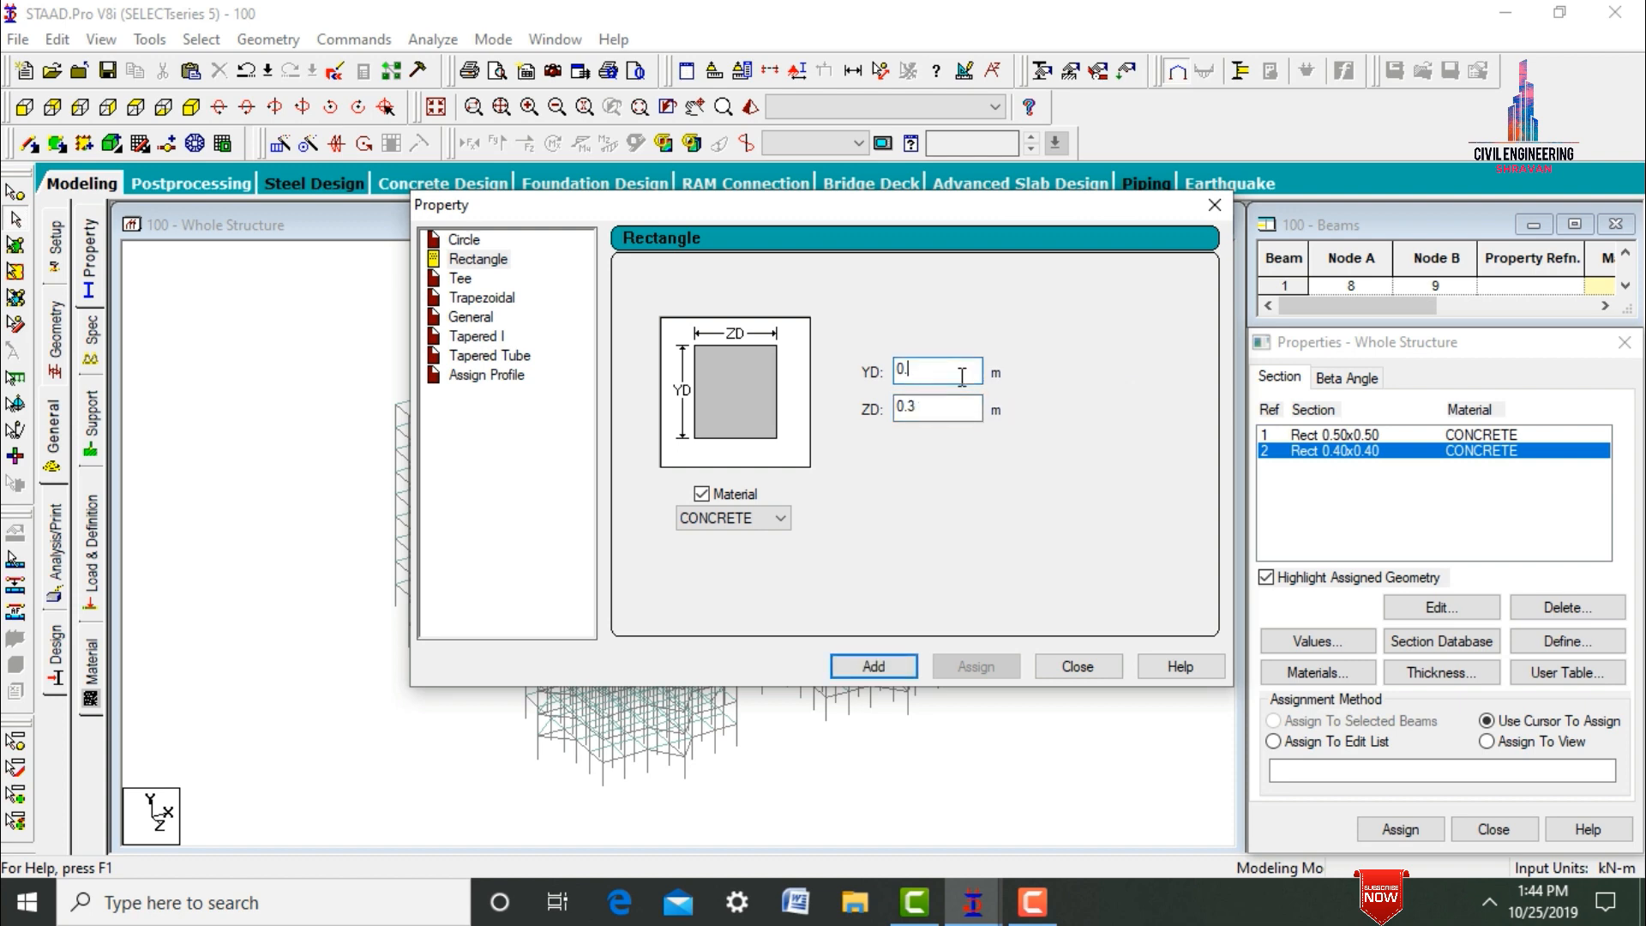
type("3")
key("Return")
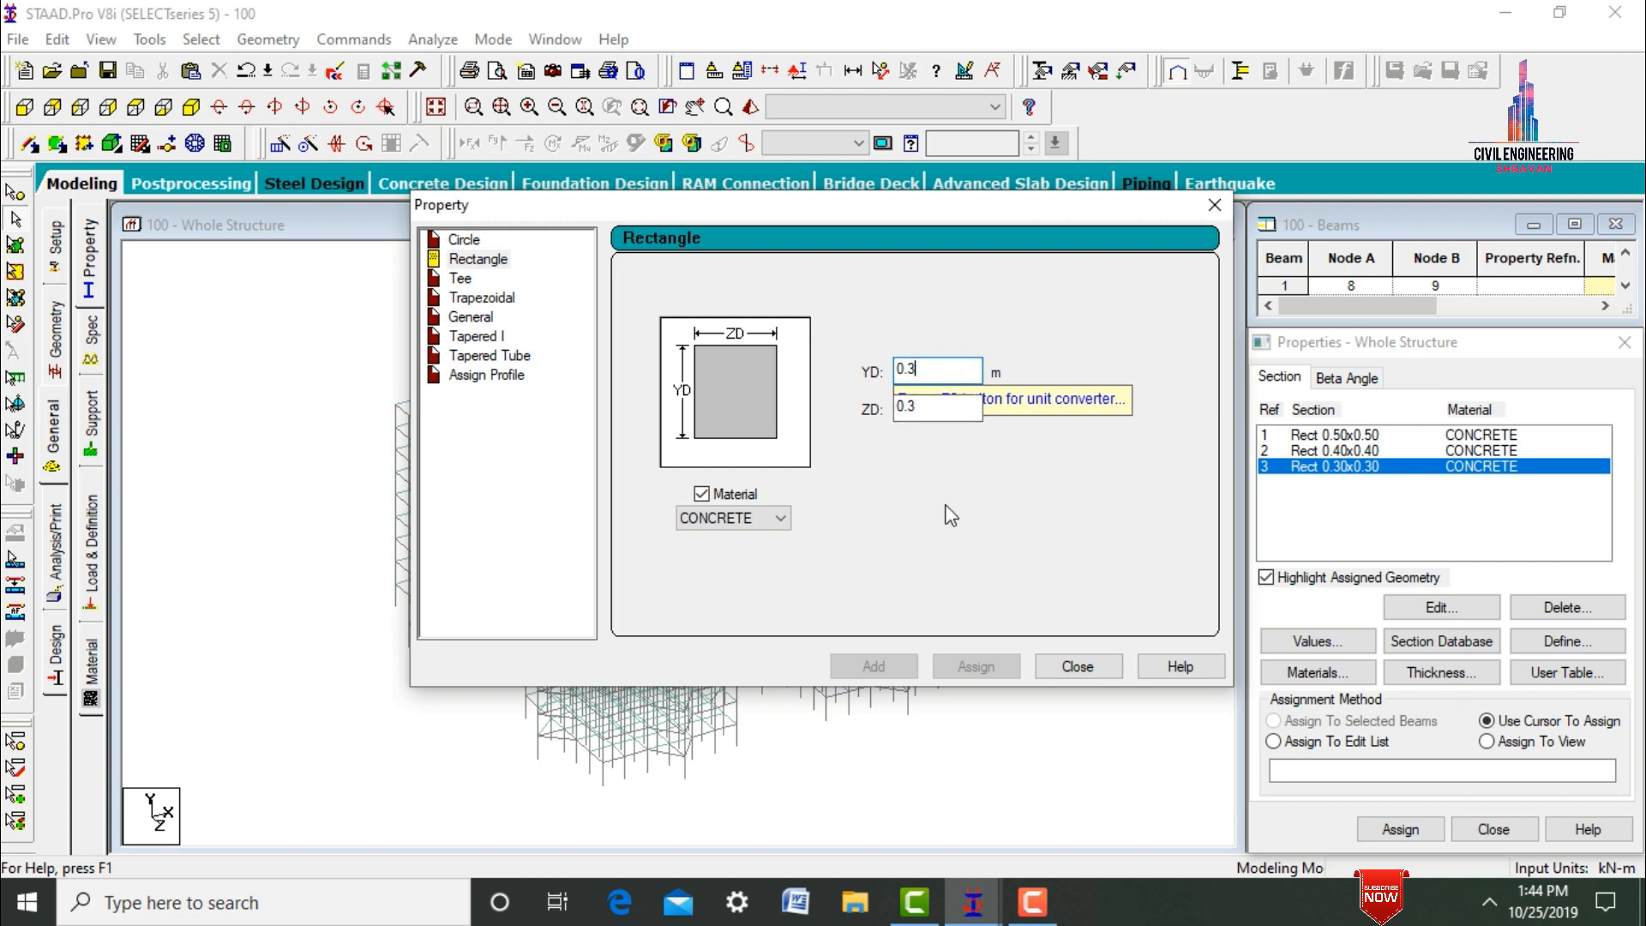
Add a rectangular concrete section with YD 0.5 m and ZD 0.23 m.
key("BackSpace")
type("5")
key("Tab")
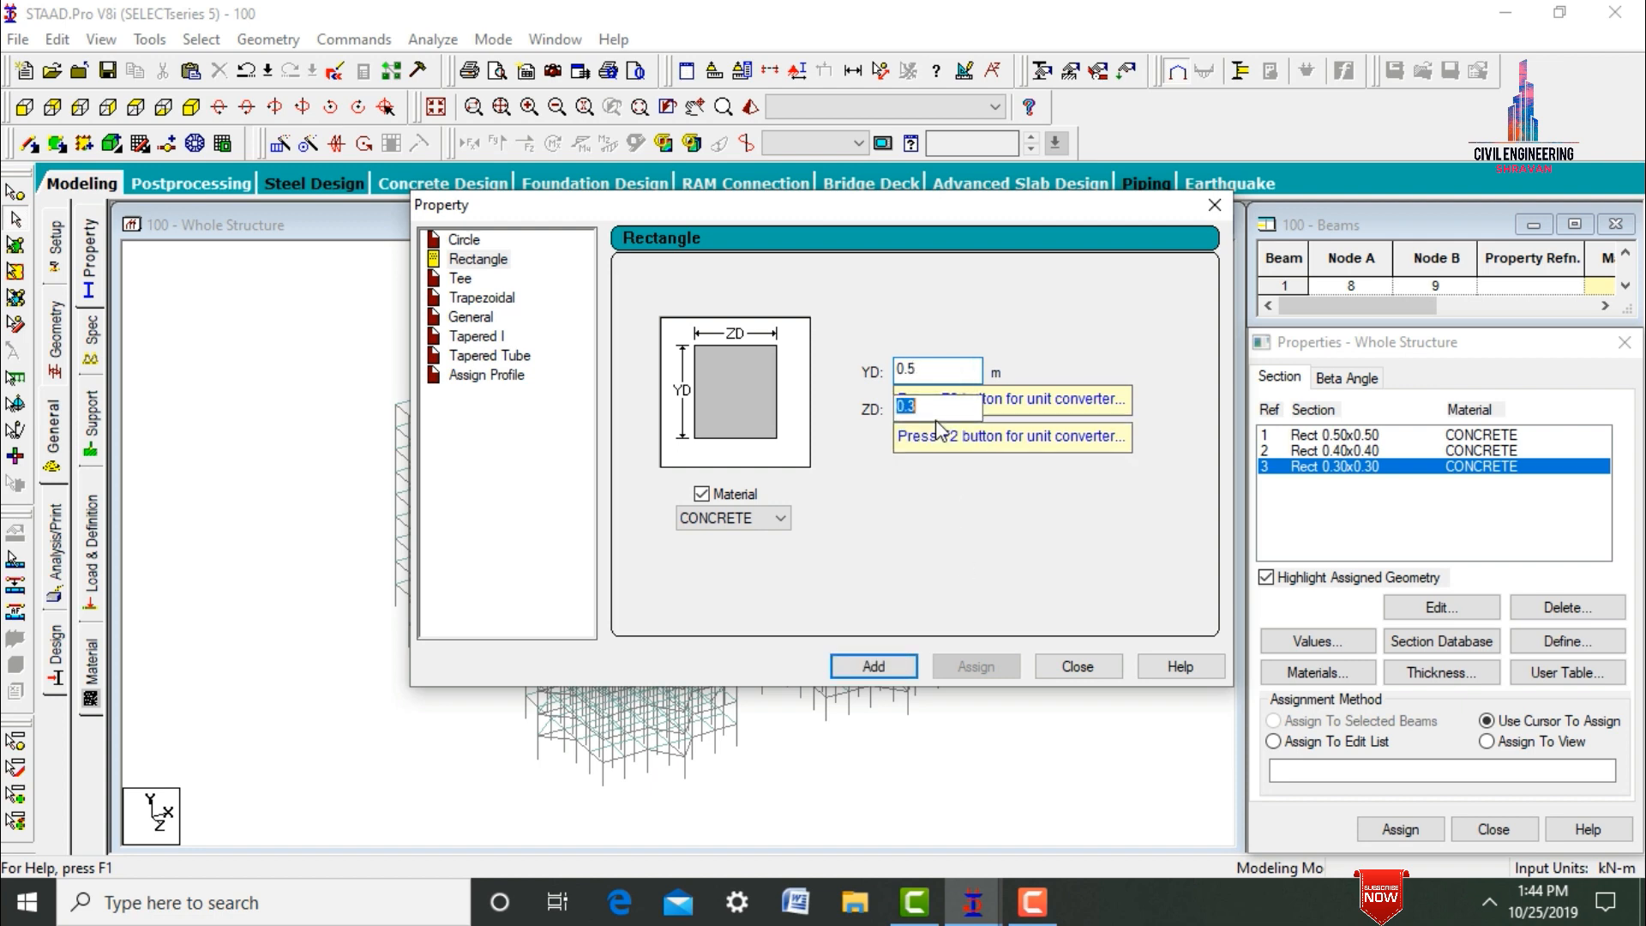
type("0")
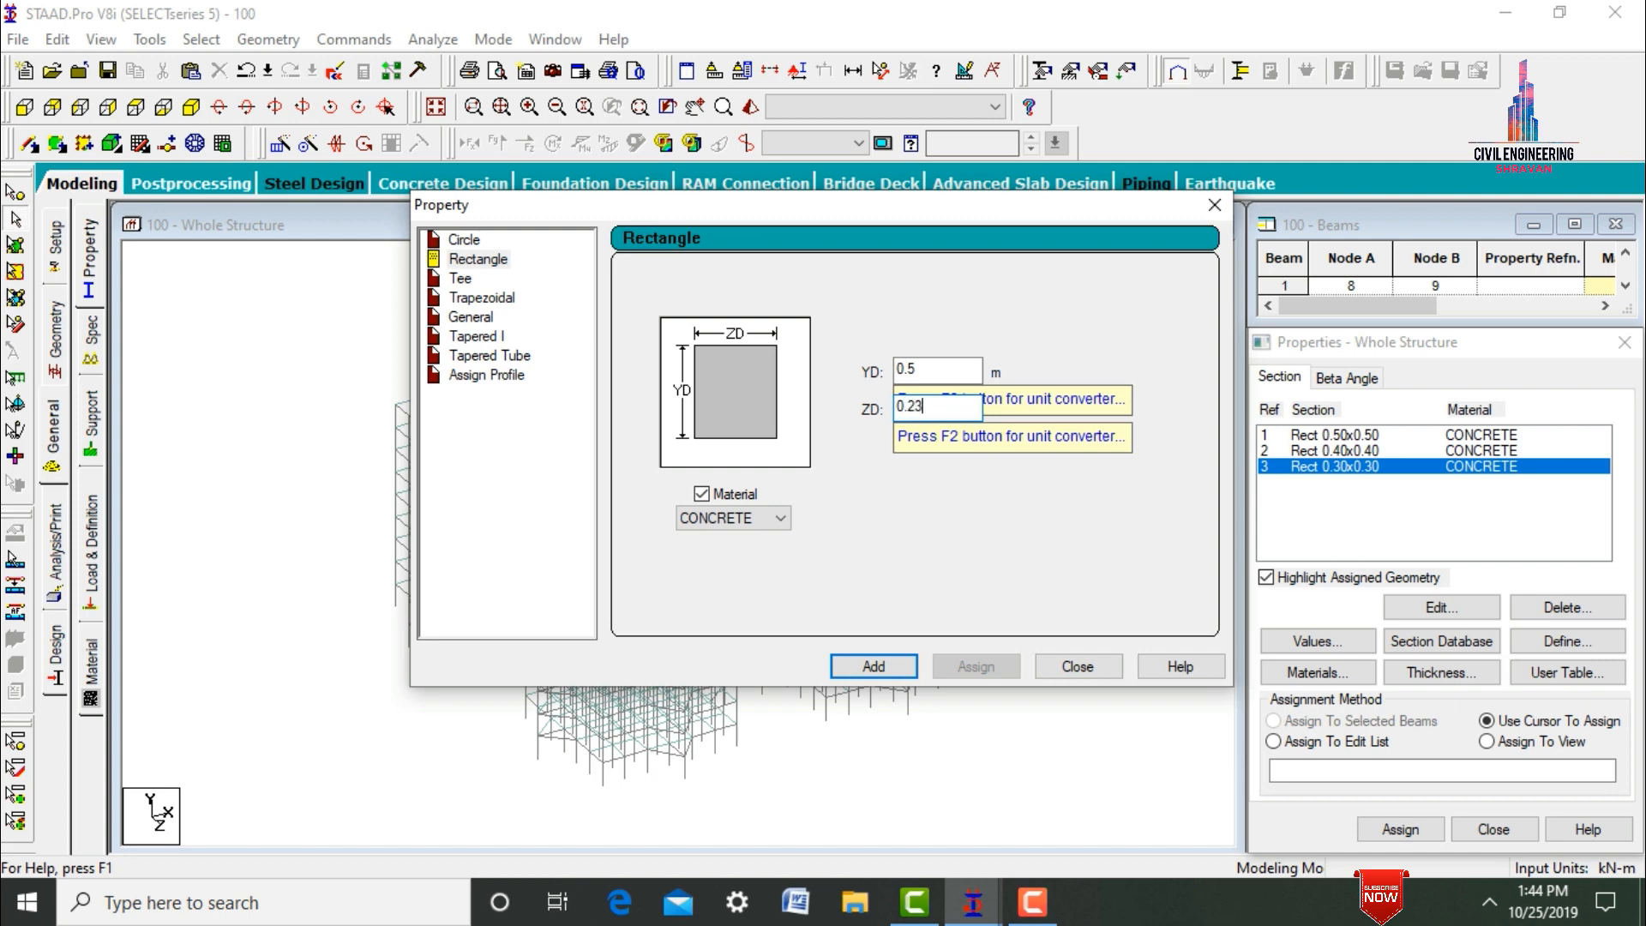
type(".23")
key("Return")
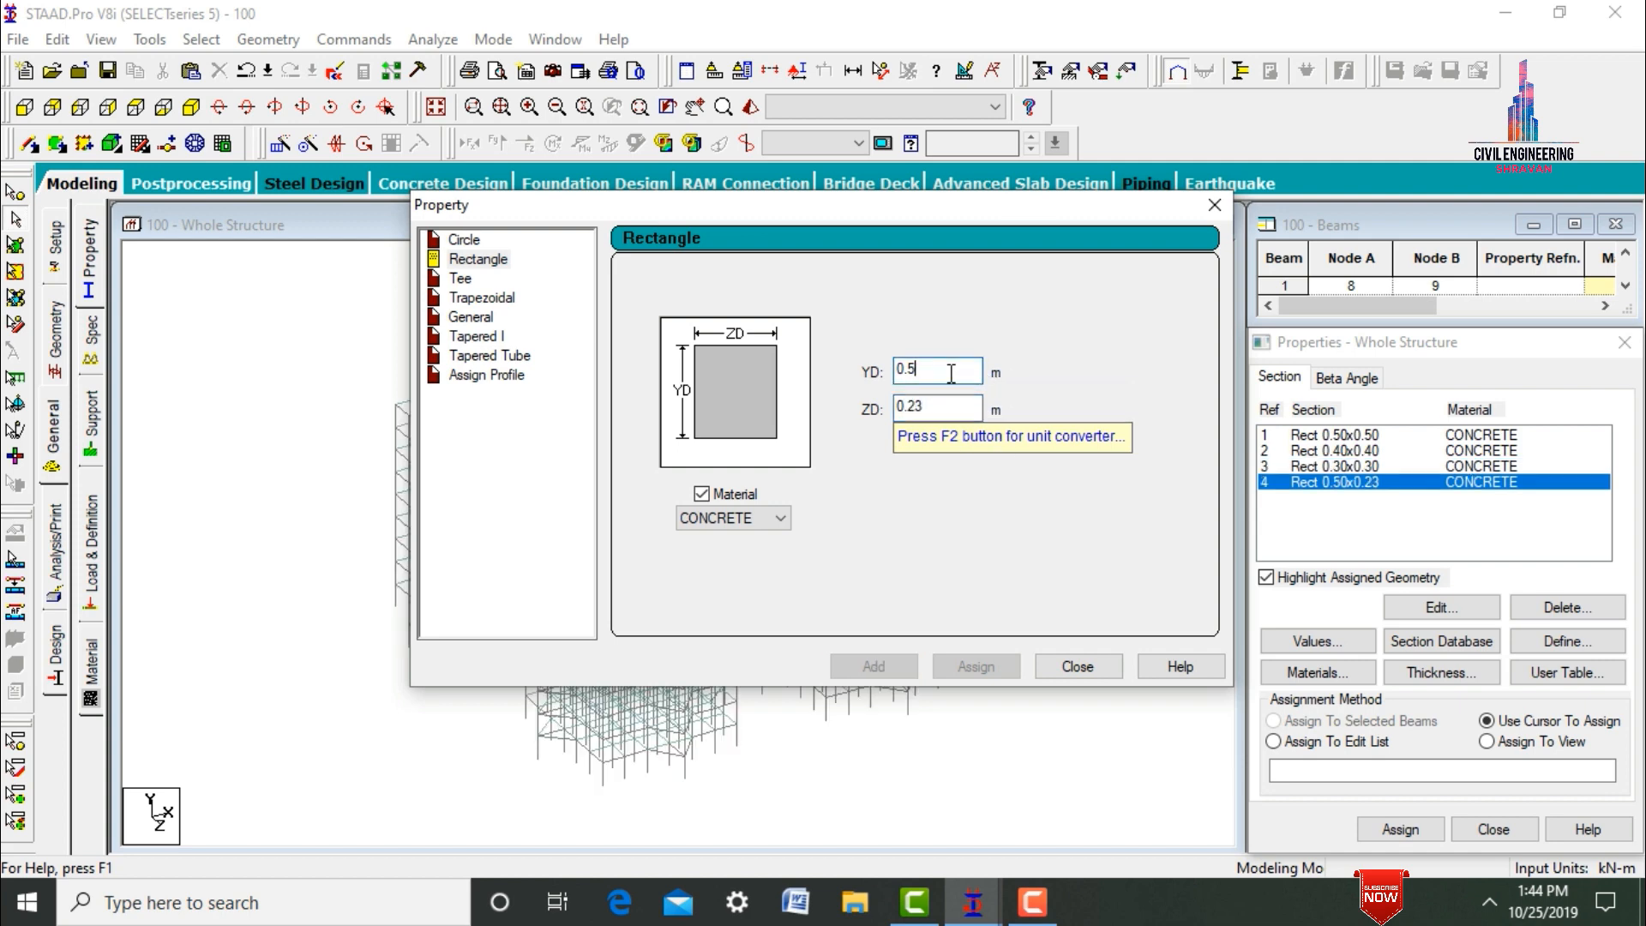
Add two more rectangular concrete sections with ZD 0.23 m, one with YD 0.4 m and one with YD 0.3 m.
key("BackSpace")
type("4")
key("Return")
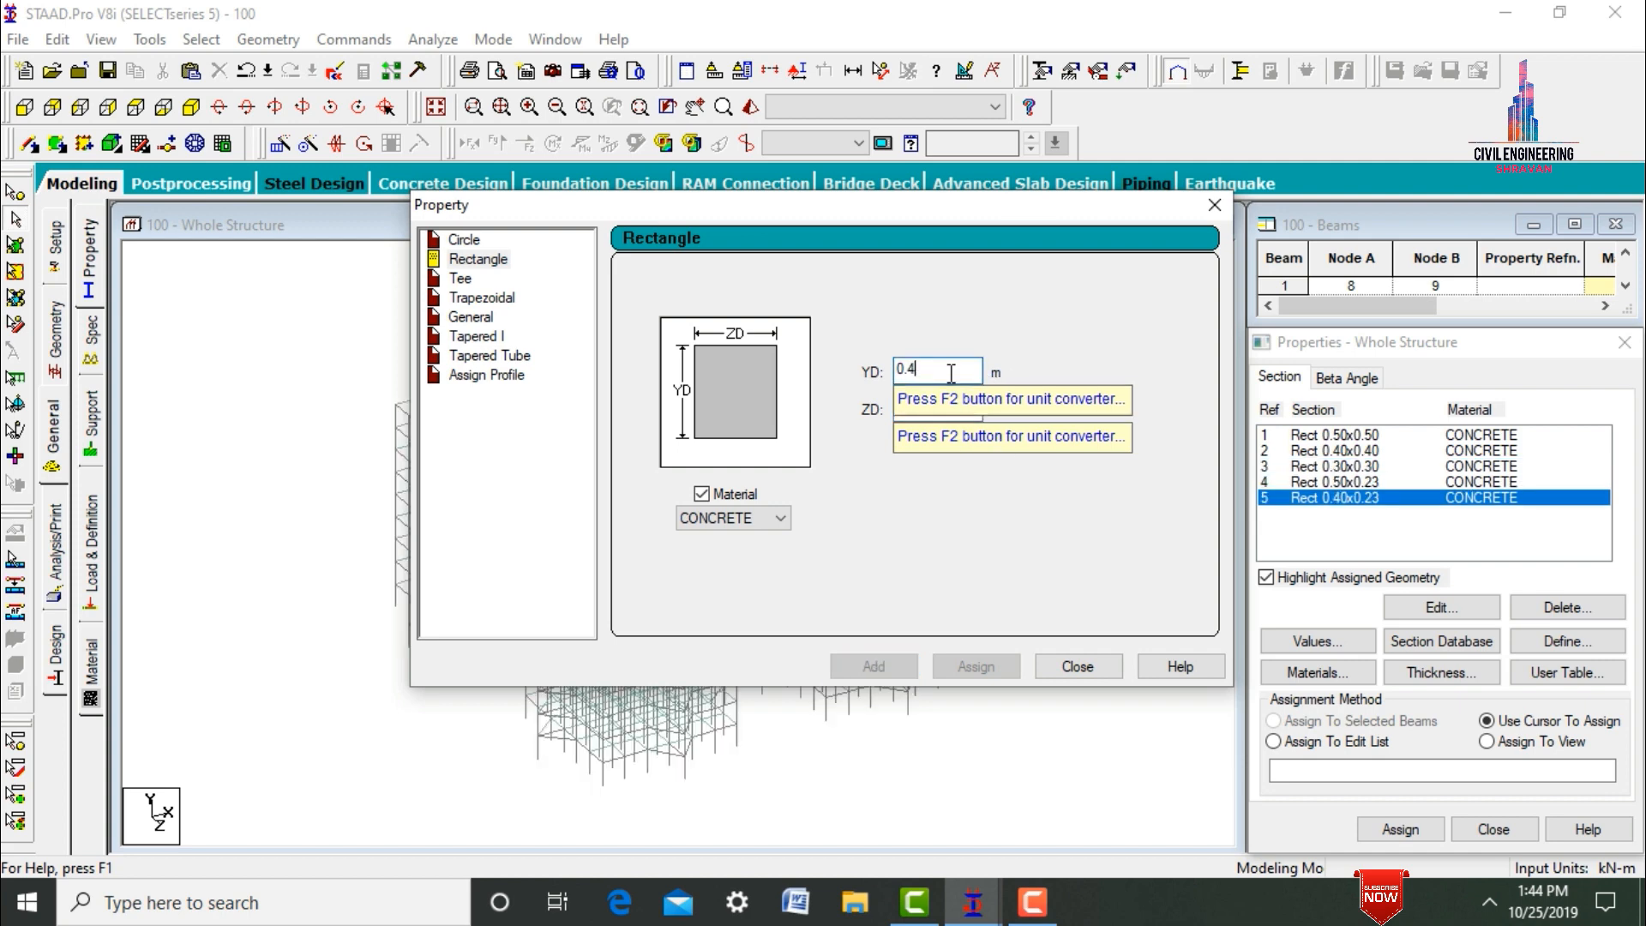
key("BackSpace")
type("3")
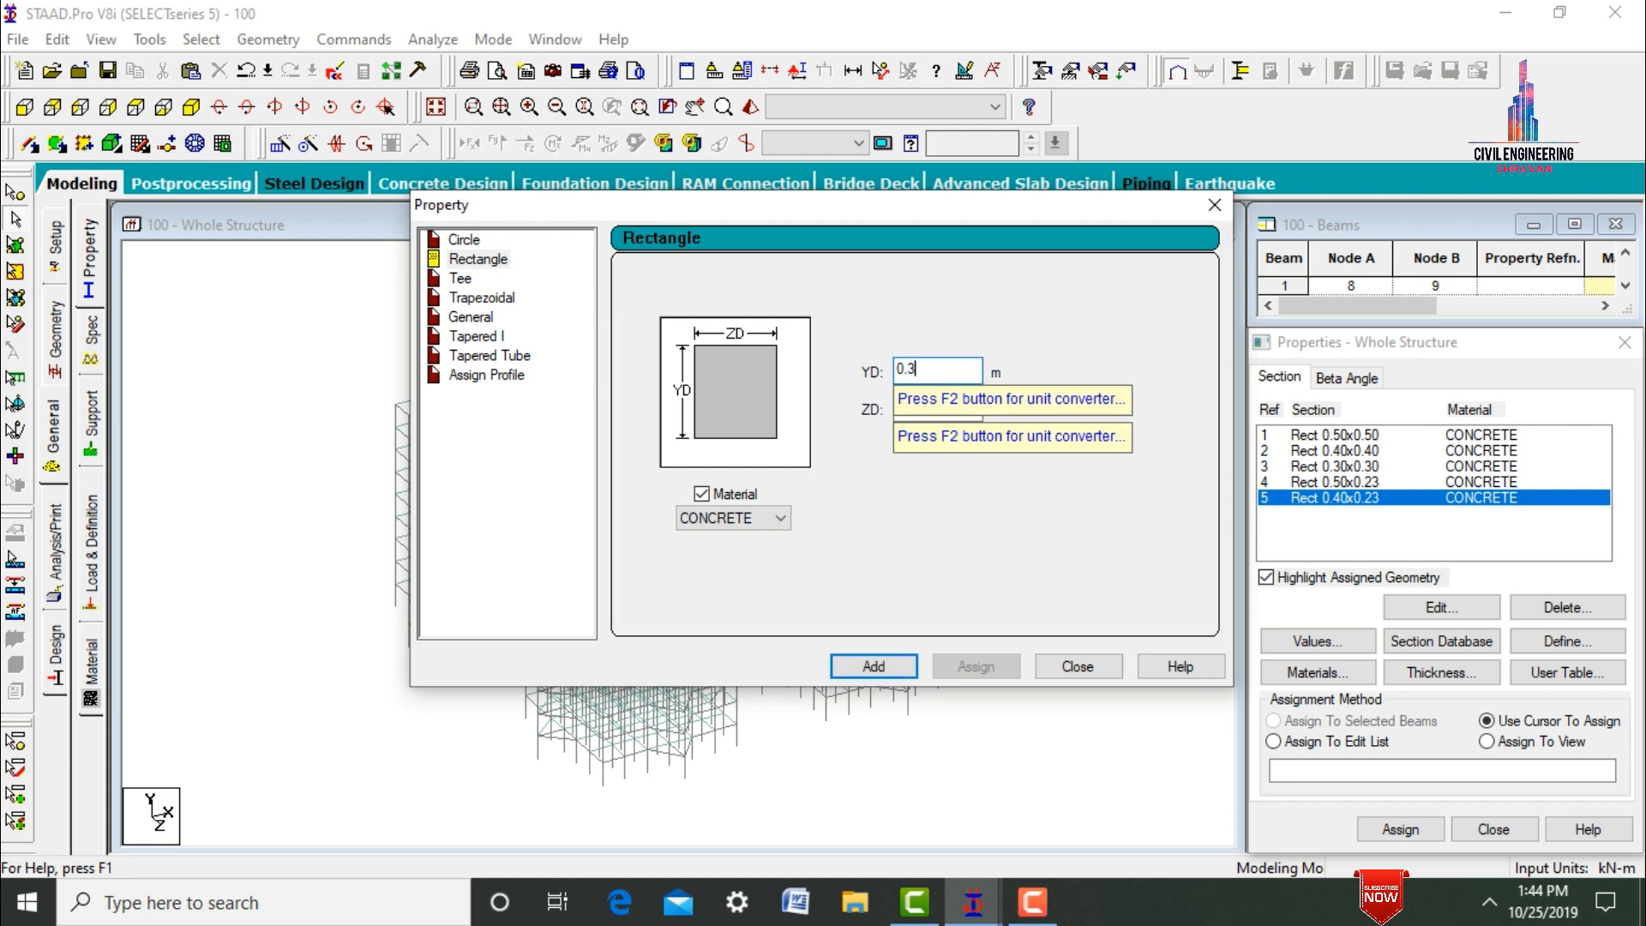
key("Return")
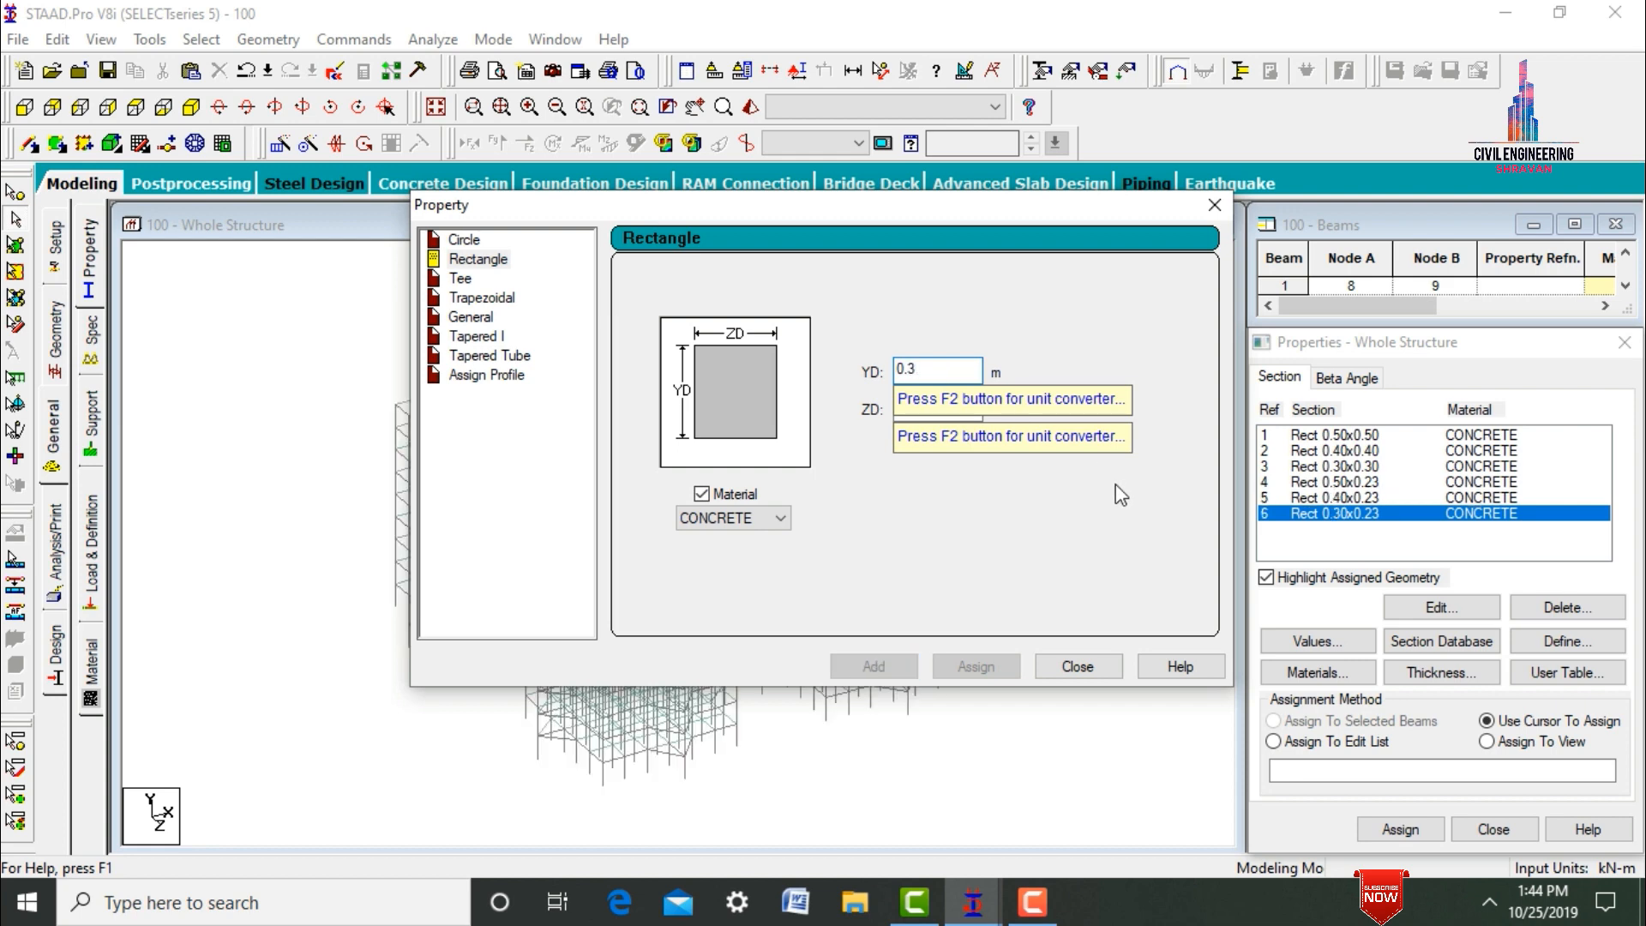
left_click(1068, 667)
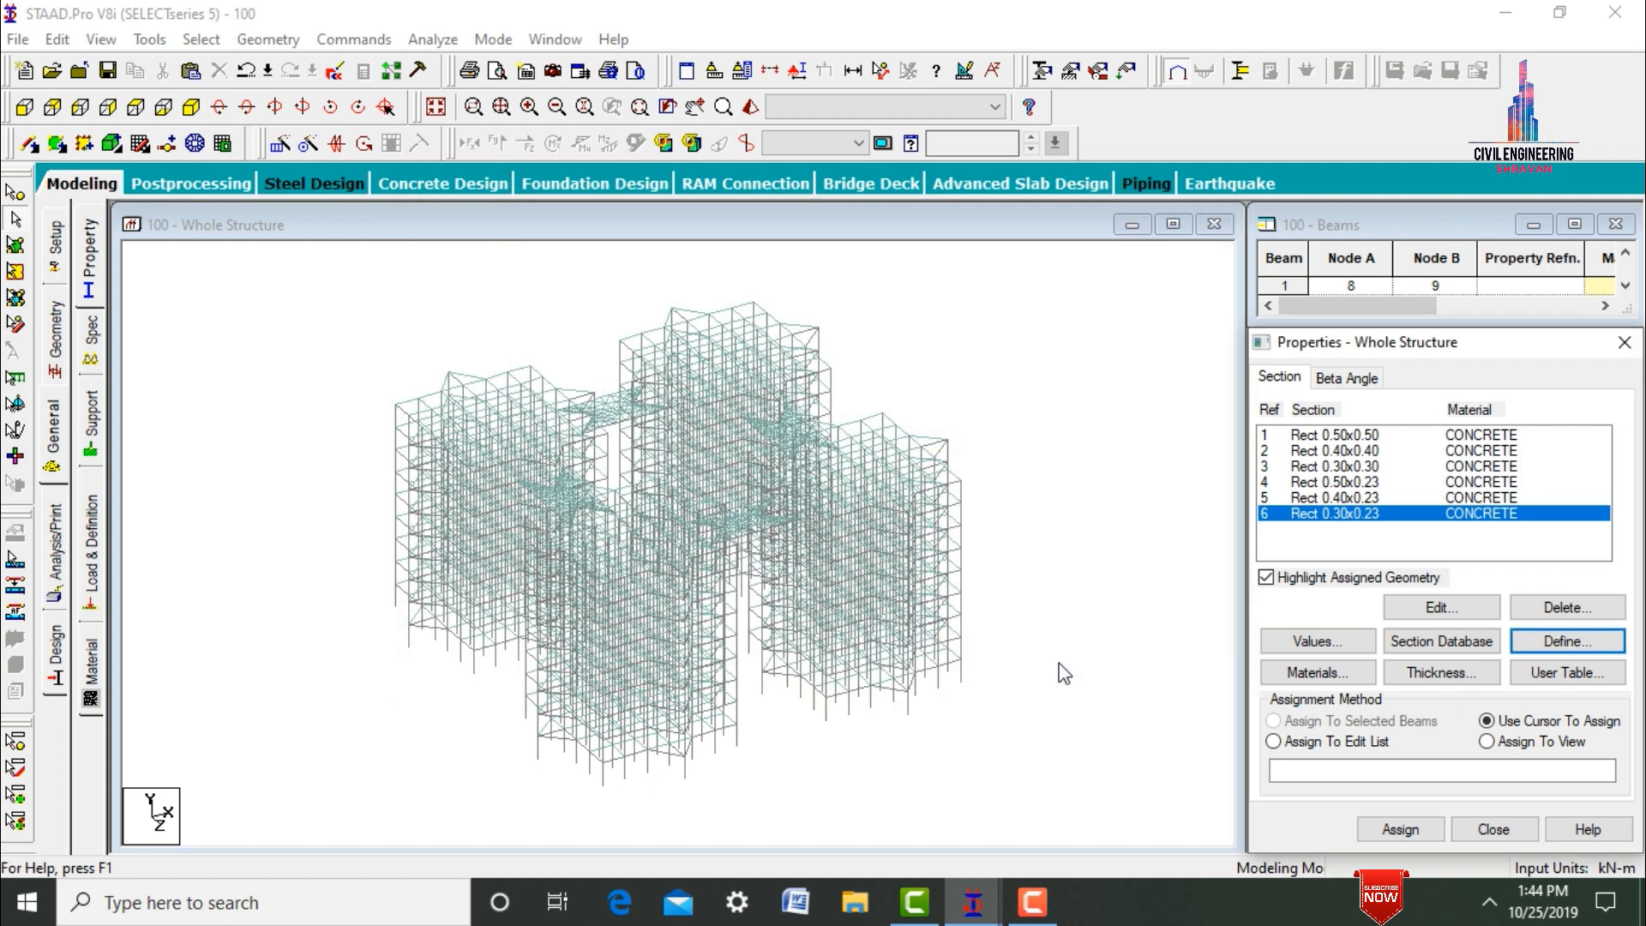
Define three concrete plate element thicknesses of 0.15 m, 0.125 m and 0.12 m.
left_click(1459, 674)
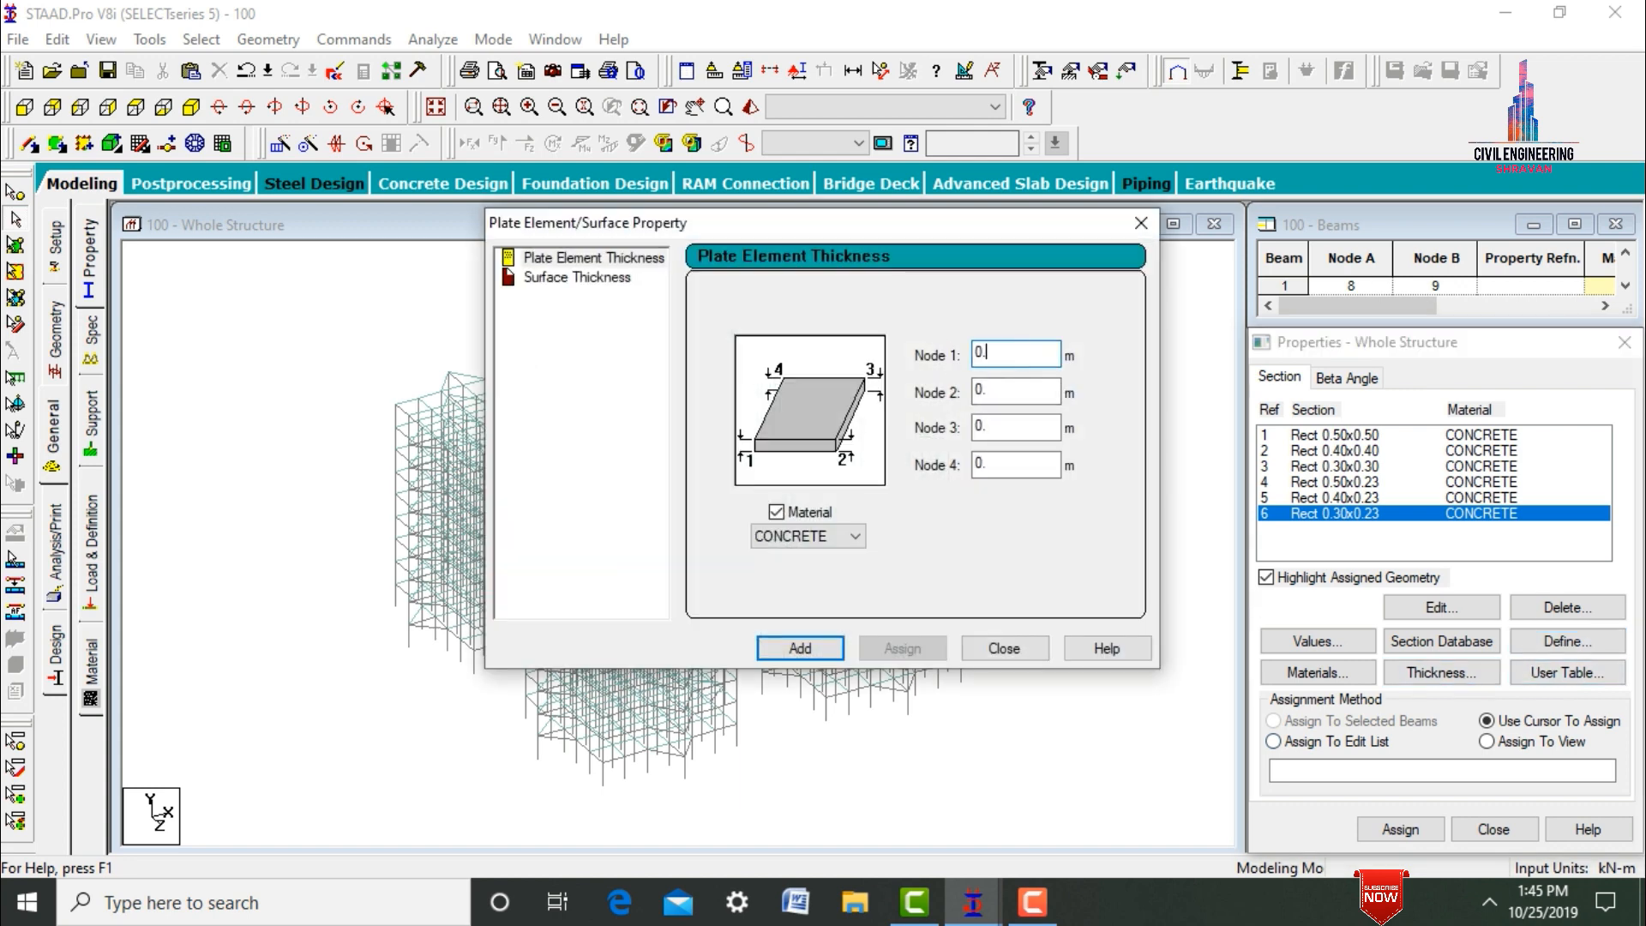
key("Return")
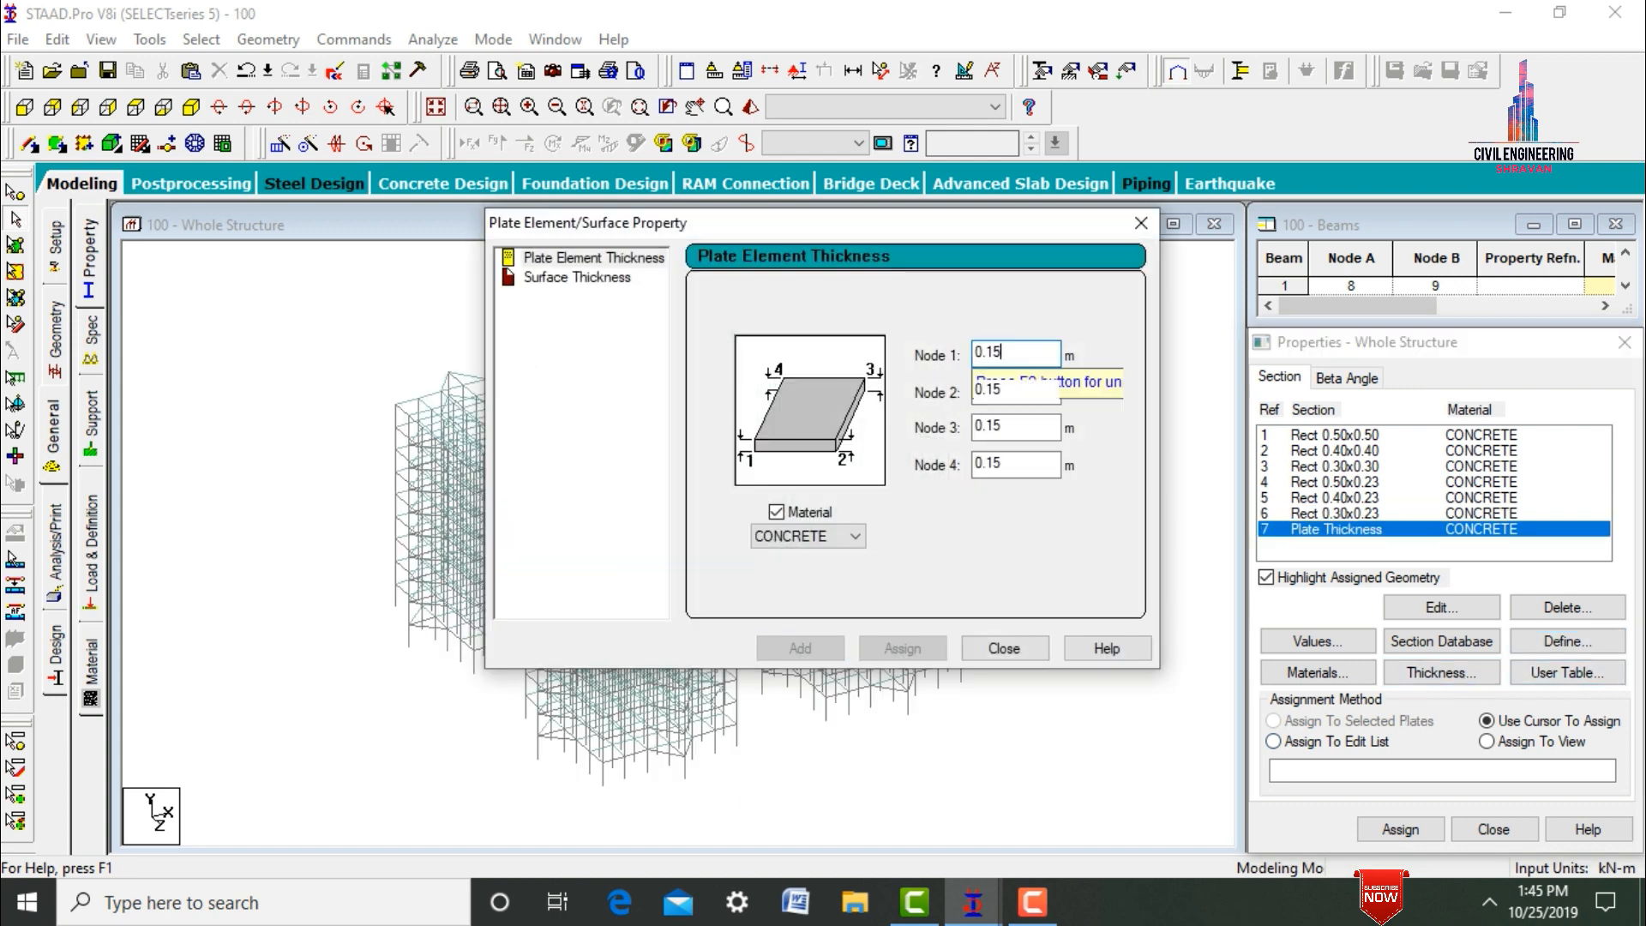
key("BackSpace")
type("125")
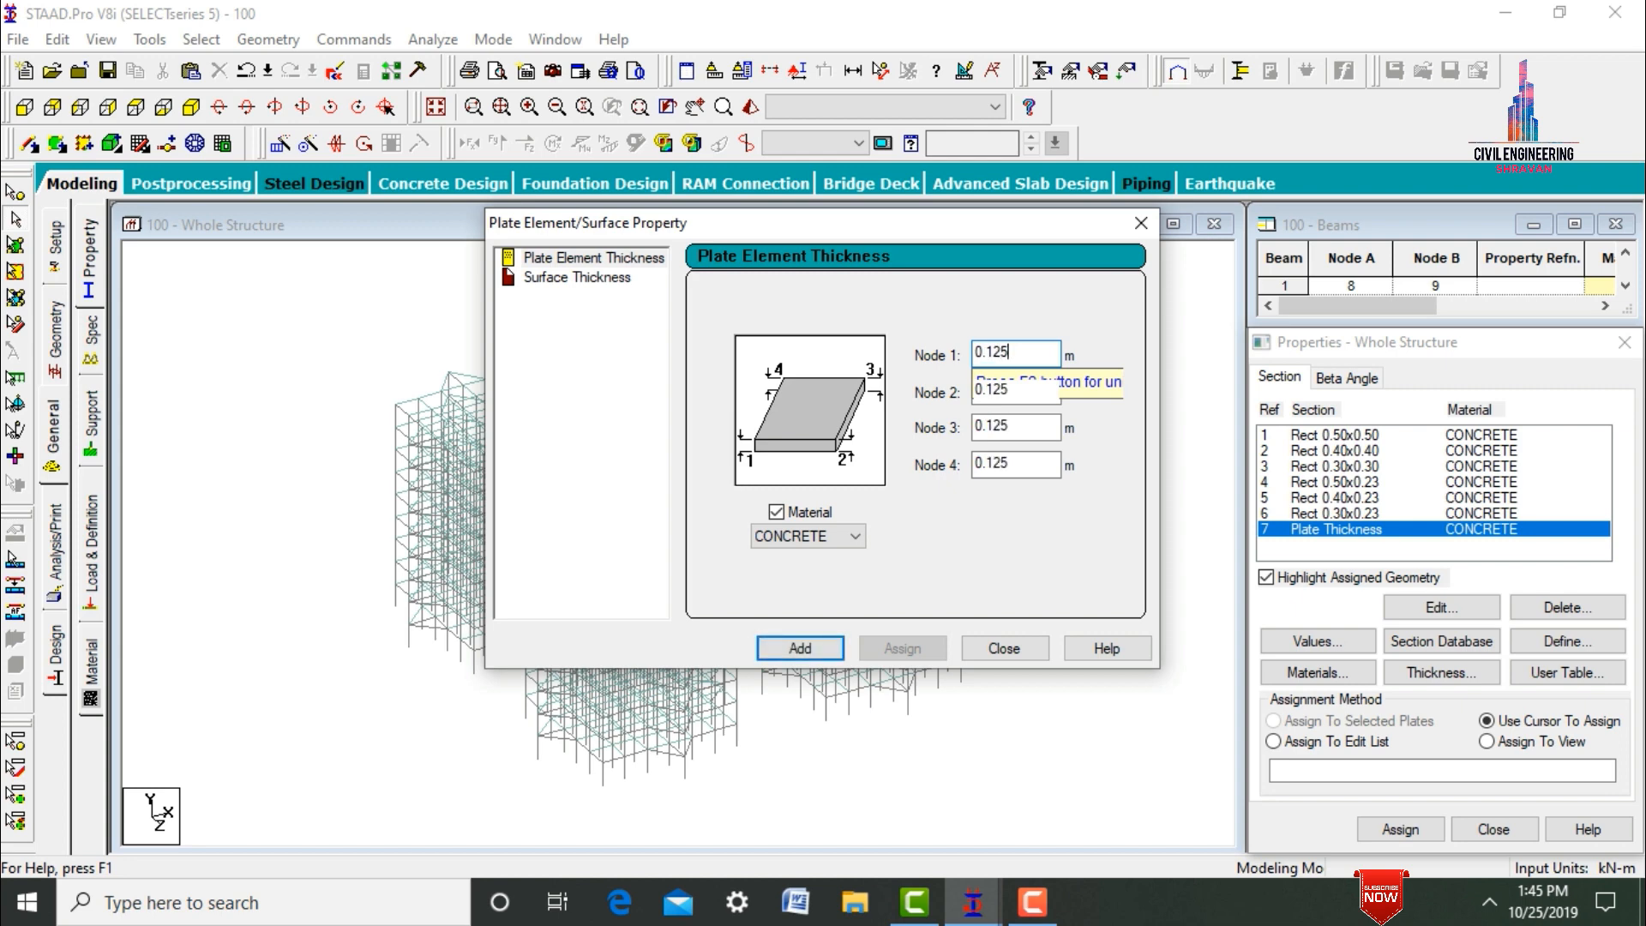
key("Return")
key("BackSpace")
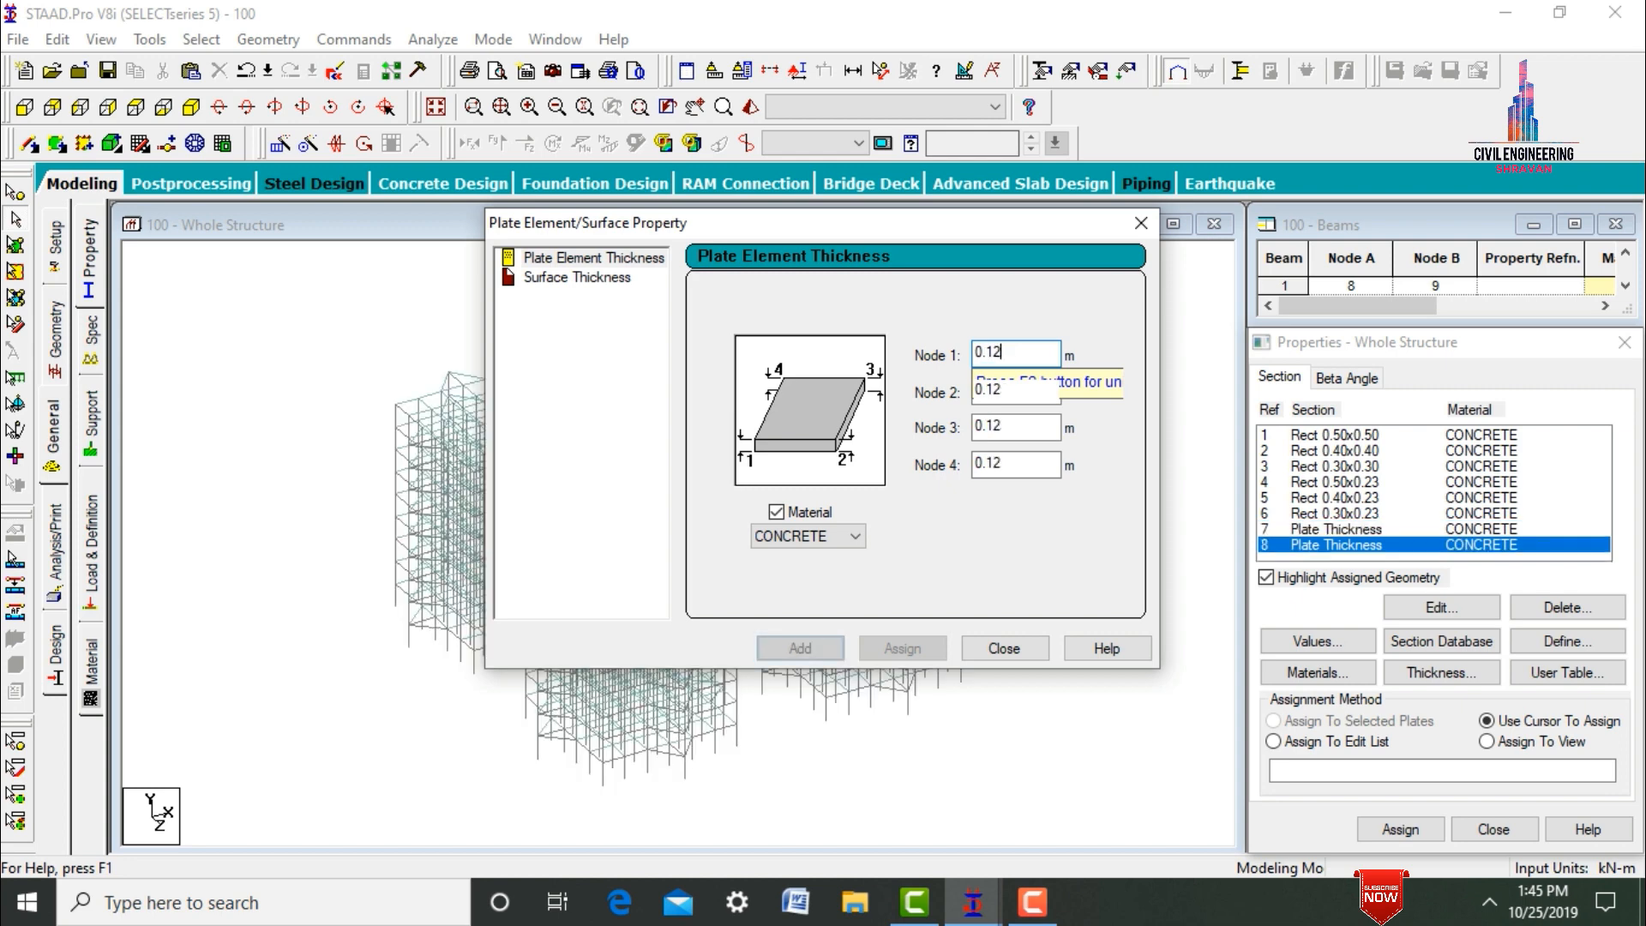
key("Return")
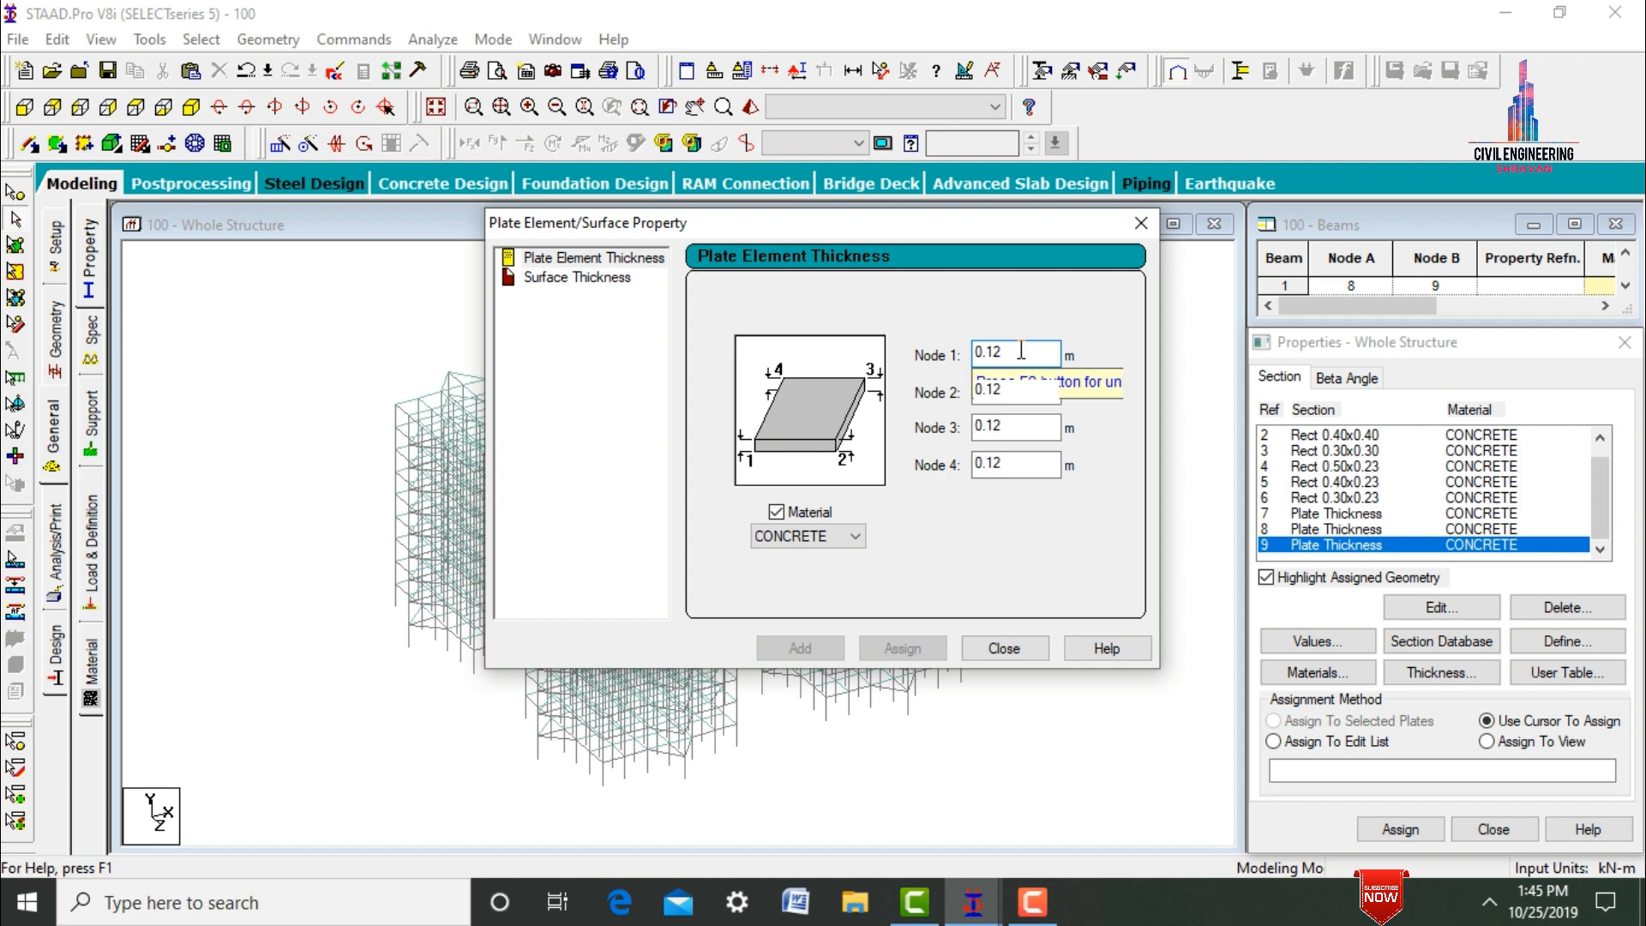
left_click(1010, 650)
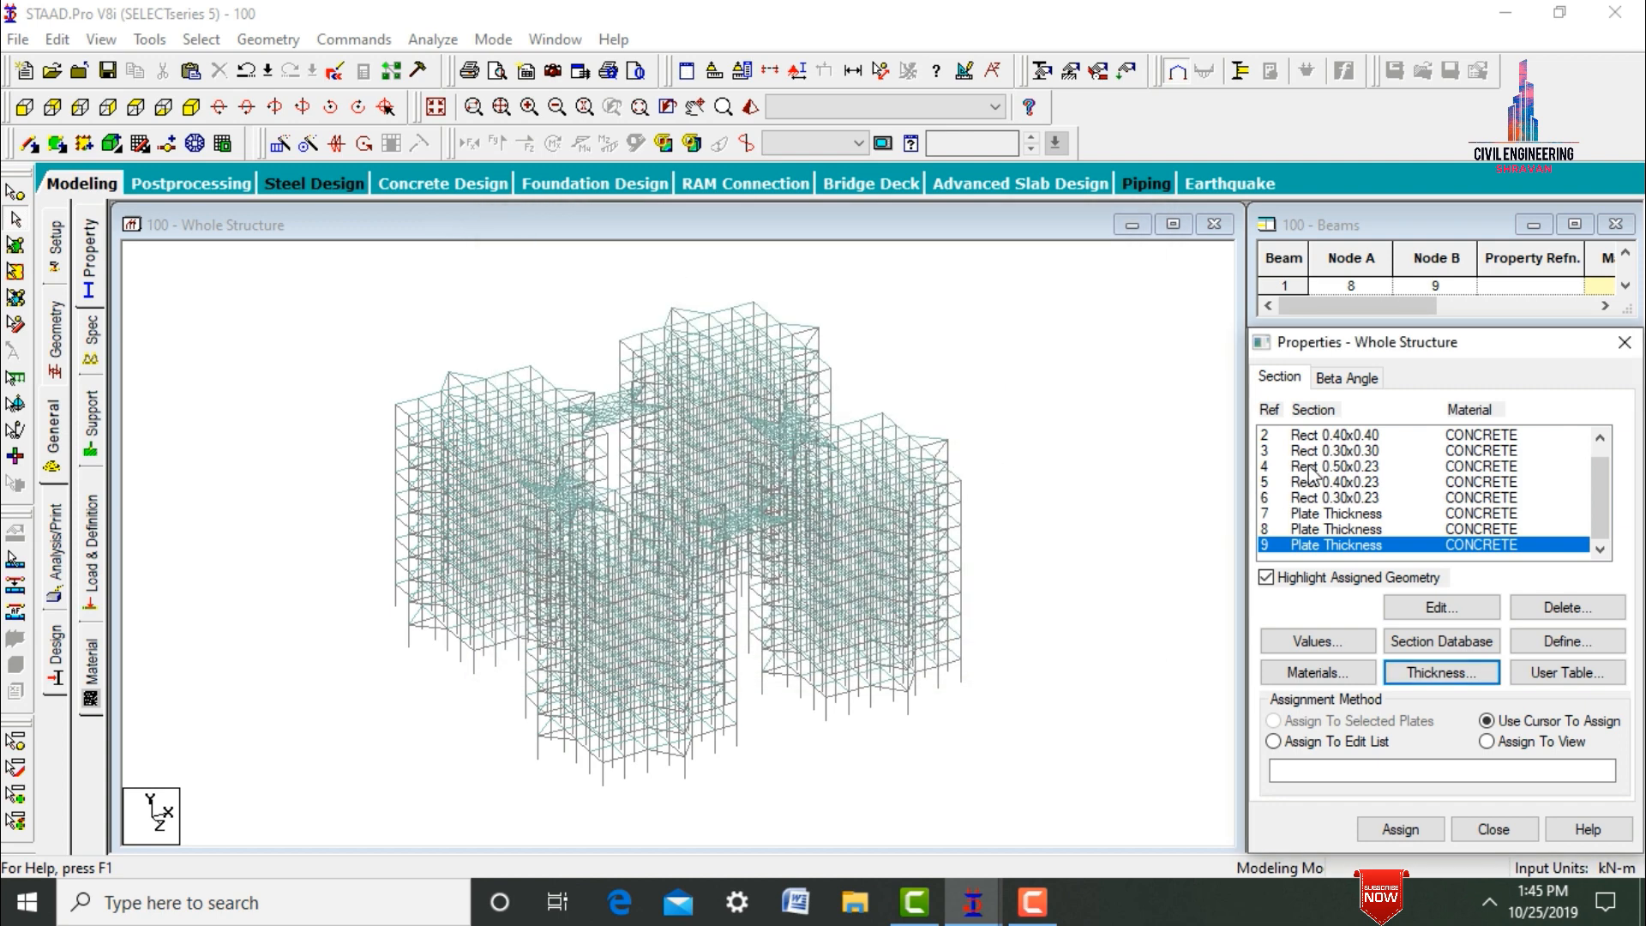
Choose the Rect 0.50x0.50 section and cut the front view with a window so only the lowest three storeys of the towers are displayed.
scroll(1608, 493, "up", 2)
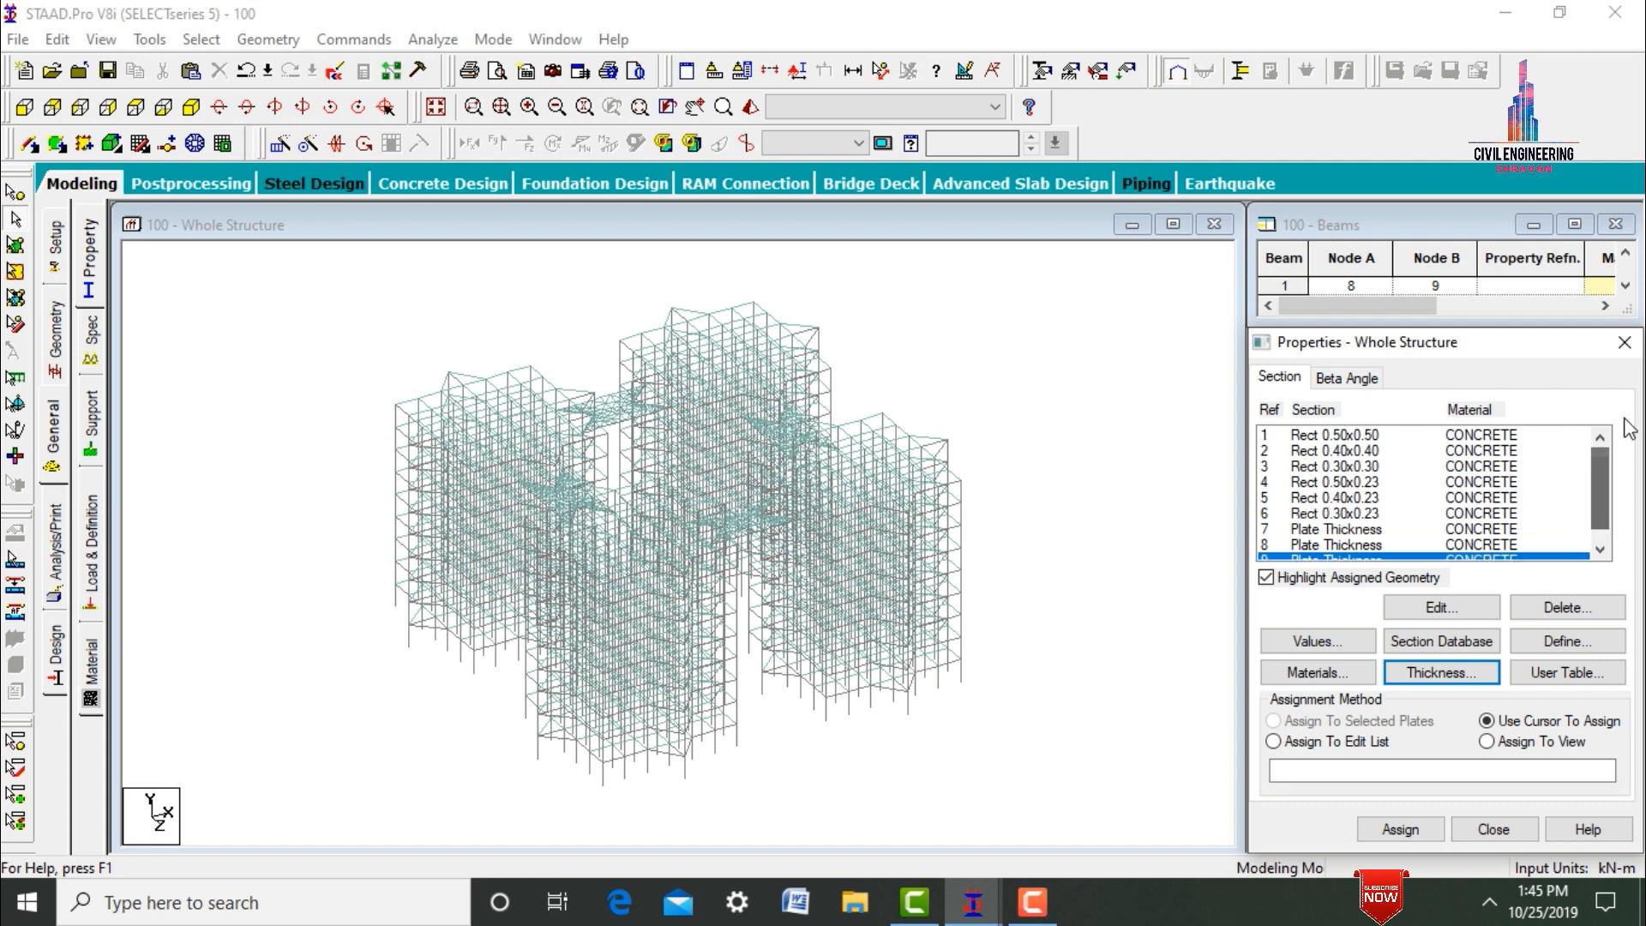
left_click(1327, 439)
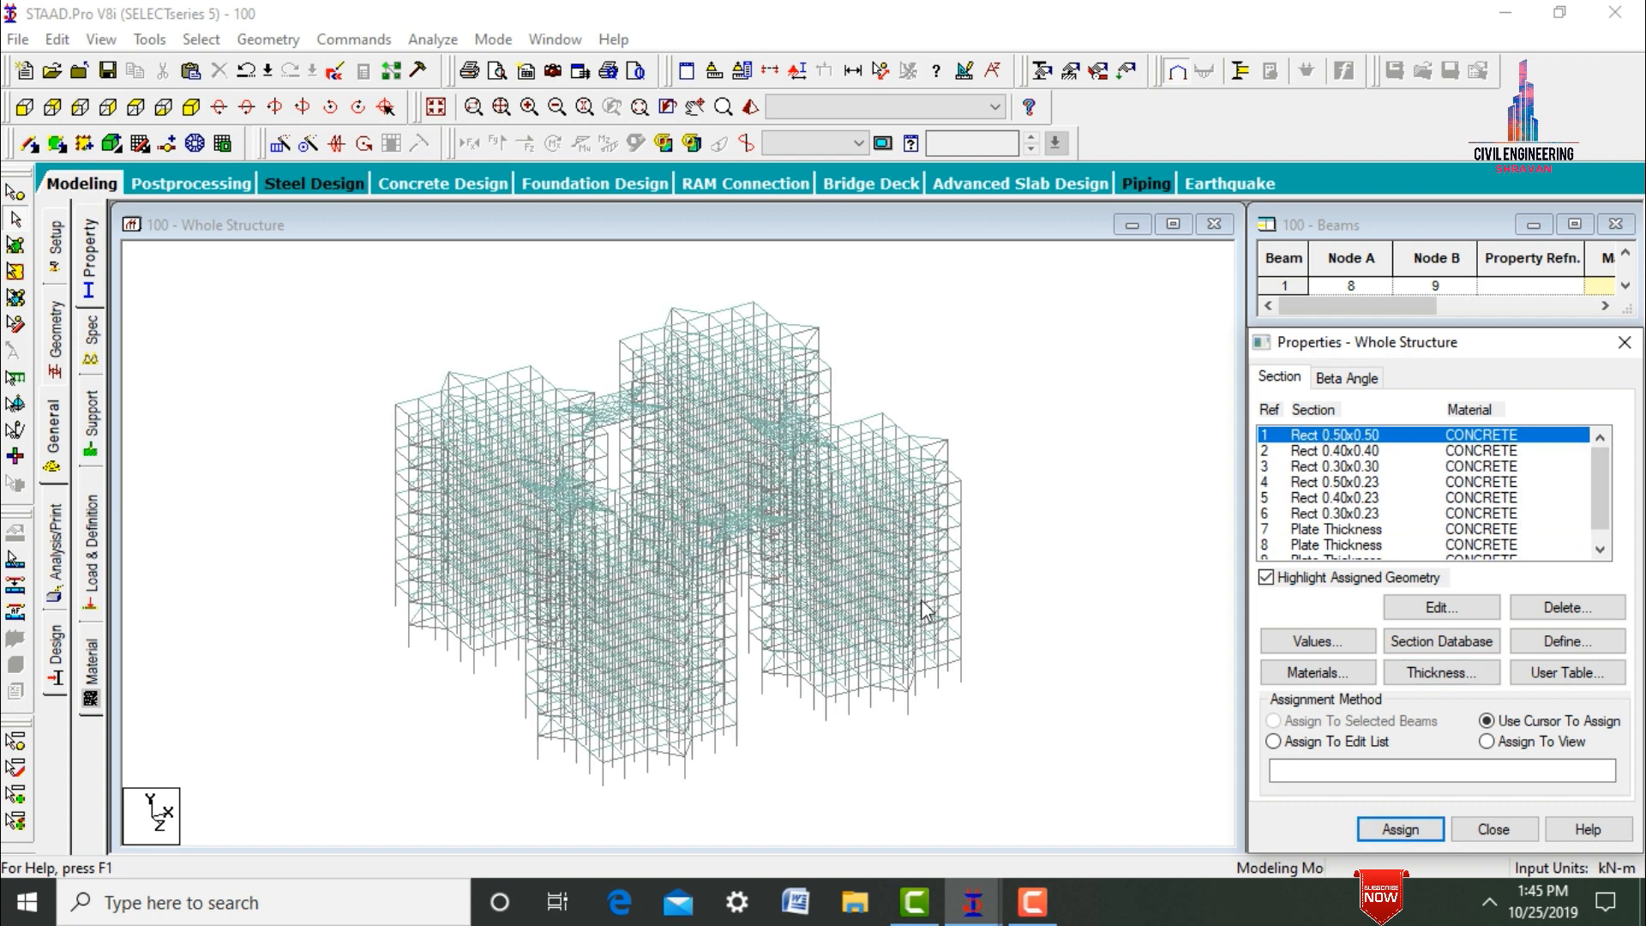
left_click(26, 108)
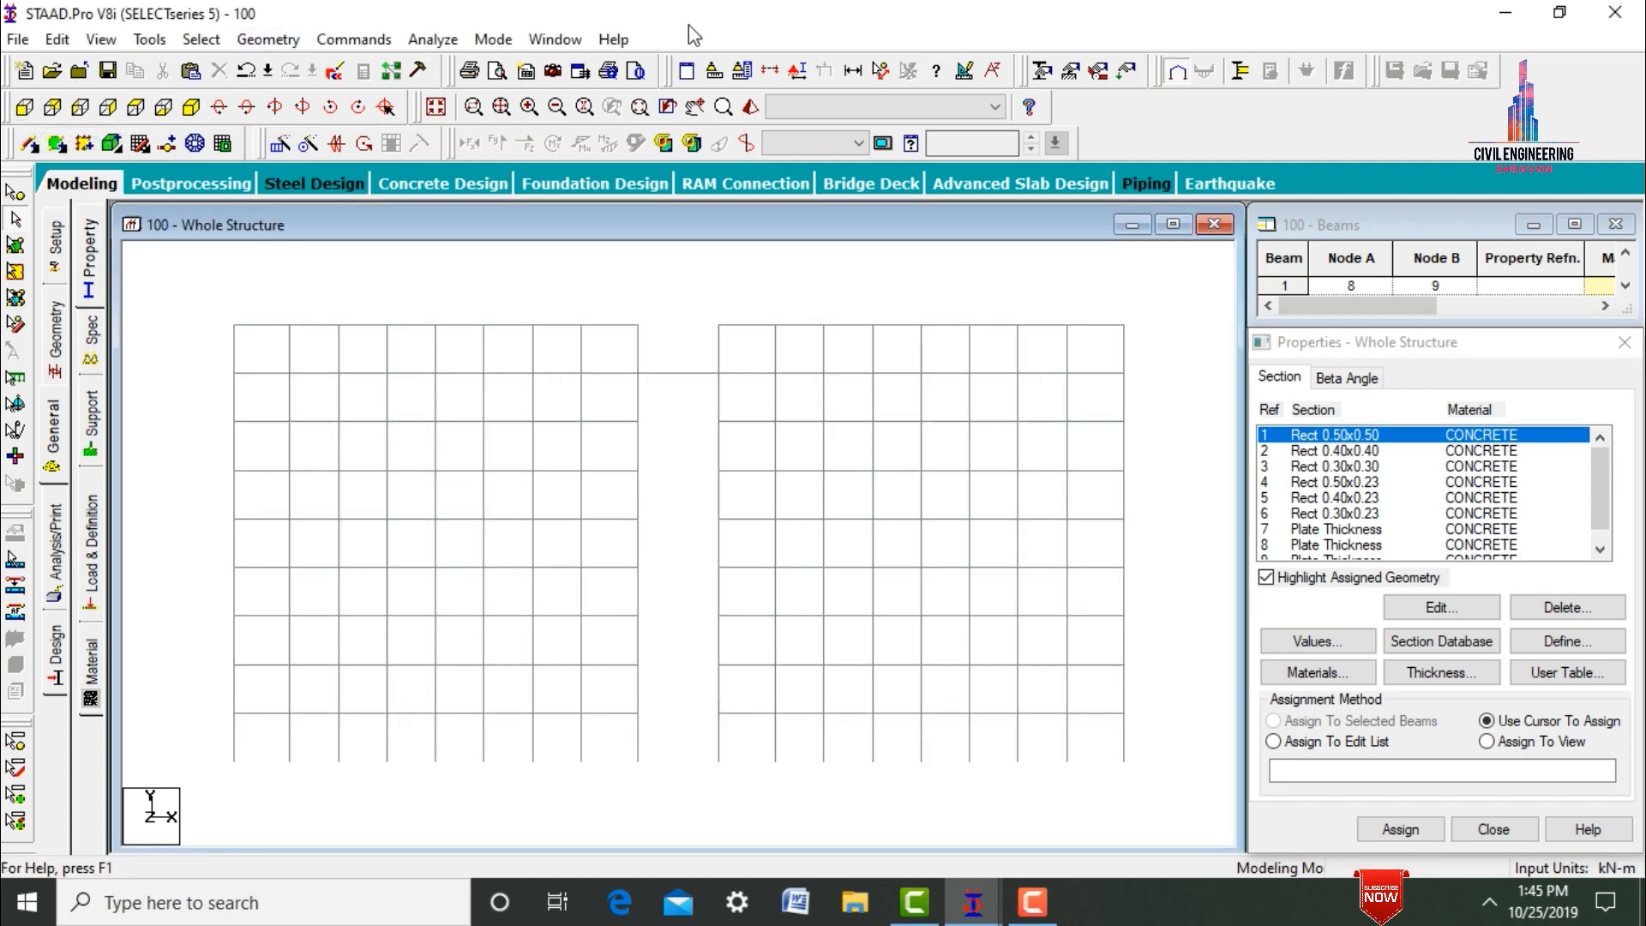
left_click(769, 75)
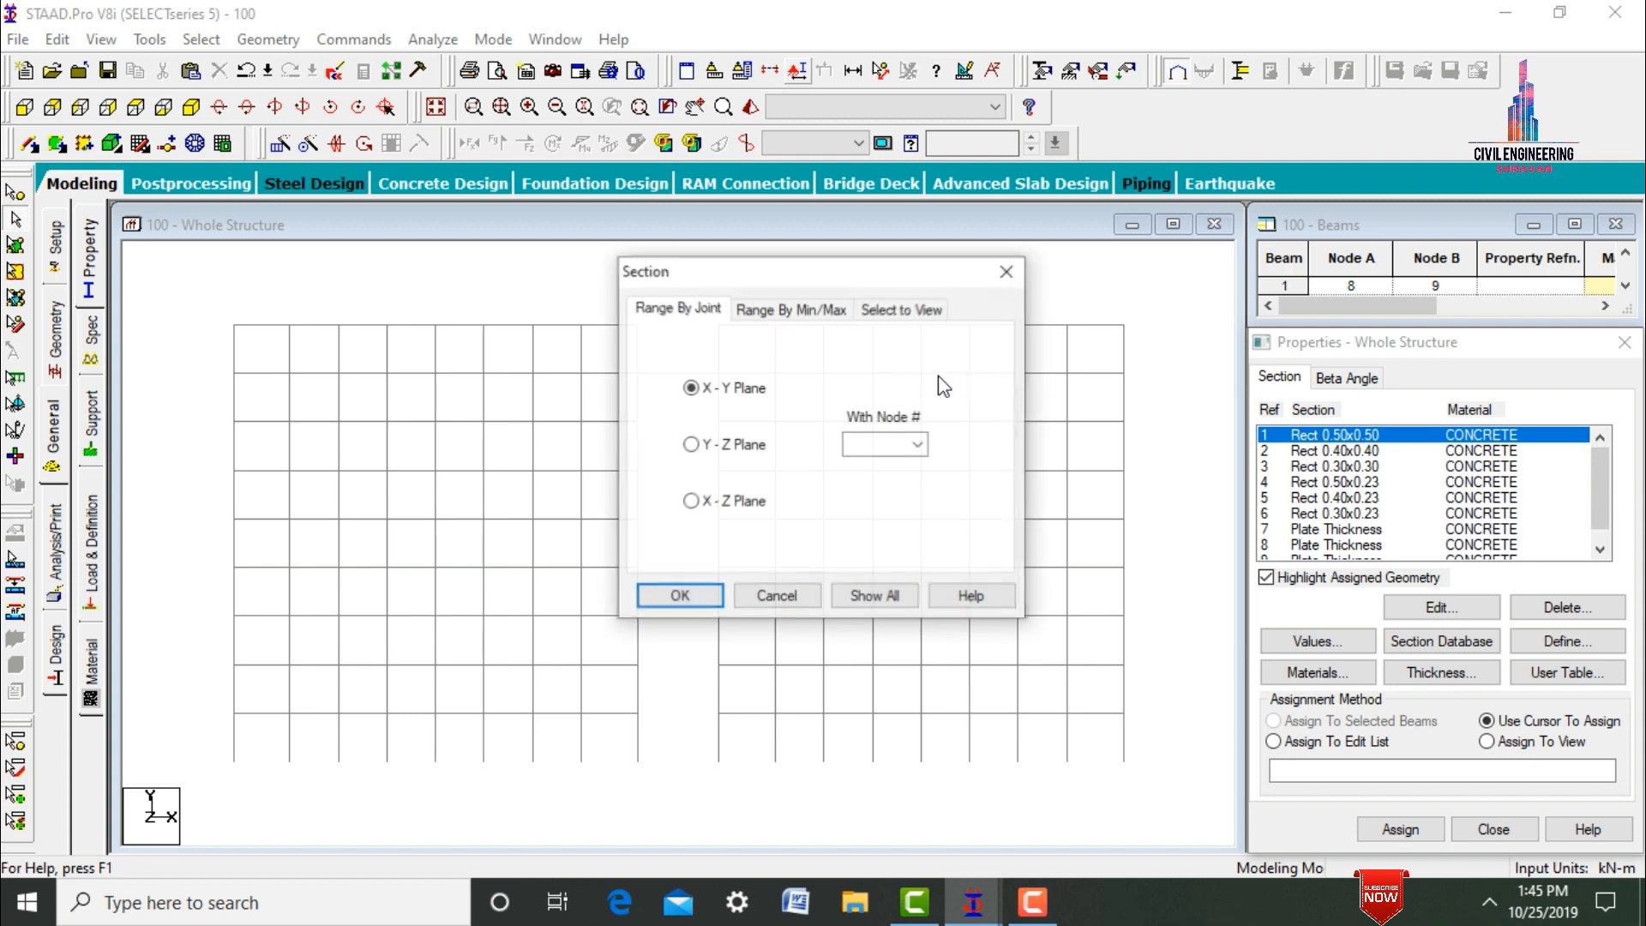
left_click(902, 308)
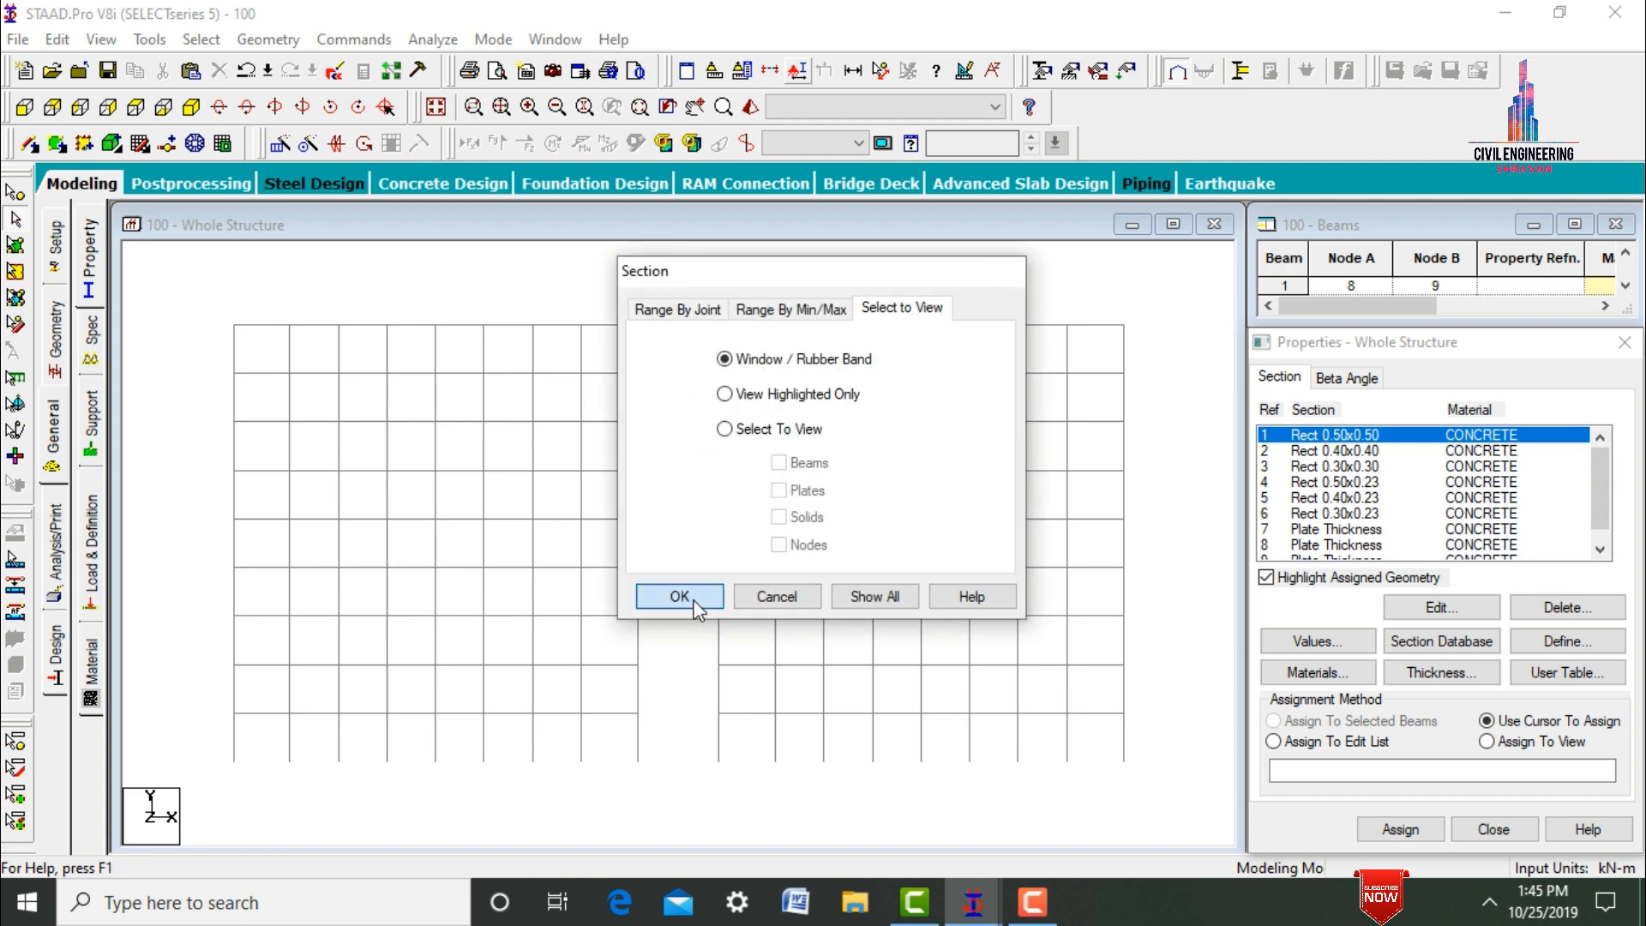
left_click(691, 600)
left_click_drag(319, 576, 1159, 614)
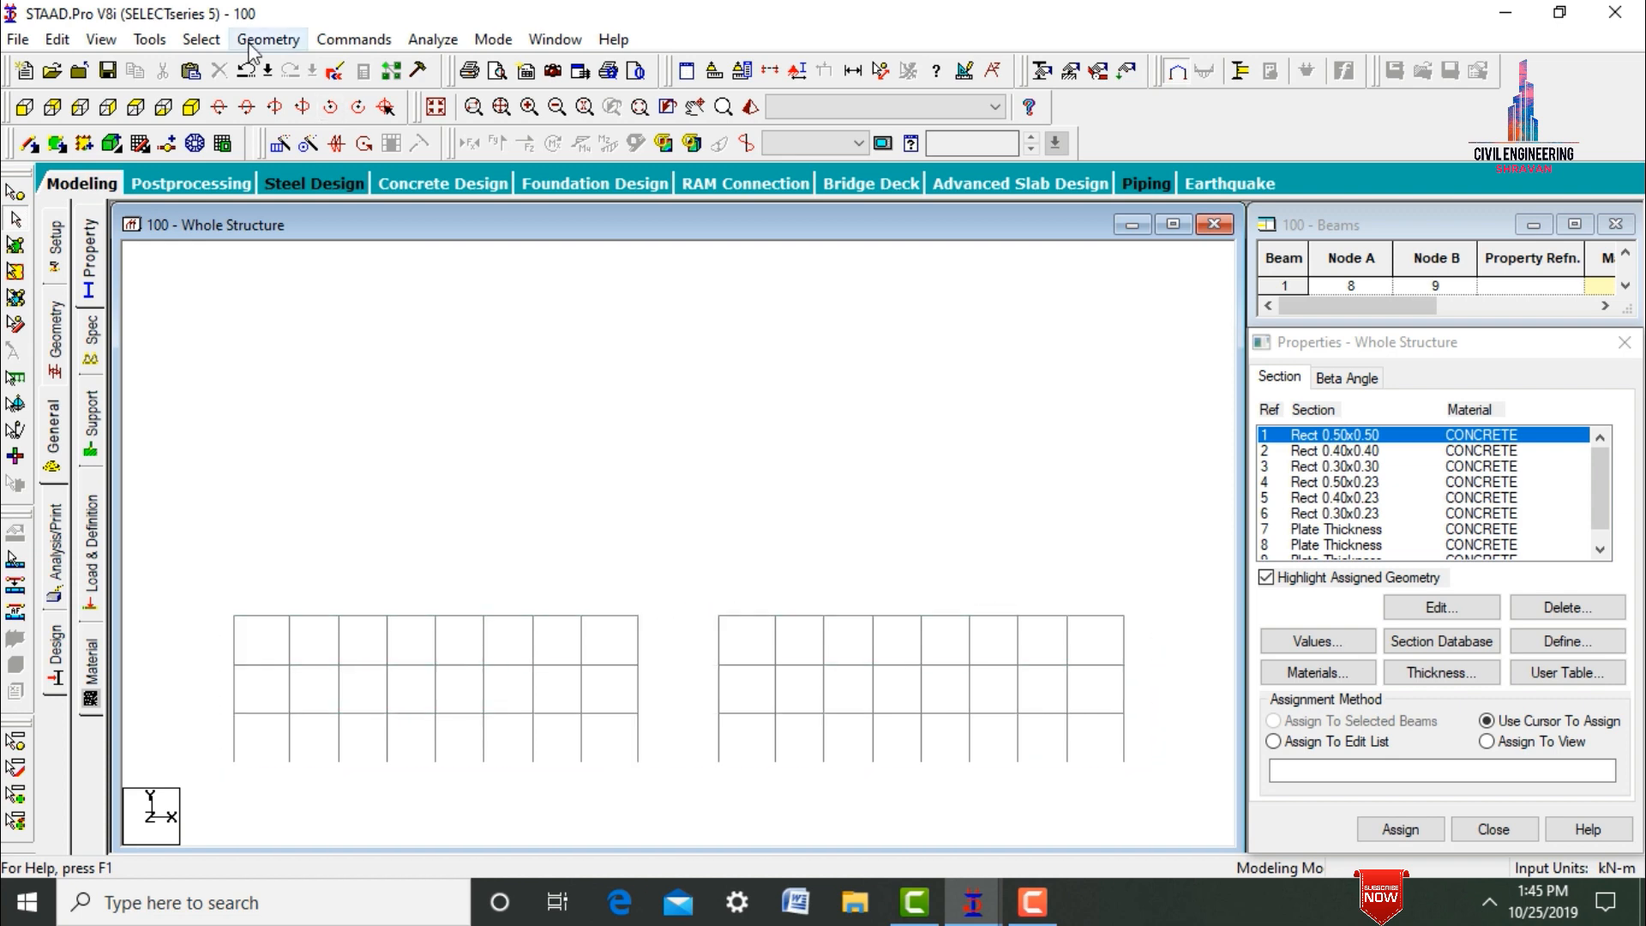
Select all members parallel to Y in the lowest three storeys and assign them the Rect 0.50x0.50 section.
left_click(201, 39)
mouse_move(230, 475)
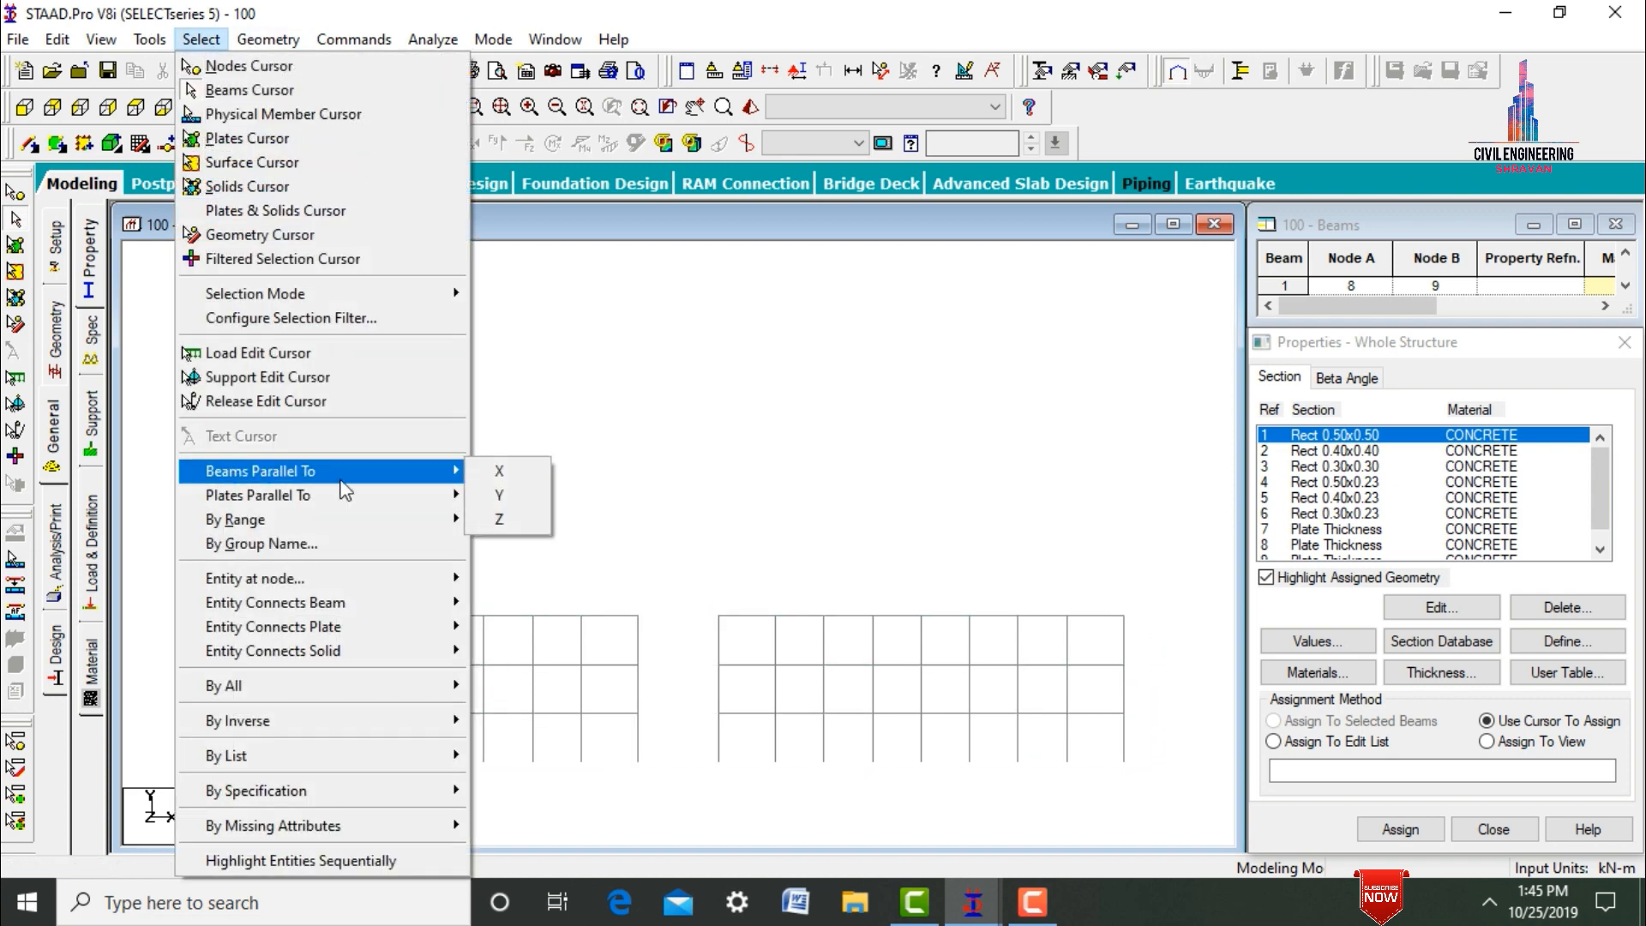
left_click(510, 495)
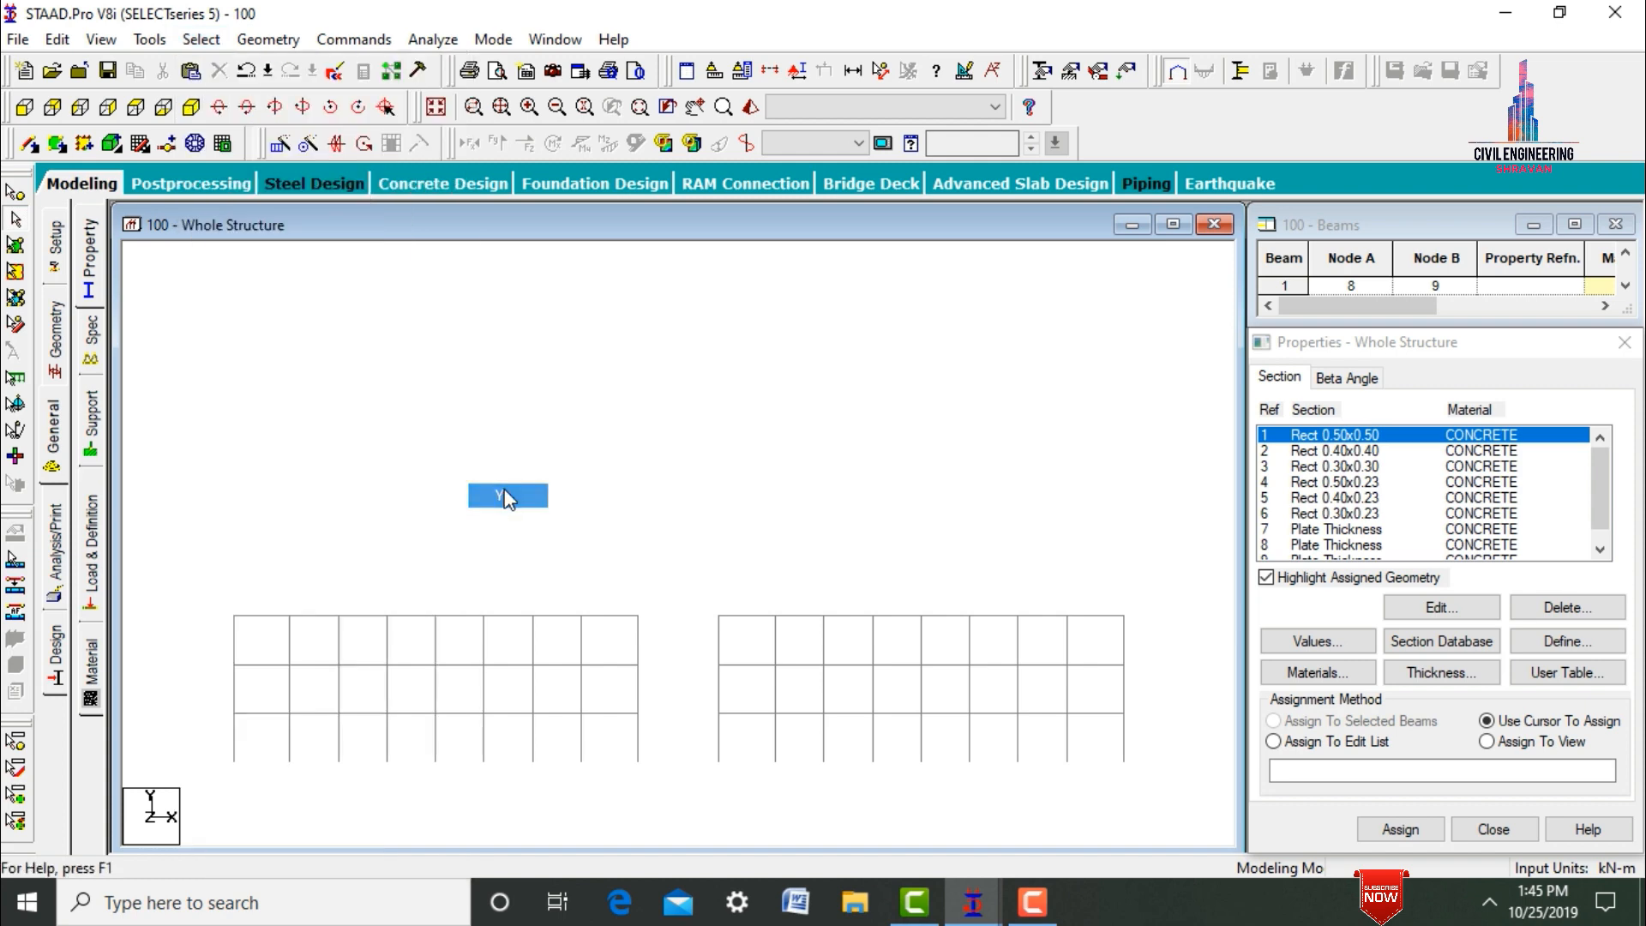
left_click(191, 107)
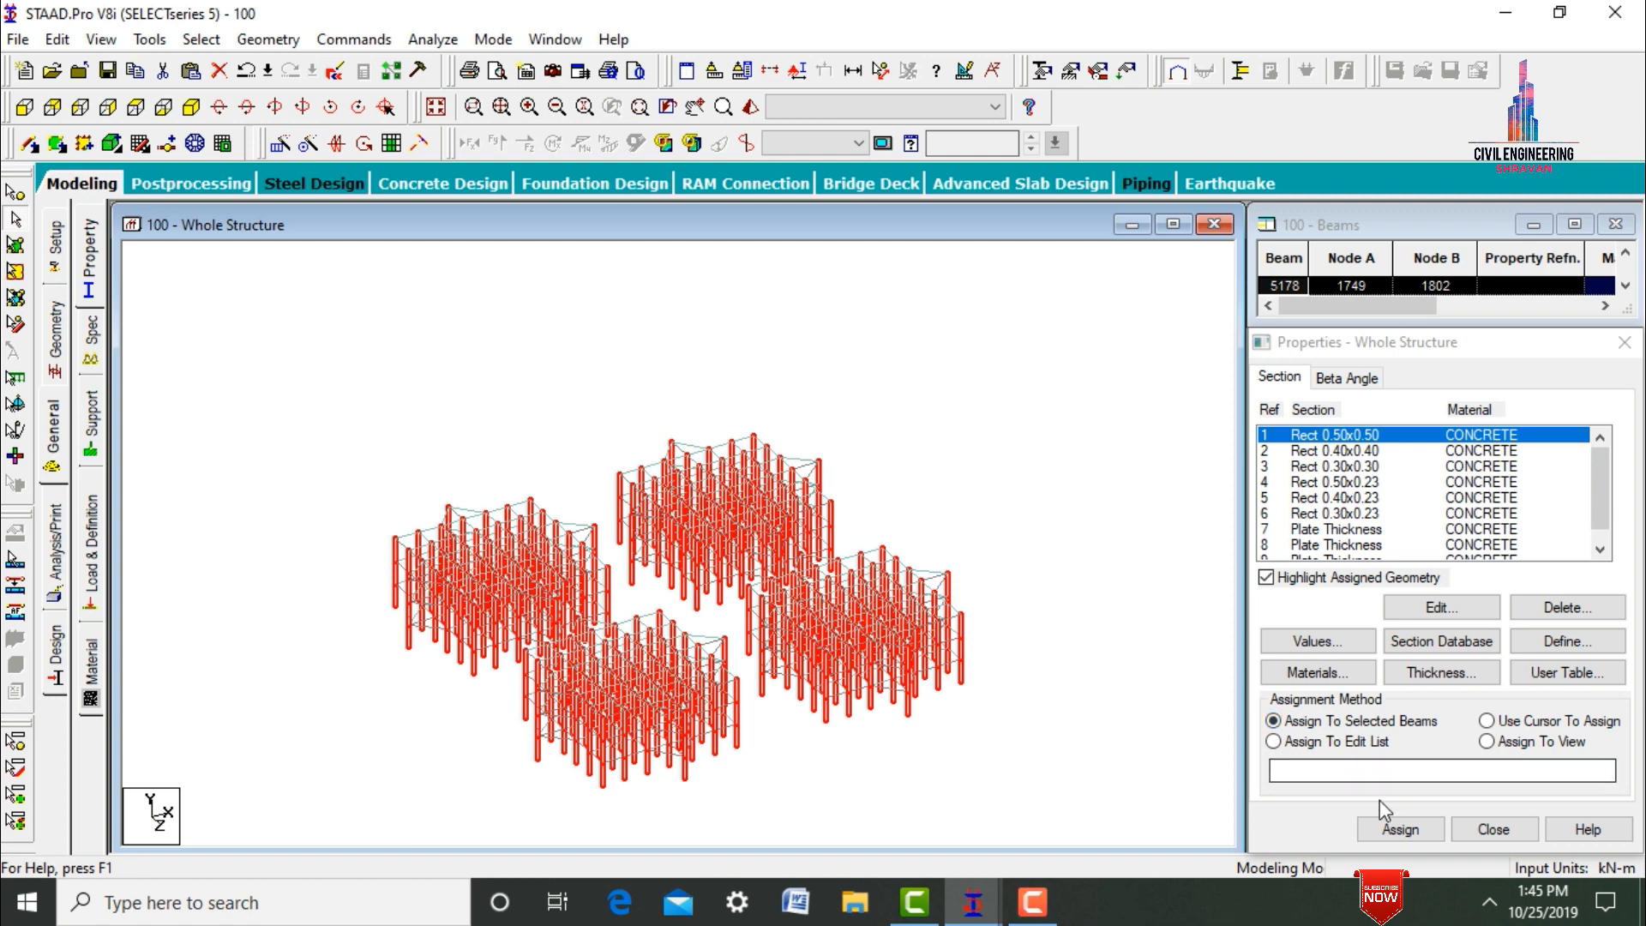
left_click(1400, 829)
left_click(1476, 656)
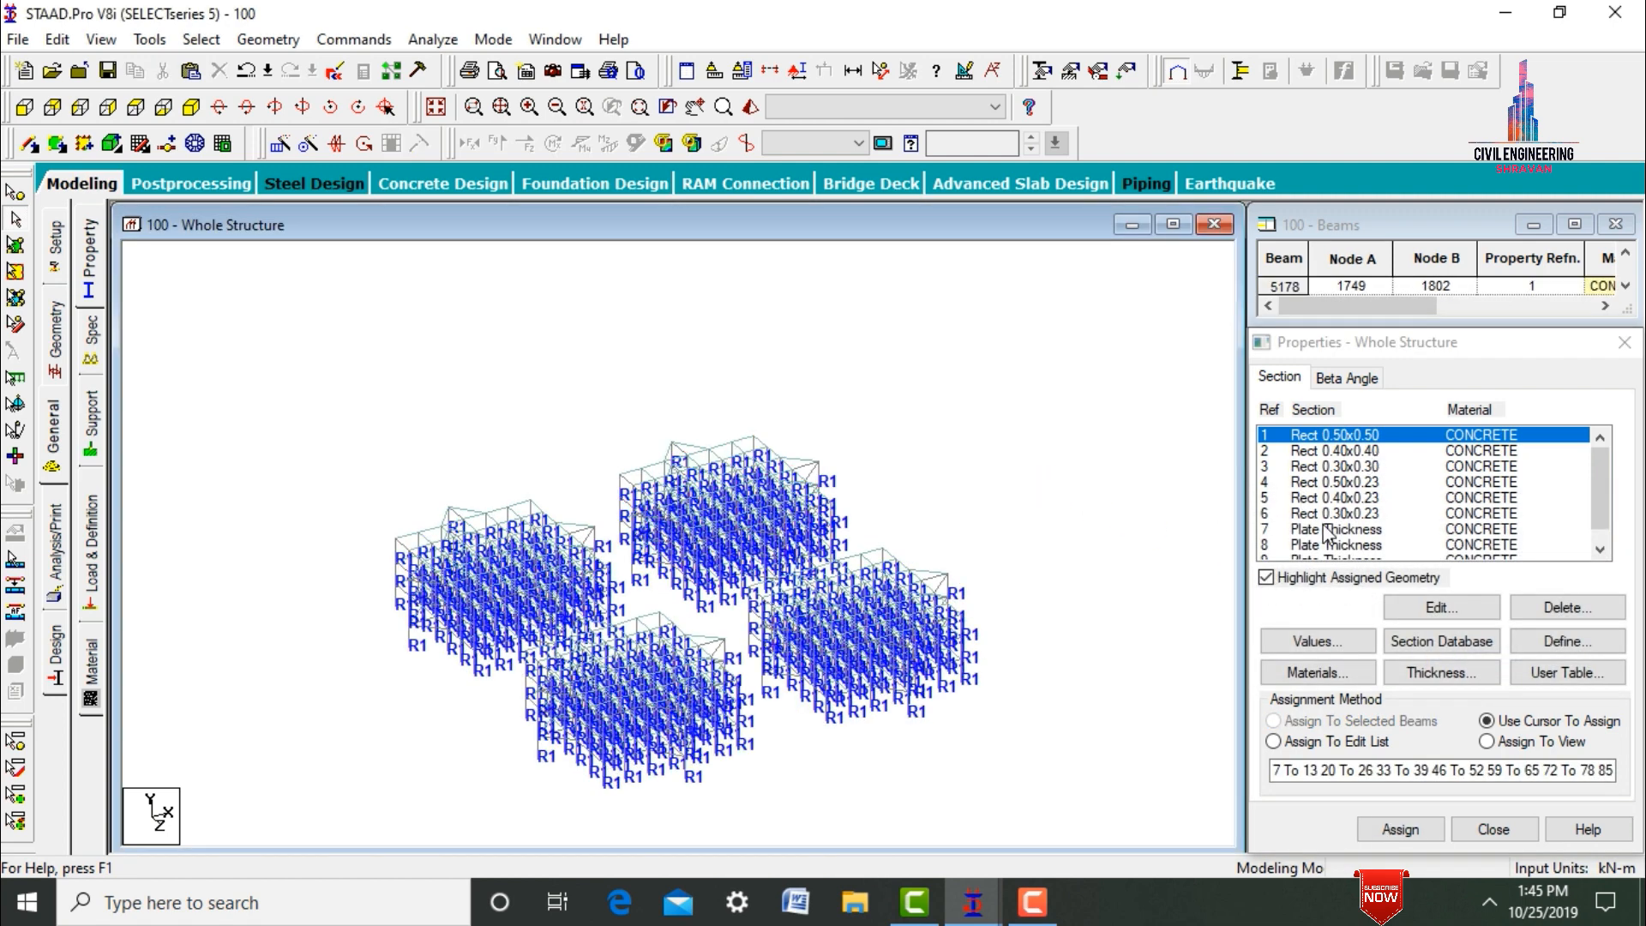
Assign the Rect 0.50x0.23 section to the floor beams on all three levels of the lowest storeys.
left_click(1347, 483)
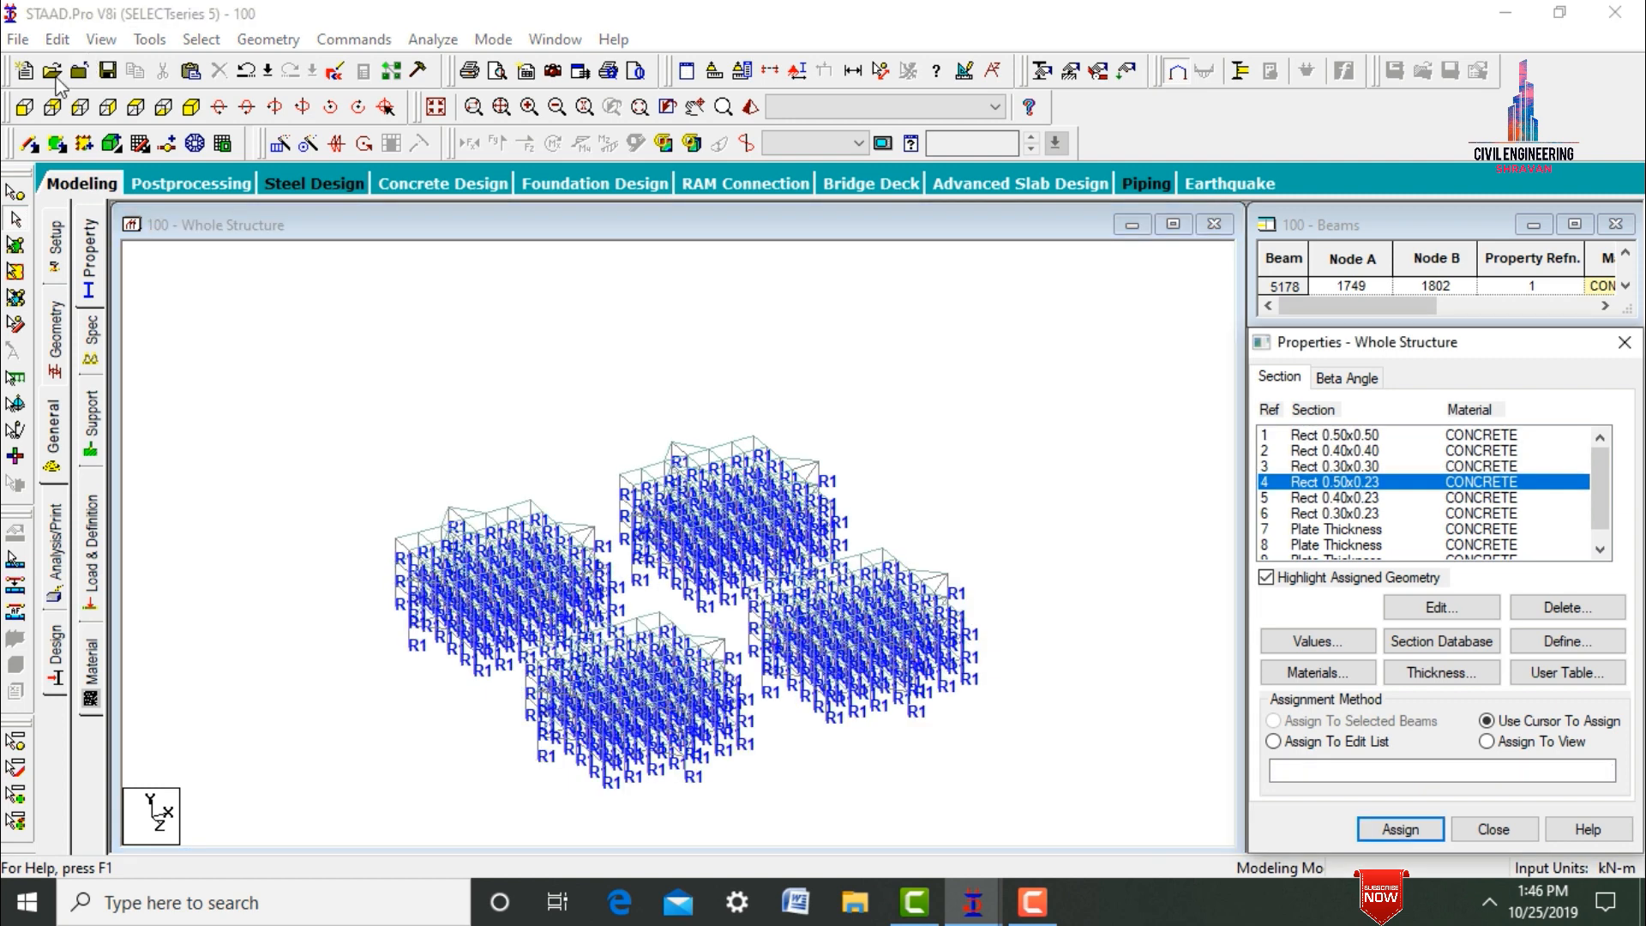
left_click(24, 107)
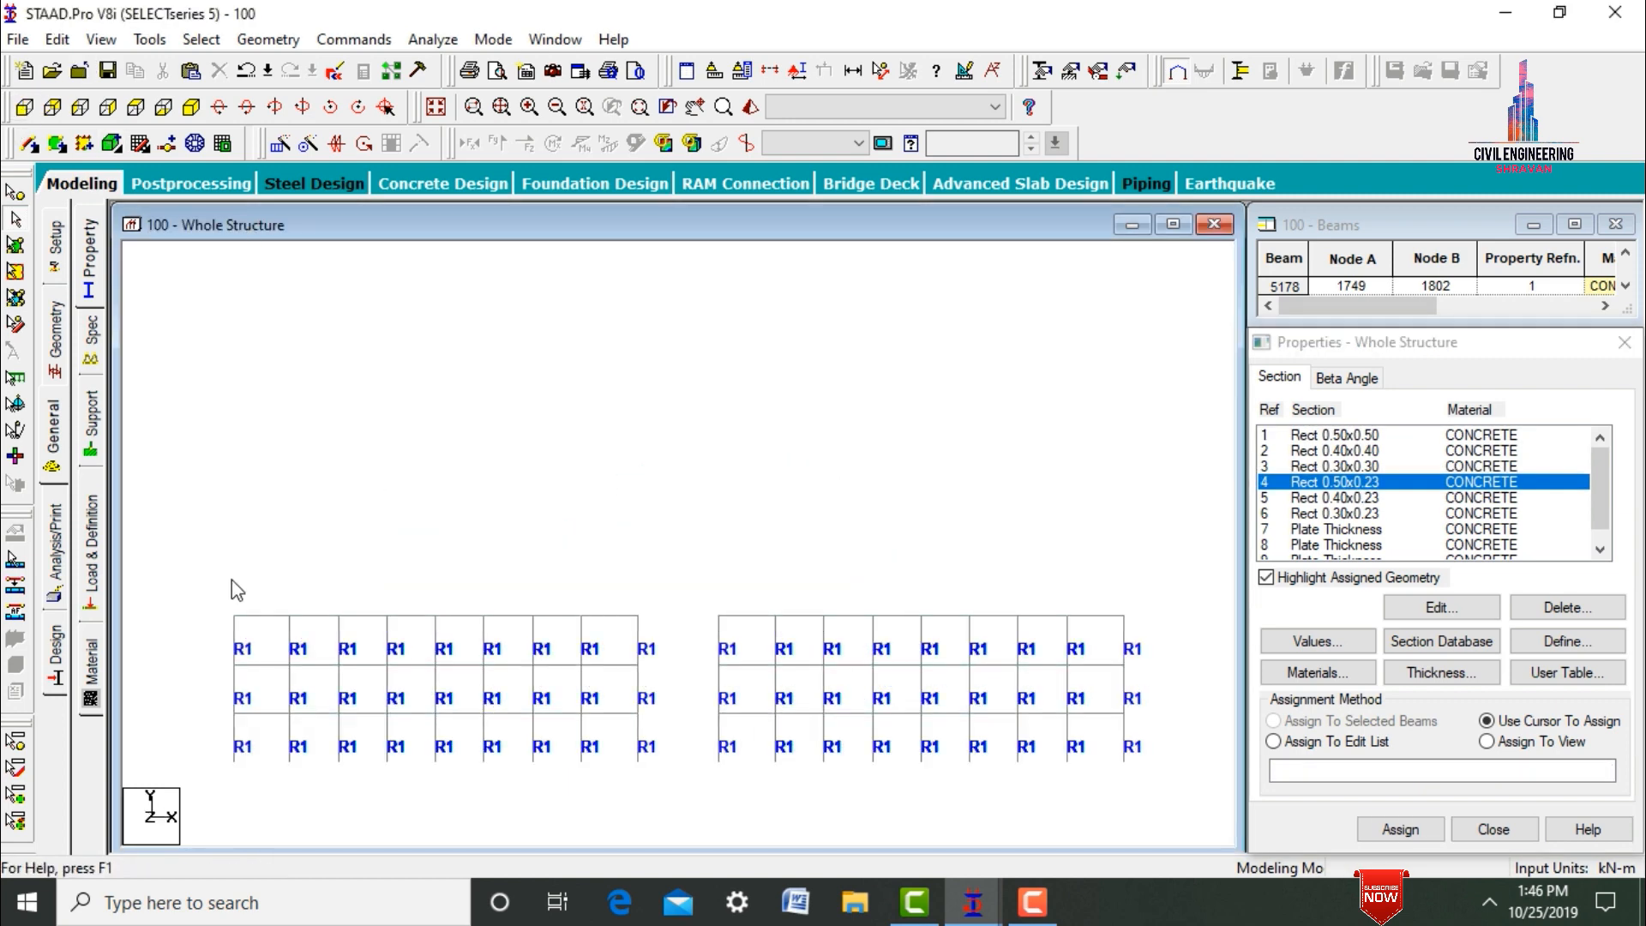
left_click_drag(213, 599, 1150, 624)
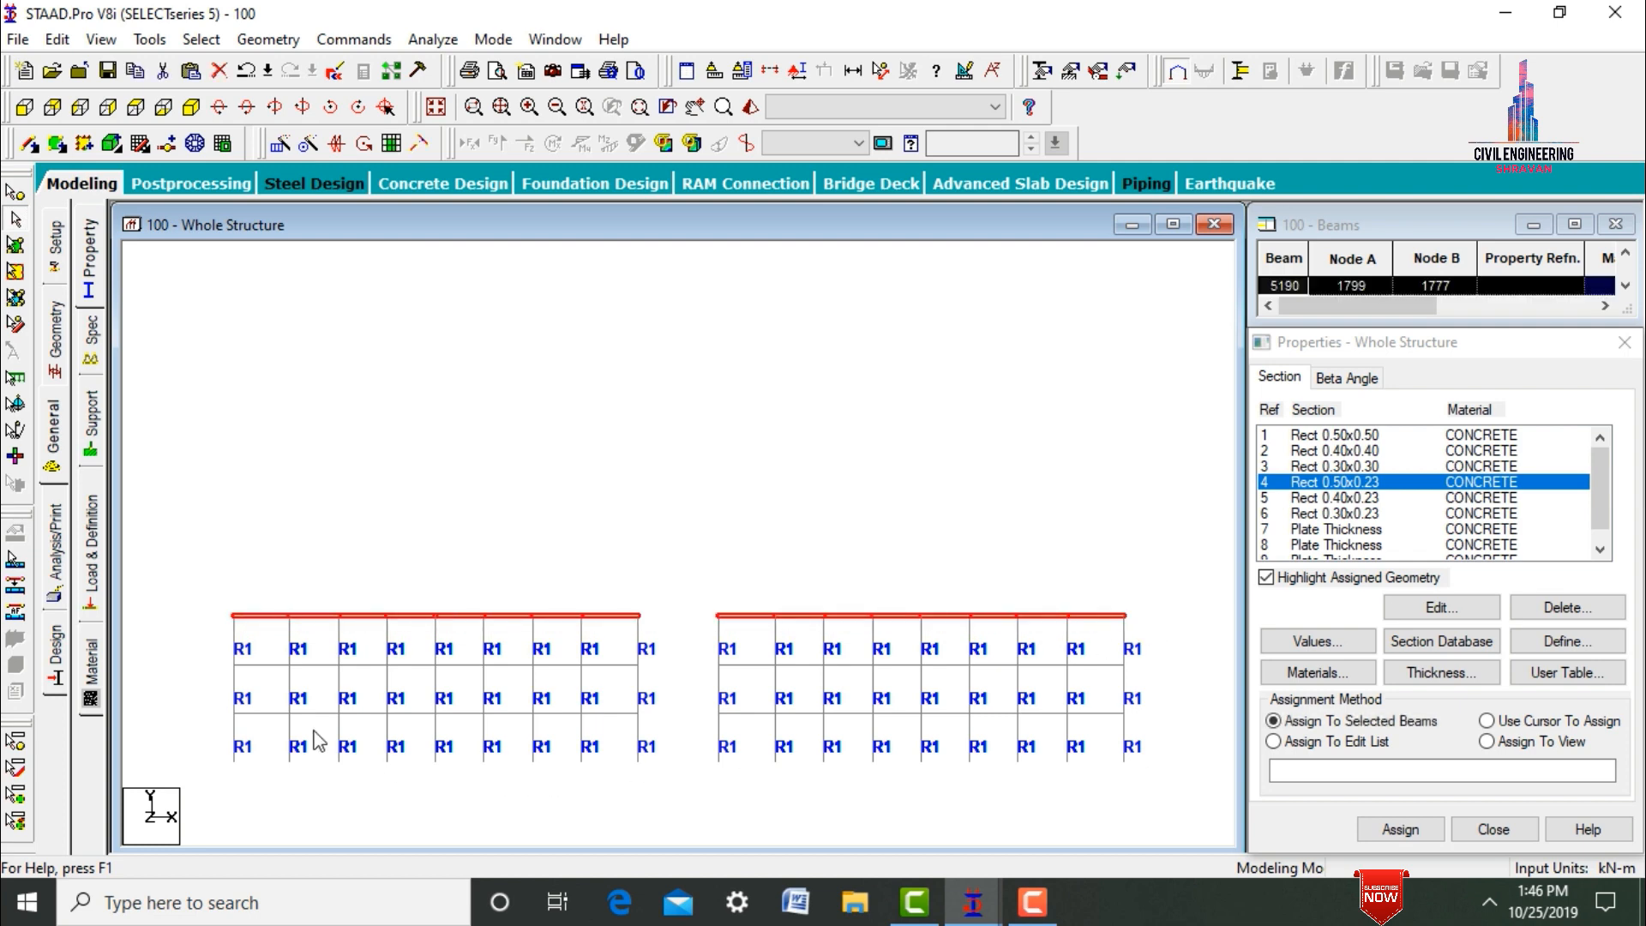
left_click_drag(214, 654, 1157, 671)
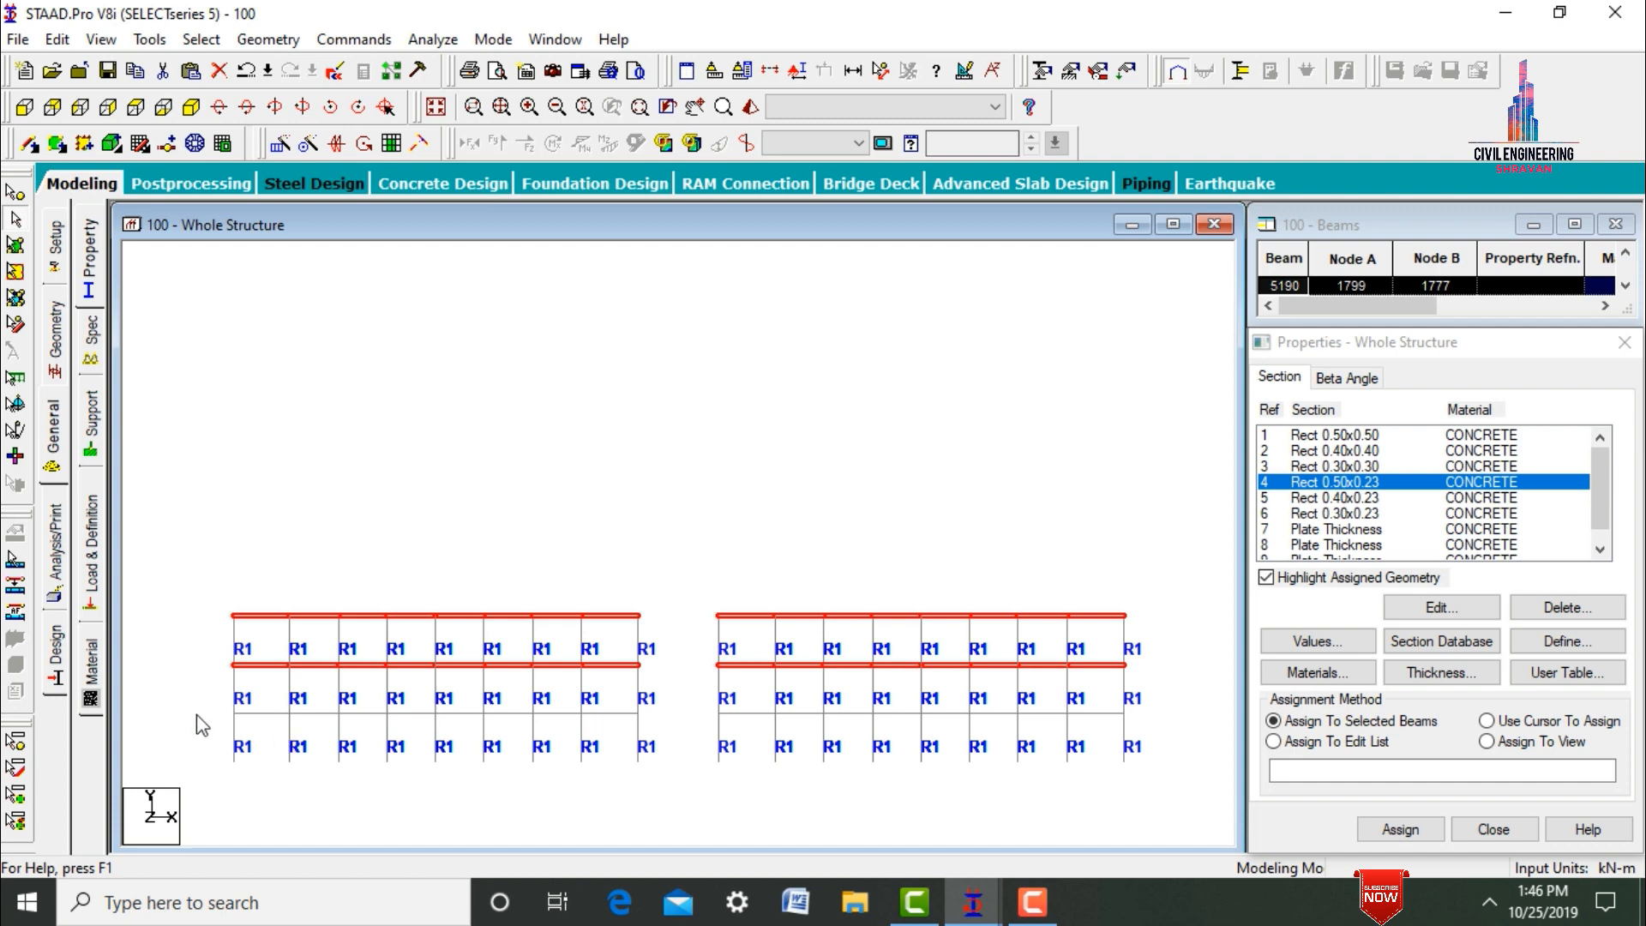
left_click_drag(208, 708, 1243, 725)
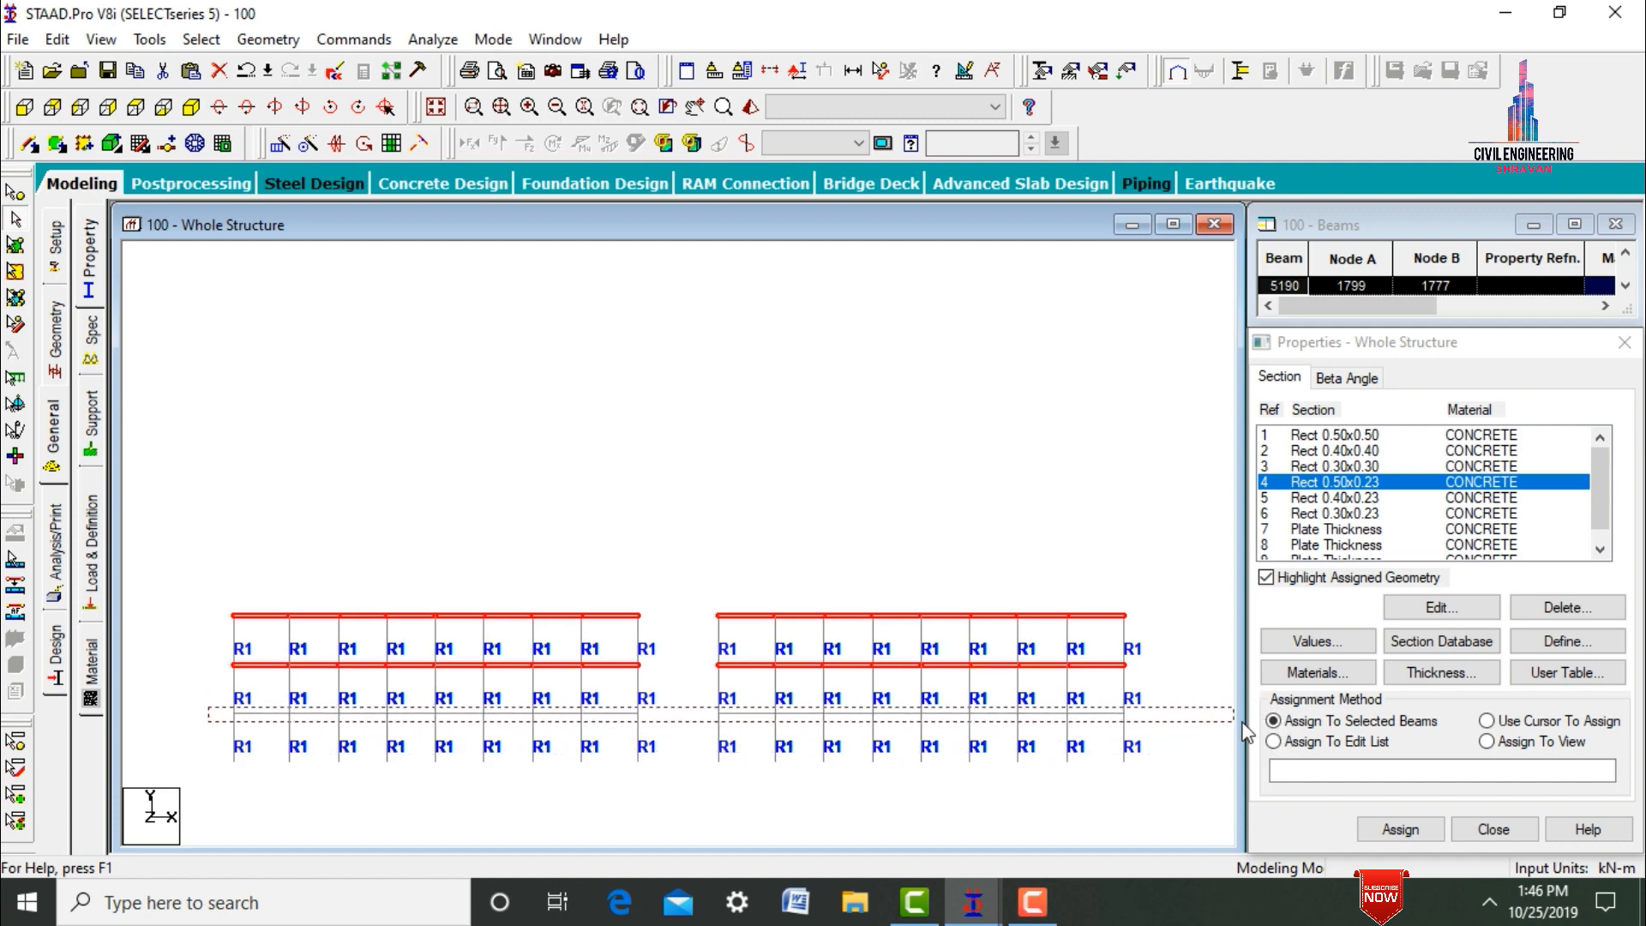
left_click(1401, 829)
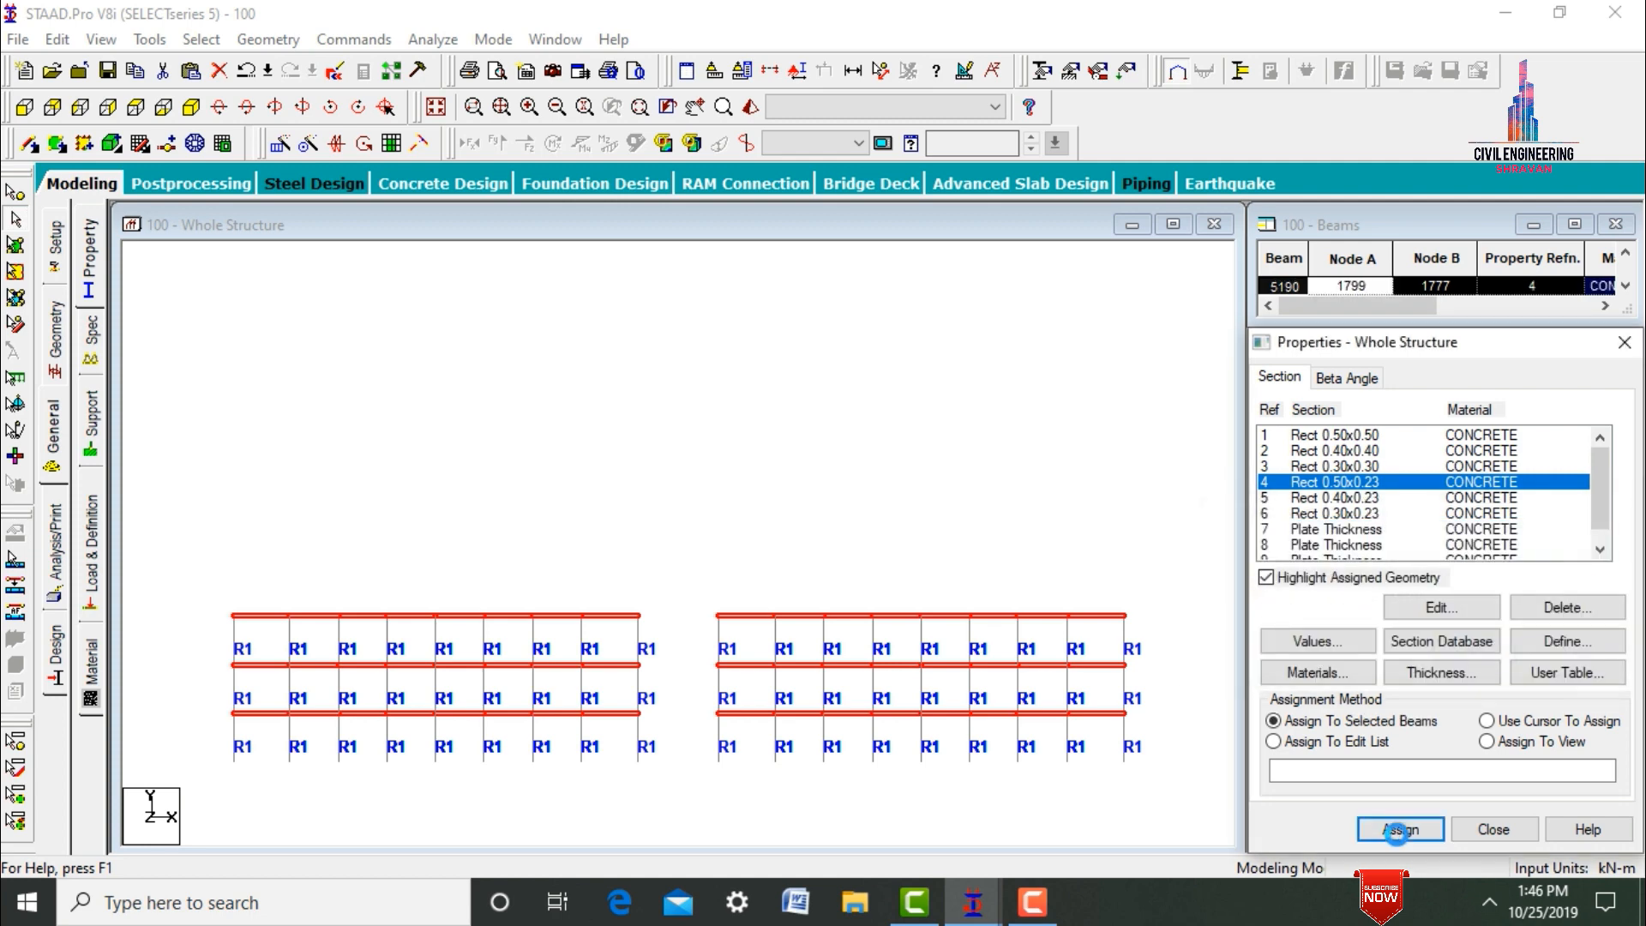
left_click(1021, 440)
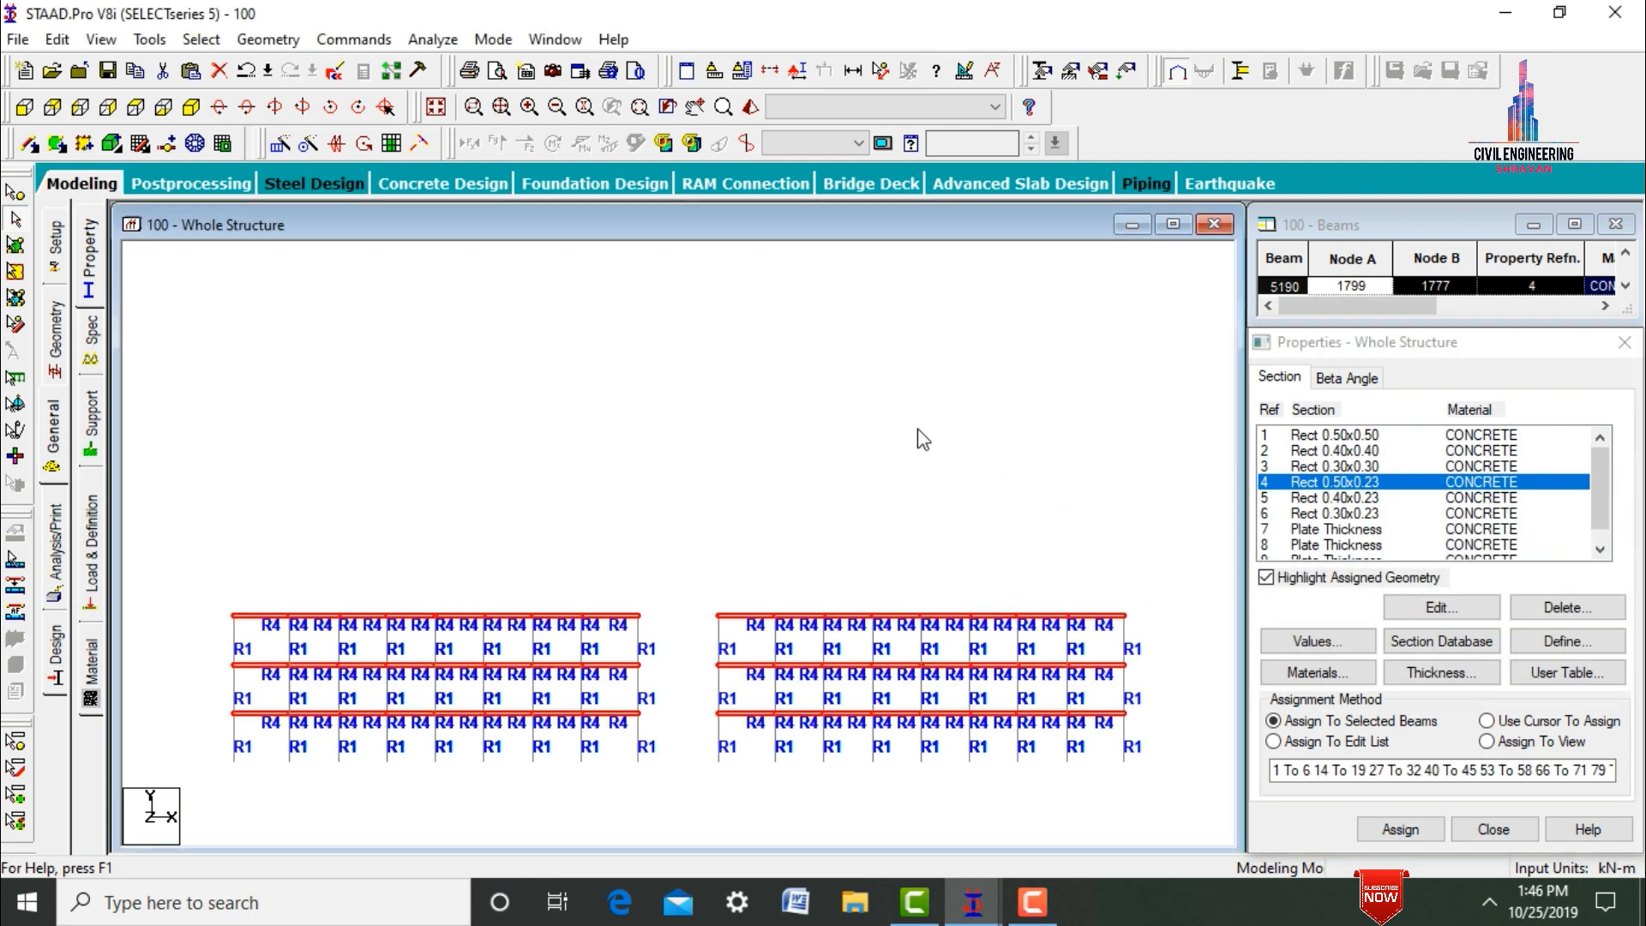
Display the whole structure again and assign plate thickness reference 7 to the slab plates of the lowest three floors.
left_click(435, 107)
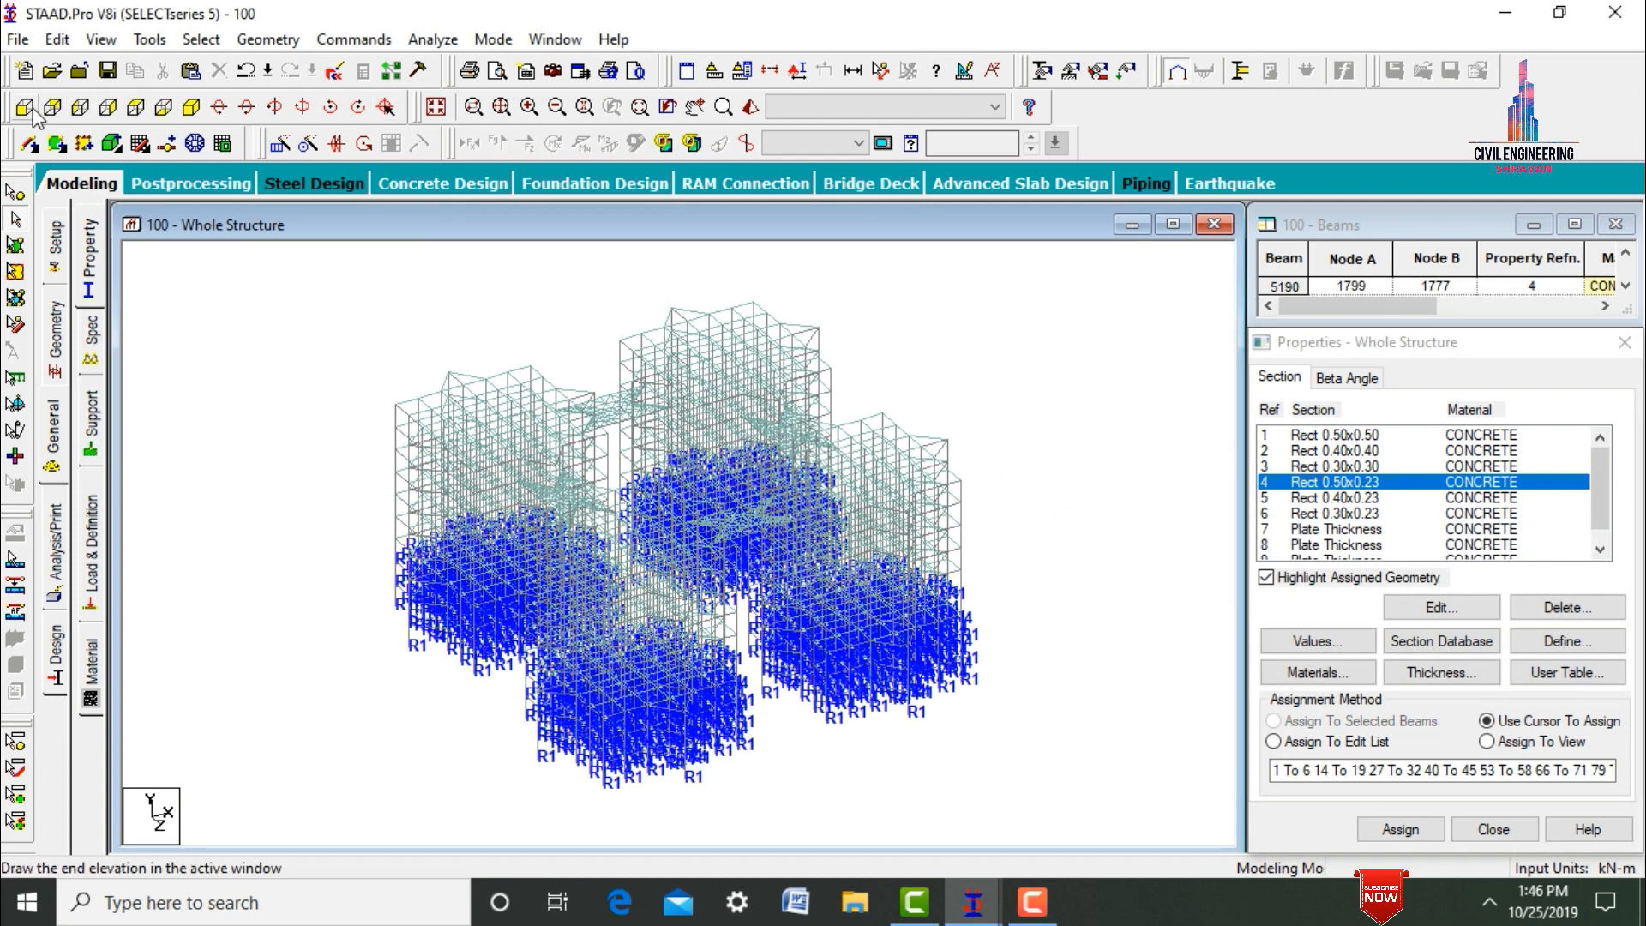
left_click(28, 109)
left_click(1353, 531)
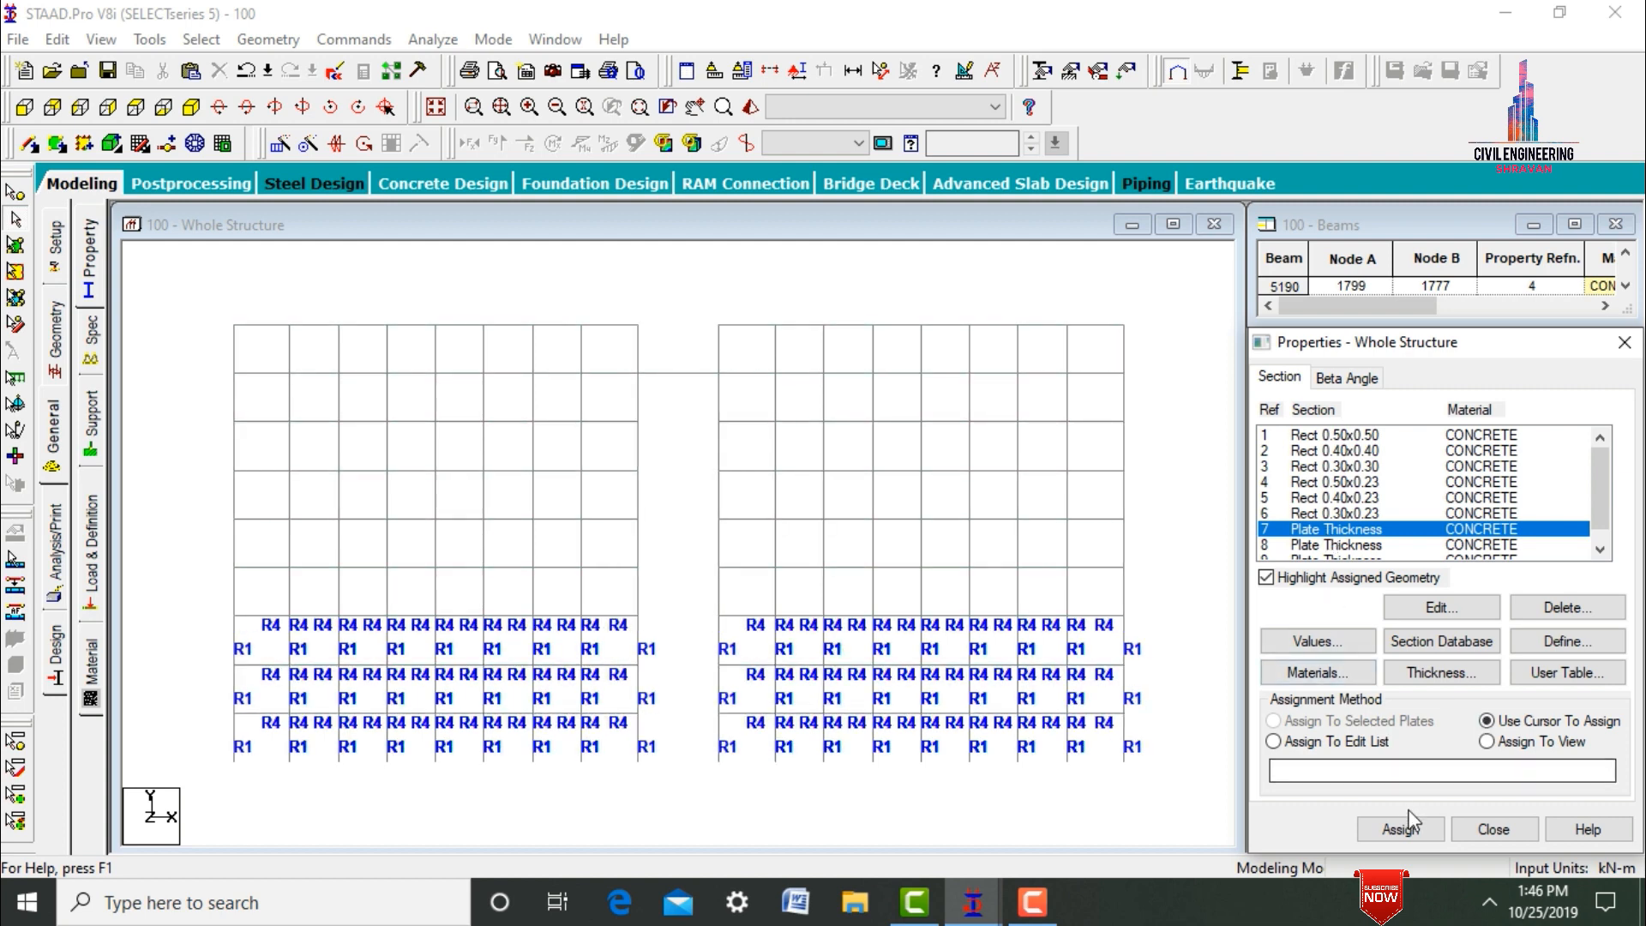
left_click(15, 246)
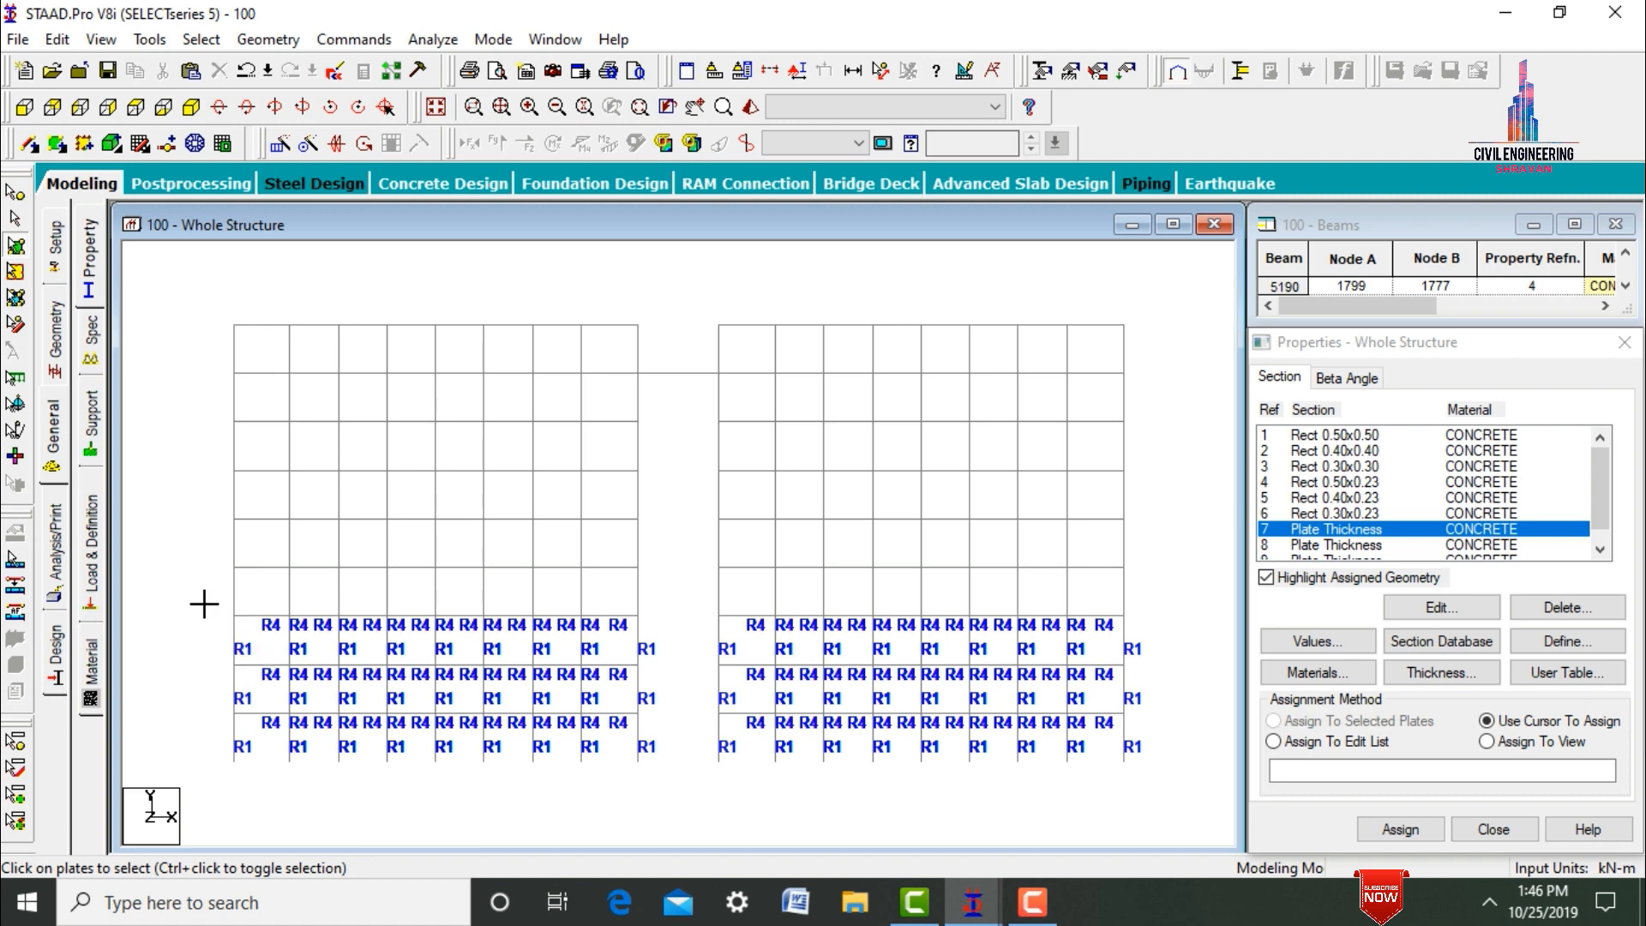
left_click_drag(204, 603, 1132, 806)
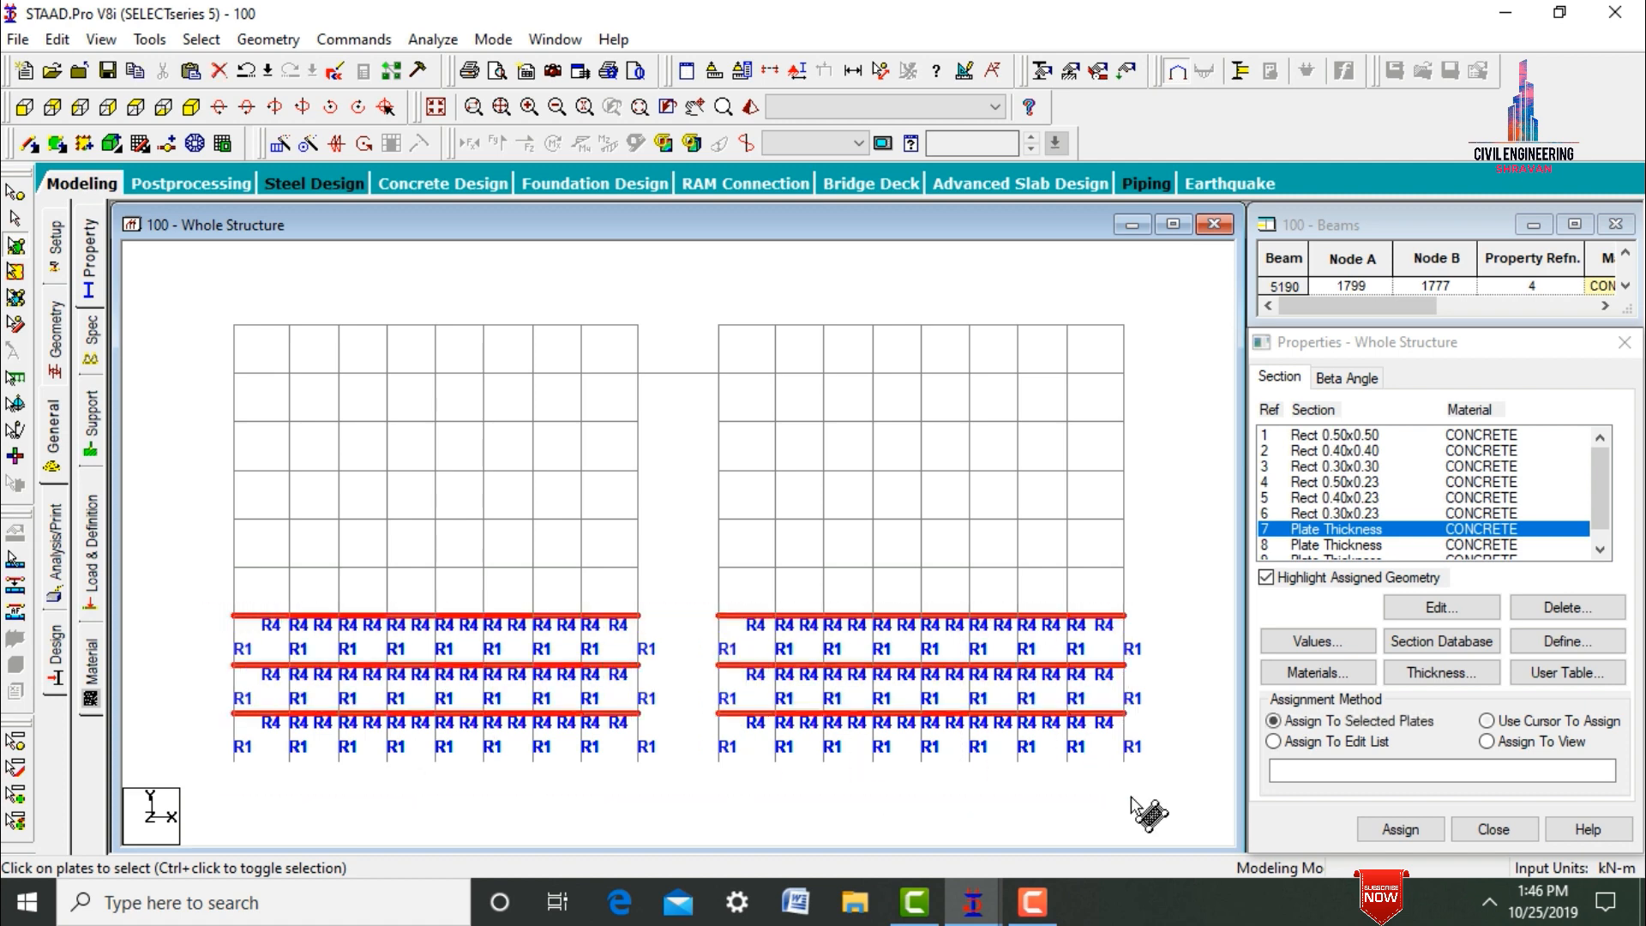
left_click(1400, 829)
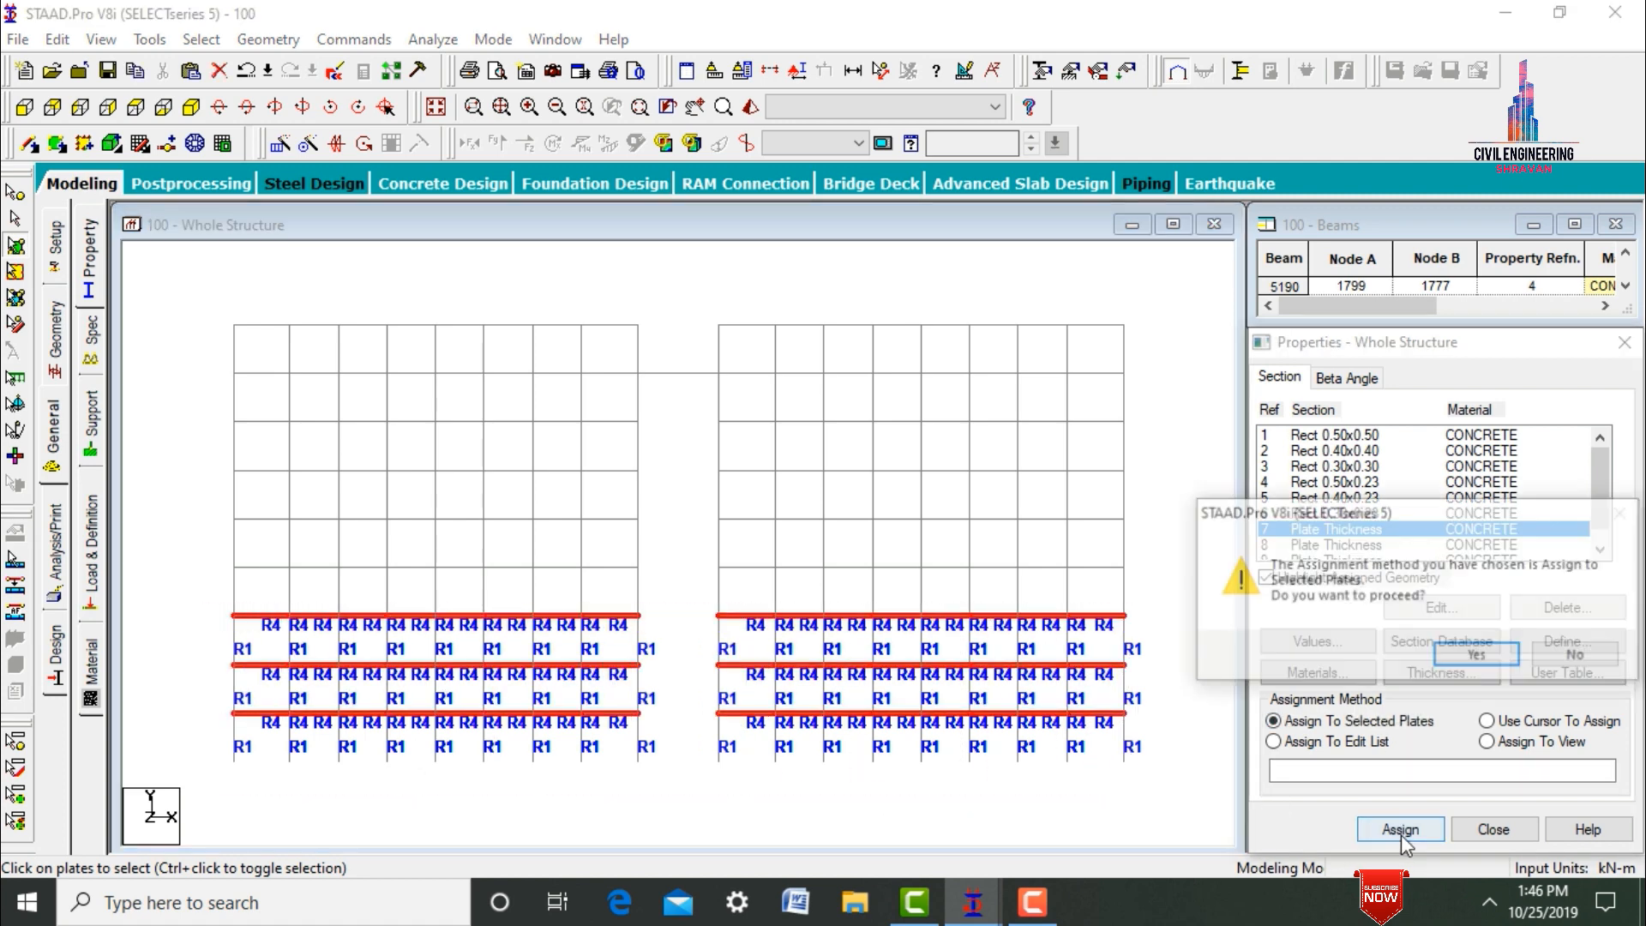
left_click(1463, 648)
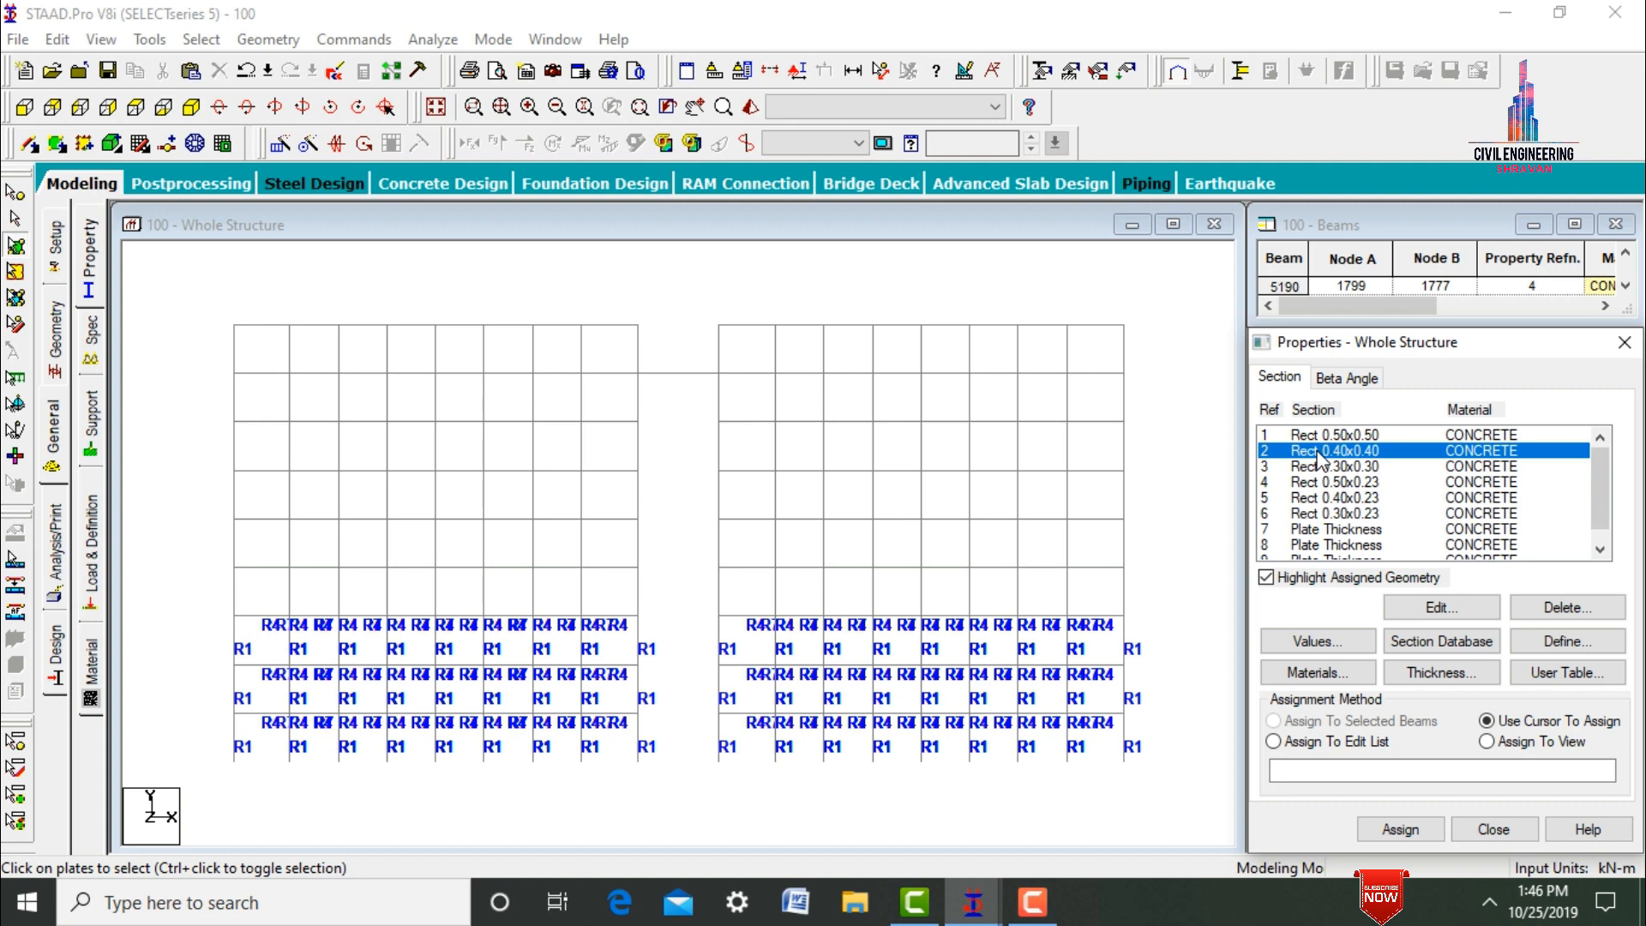
Cut the front view with a window so only the next three storeys, directly above the assigned ones, are displayed.
left_click(774, 74)
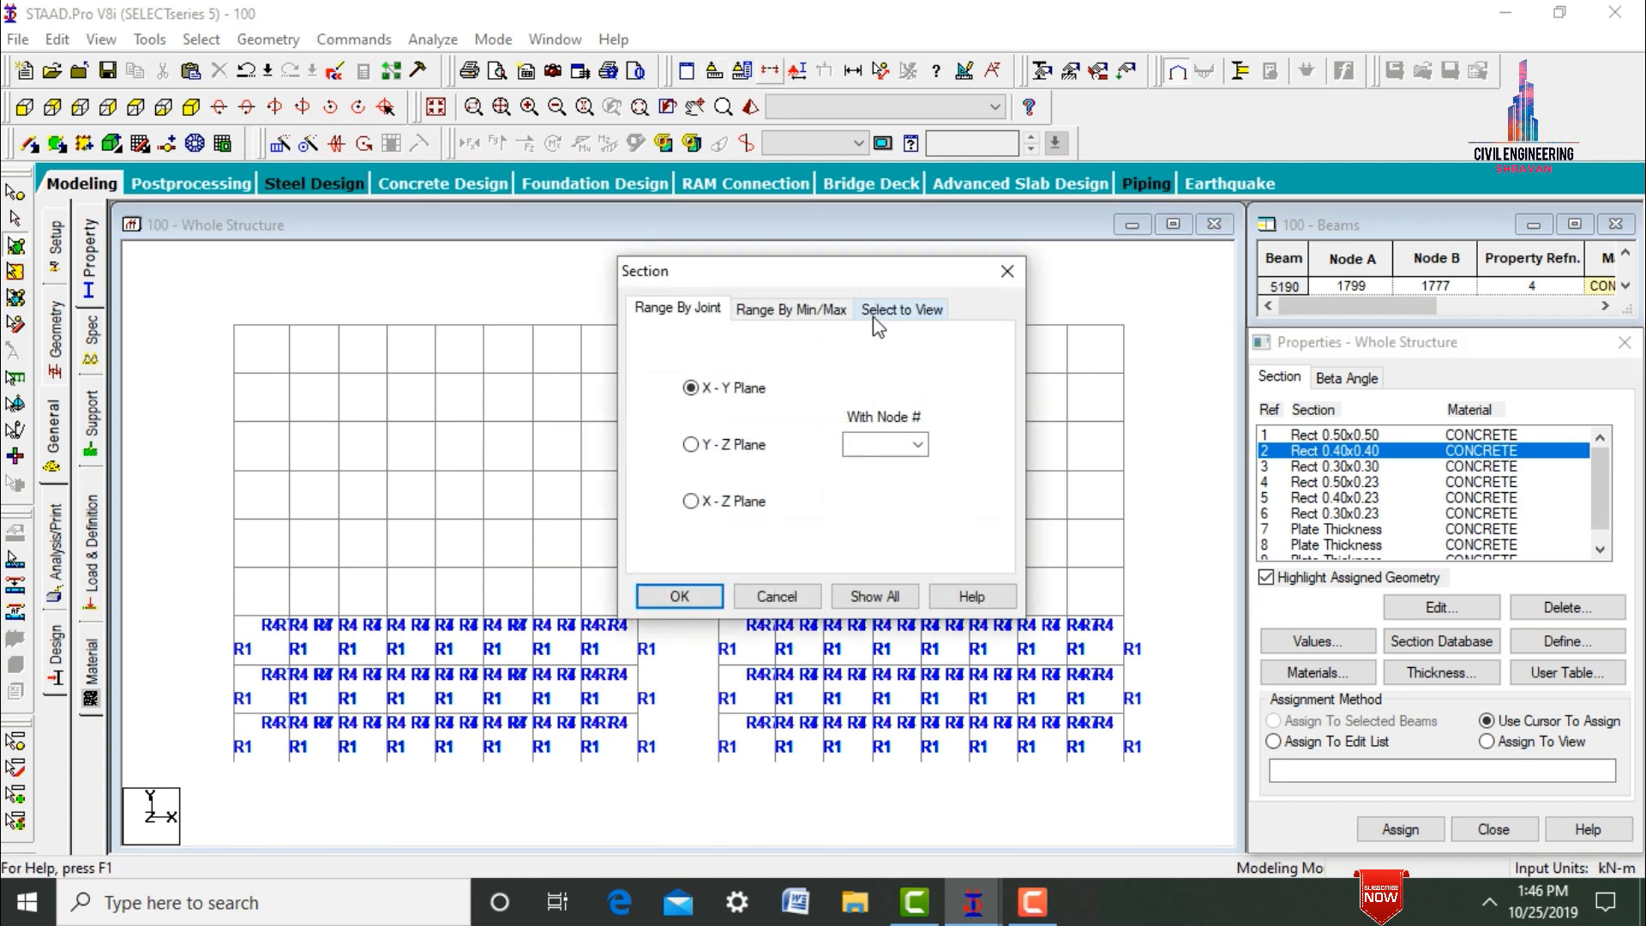
left_click(876, 324)
left_click(679, 604)
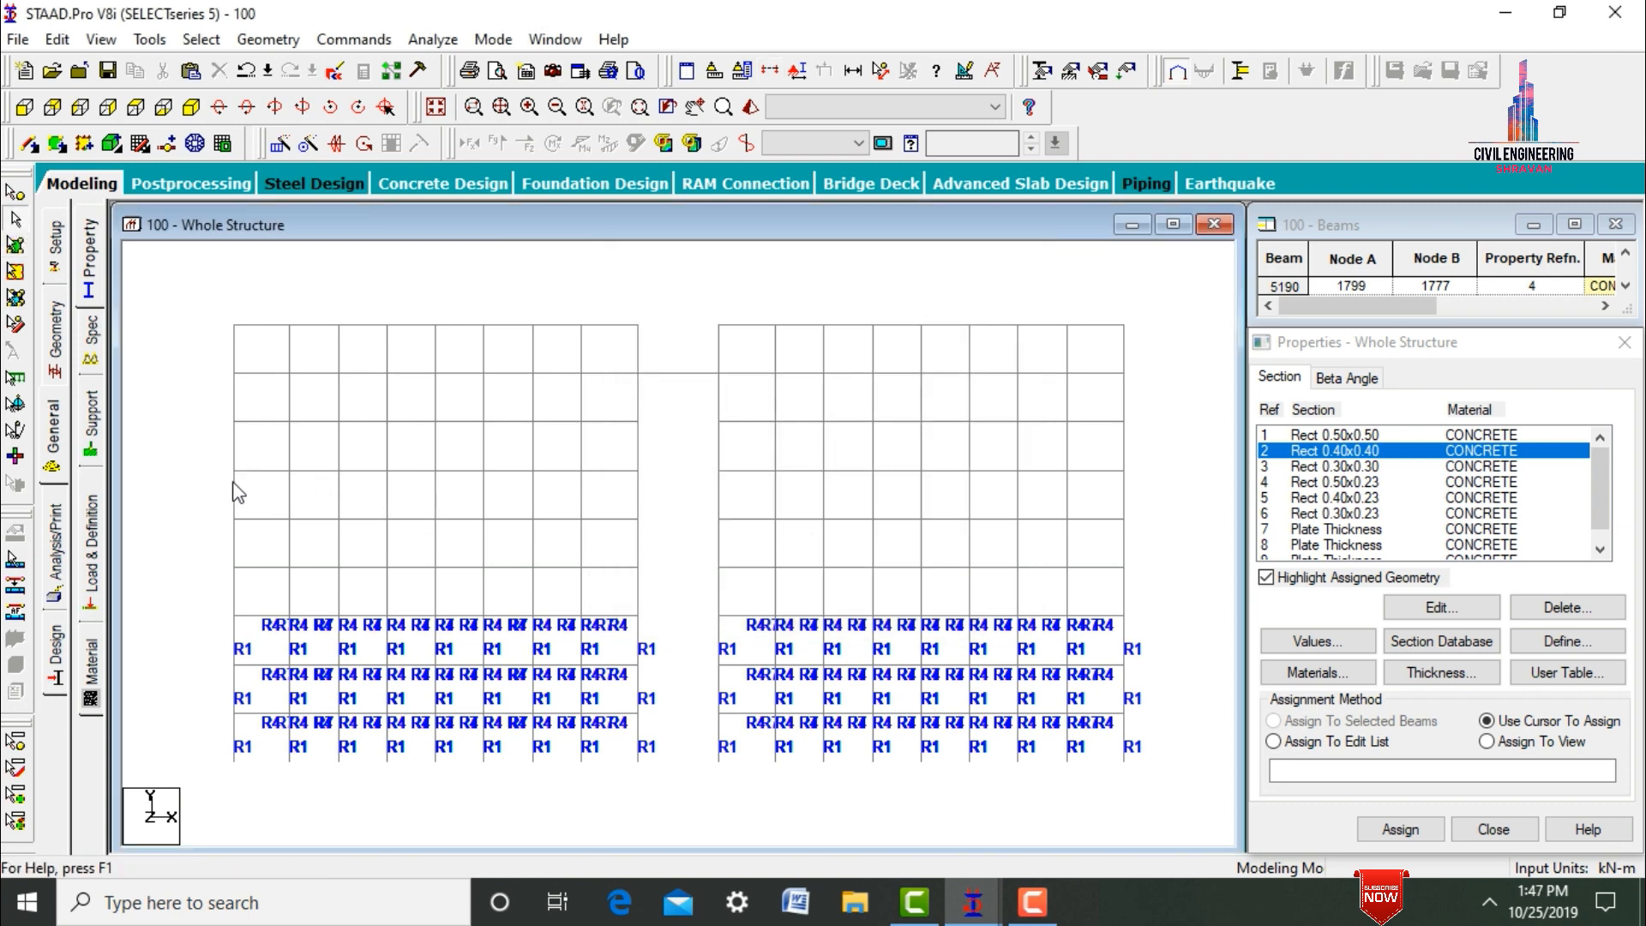
left_click_drag(222, 468, 1138, 619)
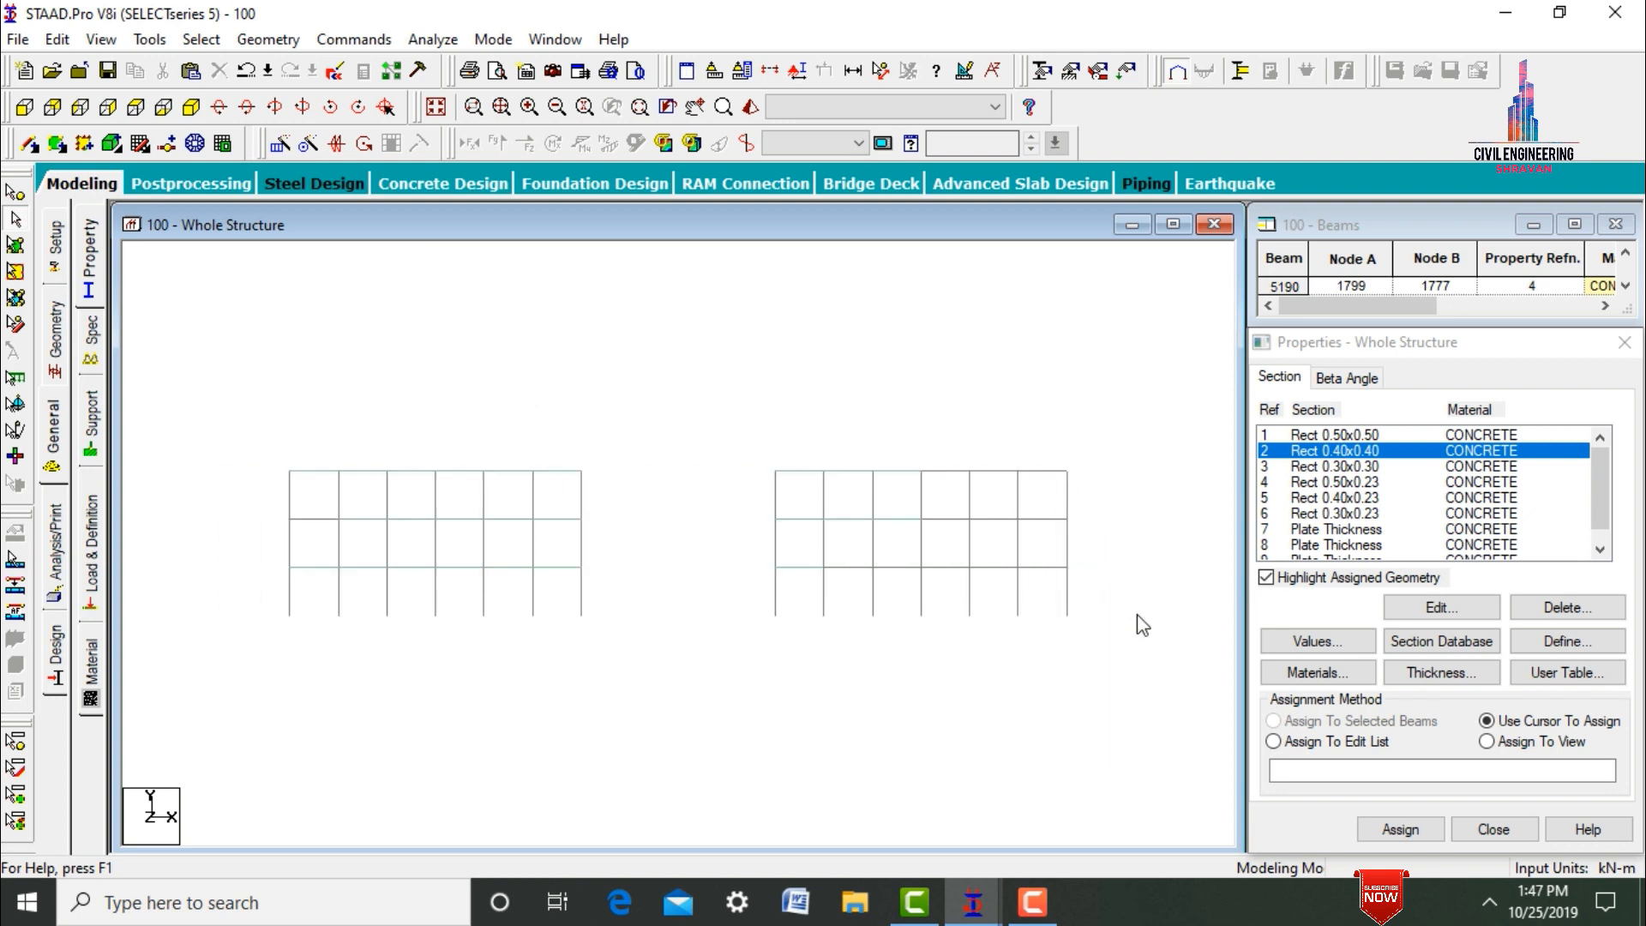
Select all members parallel to Y in the isolated middle three storeys and assign them the Rect 0.40x0.40 section.
left_click(192, 106)
left_click(201, 38)
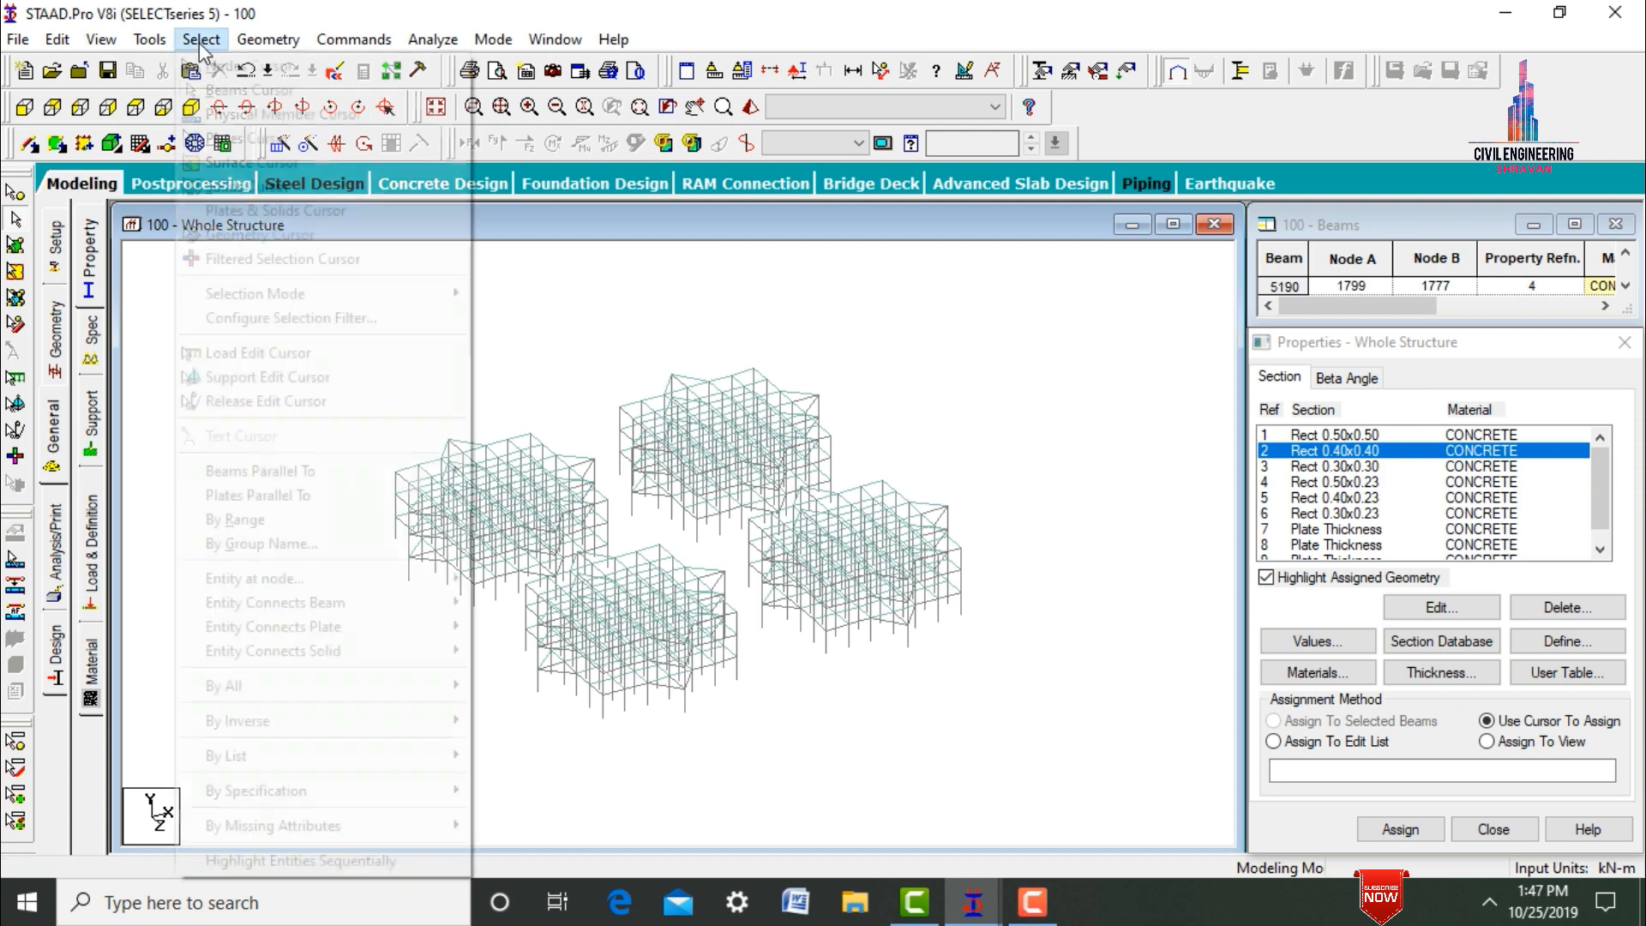
mouse_move(346, 476)
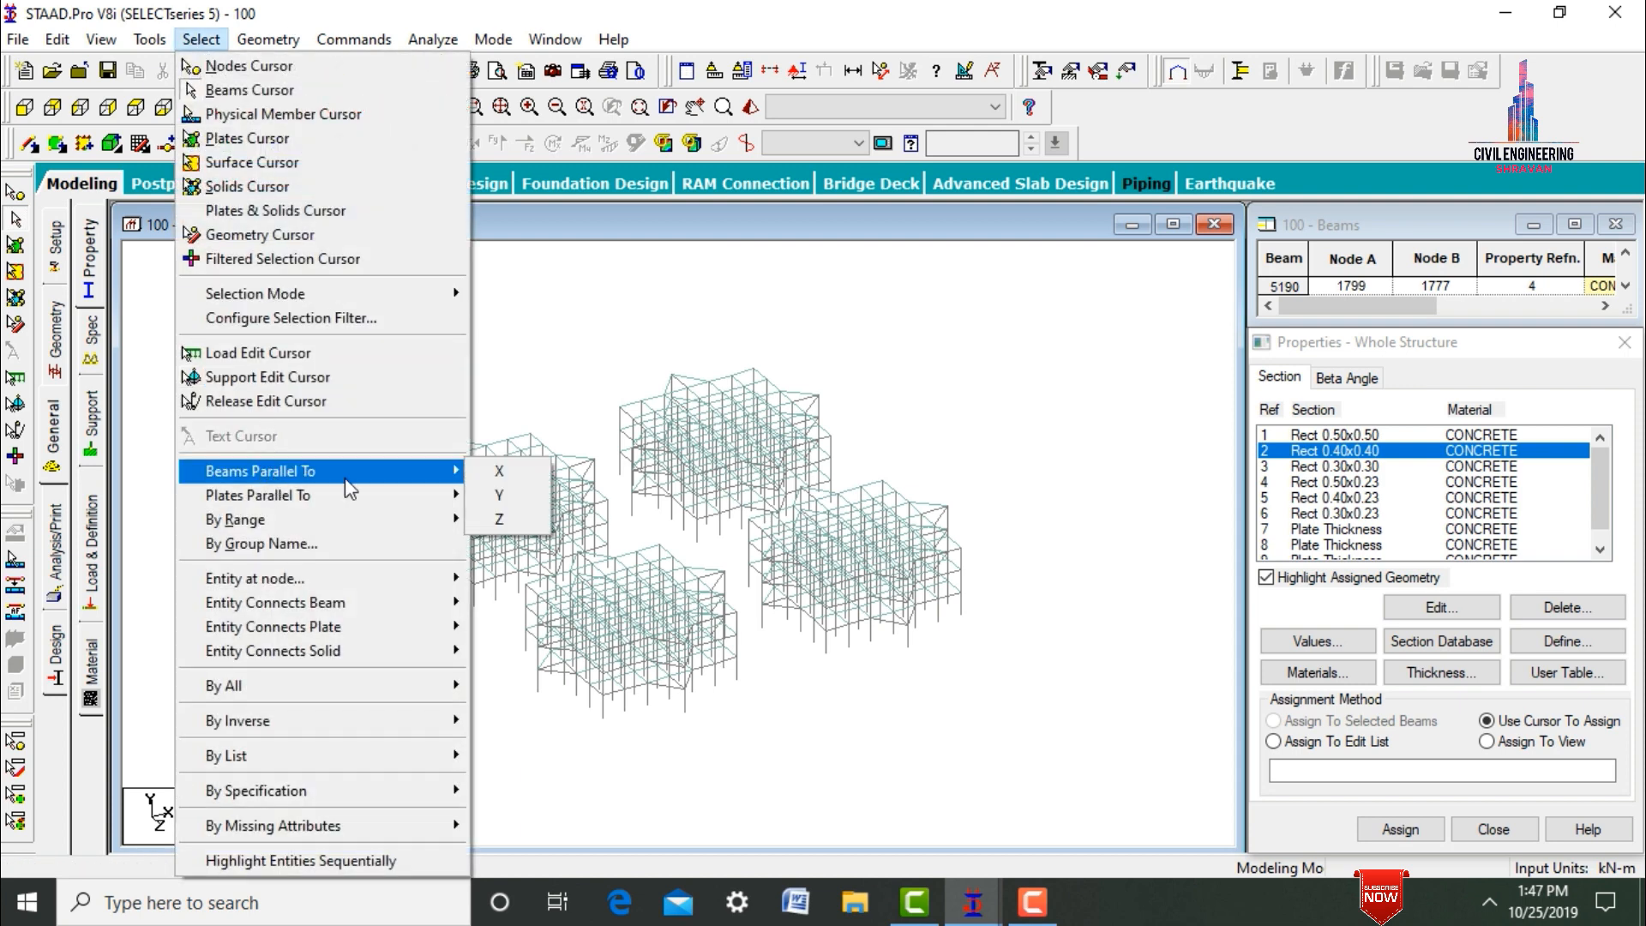
left_click(506, 496)
left_click(1406, 829)
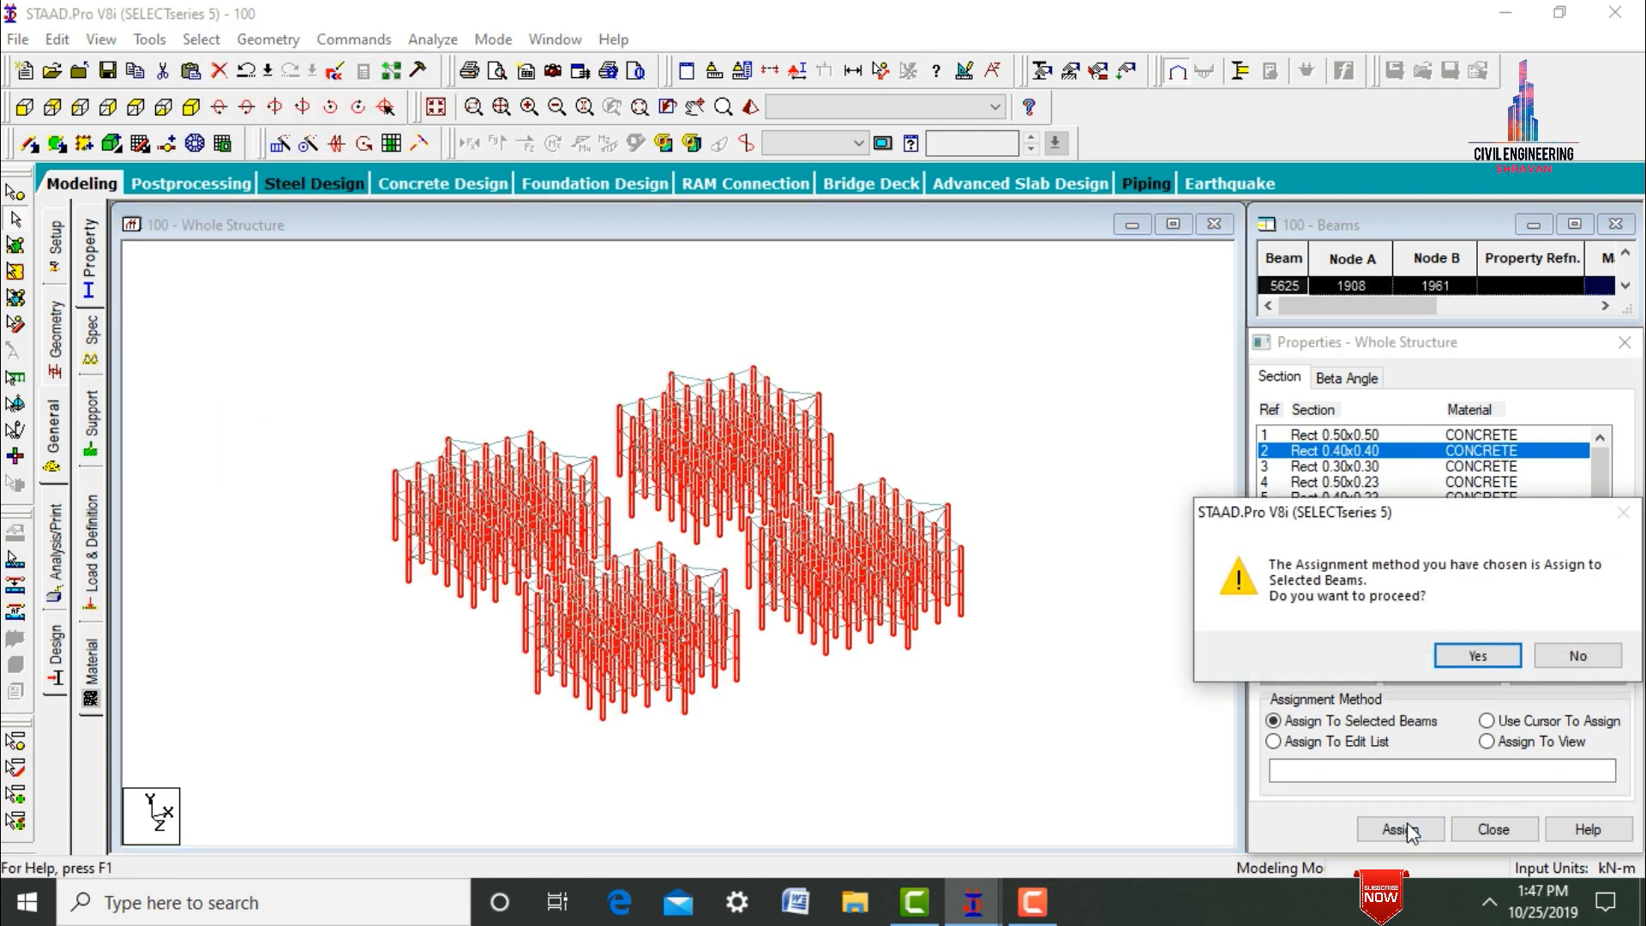
left_click(1462, 654)
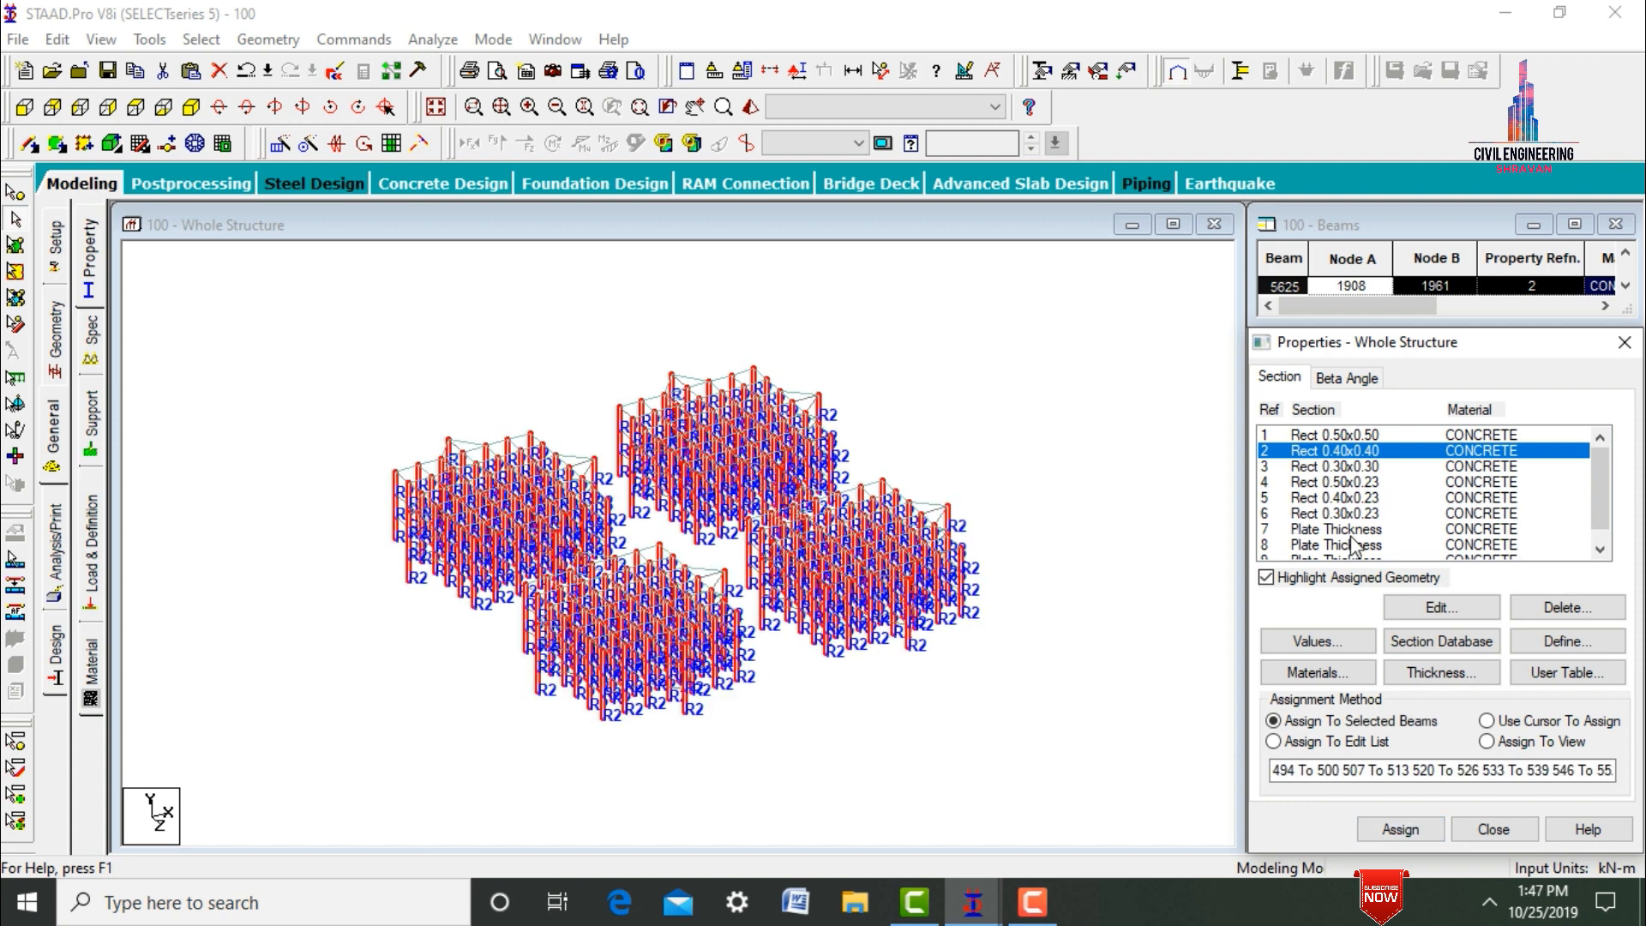
Assign the Rect 0.40x0.23 section to the floor beams on all three levels of the middle storeys.
left_click(1344, 499)
left_click(544, 312)
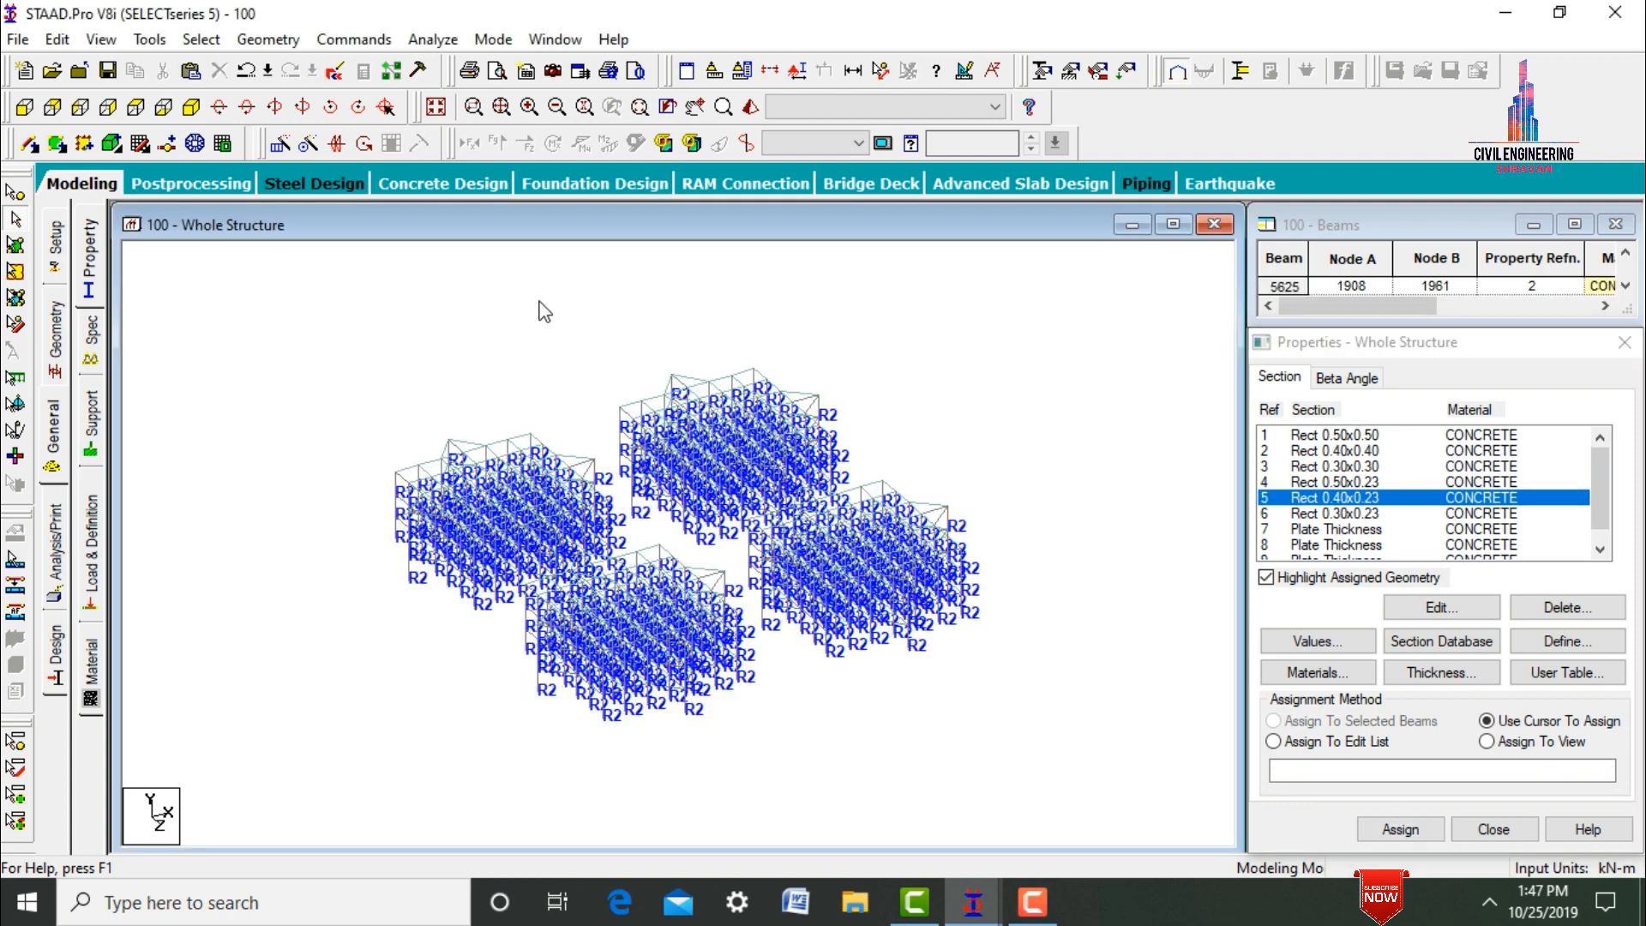
left_click(26, 108)
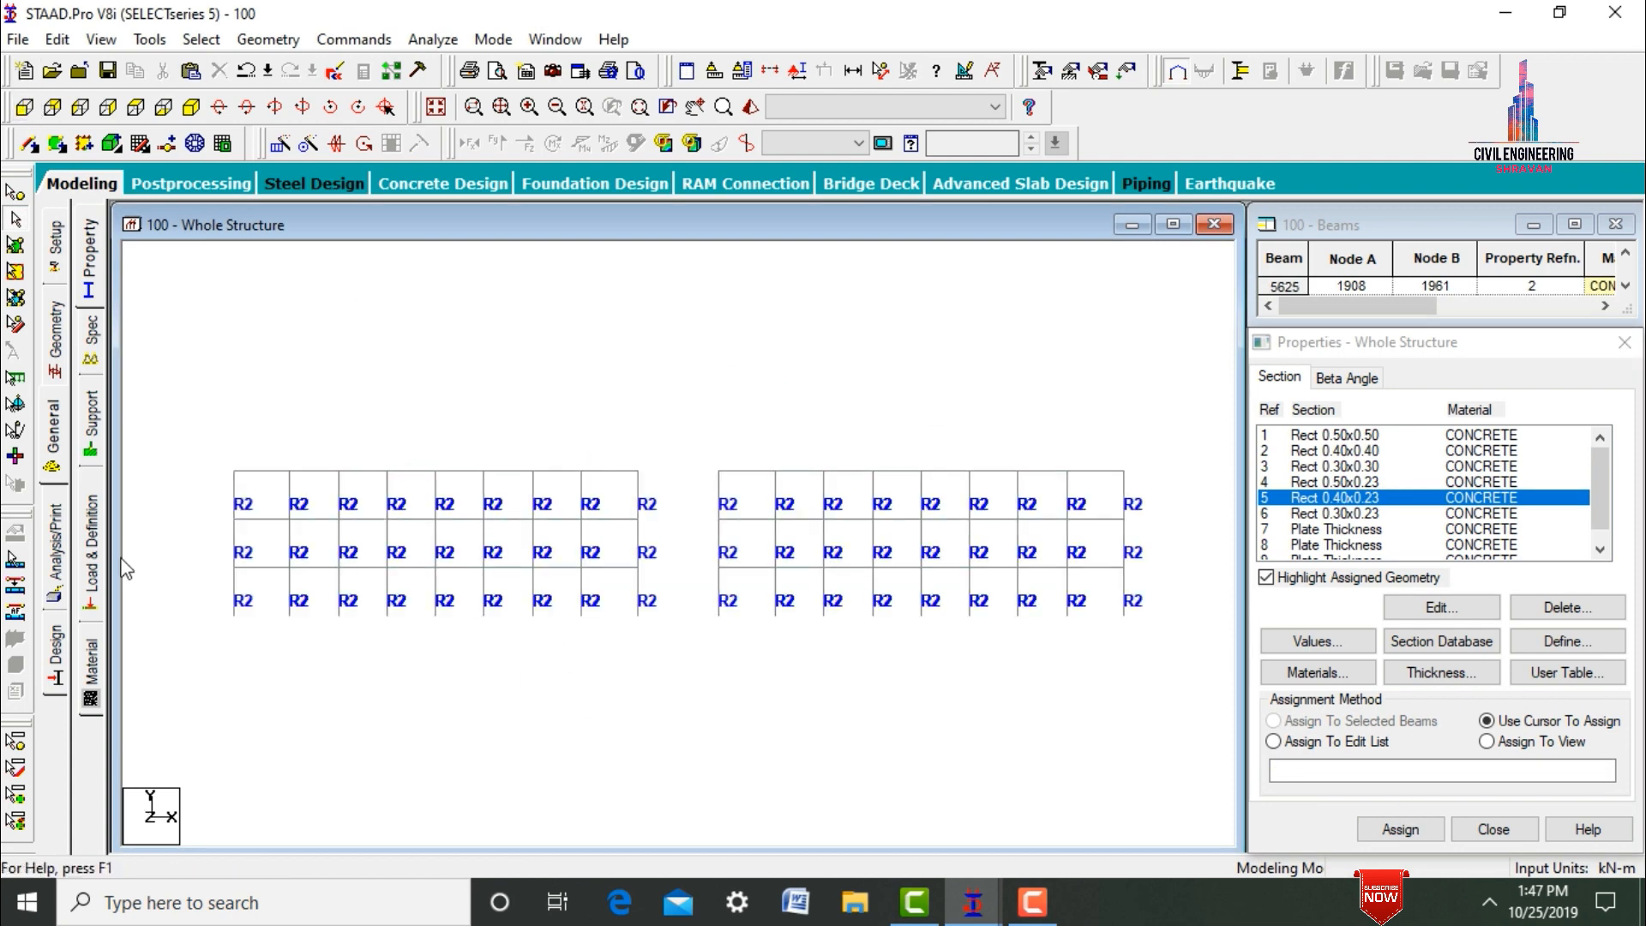
left_click_drag(261, 572, 1142, 570)
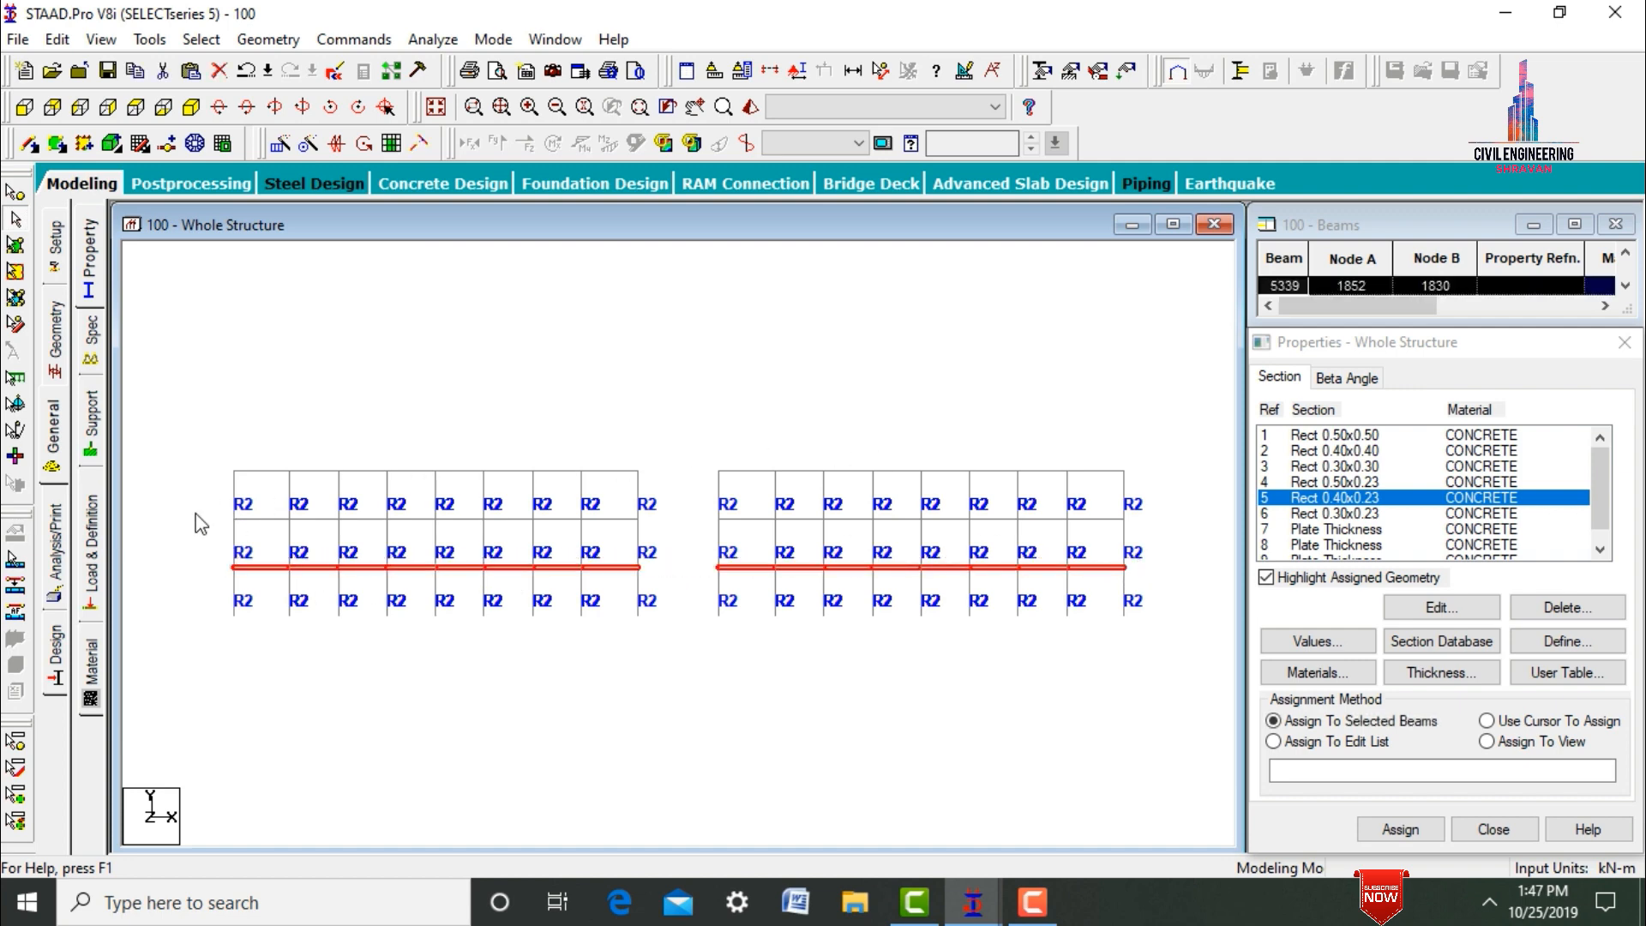
left_click_drag(196, 513, 1147, 526)
left_click_drag(215, 441, 1168, 476)
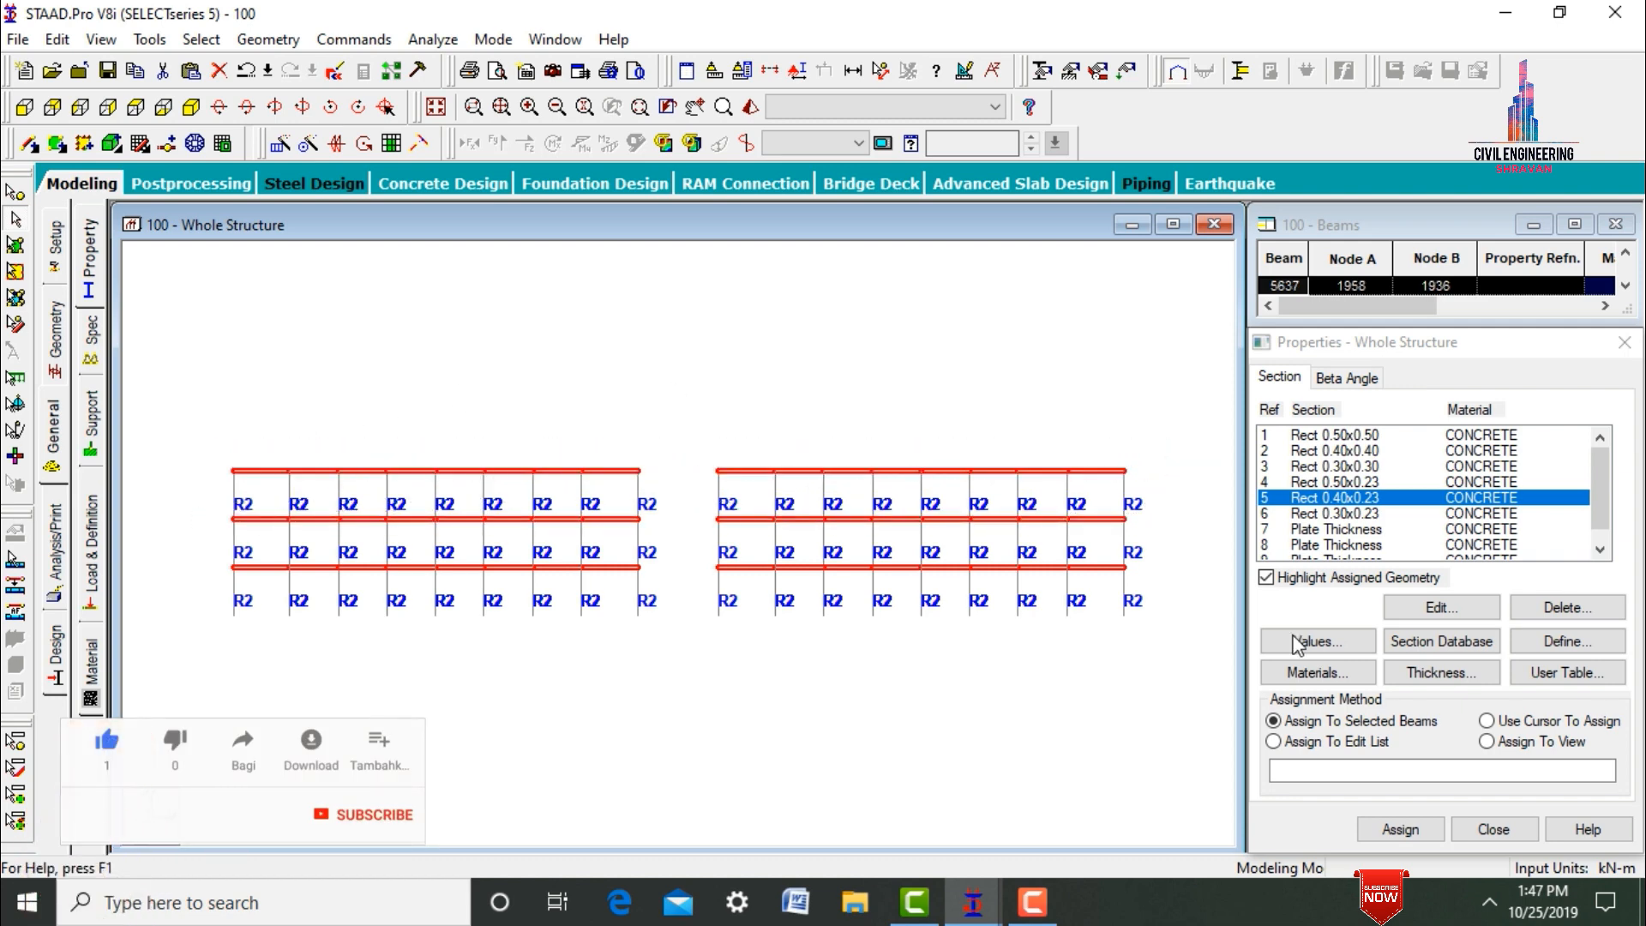
left_click(1400, 829)
key("Return")
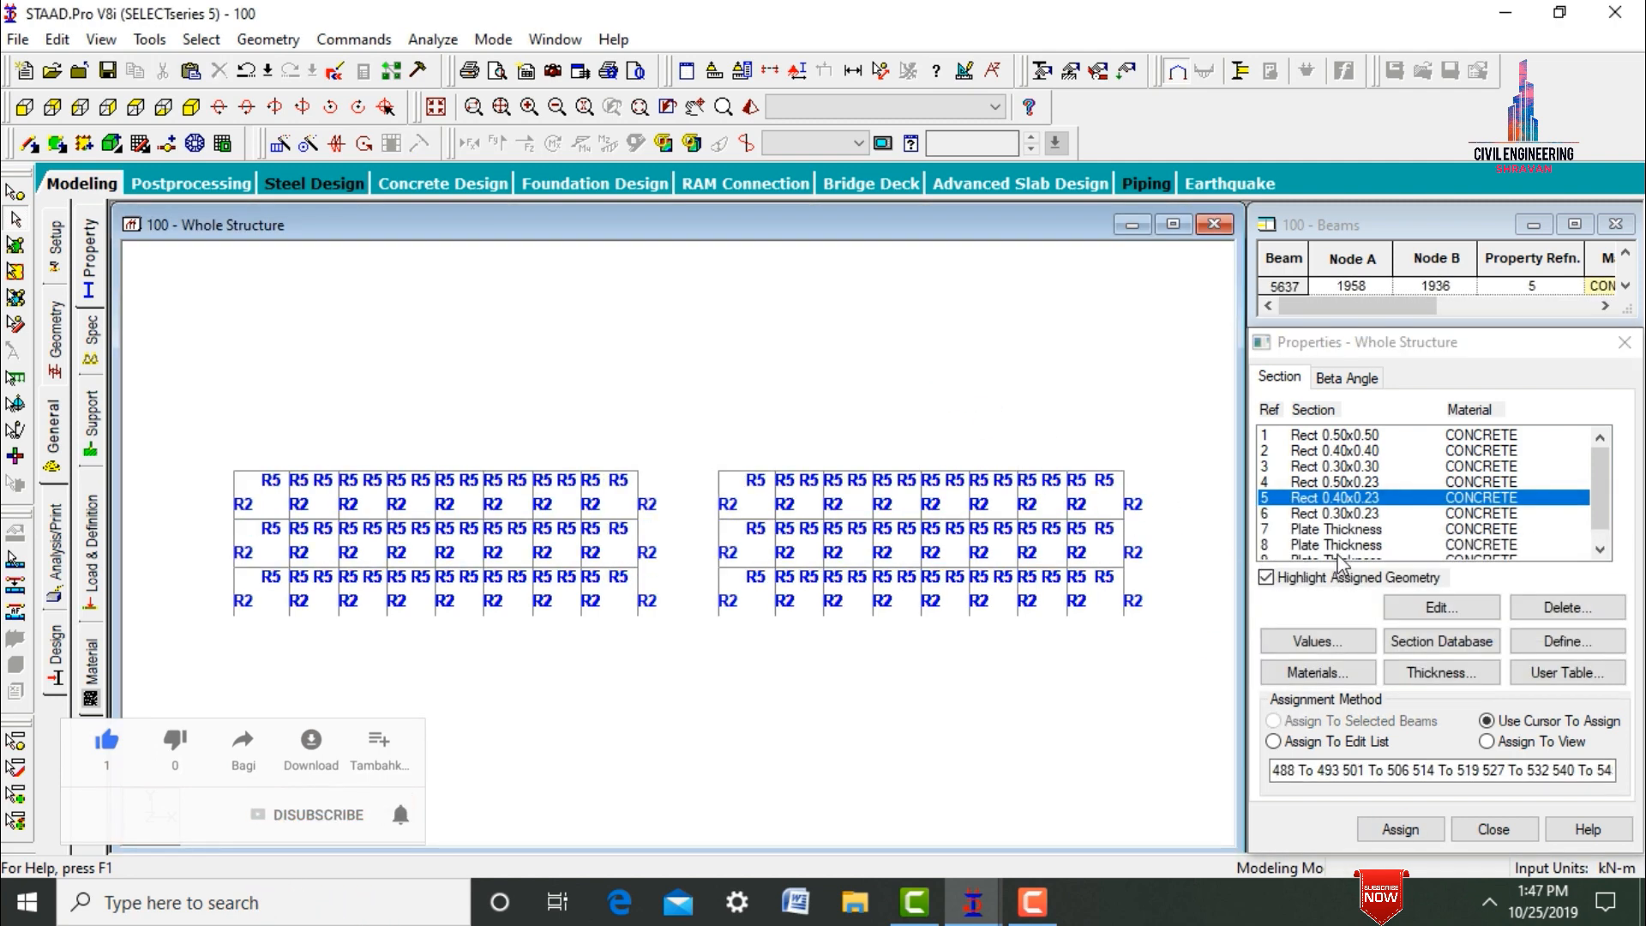
Assign plate thickness reference 8 to the slab plates on all three levels of the isolated middle storeys.
left_click(1337, 545)
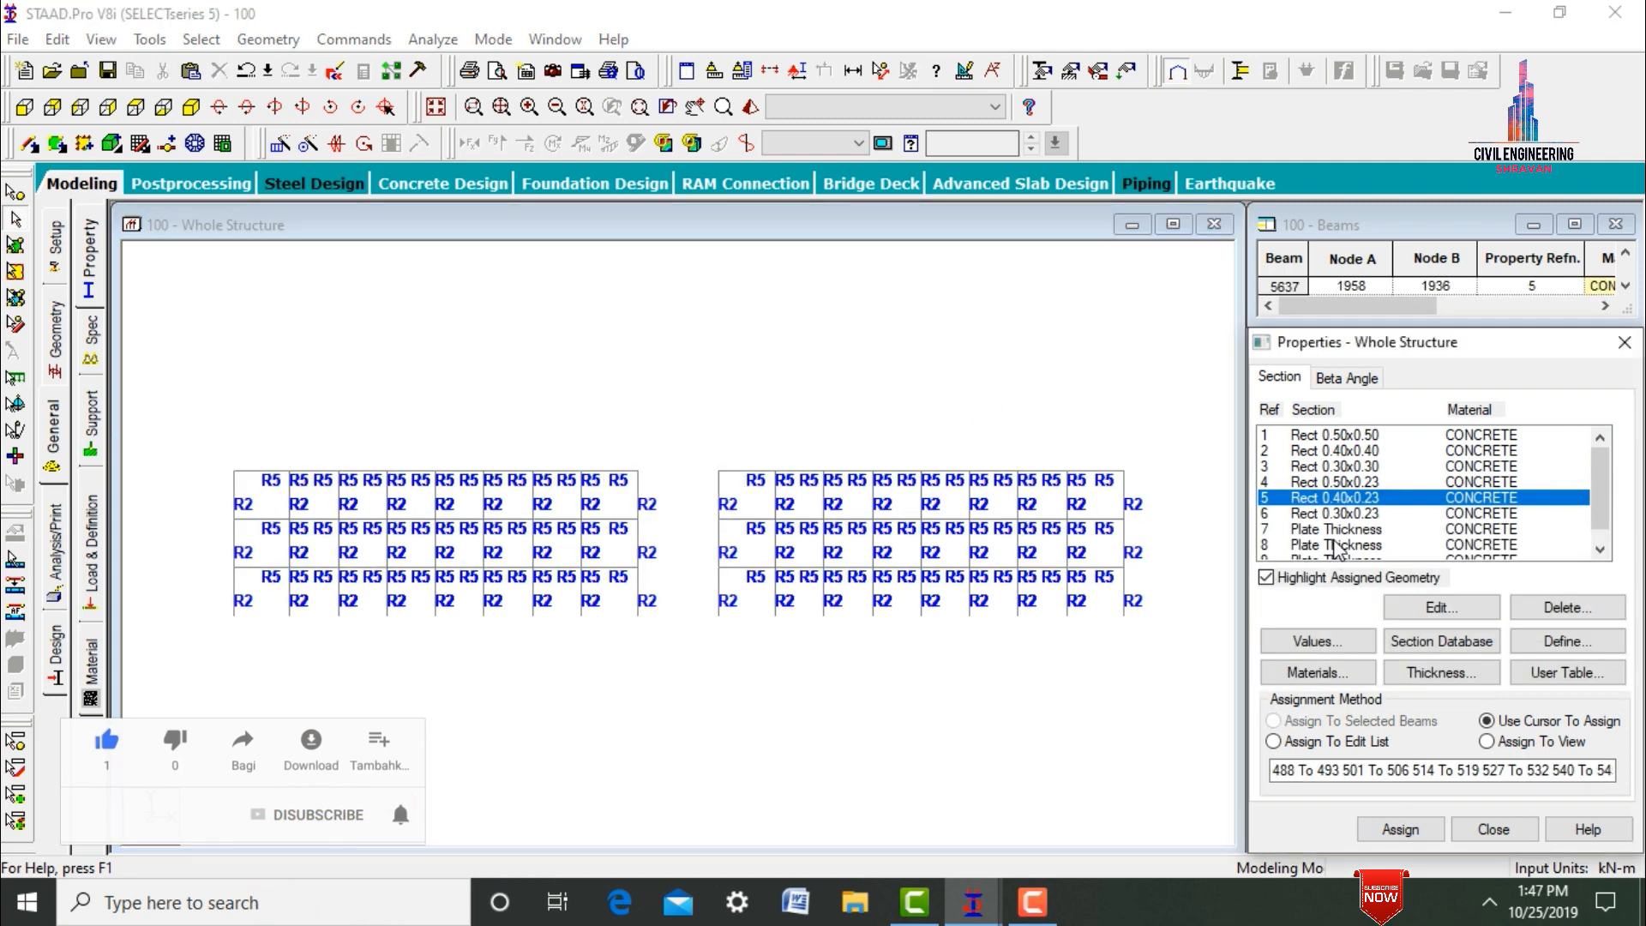
left_click(16, 247)
left_click_drag(180, 441, 1102, 674)
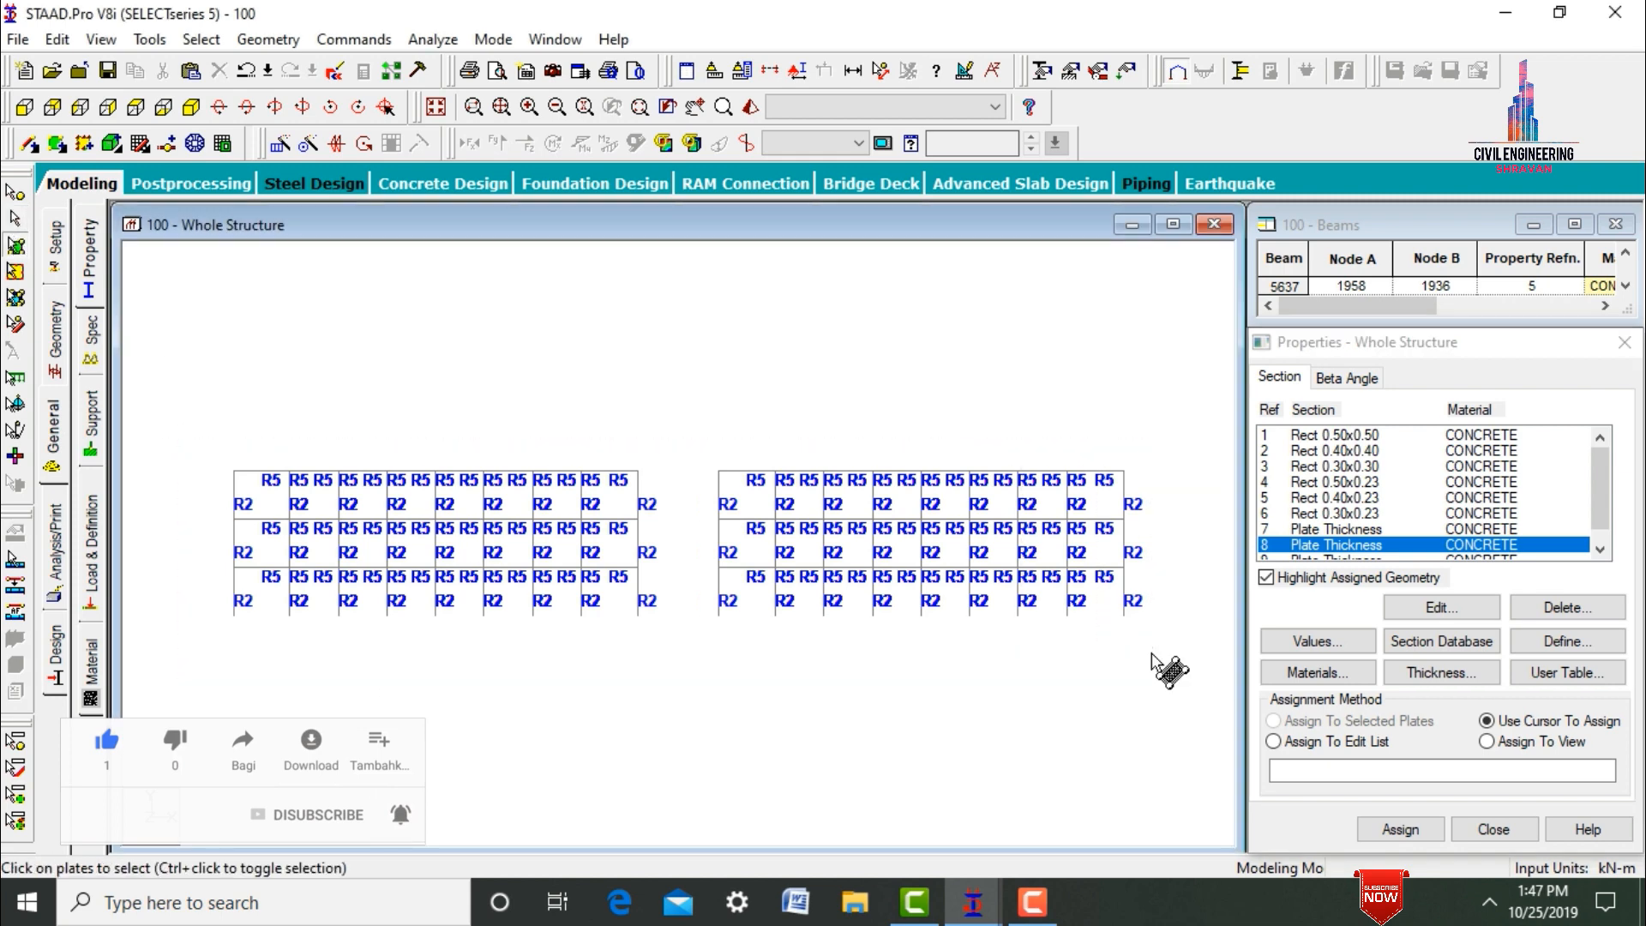
left_click(1399, 828)
key("Return")
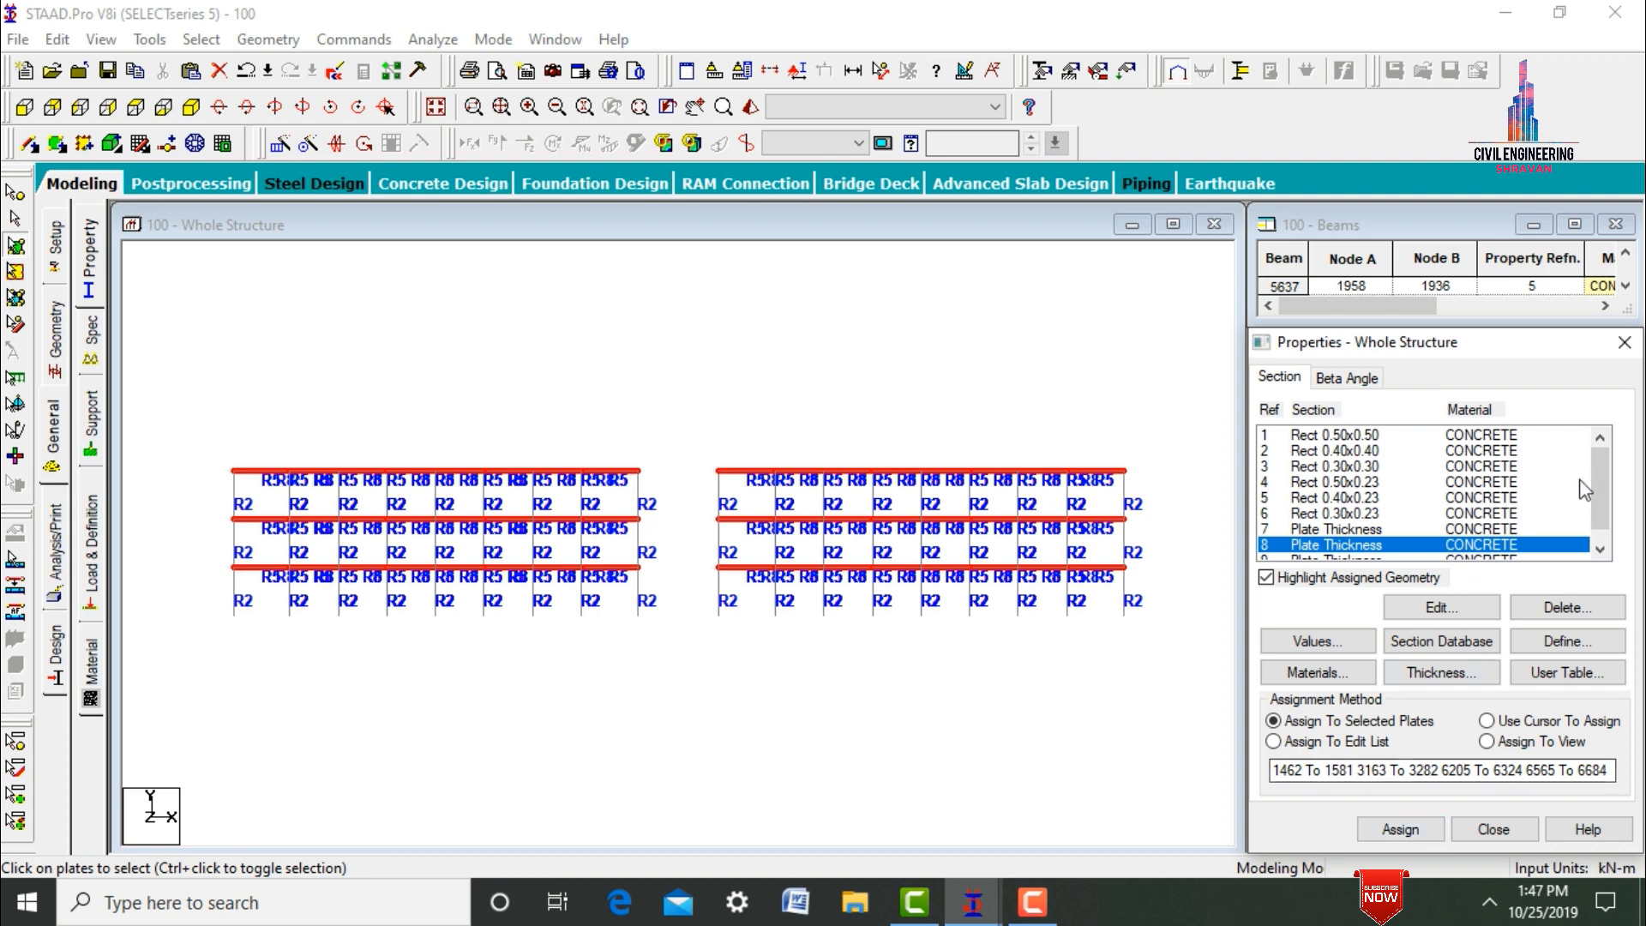
Choose the Rect 0.30x0.30 section and cut the whole structure's front view with a window so only the top three storeys are displayed.
left_click_drag(1593, 476, 1597, 492)
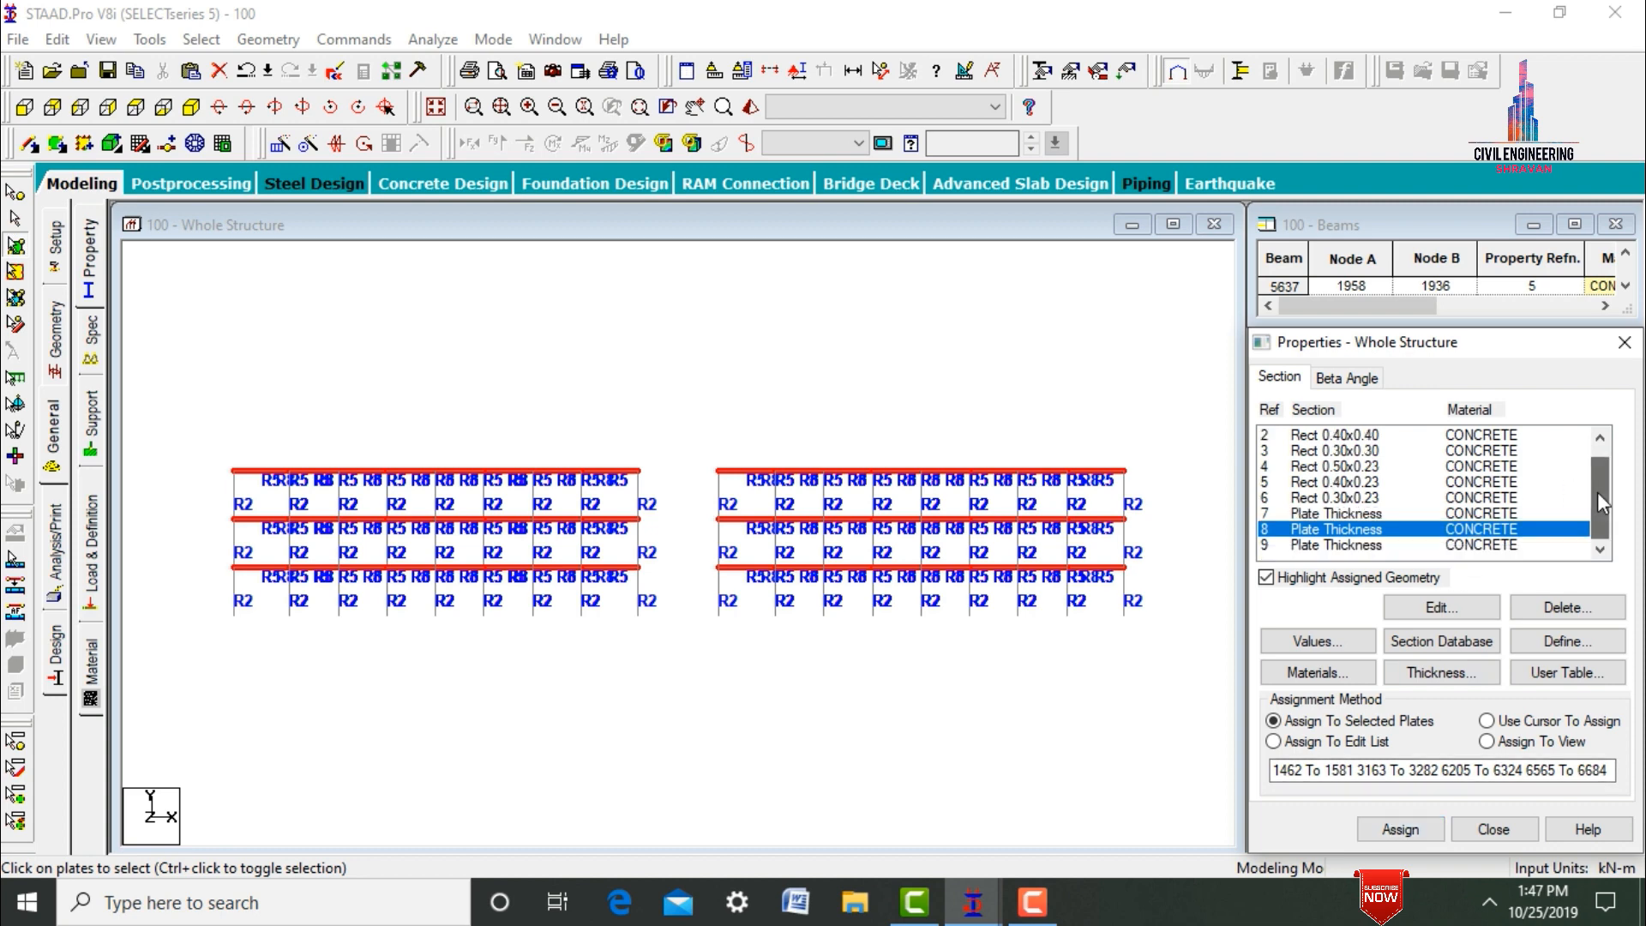
left_click(1328, 452)
left_click(1067, 392)
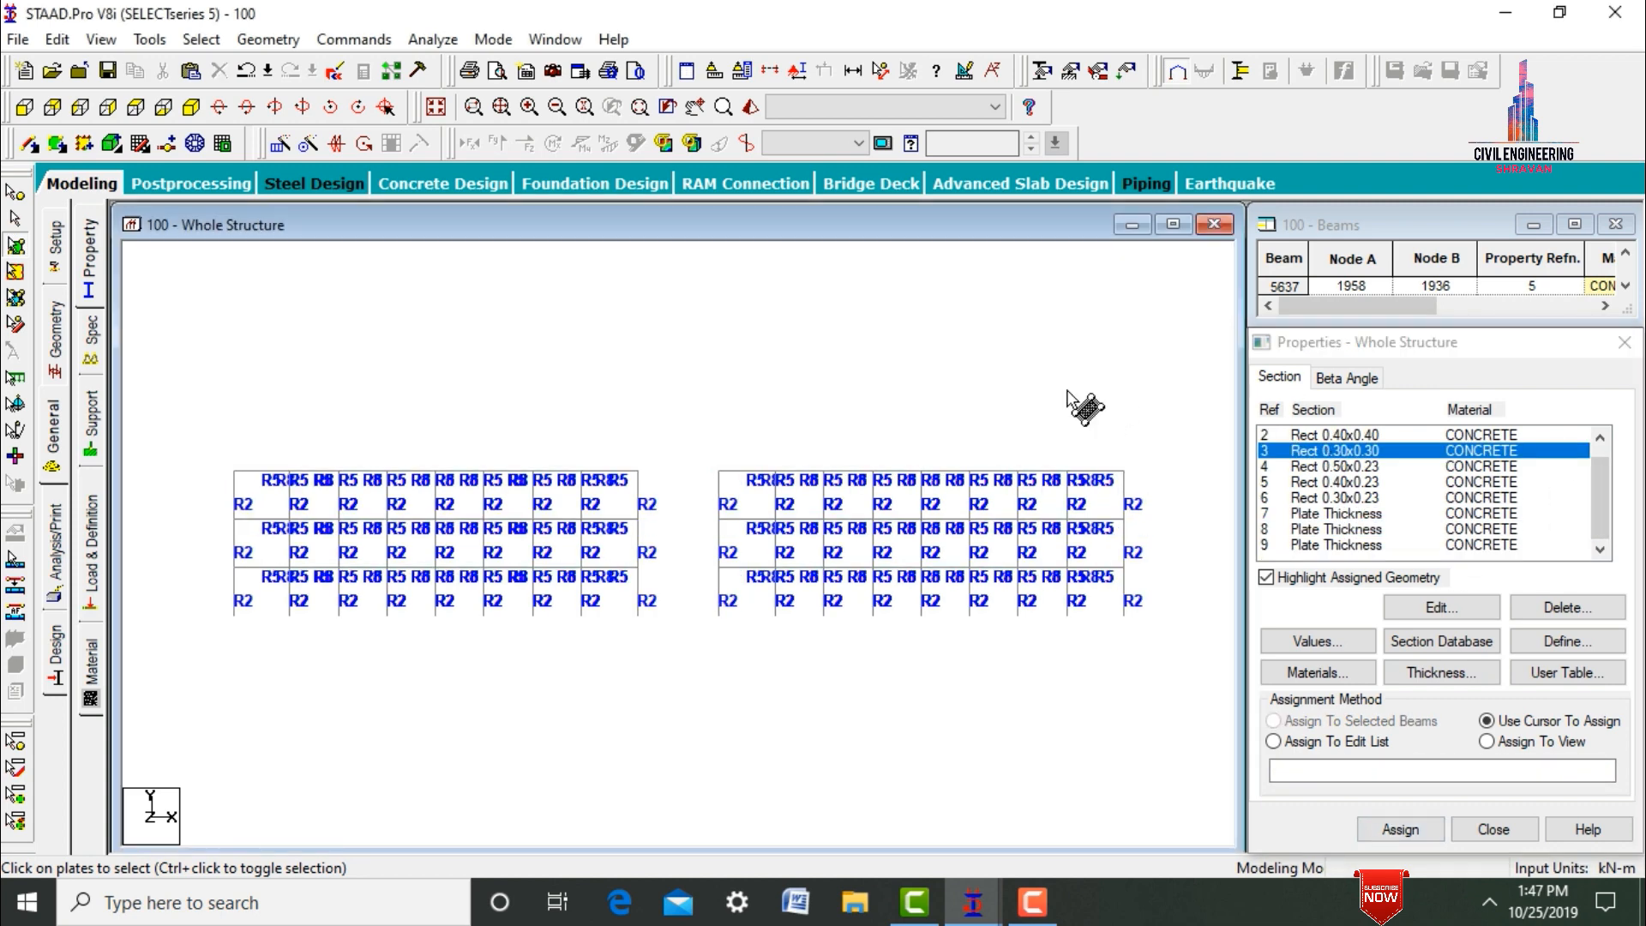
left_click(439, 106)
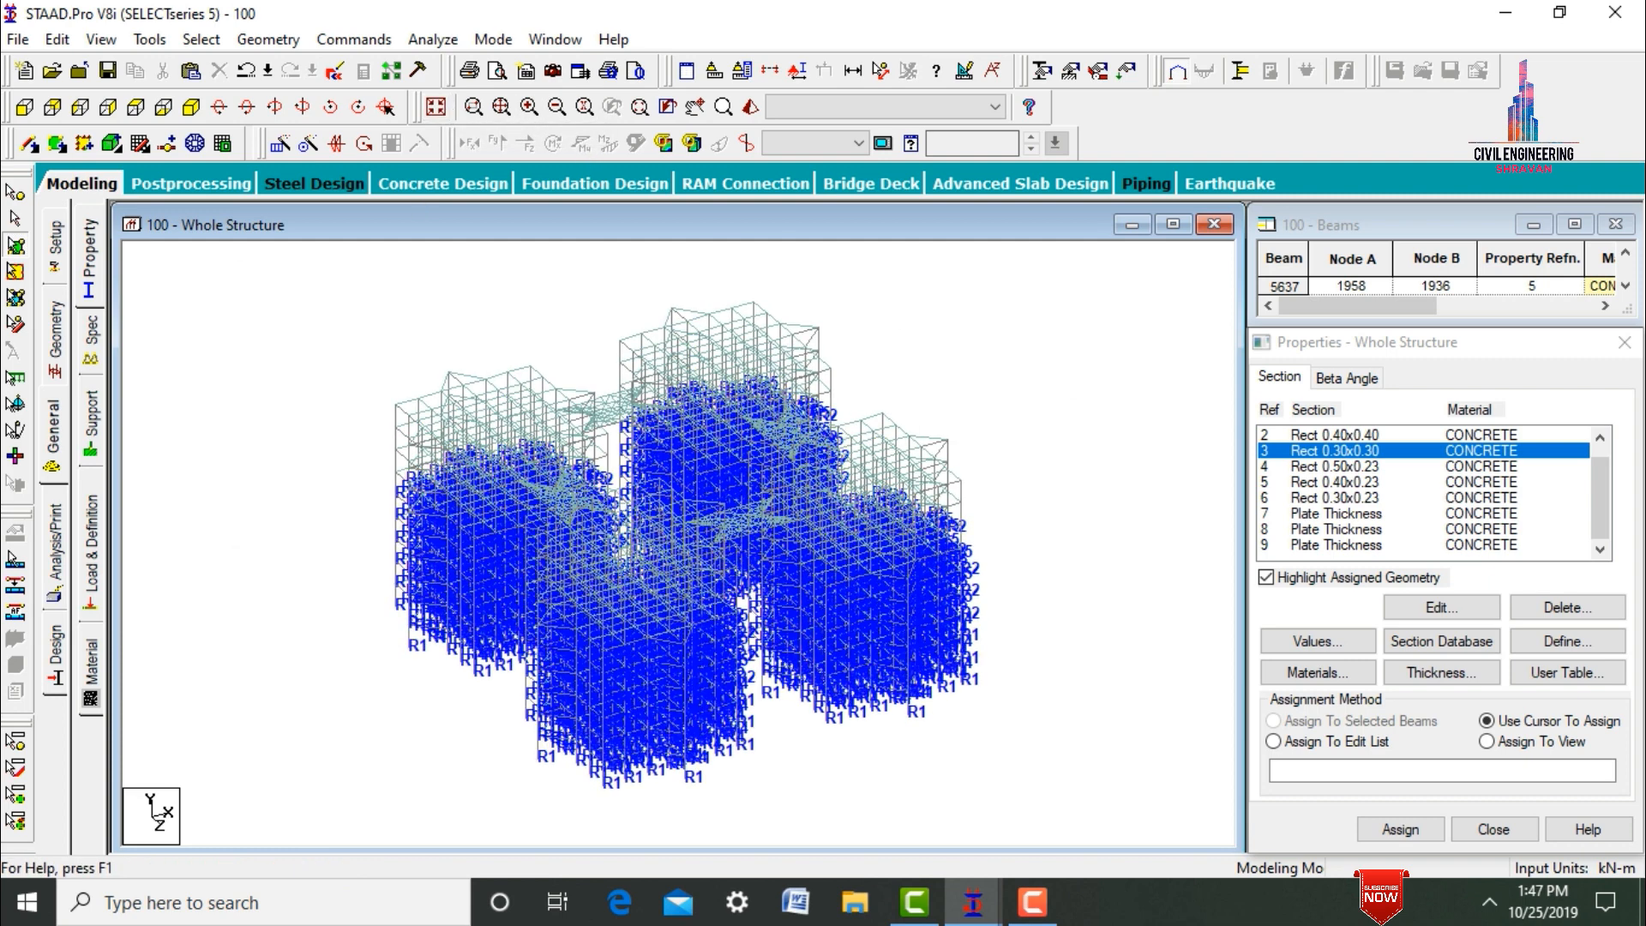
left_click(24, 106)
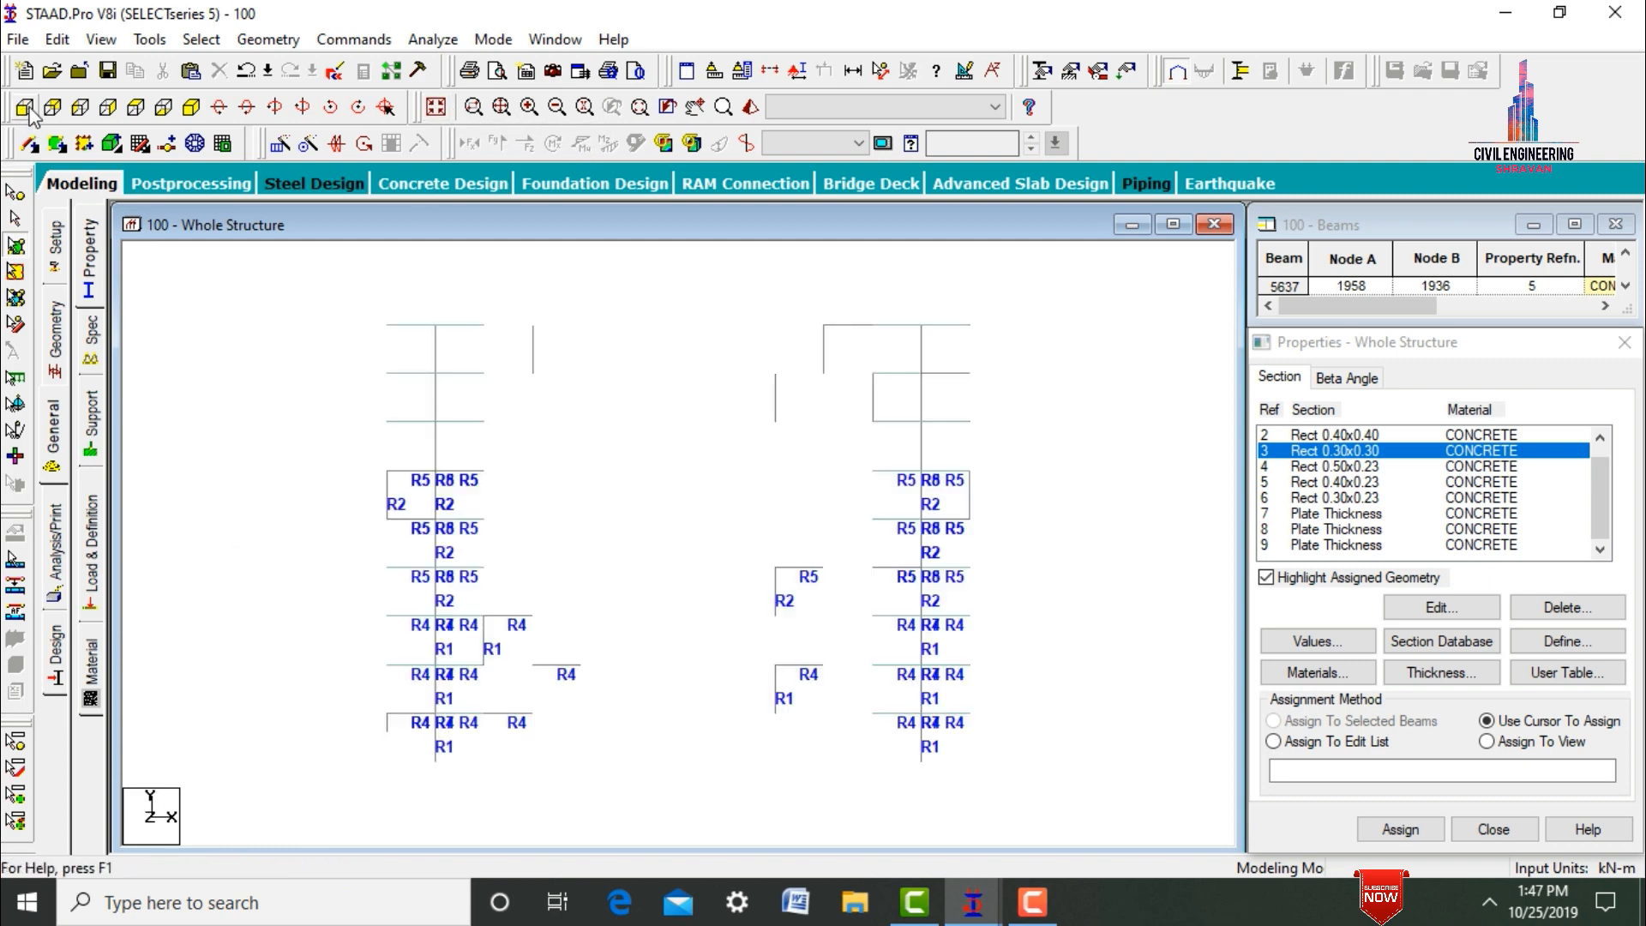
left_click(769, 75)
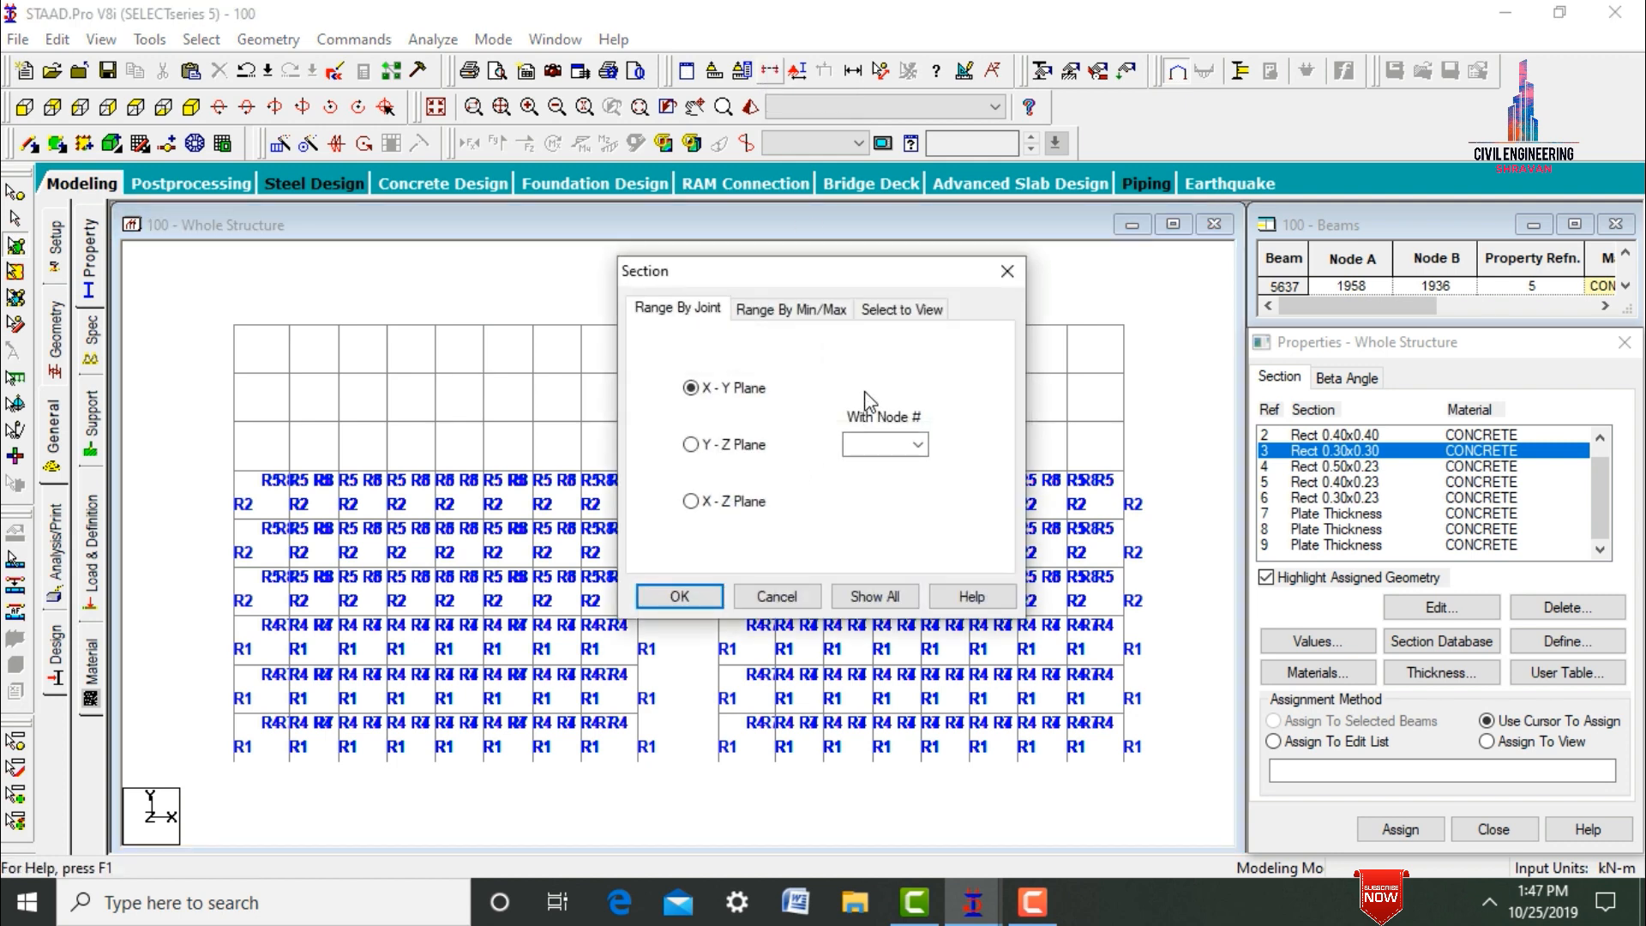
left_click(940, 314)
left_click(673, 596)
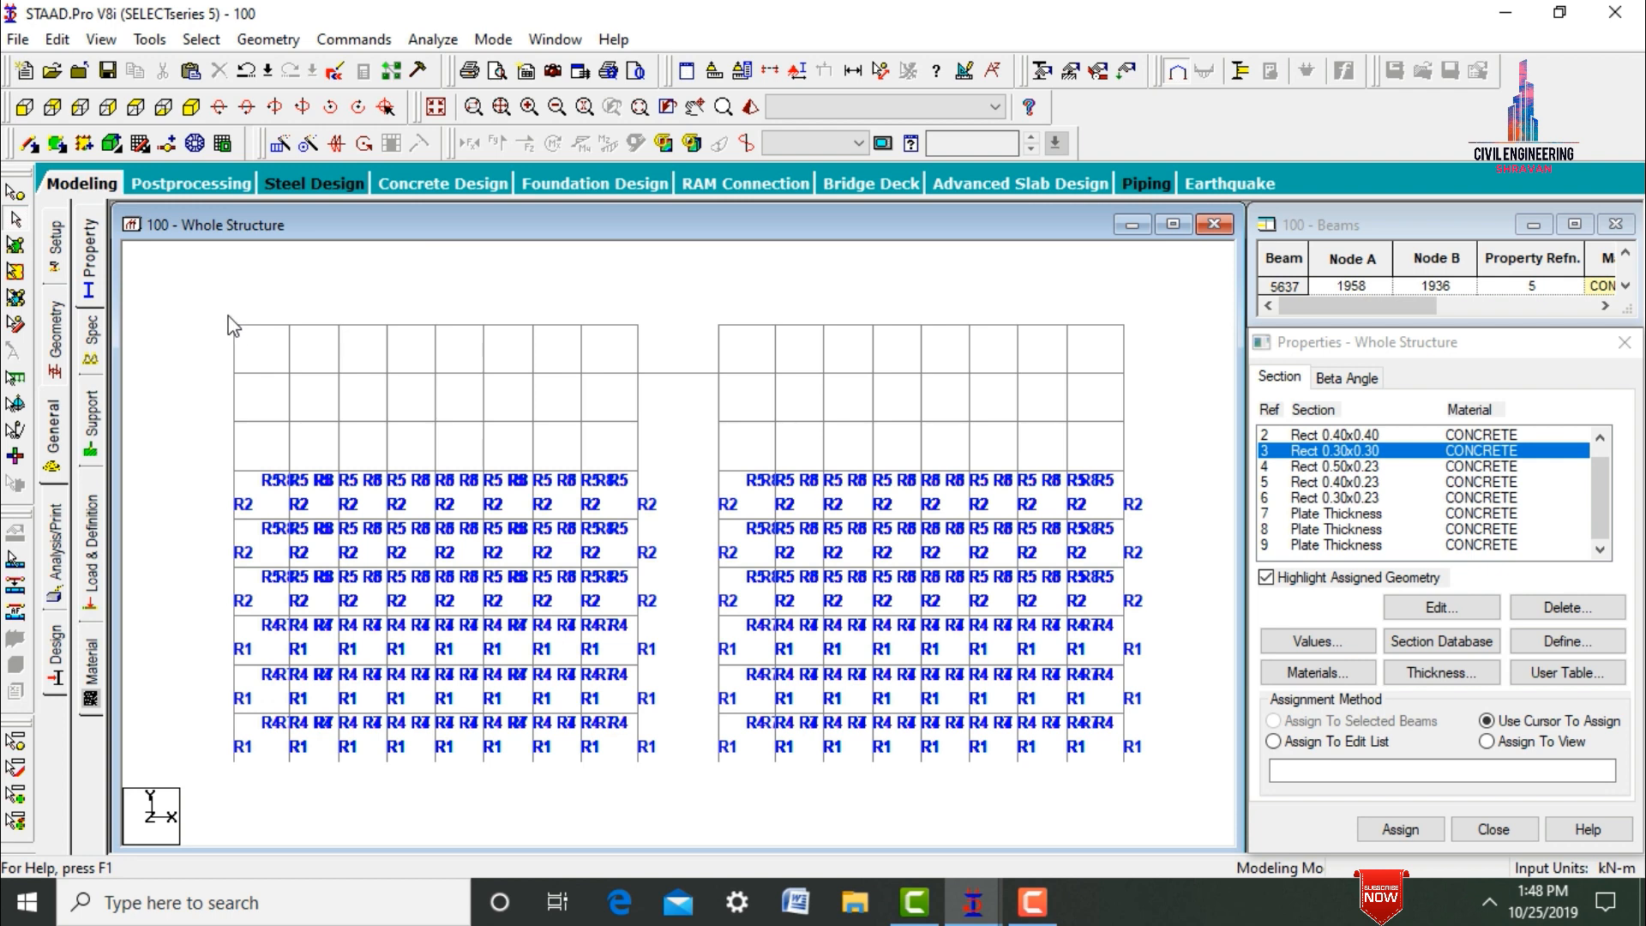
left_click_drag(489, 445, 1139, 473)
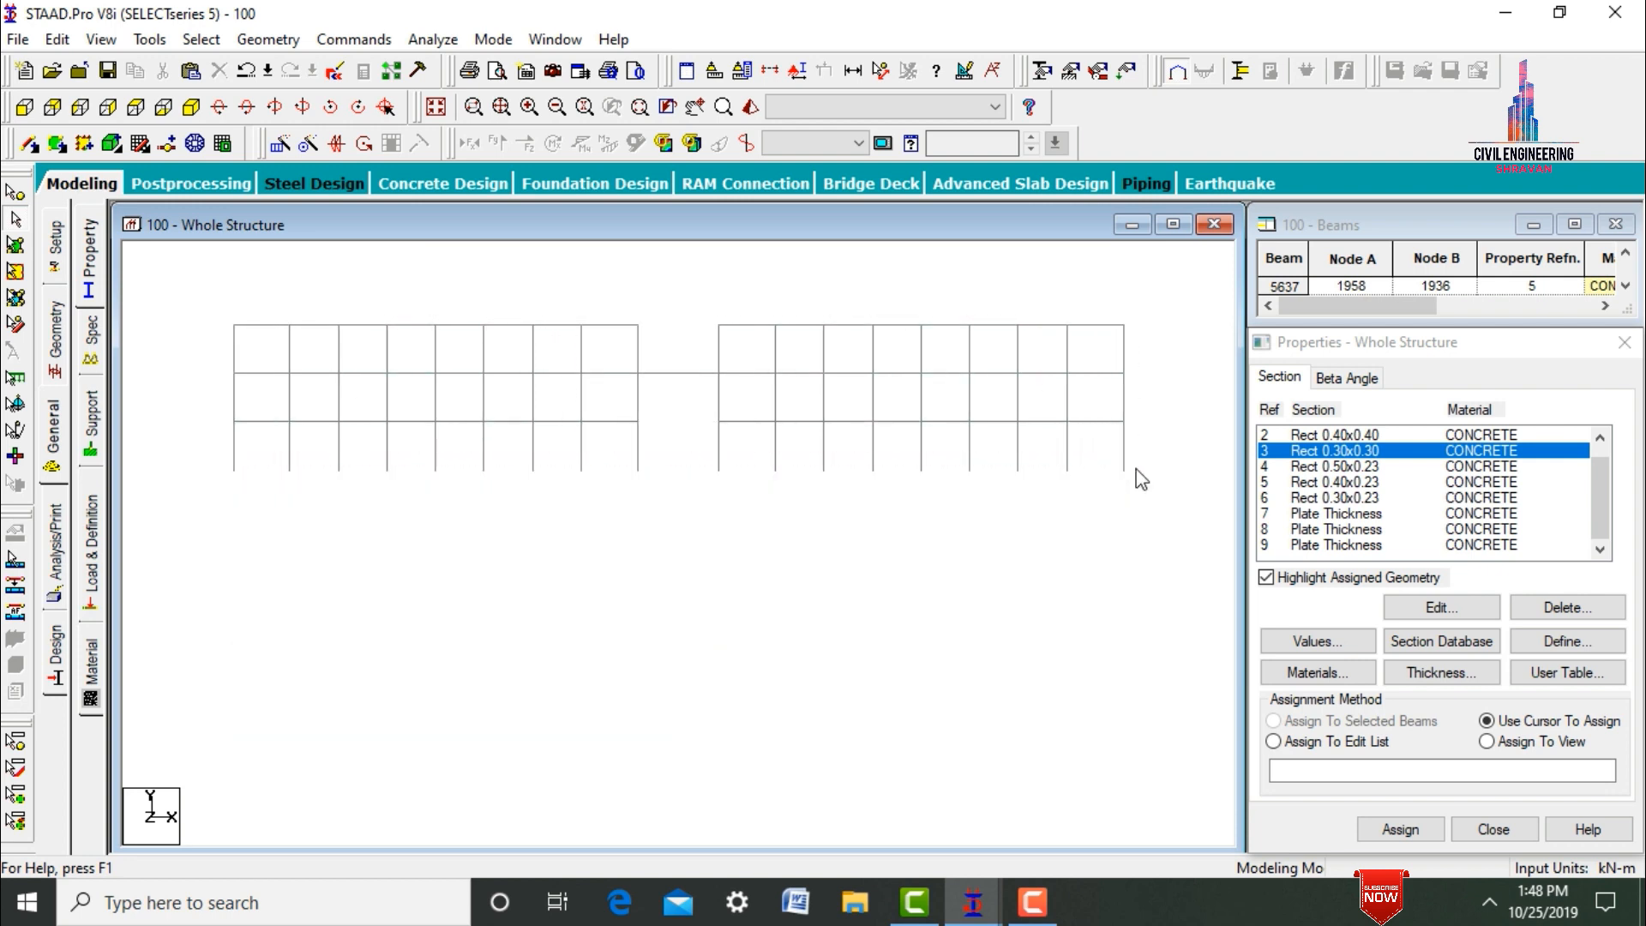
Select all members parallel to Y in the isolated top three storeys and assign them the Rect 0.30x0.30 section.
left_click(192, 108)
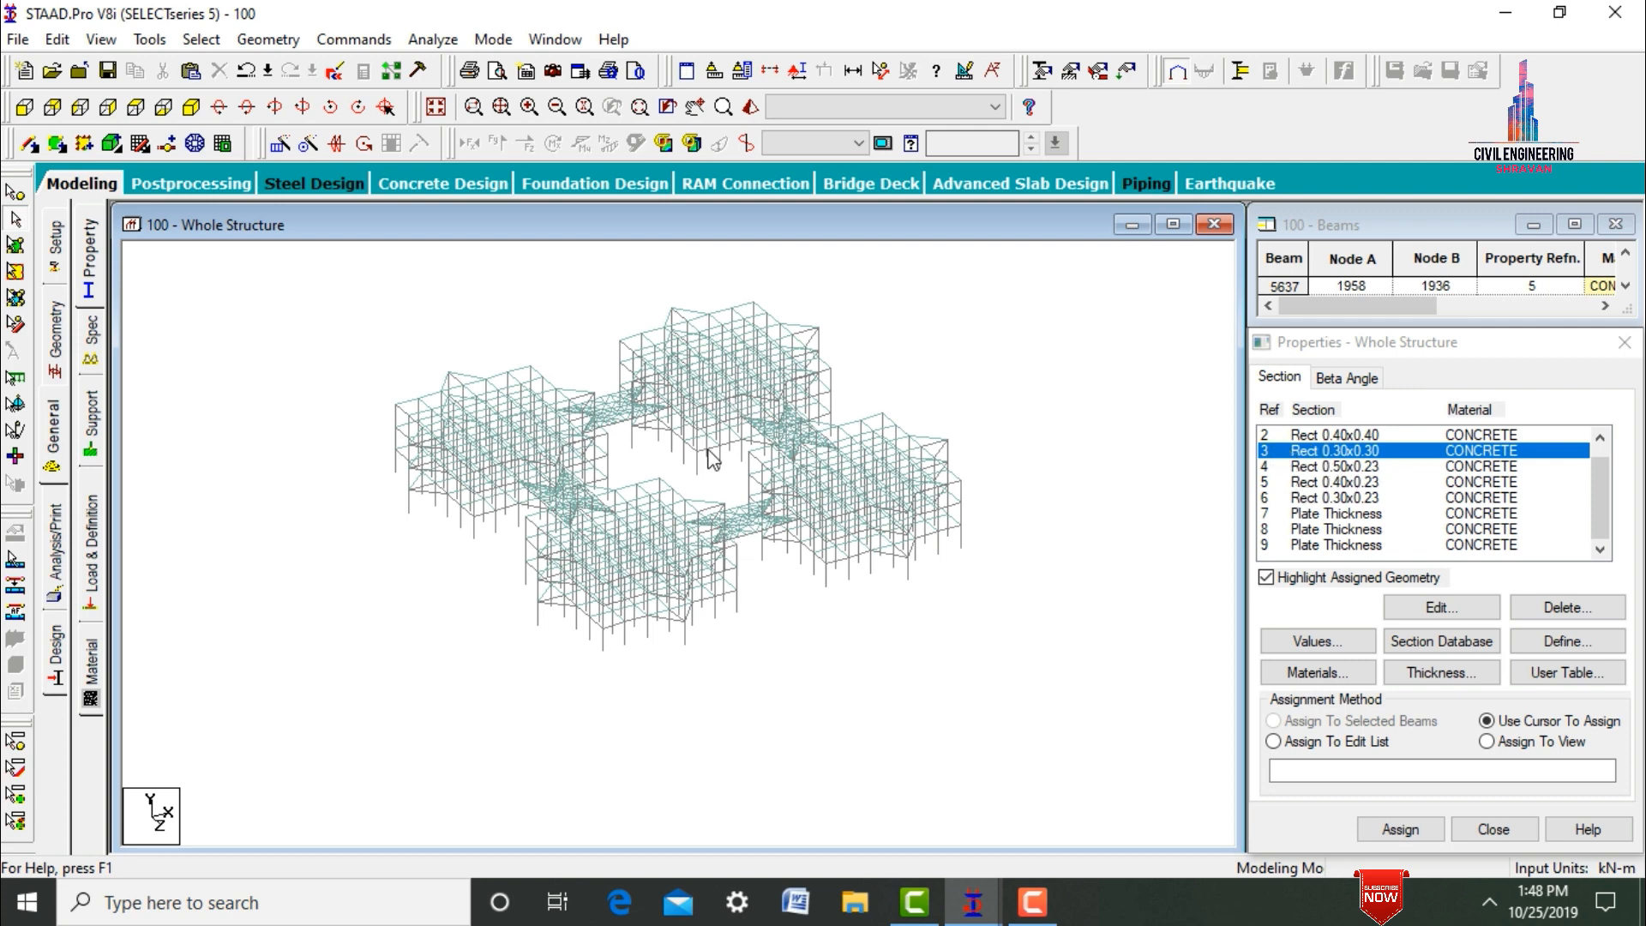
left_click(201, 40)
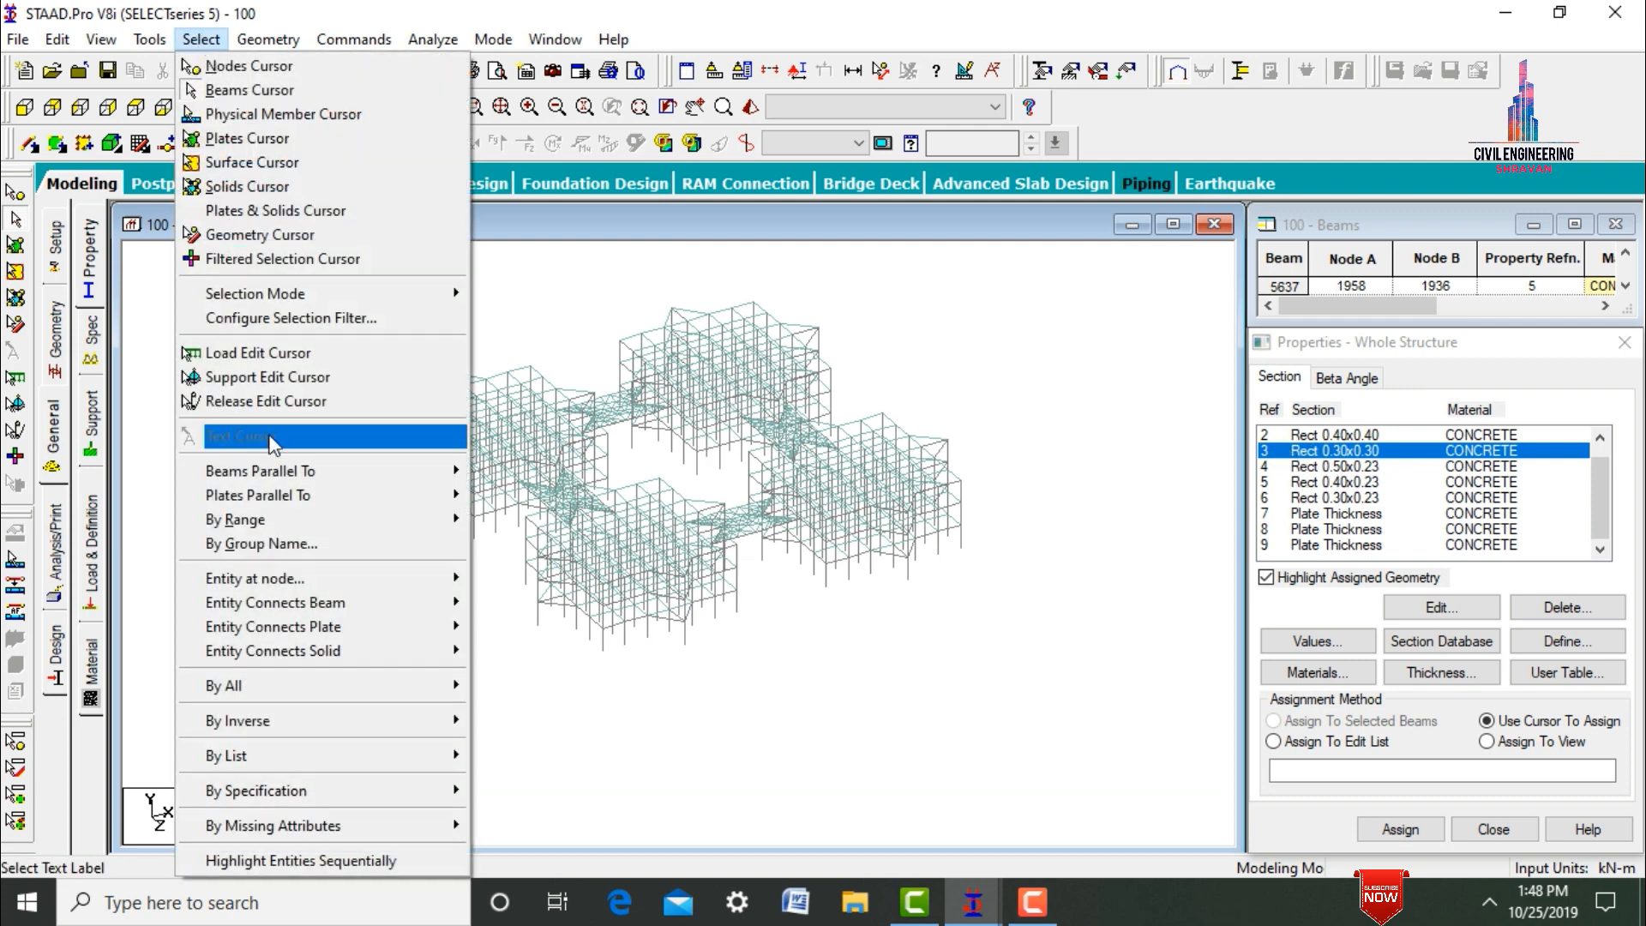
mouse_move(268, 470)
left_click(498, 496)
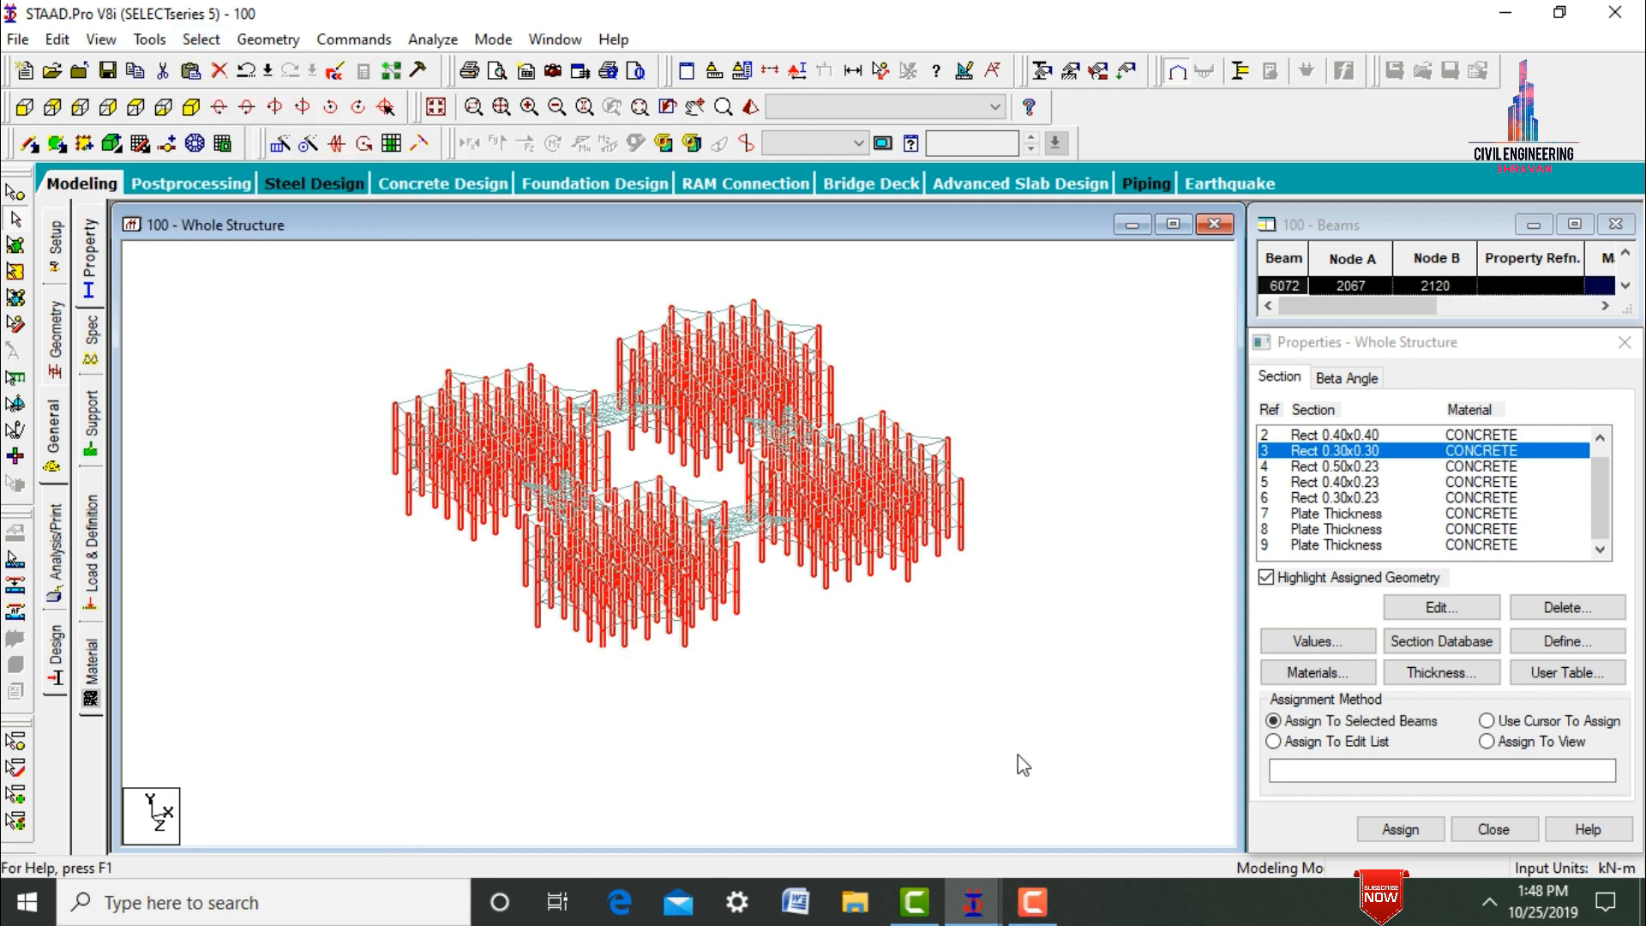
left_click(1398, 829)
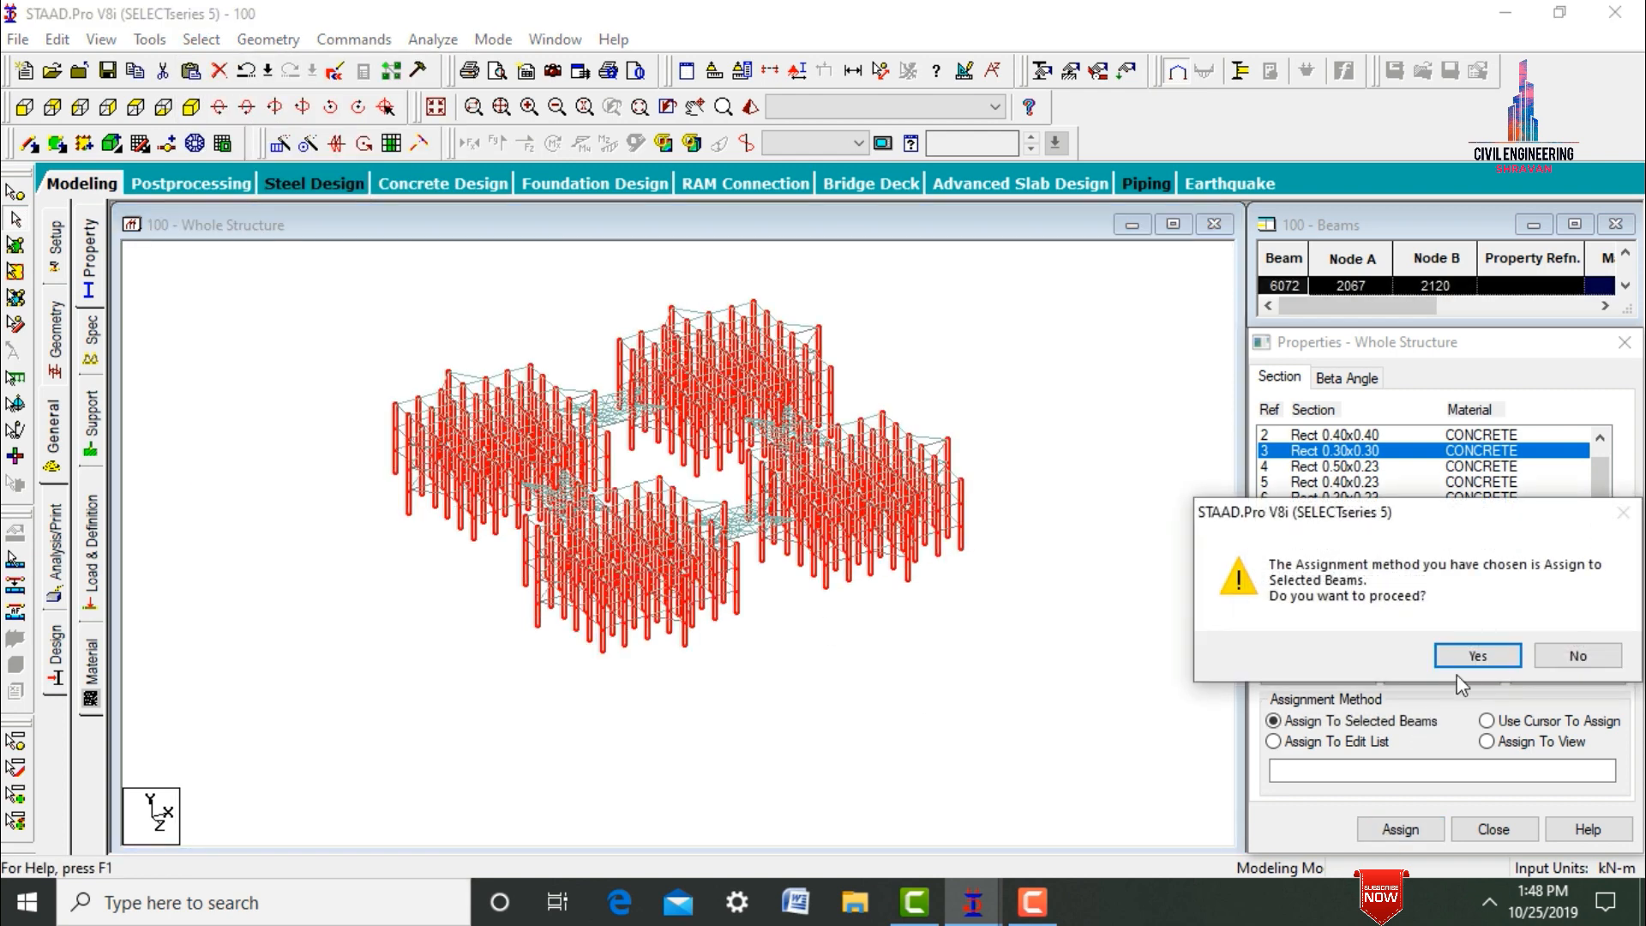
left_click(1461, 656)
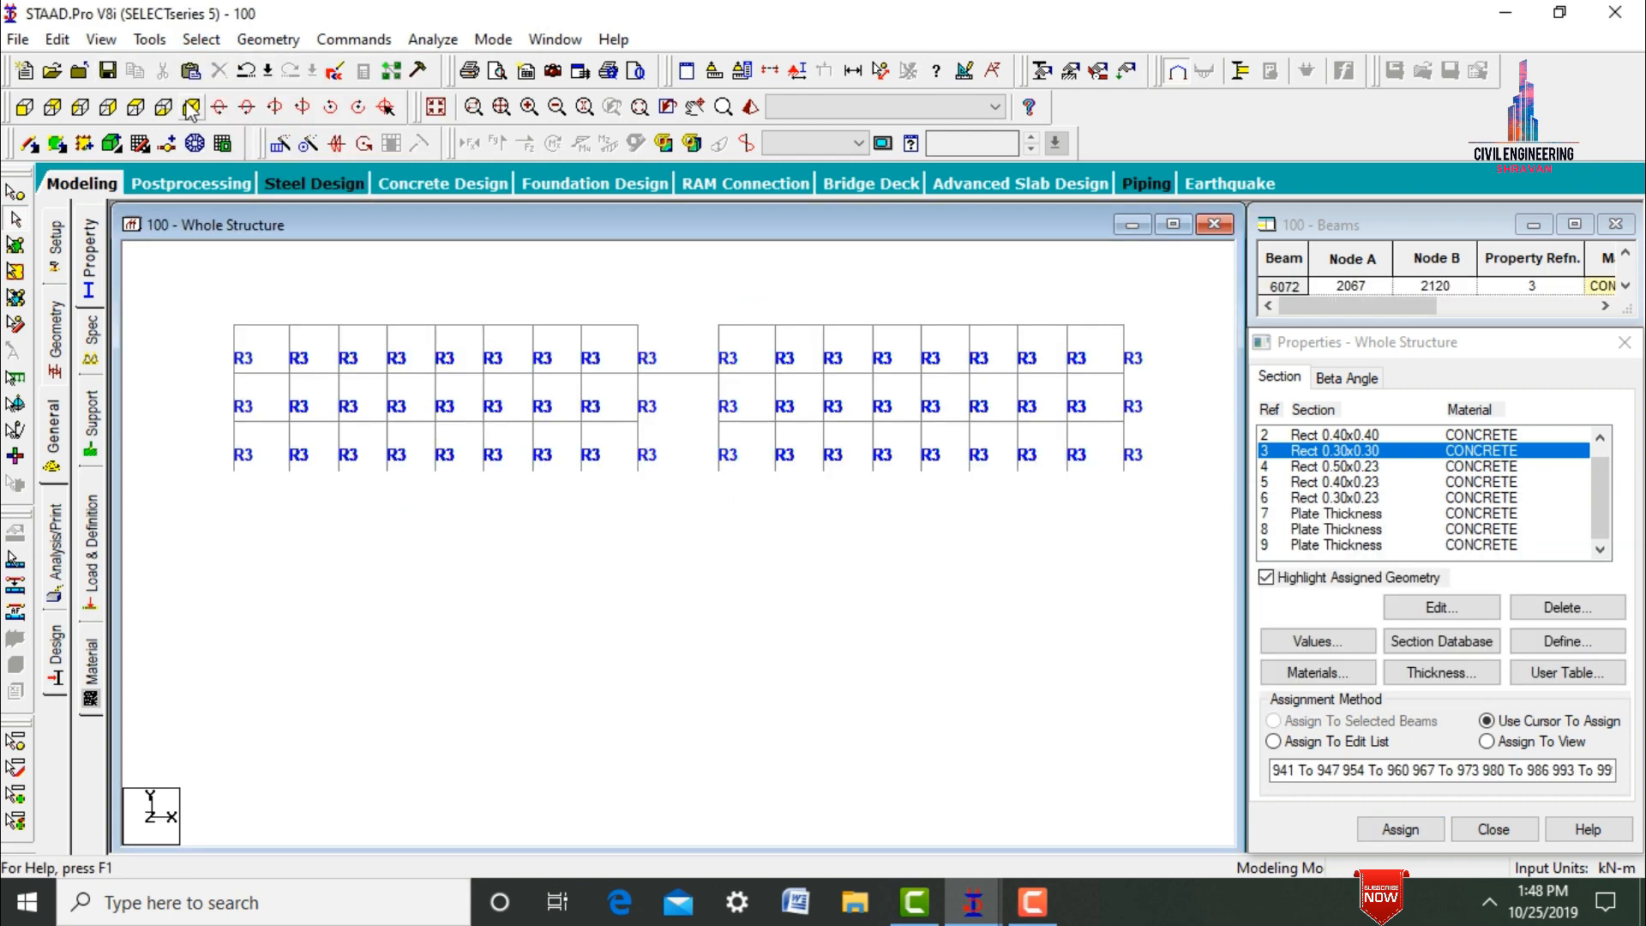
Assign the Rect 0.30x0.23 section to the floor and bridge beams on all three levels of the top storeys.
left_click(190, 107)
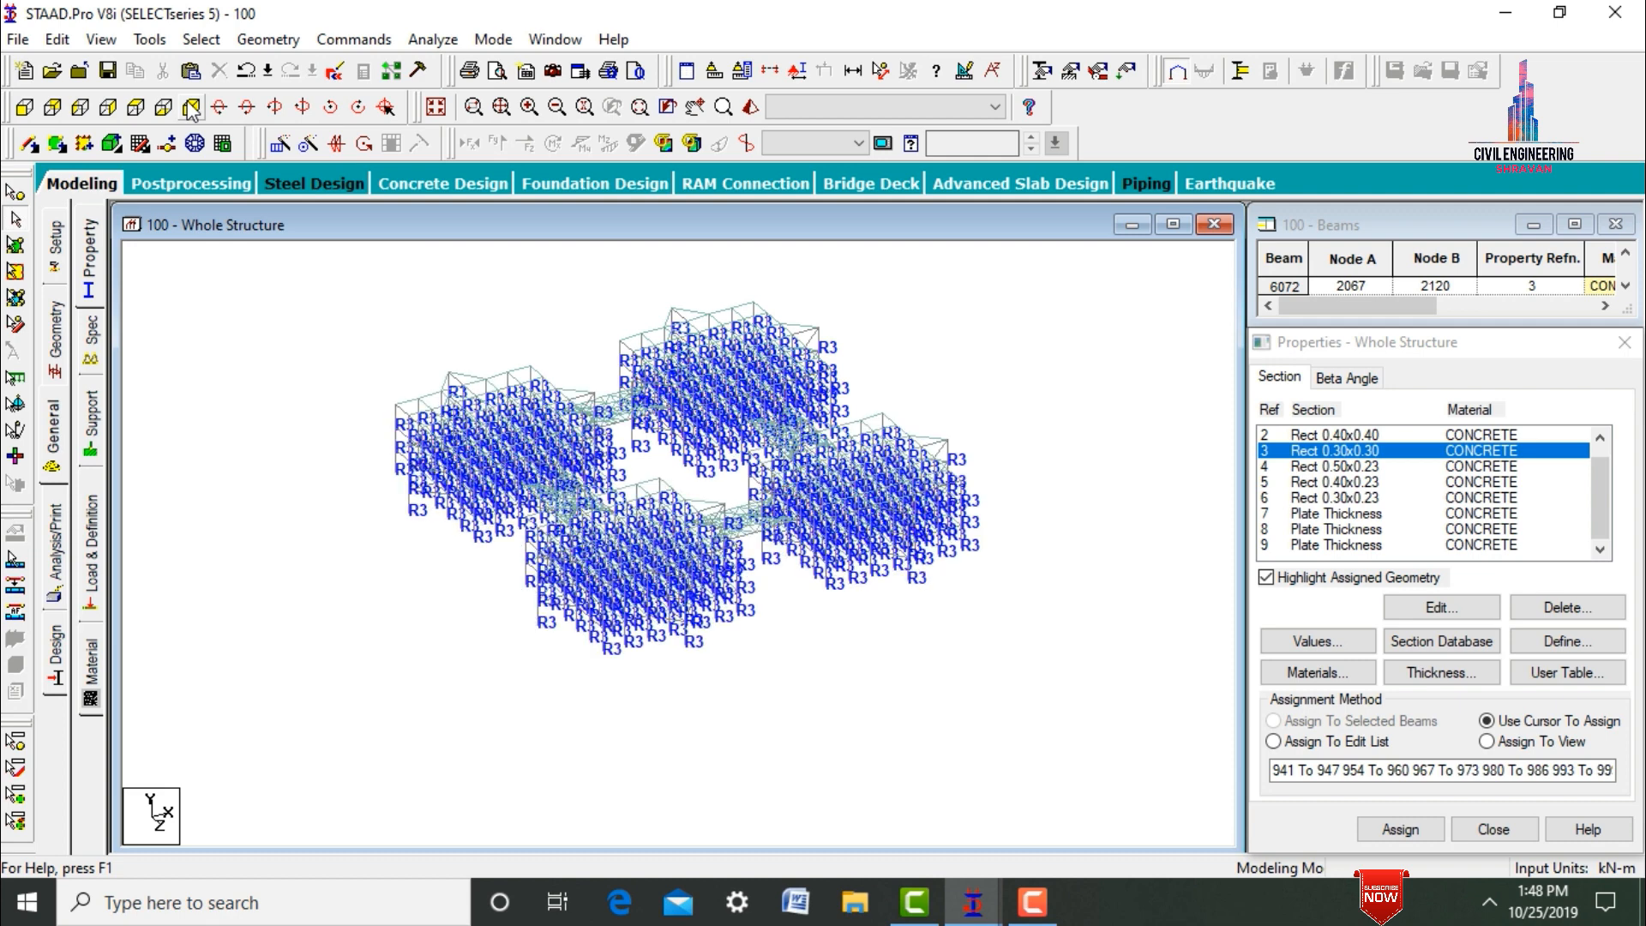
left_click(53, 107)
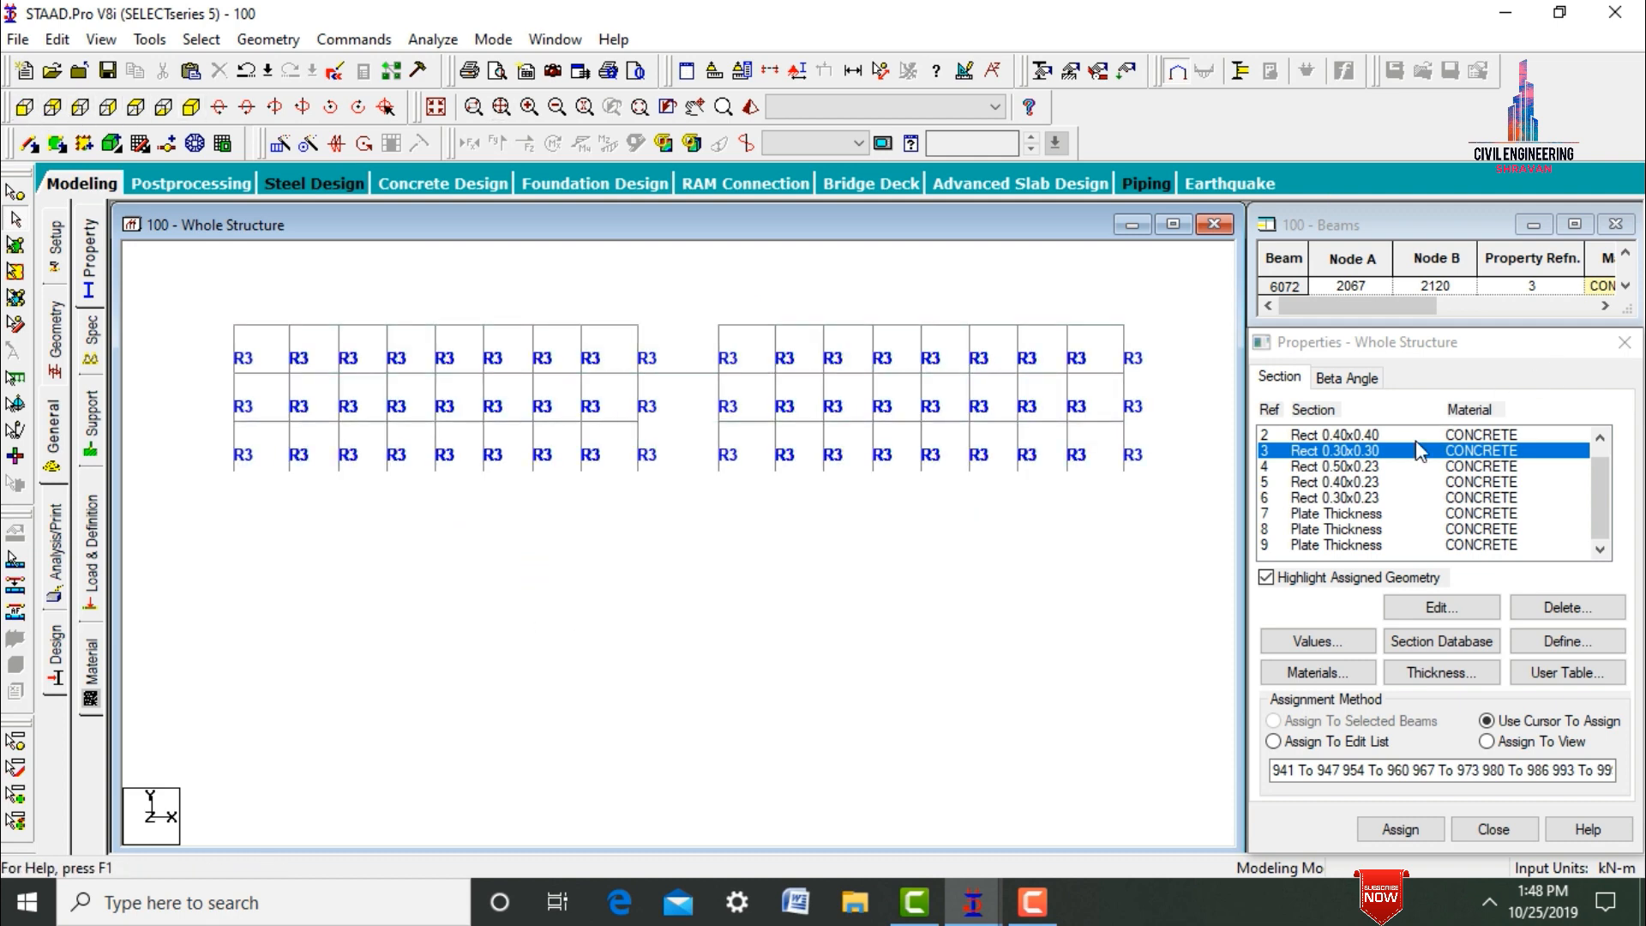
left_click(1351, 499)
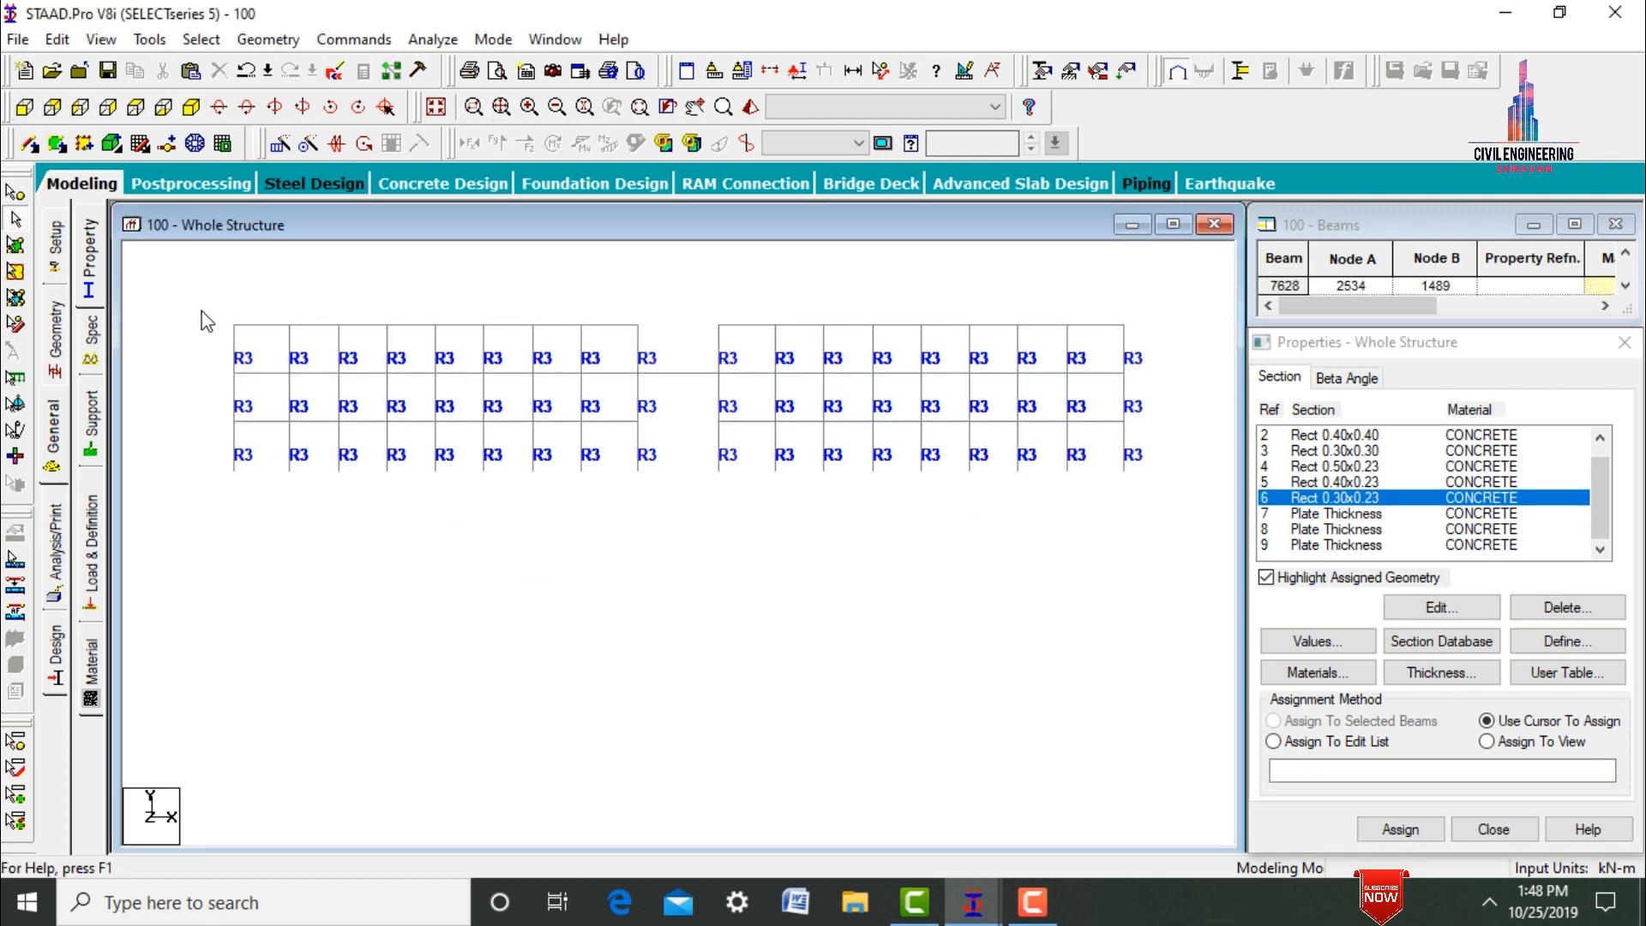
left_click_drag(667, 343, 1141, 434)
left_click(1401, 829)
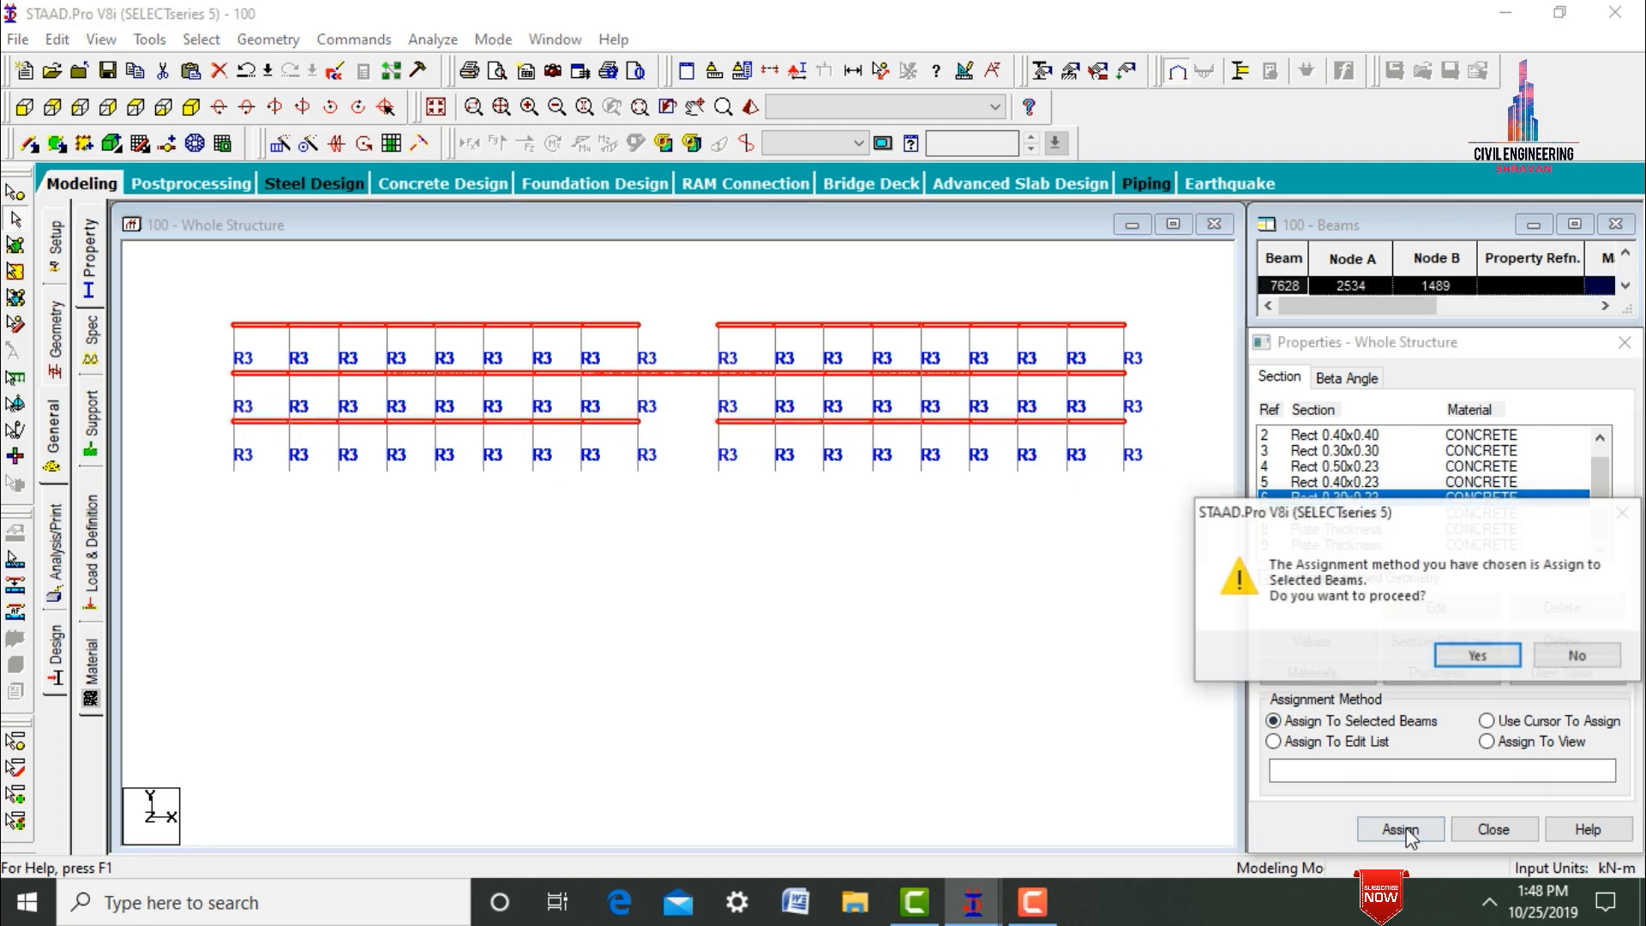
key("Return")
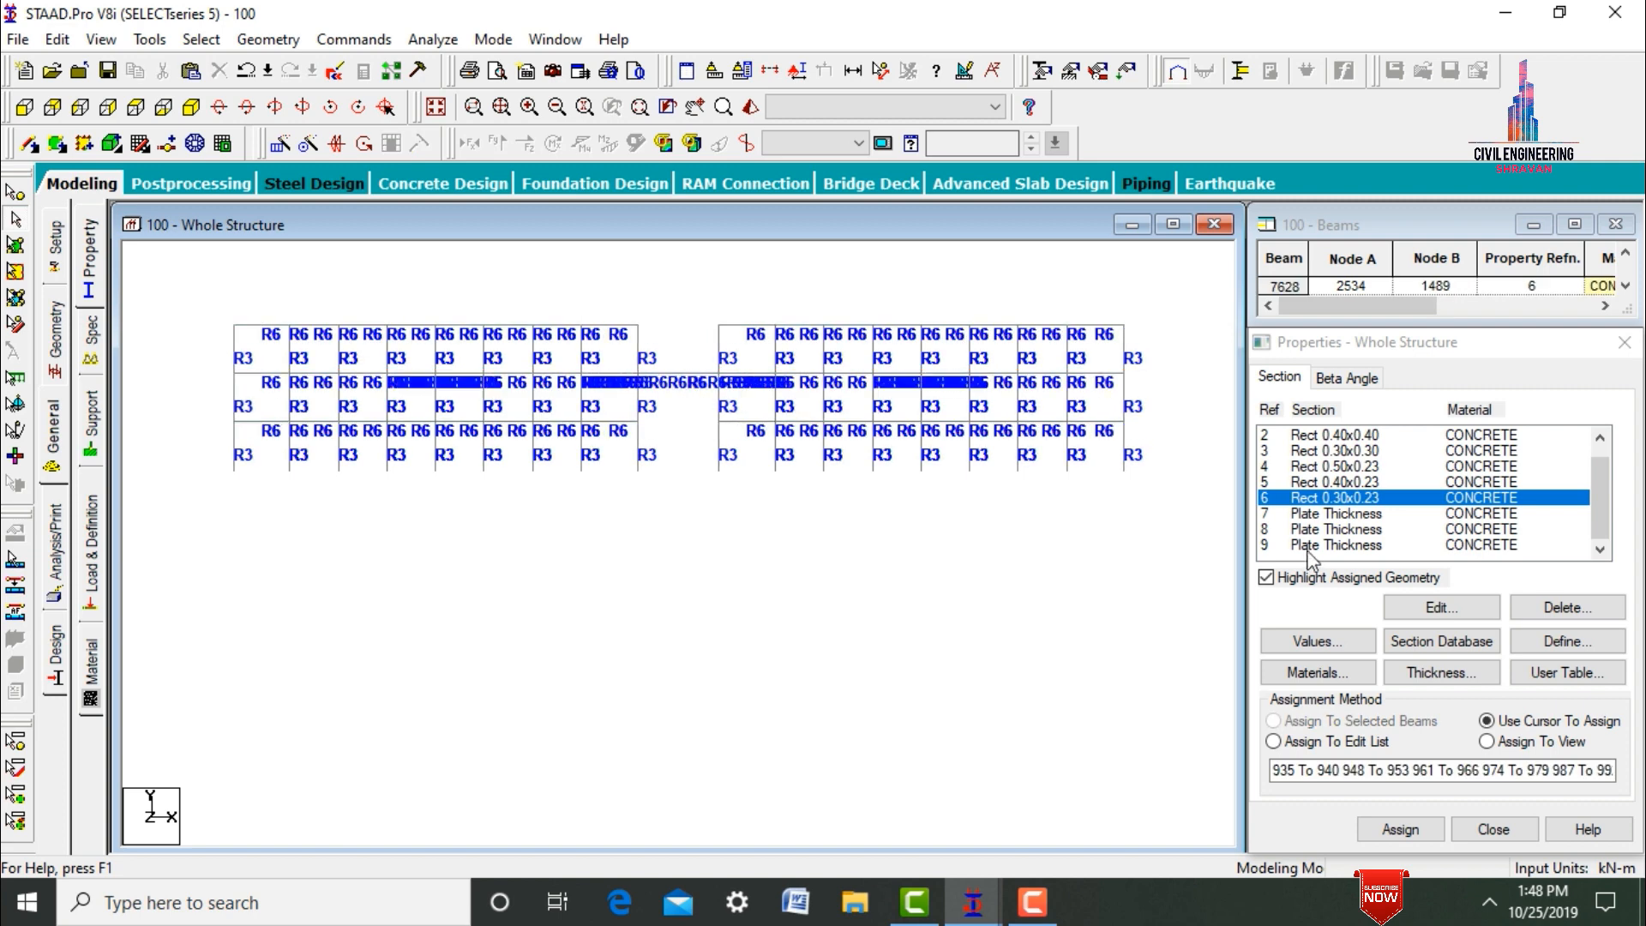
Assign plate thickness reference 9 to the slab and bridge plates of the top three storeys.
left_click(1314, 545)
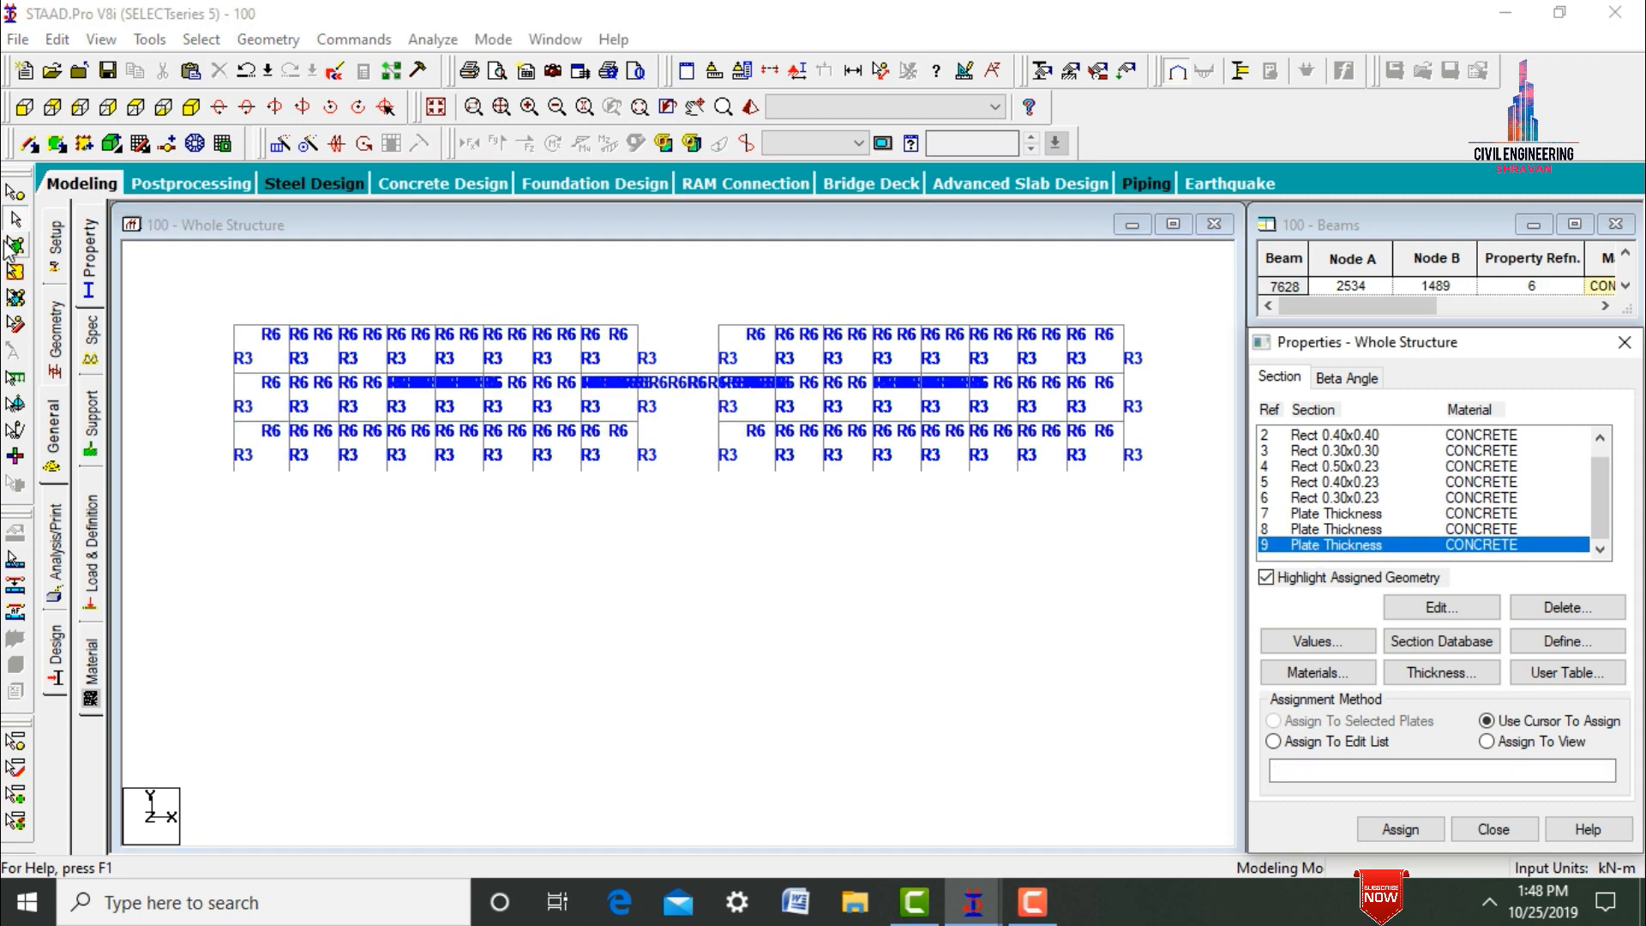
left_click(14, 246)
left_click_drag(199, 307, 1169, 500)
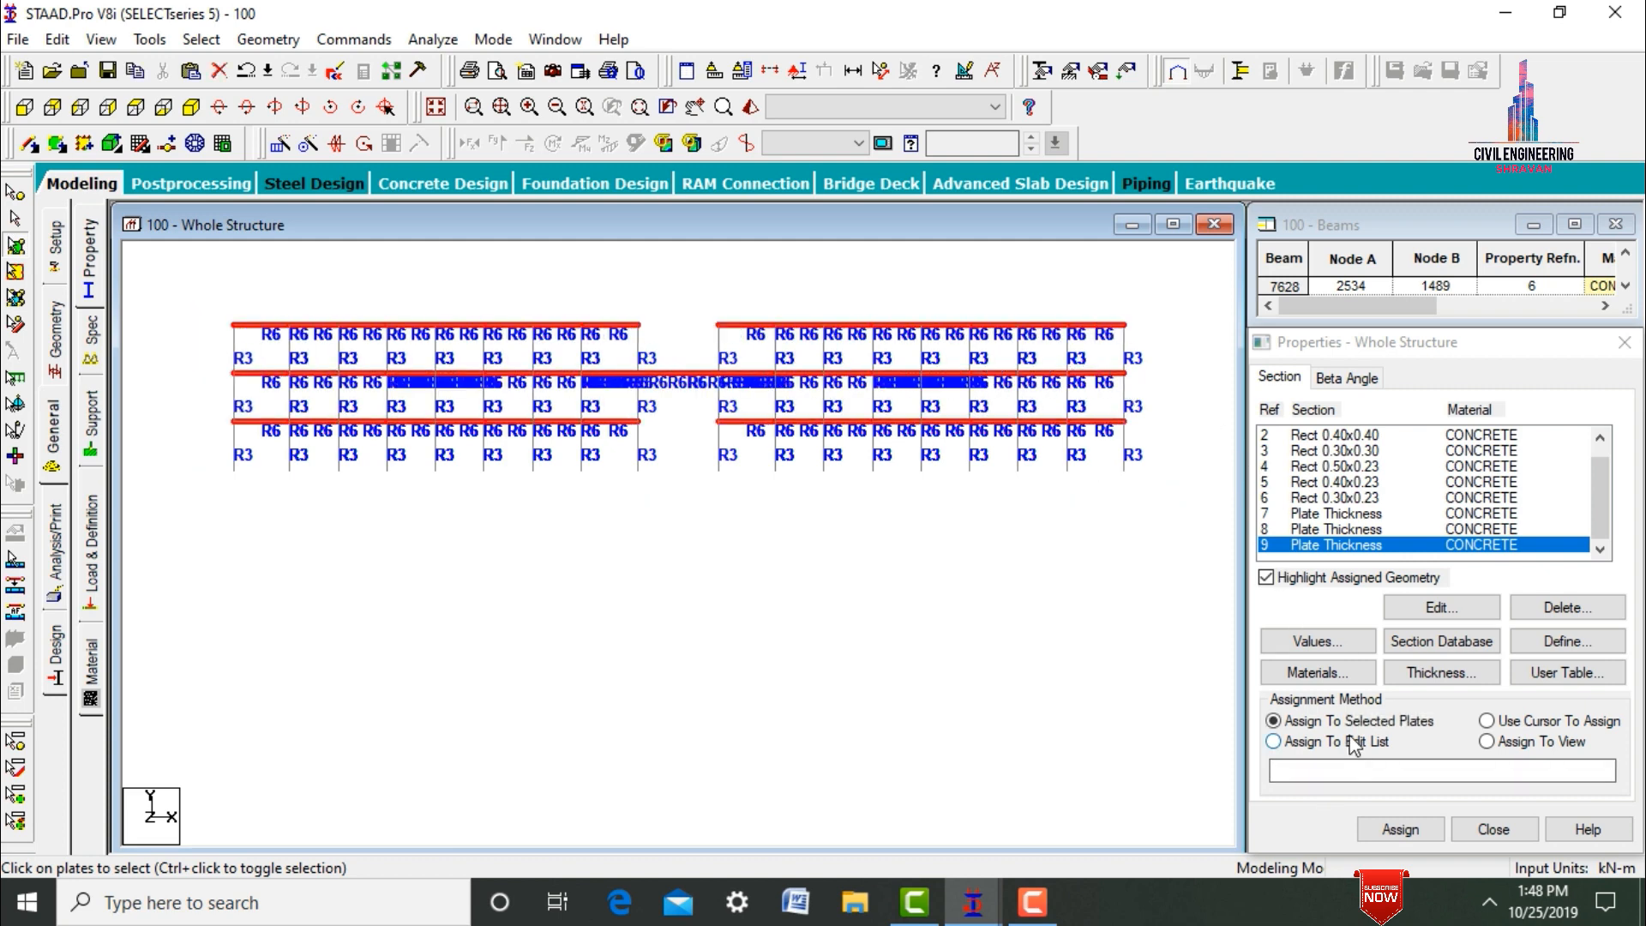
left_click(1402, 829)
key("Return")
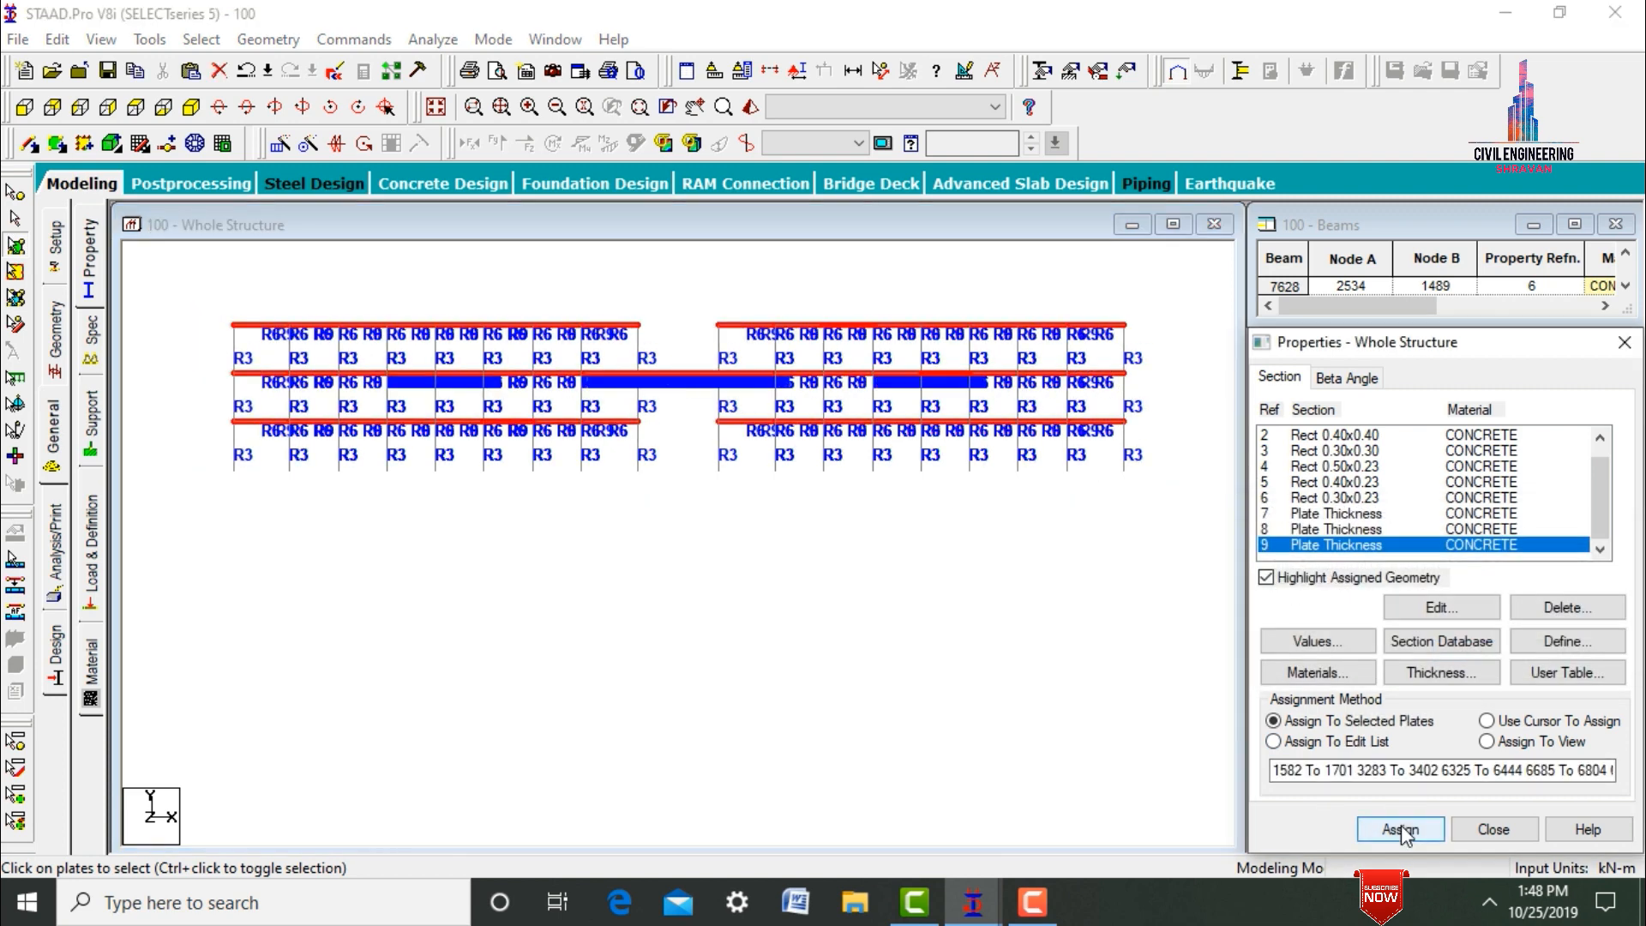
Display the whole structure and examine the four towers and their bridges from several angles in a maximized 3D rendered view.
left_click(439, 106)
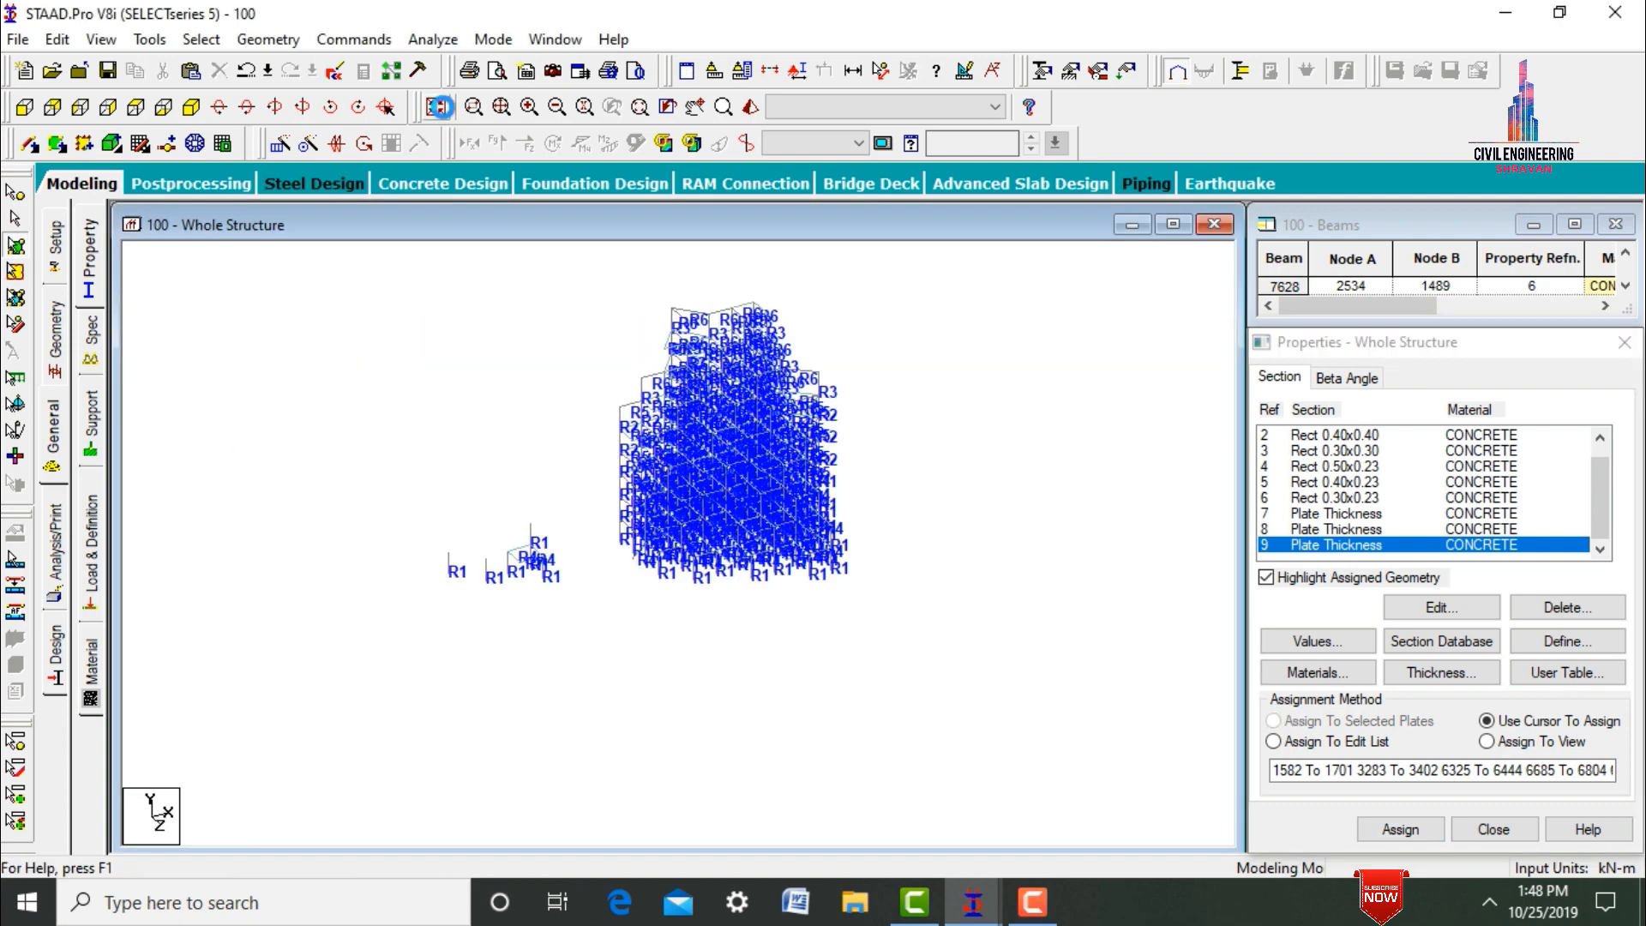
left_click(62, 189)
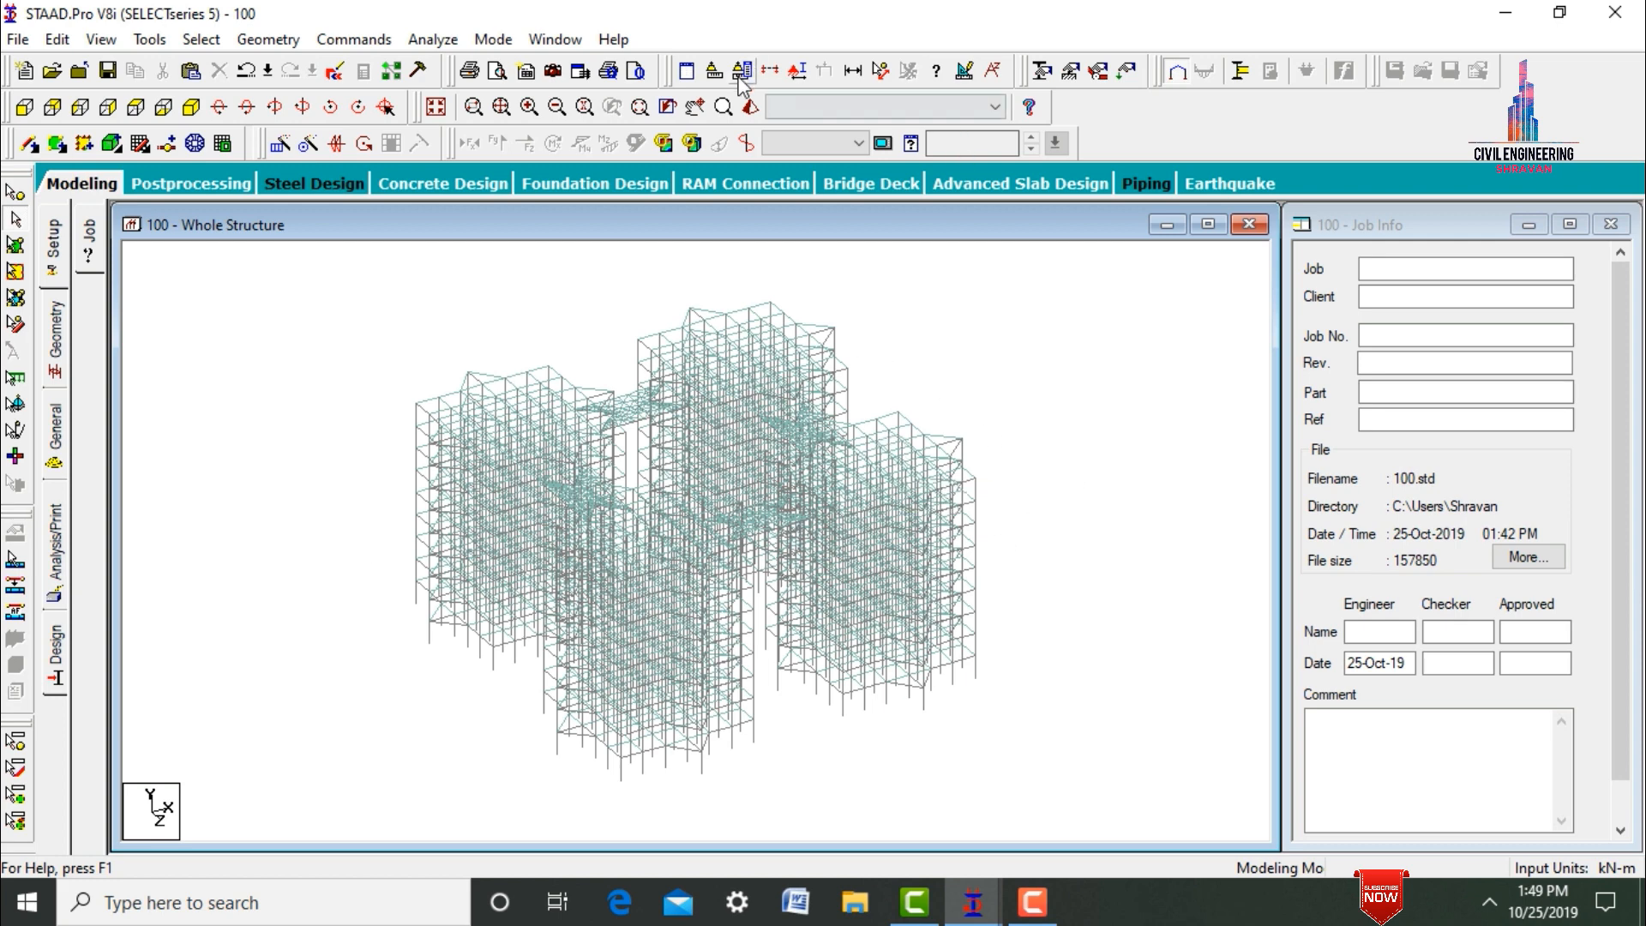
left_click(751, 107)
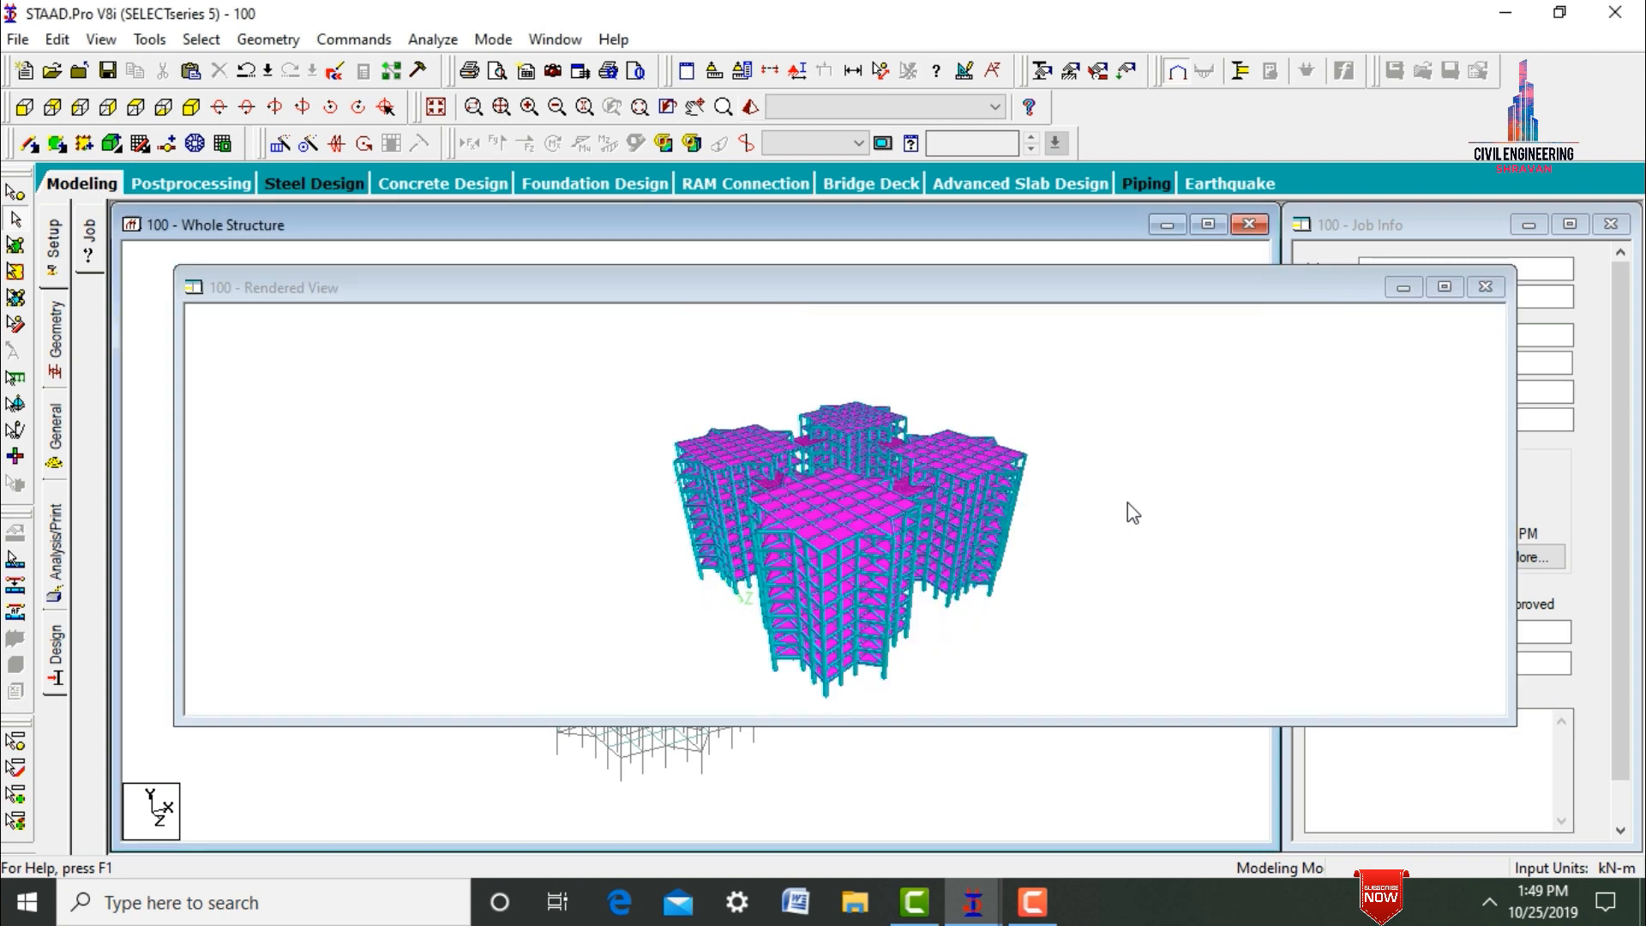
left_click(1444, 287)
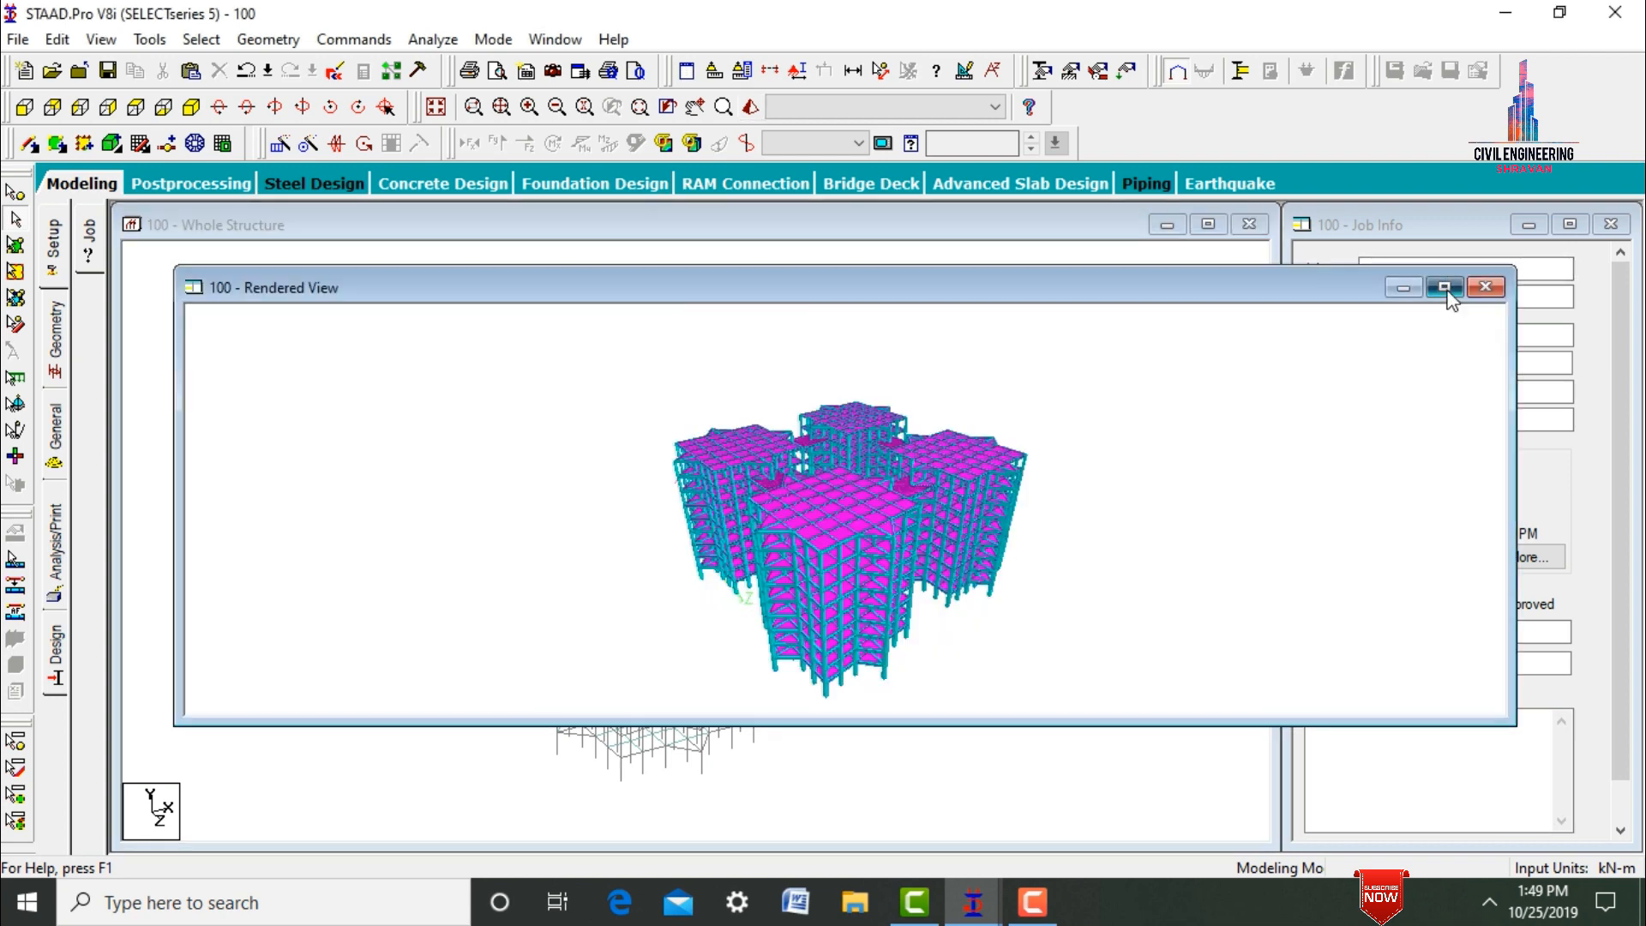
left_click_drag(935, 638, 1009, 667)
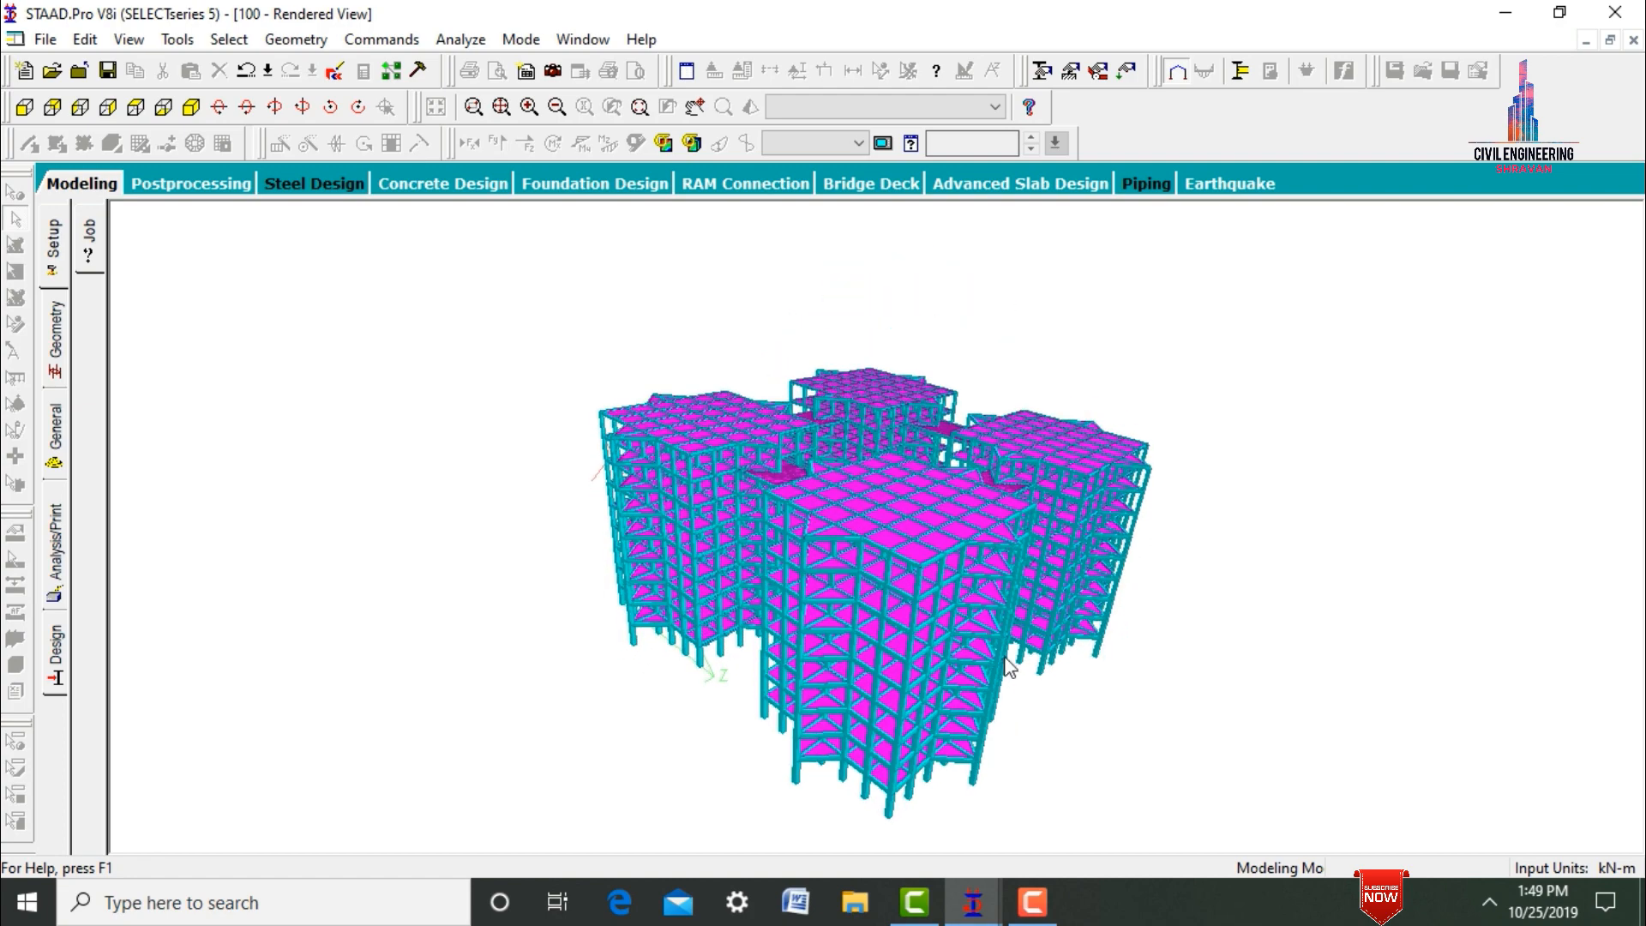
left_click_drag(909, 507, 876, 699)
left_click_drag(978, 641, 821, 606)
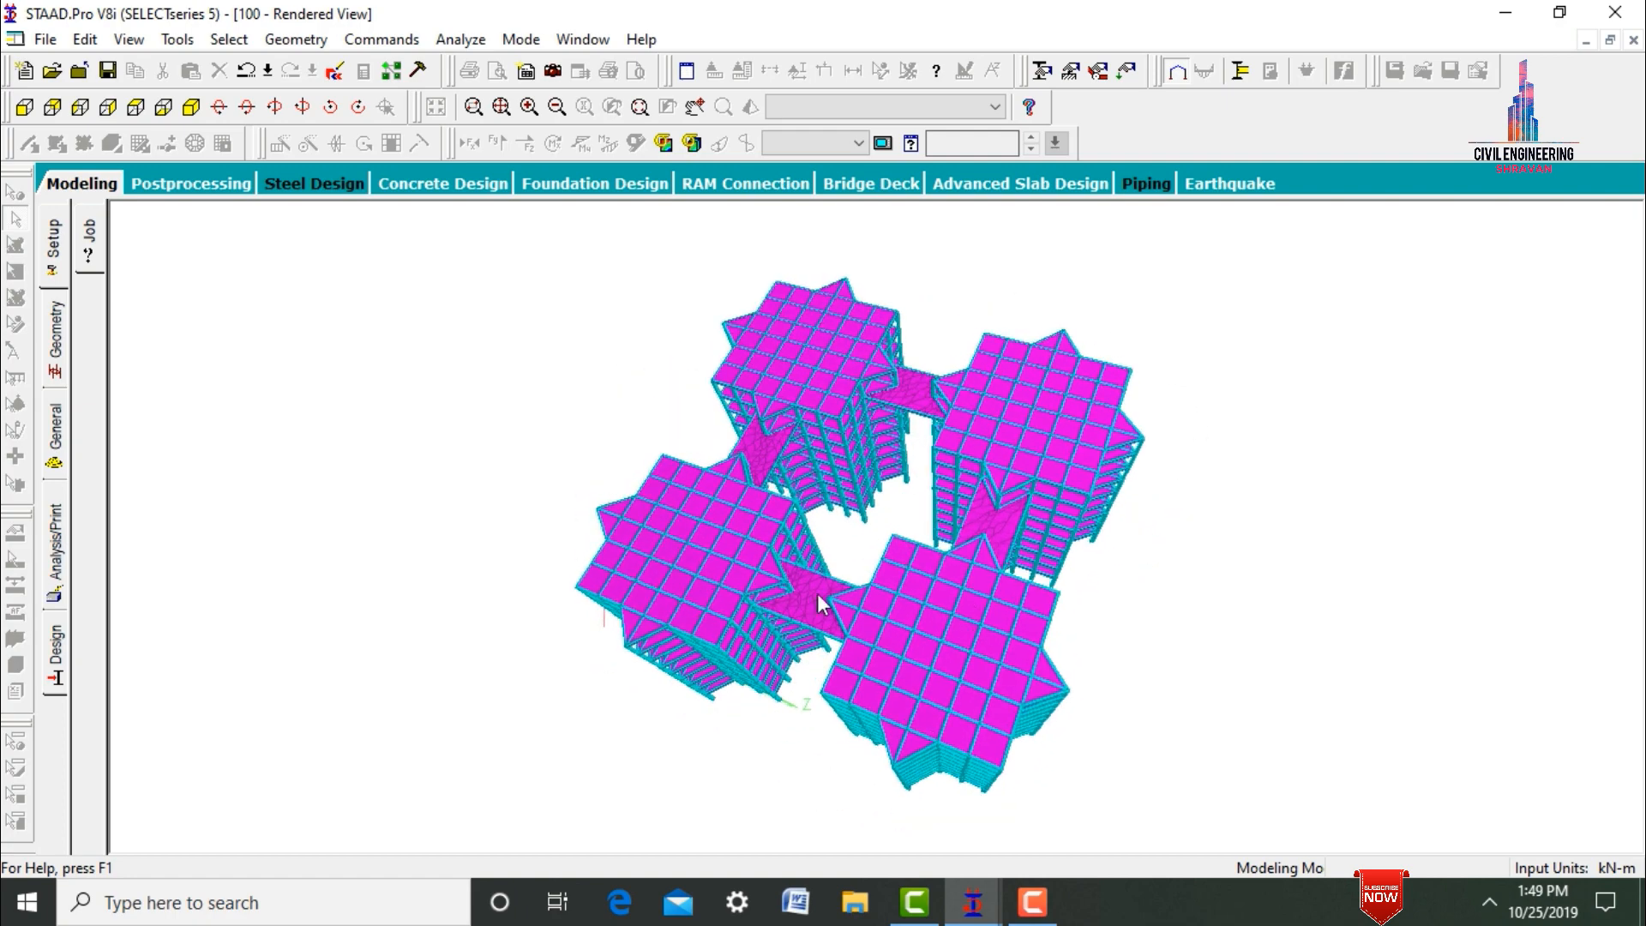
left_click_drag(713, 645, 1072, 499)
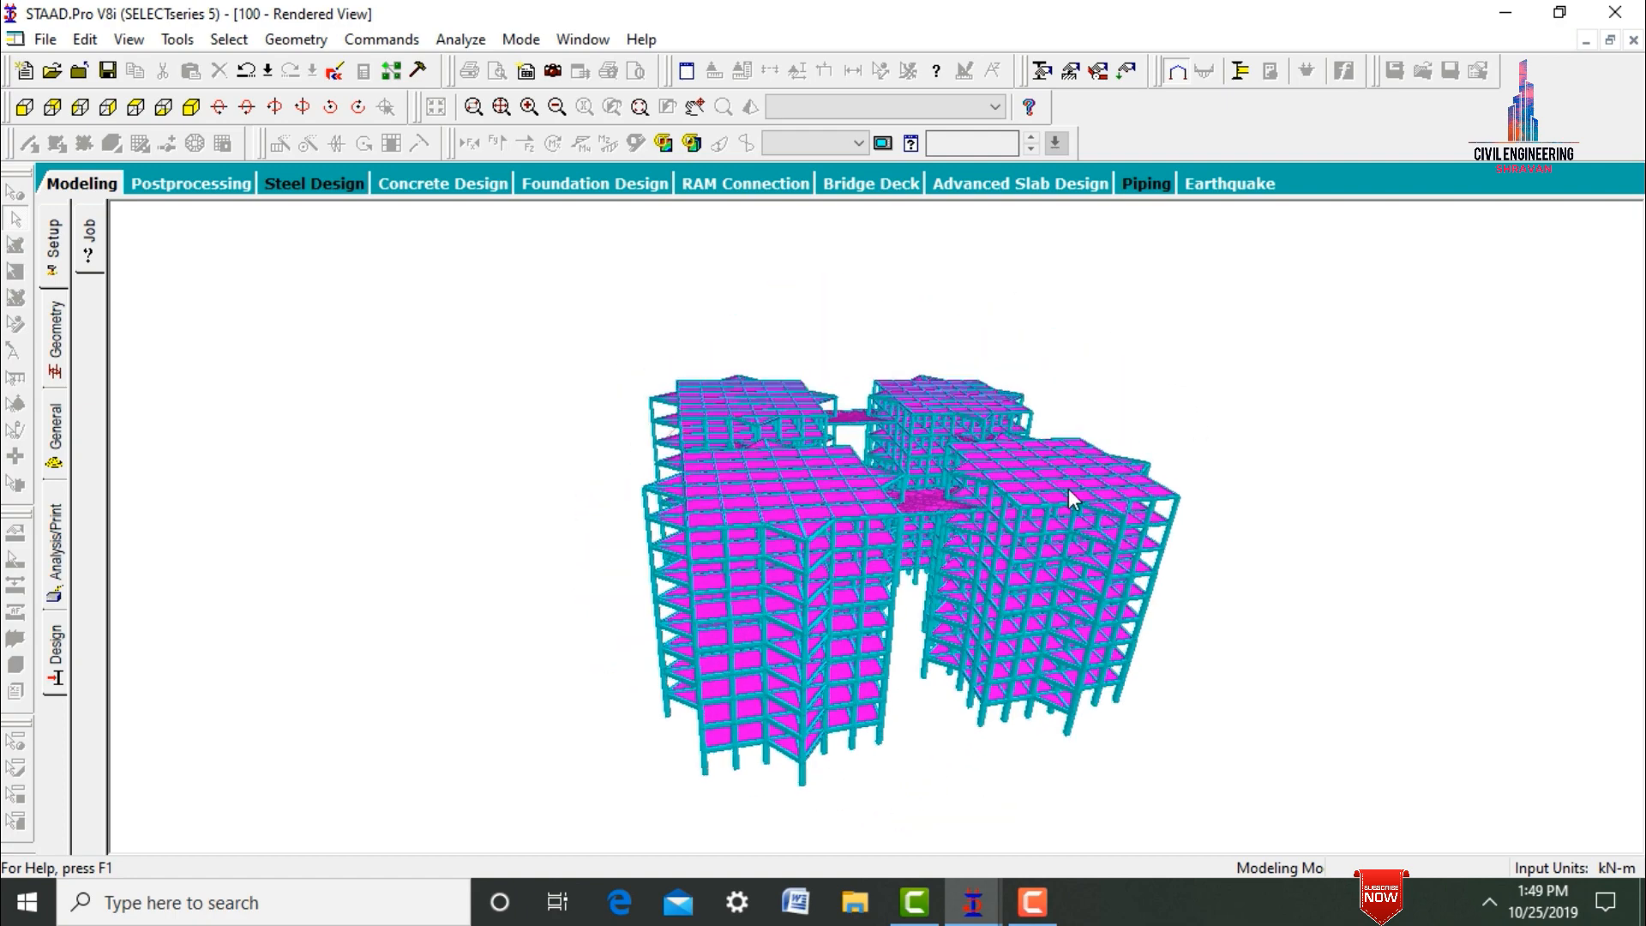